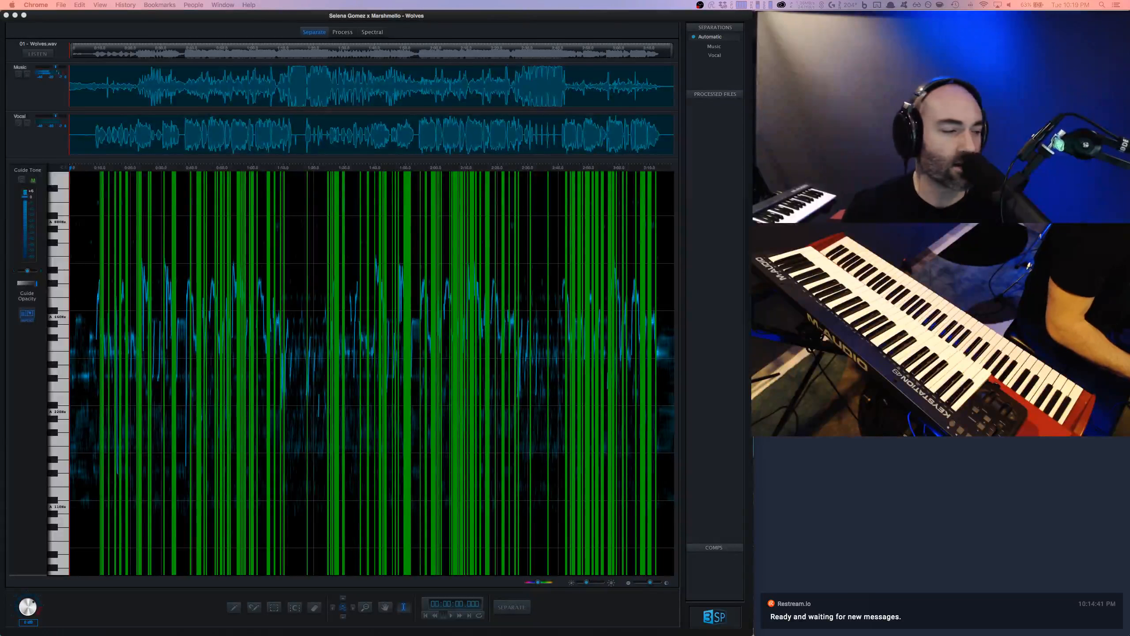
# Step: Switch to TRAX Pro SP and briefly play the separated song from the vocal passage before the instrumental section
pyautogui.click(279, 31)
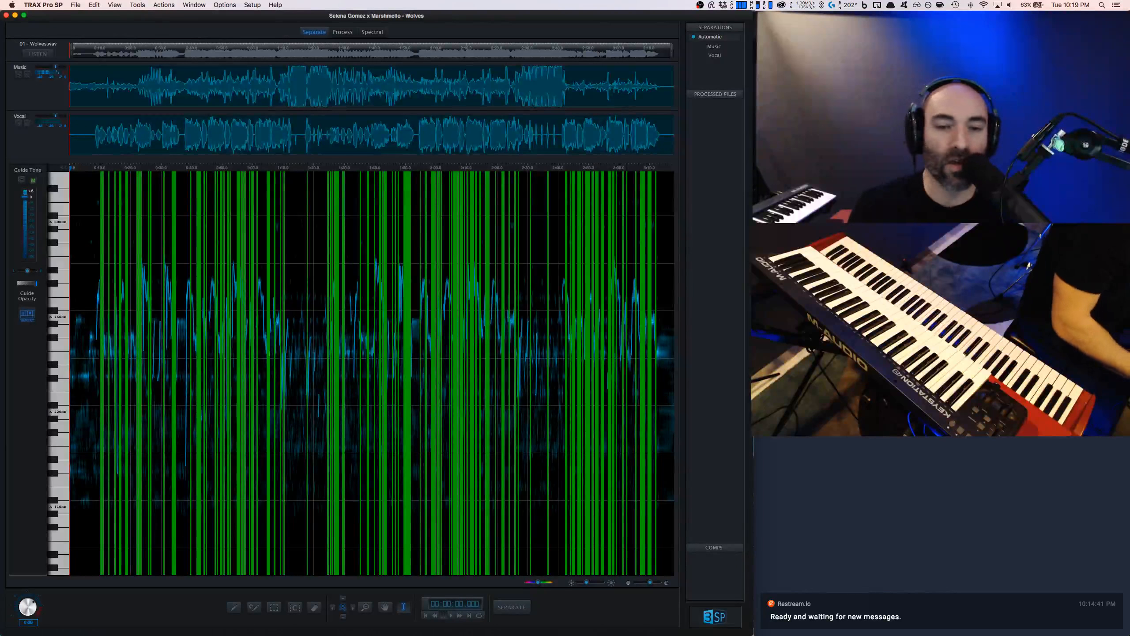
pyautogui.scroll(3, 283, 373)
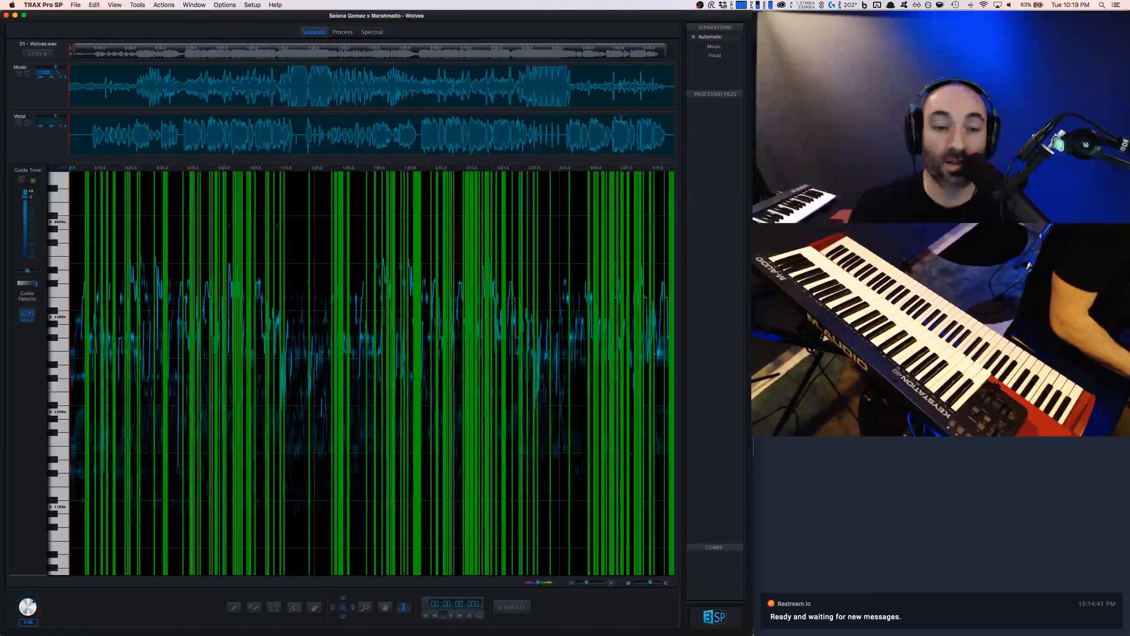
pyautogui.scroll(3, 283, 373)
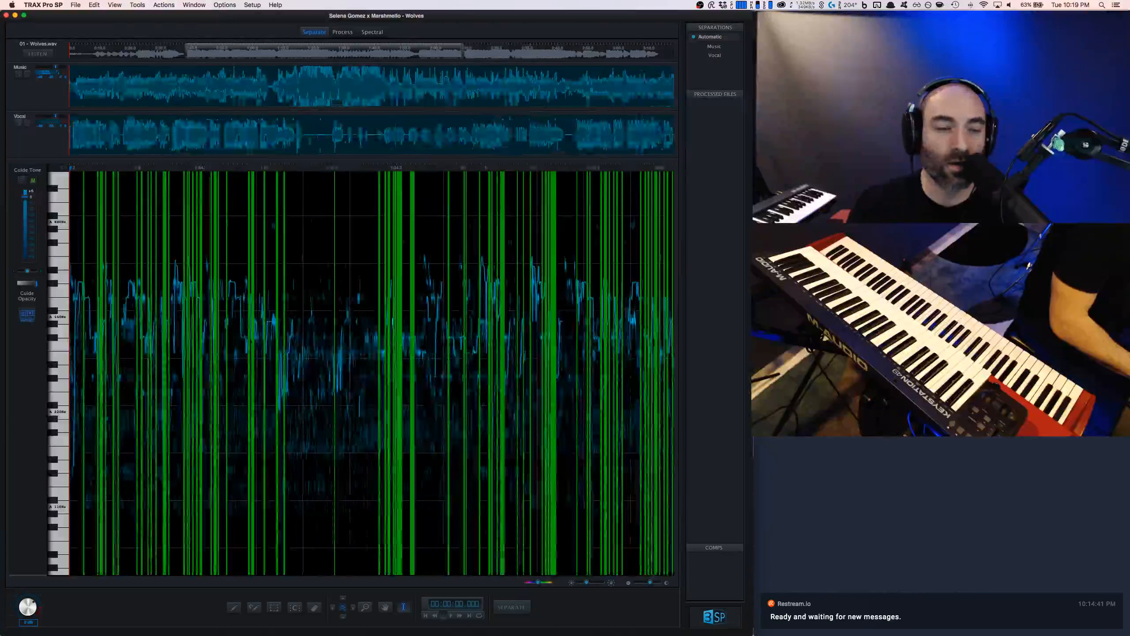
pyautogui.scroll(3, 283, 373)
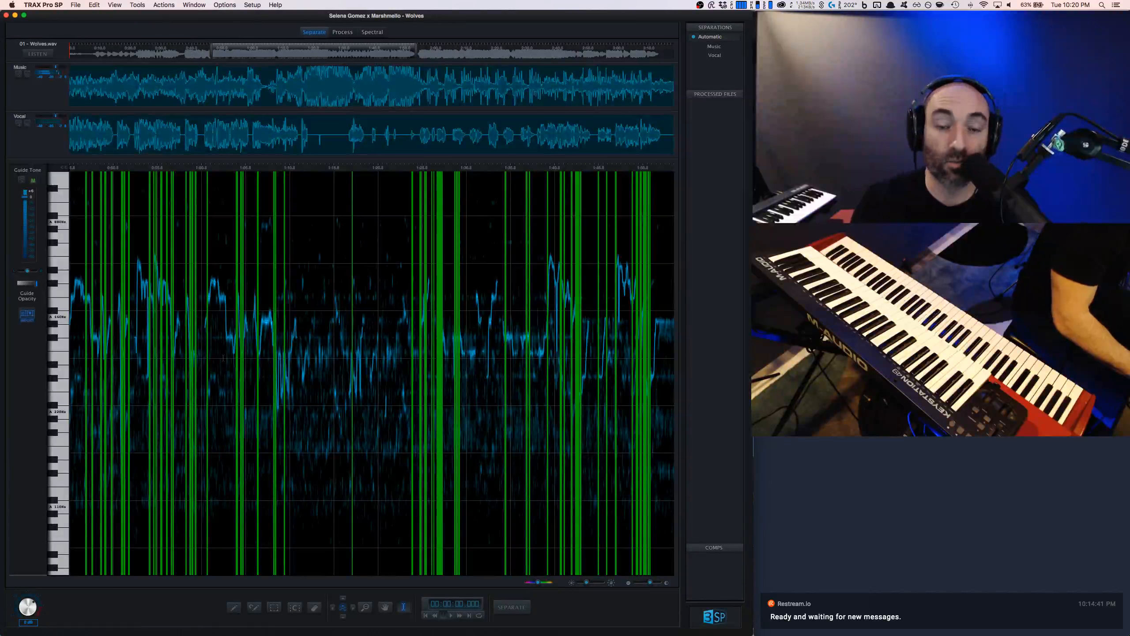
pyautogui.scroll(4, 223, 358)
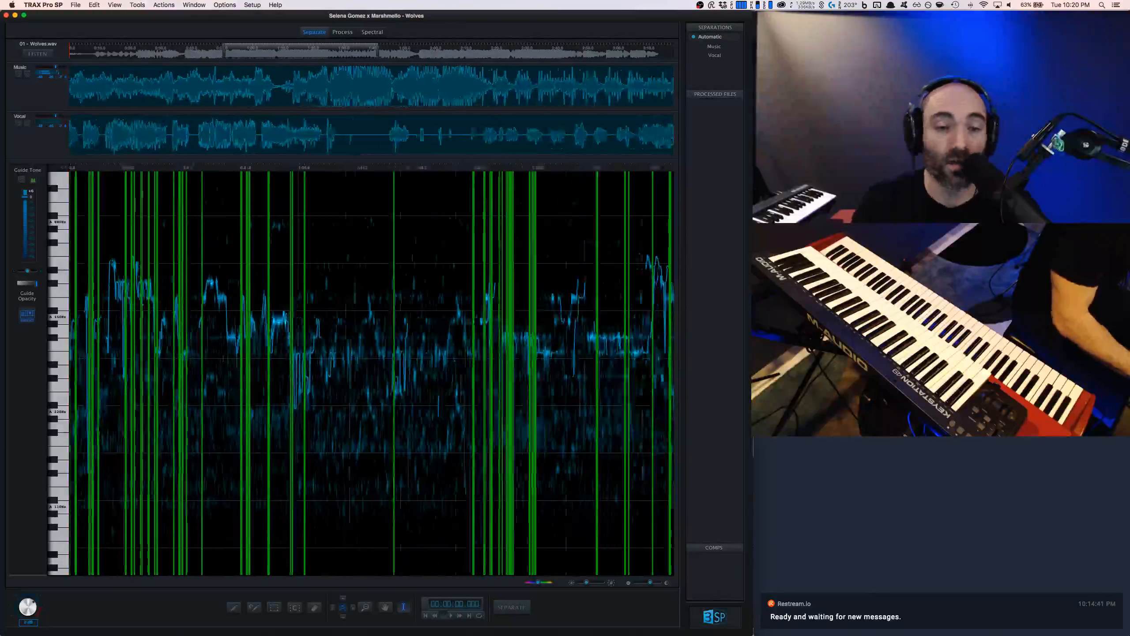
pyautogui.scroll(2, 223, 359)
pyautogui.click(222, 353)
pyautogui.press('space')
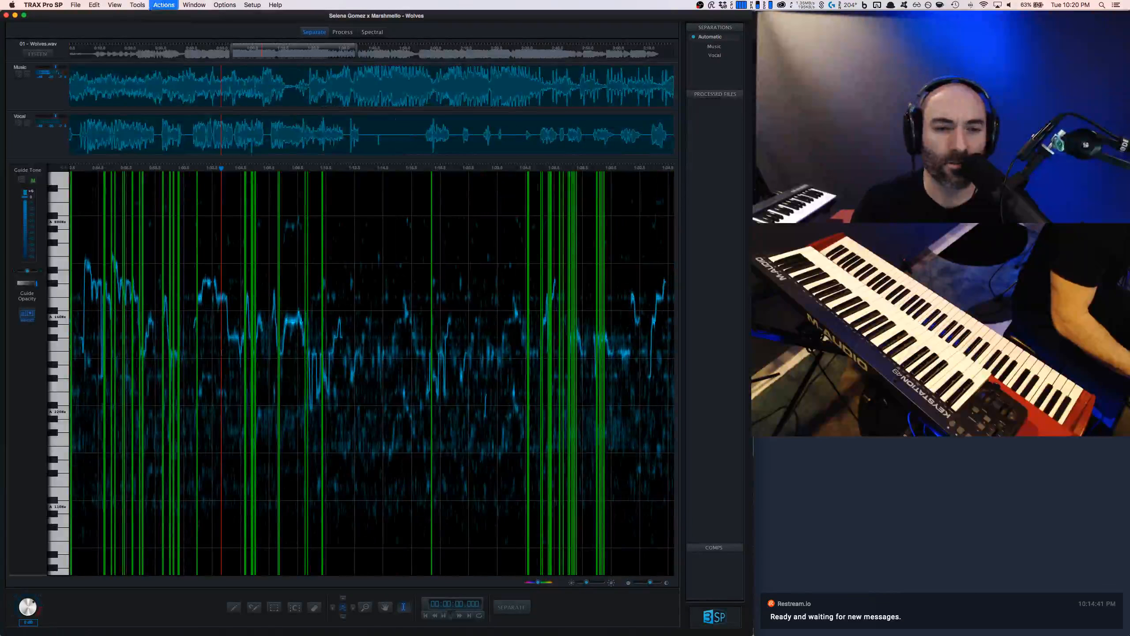
pyautogui.press('space')
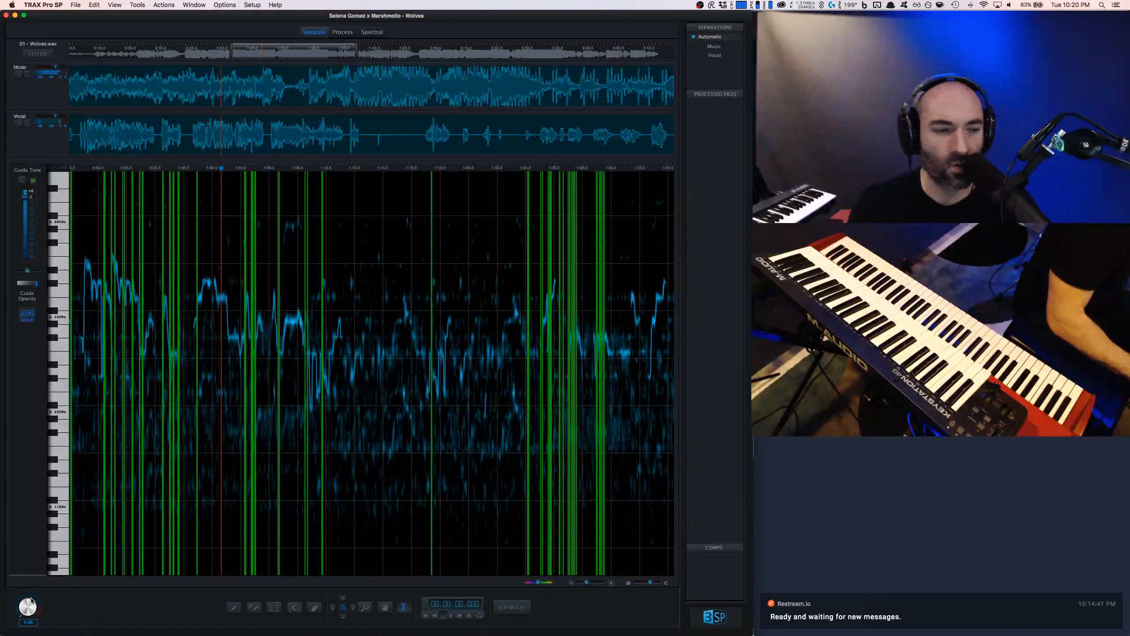
# Step: Lower the master output volume while playing the vocal passage
pyautogui.press('super+Tab')
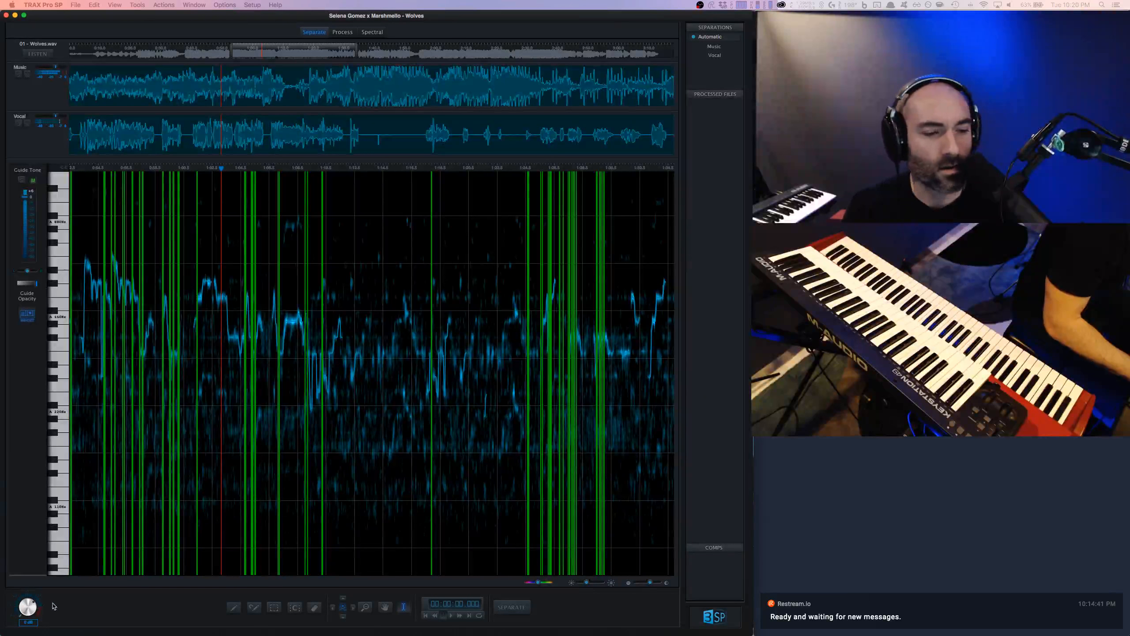
pyautogui.click(20, 610)
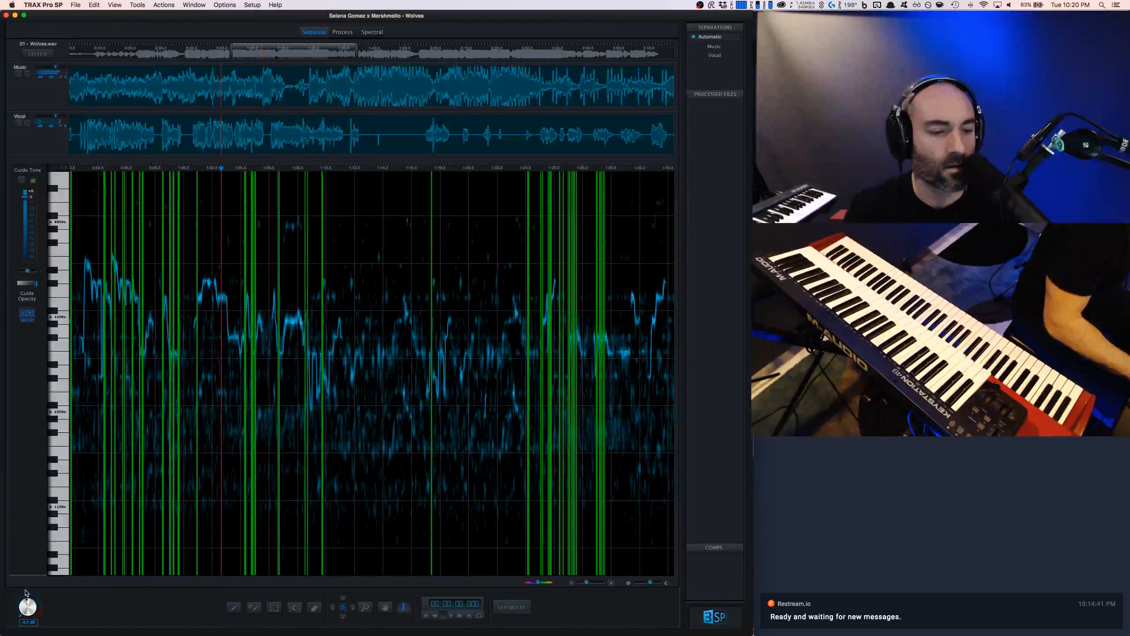
pyautogui.press('space')
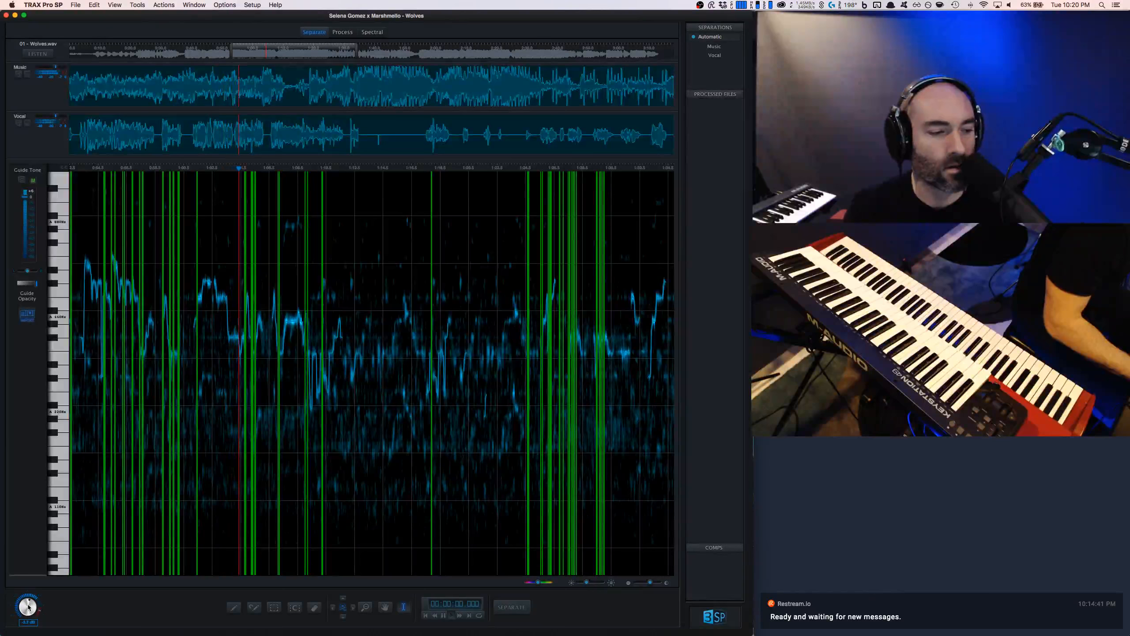
pyautogui.moveTo(28, 605); pyautogui.dragTo(23, 605)
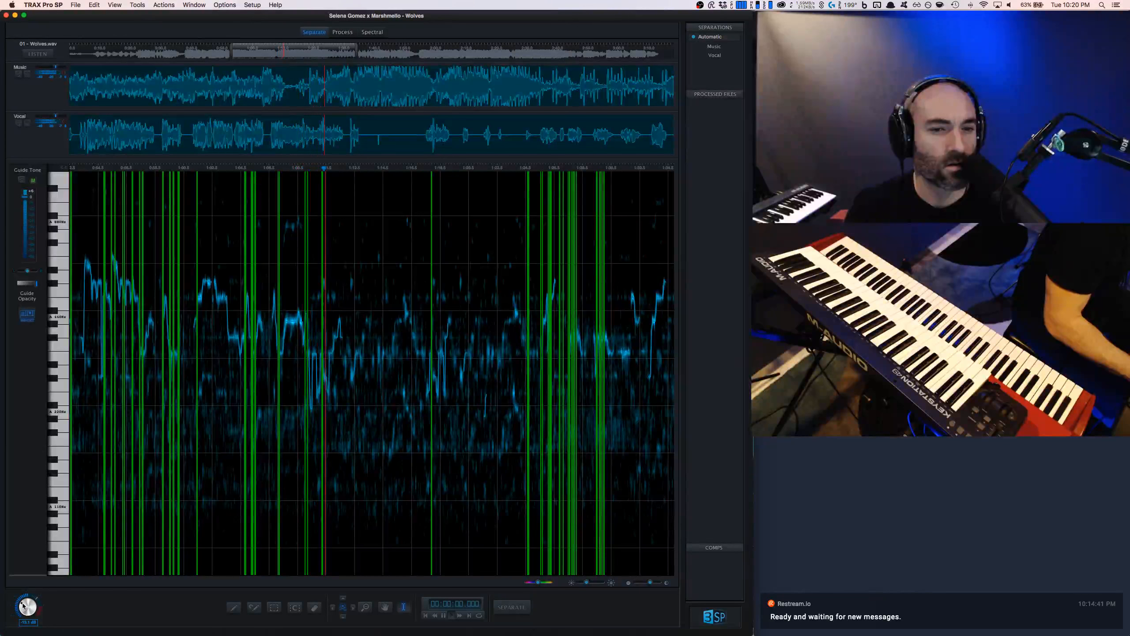
# Step: Switch to Loopback, view the settings of the Loopback Apogee Duet virtual device, and close the window
pyautogui.press('super+Tab')
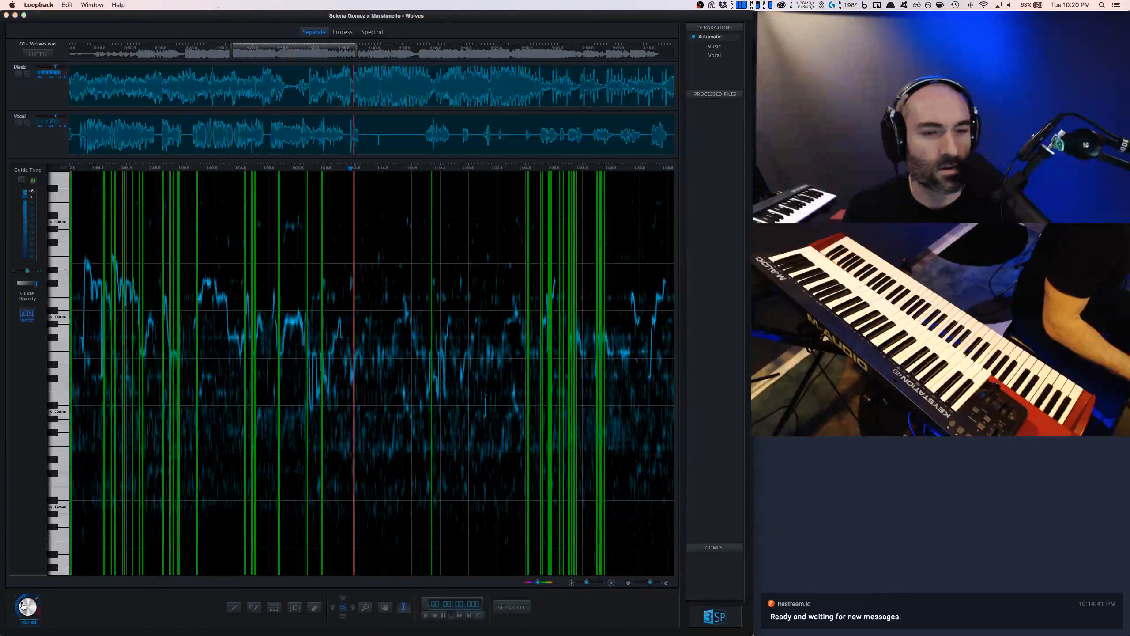
pyautogui.click(97, 6)
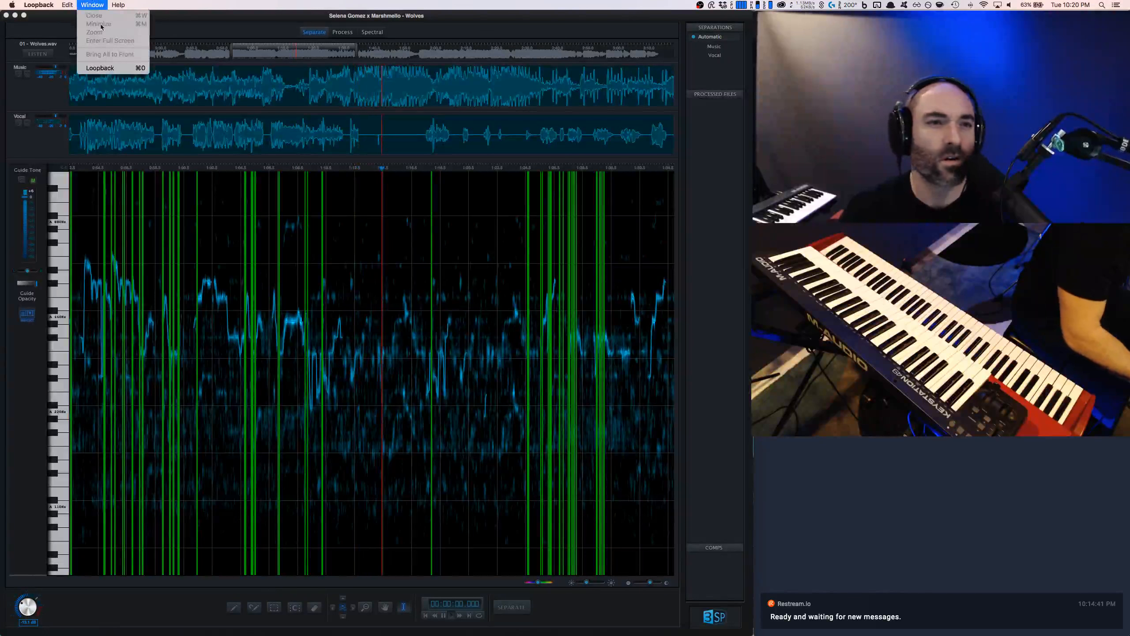
pyautogui.click(100, 68)
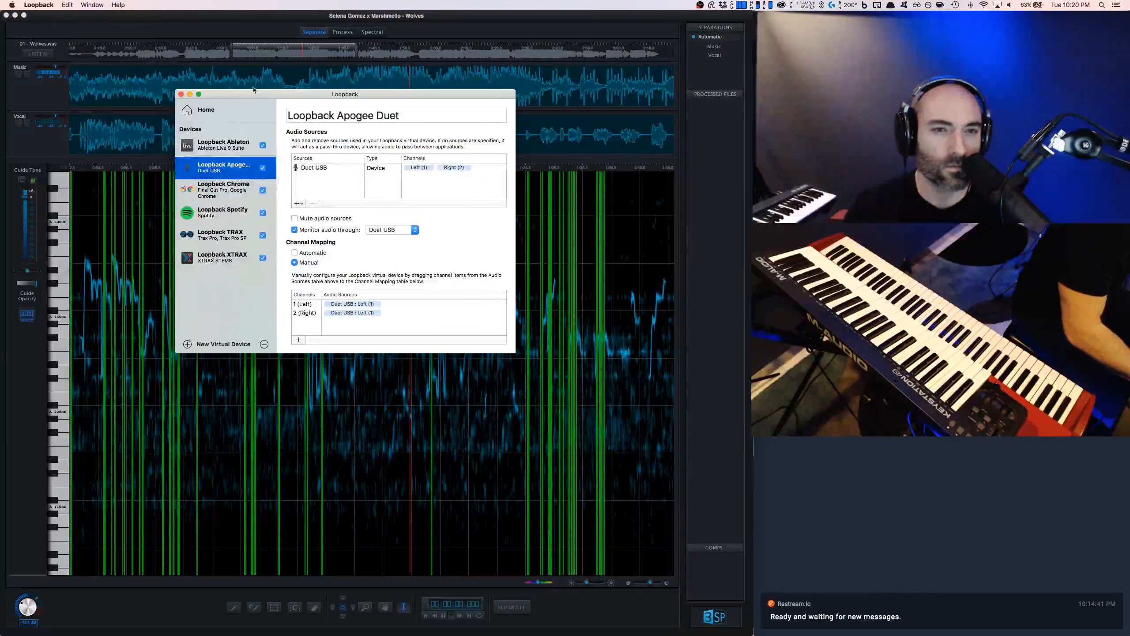
pyautogui.press('super+w')
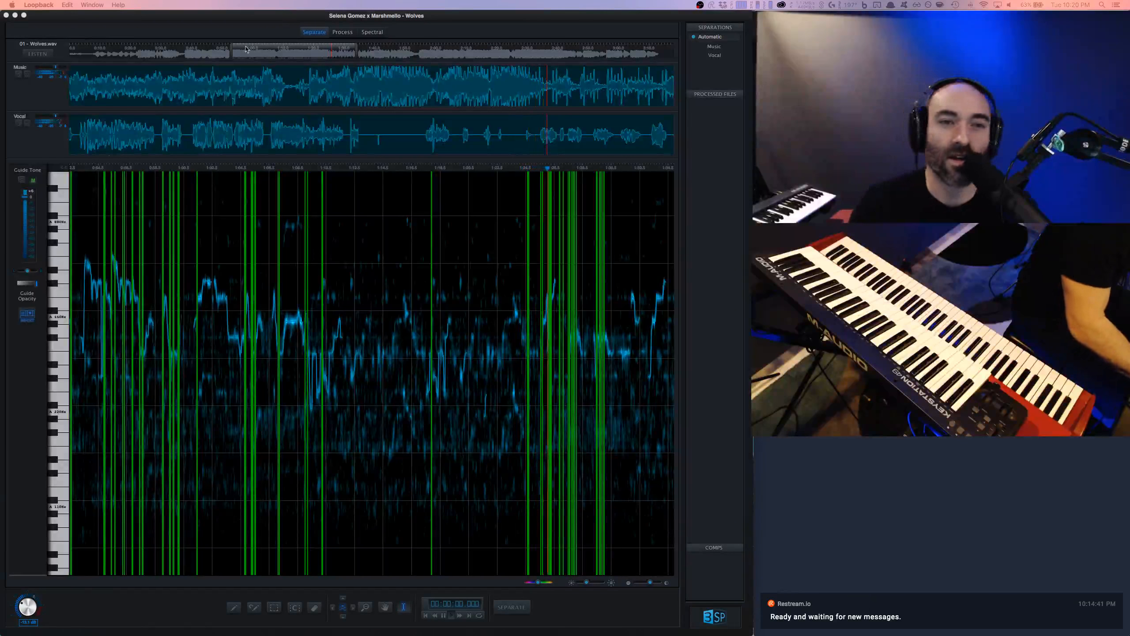
# Step: Return the playhead to the vocal passage before the instrumental section in TRAX Pro SP and play it into that section
pyautogui.click(221, 81)
pyautogui.press('super+Tab')
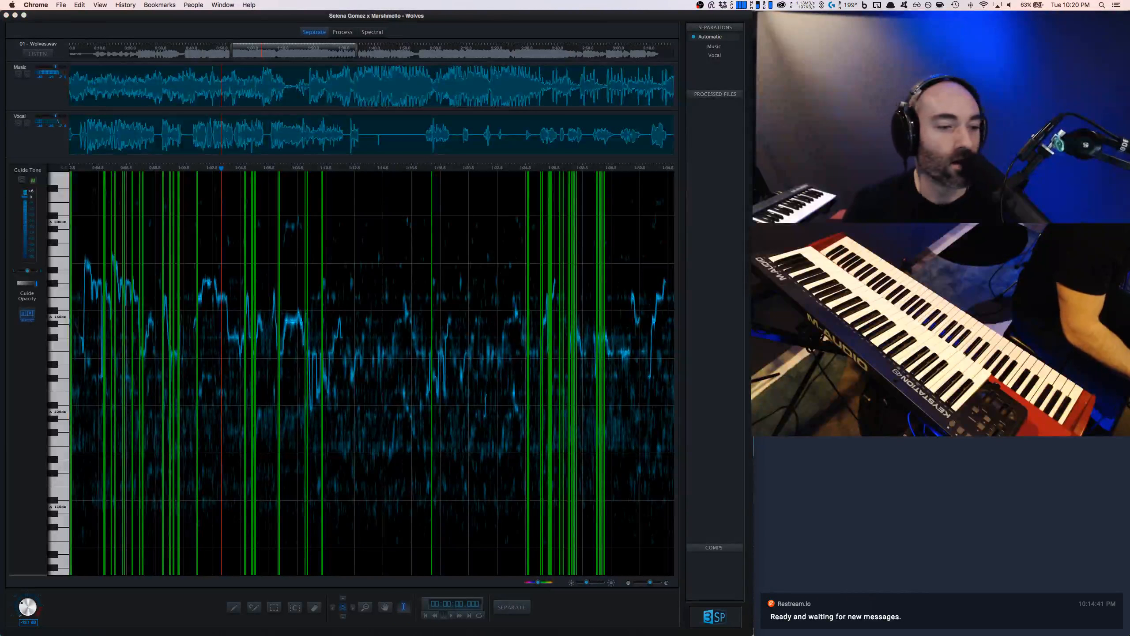
pyautogui.click(428, 33)
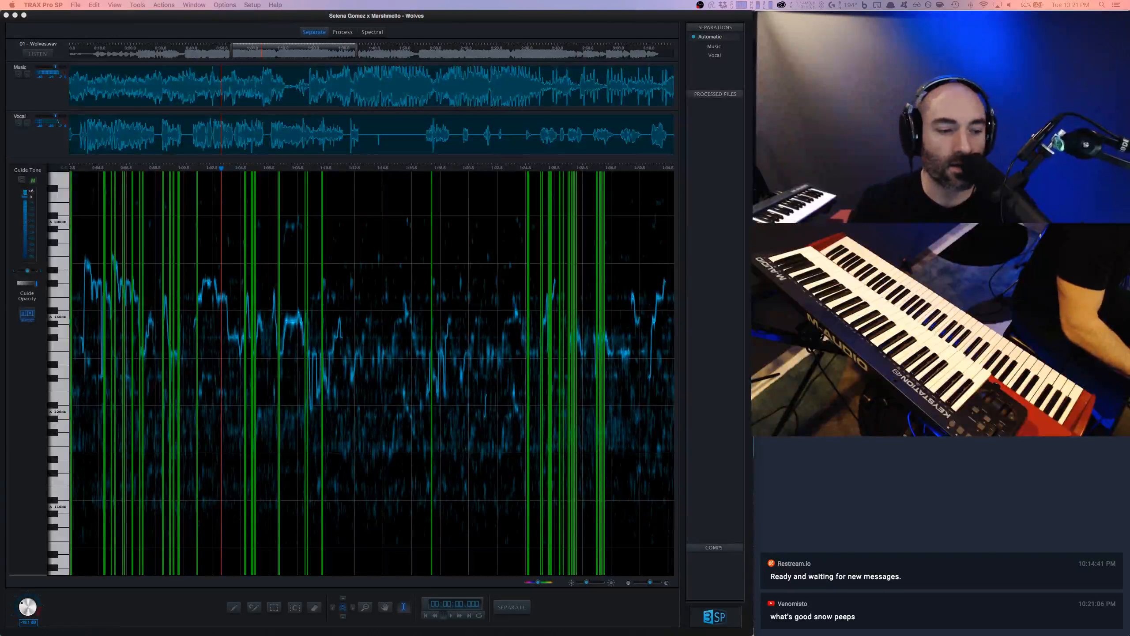
pyautogui.click(409, 33)
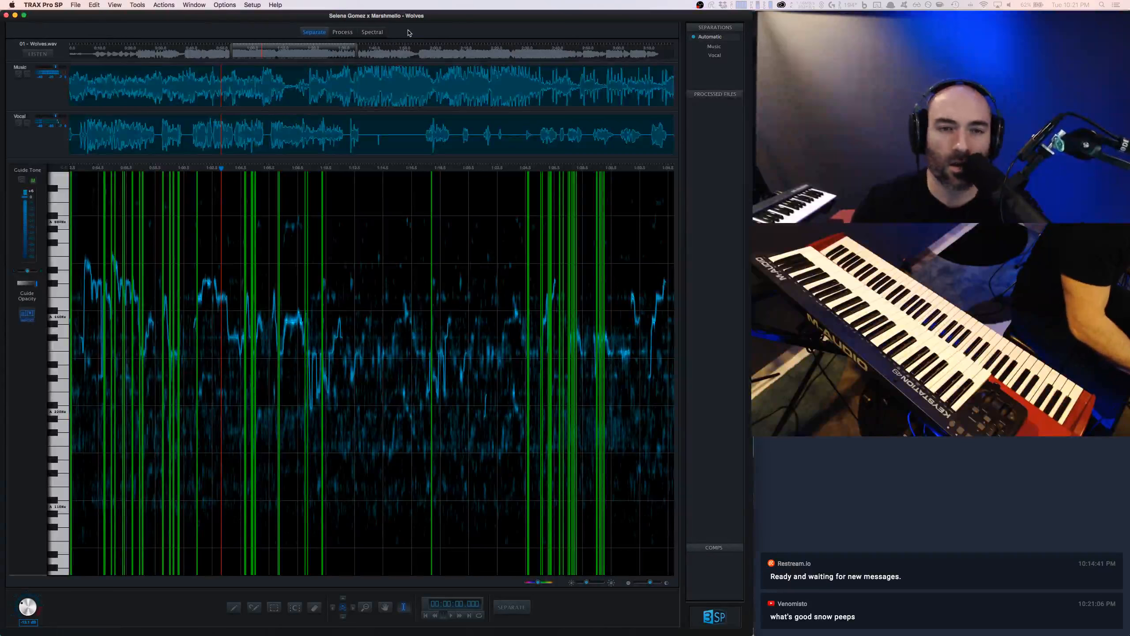
pyautogui.press('space')
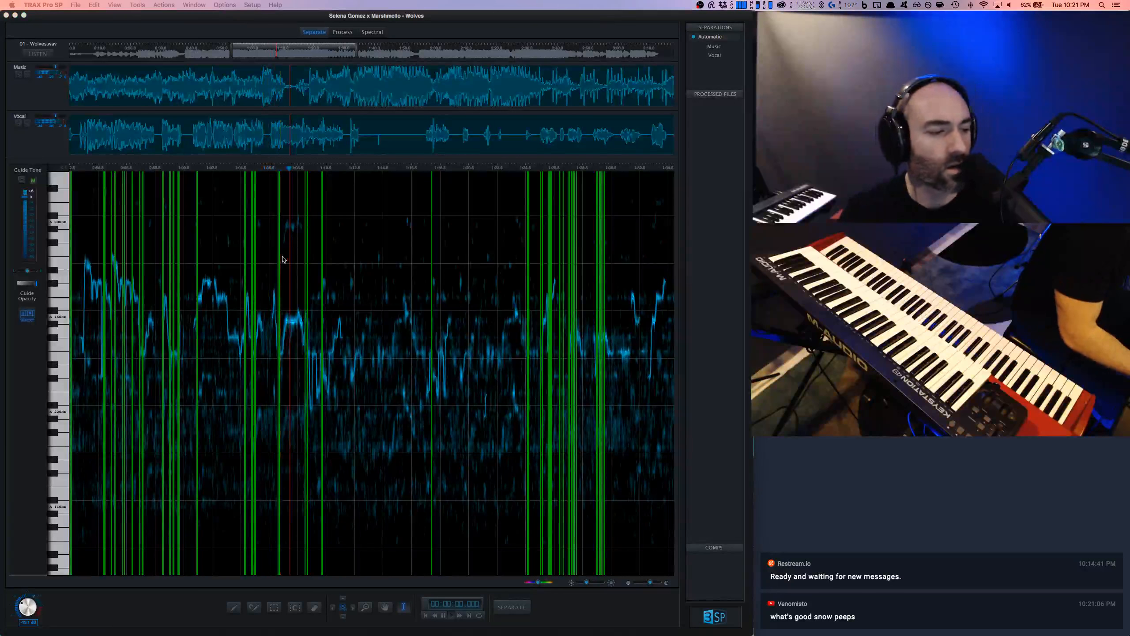
pyautogui.click(413, 33)
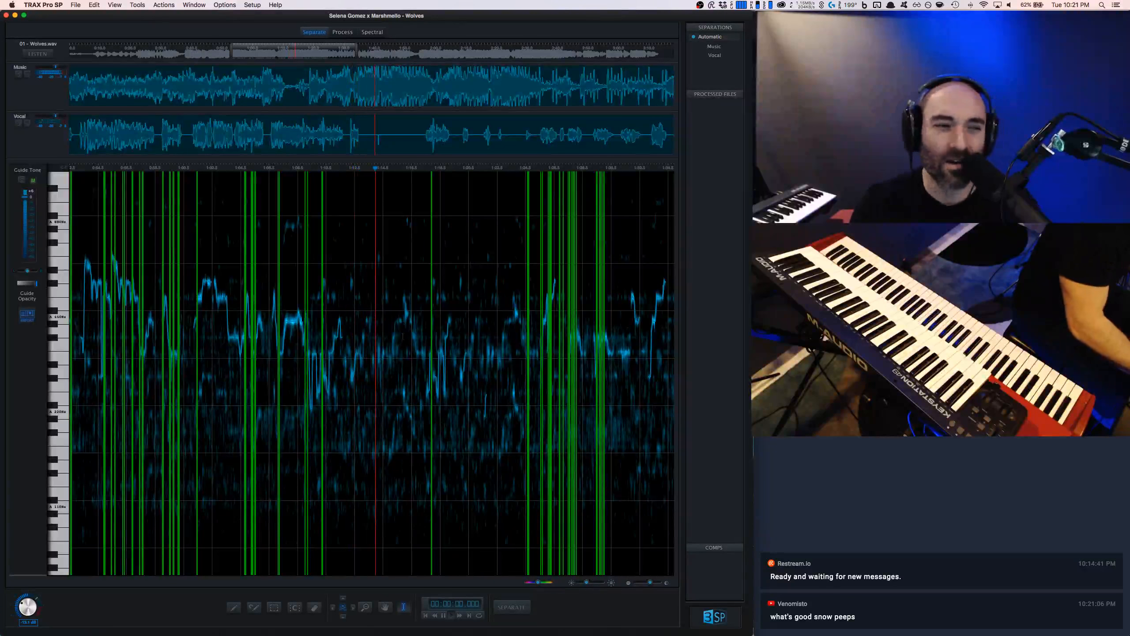
pyautogui.press('super+Tab')
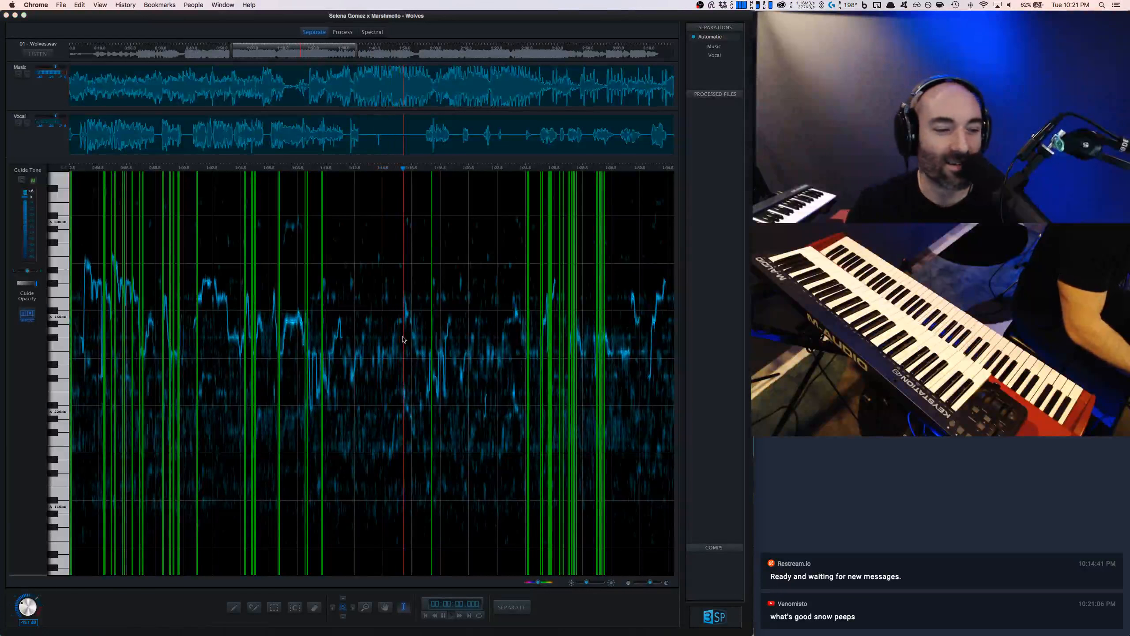
pyautogui.click(427, 31)
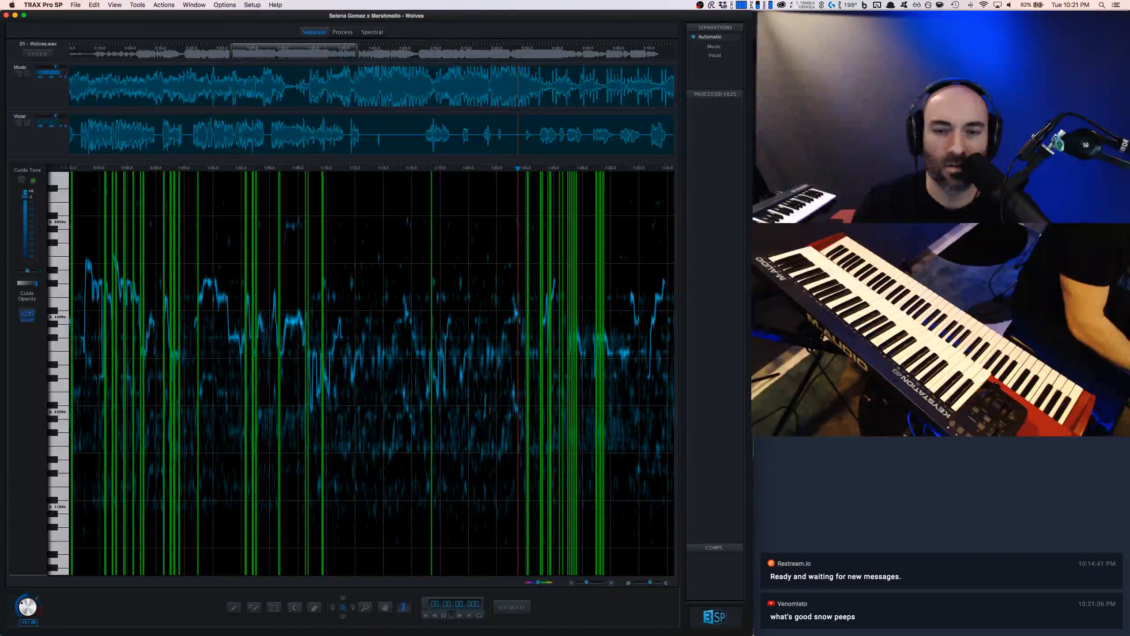
pyautogui.press('space')
# Step: Place the playhead at the end of the vocal phrase and examine the pitch guide and green markers there with the pencil tool active
pyautogui.click(313, 336)
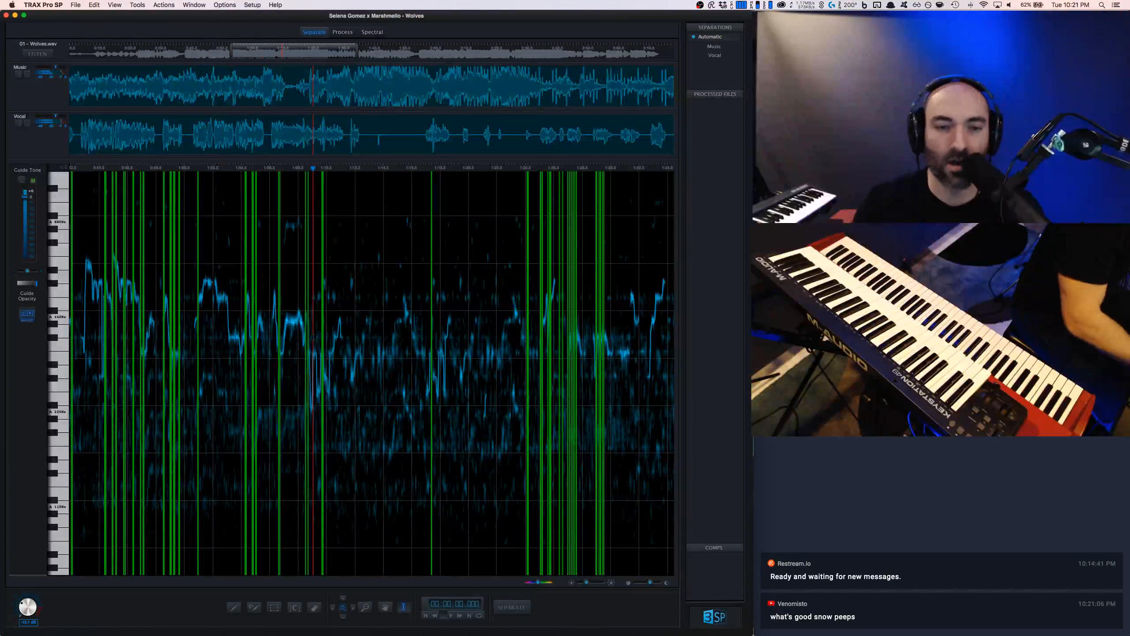
pyautogui.scroll(5, 313, 337)
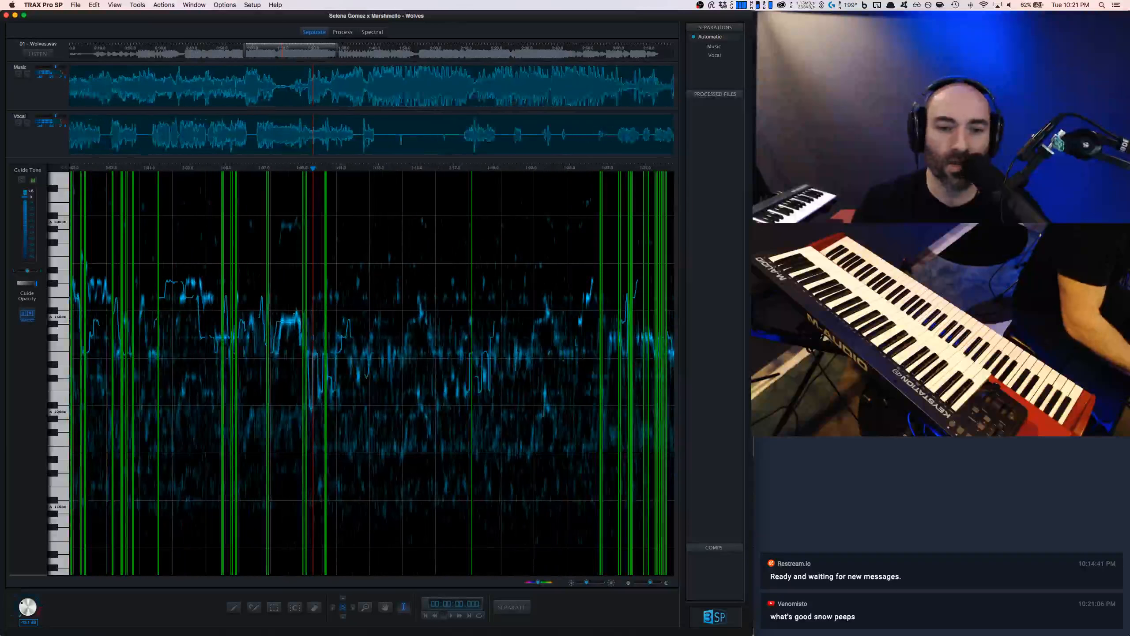
pyautogui.scroll(3, 313, 337)
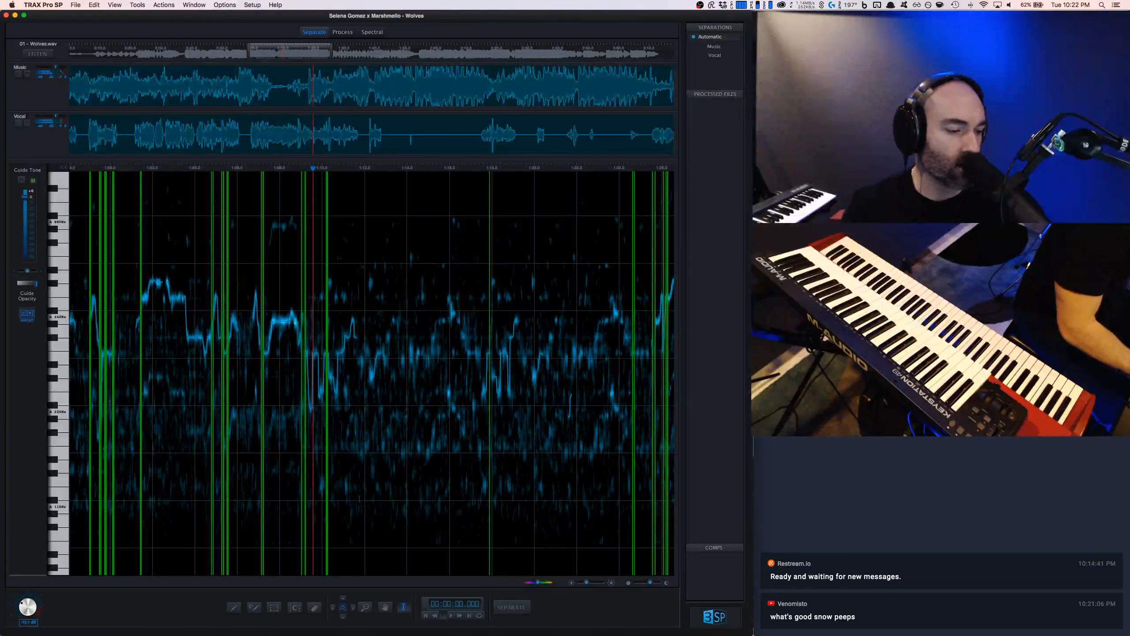
pyautogui.press('h')
pyautogui.moveTo(413, 465); pyautogui.dragTo(340, 462)
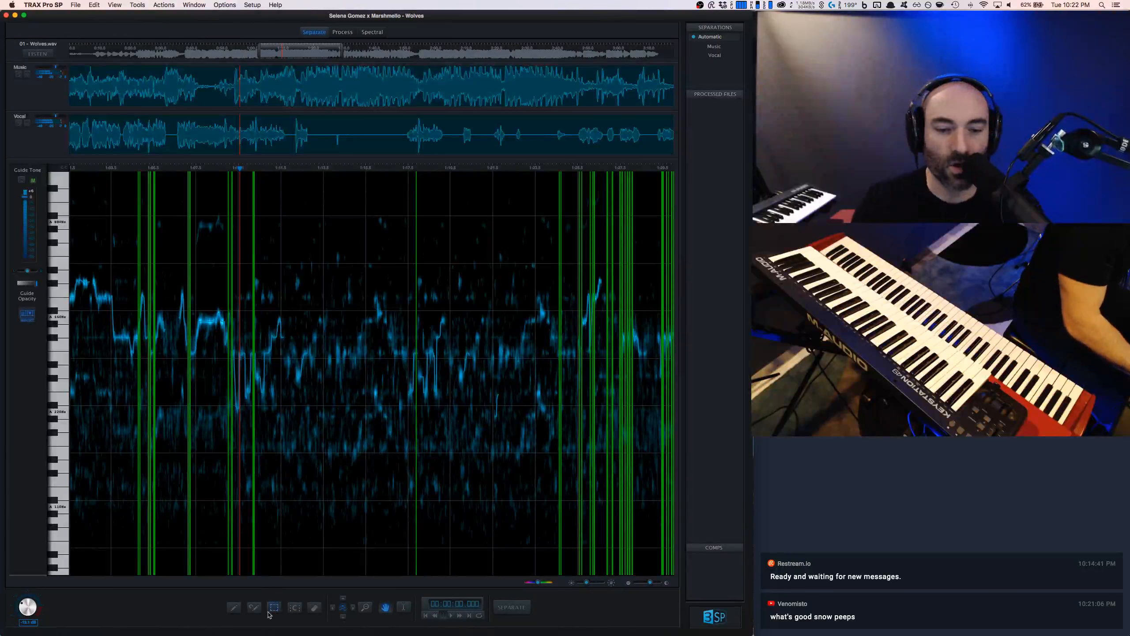
pyautogui.click(233, 608)
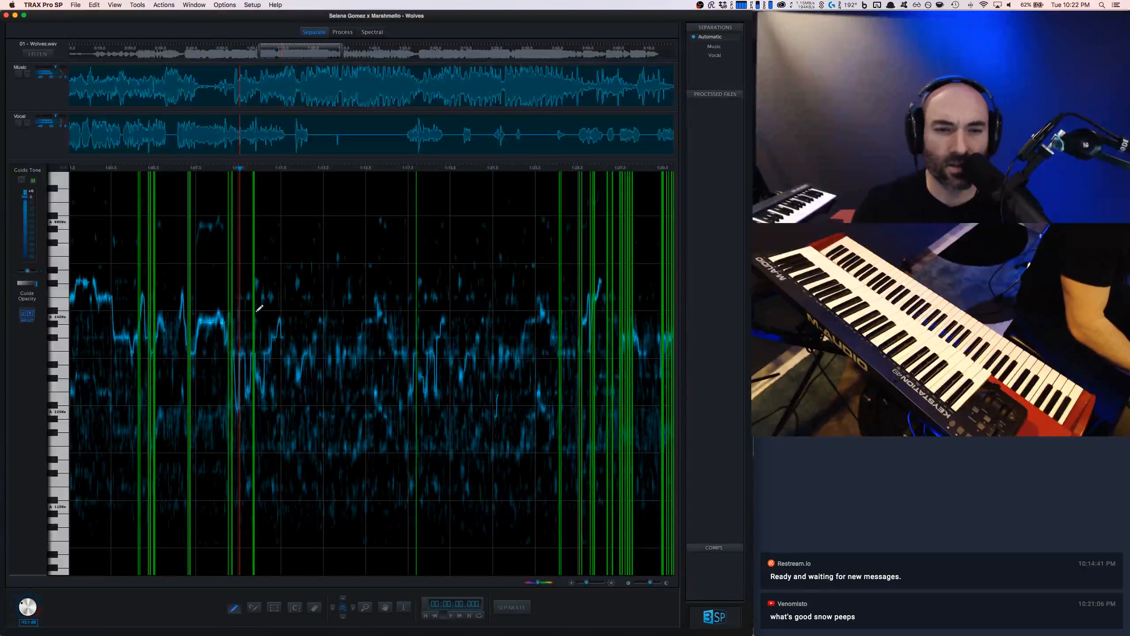
pyautogui.click(248, 310)
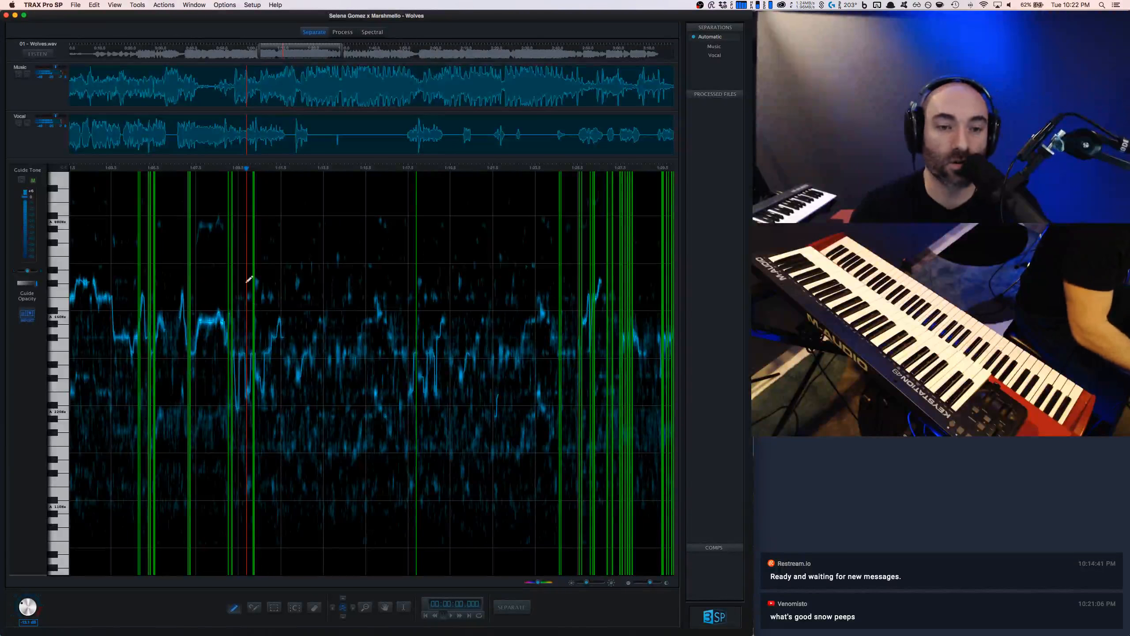
# Step: Solo the Vocal track and play it from an earlier point in the verse up to the instrumental section
pyautogui.scroll(-2, 229, 280)
pyautogui.scroll(-3, 229, 278)
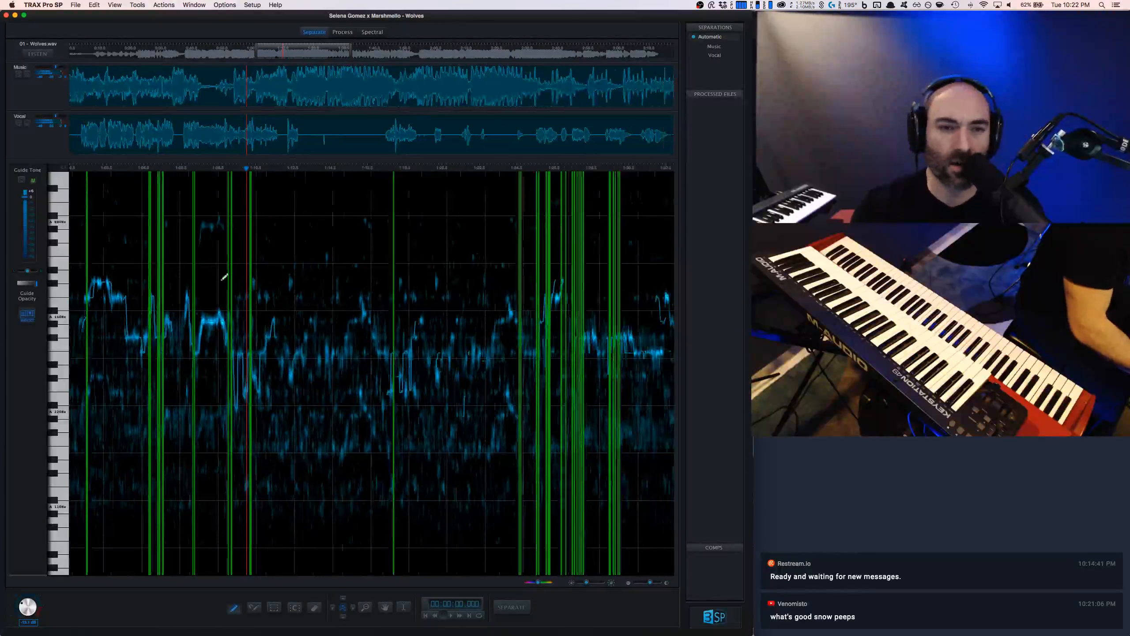
pyautogui.click(386, 606)
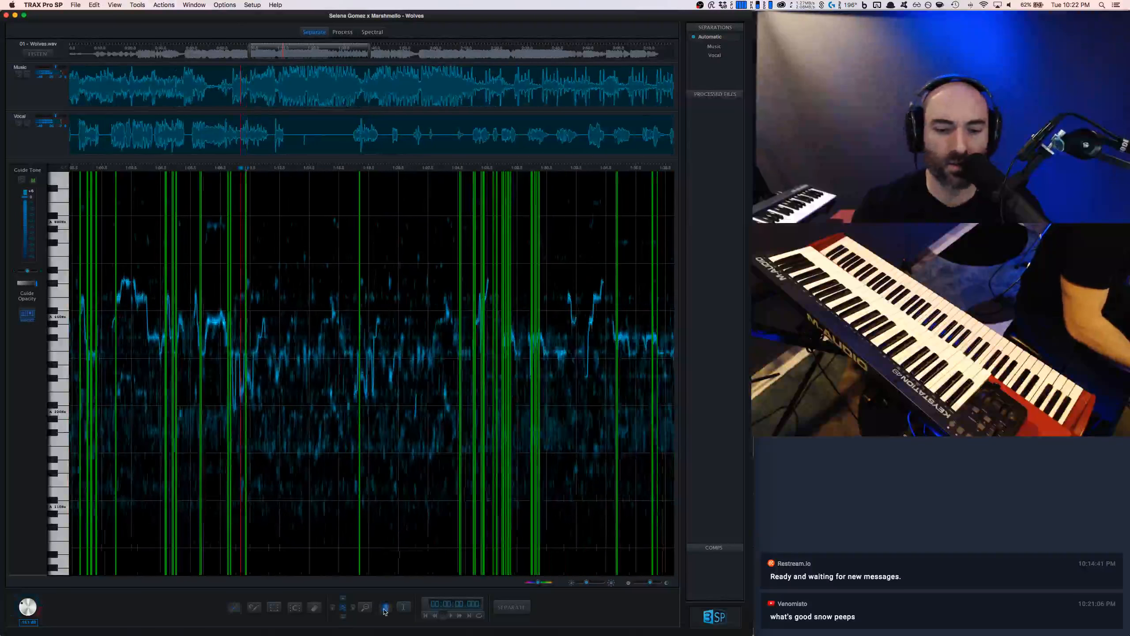
pyautogui.moveTo(197, 366); pyautogui.dragTo(308, 363)
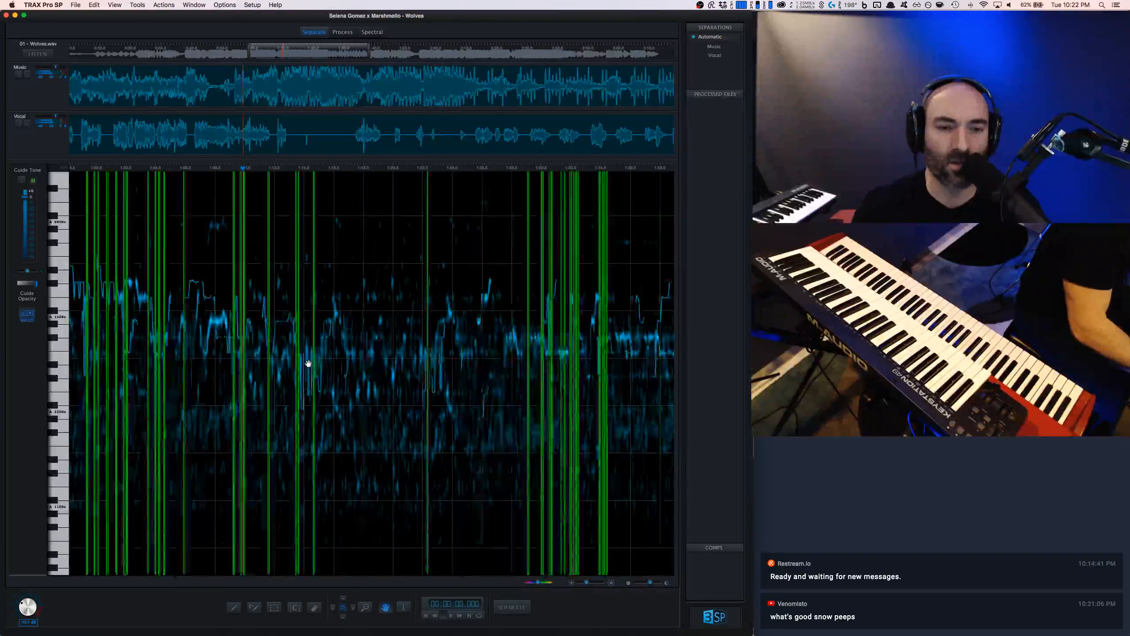
pyautogui.click(108, 325)
pyautogui.press('space')
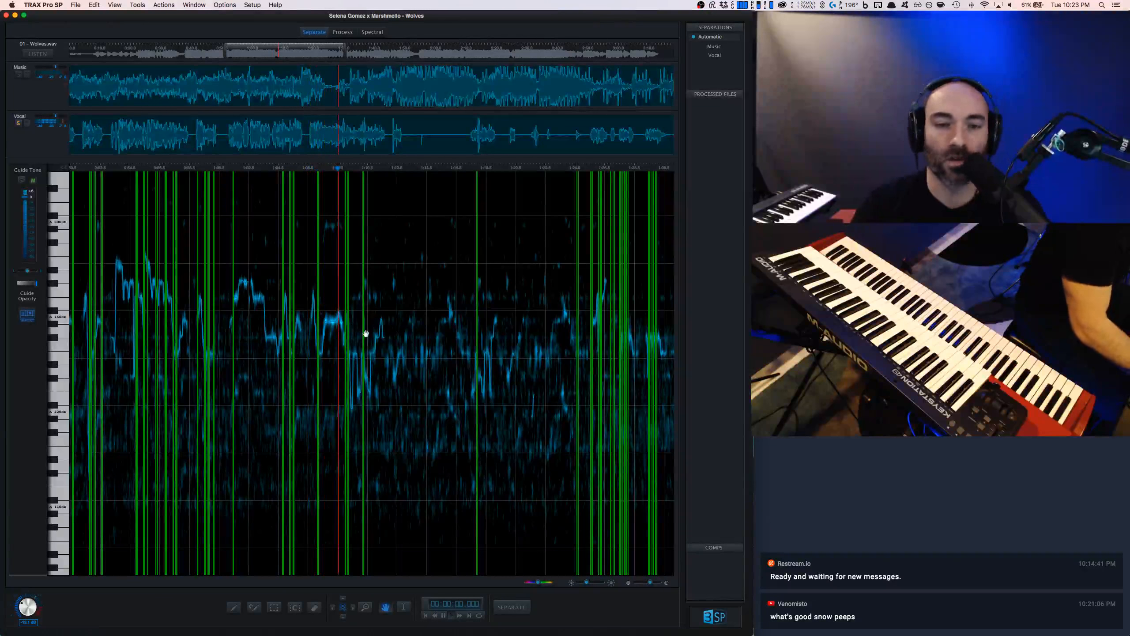
pyautogui.press('space')
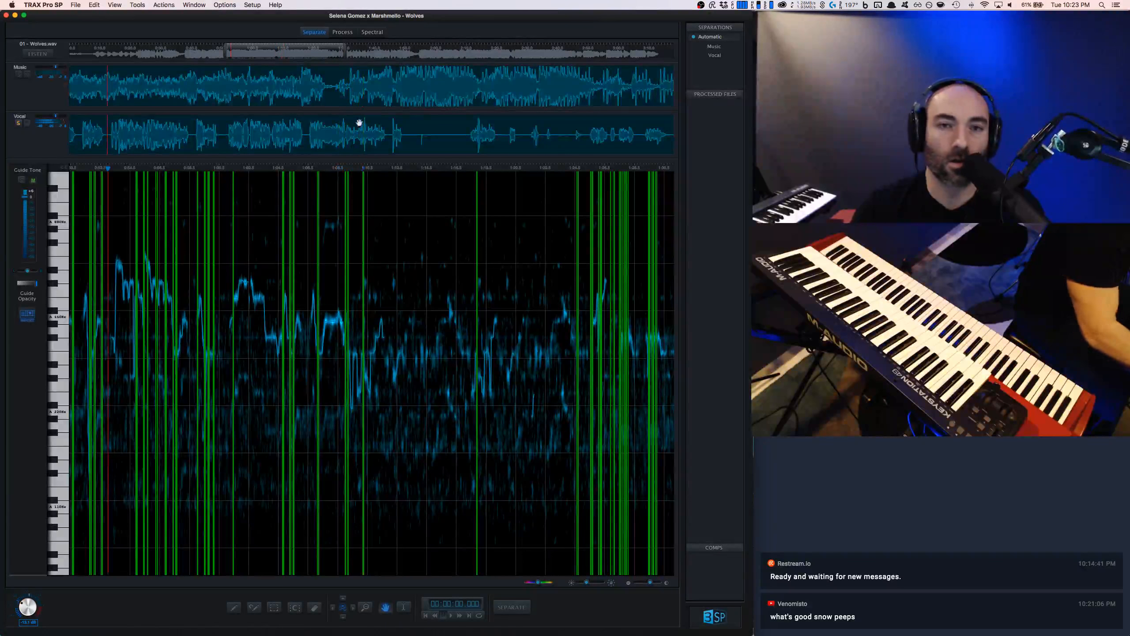
# Step: View the separated vocal in the Process workspace and as a spectrogram in the Spectral workspace
pyautogui.click(343, 33)
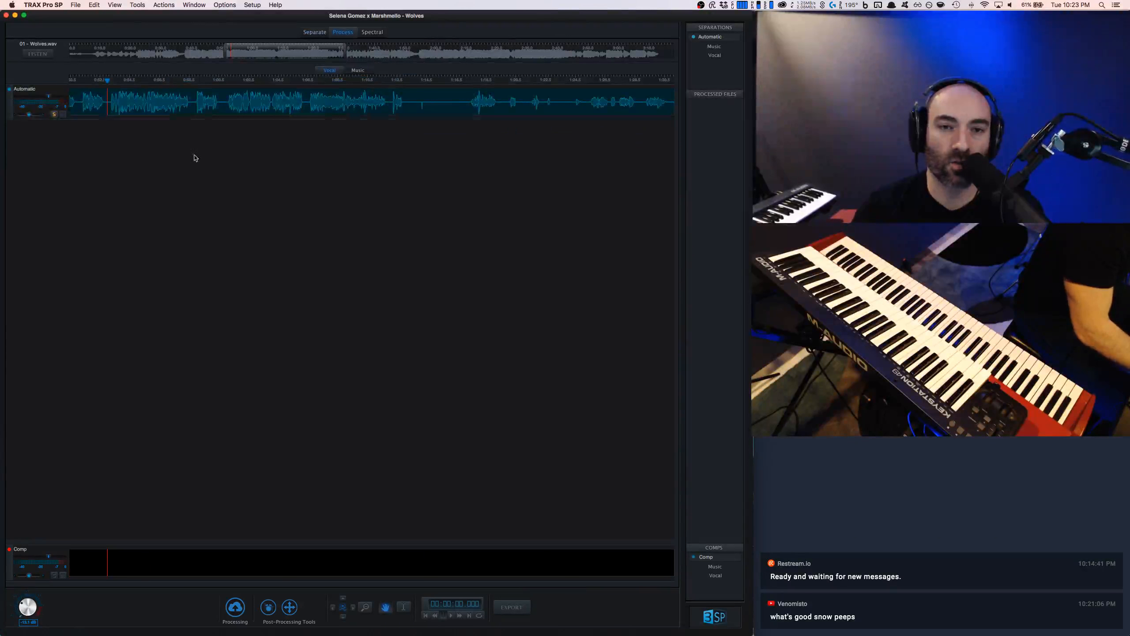
pyautogui.click(372, 32)
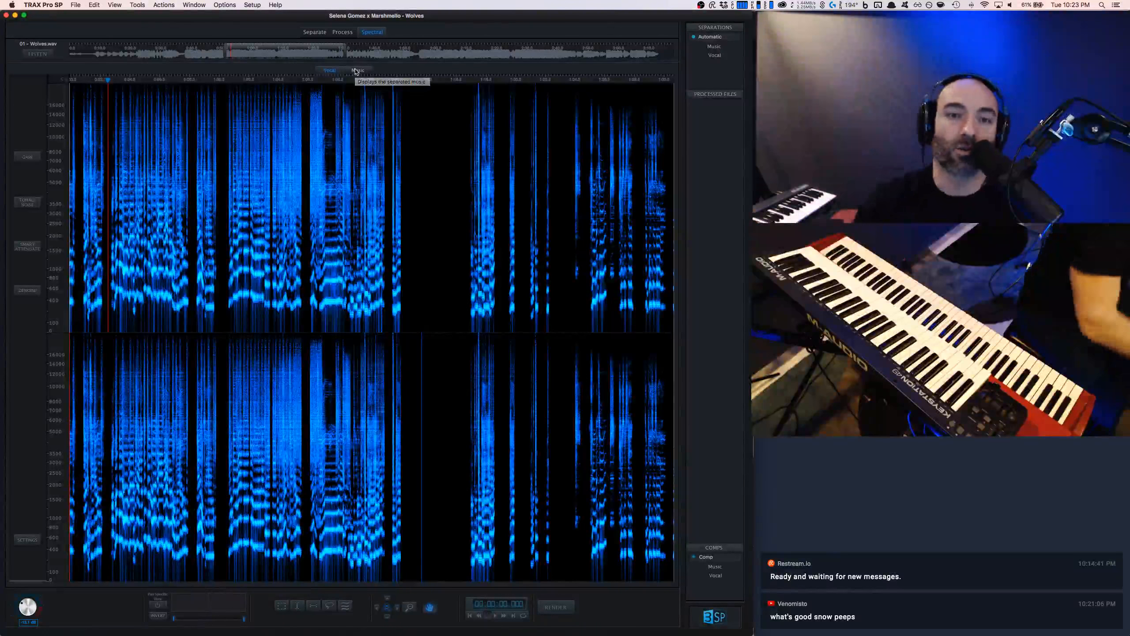
# Step: Compare the separated music's spectrogram with the vocal's in the Spectral workspace, and return to the Separate workspace
pyautogui.click(357, 71)
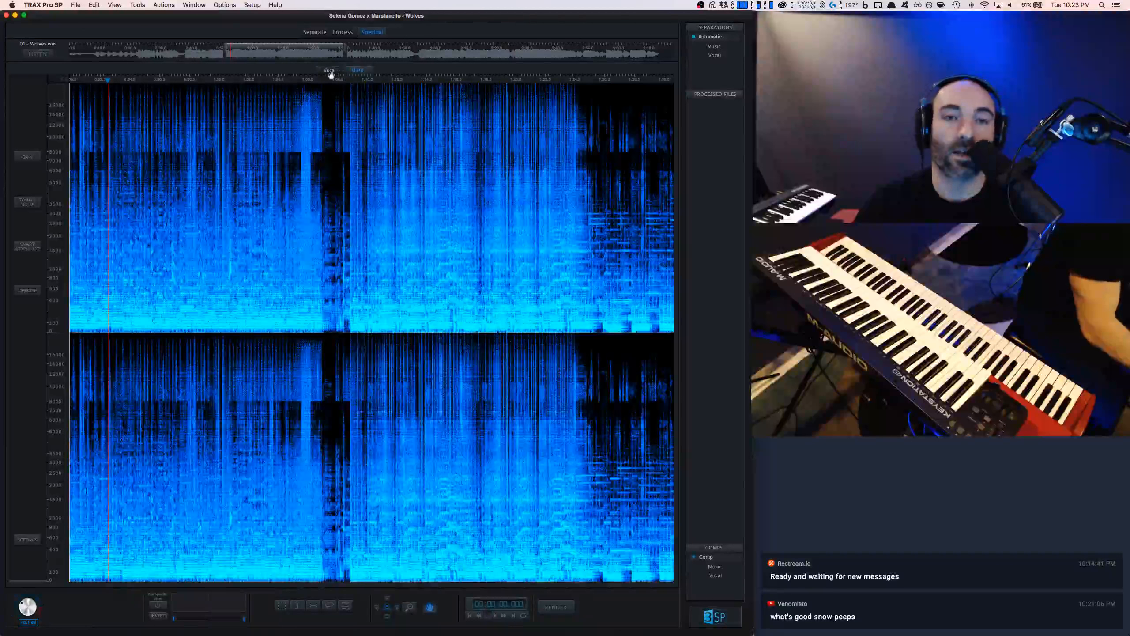
pyautogui.click(330, 70)
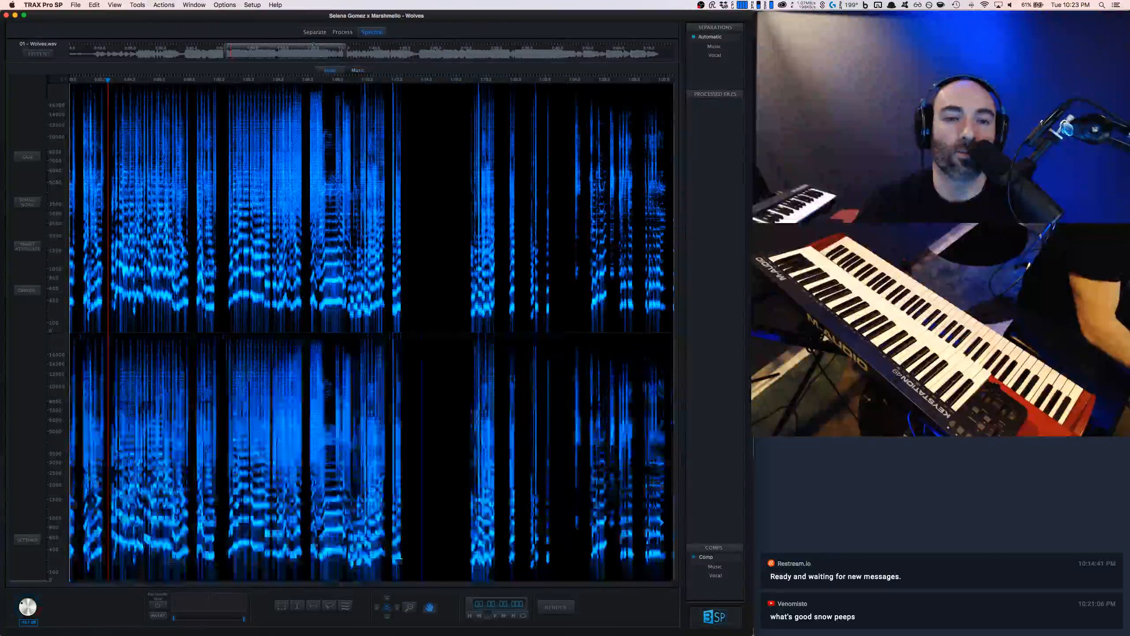
pyautogui.click(314, 33)
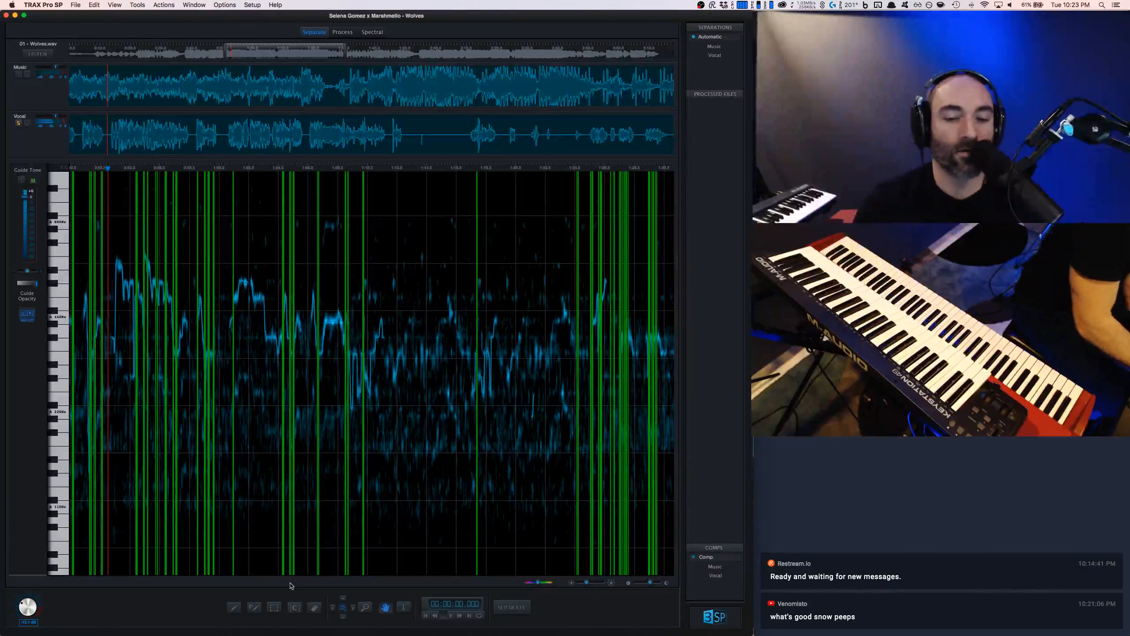
# Step: Activate the pencil tool, place the playhead at the last vocal phrase before the instrumental section and play it briefly
pyautogui.click(236, 608)
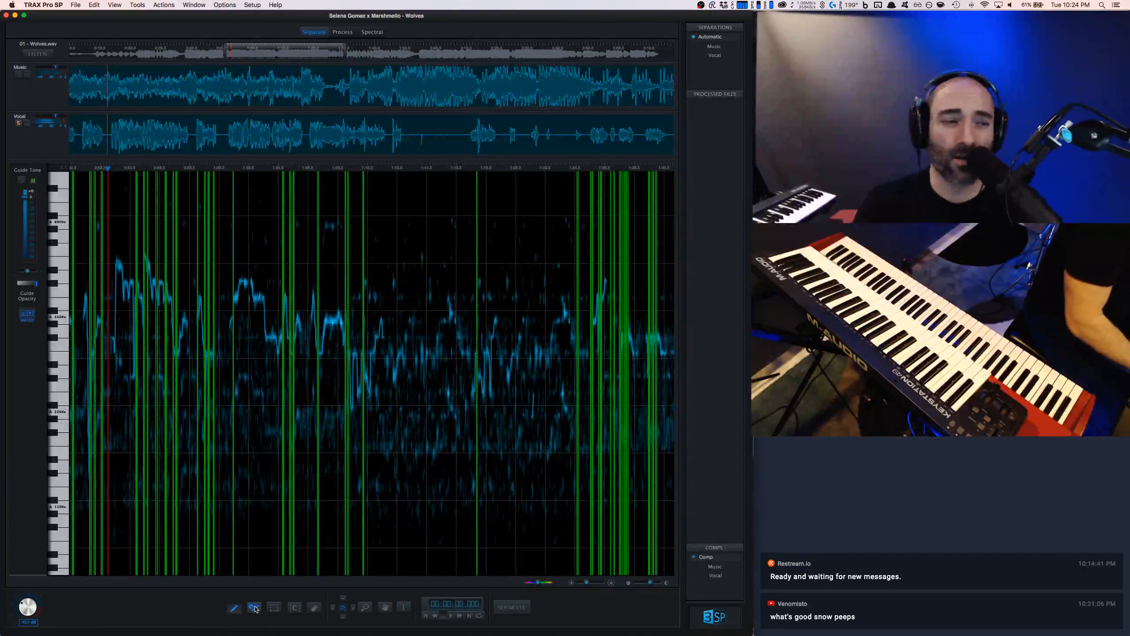
pyautogui.click(307, 352)
pyautogui.press('space')
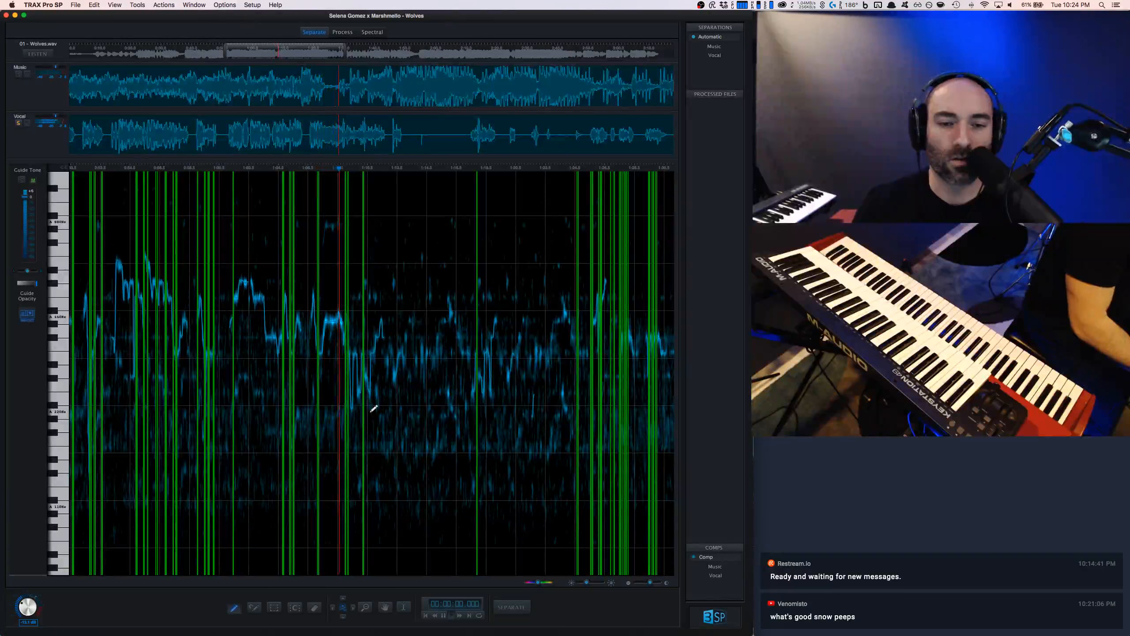
pyautogui.press('space')
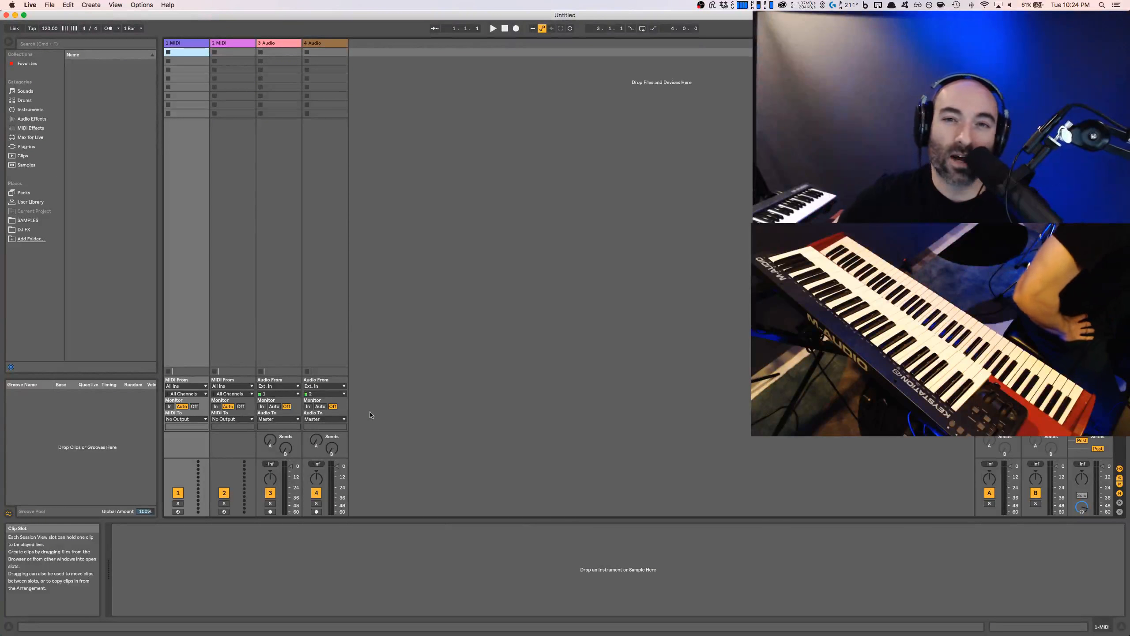
# Step: Switch to Ableton Live and show the empty set in Arrangement View
pyautogui.press('Tab')
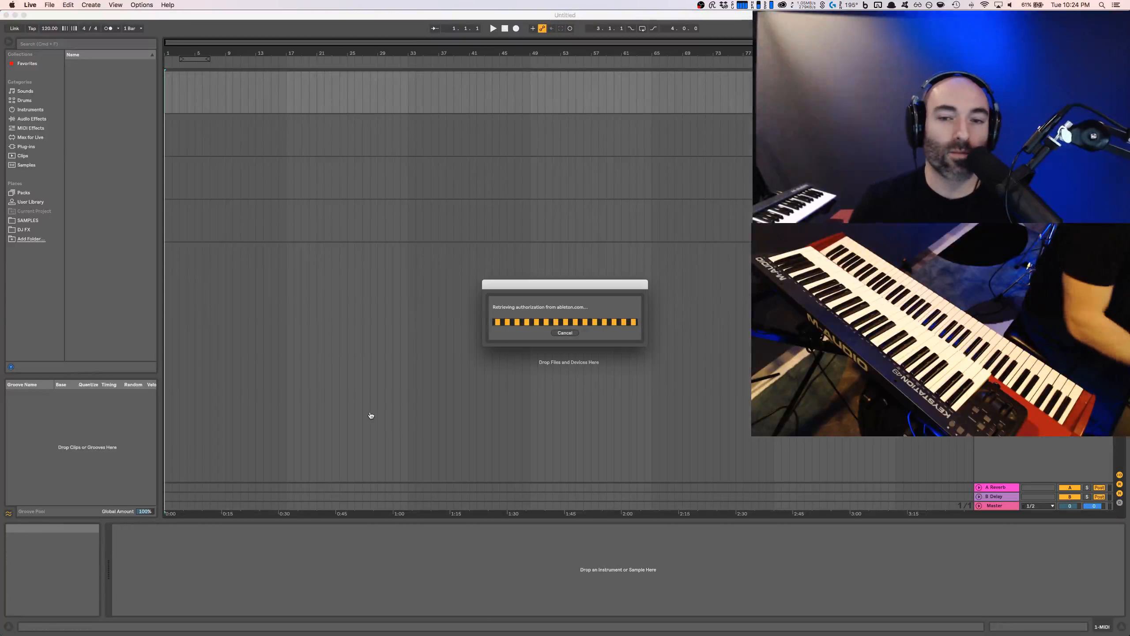
pyautogui.press('super+Tab')
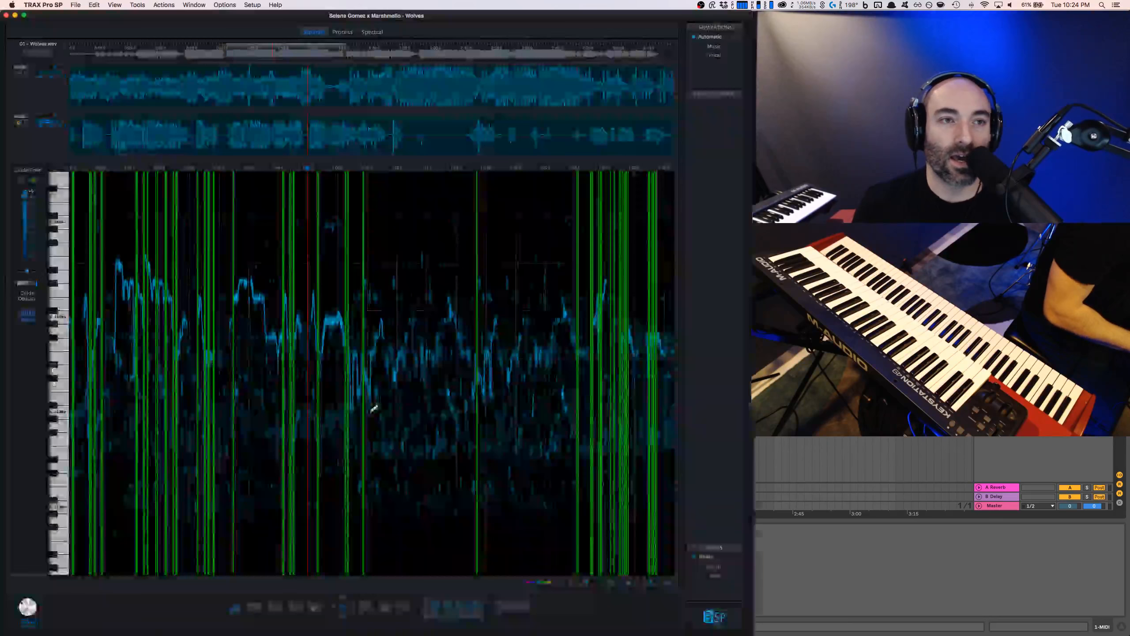
pyautogui.press('super+Tab')
pyautogui.press('Return')
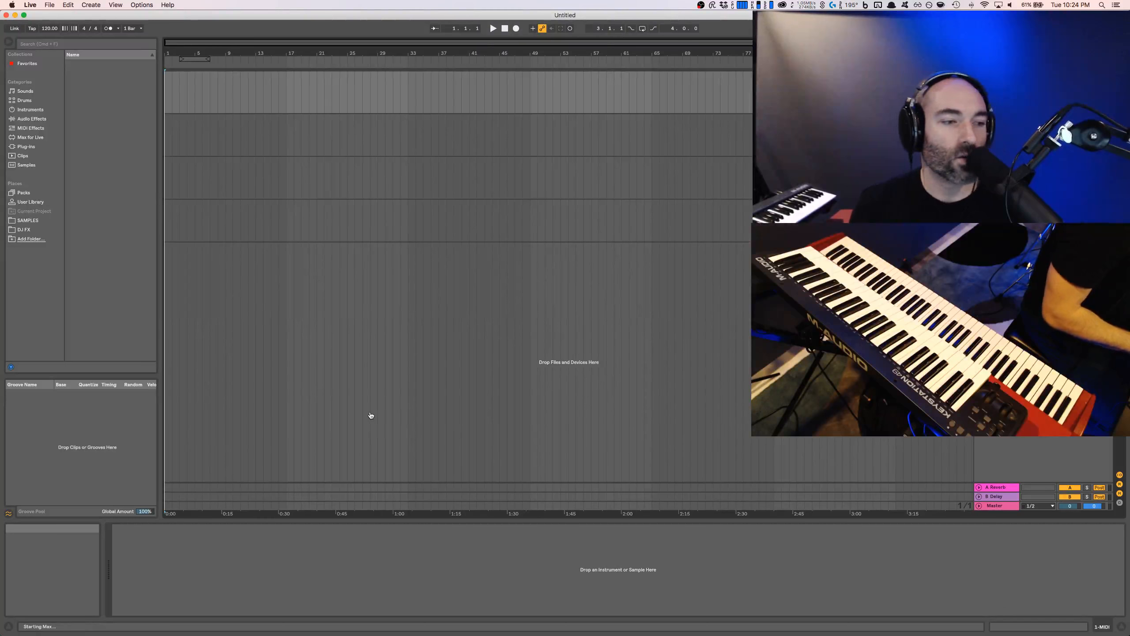
# Step: Bring Wolves Breath Short.wav from Finder into the Live arrangement, placing it on the first audio track at bar 17
pyautogui.press('super+n')
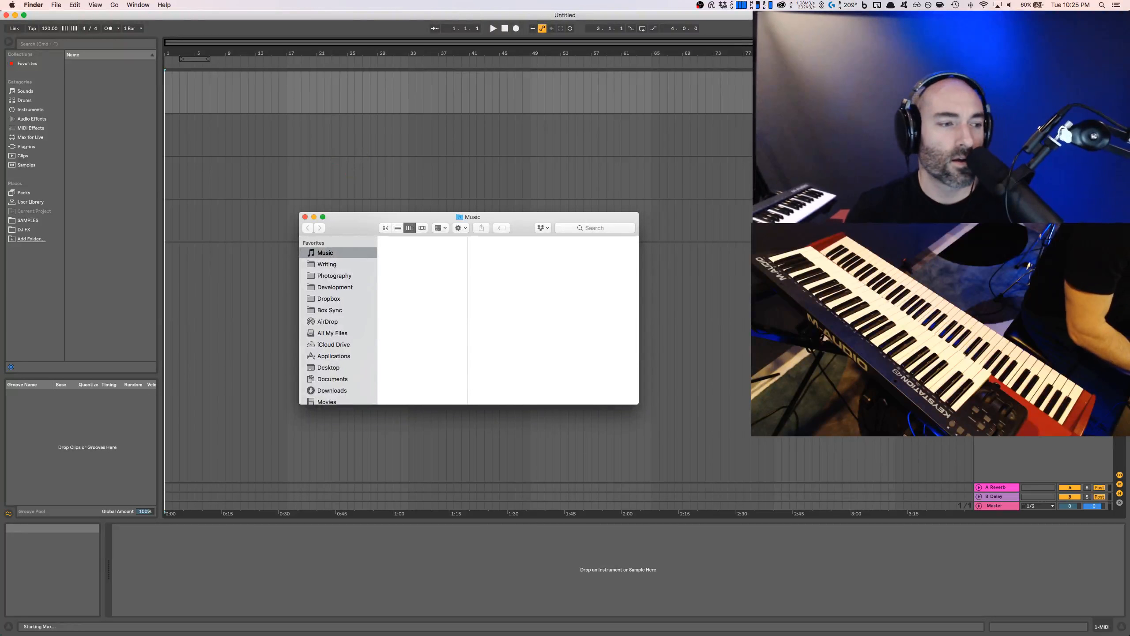
pyautogui.press('super+w')
pyautogui.press('super+n')
pyautogui.press('super+w')
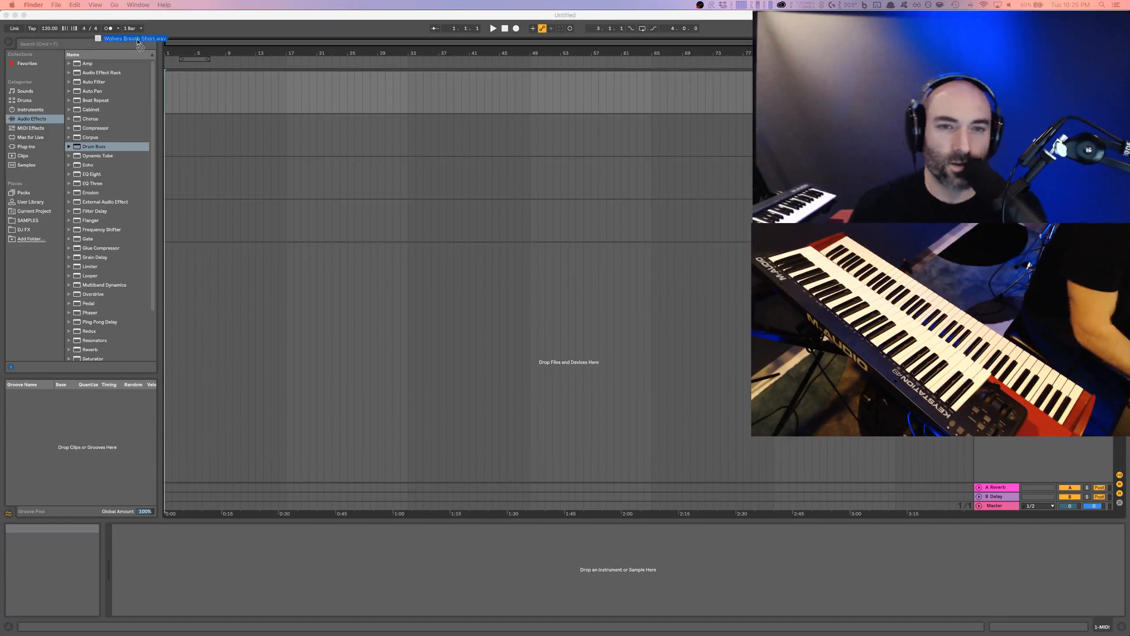
pyautogui.moveTo(133, 39); pyautogui.dragTo(287, 179)
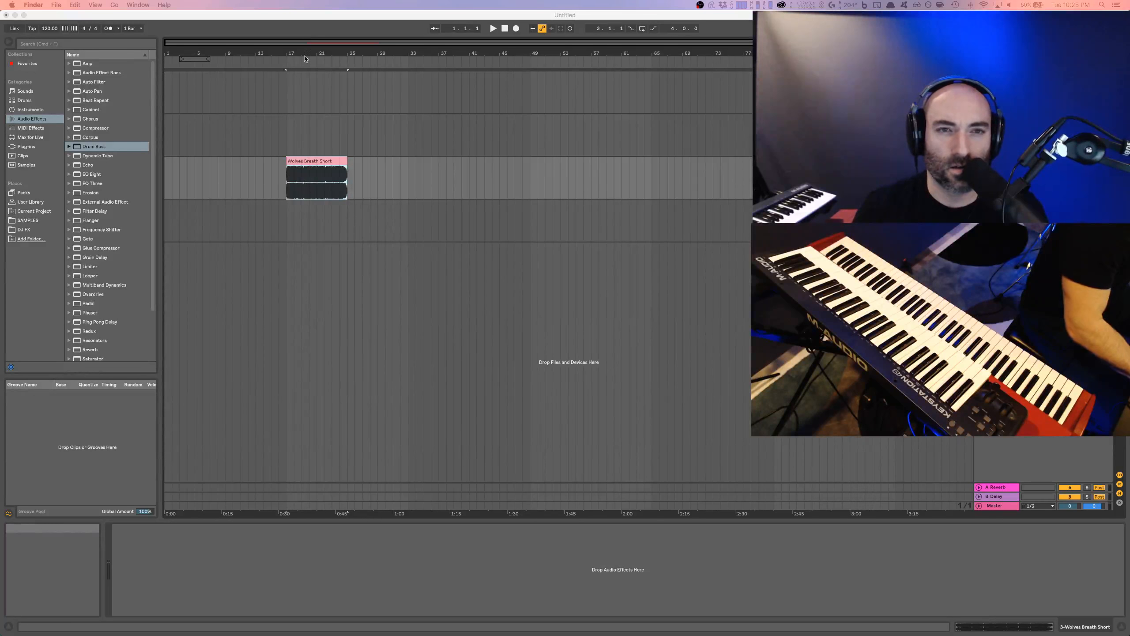
# Step: Zoom in on the Wolves Breath Short clip, play it from its start to its end and lower its track volume
pyautogui.moveTo(308, 53); pyautogui.dragTo(308, 74)
pyautogui.press('space')
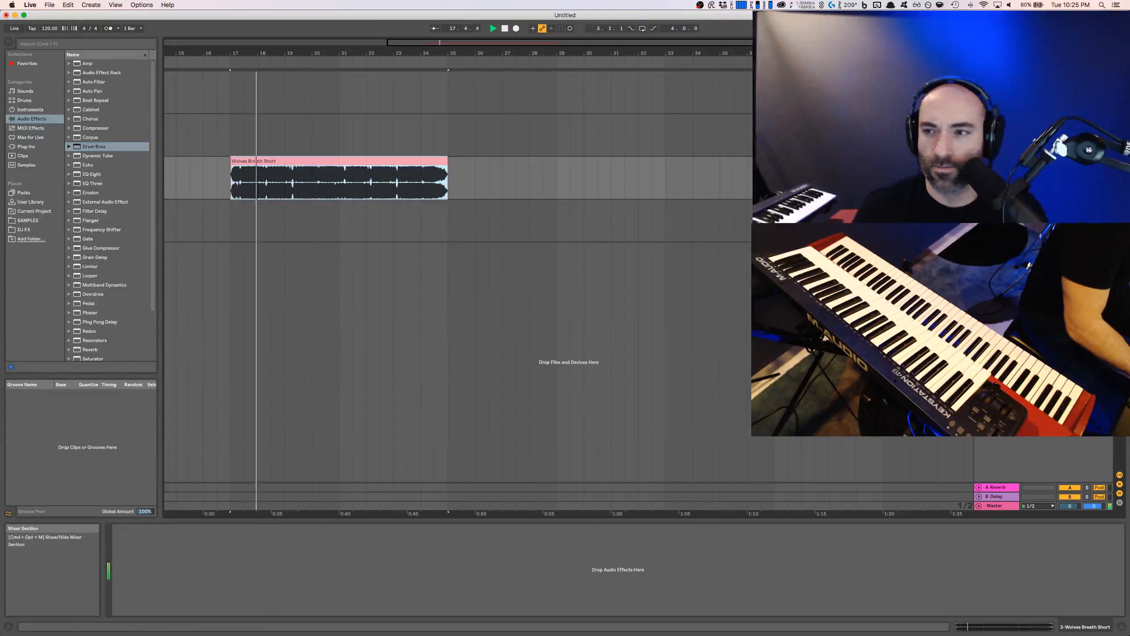
pyautogui.moveTo(1069, 170); pyautogui.dragTo(1070, 187)
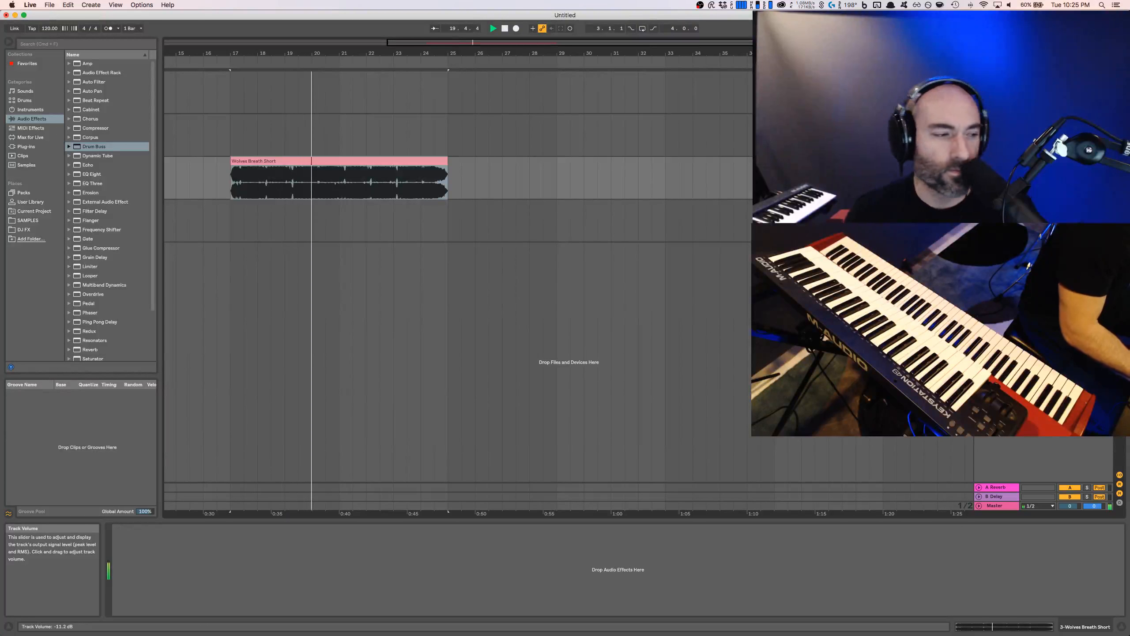
pyautogui.press('super+Tab')
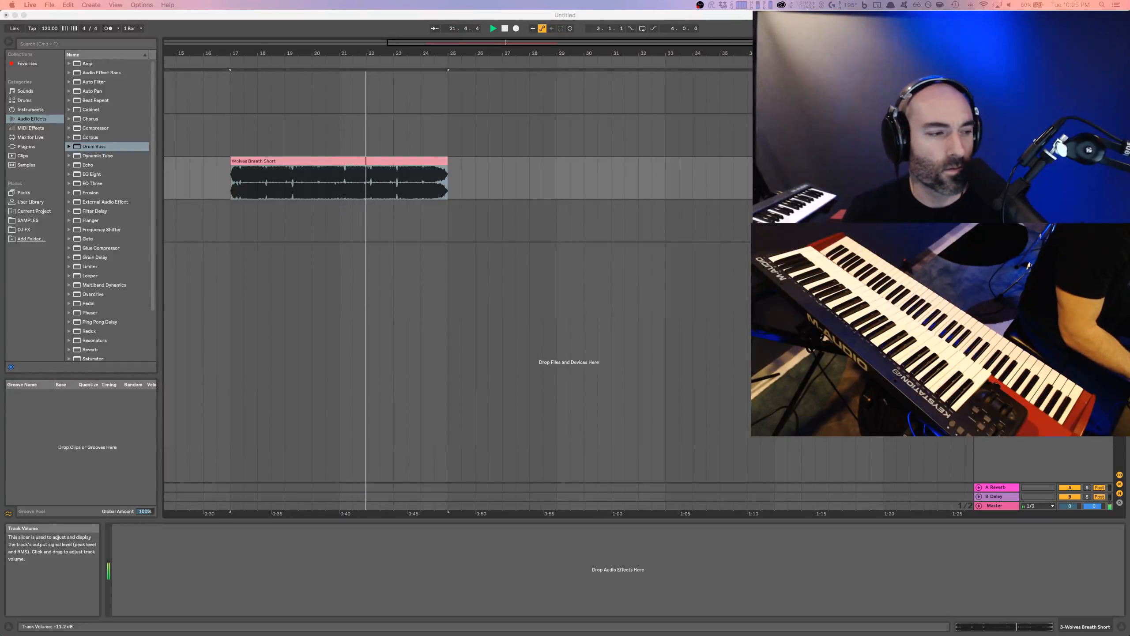
pyautogui.press('super+Tab')
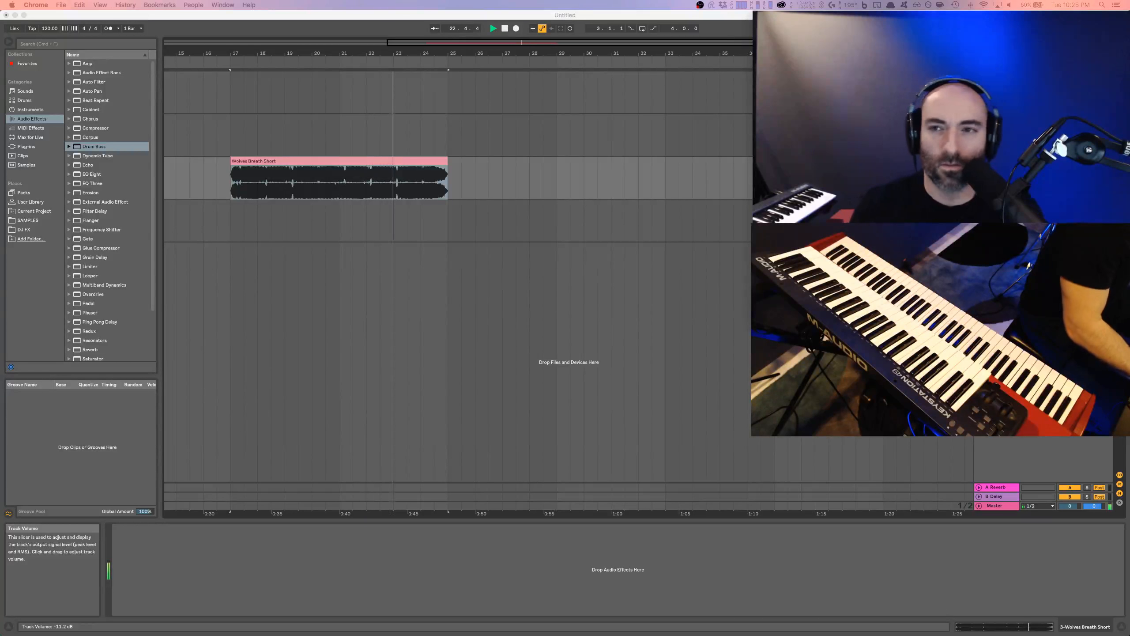
pyautogui.press('super+Tab')
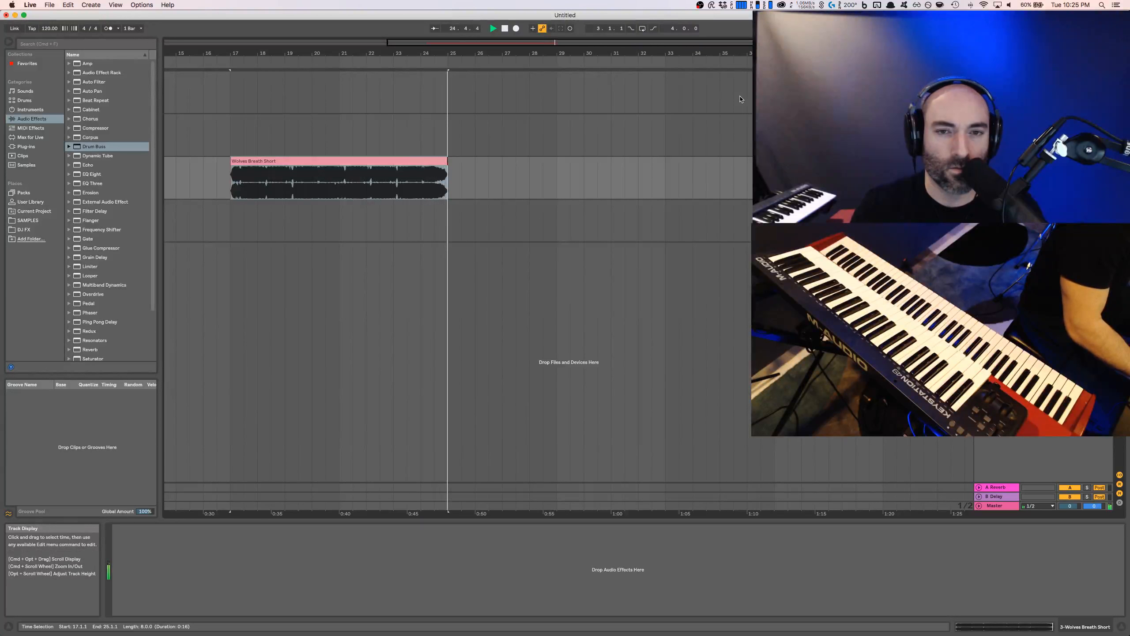
# Step: Replace the Live set holding the auditioned clip with a new one, discarding the changes
pyautogui.click(339, 158)
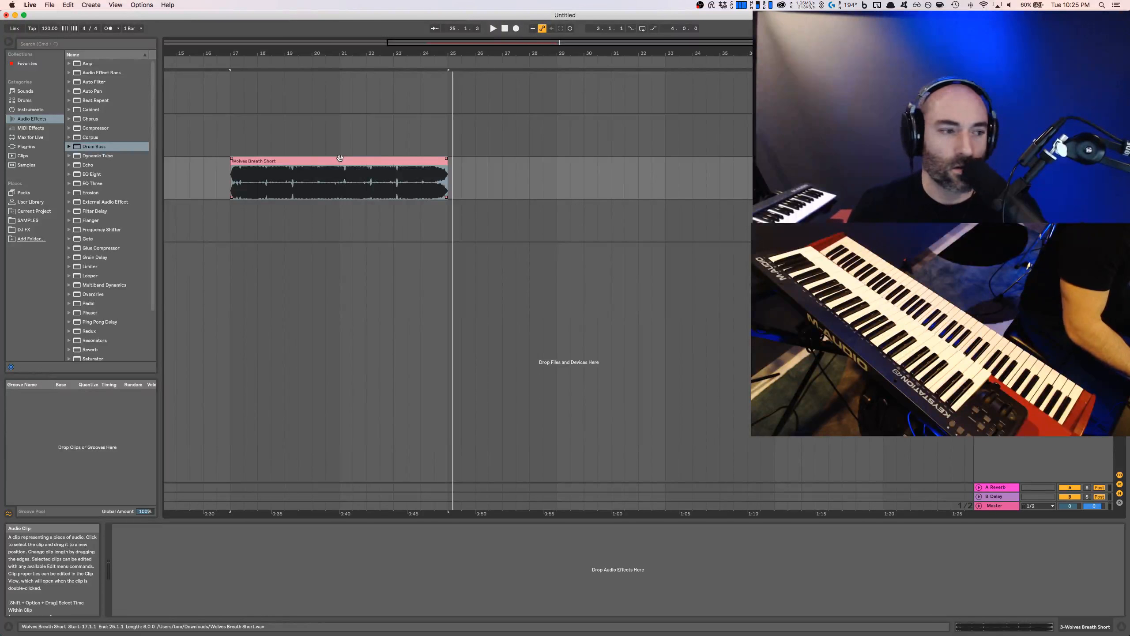
pyautogui.press('super+n')
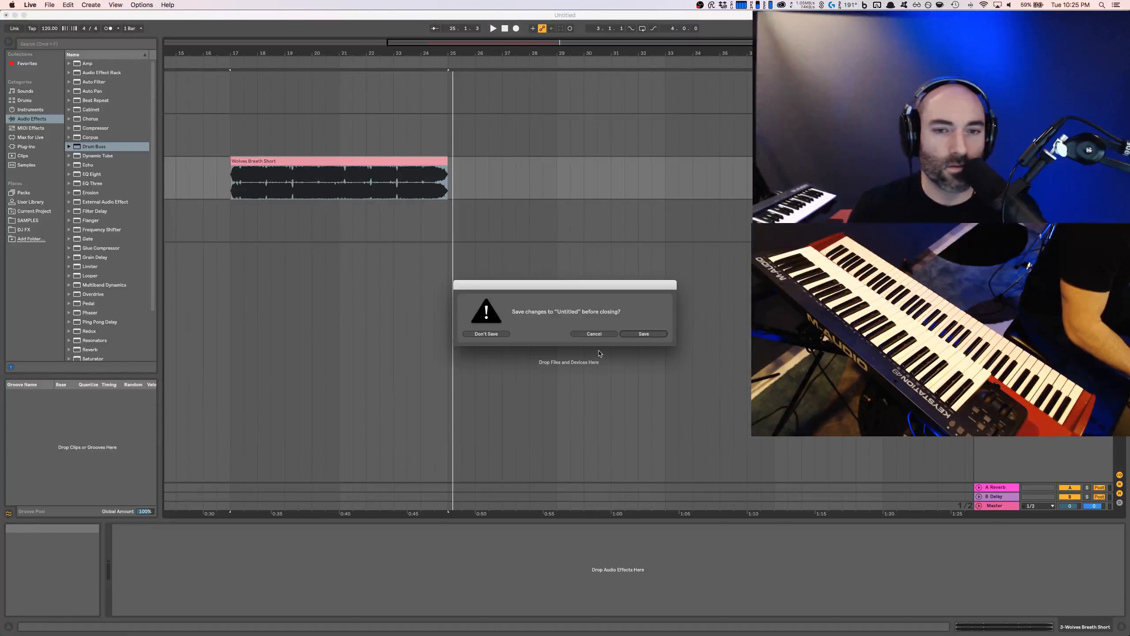
pyautogui.click(485, 334)
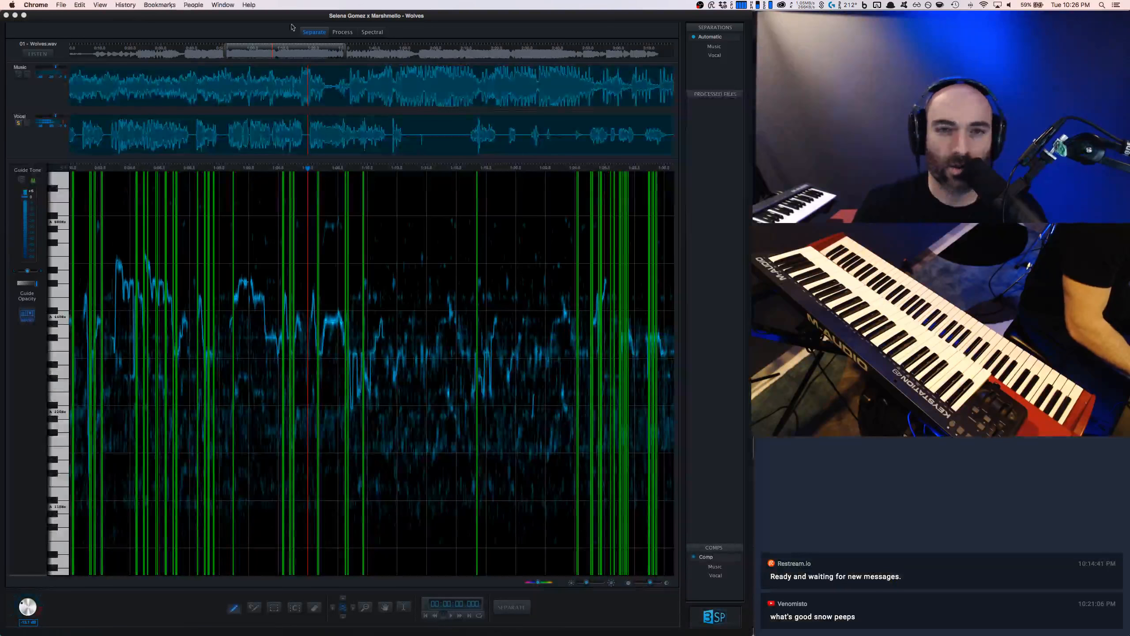
# Step: Switch to TRAX Pro SP and start a new project named "Wolves Breath Short"
pyautogui.click(271, 28)
pyautogui.click(75, 5)
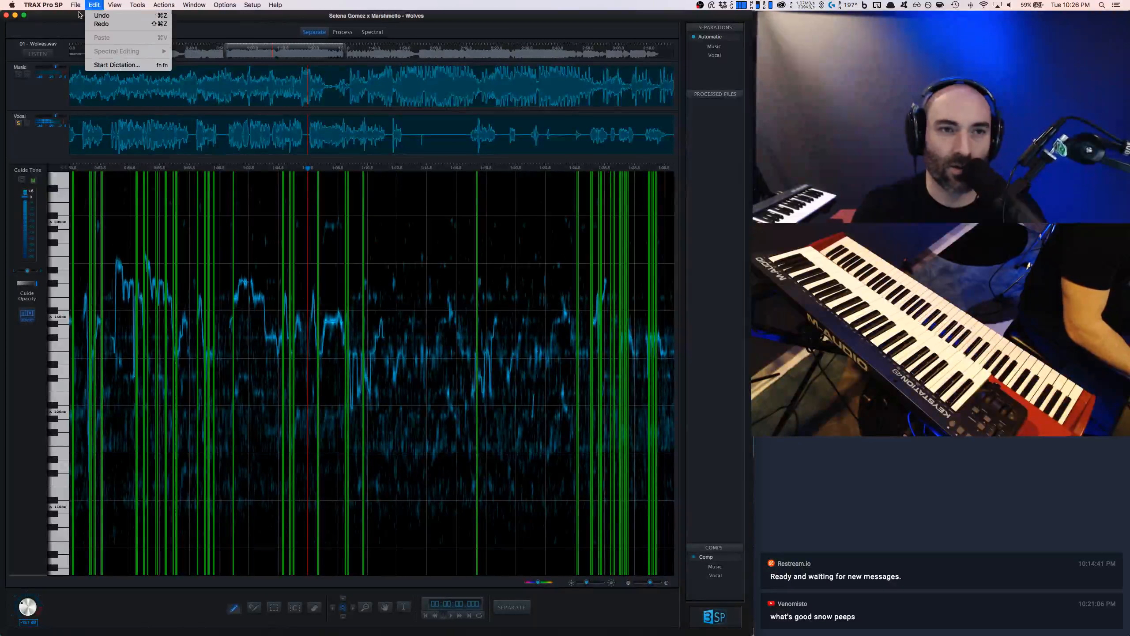
pyautogui.click(82, 74)
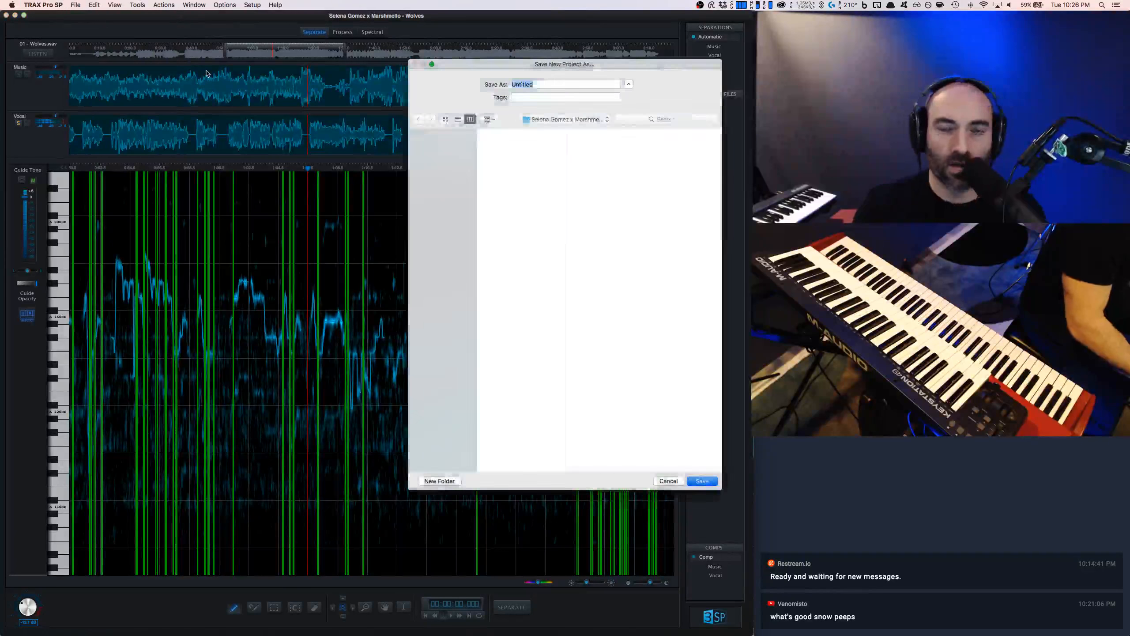
pyautogui.click(541, 120)
pyautogui.click(541, 120)
pyautogui.write('Wolves Breath Short')
# Step: Choose the TRAX folder inside Projects as the save location, try to save there and decline replacing the existing project
pyautogui.click(547, 119)
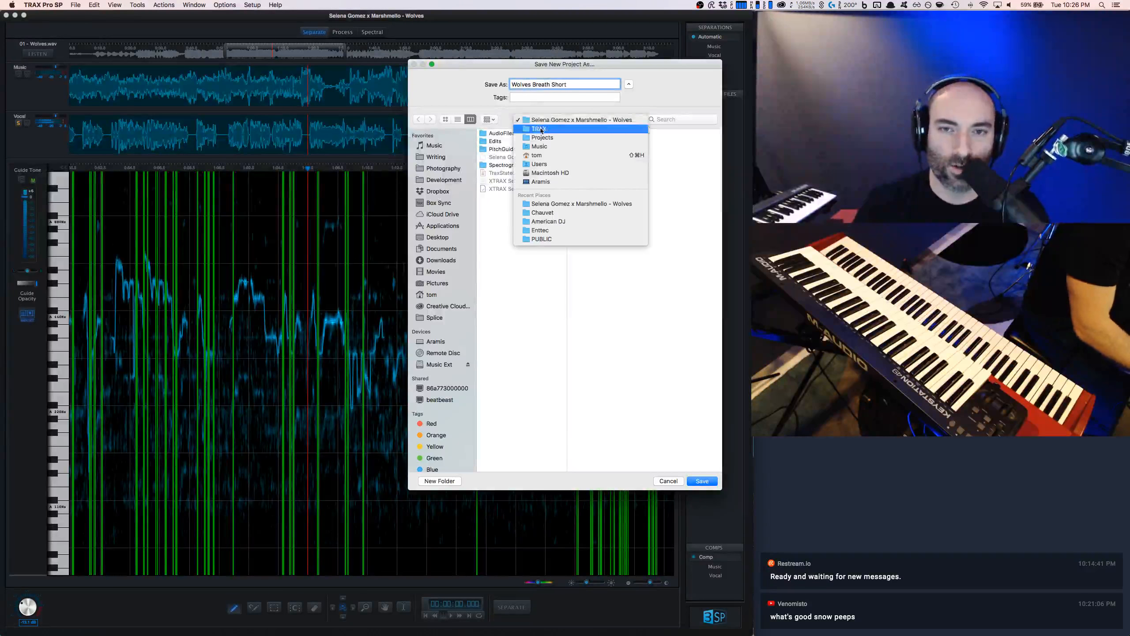
pyautogui.click(552, 128)
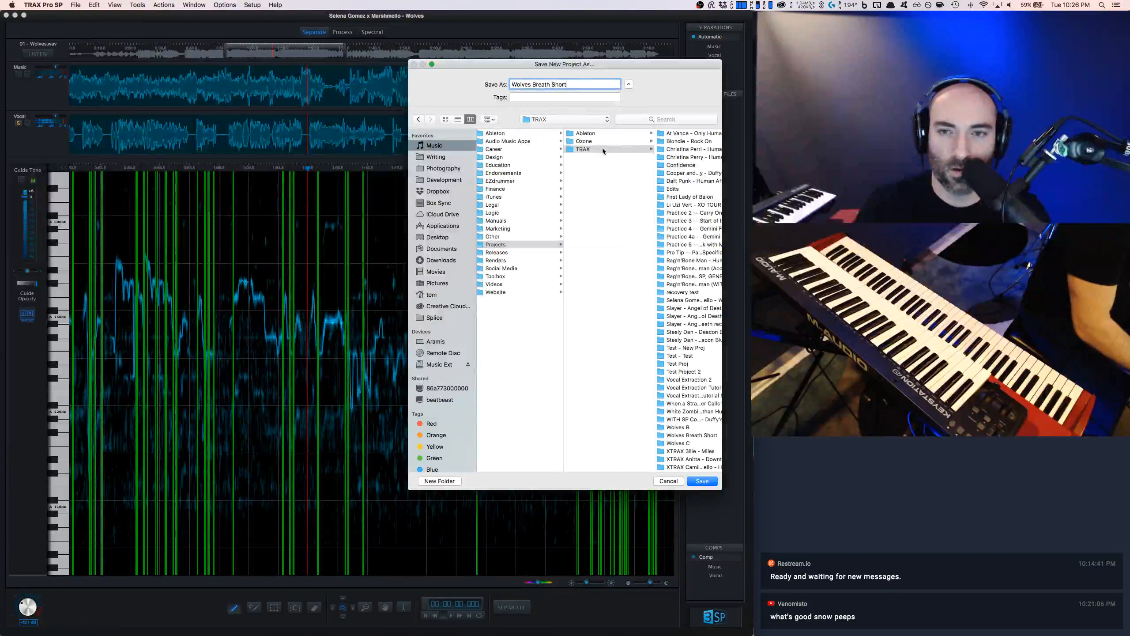
pyautogui.click(604, 150)
pyautogui.click(704, 481)
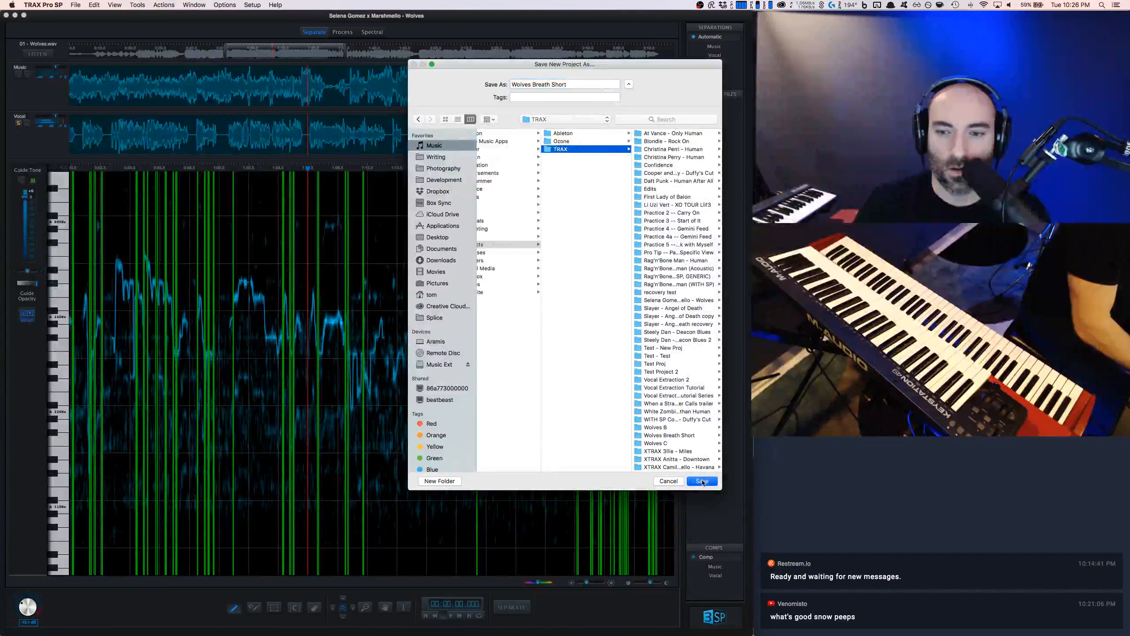
pyautogui.click(588, 123)
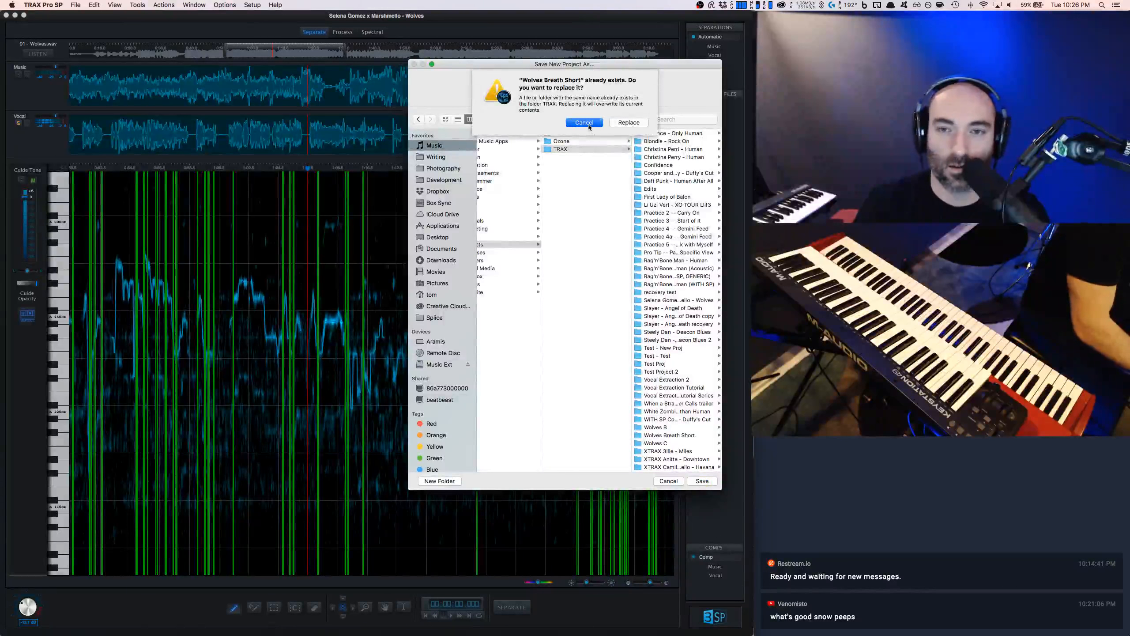
# Step: Rename the new project "Wolves Breath Short NEW NEW" and save it in the TRAX folder
pyautogui.click(578, 86)
pyautogui.write('N')
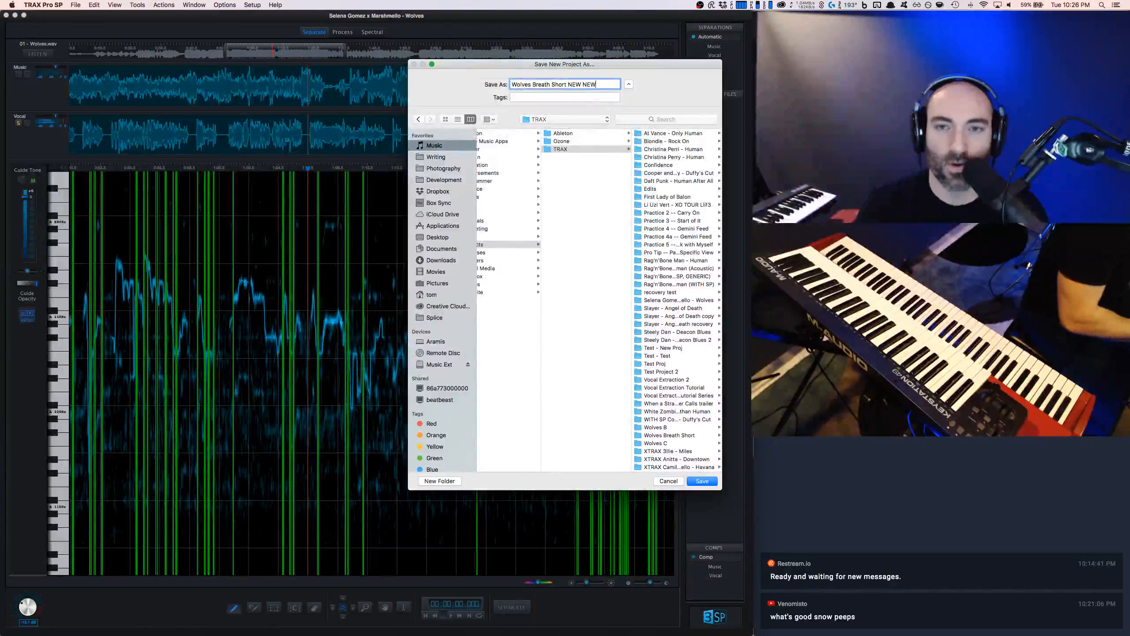
pyautogui.write('EW NEW')
pyautogui.press('Return')
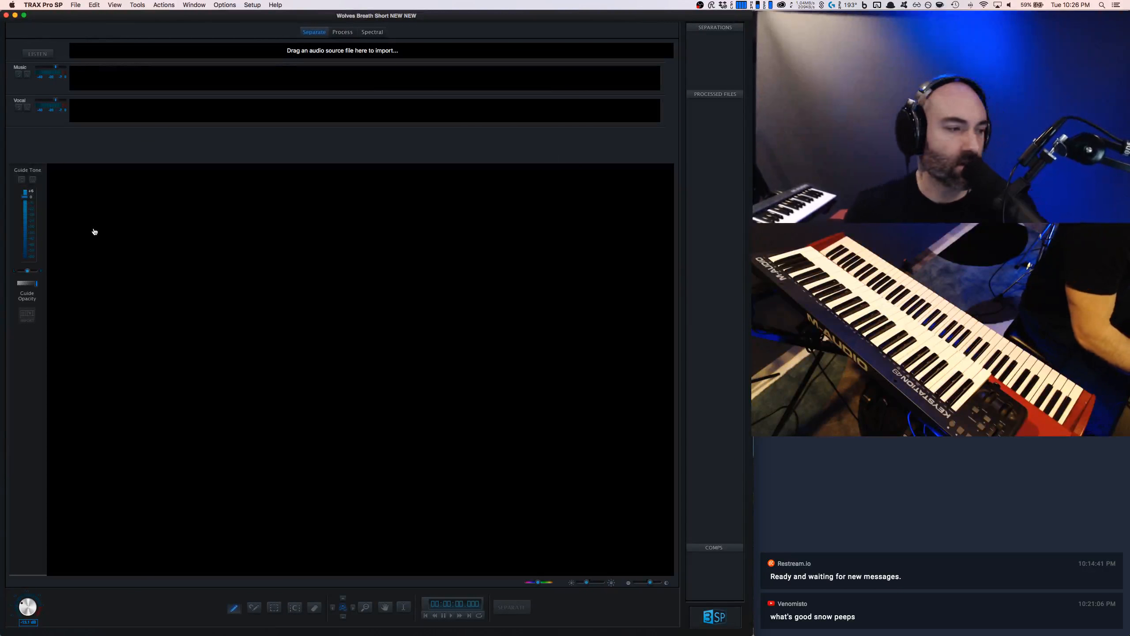
# Step: Try to import the Wolves Breath Short audio file from Finder into the new project
pyautogui.press('super+Tab')
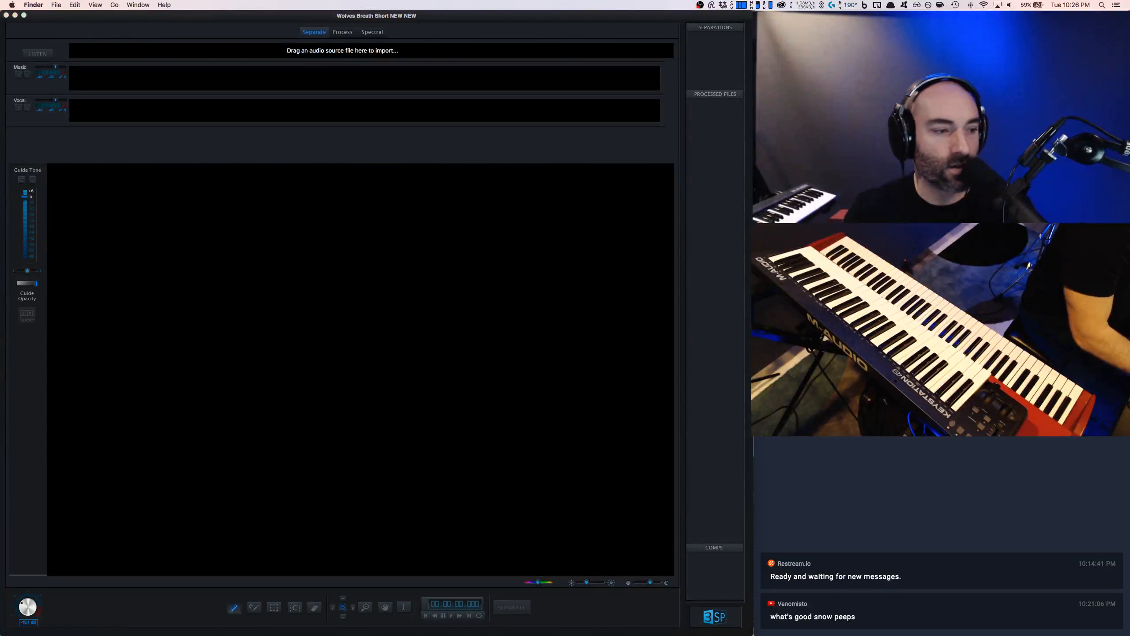
pyautogui.moveTo(212, 1); pyautogui.dragTo(336, 53)
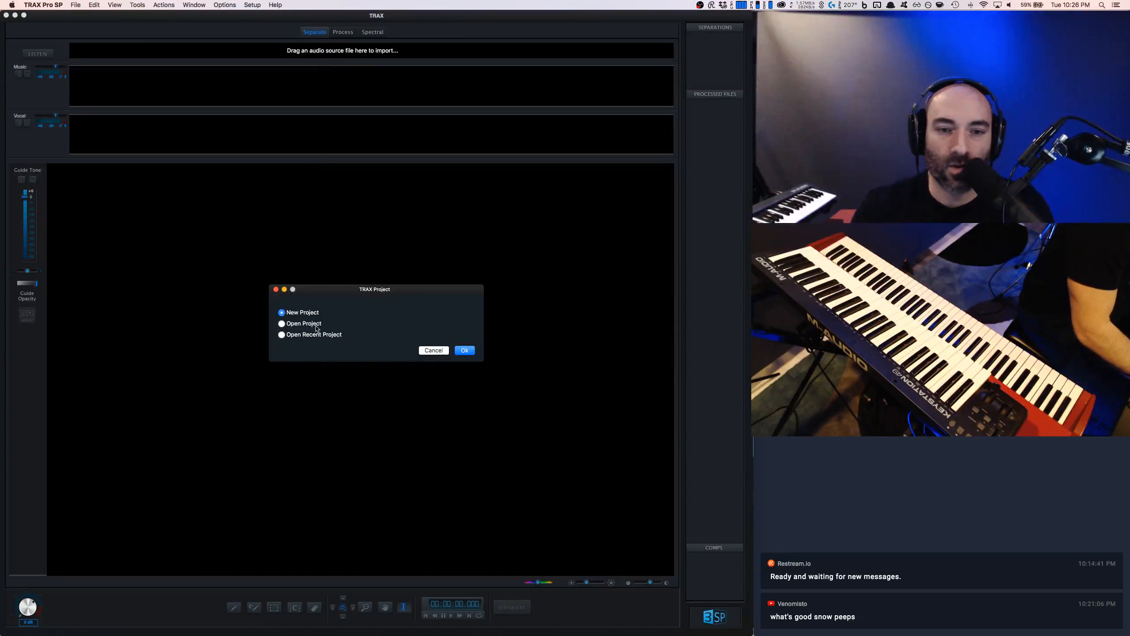
# Step: Dismiss the project chooser and the crash report, and reopen the recent project "Wolves Breath Short NEW NEW"
pyautogui.click(428, 351)
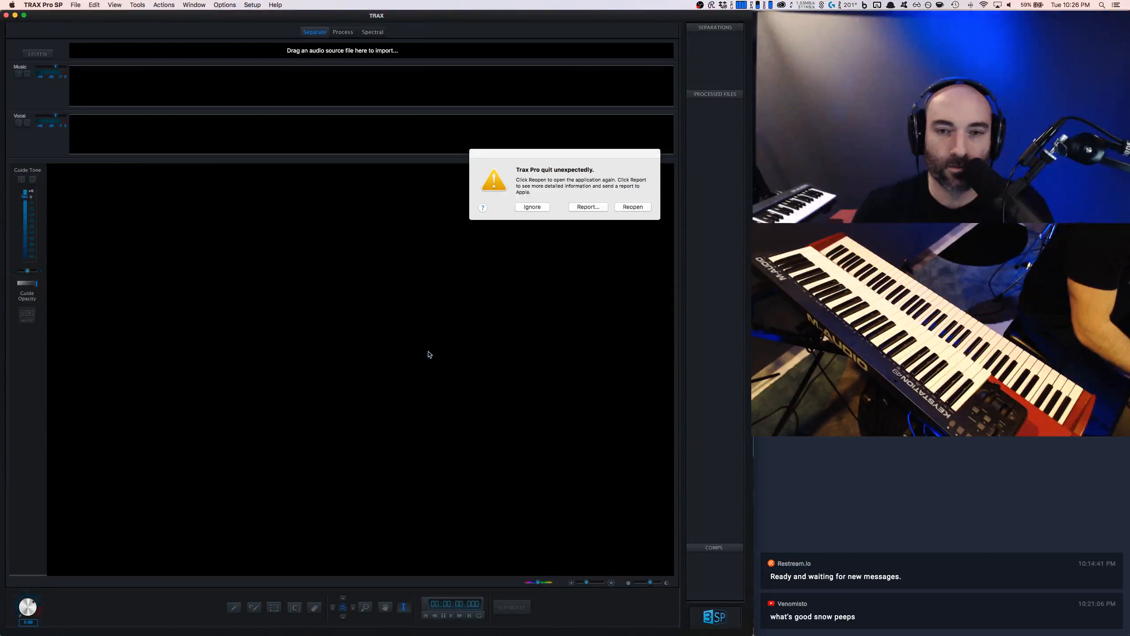
pyautogui.click(532, 207)
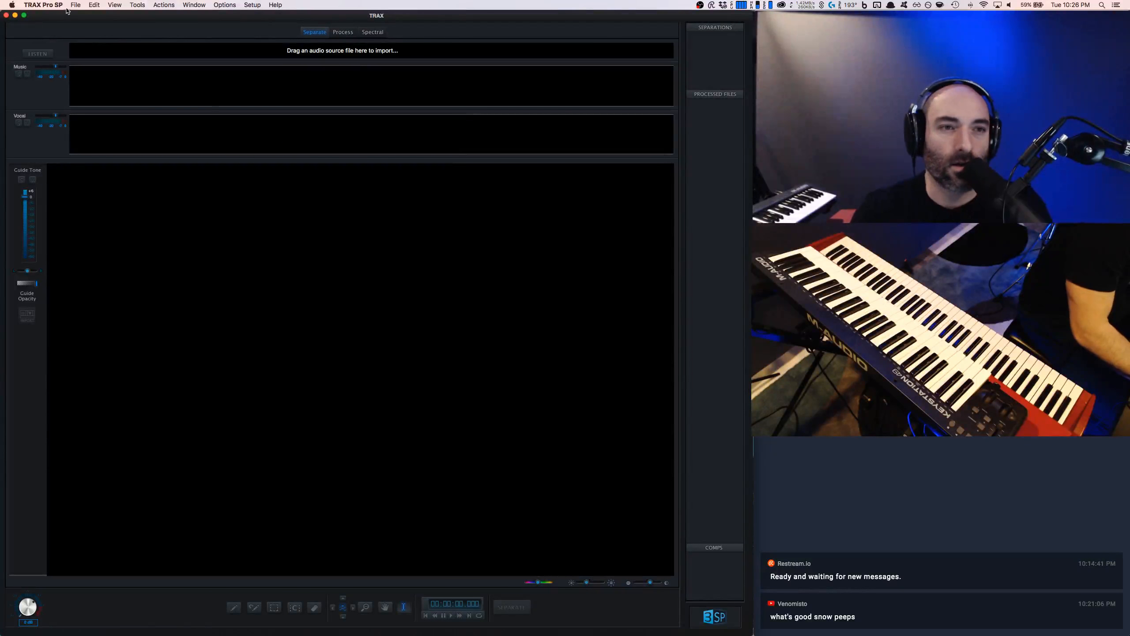
pyautogui.click(74, 6)
pyautogui.moveTo(122, 36)
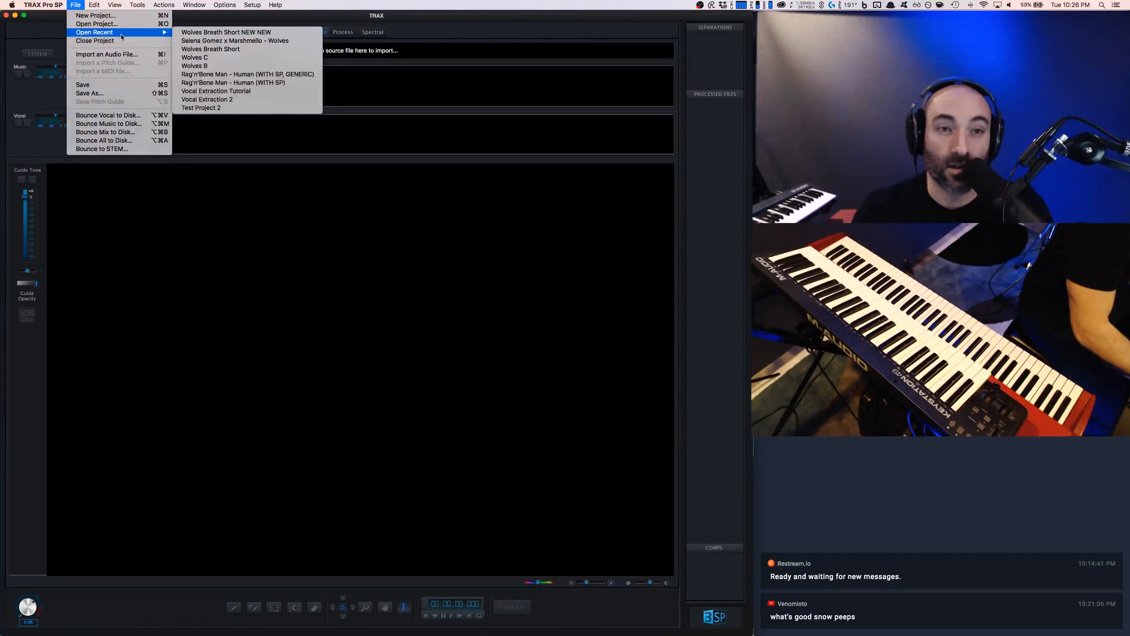
pyautogui.click(190, 33)
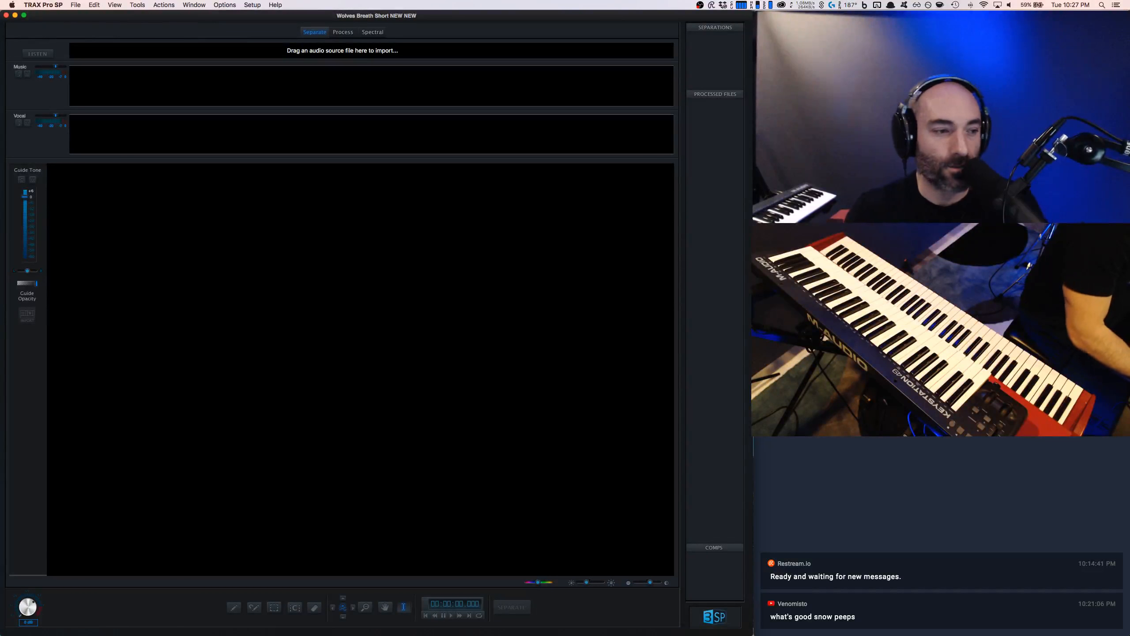
# Step: Import the Wolves Breath Short audio file with Melodic Vocals Only as target, keeping automatic separation and consonants detection on
pyautogui.moveTo(0, 116); pyautogui.dragTo(283, 60)
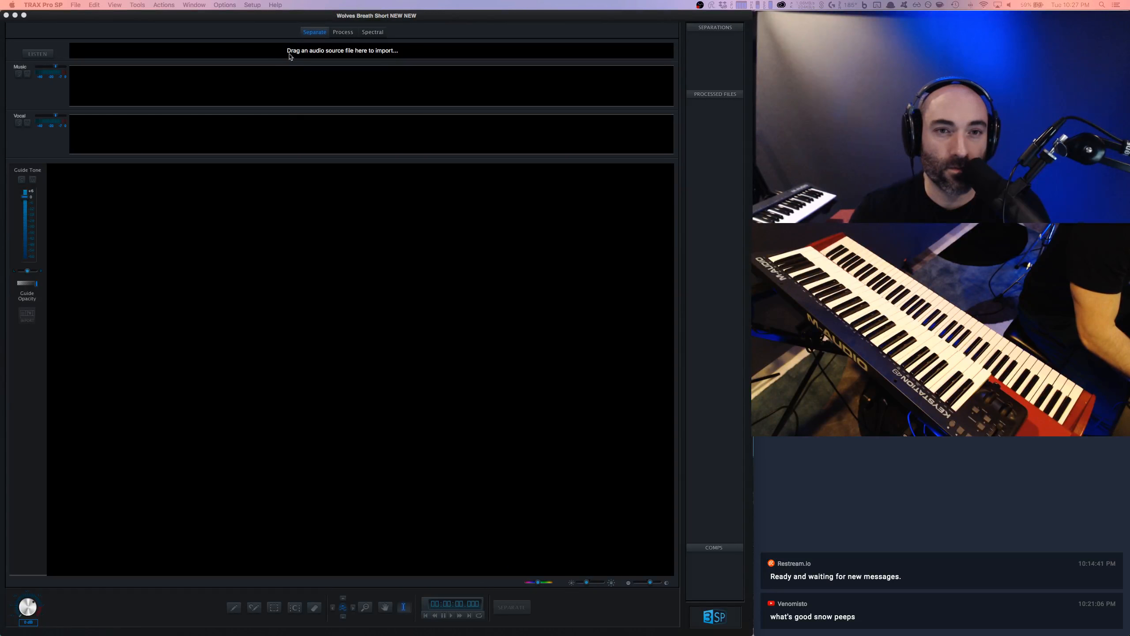
pyautogui.click(289, 56)
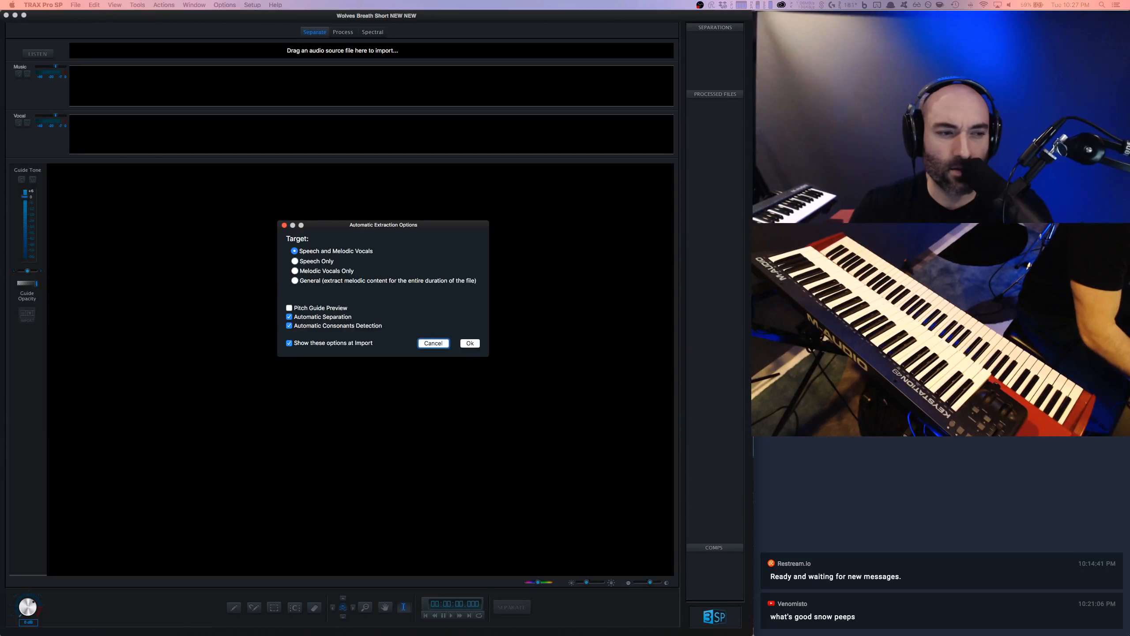
pyautogui.click(327, 227)
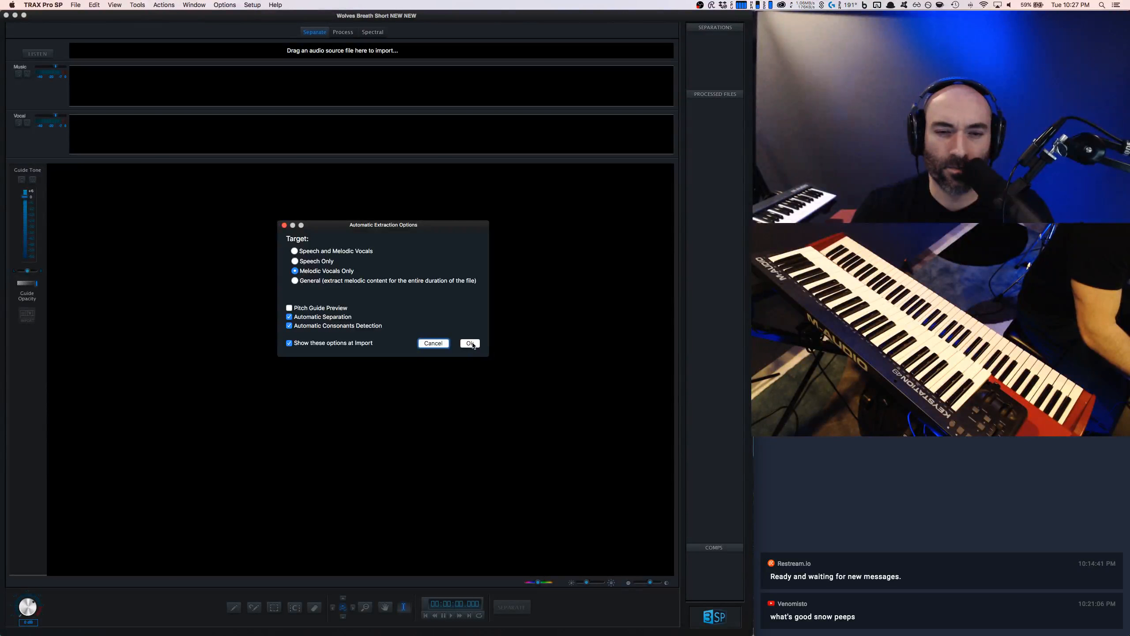
pyautogui.click(470, 343)
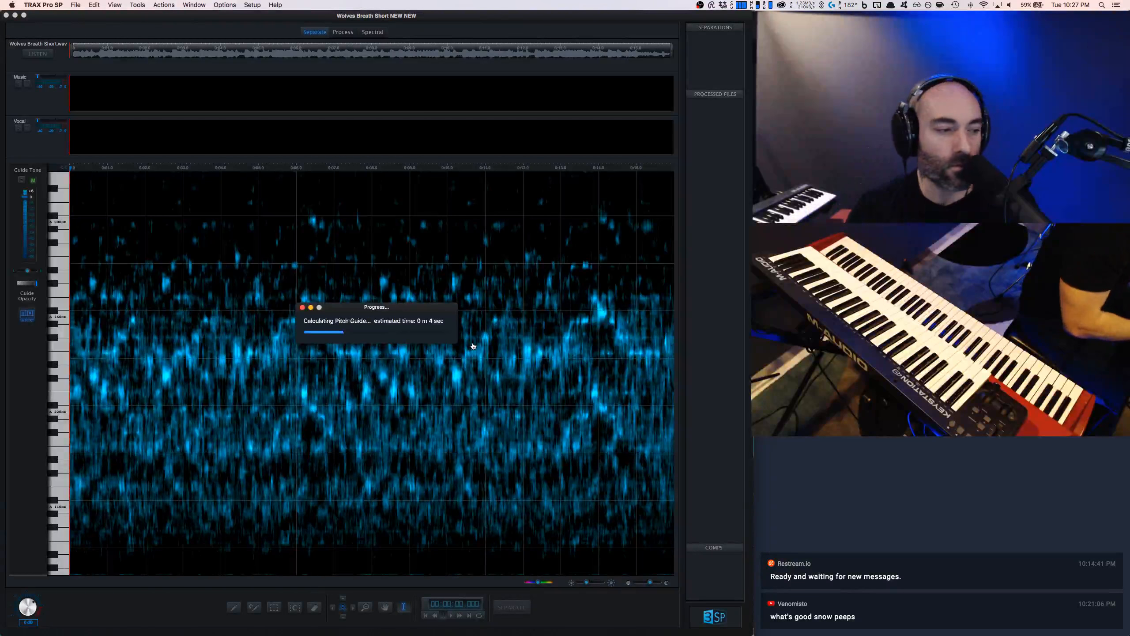
pyautogui.press('super+Tab')
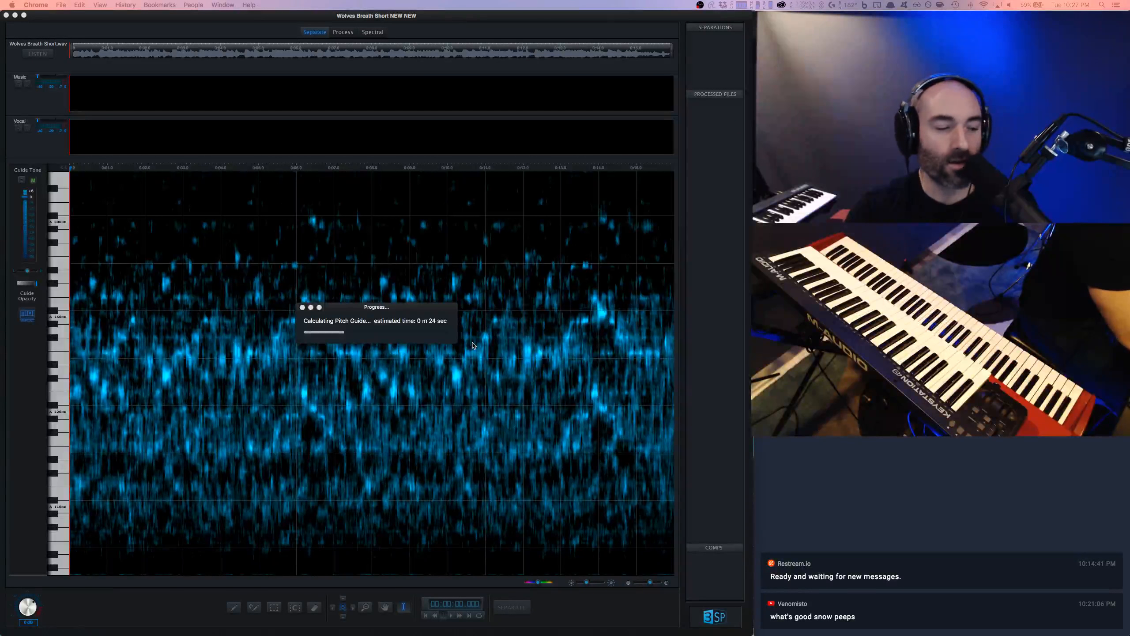
pyautogui.click(432, 31)
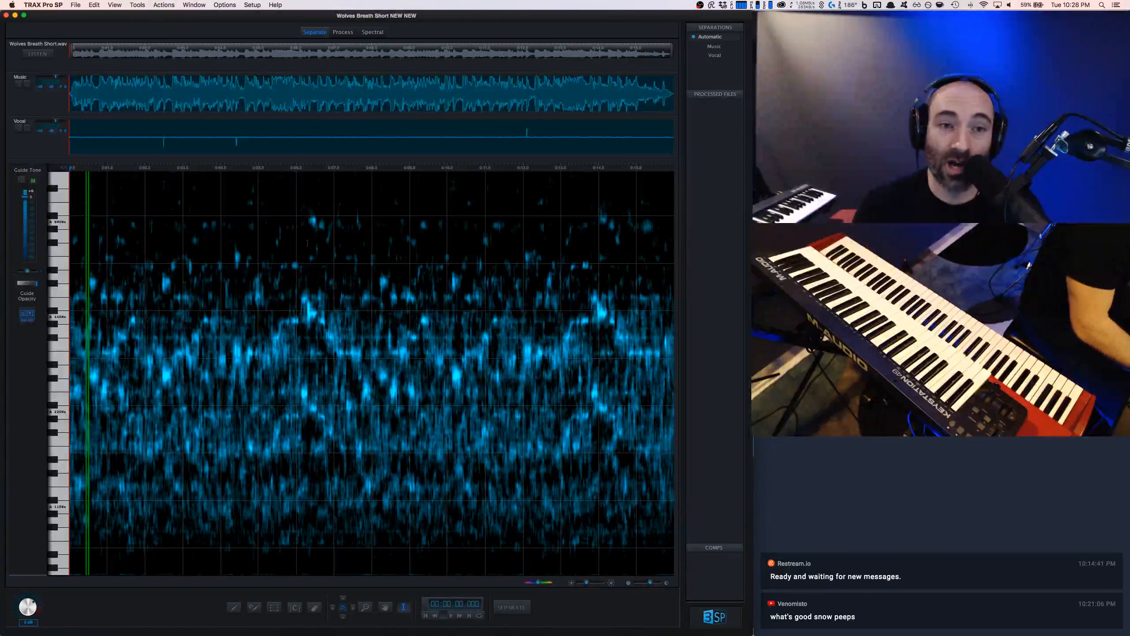
# Step: Play the opening of the automatic separation and turn down the master output volume, checking the level with playback
pyautogui.press('space')
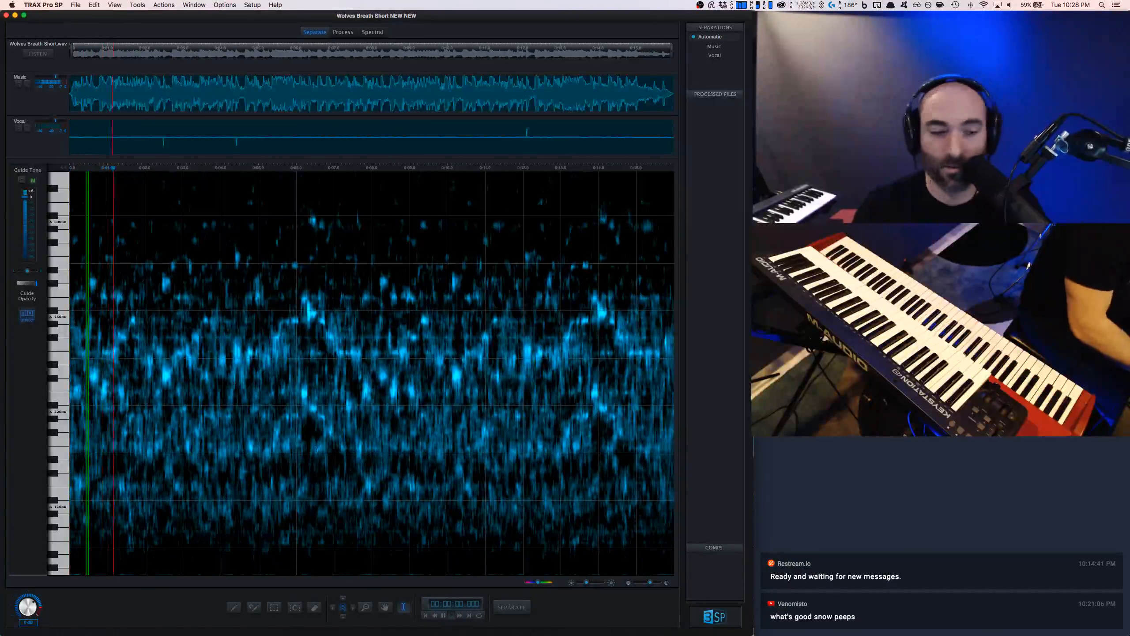
pyautogui.moveTo(30, 603); pyautogui.dragTo(24, 604)
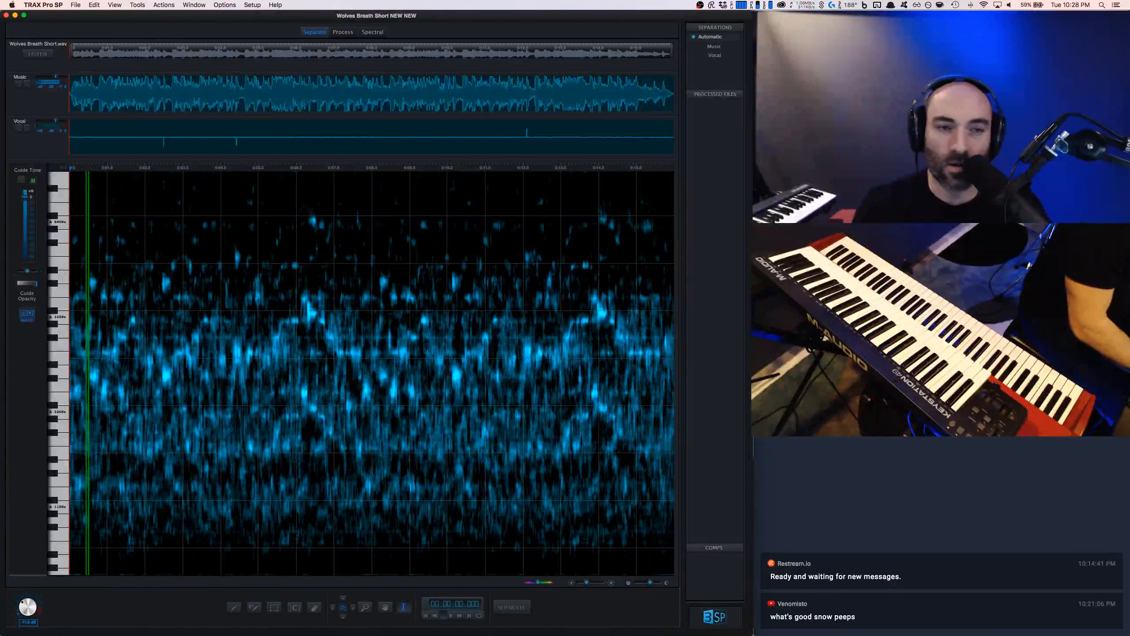
pyautogui.press('space')
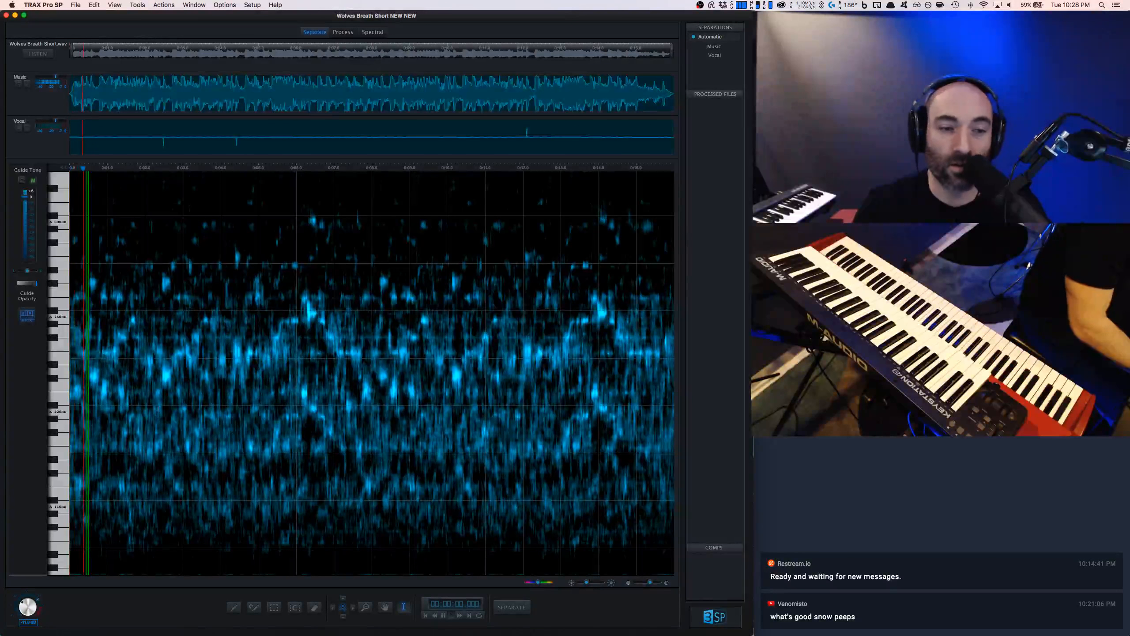
pyautogui.press('space')
# Step: Draw a pitch guide line from about 1 to 2 seconds that rises from the lower to the higher vocal note, and straighten it with the pencil
pyautogui.click(254, 607)
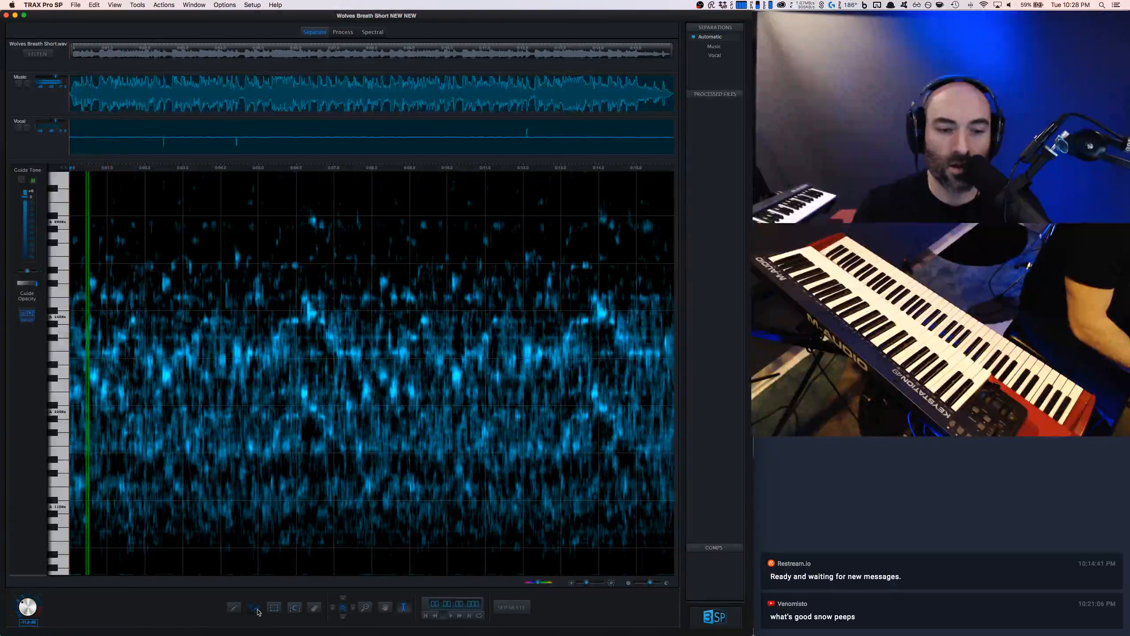
pyautogui.moveTo(97, 353)
pyautogui.mouseDown()
pyautogui.moveTo(133, 324)
pyautogui.moveTo(125, 348)
pyautogui.mouseUp()
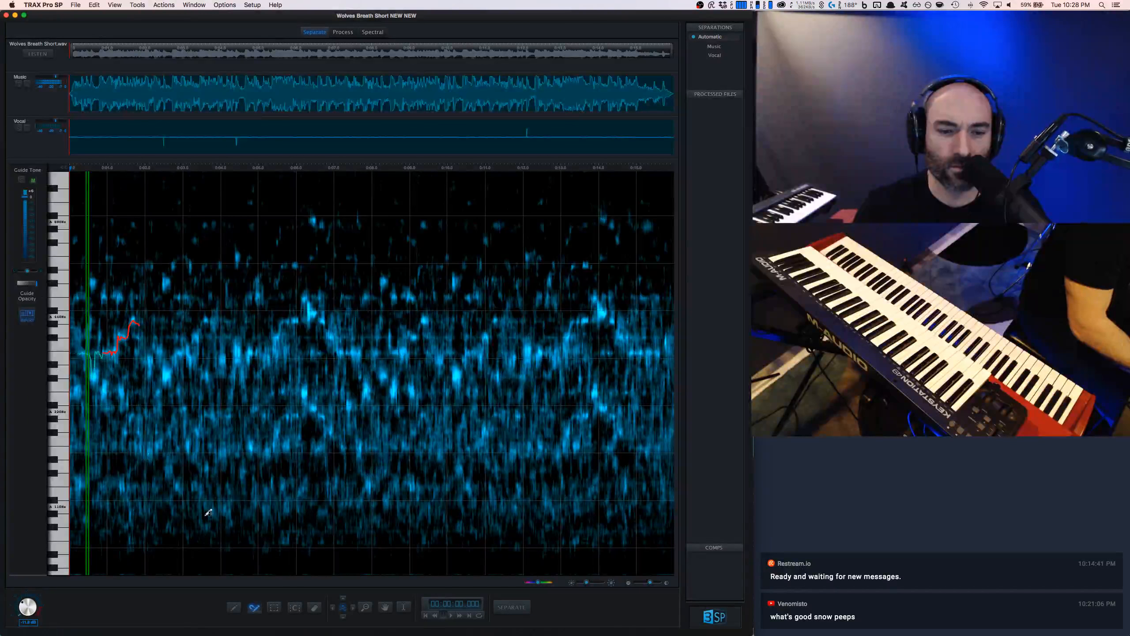
pyautogui.click(234, 607)
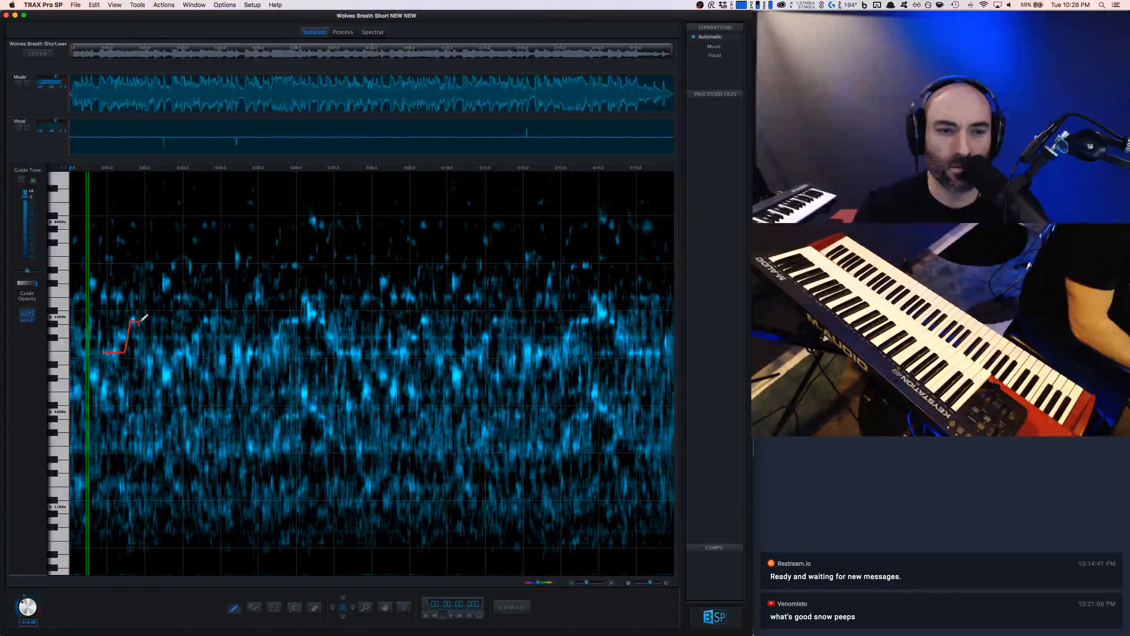
# Step: Play the opening seconds repeatedly to compare the sung notes and their timing with the drawn pitch guide line
pyautogui.press('space')
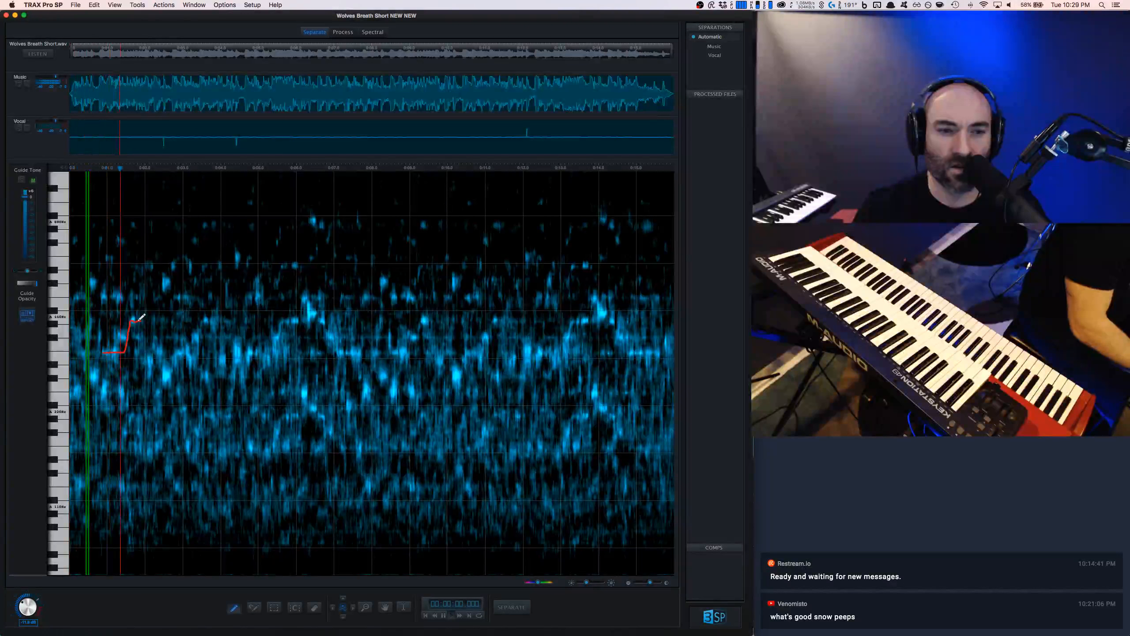
pyautogui.press('space')
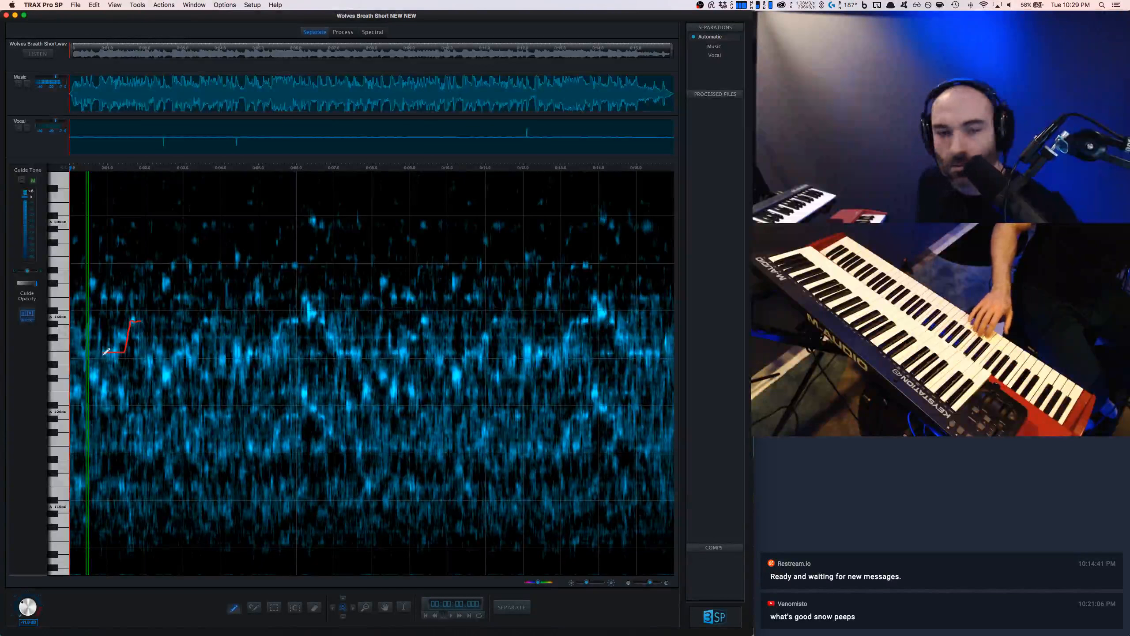
pyautogui.press('space')
pyautogui.press('space')
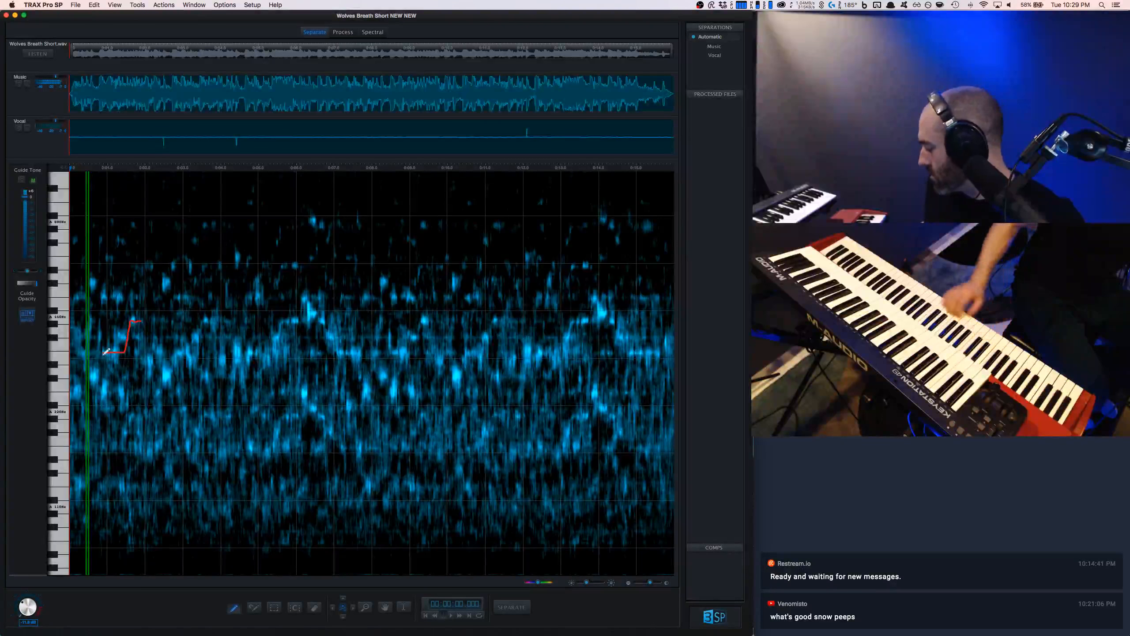
pyautogui.press('space')
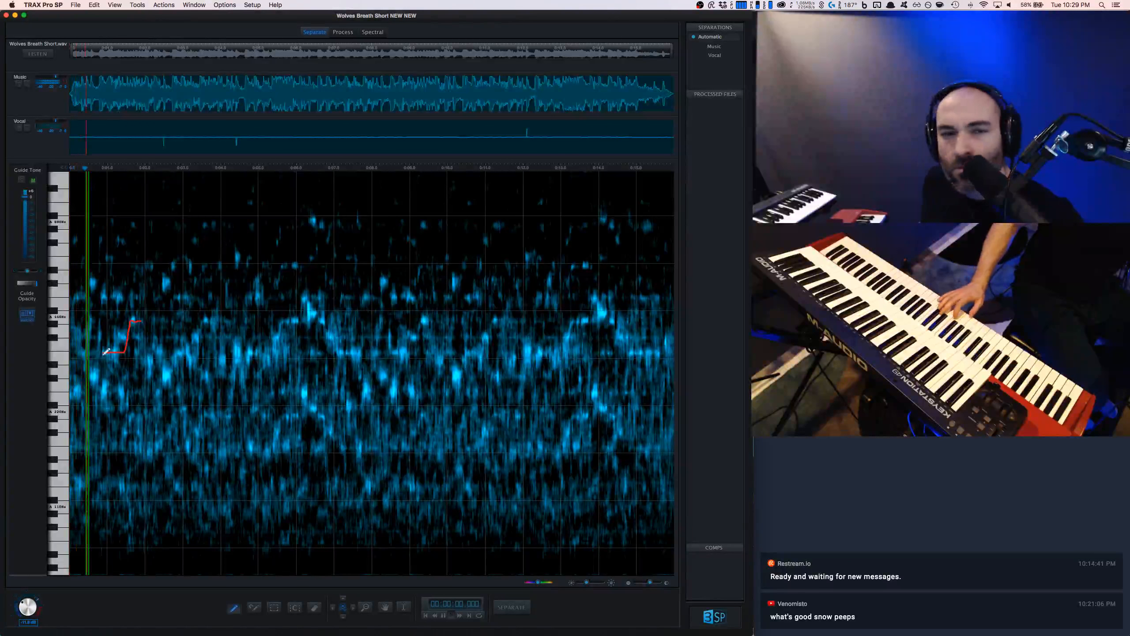
pyautogui.press('space')
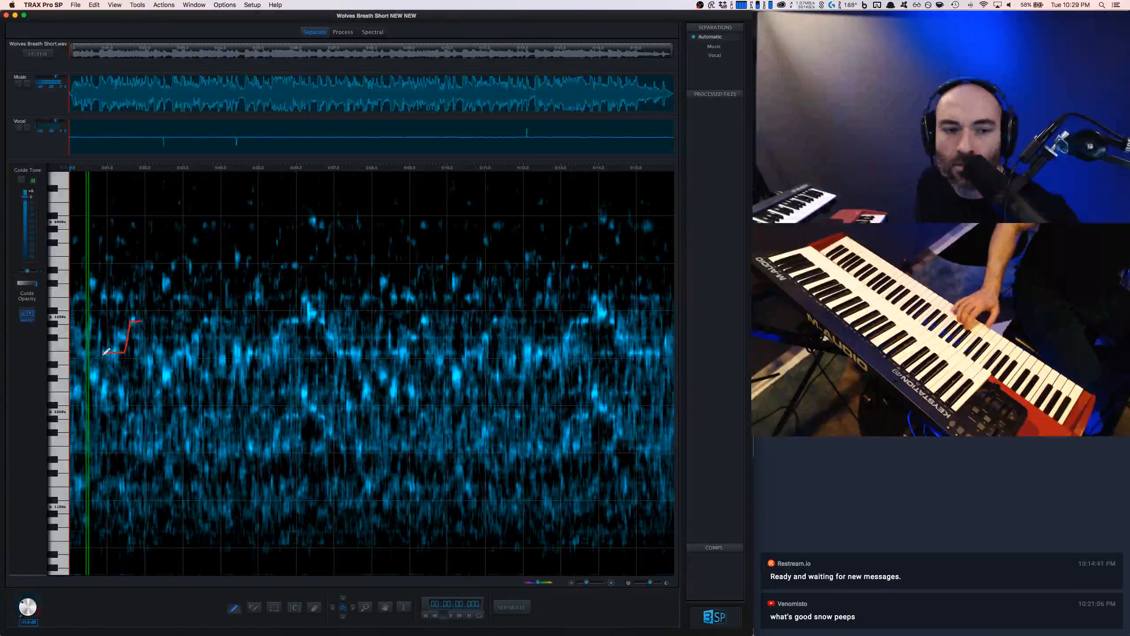
pyautogui.press('space')
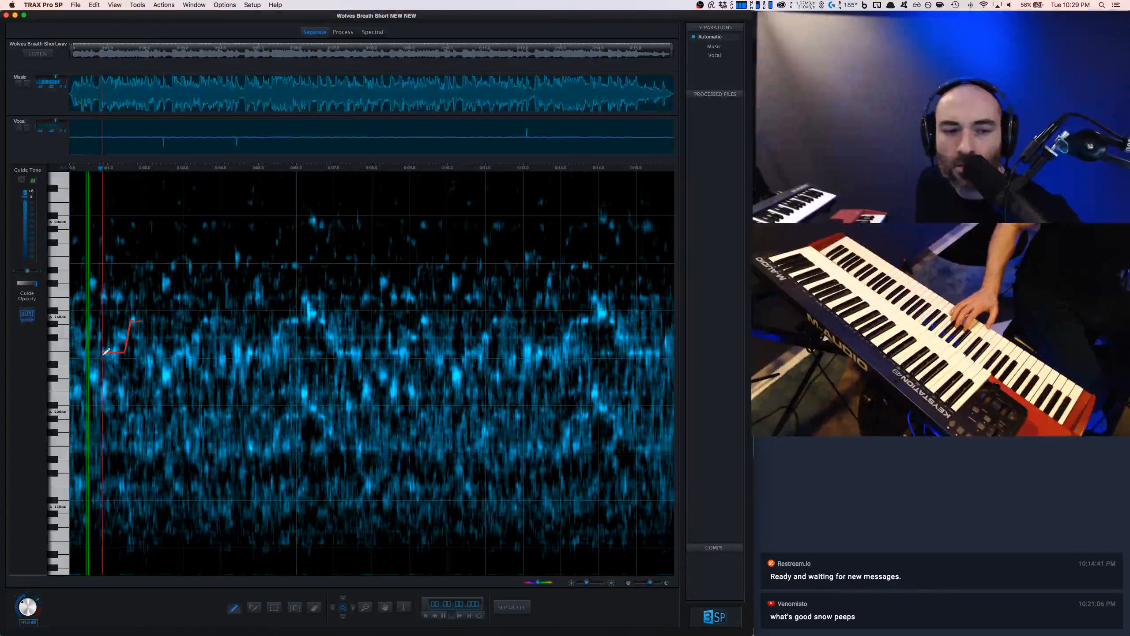
pyautogui.press('space')
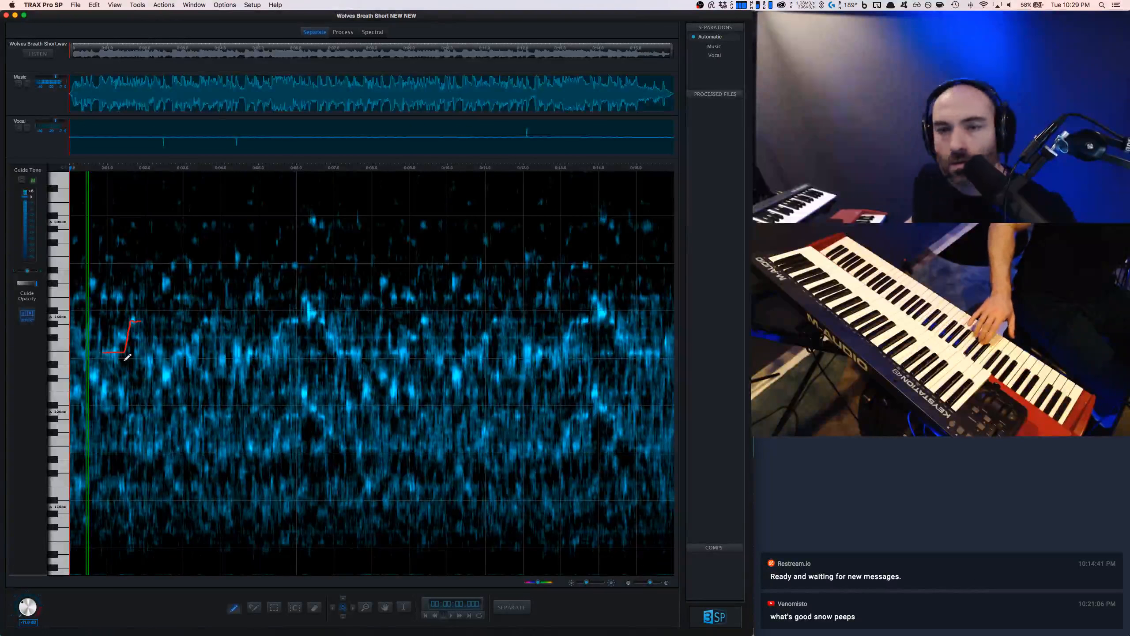
pyautogui.press('space')
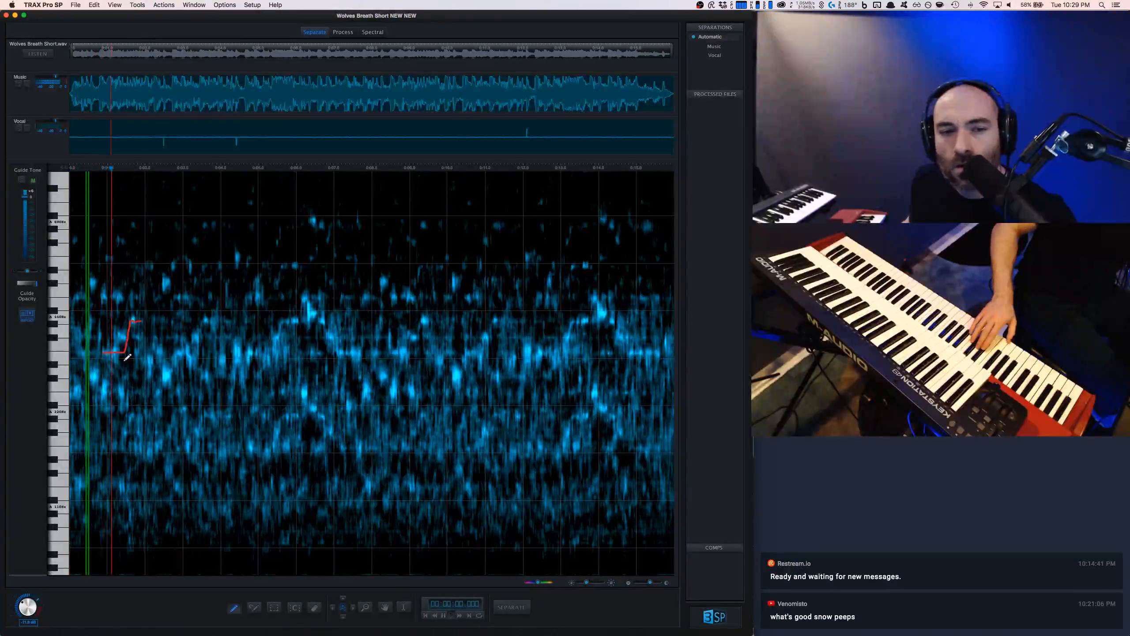
pyautogui.press('space')
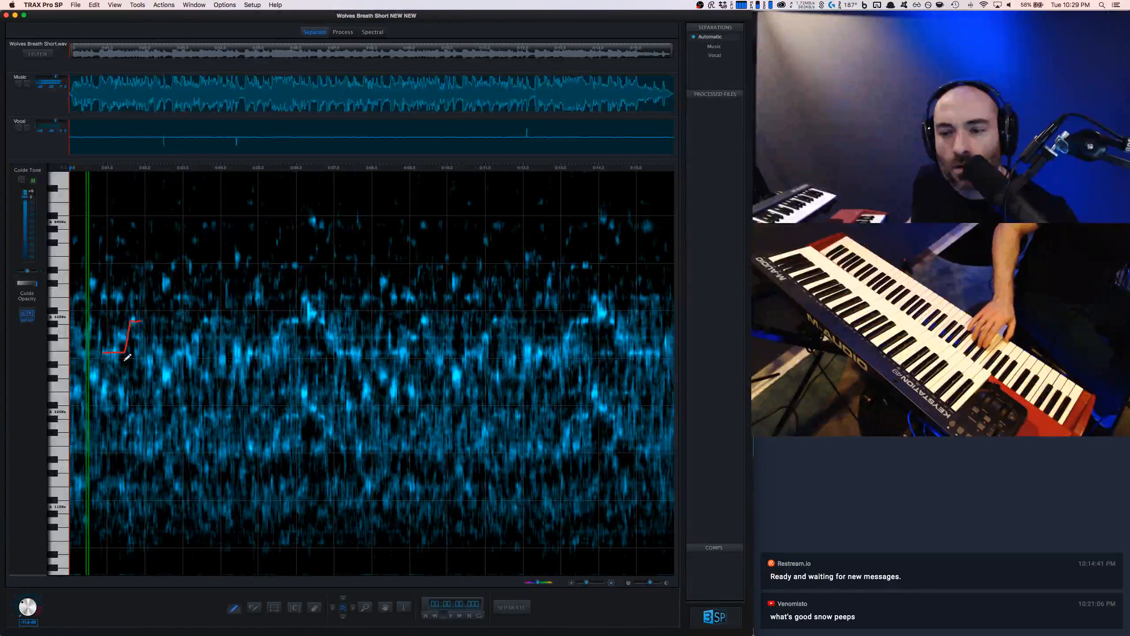
pyautogui.press('space')
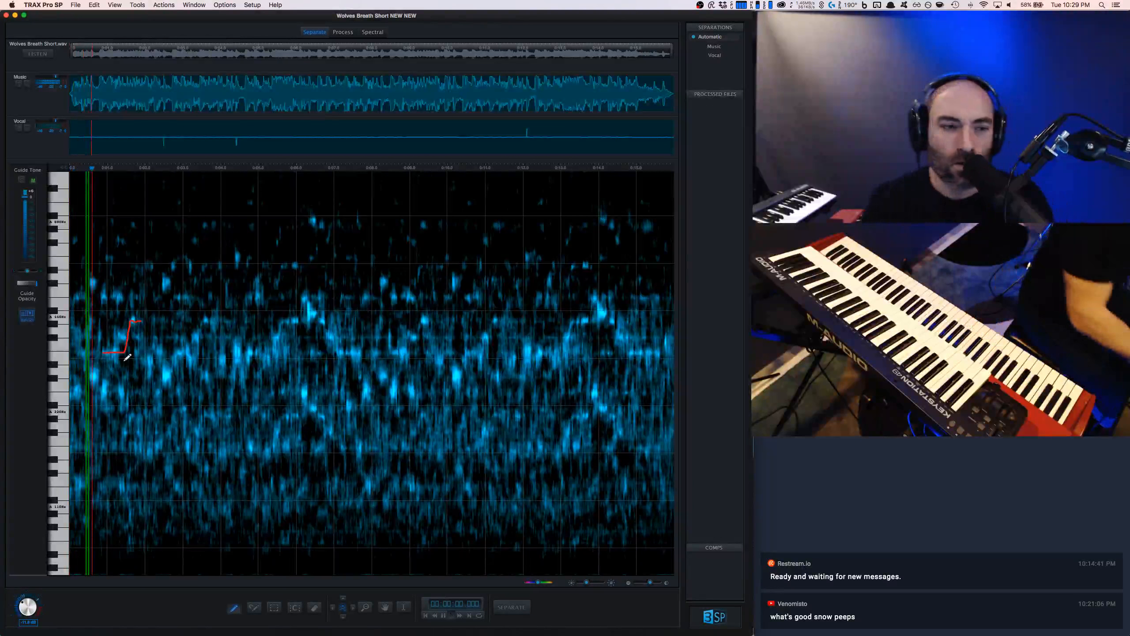
pyautogui.press('space')
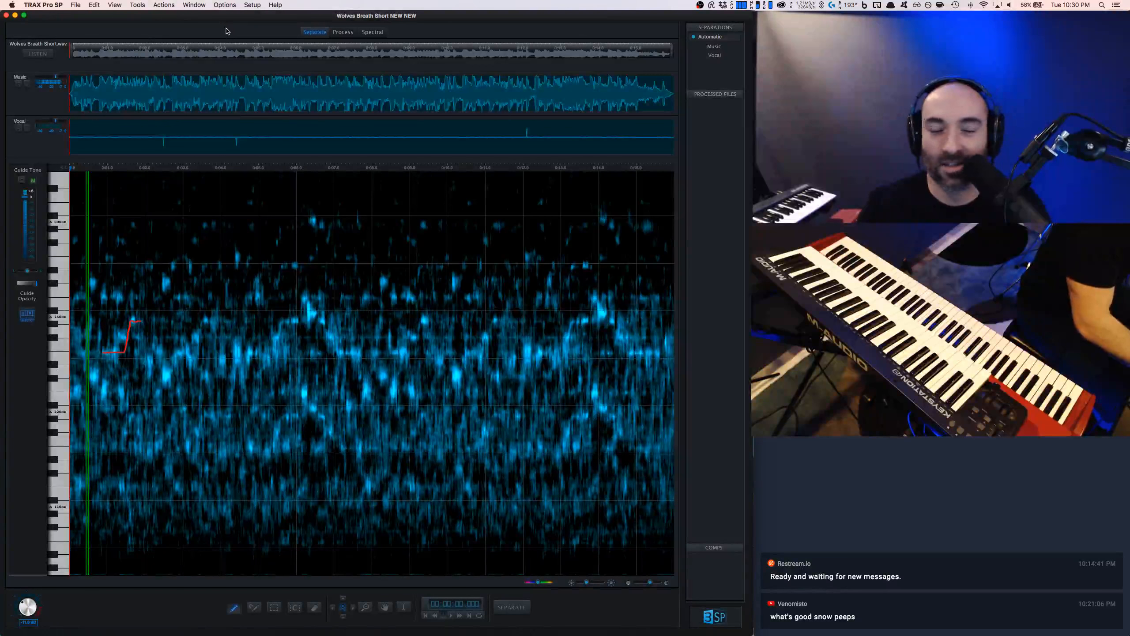
pyautogui.press('space')
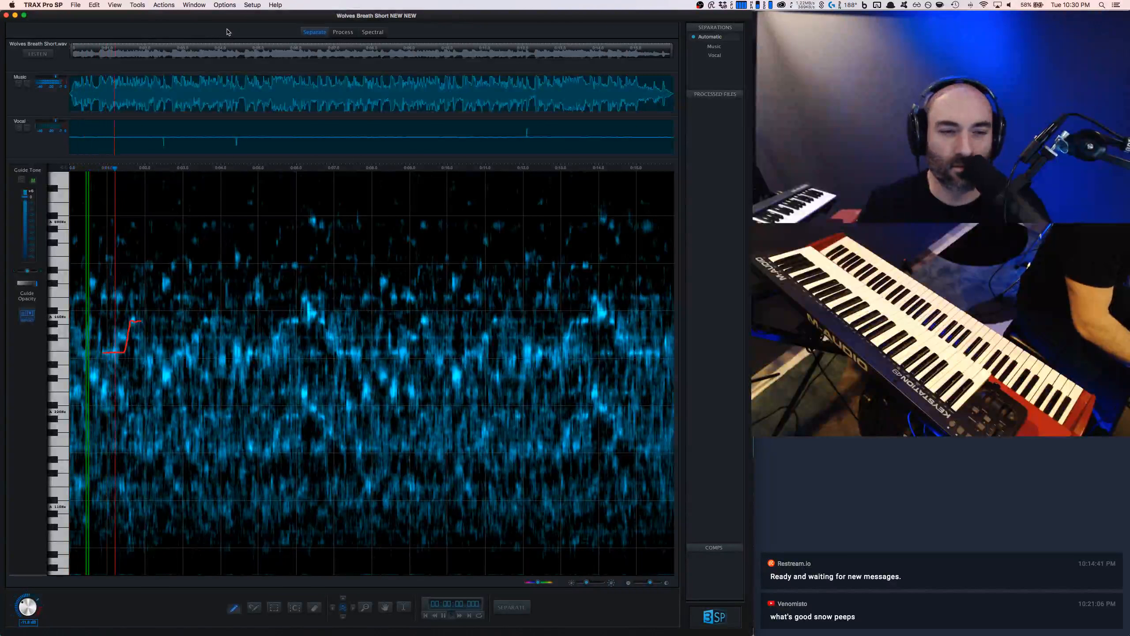
pyautogui.press('space')
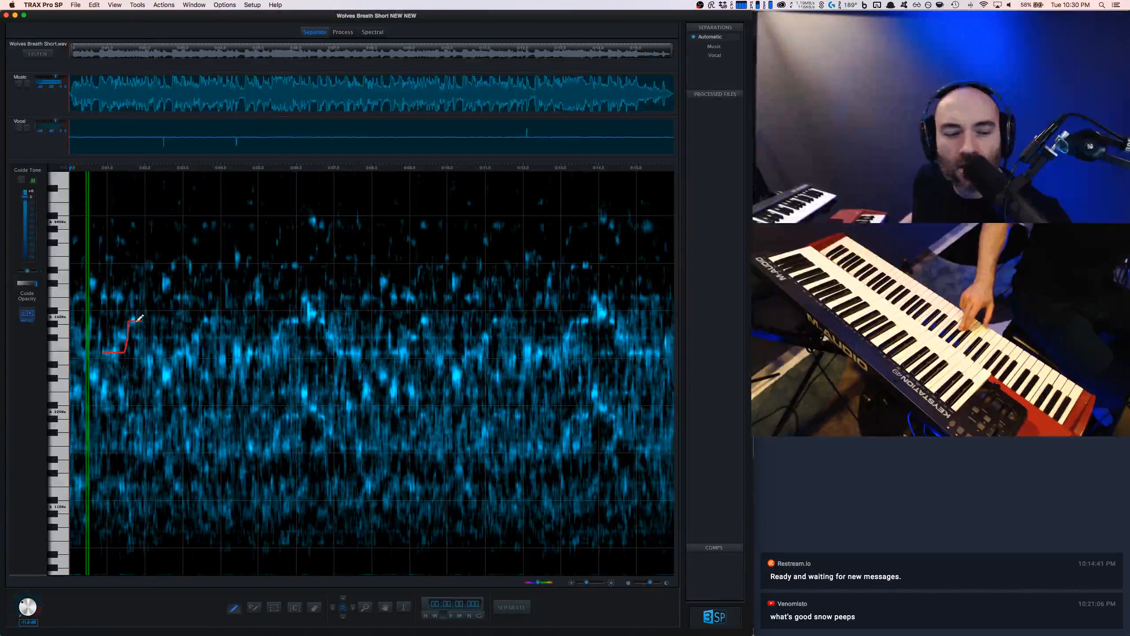
pyautogui.press('space')
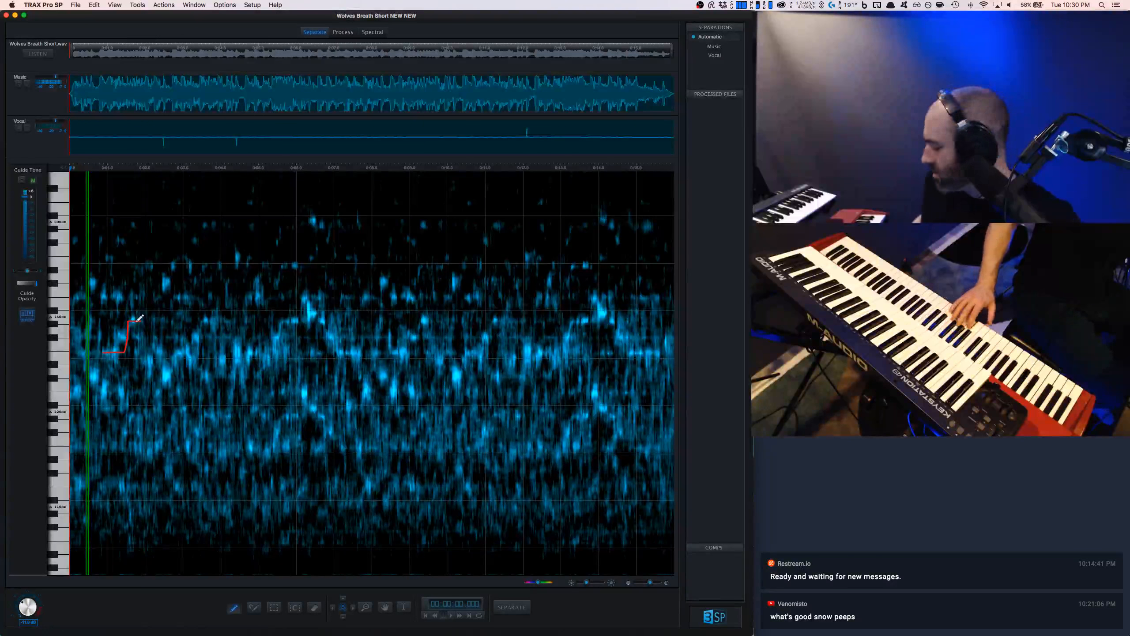
pyautogui.press('space')
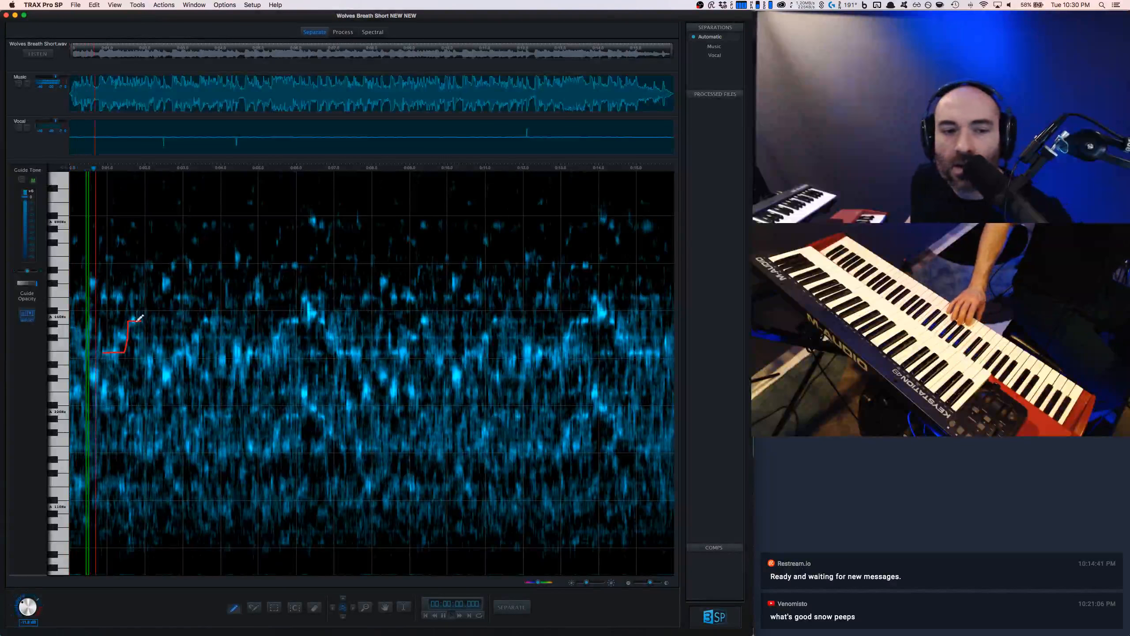
pyautogui.press('space')
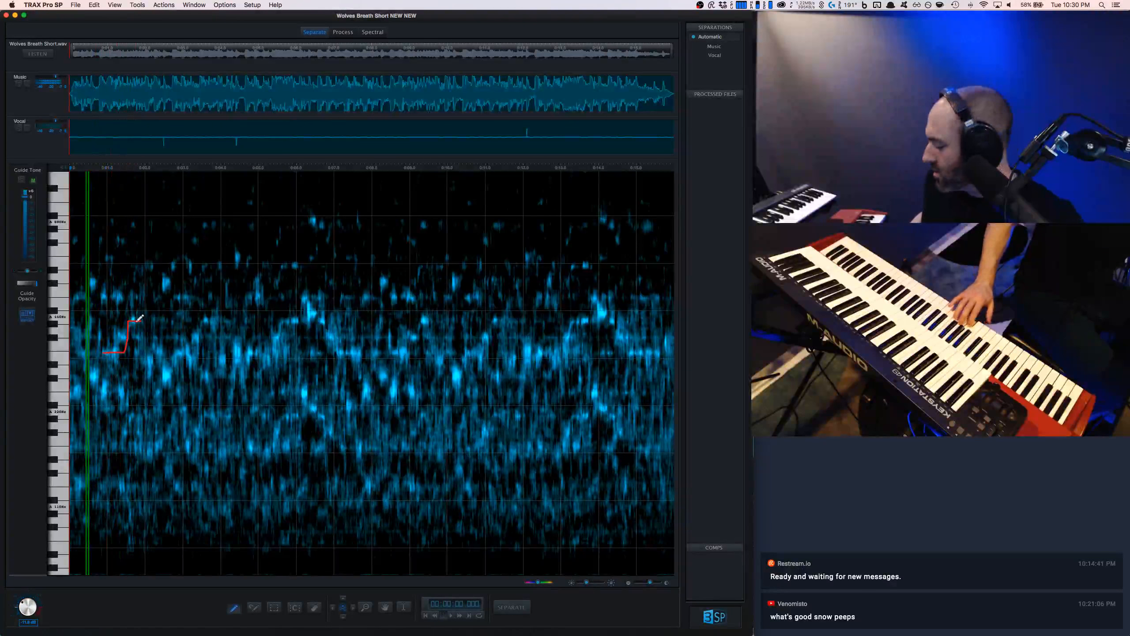
pyautogui.press('space')
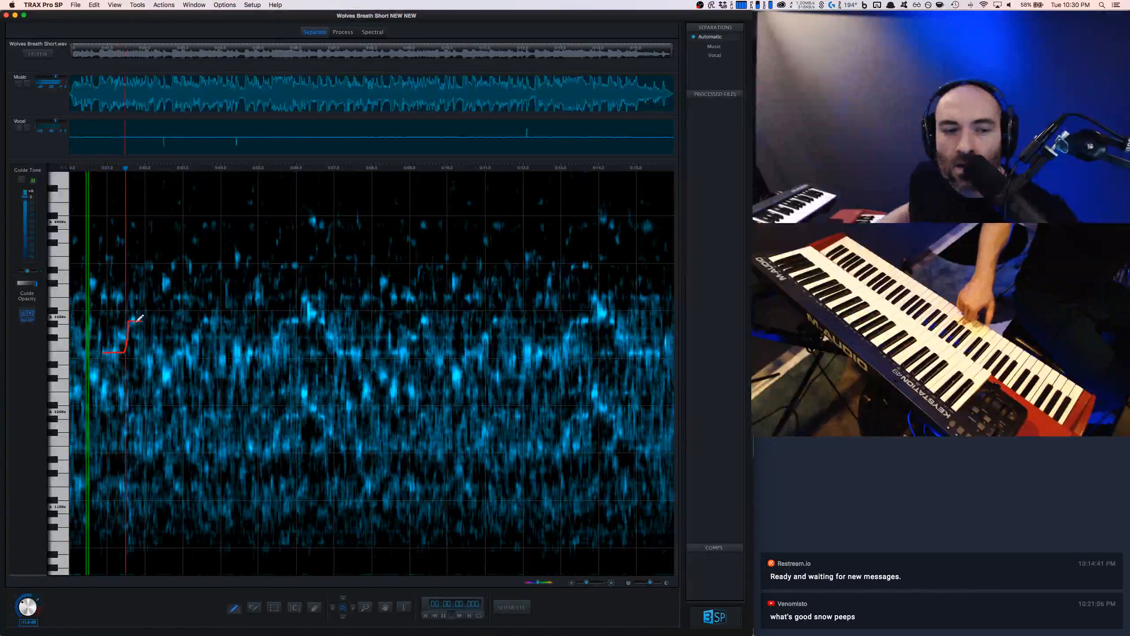
pyautogui.press('space')
# Step: Redraw the guide line with a sharper, earlier rise at about 1.3 seconds and extend its upper note to about 2.2 seconds, checking against playback
pyautogui.moveTo(115, 330); pyautogui.dragTo(115, 349)
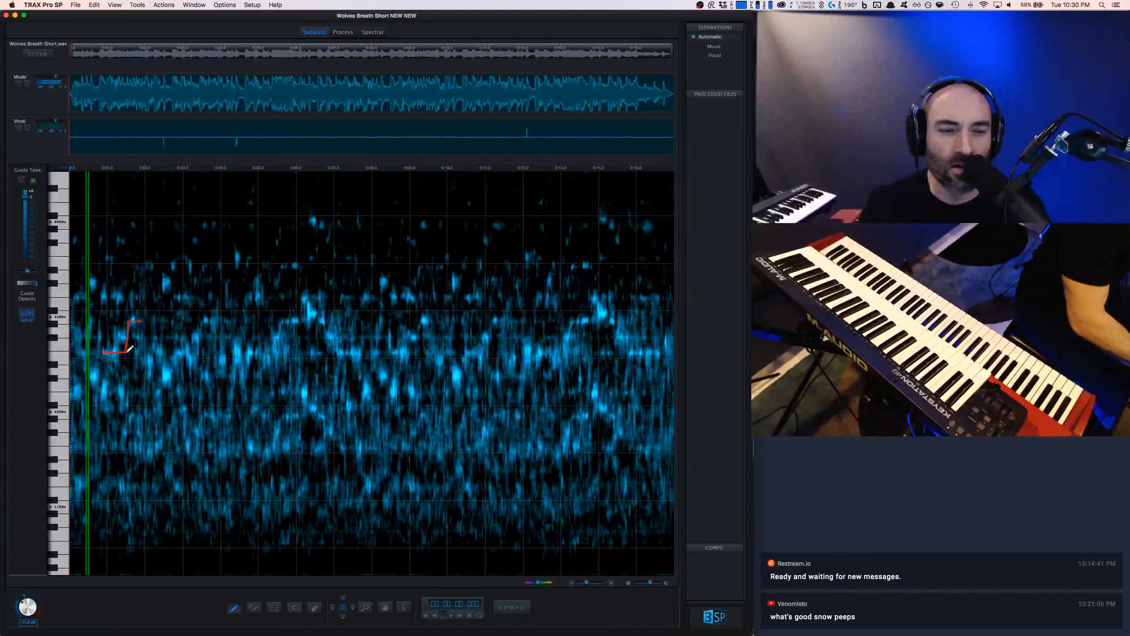
pyautogui.press('space')
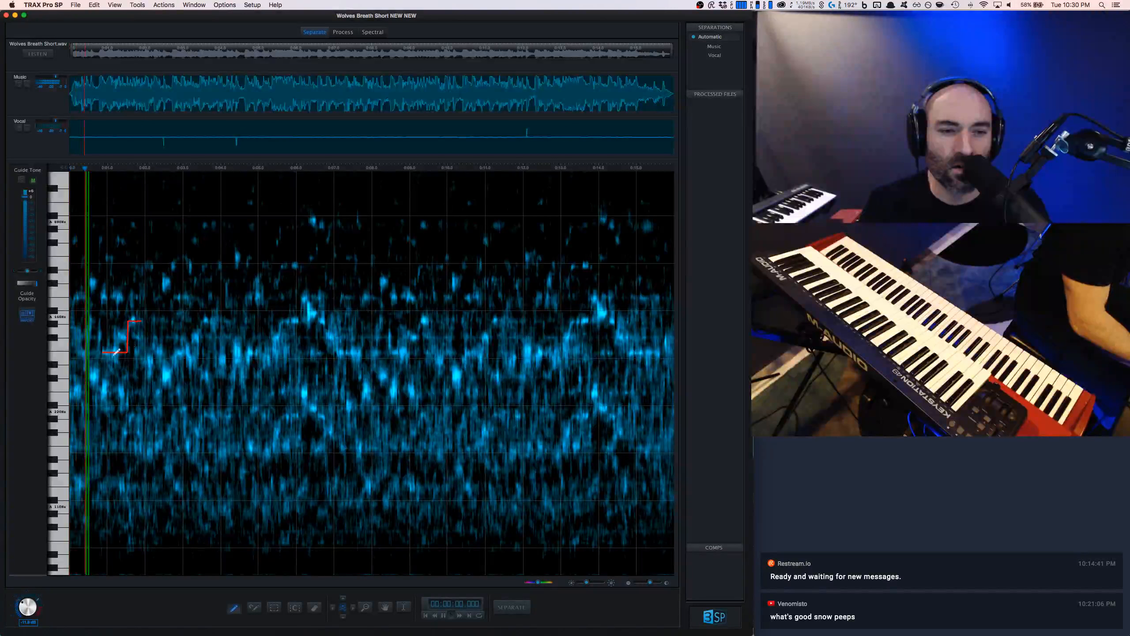
pyautogui.press('space')
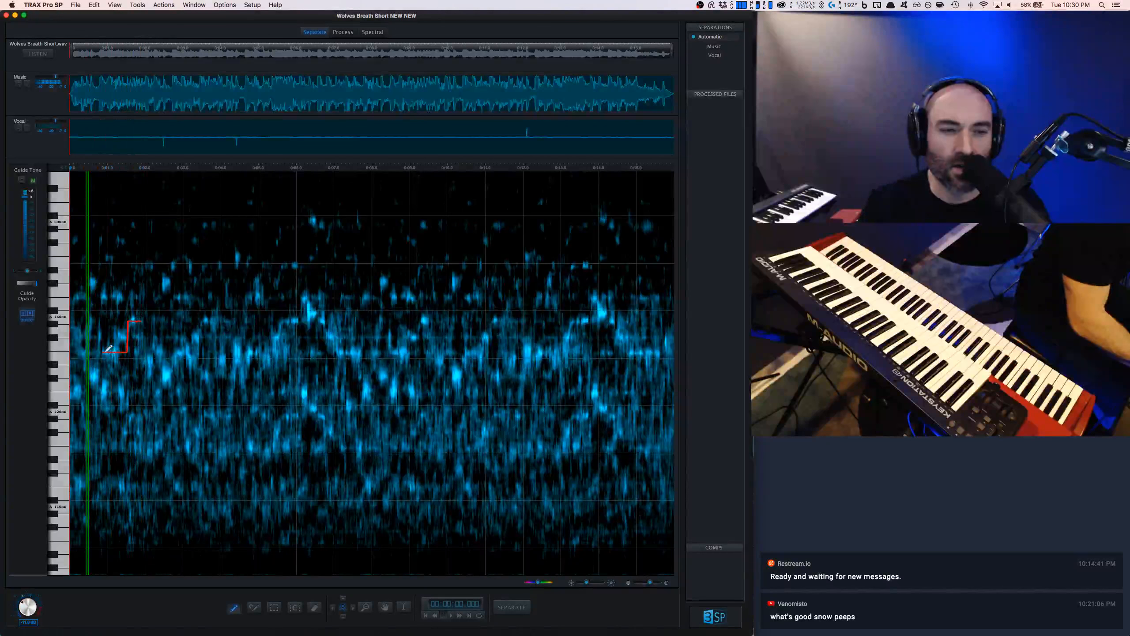
pyautogui.moveTo(125, 320); pyautogui.dragTo(134, 317)
pyautogui.press('space')
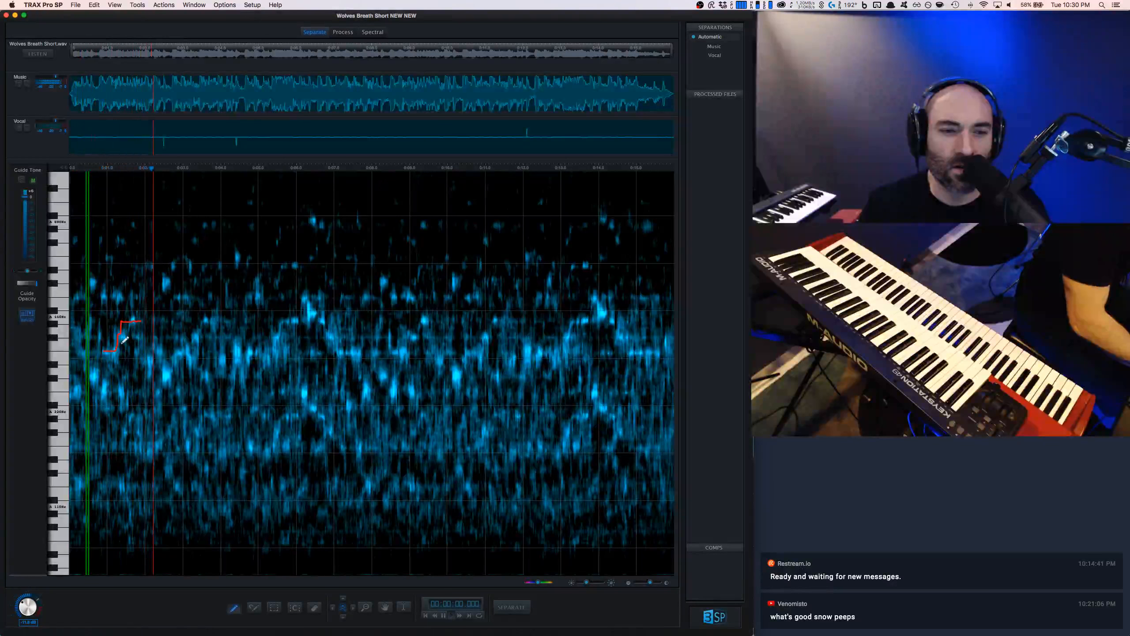
pyautogui.press('space')
pyautogui.press('space')
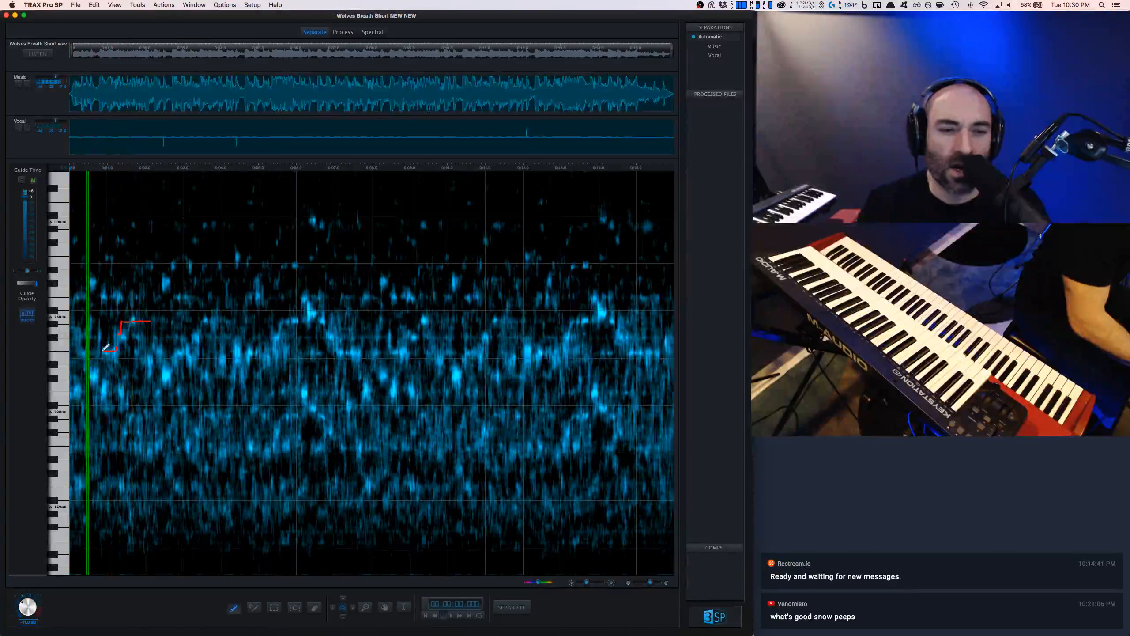
pyautogui.press('space')
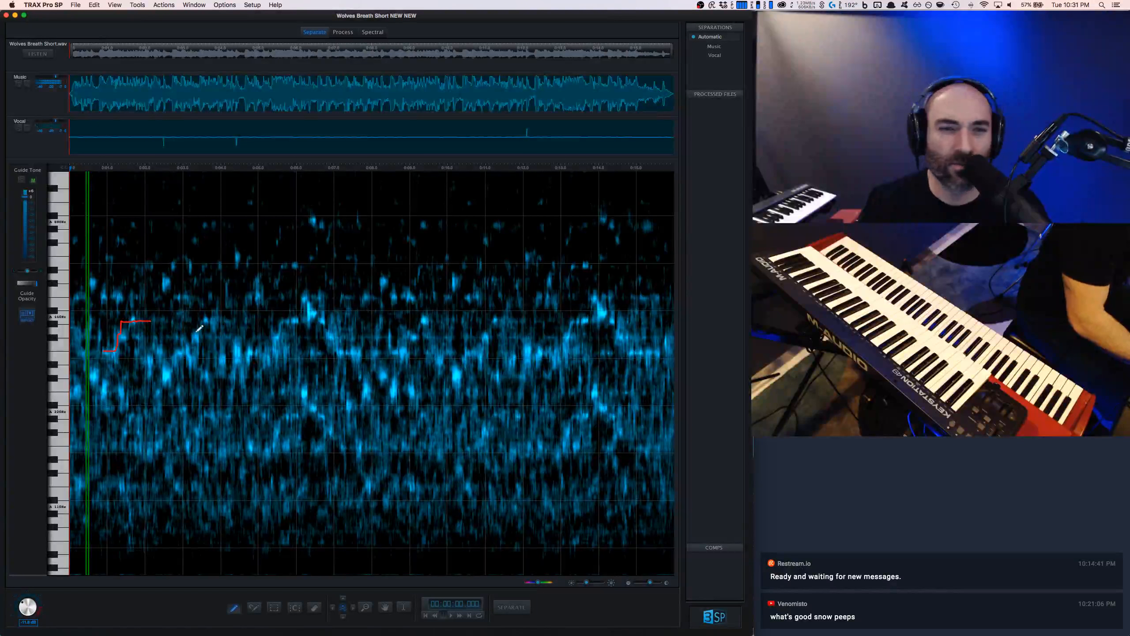
# Step: Draw a second guide line from about 2.8 to 4.2 seconds, rising sharply to the higher note at about 3.4 seconds, guided by playback
pyautogui.press('space')
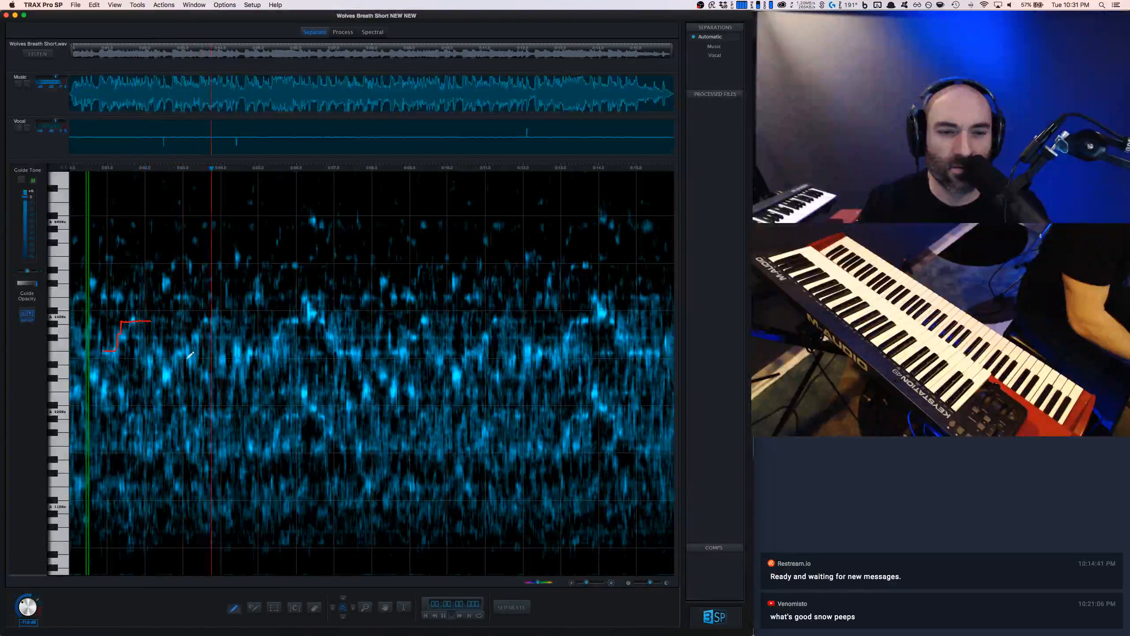
pyautogui.press('space')
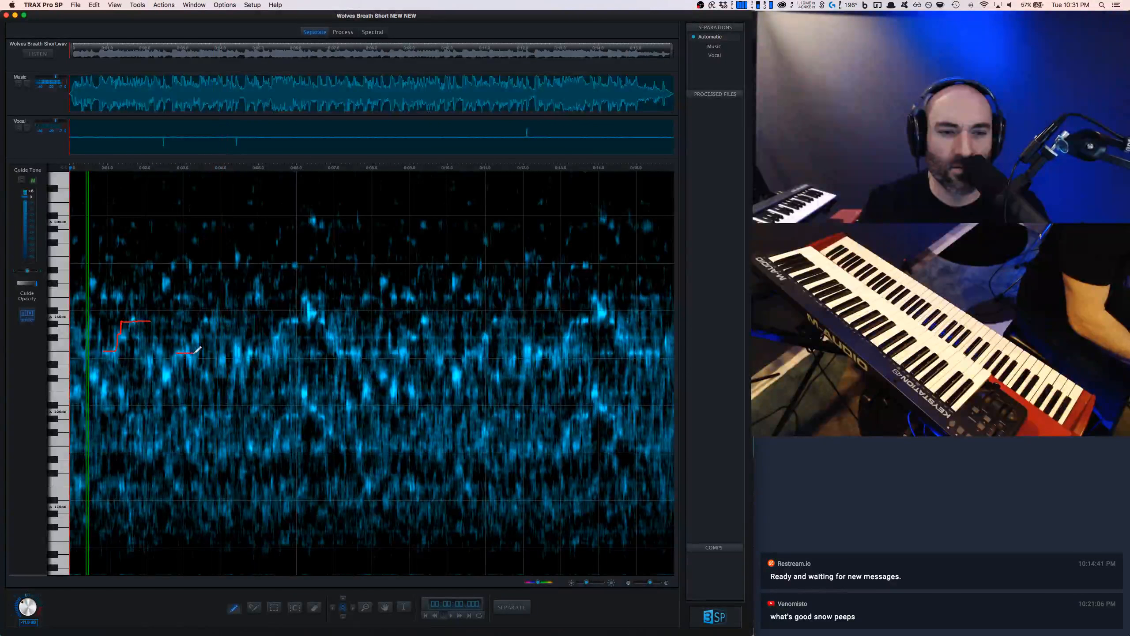
pyautogui.moveTo(196, 352)
pyautogui.mouseDown()
pyautogui.moveTo(199, 328)
pyautogui.moveTo(228, 316)
pyautogui.mouseUp()
pyautogui.press('space')
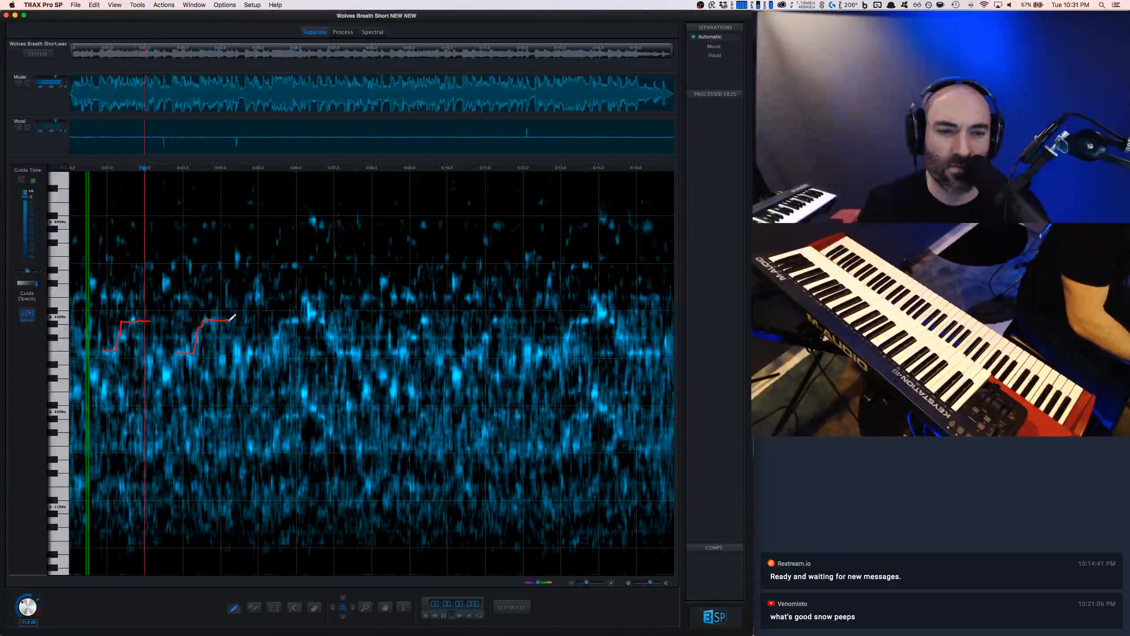
pyautogui.press('space')
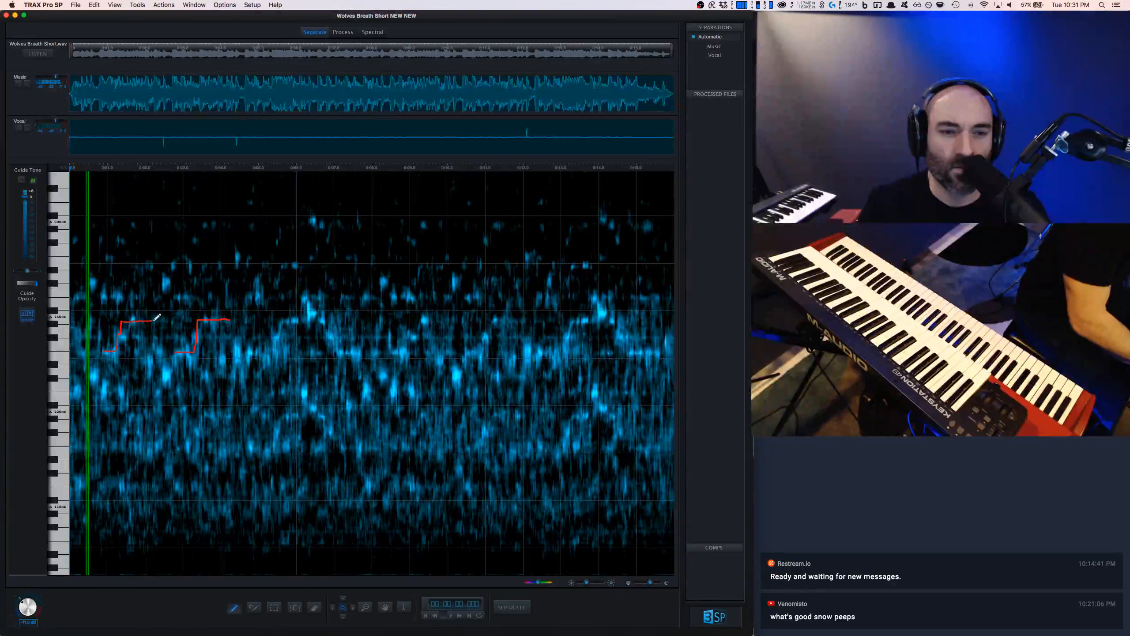
# Step: Extend the second guide line's lower note back to about 2.6 seconds, replaying its start repeatedly to find the note's onset
pyautogui.press('space')
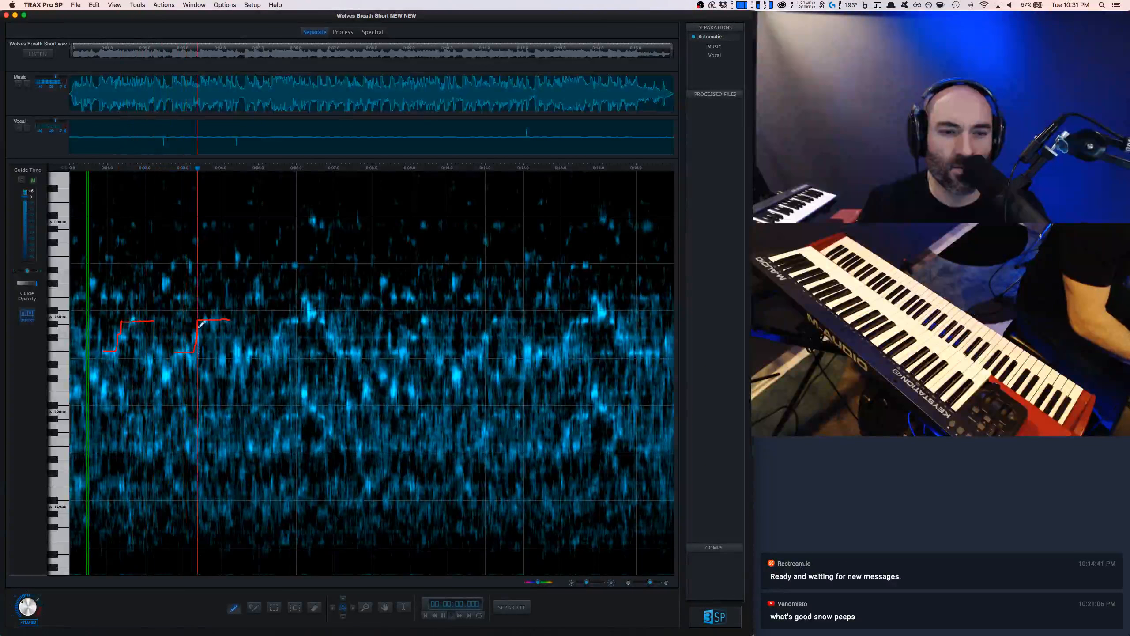
pyautogui.press('space')
pyautogui.click(168, 338)
pyautogui.press('space')
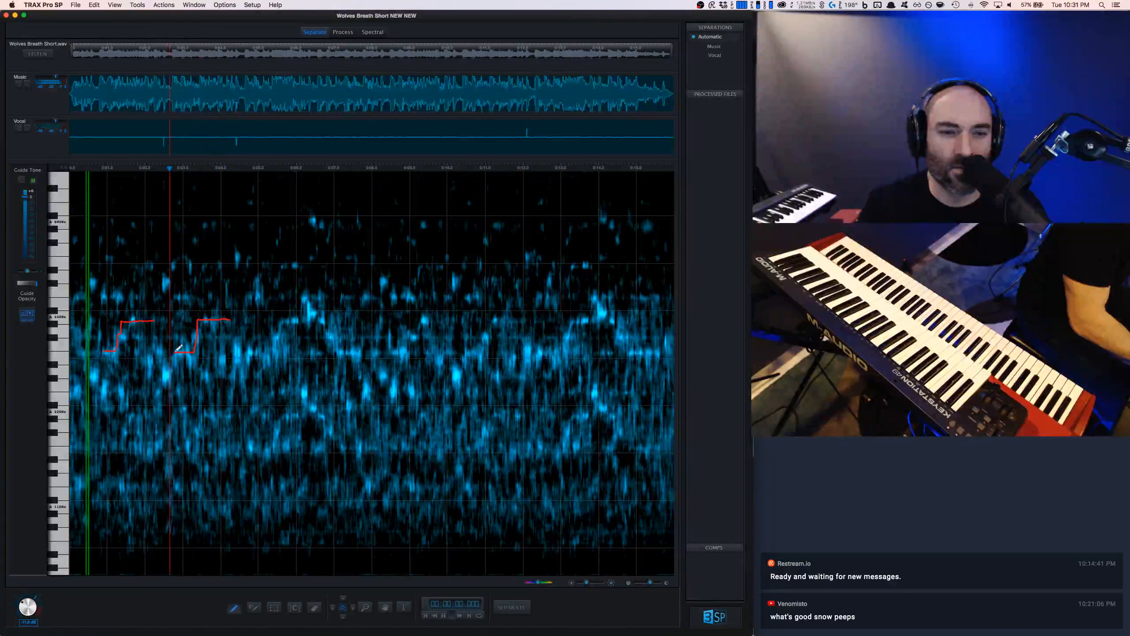
pyautogui.press('space')
pyautogui.press('space')
pyautogui.press('space')
pyautogui.press('space')
pyautogui.press('space')
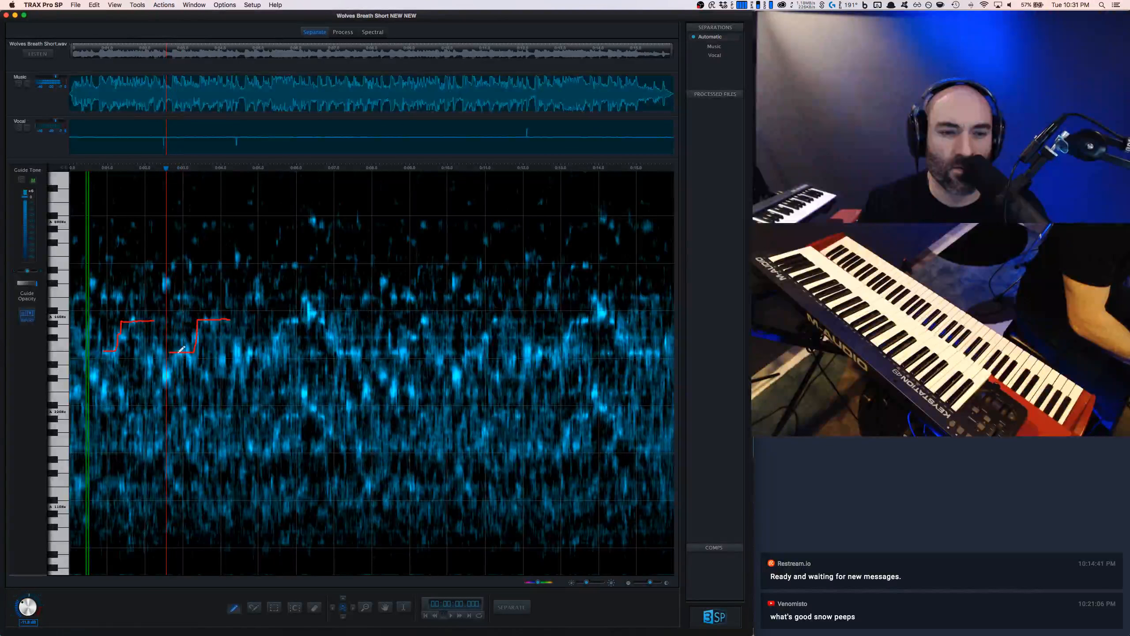
pyautogui.press('space')
pyautogui.press('space')
pyautogui.press('space')
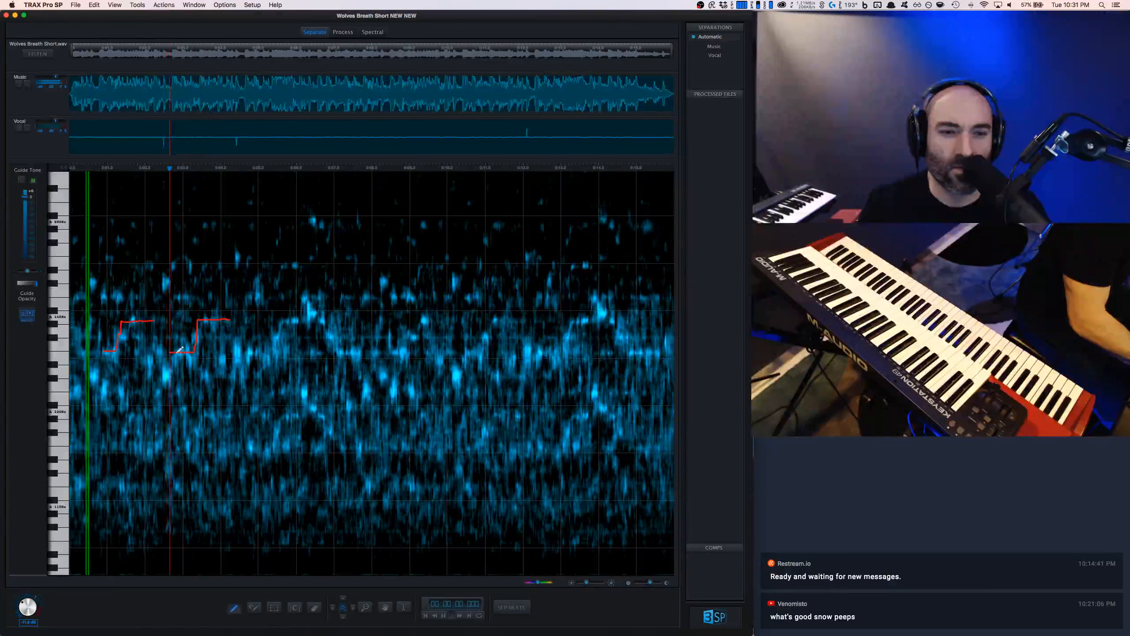
pyautogui.press('space')
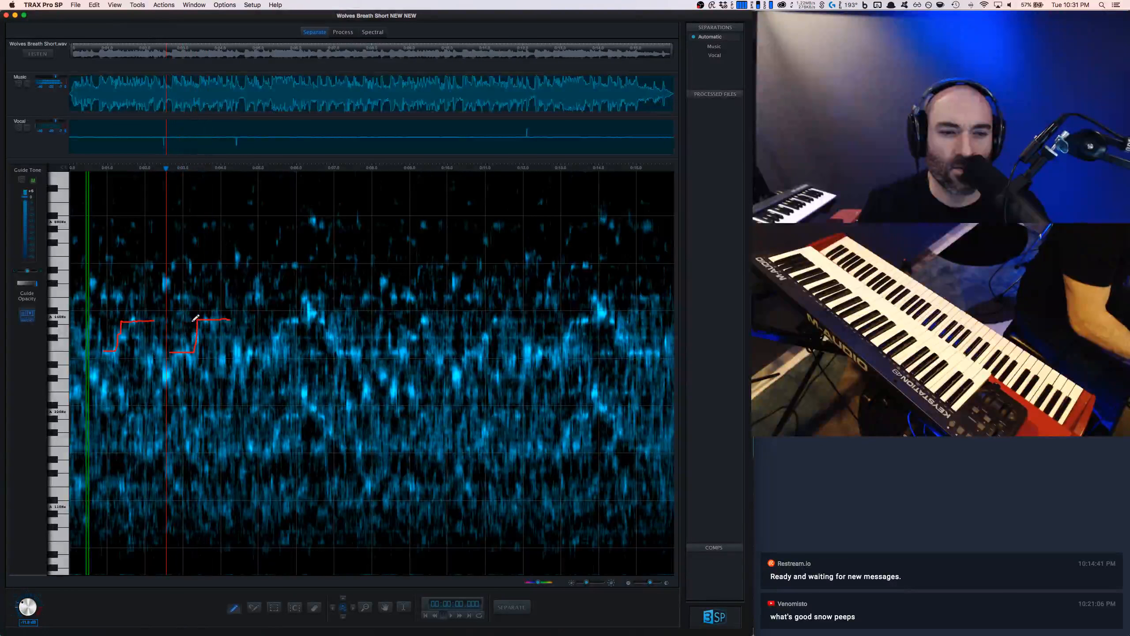
# Step: Shift the second line's rise to about 3.2 seconds, check it with playback, and erase the stray tail after about 4.1 seconds
pyautogui.moveTo(193, 321); pyautogui.dragTo(200, 321)
pyautogui.press('space')
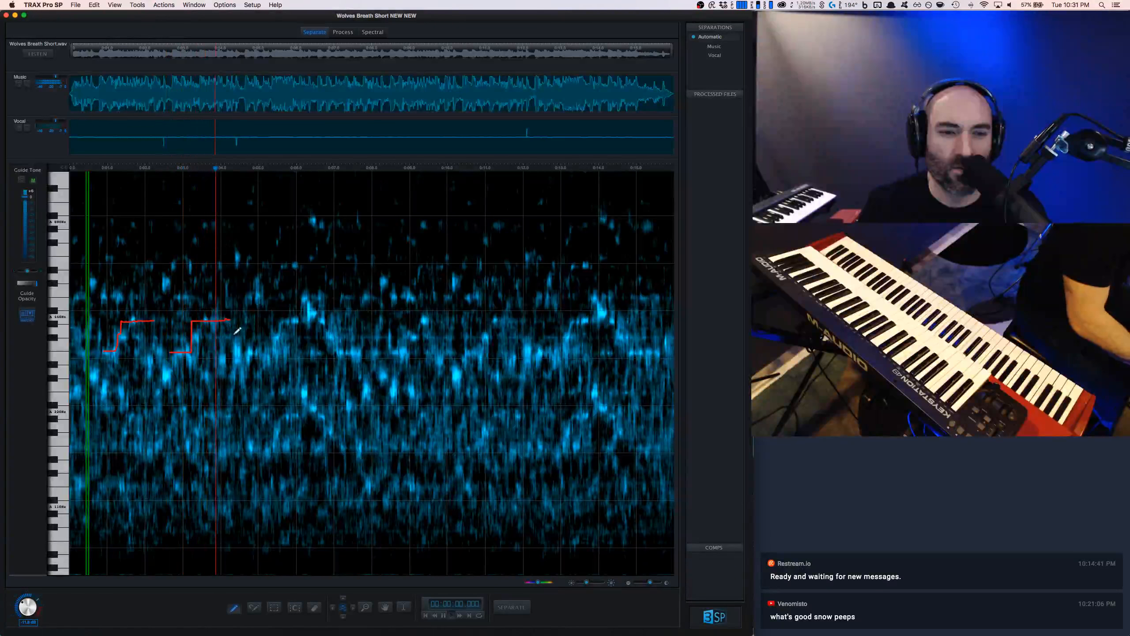
pyautogui.press('space')
pyautogui.press('e')
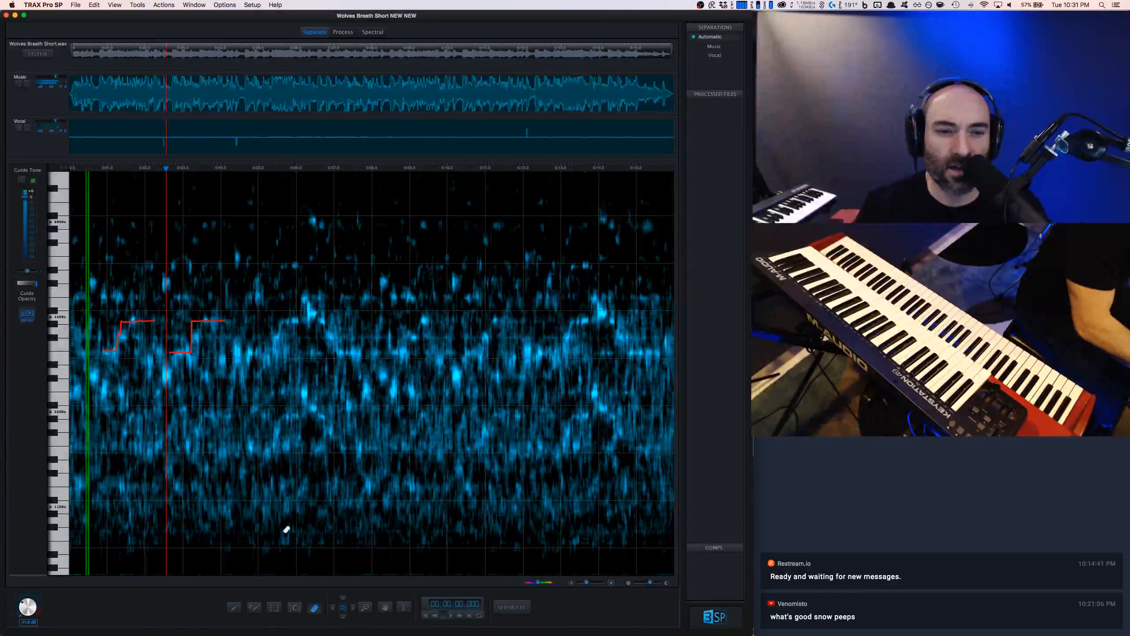
# Step: Draw a third guide line from about 4.7 to 6.1 seconds, rising to the higher note near 5.4 seconds, after auditioning the phrase
pyautogui.press('p')
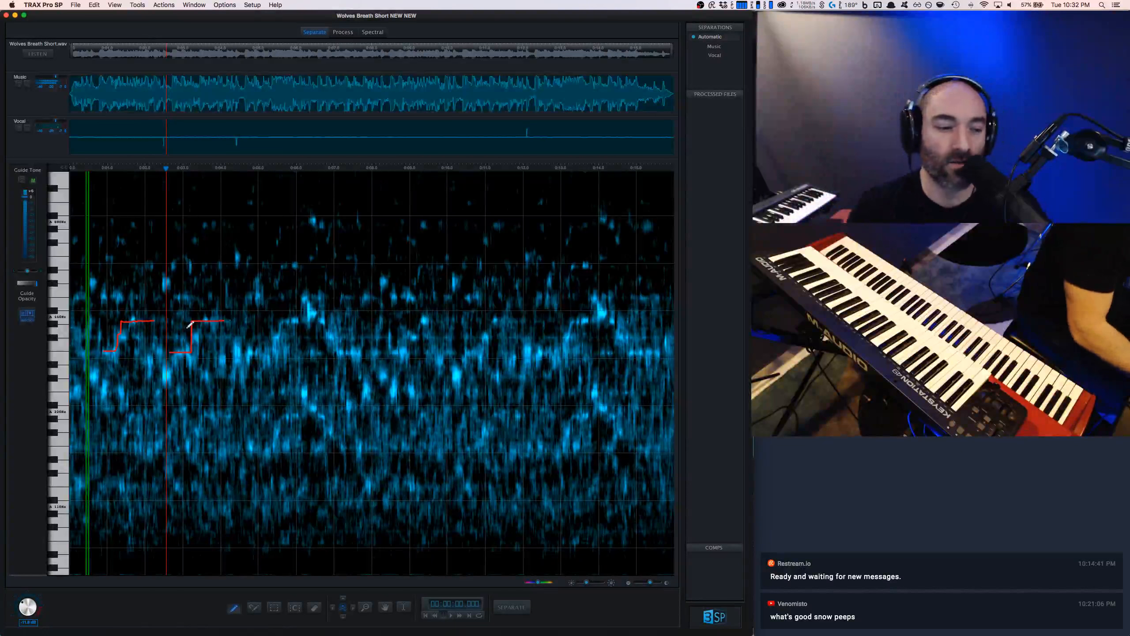
pyautogui.press('space')
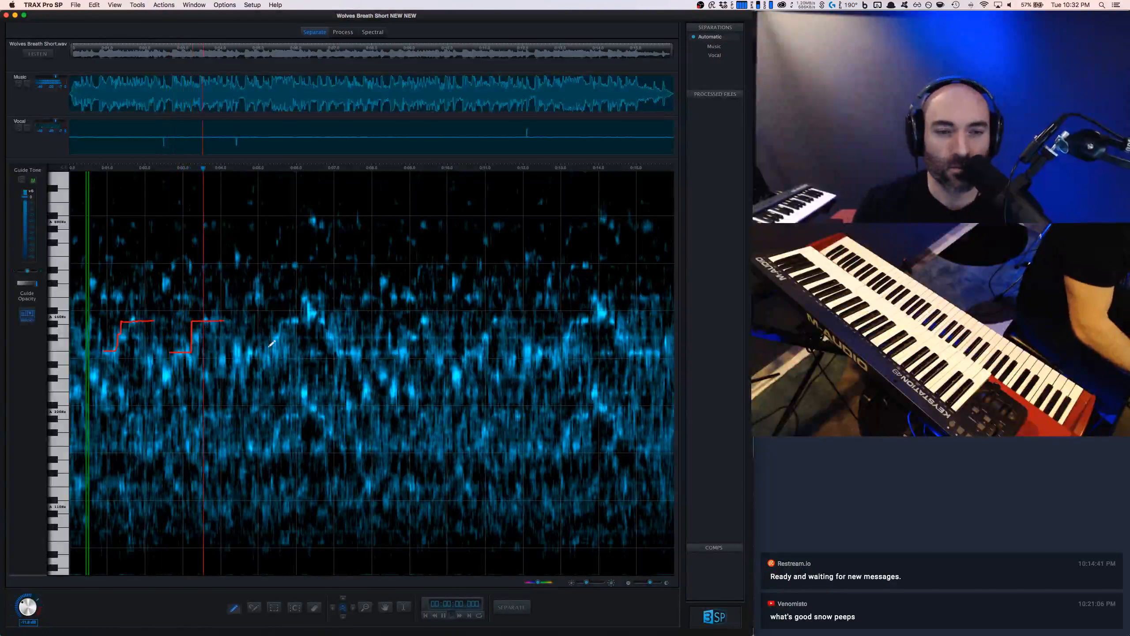
pyautogui.press('space')
pyautogui.press('space')
pyautogui.press('space')
pyautogui.press('space')
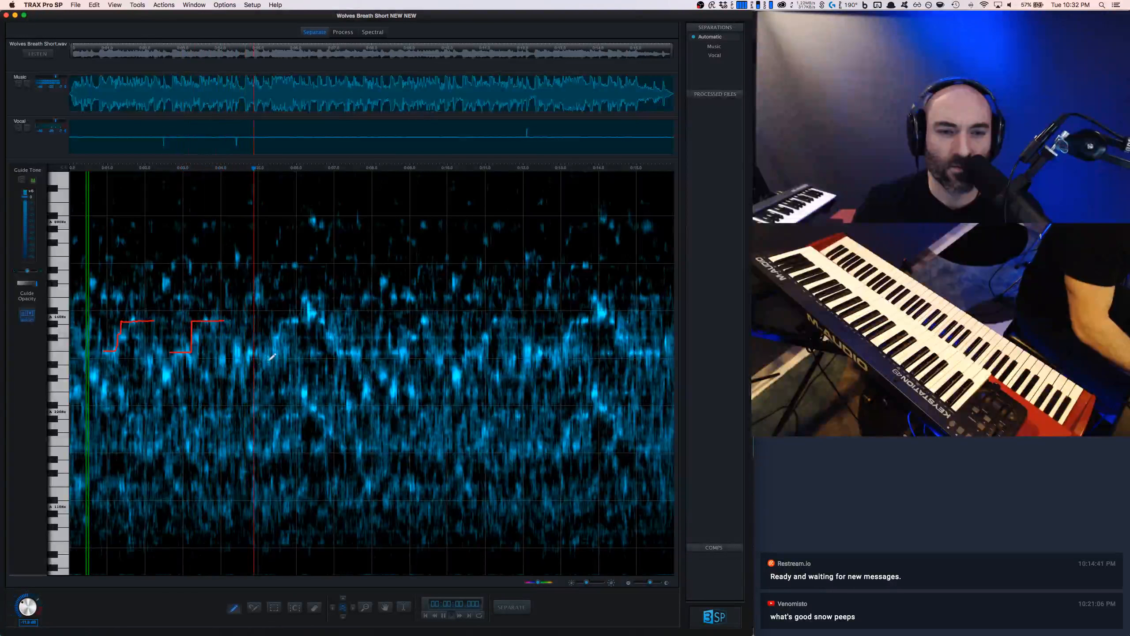
pyautogui.press('space')
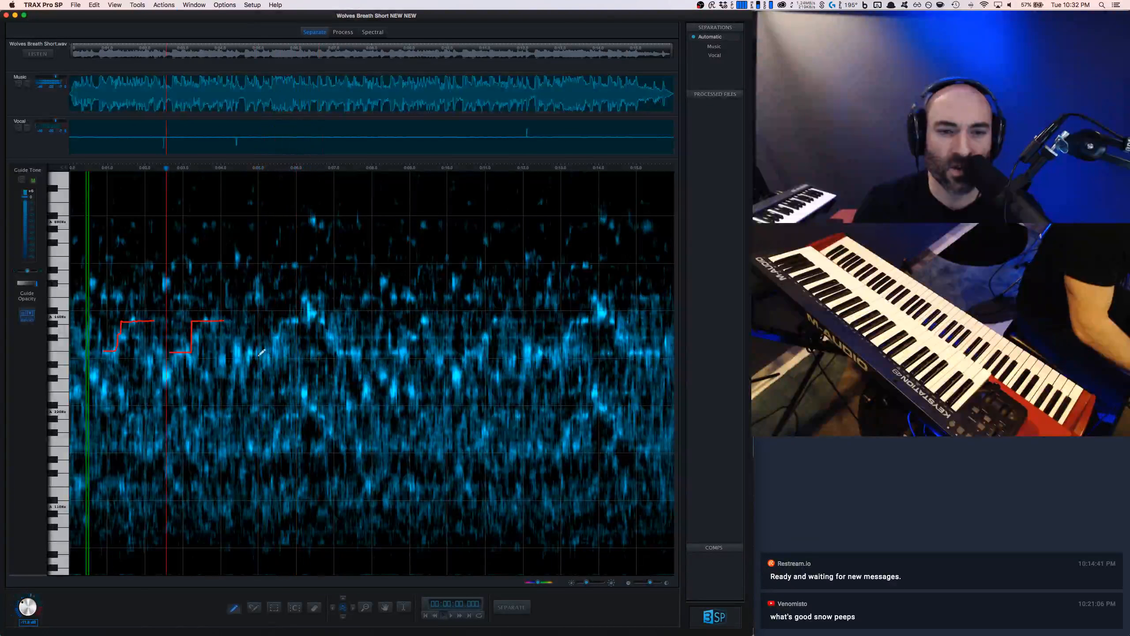
pyautogui.click(250, 355)
pyautogui.click(240, 354)
pyautogui.press('space')
pyautogui.press('space')
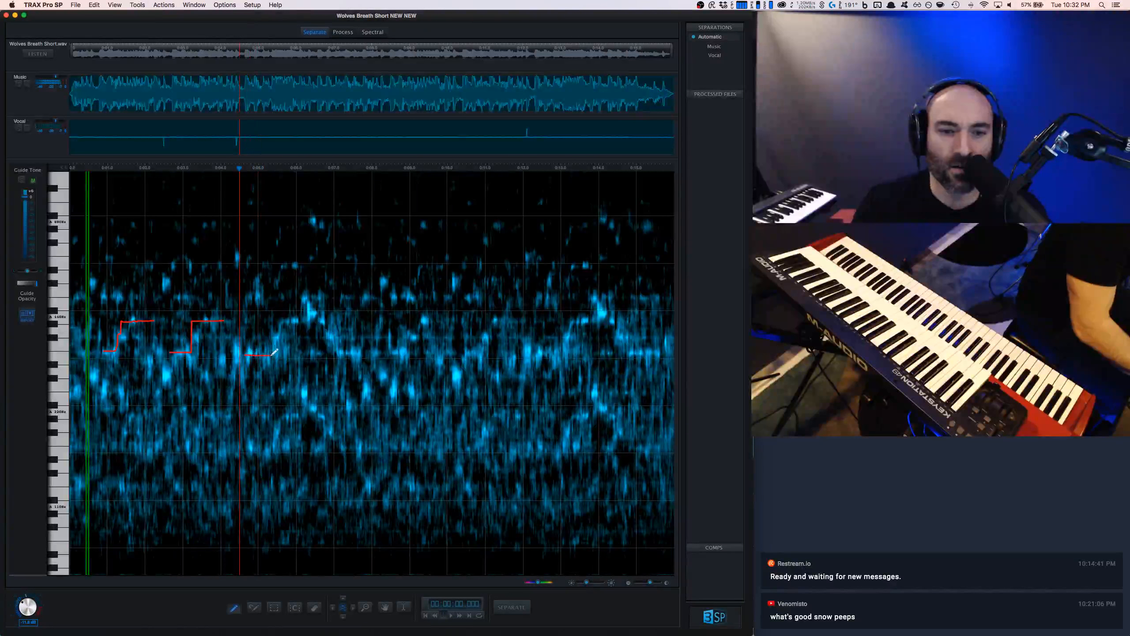
pyautogui.moveTo(274, 352)
pyautogui.mouseDown()
pyautogui.moveTo(282, 328)
pyautogui.moveTo(304, 318)
pyautogui.mouseUp()
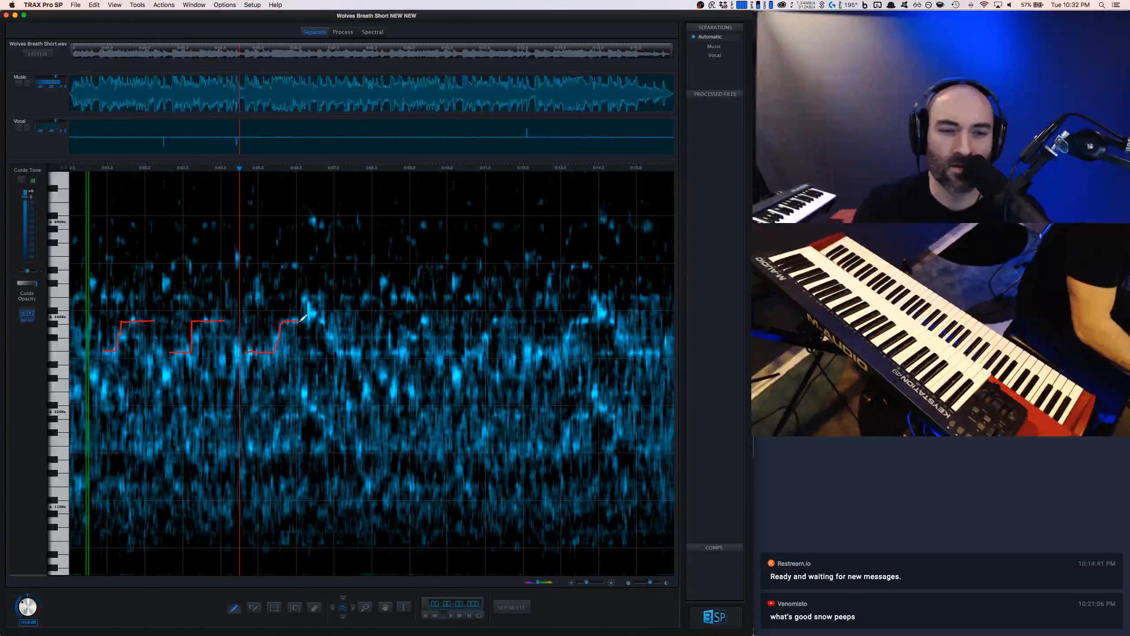
# Step: Add a higher peak to the third guide line from about 6.1 to 6.5 seconds, falling back by about 6.8 seconds, after replaying the phrase
pyautogui.press('space')
pyautogui.press('space')
pyautogui.press('space')
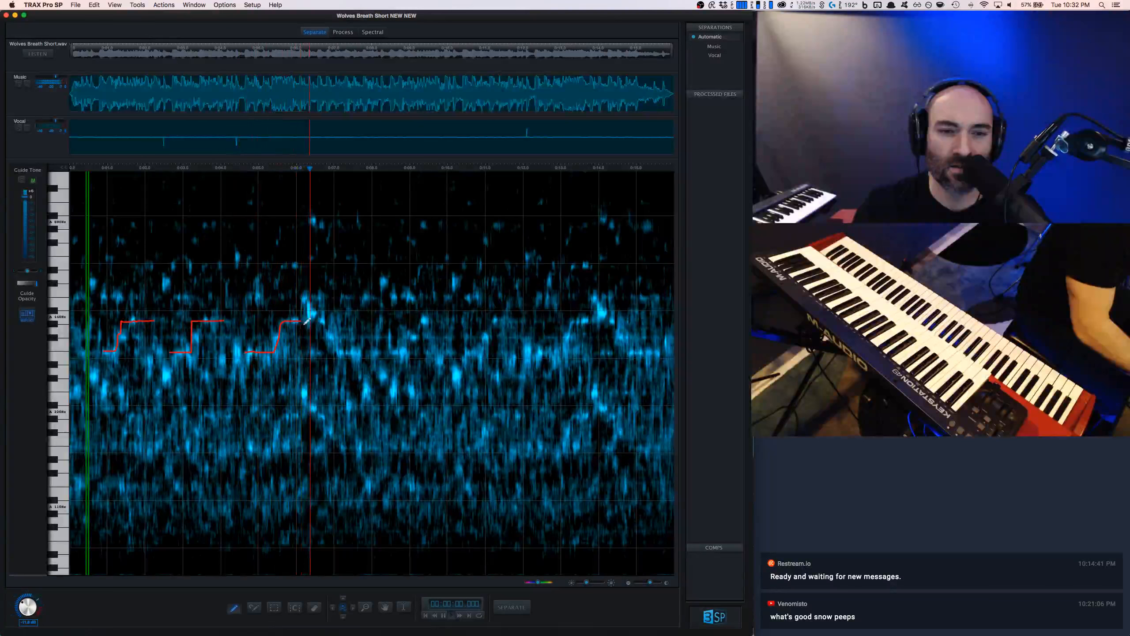
pyautogui.press('space')
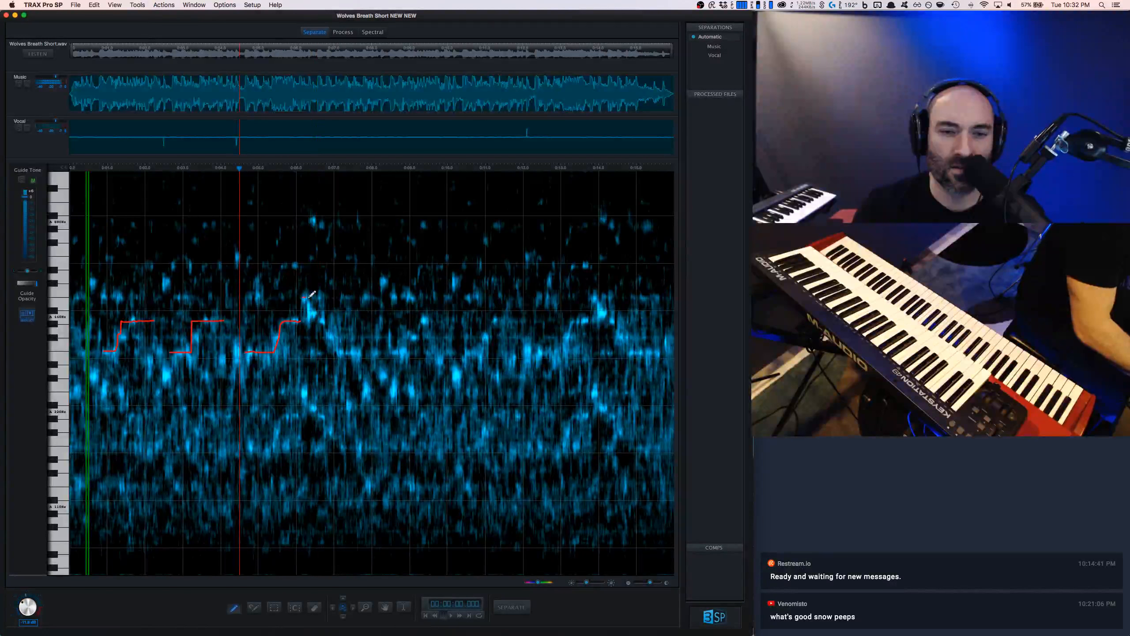
pyautogui.moveTo(309, 298)
pyautogui.mouseDown()
pyautogui.moveTo(329, 315)
pyautogui.moveTo(326, 307)
pyautogui.mouseUp()
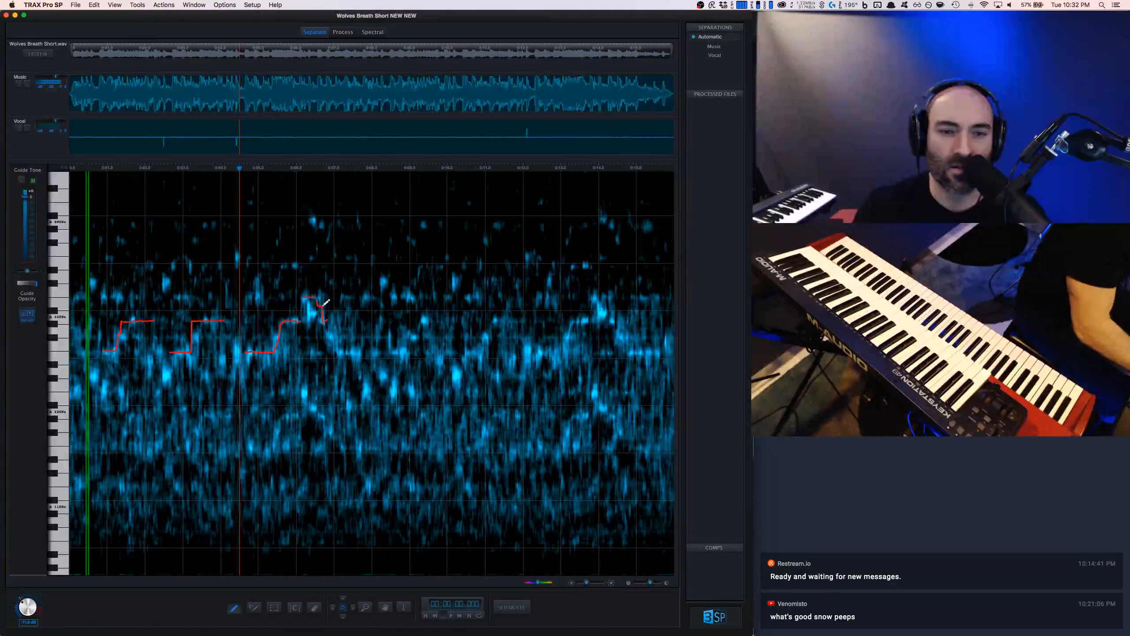
pyautogui.moveTo(304, 299); pyautogui.dragTo(301, 299)
# Step: Audition the end of the third phrase and draw a stepped descent from the peak to the lower note, ending at about 7.9 seconds
pyautogui.press('space')
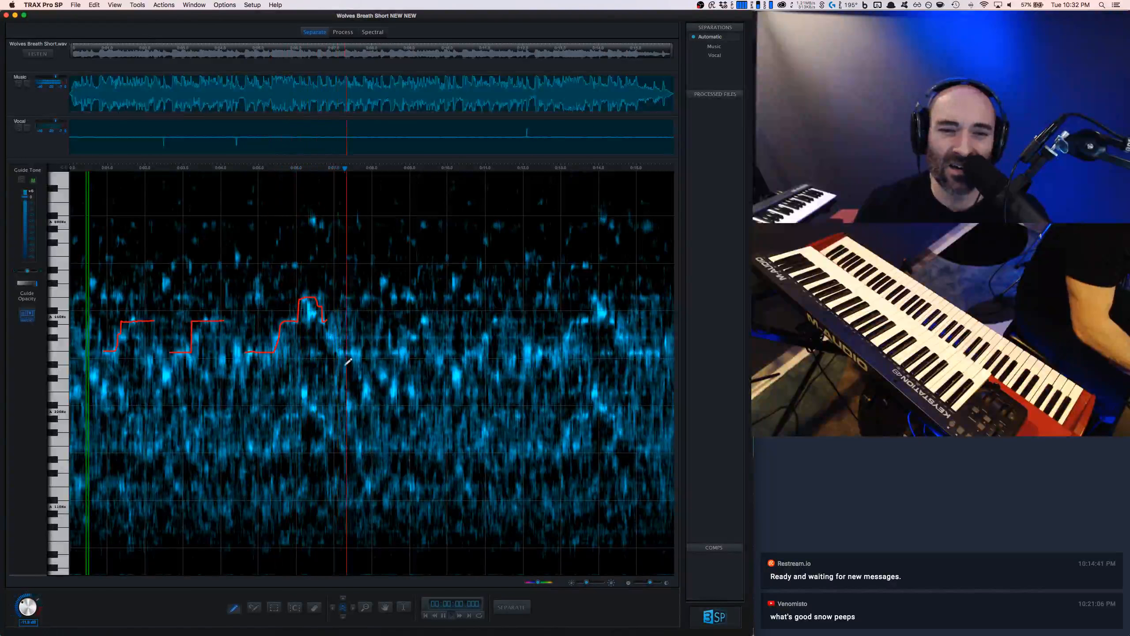
pyautogui.press('space')
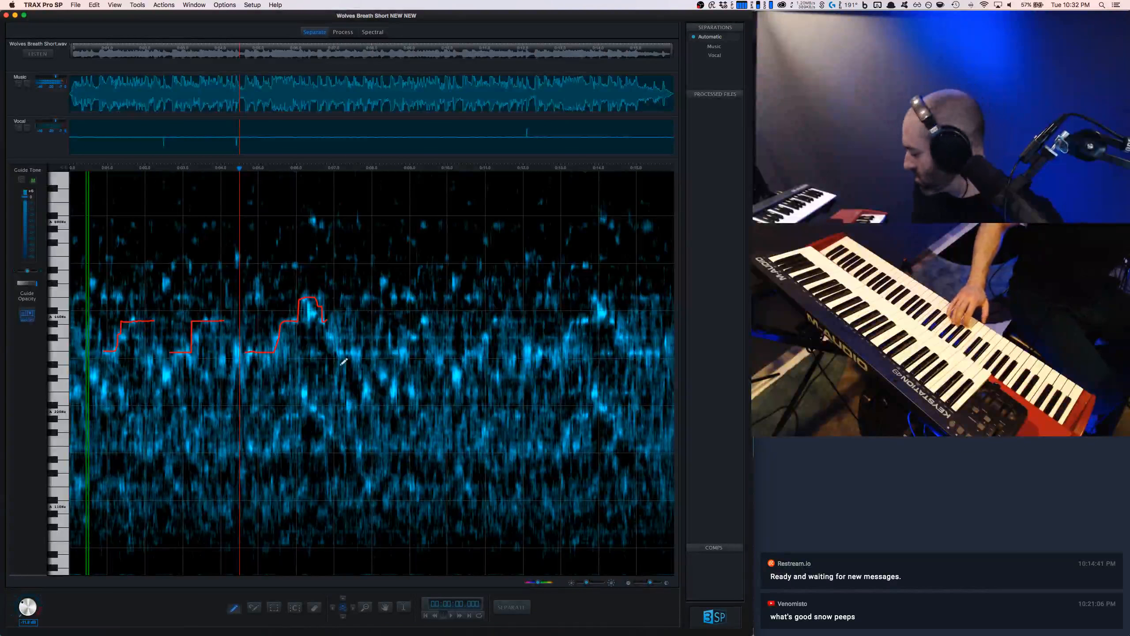
pyautogui.press('space')
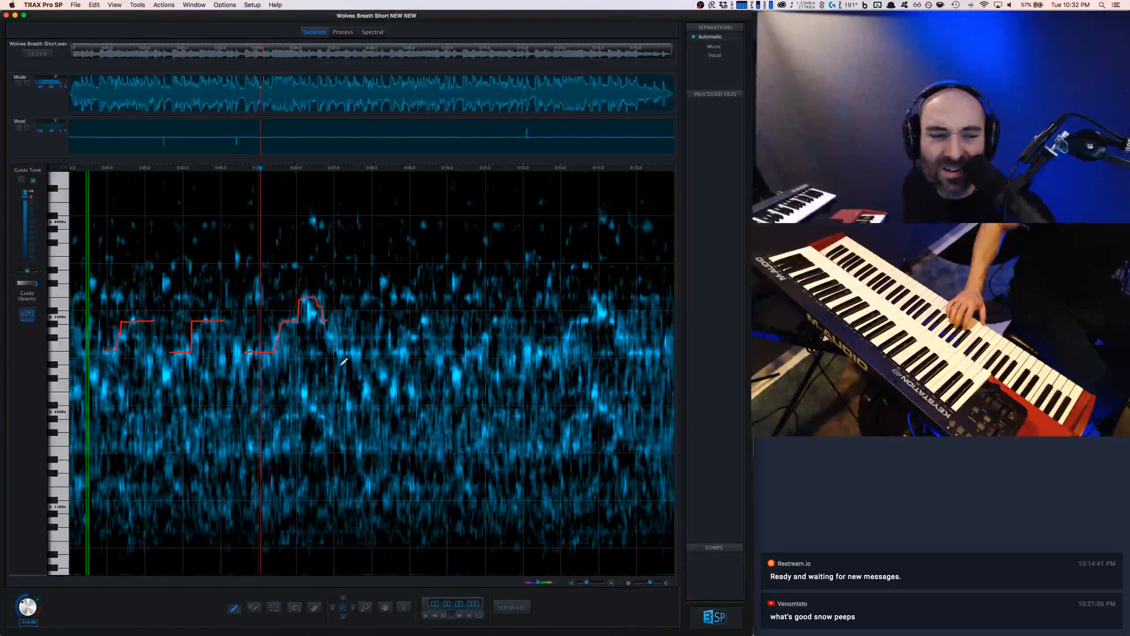
pyautogui.press('space')
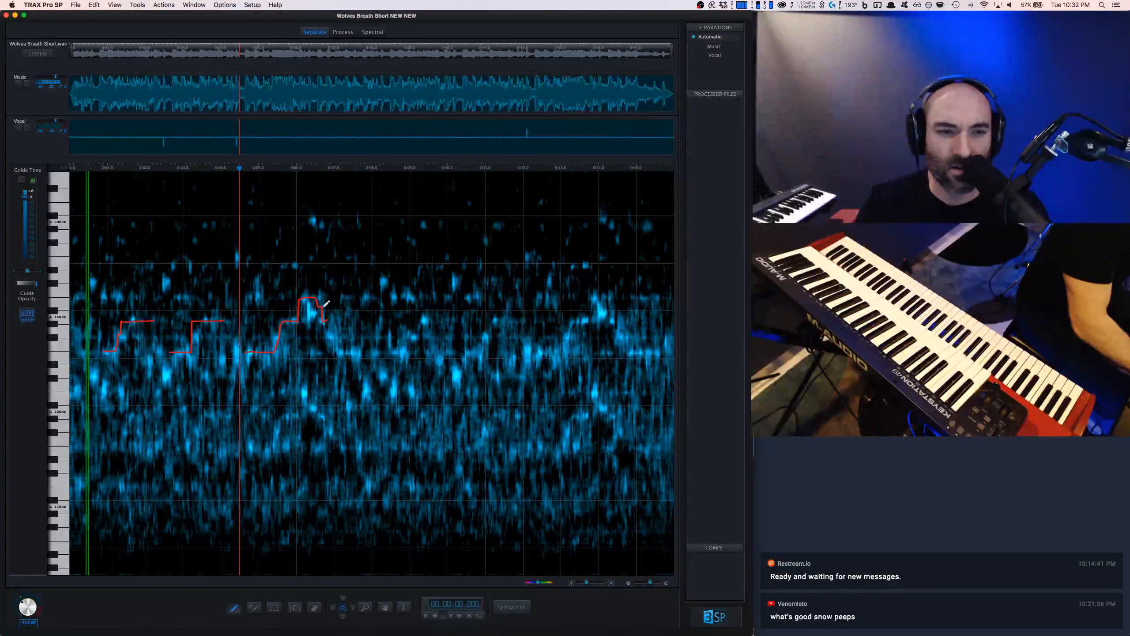
pyautogui.click(300, 300)
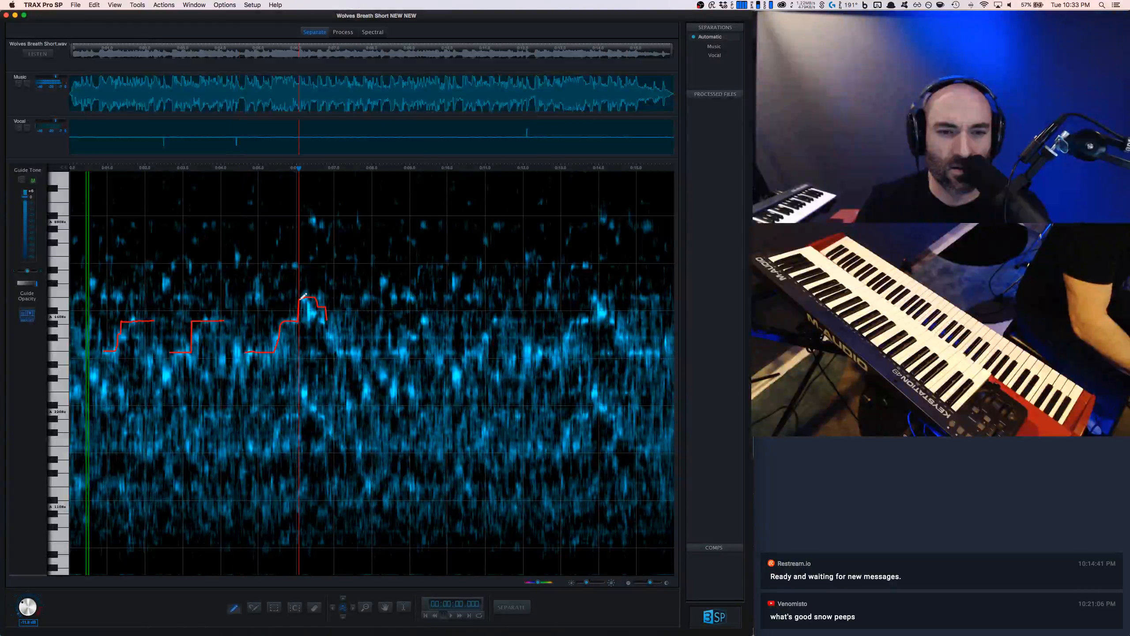
pyautogui.press('space')
pyautogui.press('space')
pyautogui.press('space')
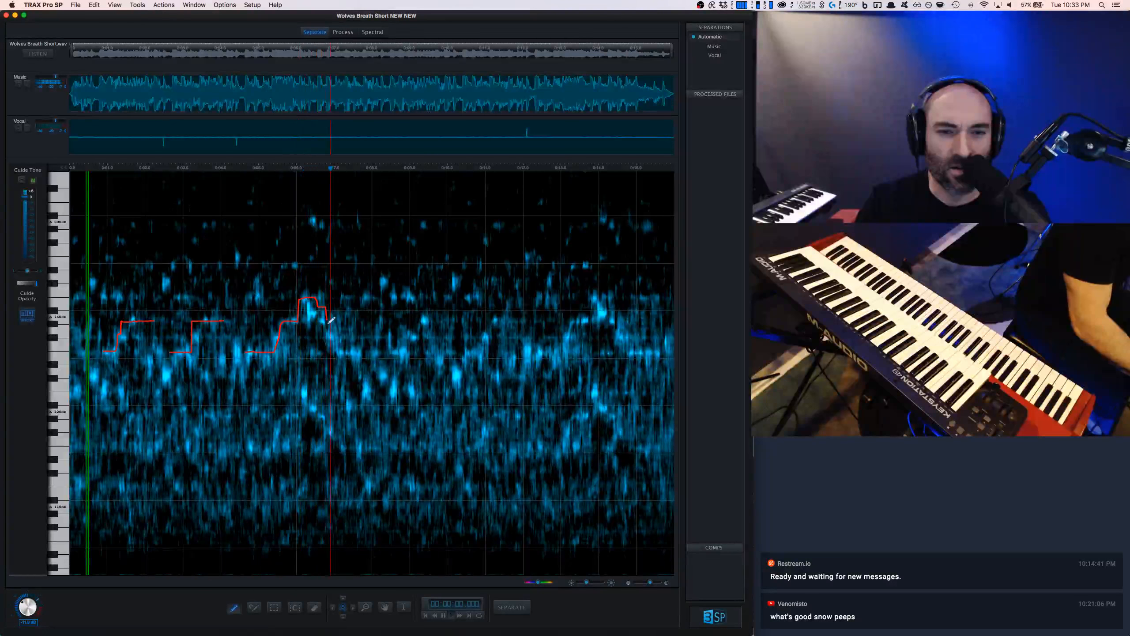
pyautogui.press('space')
pyautogui.moveTo(318, 310)
pyautogui.mouseDown()
pyautogui.moveTo(353, 323)
pyautogui.moveTo(361, 350)
pyautogui.mouseUp()
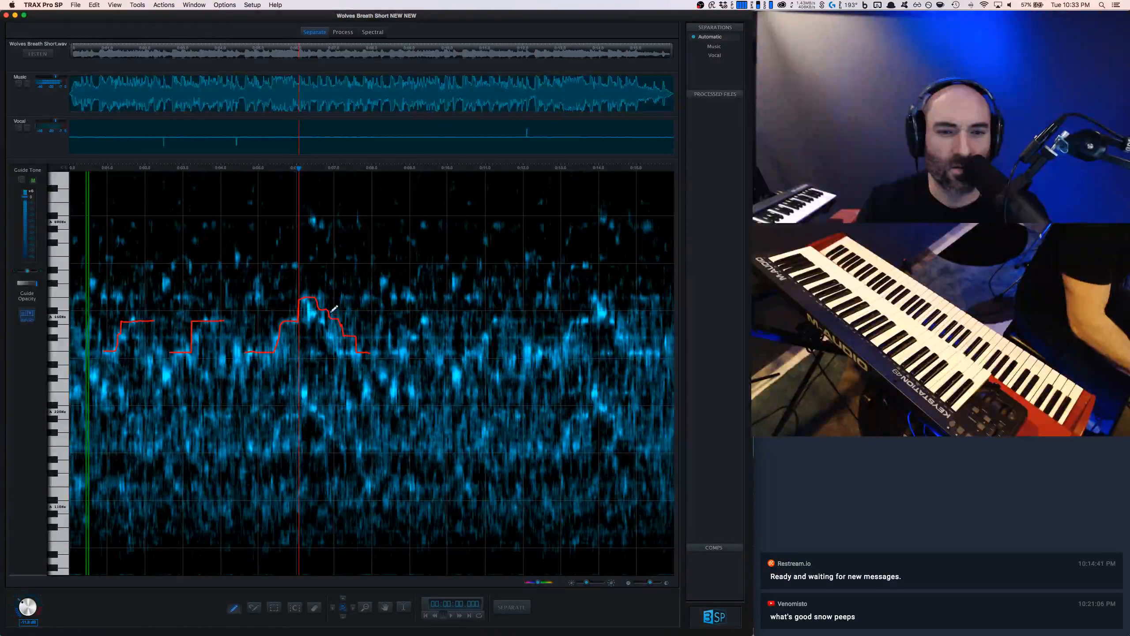
# Step: Replay the third phrase and redraw the descent more steeply so it reaches the lower note at about 7.1 seconds
pyautogui.press('space')
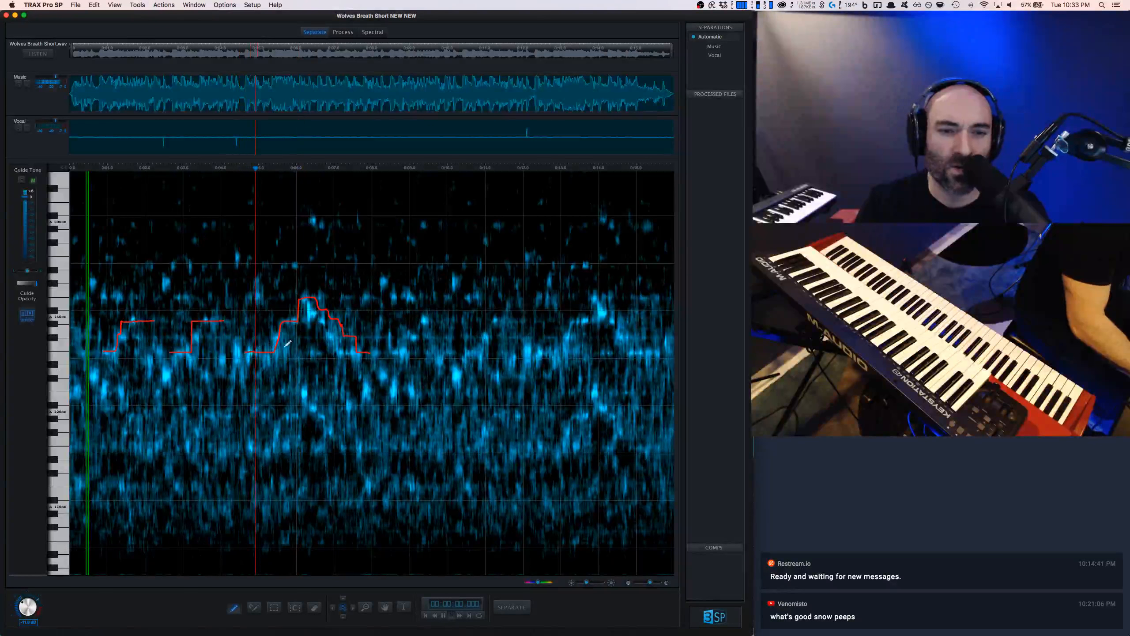
pyautogui.press('space')
pyautogui.press('space')
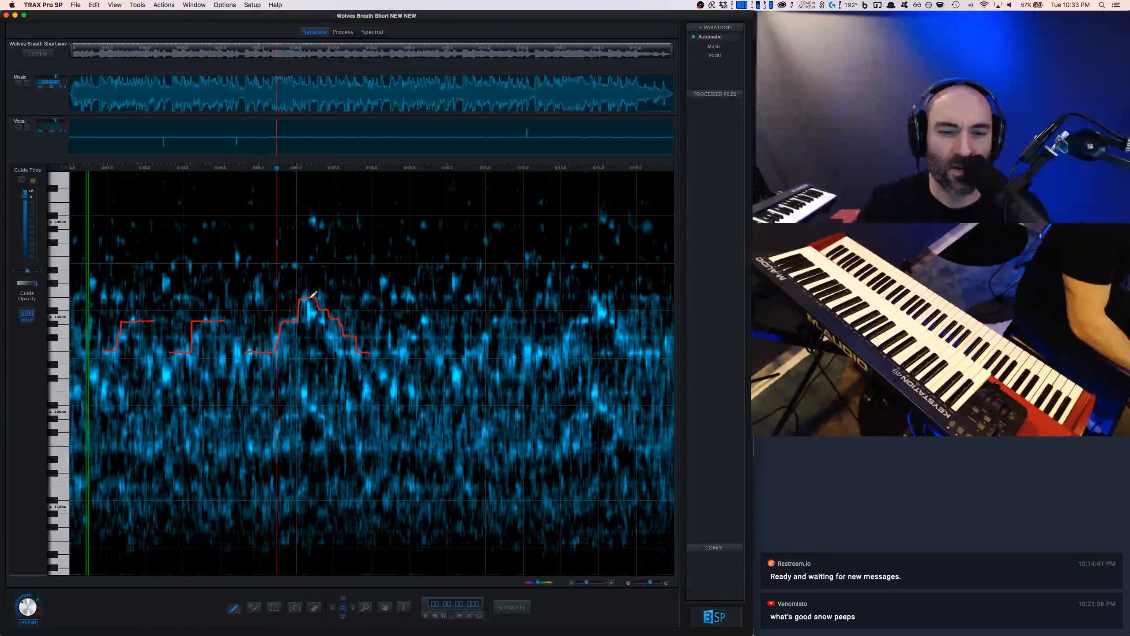
pyautogui.press('space')
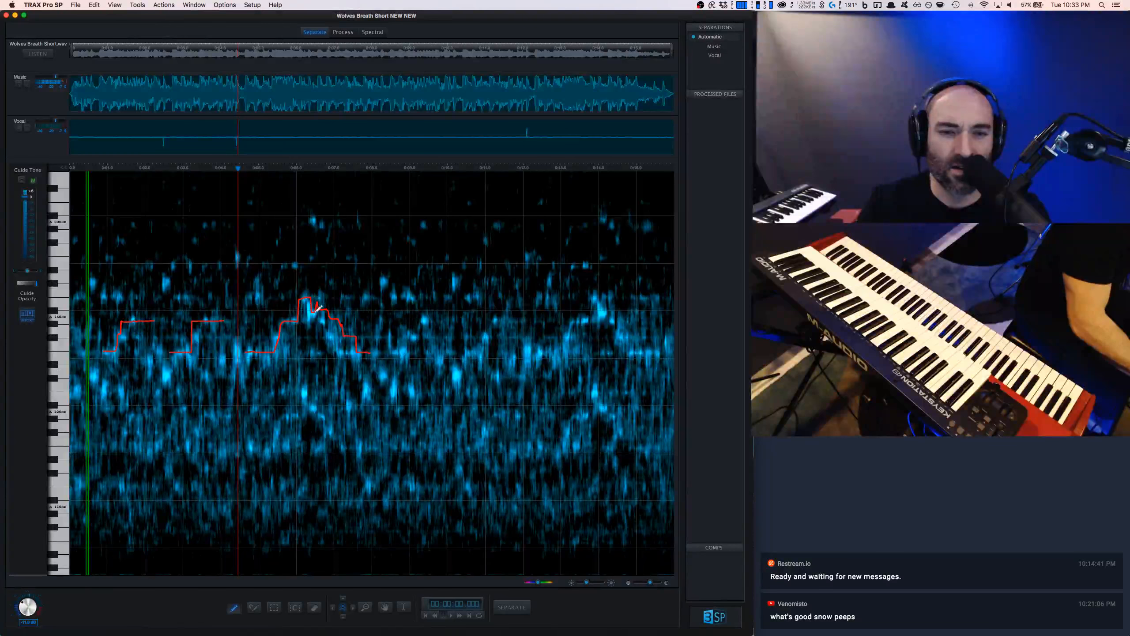
pyautogui.moveTo(317, 311); pyautogui.dragTo(355, 352)
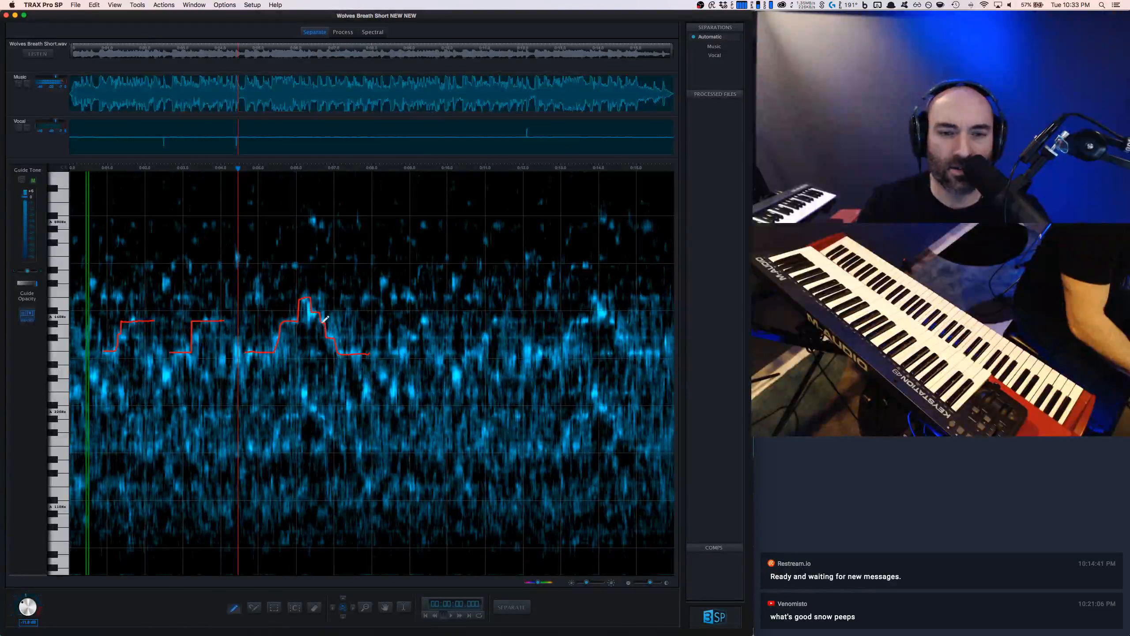
# Step: Run the separation with the drawn pitch guide and play the refined vocal track soloed from near the beginning
pyautogui.click(510, 607)
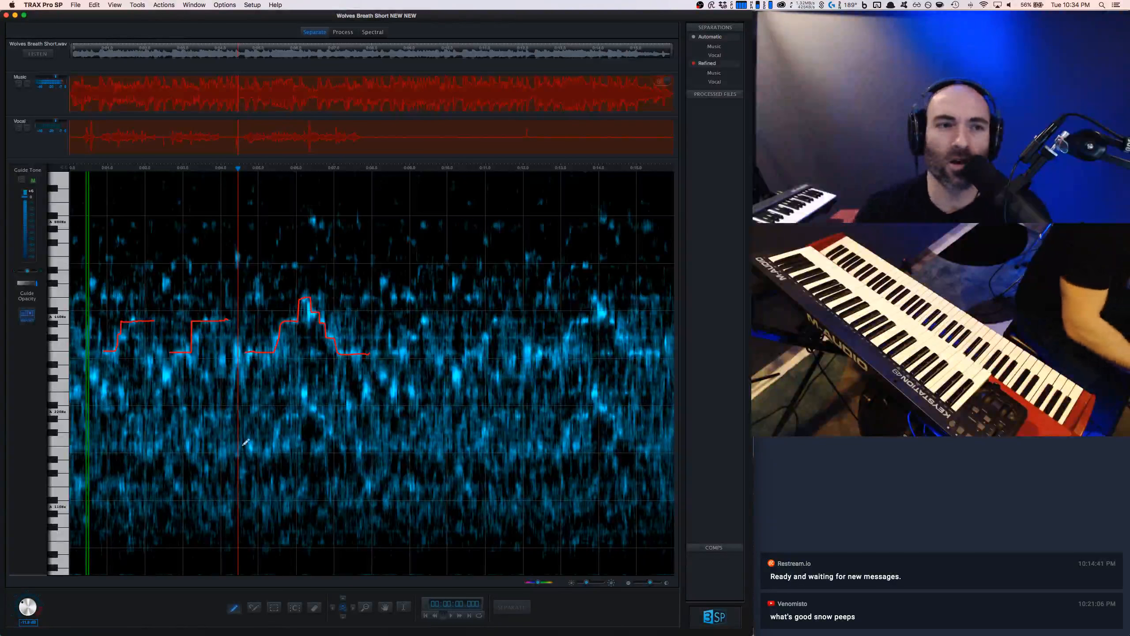
pyautogui.click(94, 322)
pyautogui.press('space')
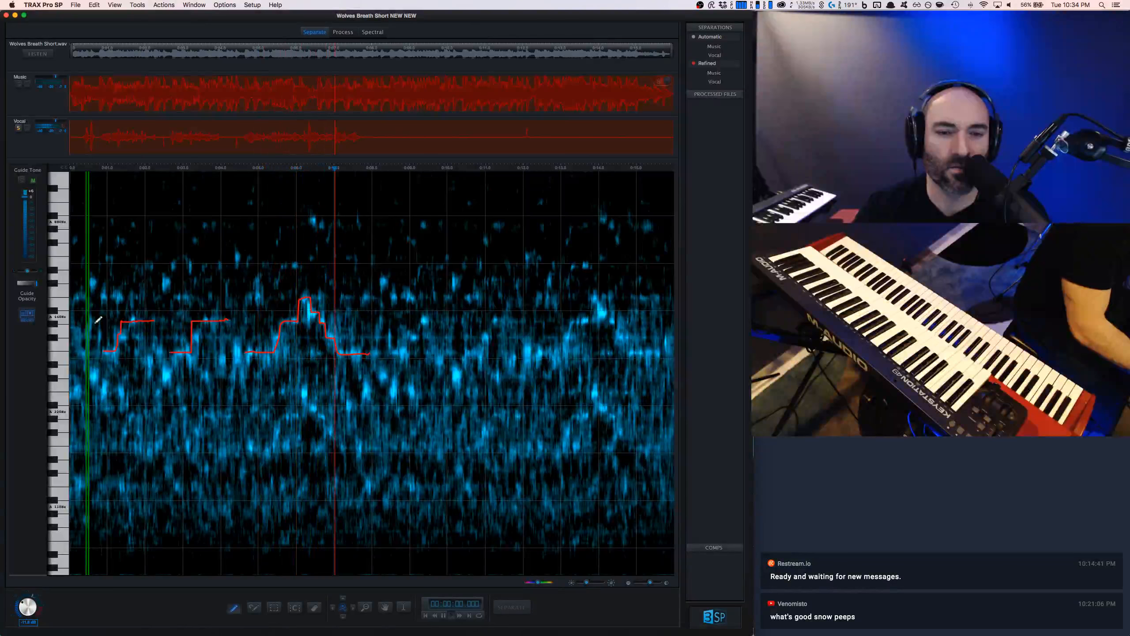
pyautogui.press('space')
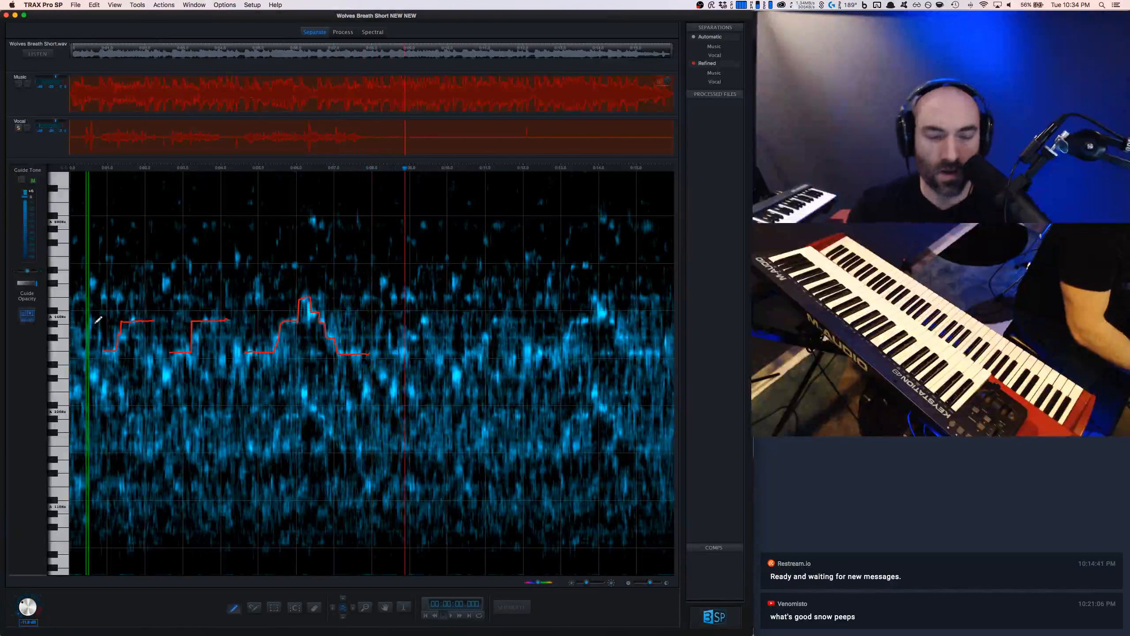
# Step: Switch back to the Automatic separation and play its vocal from the beginning for comparison
pyautogui.click(693, 38)
pyautogui.click(80, 321)
pyautogui.press('space')
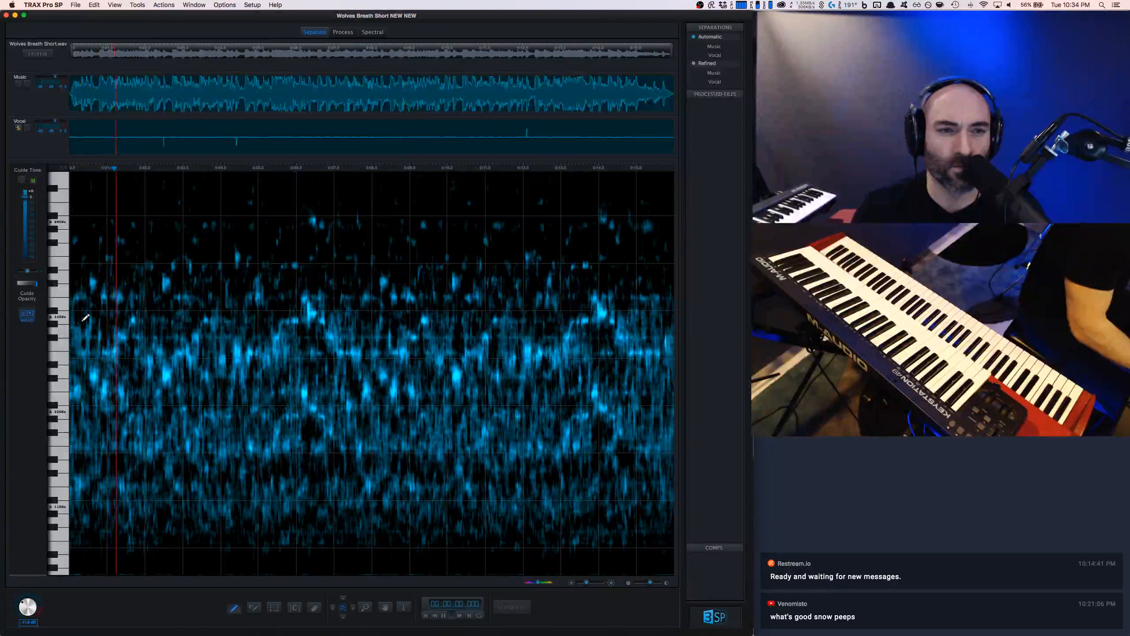
# Step: Switch to the Refined separation and play its soloed vocal from about 0.8 seconds to compare it with the Automatic one
pyautogui.press('space')
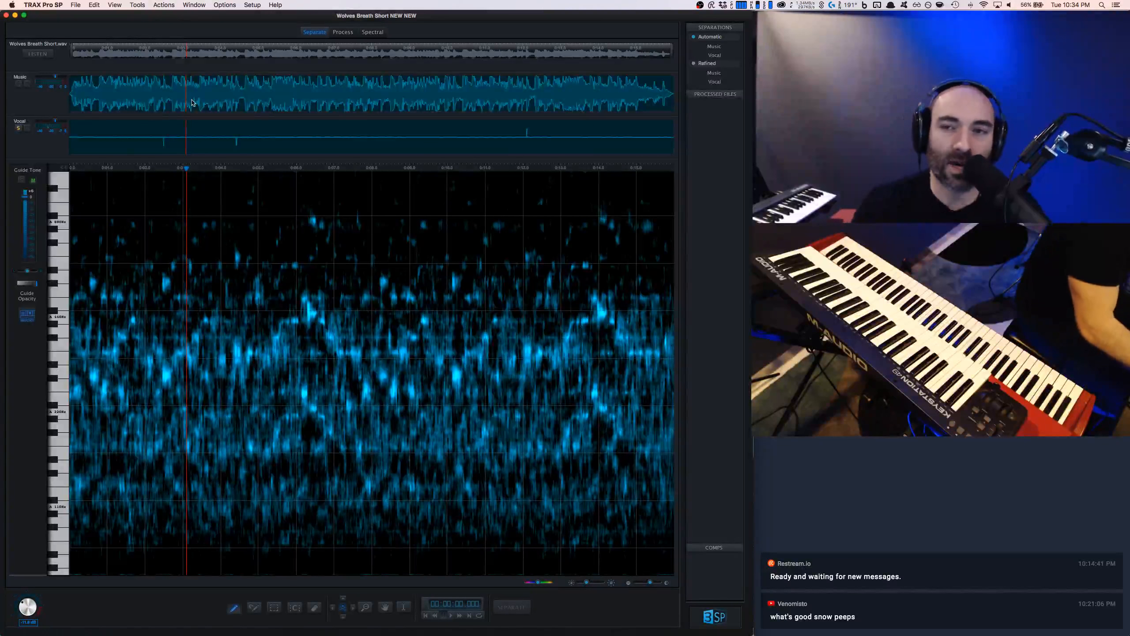
pyautogui.click(694, 63)
pyautogui.click(99, 347)
pyautogui.press('space')
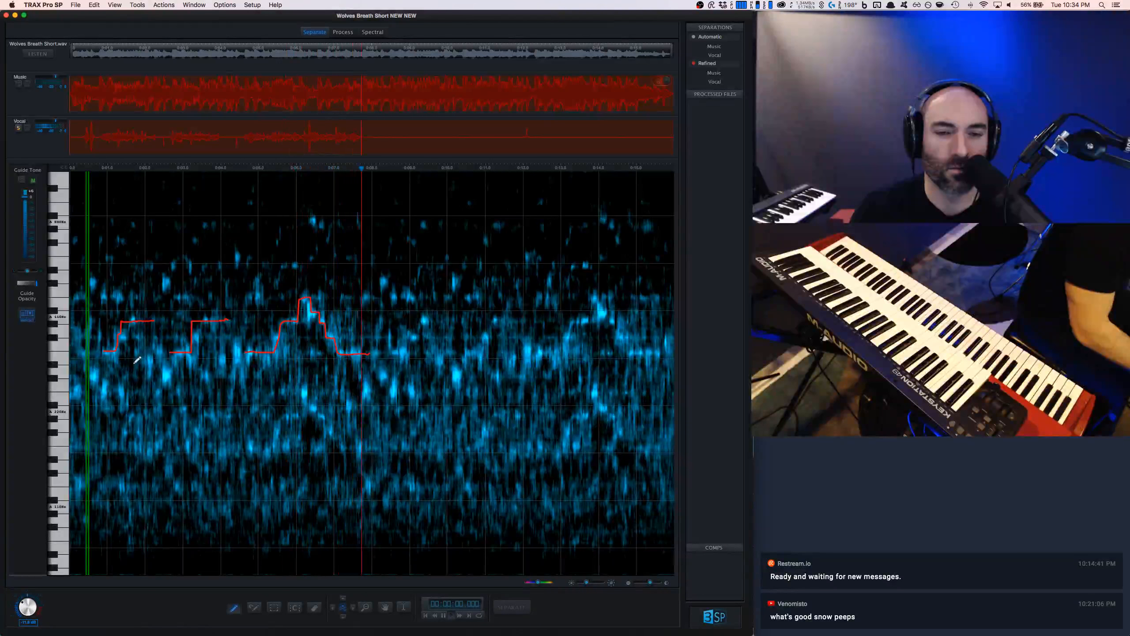
pyautogui.press('space')
pyautogui.press('space')
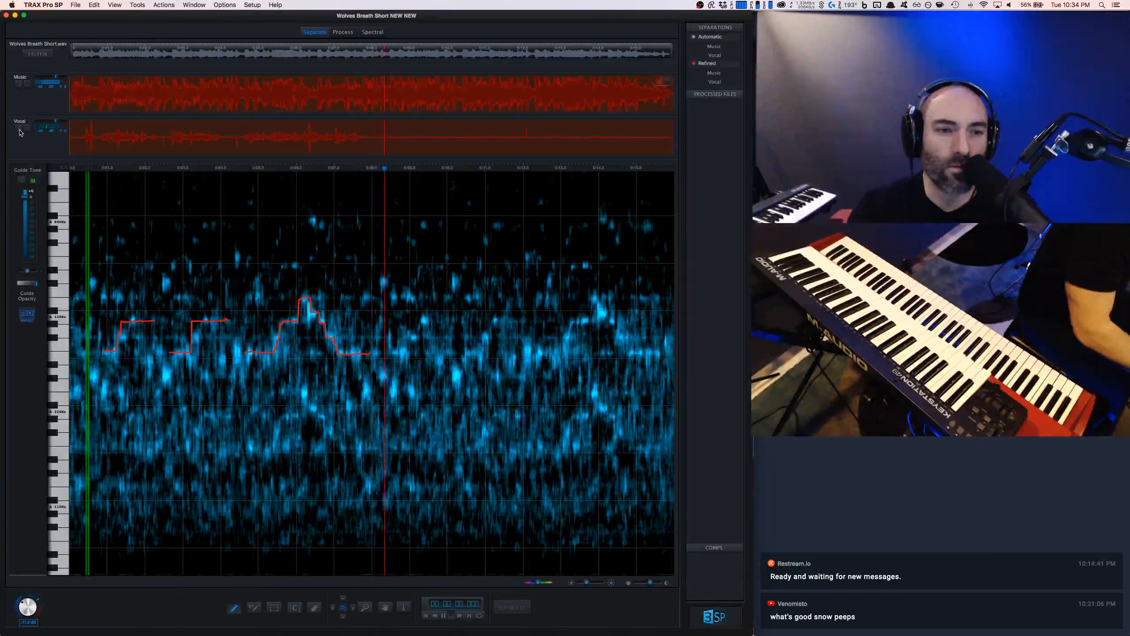
# Step: Replay the opening with the music included and extend the first phrase's lower guide note back to about 0.7 seconds
pyautogui.click(98, 342)
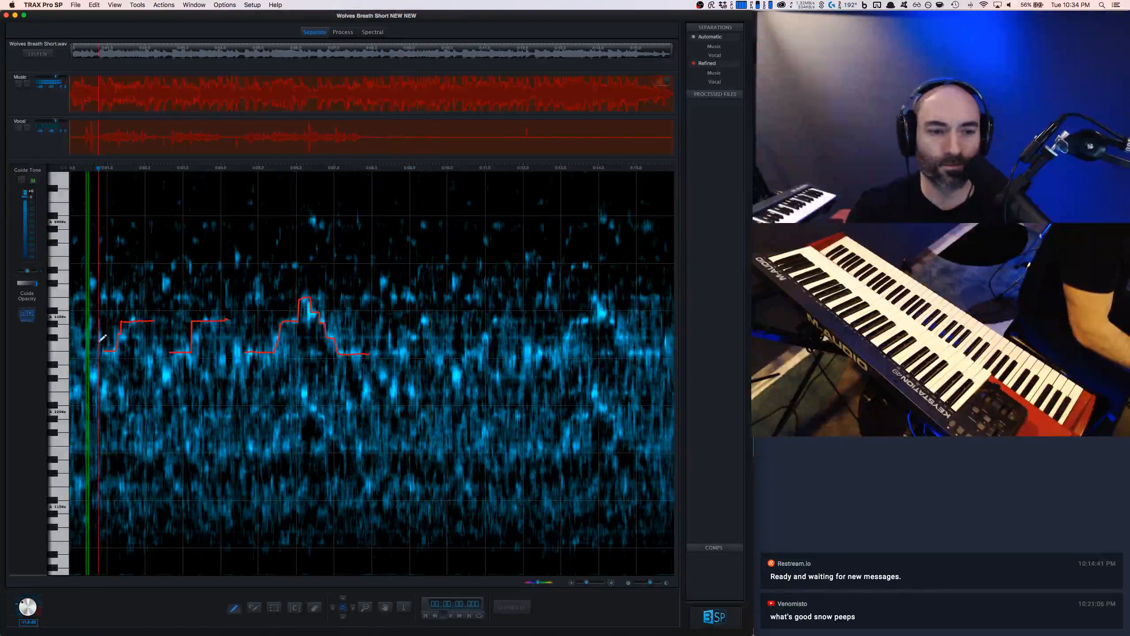
pyautogui.press('space')
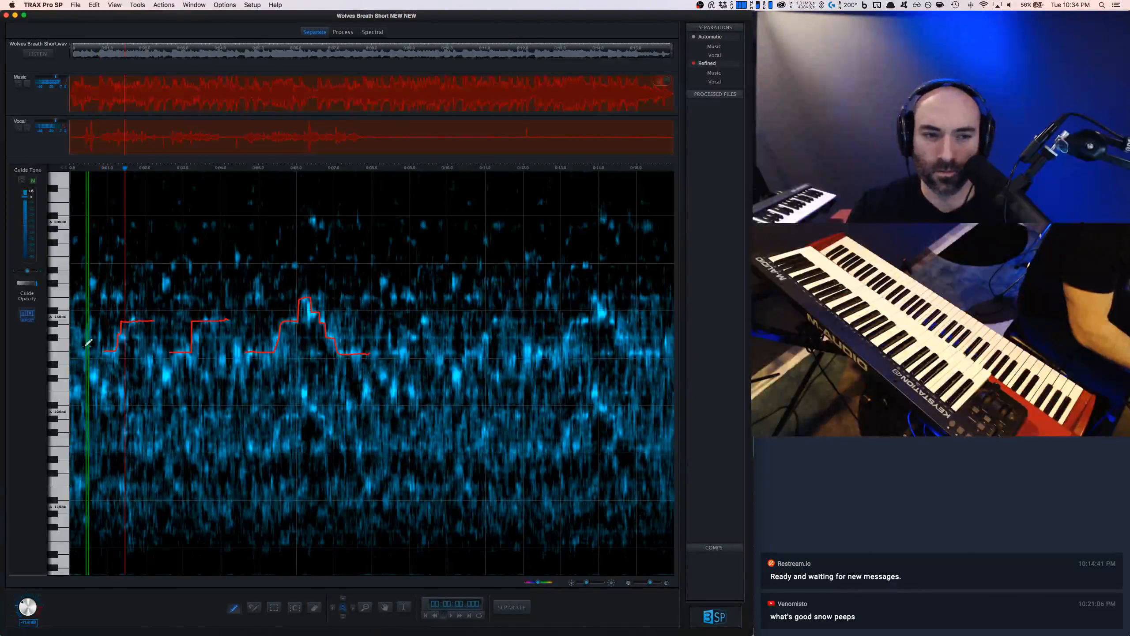
pyautogui.press('space')
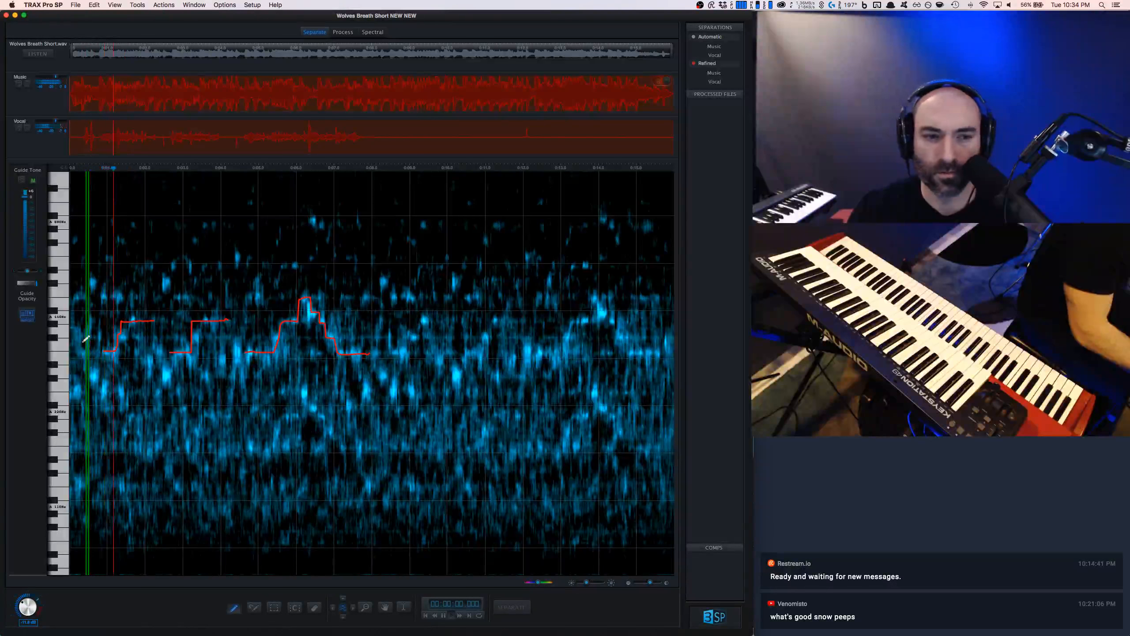
pyautogui.moveTo(96, 351); pyautogui.dragTo(102, 351)
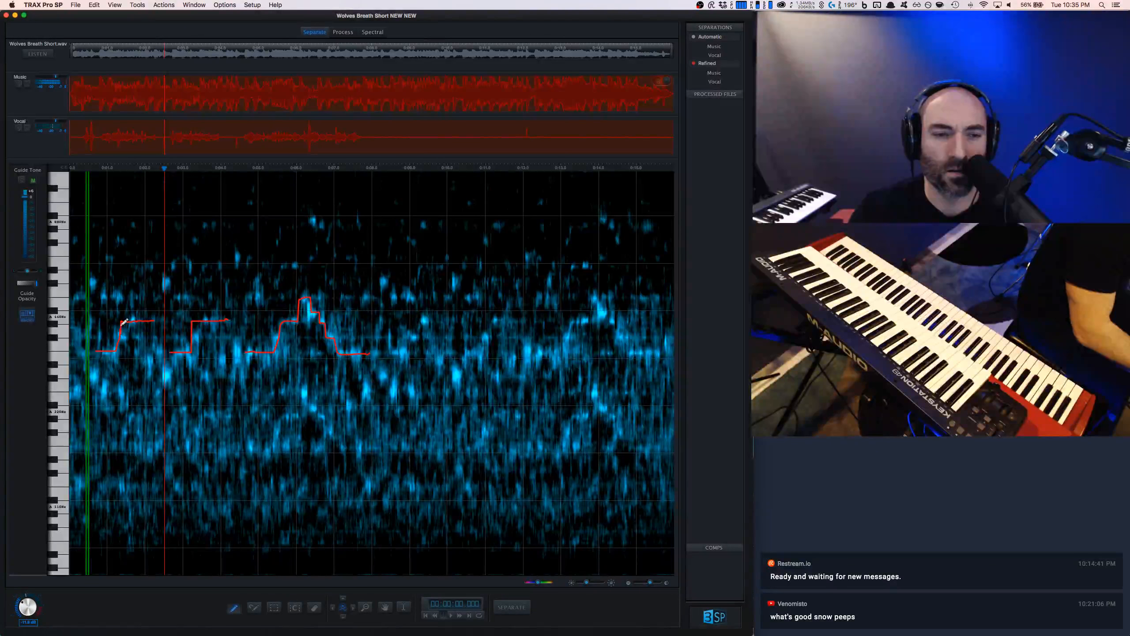
pyautogui.press('space')
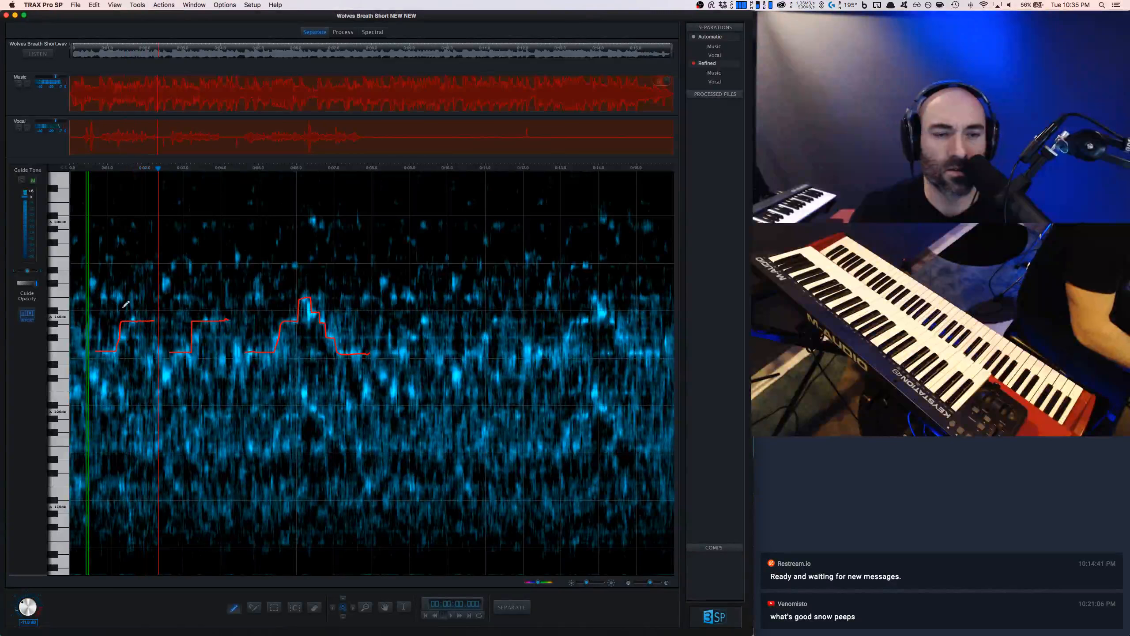
# Step: Solo the vocal track and replay the refined vocal from the first phrase through the end of the third
pyautogui.click(94, 307)
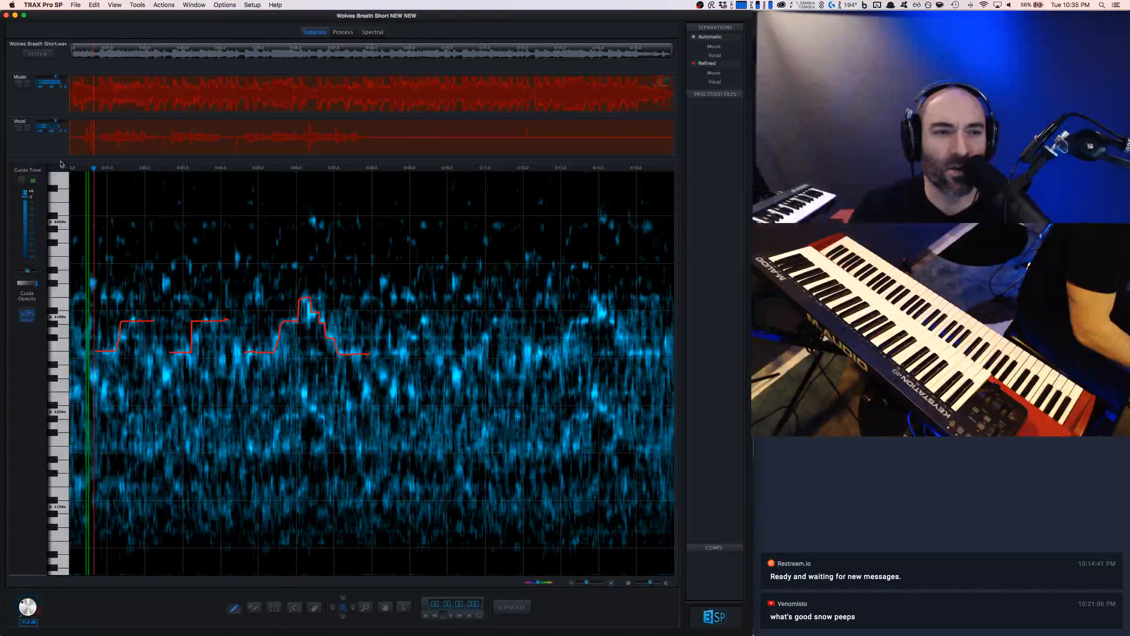
pyautogui.click(18, 128)
pyautogui.press('space')
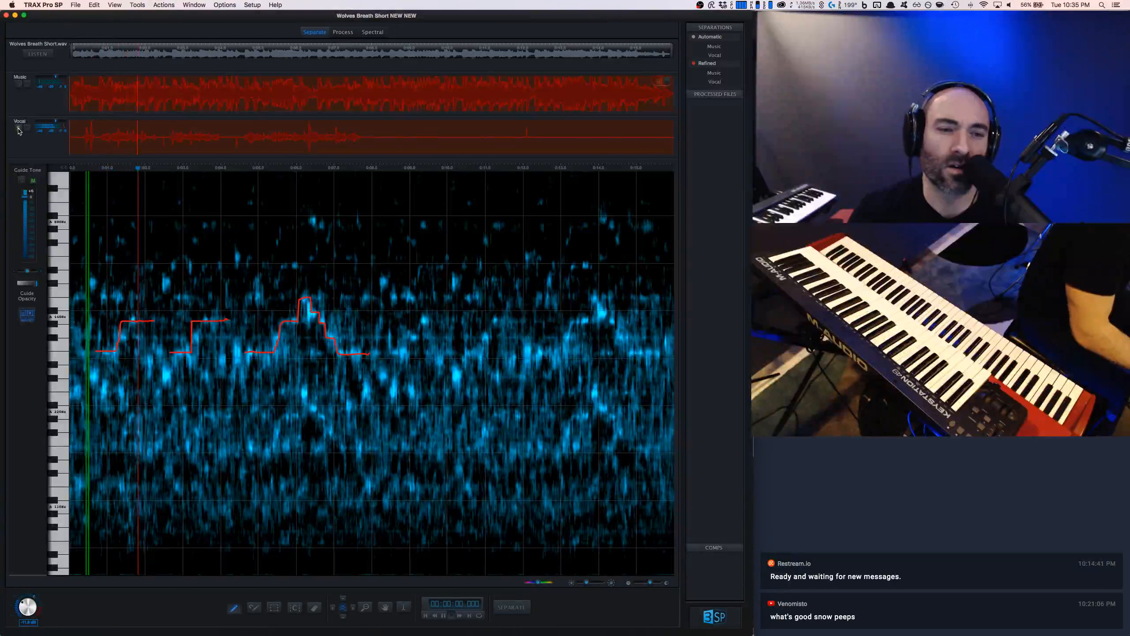
pyautogui.press('space')
pyautogui.press('space')
pyautogui.press('space')
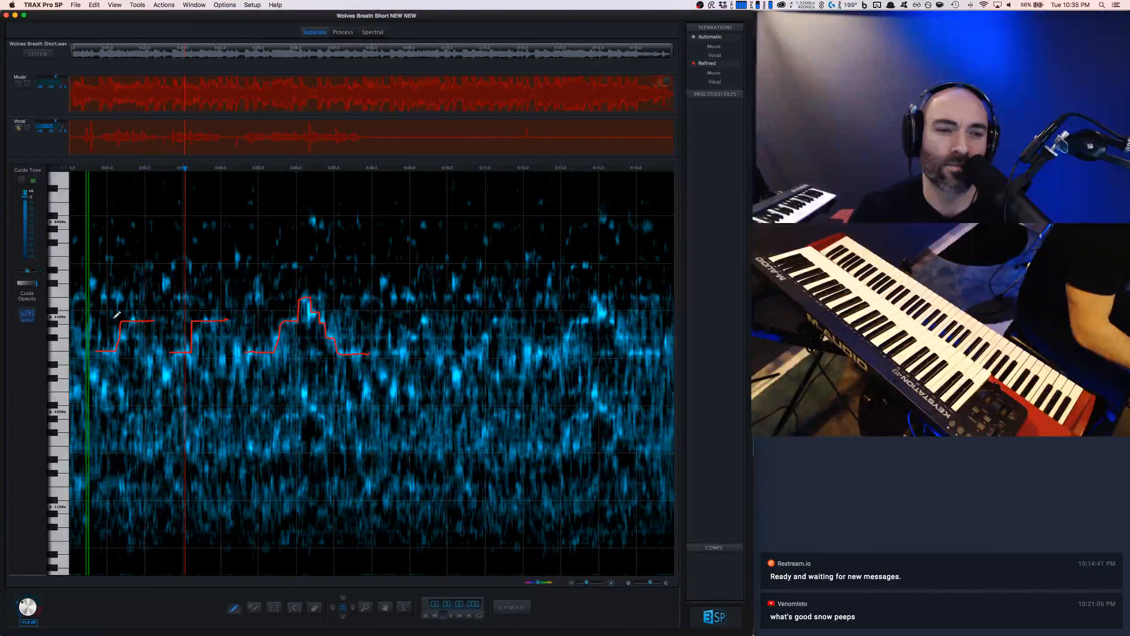
pyautogui.press('space')
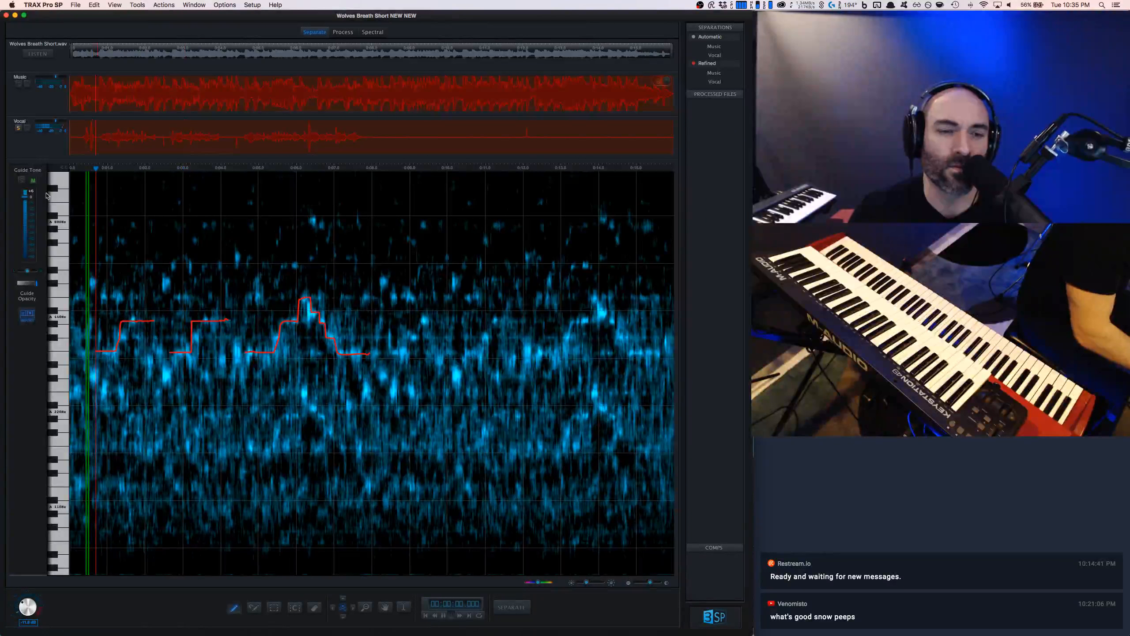
pyautogui.press('space')
pyautogui.press('space')
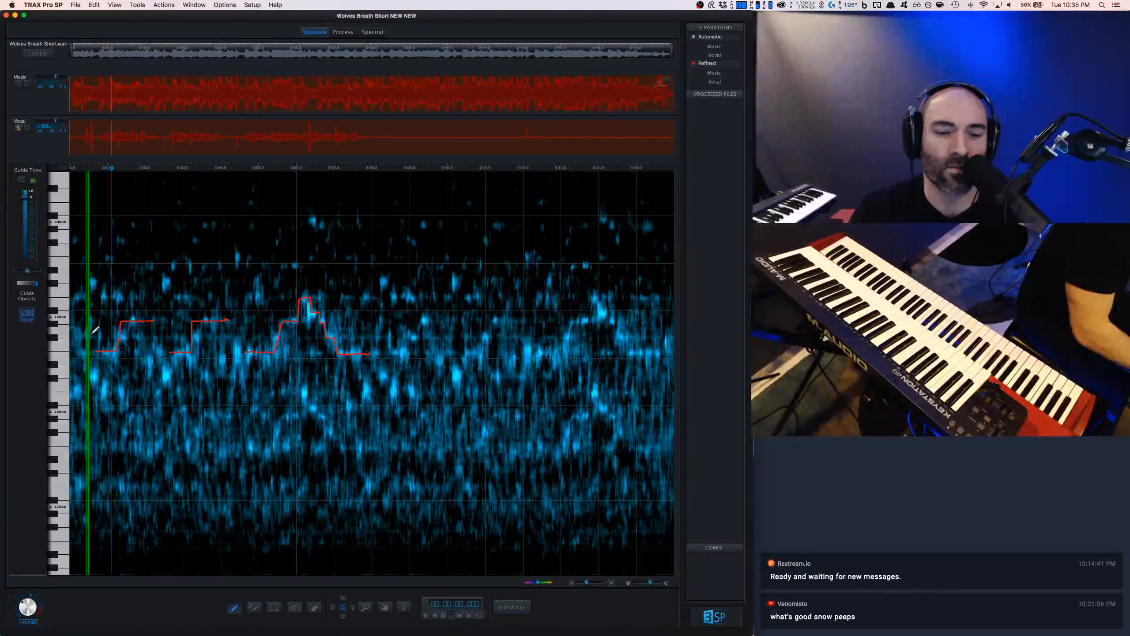
pyautogui.press('space')
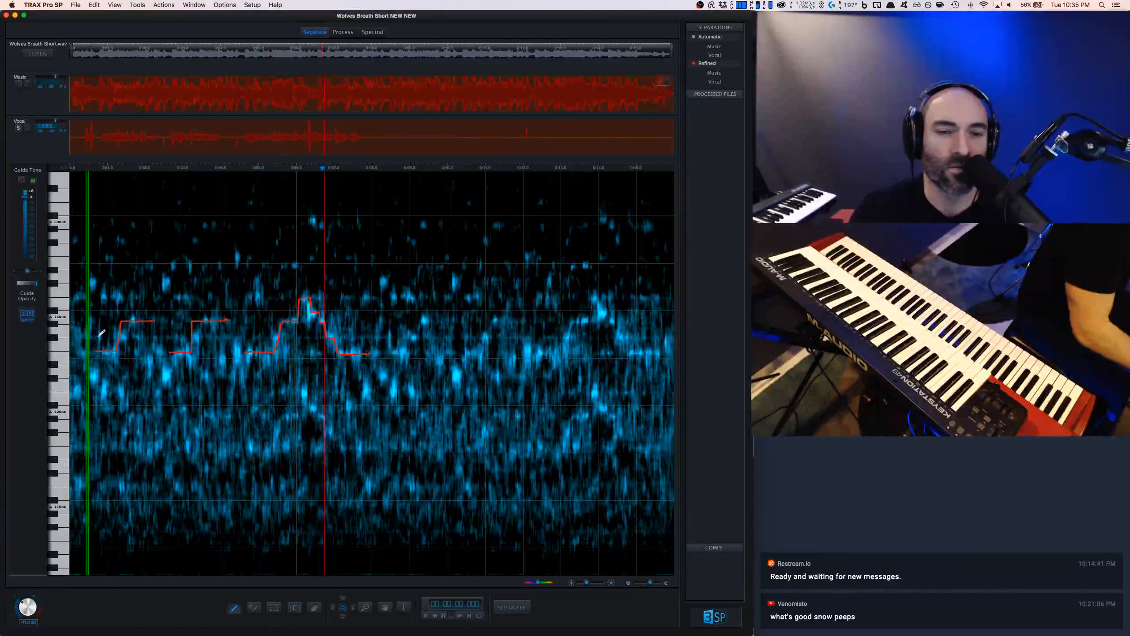
pyautogui.press('space')
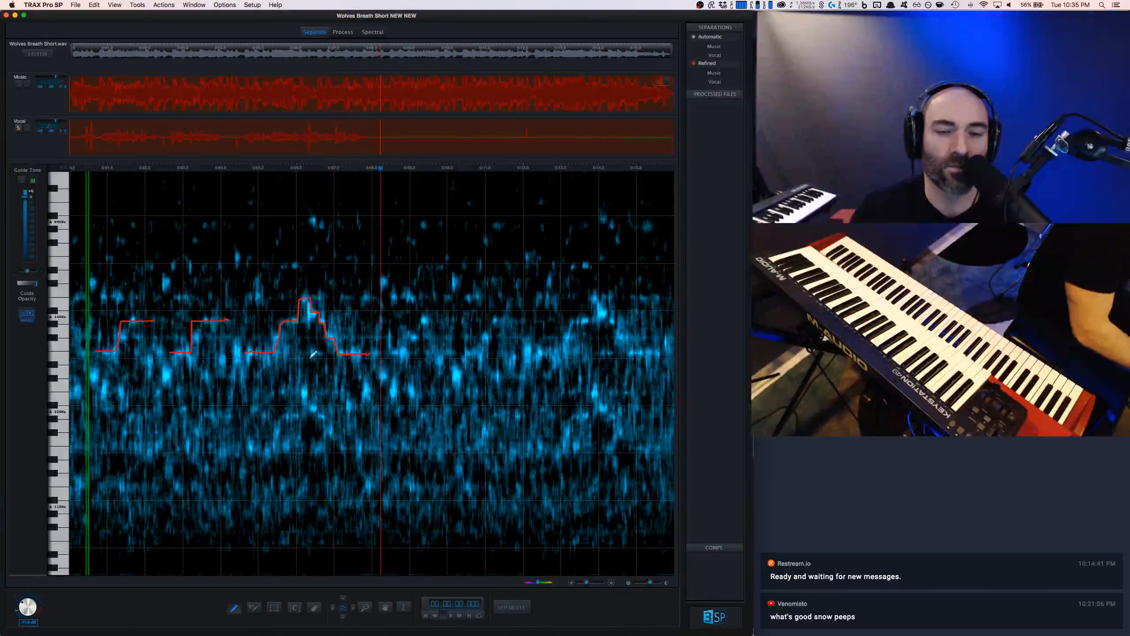
pyautogui.click(352, 168)
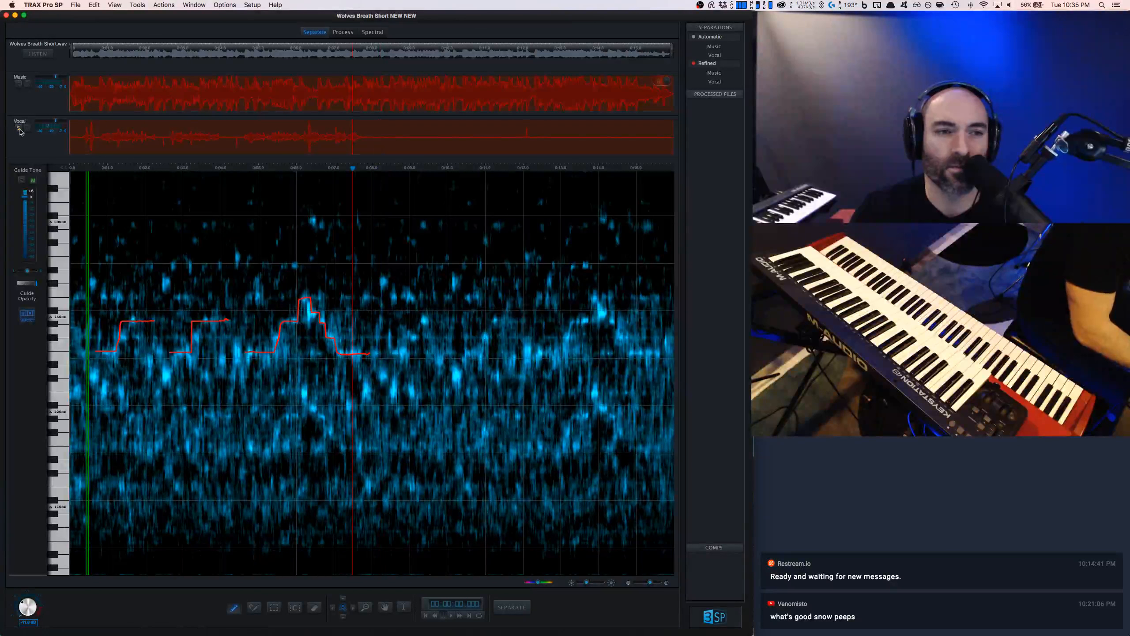
pyautogui.press('space')
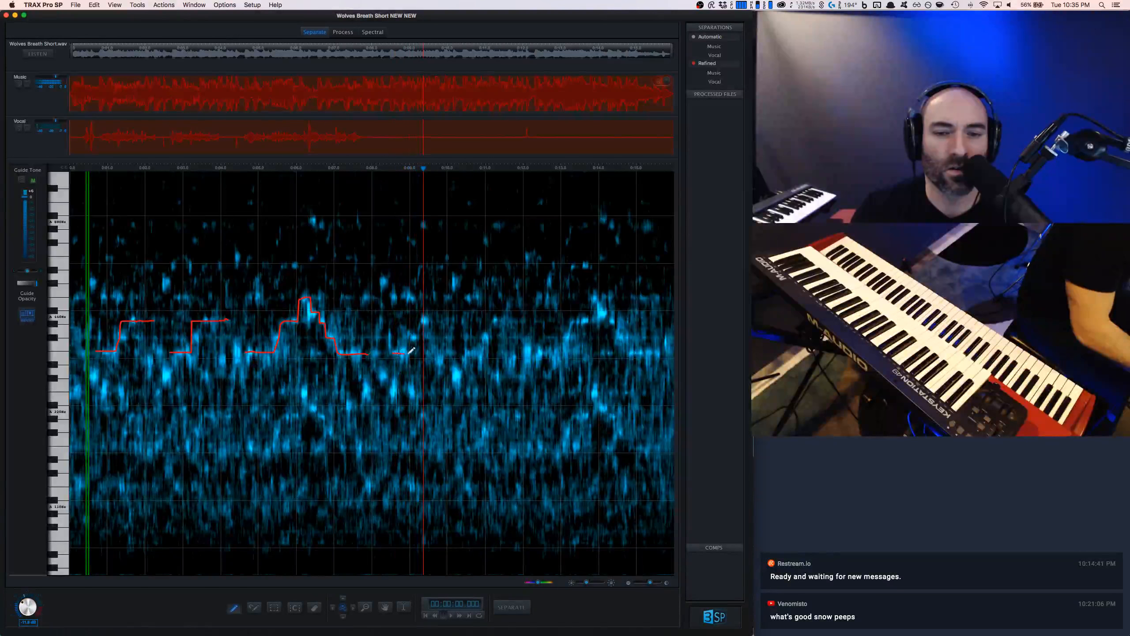
pyautogui.moveTo(410, 351); pyautogui.dragTo(419, 311)
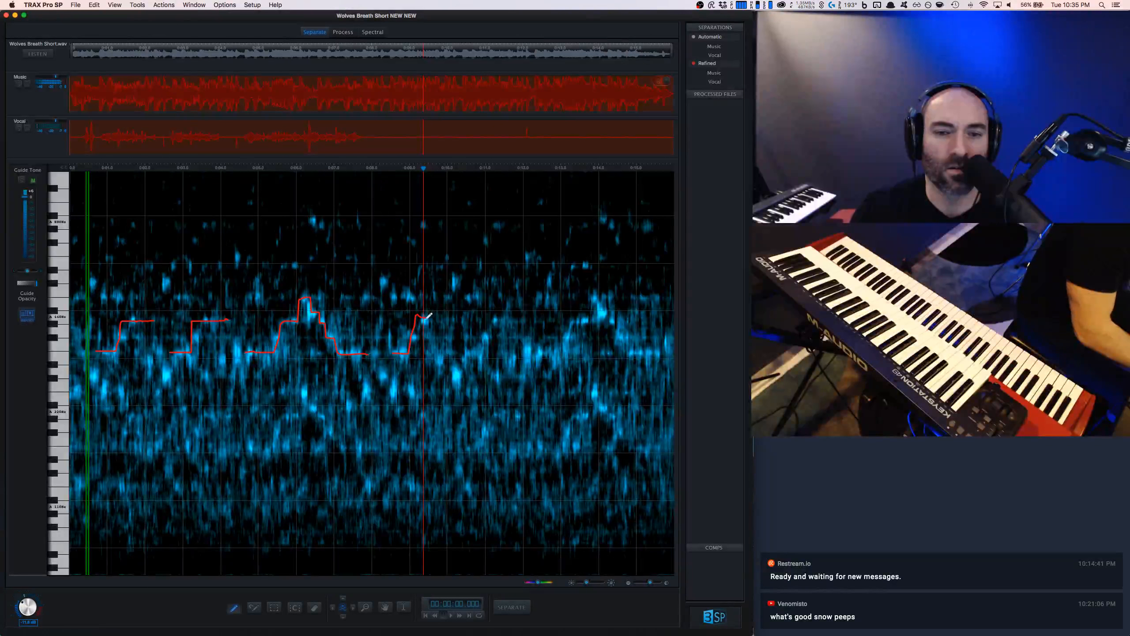
pyautogui.press('super+z')
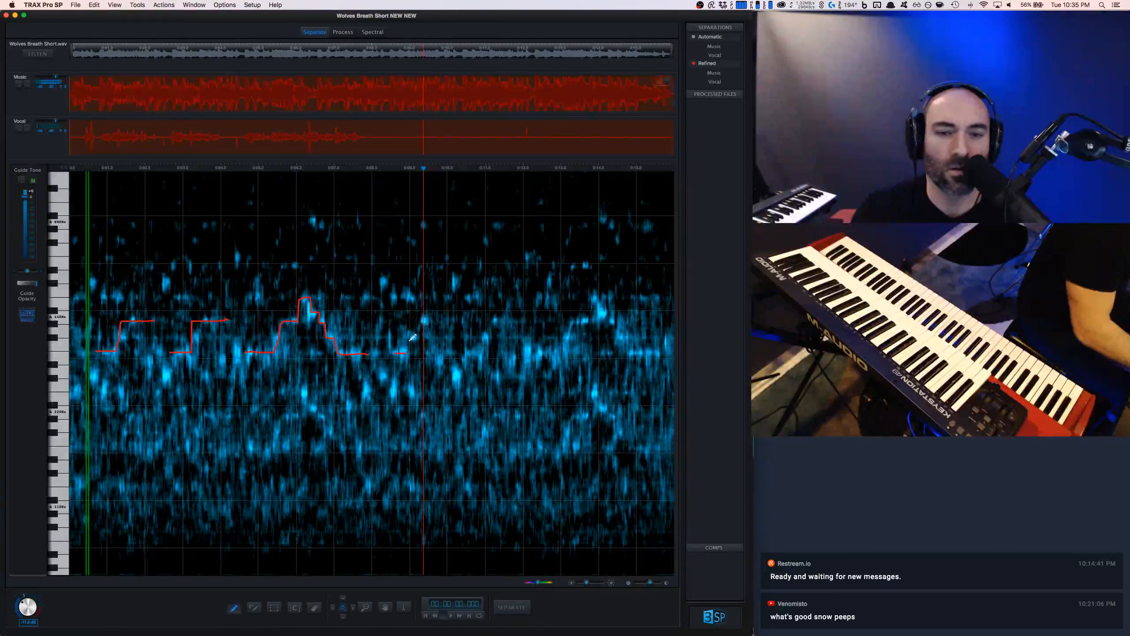
pyautogui.moveTo(413, 337); pyautogui.dragTo(423, 319)
# Step: Draw the fourth phrase's guide from about 8.6 to 9.4 seconds and the fifth's from about 10.5 to 11.6 seconds, each rising to the upper note
pyautogui.press('space')
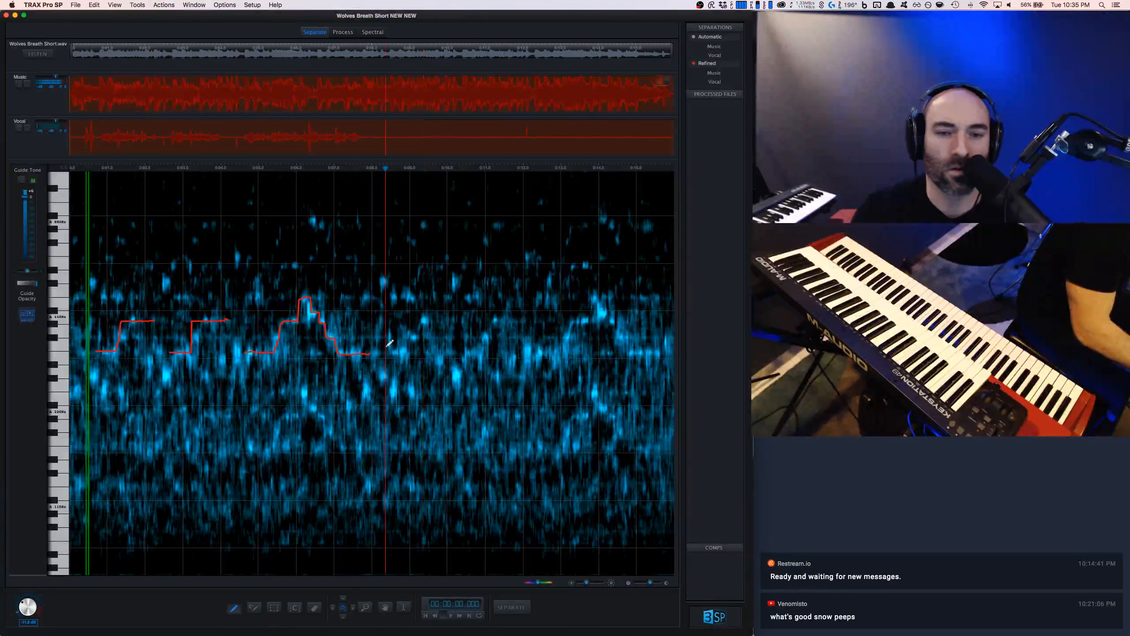
pyautogui.press('space')
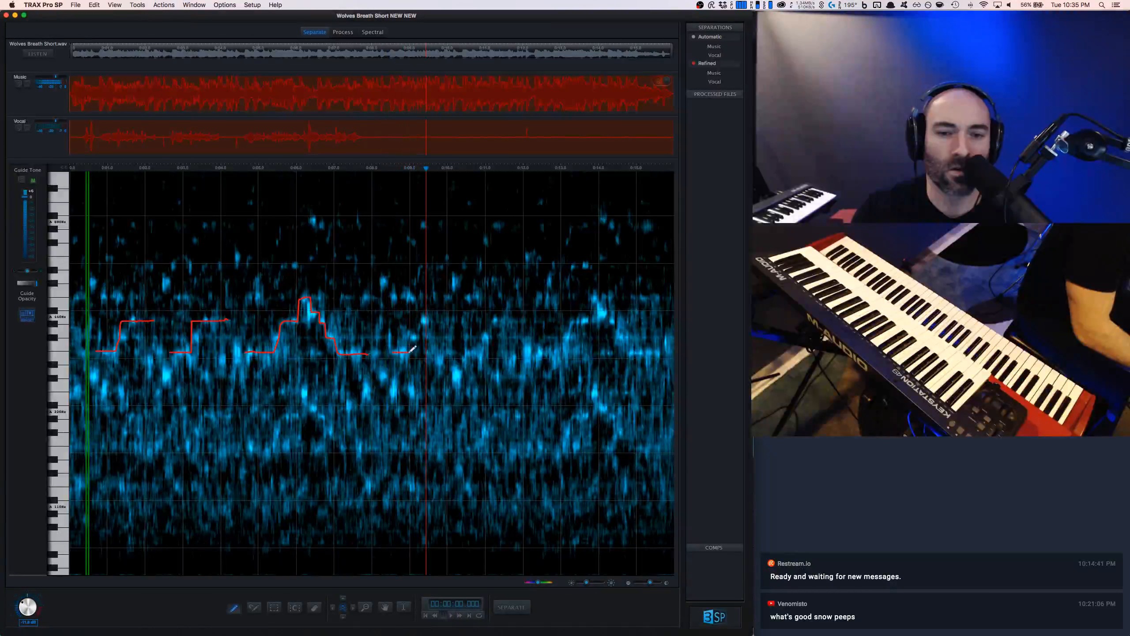
pyautogui.moveTo(409, 352); pyautogui.dragTo(411, 347)
pyautogui.moveTo(420, 320); pyautogui.dragTo(427, 318)
pyautogui.press('space')
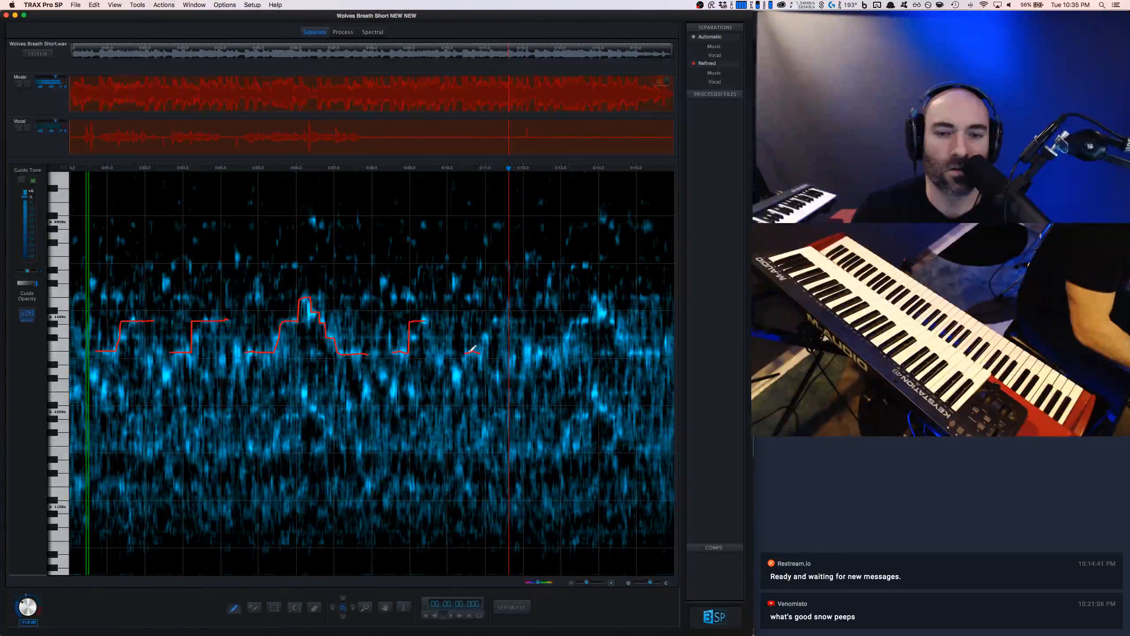
pyautogui.moveTo(472, 350); pyautogui.dragTo(510, 315)
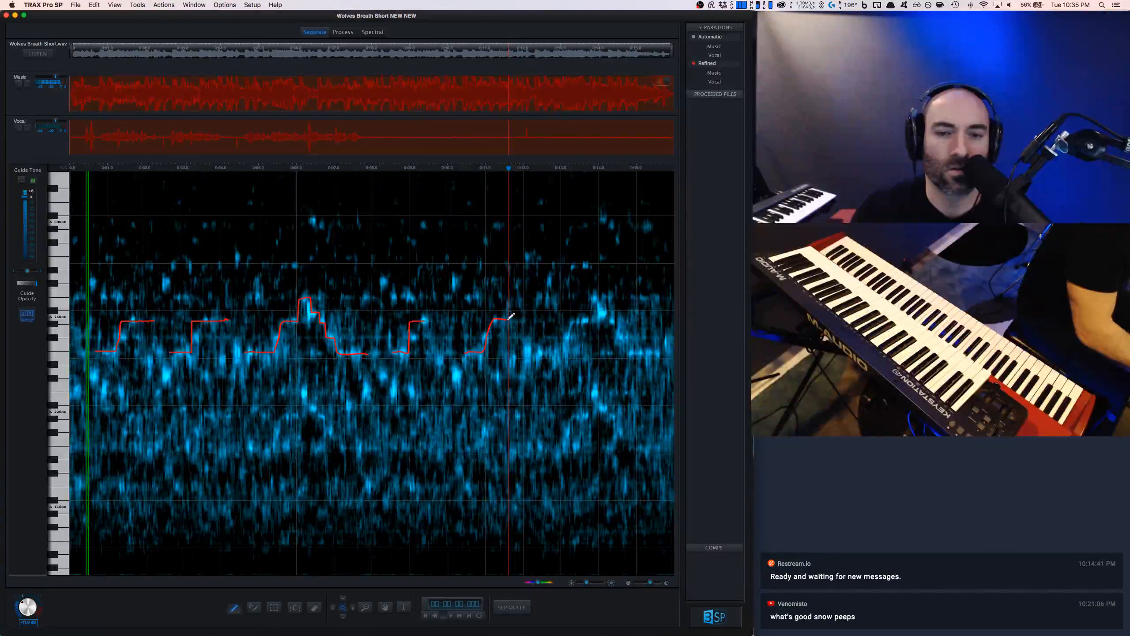
# Step: Audition the sixth phrase, draw its lower guide note from about 12.3 seconds, and erase the tail back to about 12.8 seconds
pyautogui.press('space')
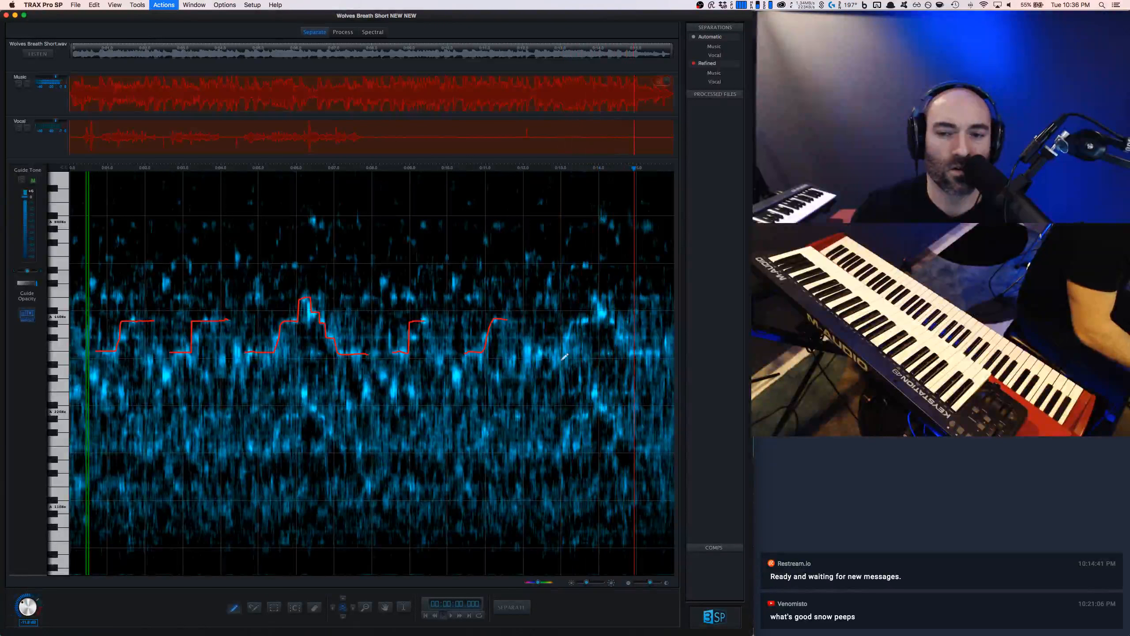
pyautogui.press('space')
pyautogui.press('space')
pyautogui.press('space')
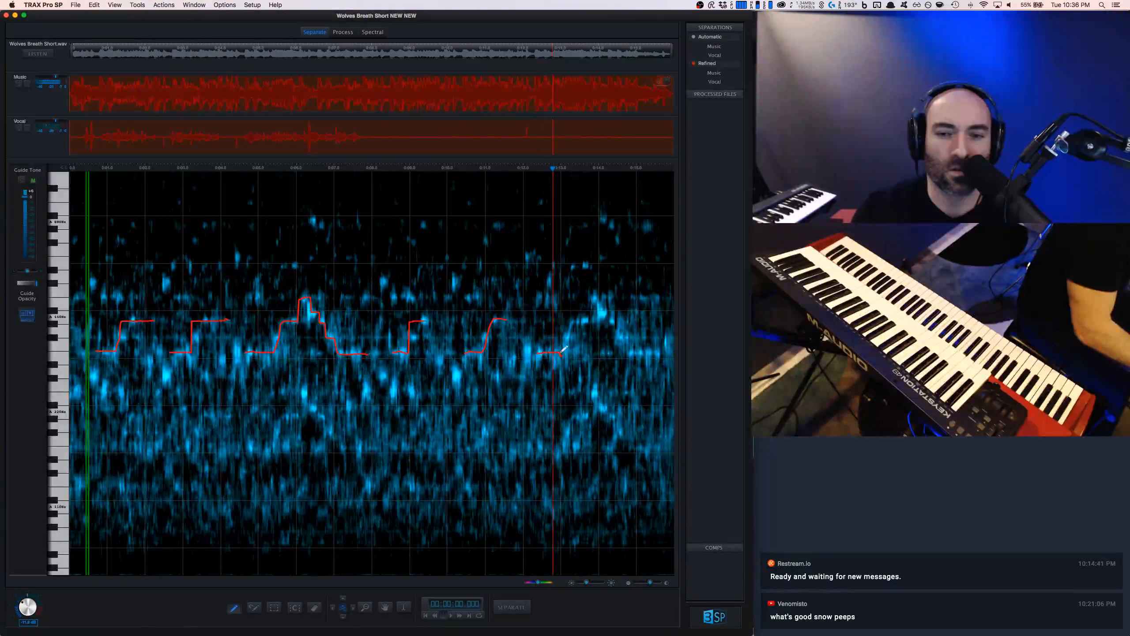
pyautogui.press('space')
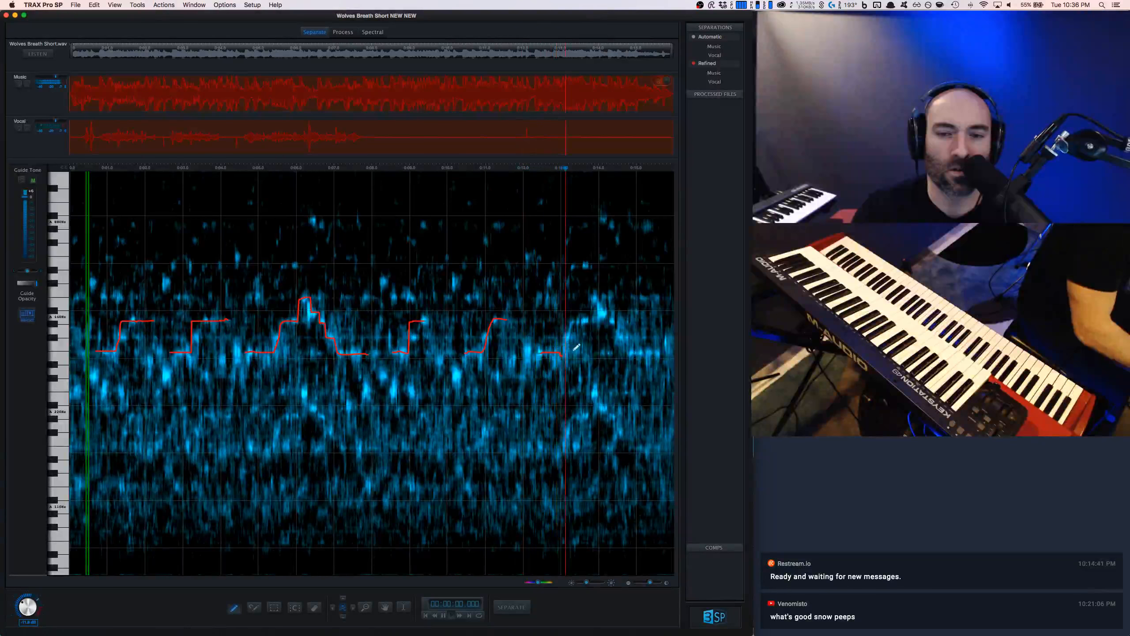
pyautogui.press('space')
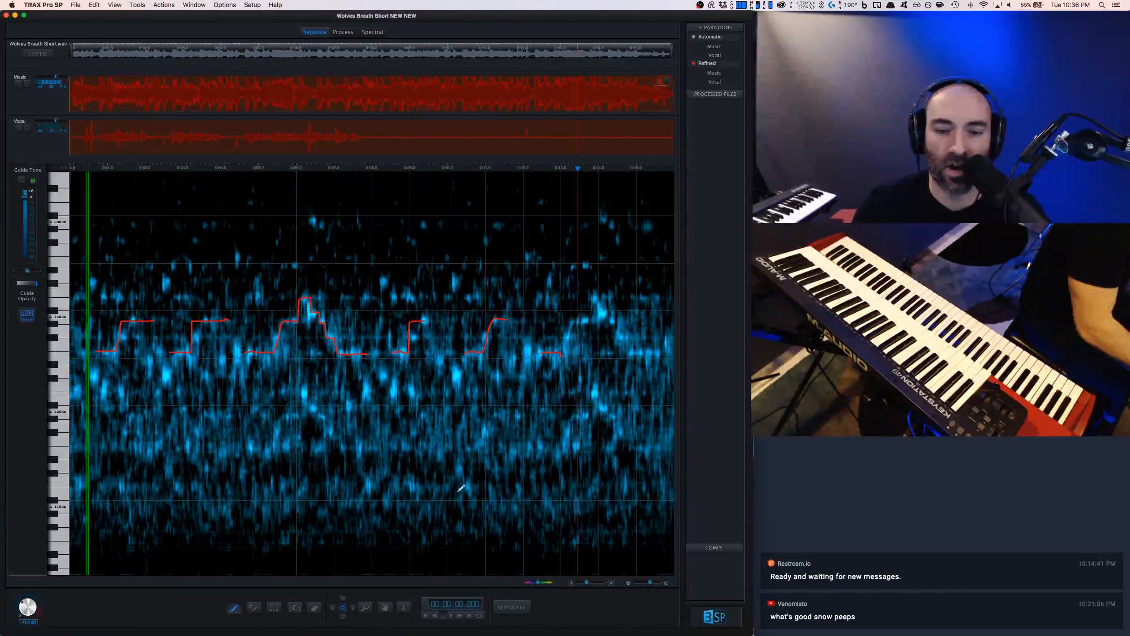
pyautogui.press('e')
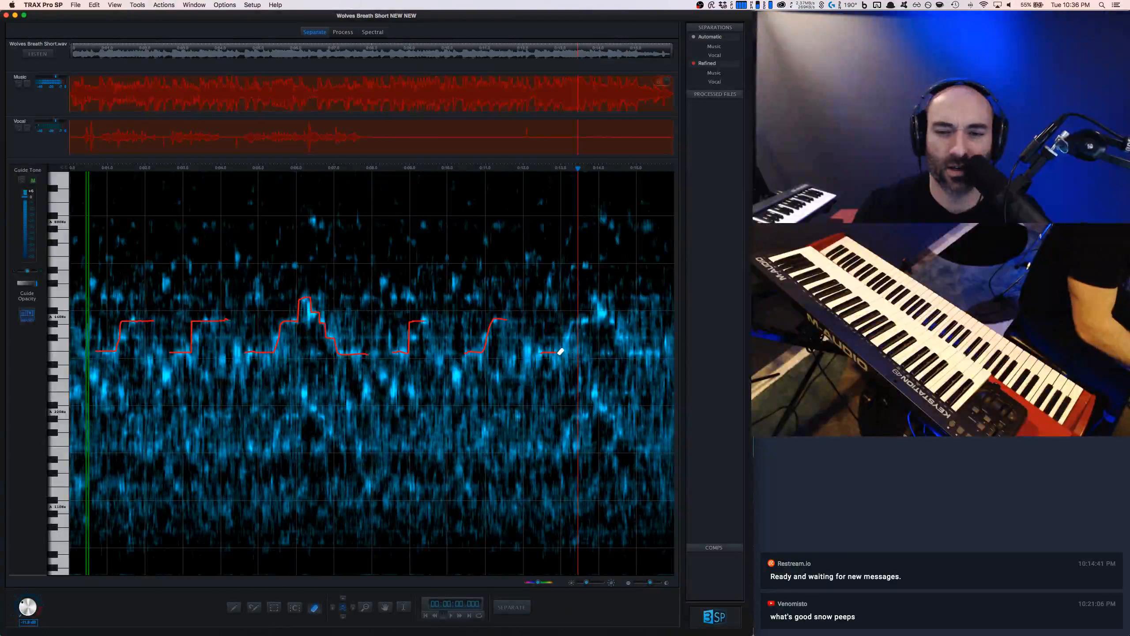
pyautogui.click(234, 607)
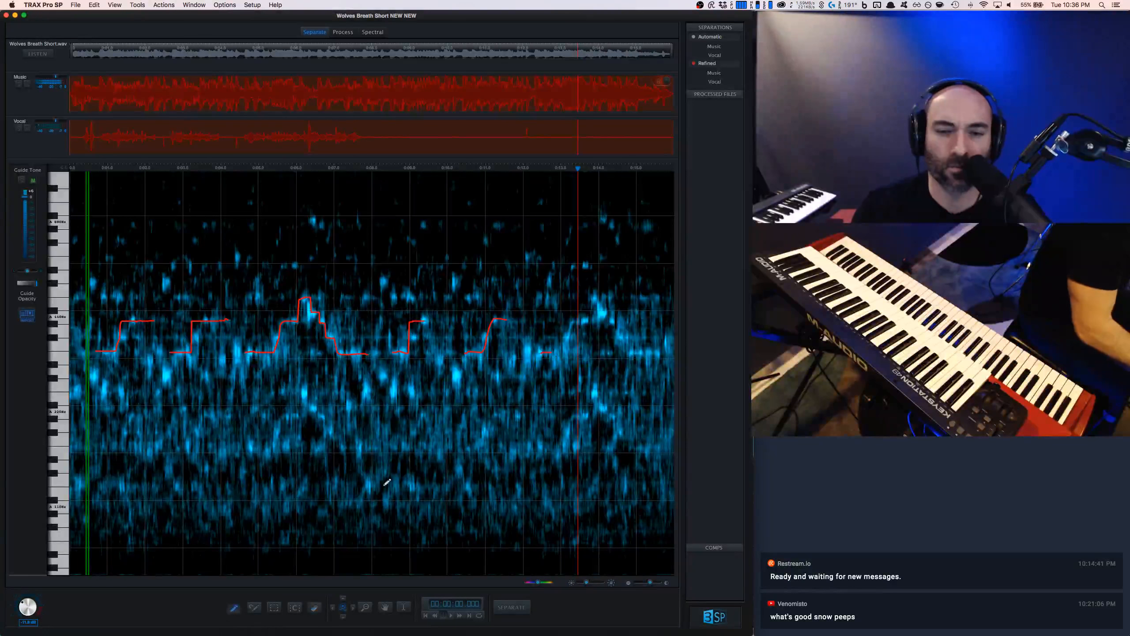
# Step: Draw the sixth phrase's upper note, its peak at about 14 seconds, and a stepped descent to the lower note ending at about 15.6 seconds
pyautogui.press('space')
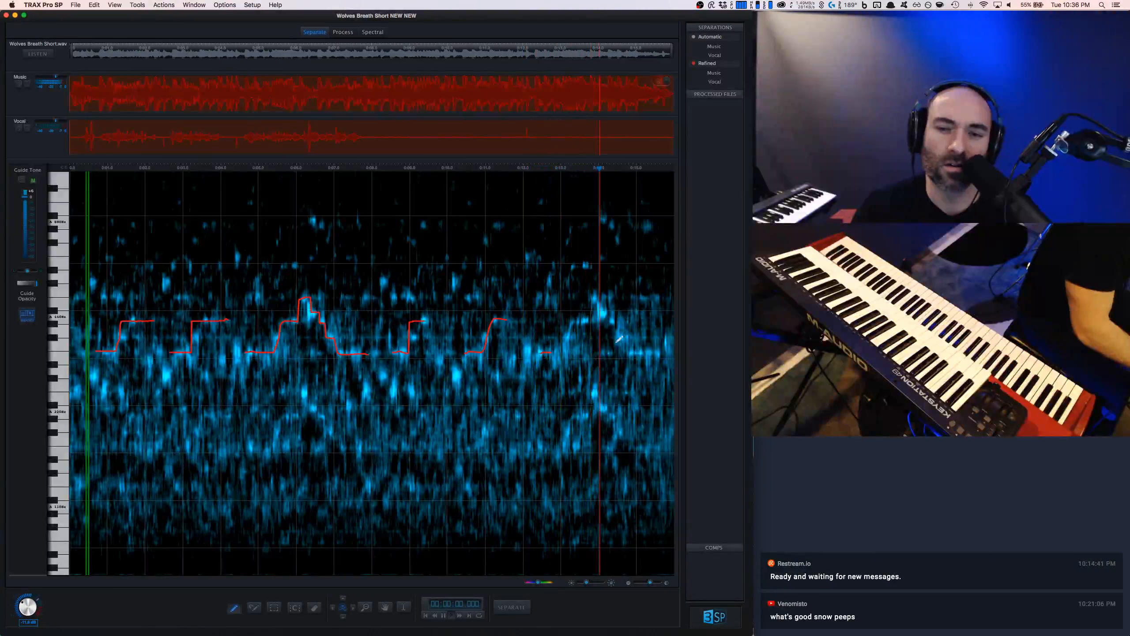
pyautogui.press('space')
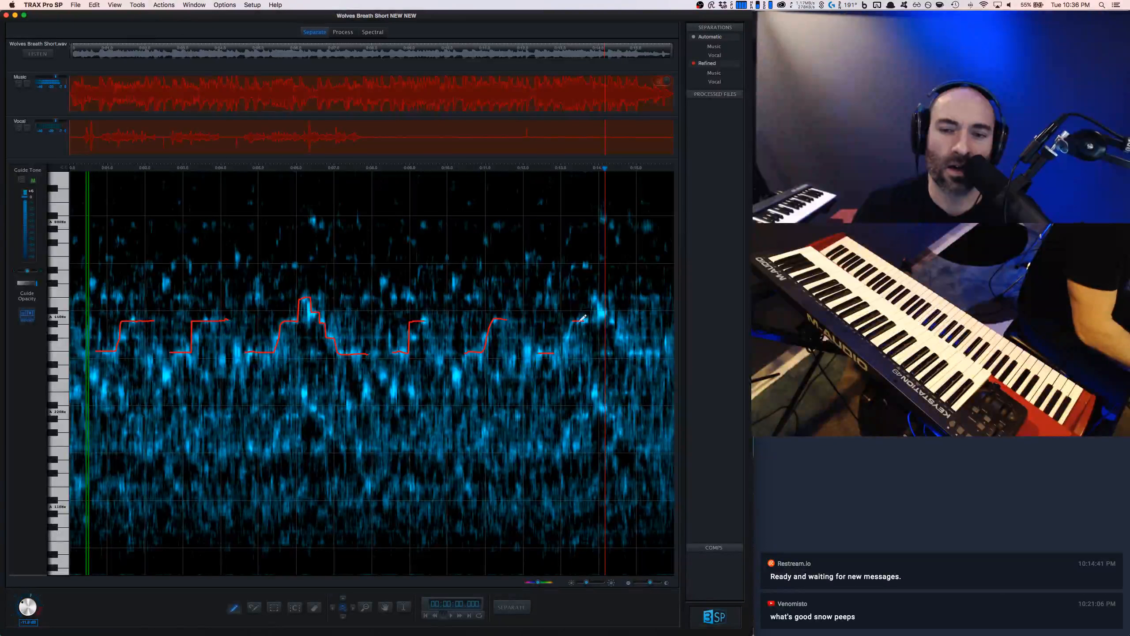
pyautogui.moveTo(605, 303)
pyautogui.mouseDown()
pyautogui.moveTo(621, 336)
pyautogui.moveTo(658, 352)
pyautogui.mouseUp()
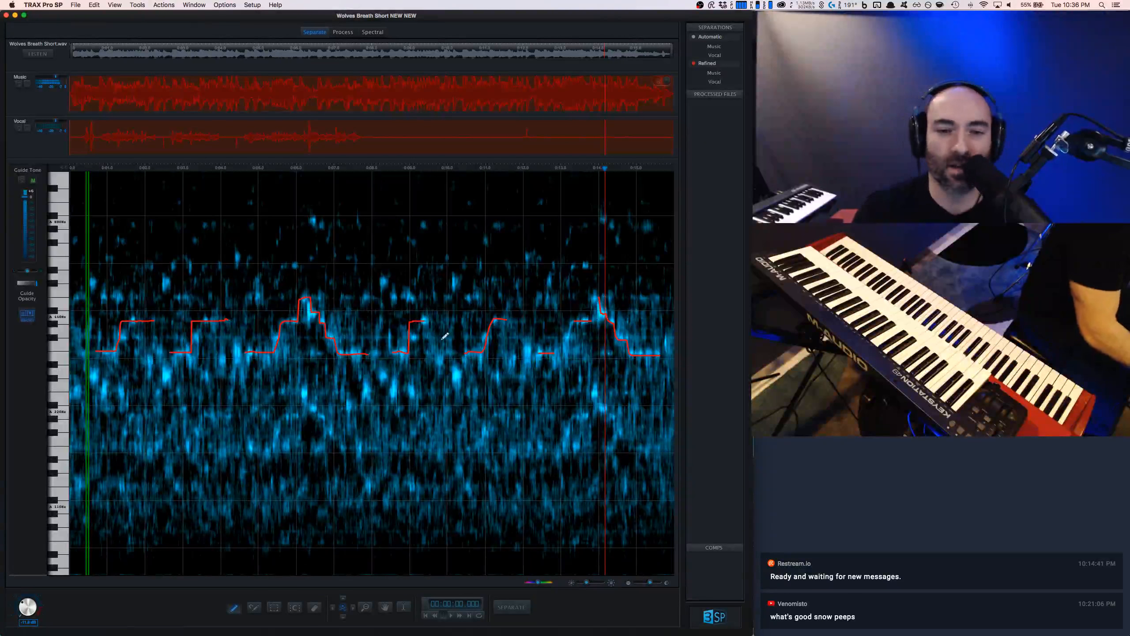
# Step: Replay the clip from about 9 seconds and run the separation with the extended pitch guide
pyautogui.press('space')
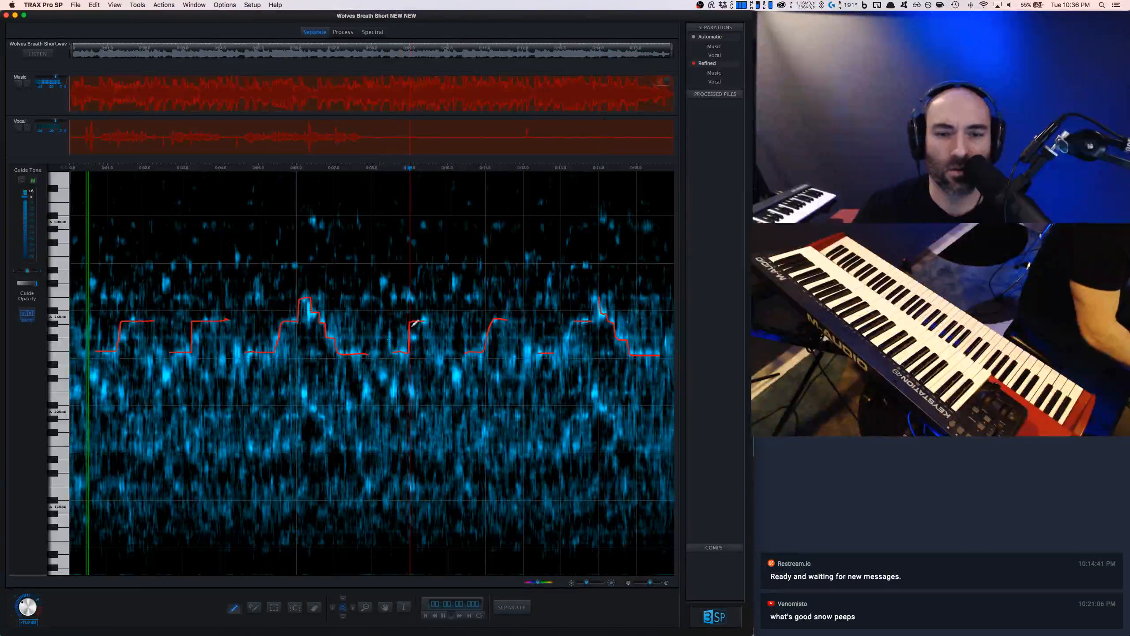
pyautogui.press('space')
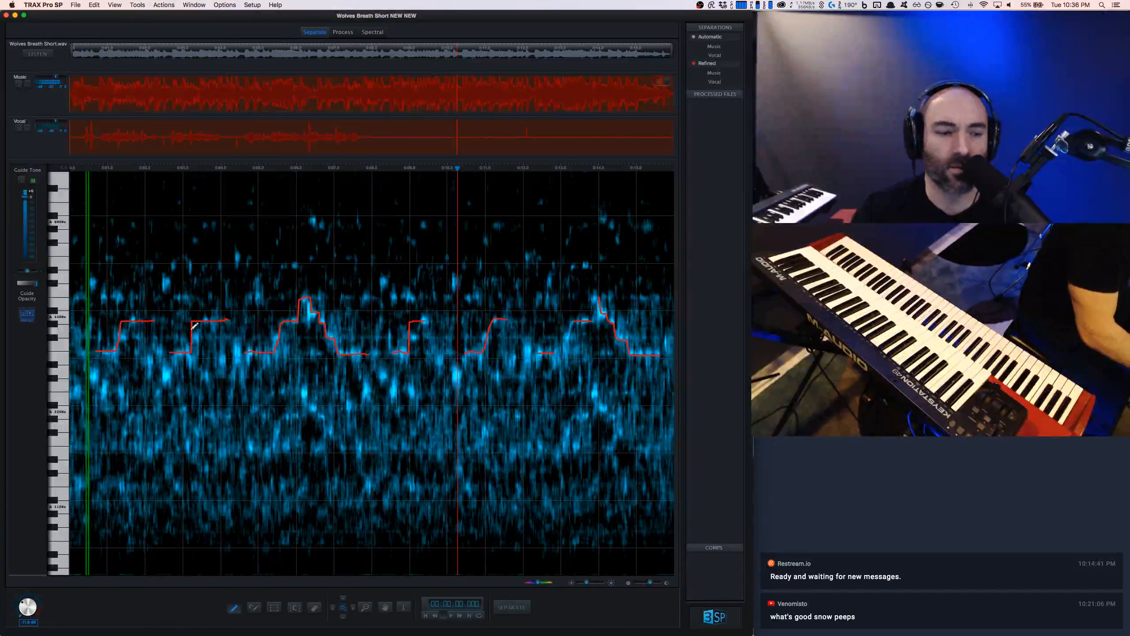
pyautogui.click(515, 611)
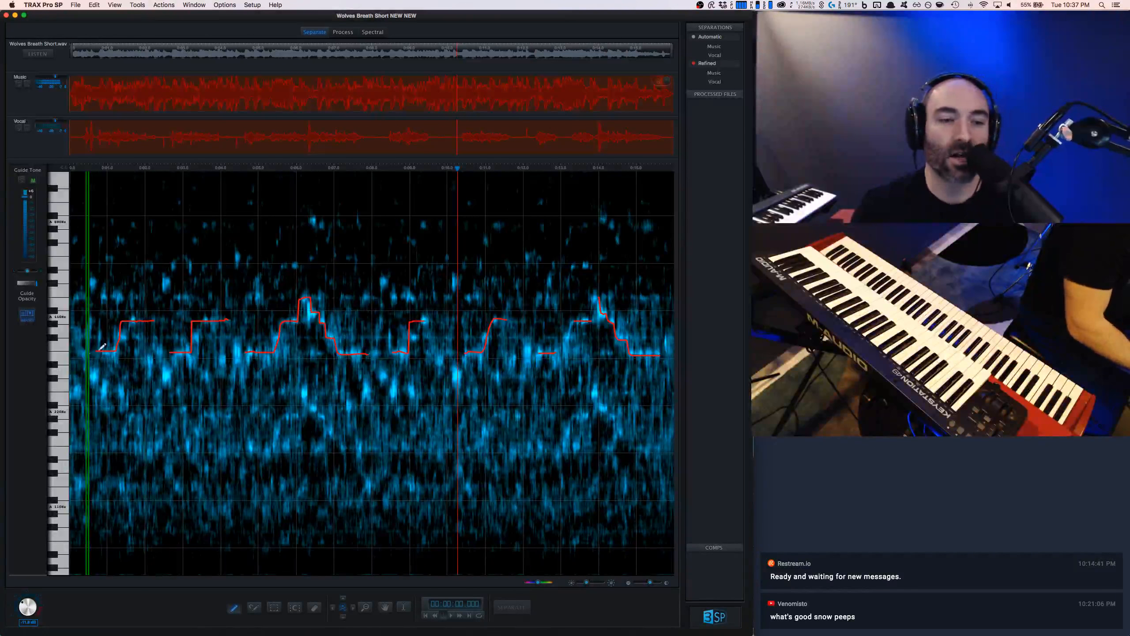
# Step: Erase the narrow green consonant region at about 0.5 seconds and return to the guide drawing tool
pyautogui.click(315, 607)
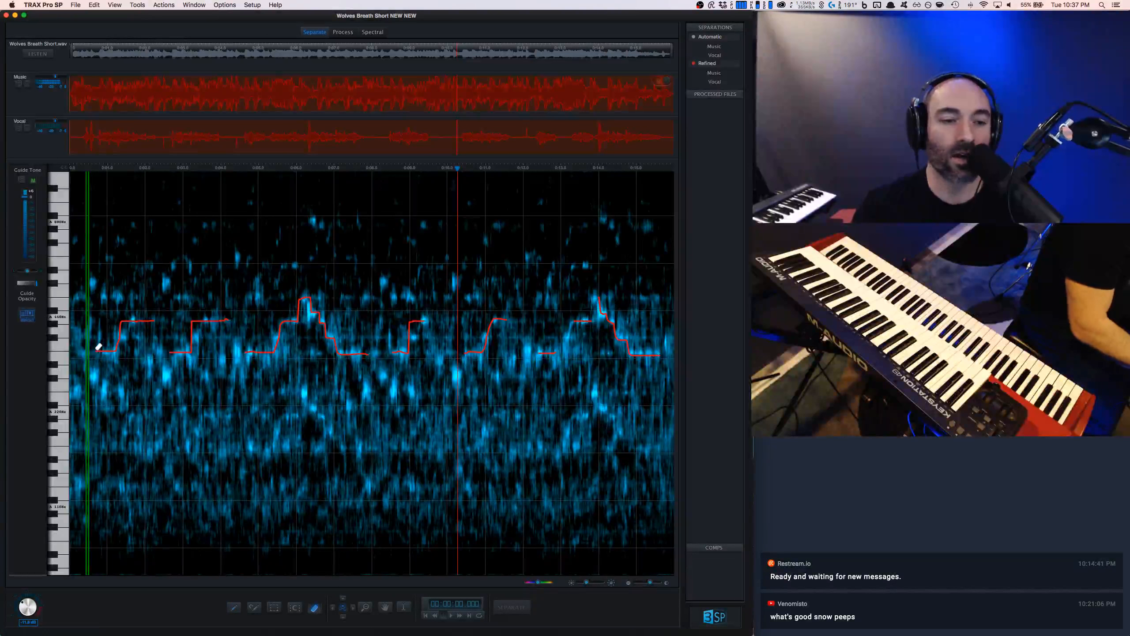
pyautogui.click(87, 349)
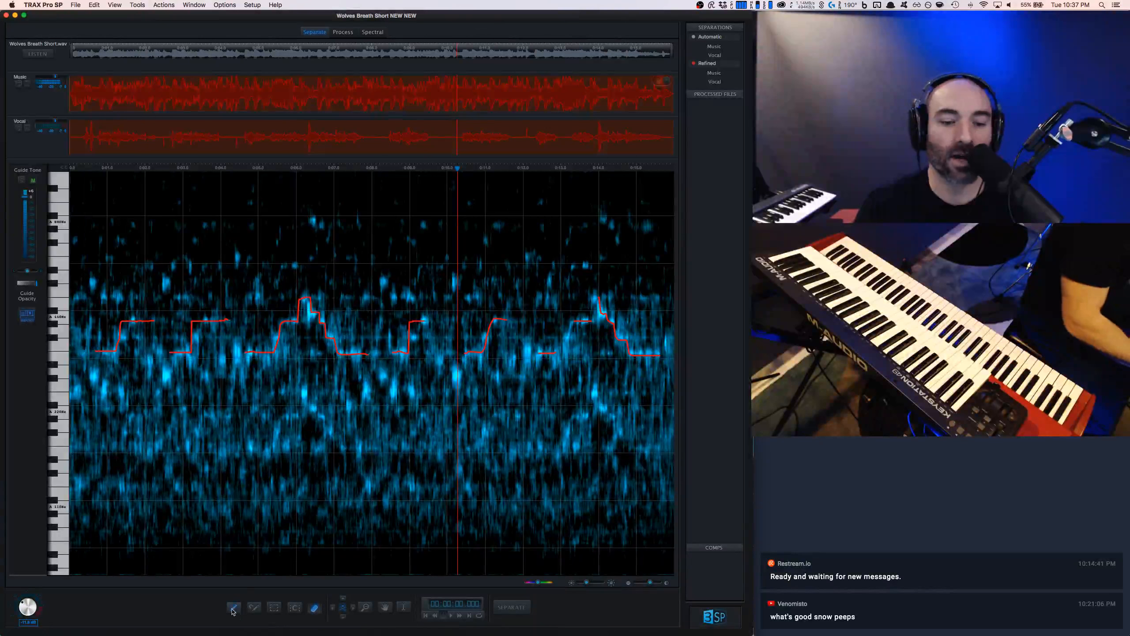
pyautogui.click(233, 608)
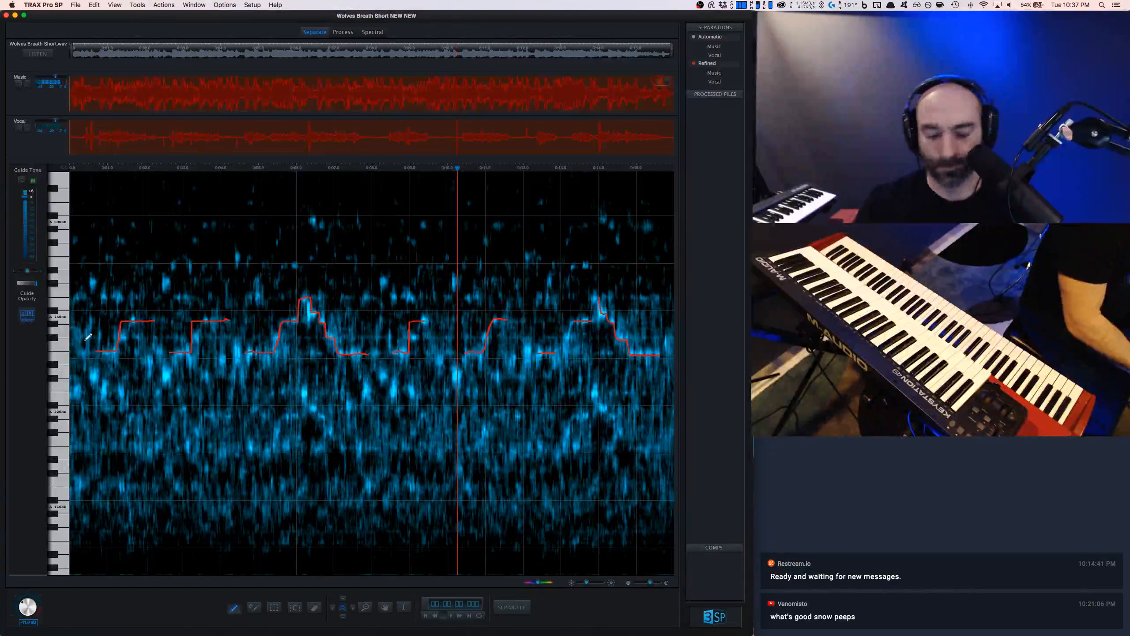
# Step: Play the clip from the start, solo the Vocal track and audition it again from about 8.3 seconds
pyautogui.press('space')
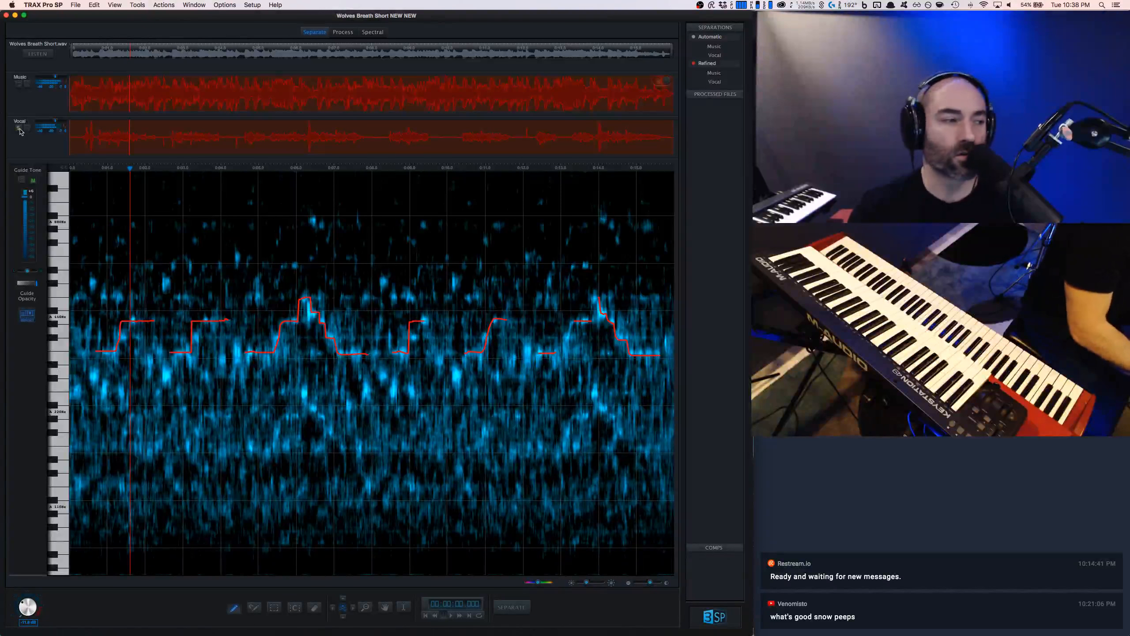
pyautogui.press('space')
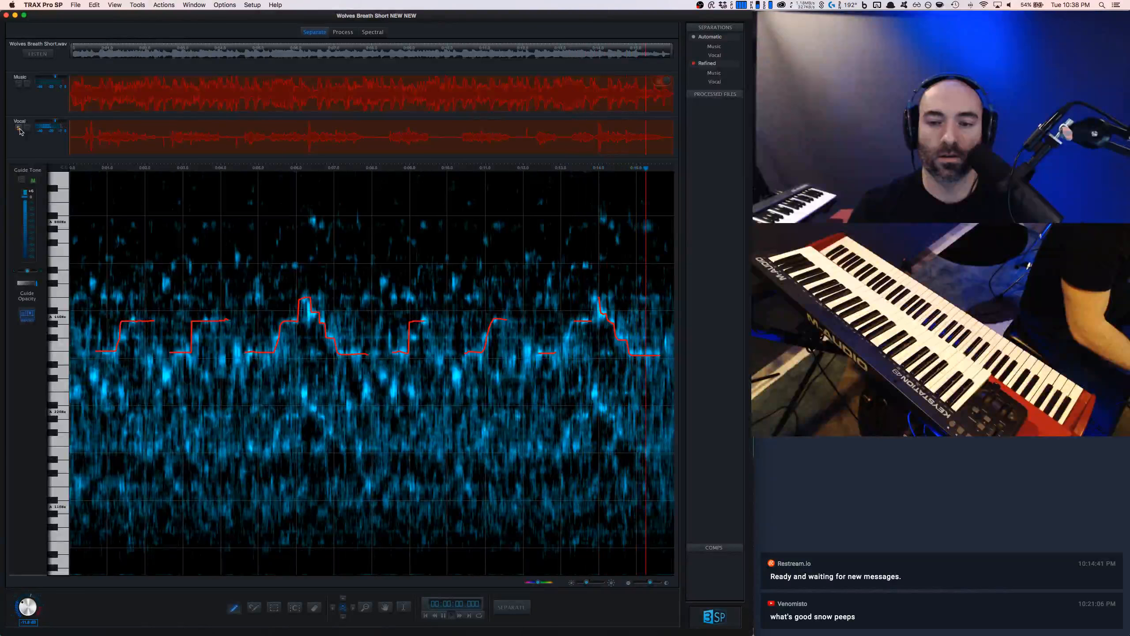
pyautogui.press('space')
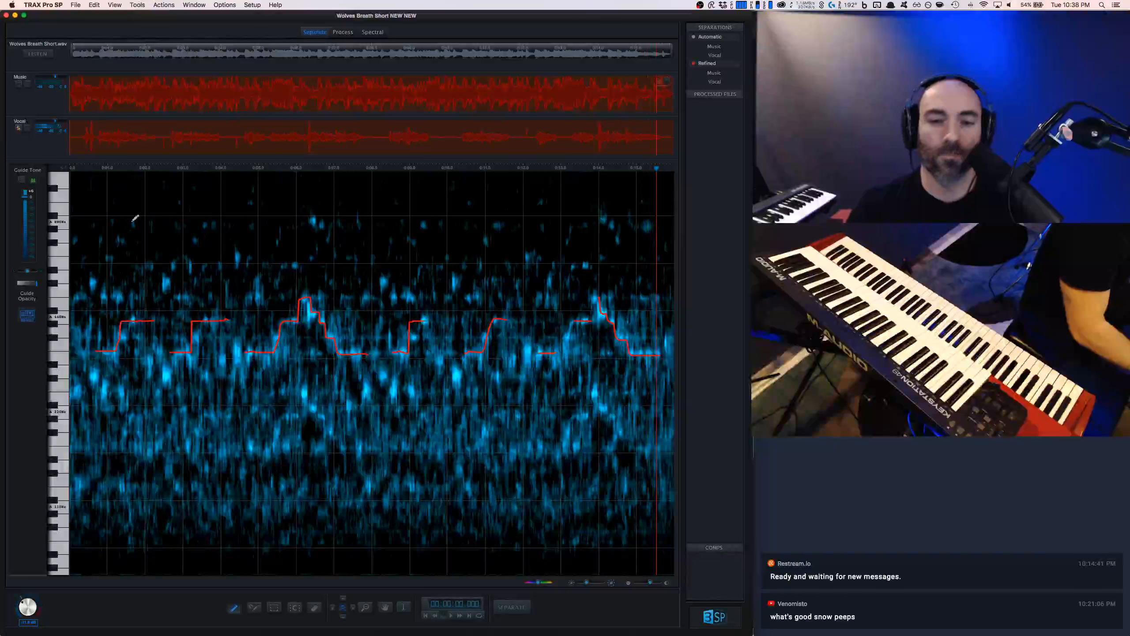
pyautogui.click(382, 339)
pyautogui.press('space')
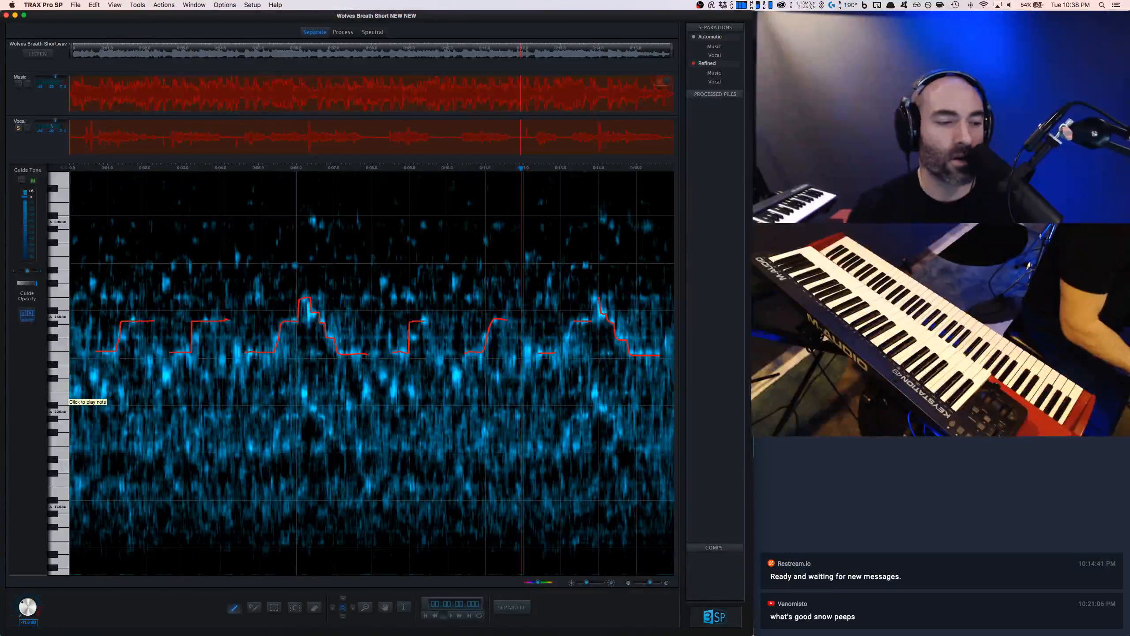
# Step: Audition from about 10 seconds, then redraw the sixth phrase's upper note from about 13.1 seconds and its peak from about 13.8 to 14 seconds
pyautogui.press('super+Tab')
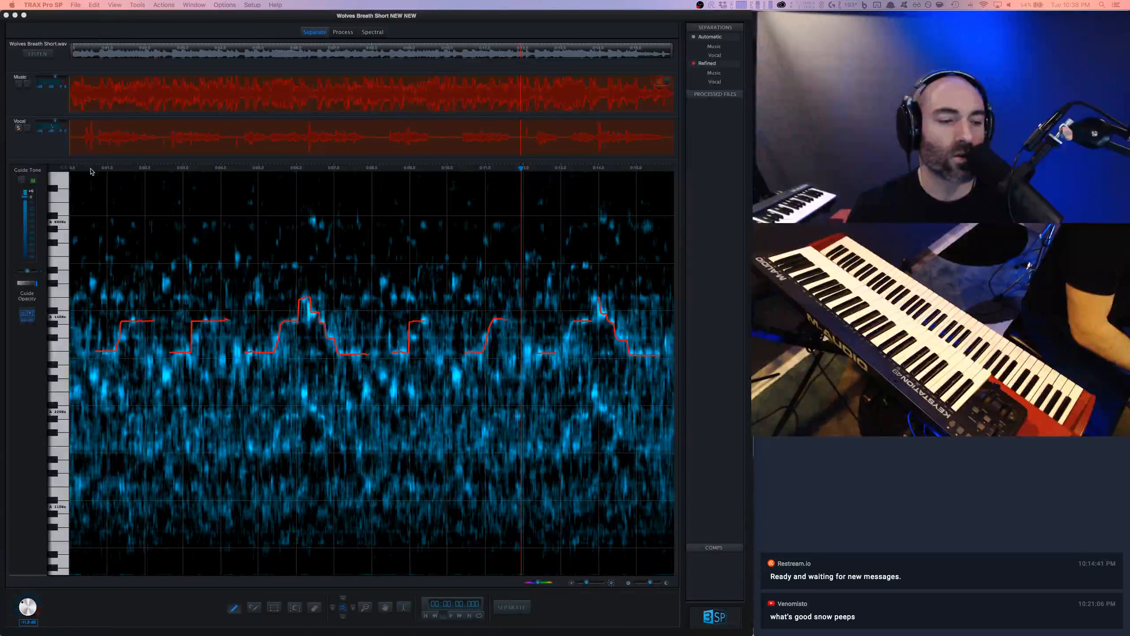
pyautogui.click(268, 31)
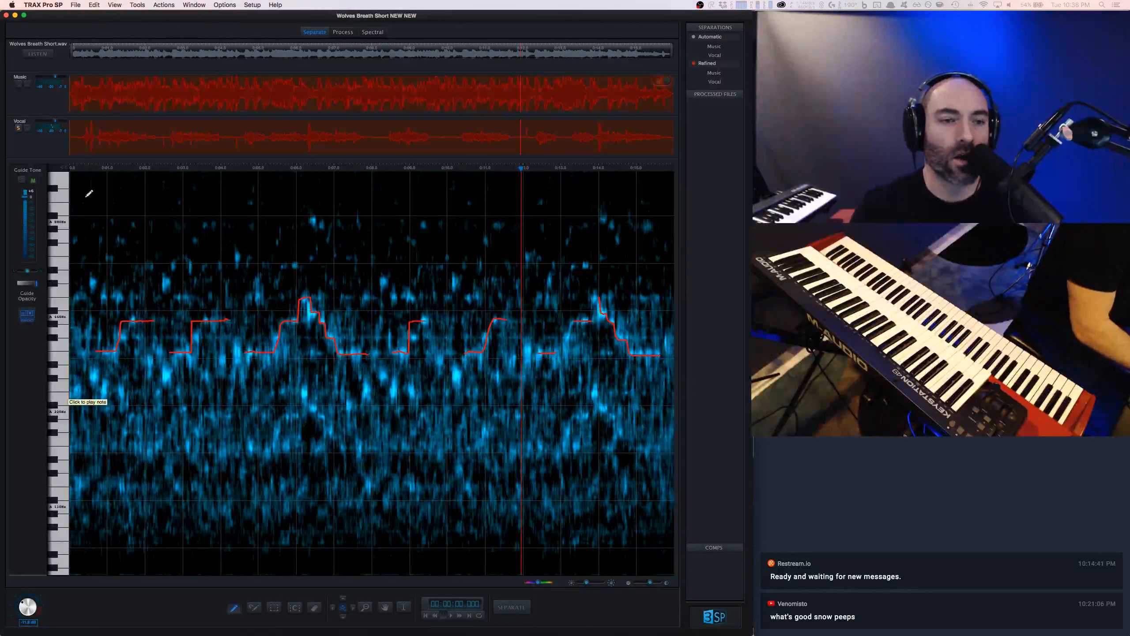
pyautogui.click(452, 269)
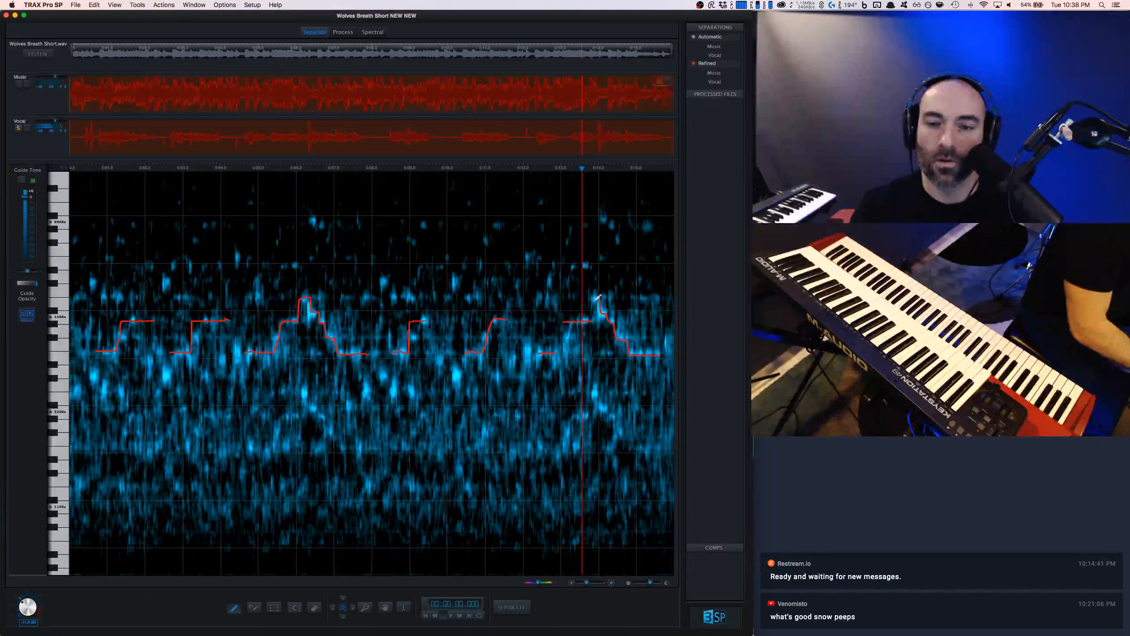
pyautogui.moveTo(592, 298); pyautogui.dragTo(599, 298)
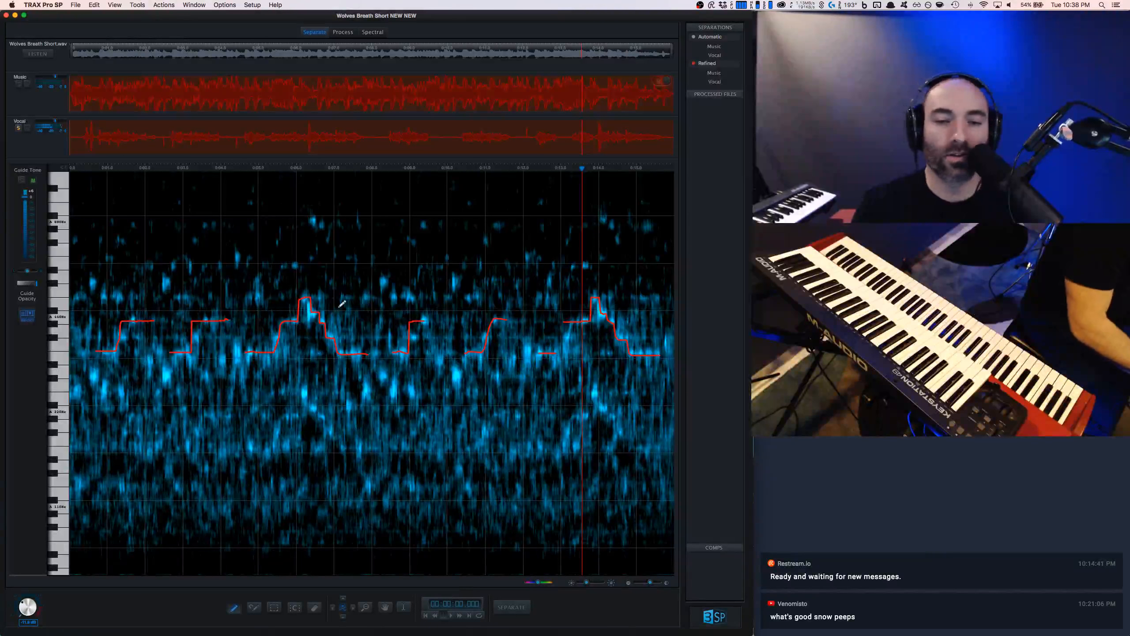
# Step: While replaying from about 8.3 seconds, extend the fourth phrase's upper note to about 9.7 seconds and redraw the fifth phrase's rise at about 11 seconds
pyautogui.click(383, 336)
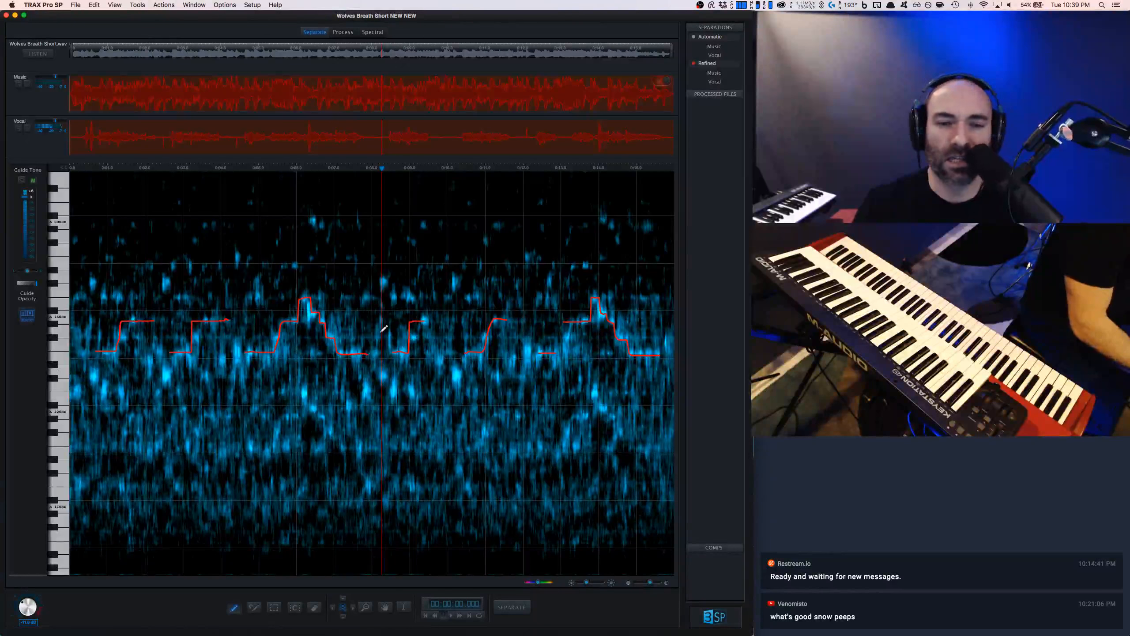
pyautogui.press('space')
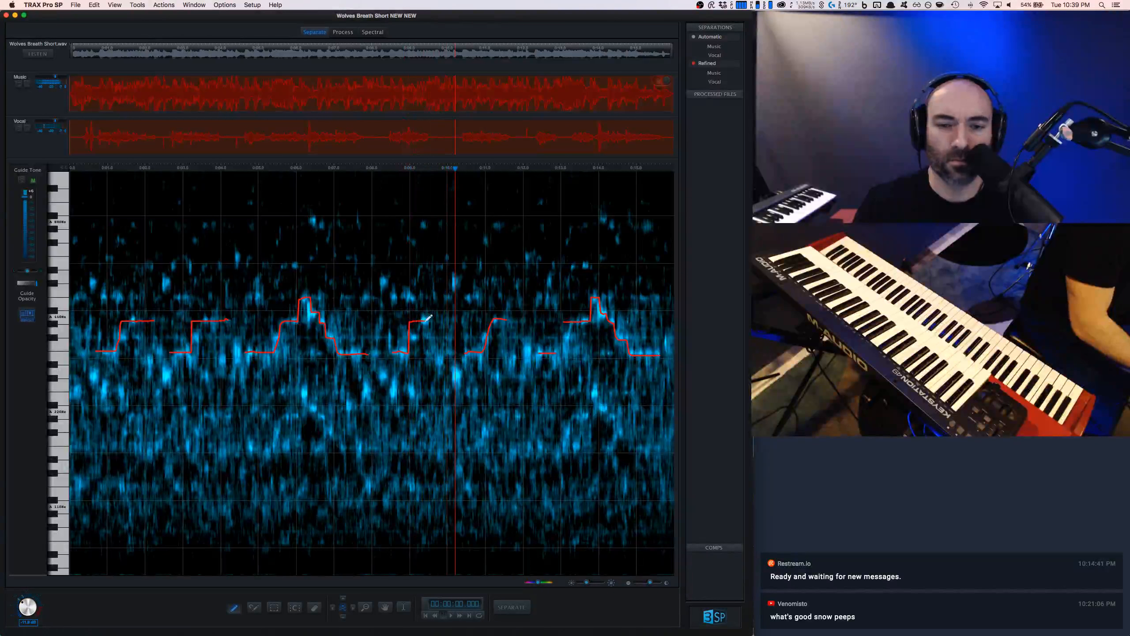
pyautogui.press('space')
pyautogui.press('space')
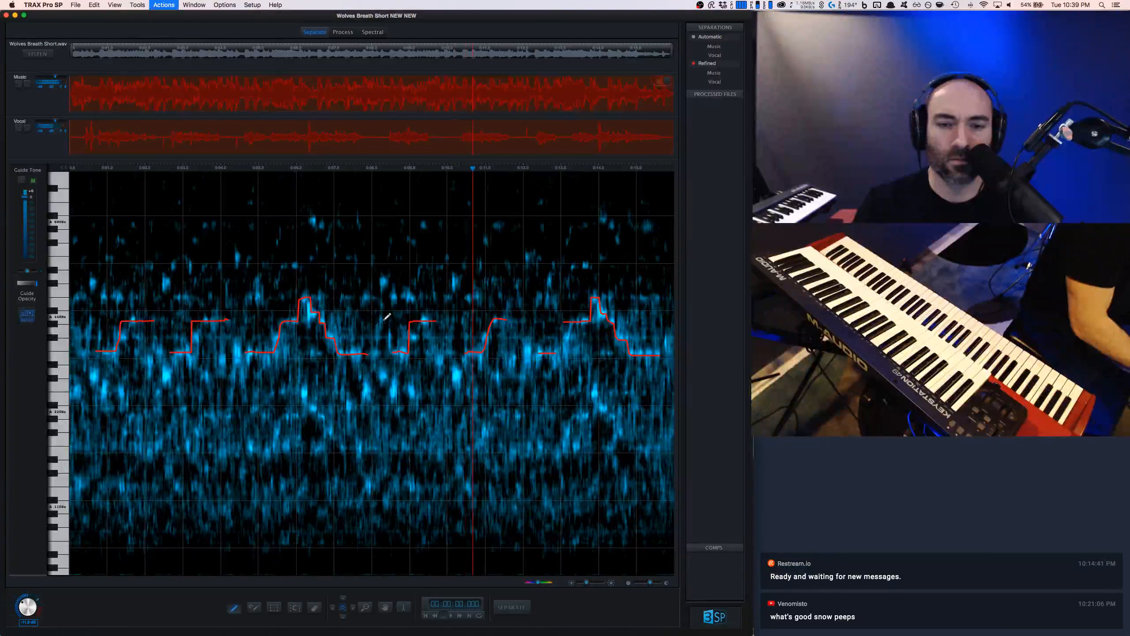
pyautogui.click(383, 320)
pyautogui.press('space')
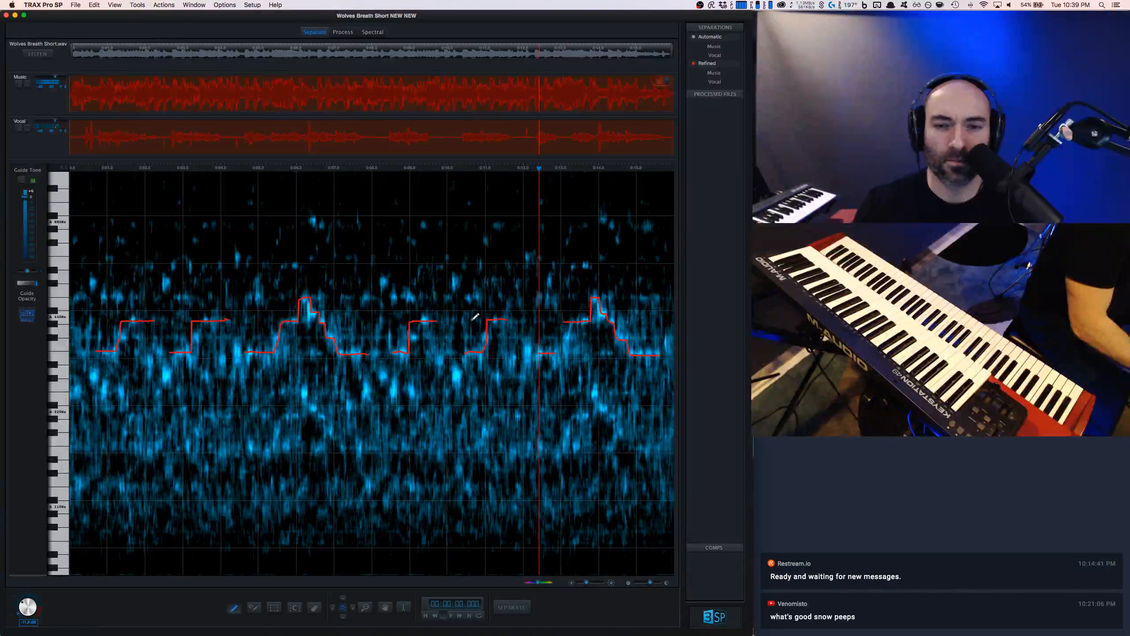
pyautogui.press('space')
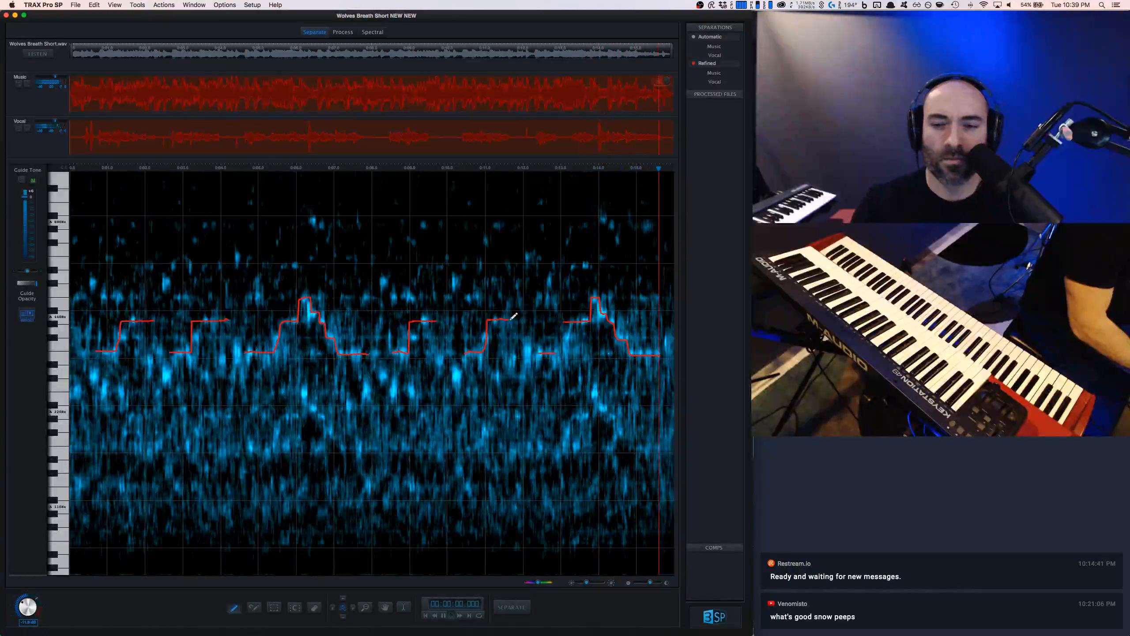
# Step: Run the separation with the corrected guide, then play the result from near the start with the Vocal track soloed
pyautogui.click(523, 610)
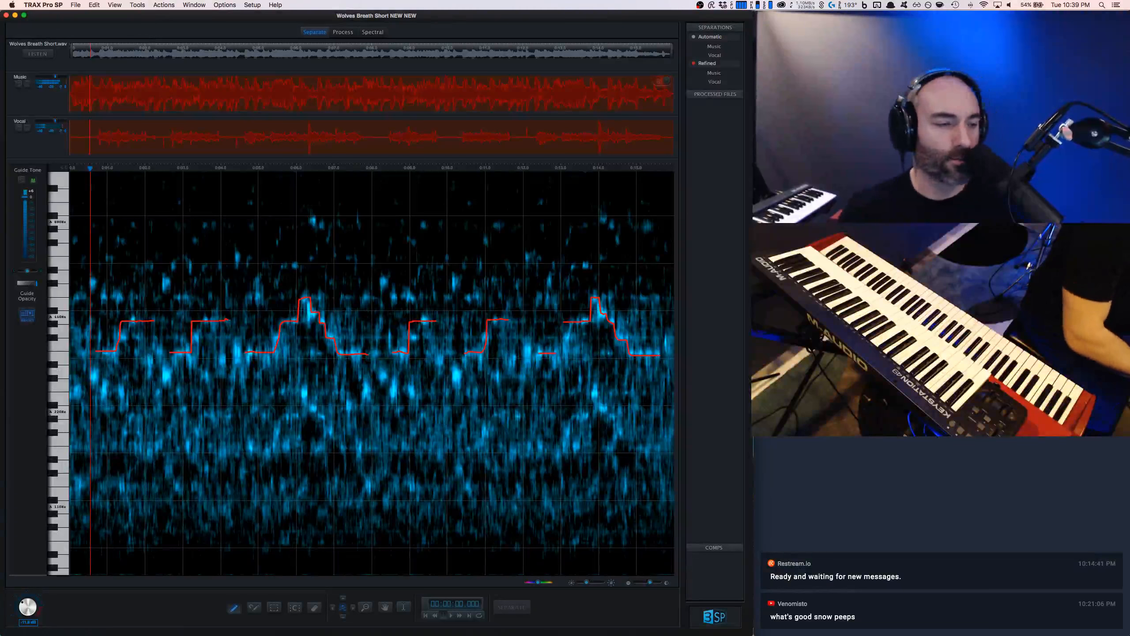
pyautogui.press('super+Tab')
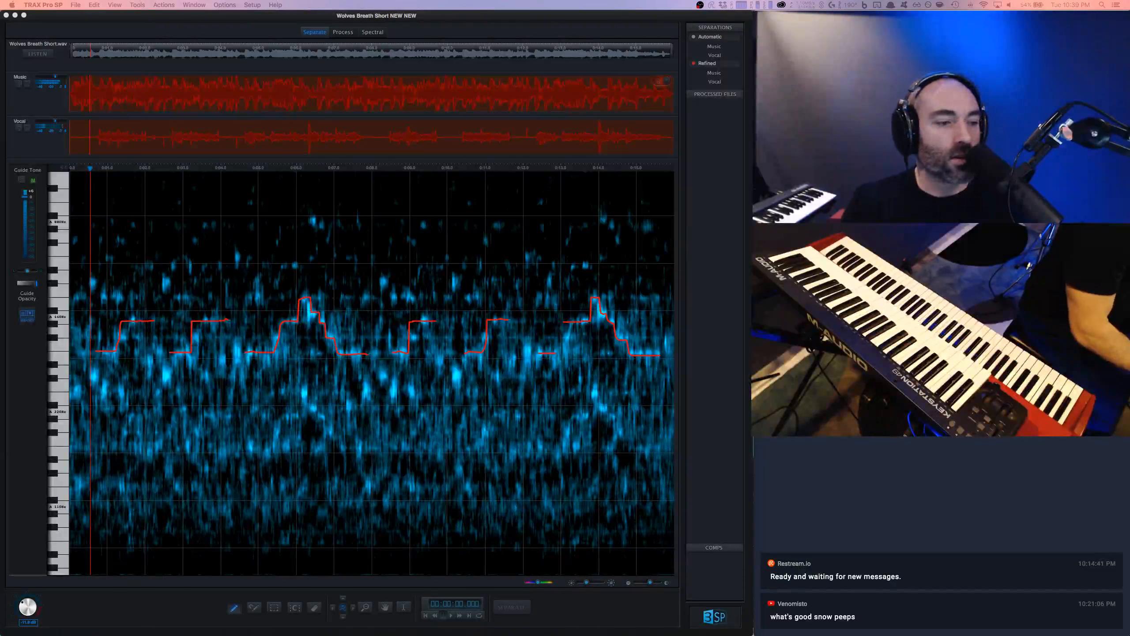
pyautogui.click(434, 28)
pyautogui.press('space')
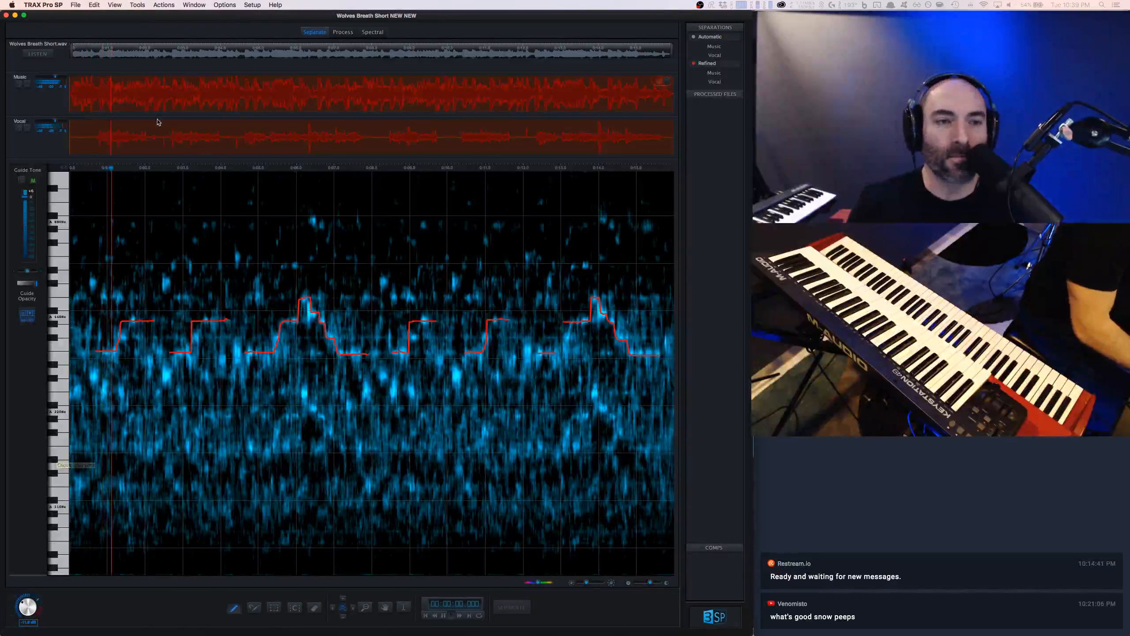
pyautogui.press('space')
pyautogui.click(18, 128)
pyautogui.press('space')
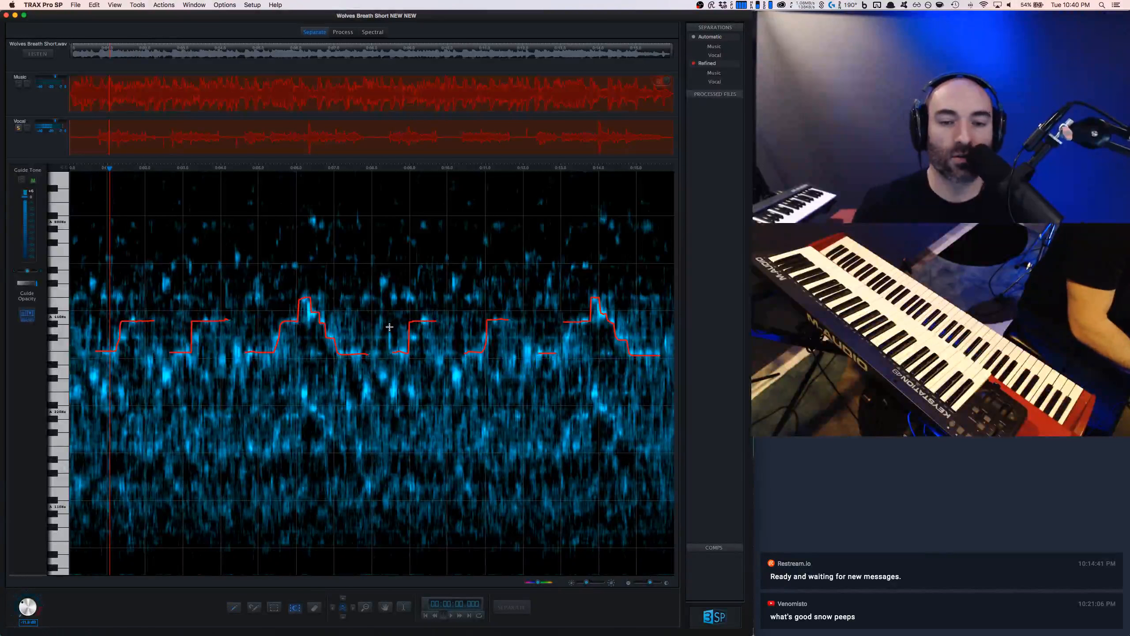
# Step: Mark consonant regions over the last three phrases, about 8.5 to 15.6 seconds, then rerun the separation and audition it from about 8.1 seconds
pyautogui.moveTo(389, 326); pyautogui.dragTo(660, 354)
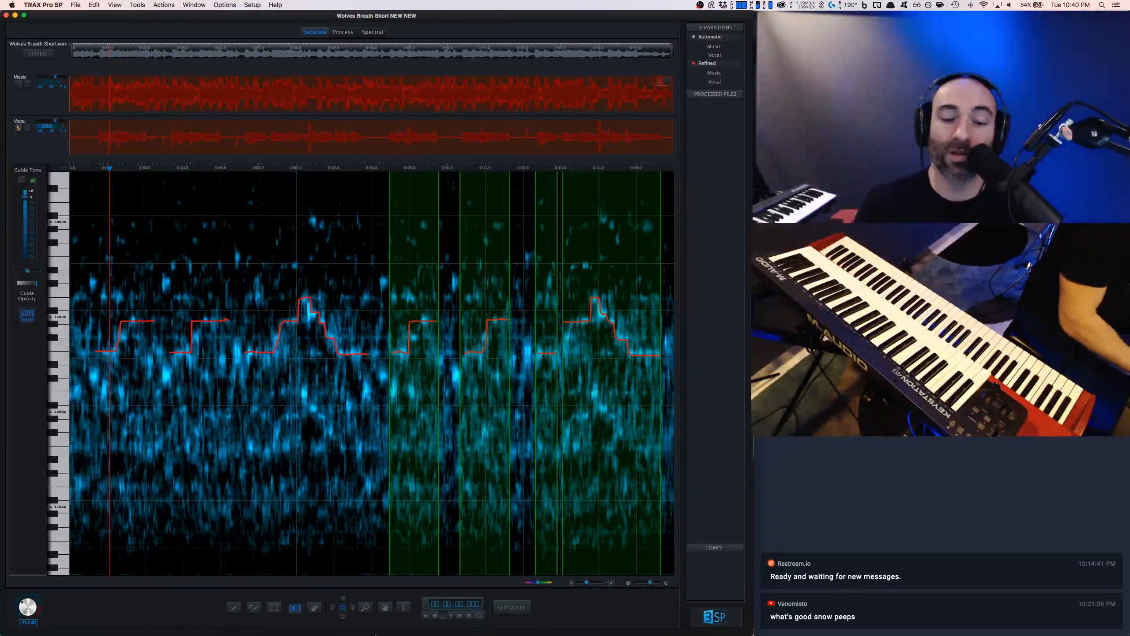
pyautogui.click(522, 610)
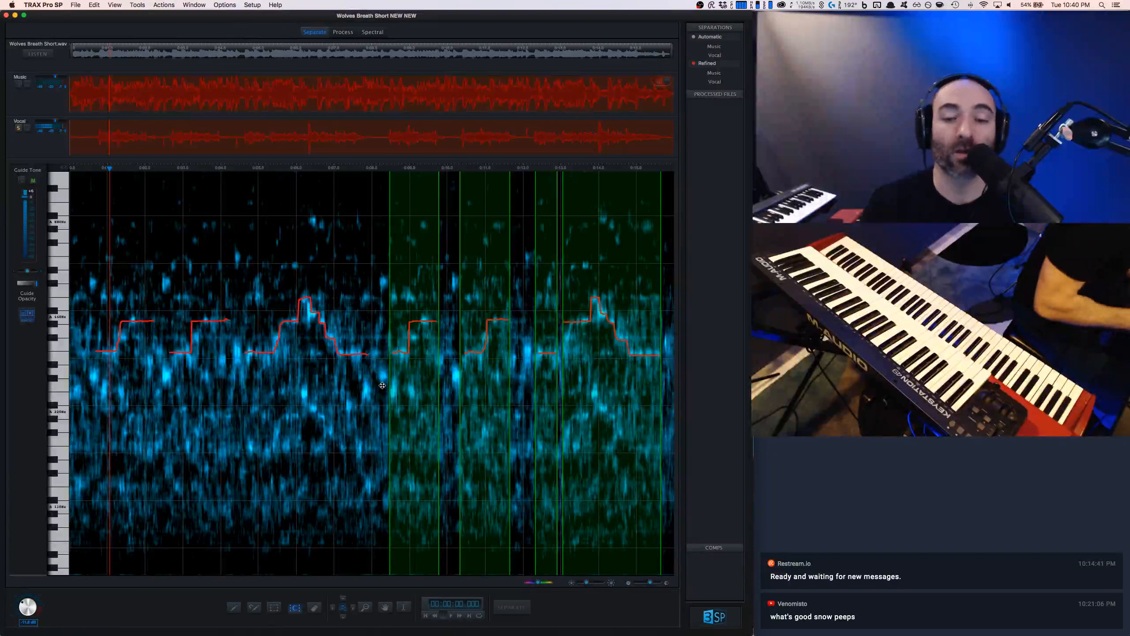
pyautogui.click(375, 380)
pyautogui.press('space')
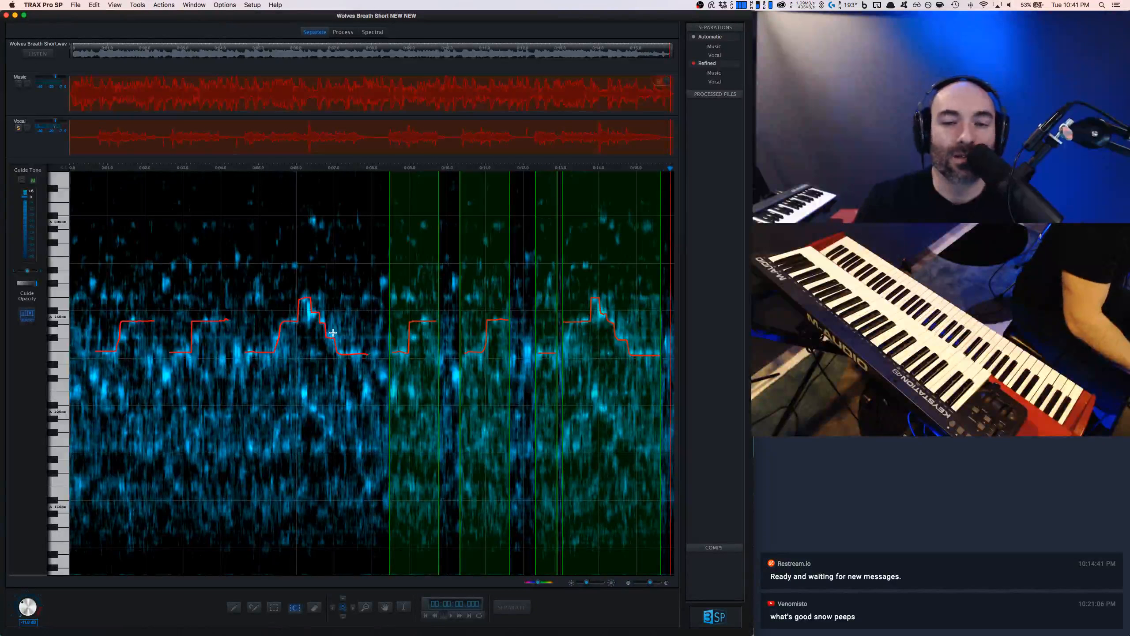
# Step: Switch the waveforms back and forth between the refined and automatic separations, ending on the automatic one
pyautogui.click(663, 84)
pyautogui.click(663, 83)
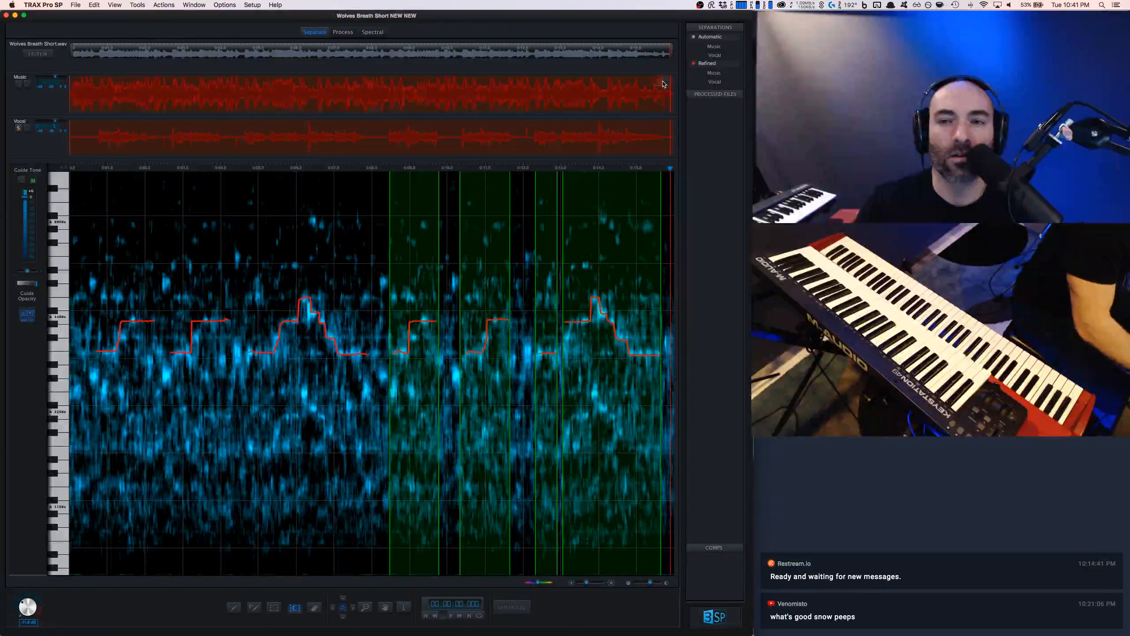
pyautogui.click(663, 83)
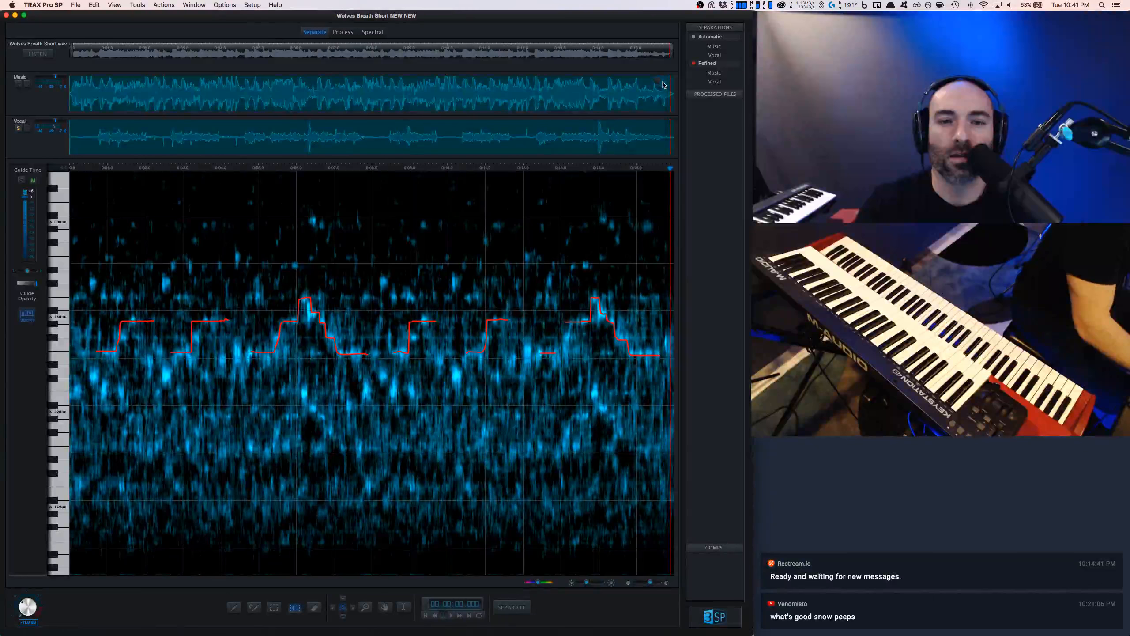
pyautogui.click(663, 84)
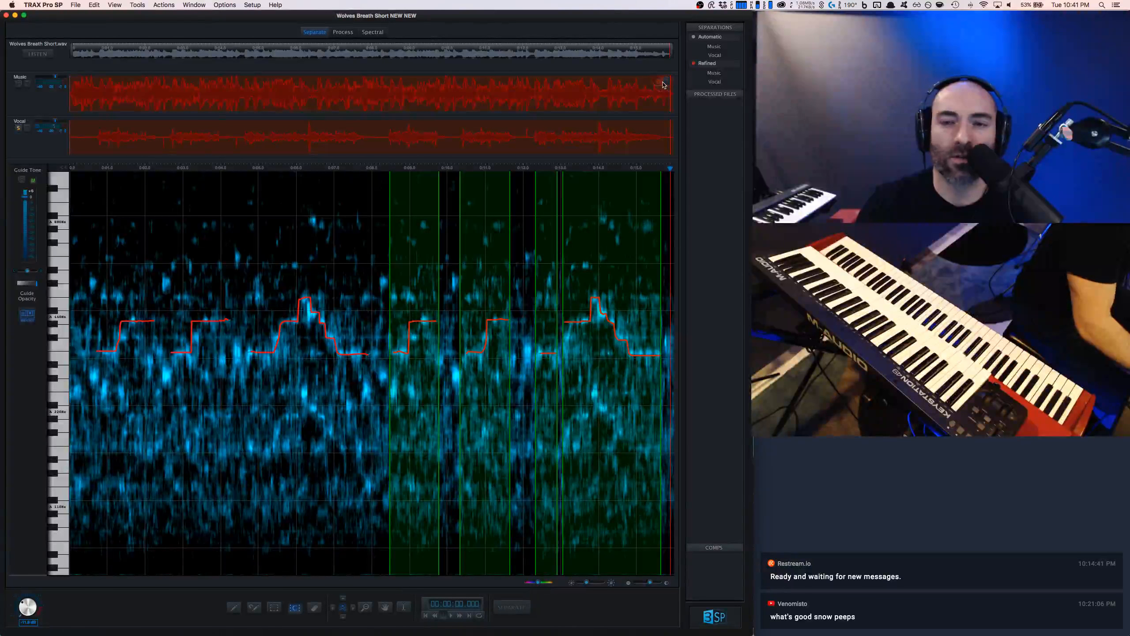
pyautogui.click(664, 84)
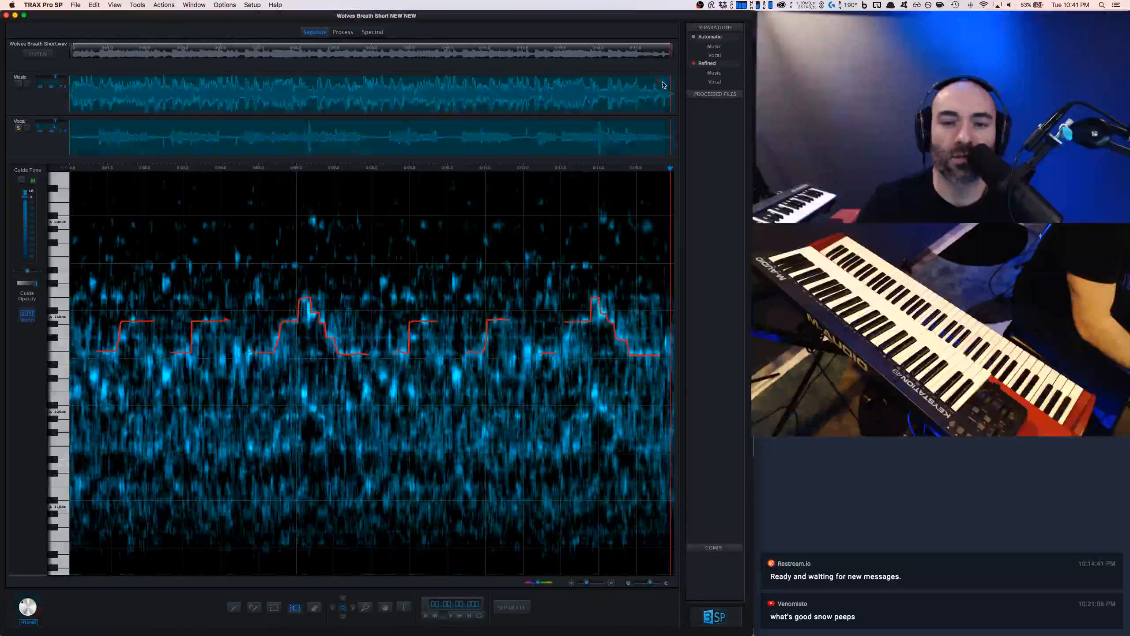
# Step: Audition the automatic separation's soloed vocal from about 8.3 seconds
pyautogui.rightClick(385, 326)
pyautogui.click(382, 310)
pyautogui.click(382, 307)
pyautogui.press('space')
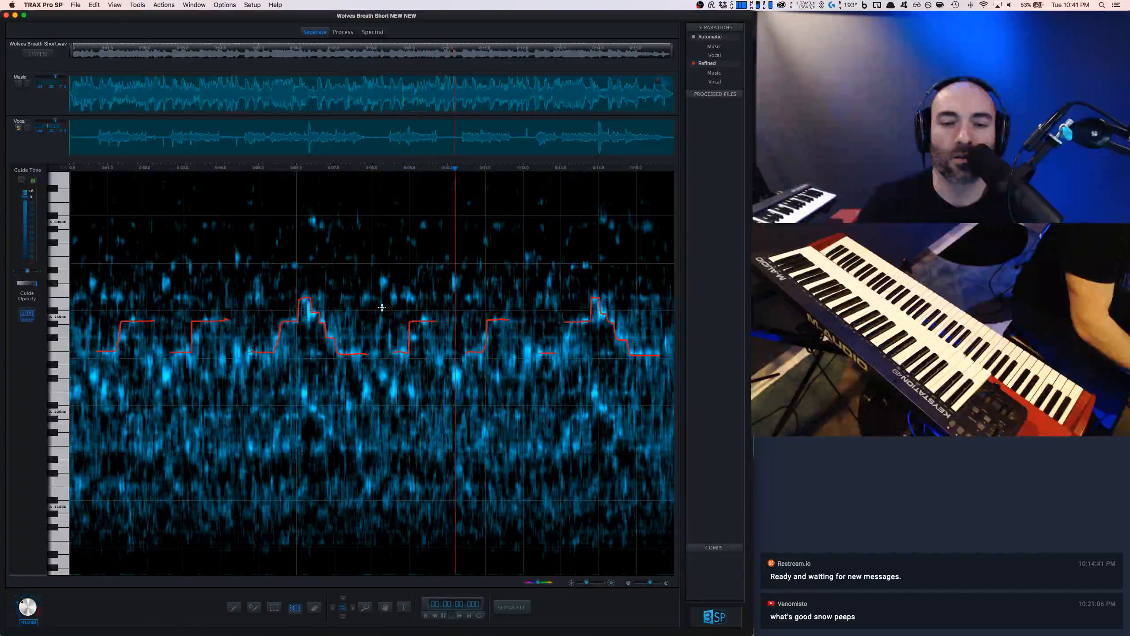
pyautogui.press('space')
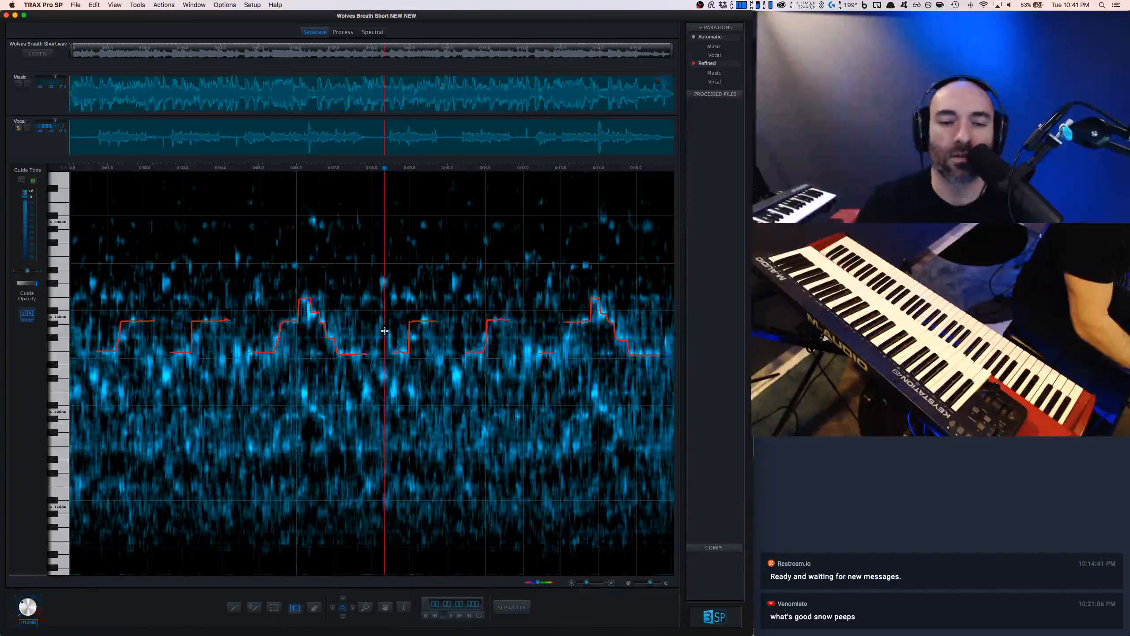
# Step: Turn on Playhead Return on Stop and replay short passages of the automatic vocal from about 8.3 seconds
pyautogui.click(193, 4)
pyautogui.moveTo(225, 4)
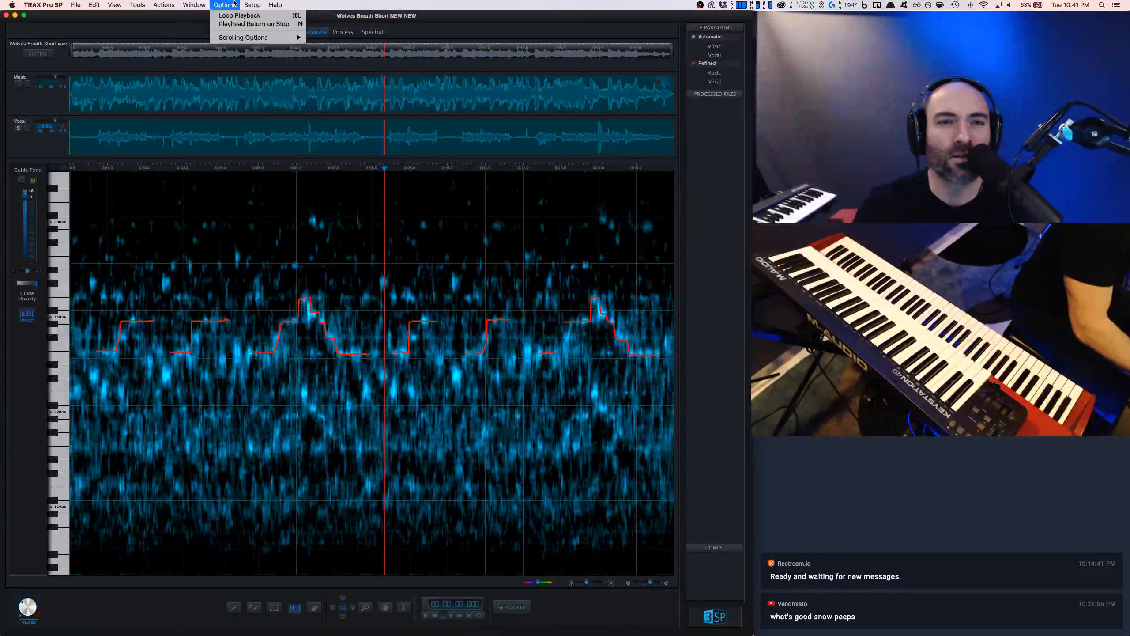
pyautogui.click(254, 23)
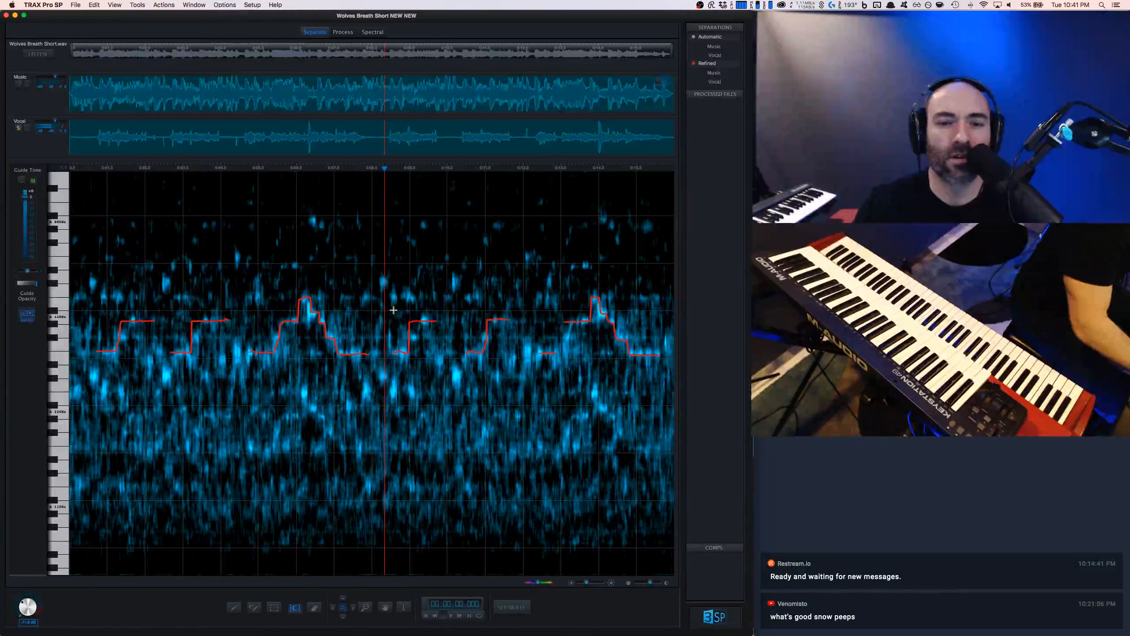
pyautogui.press('space')
pyautogui.press('space')
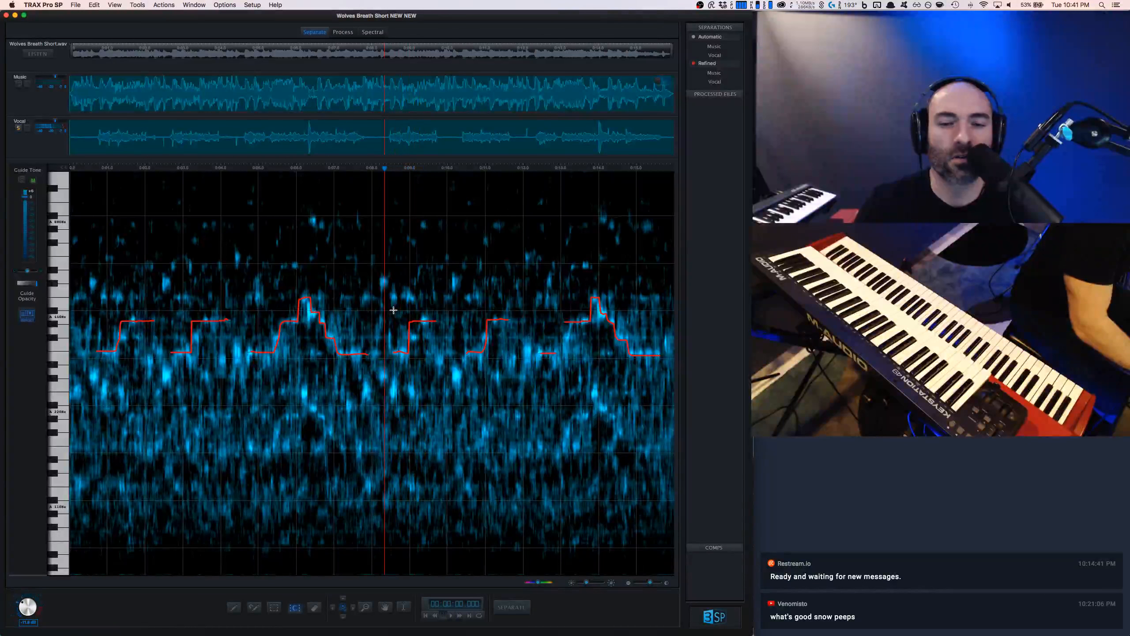
pyautogui.press('space')
pyautogui.press('space')
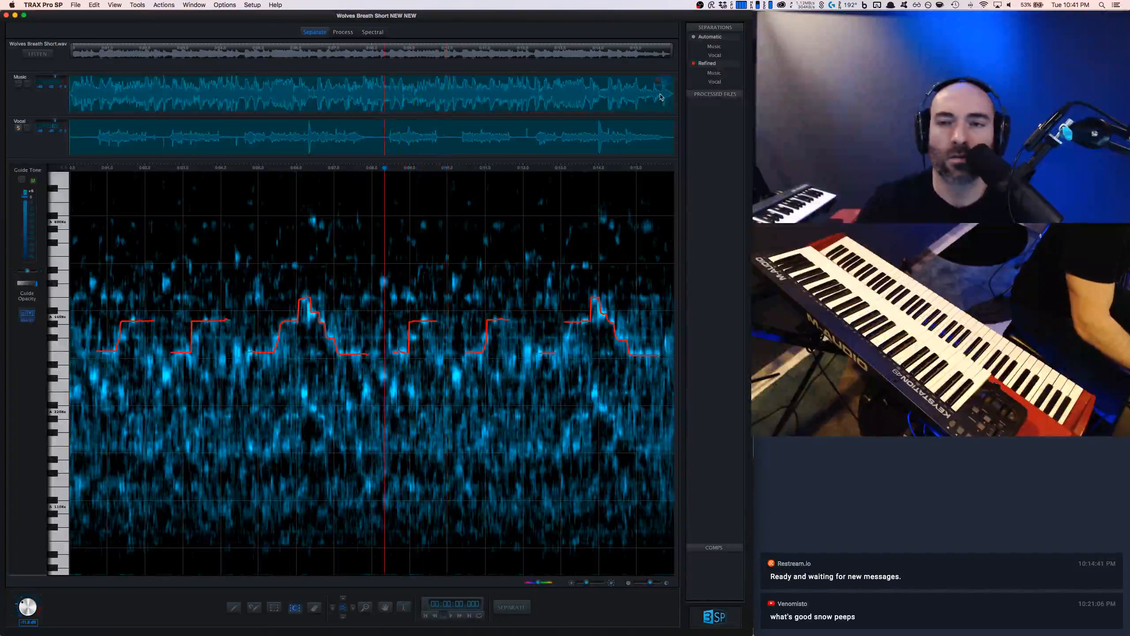
# Step: Switch to the refined separation and repeatedly replay its vocal from the same point for comparison
pyautogui.click(663, 82)
pyautogui.press('space')
pyautogui.press('space')
pyautogui.press('space')
pyautogui.press('space')
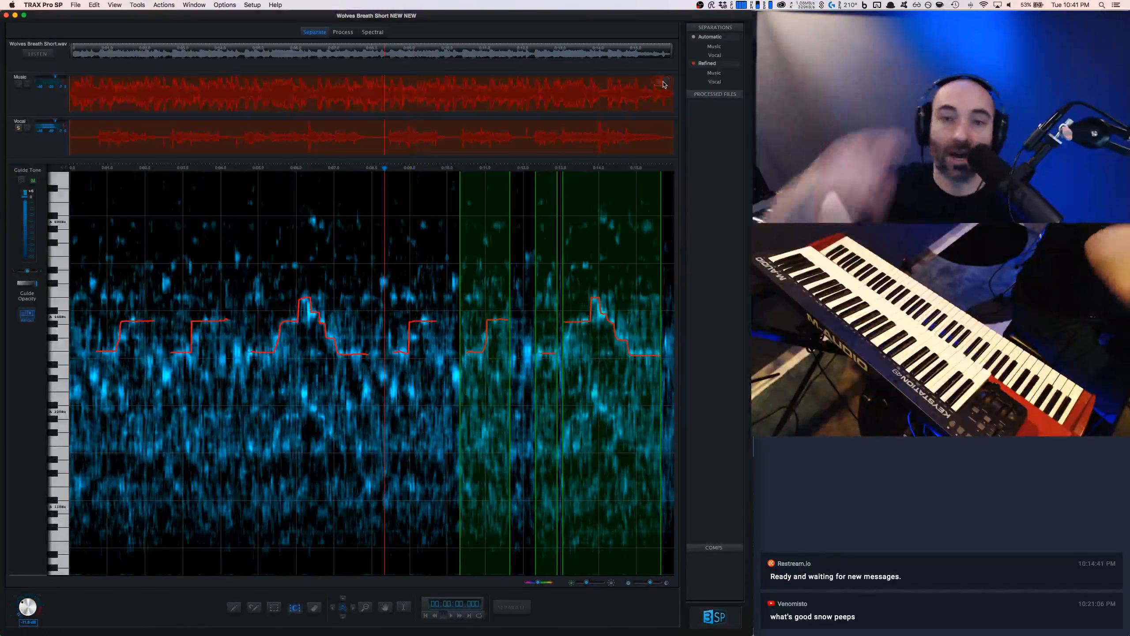
pyautogui.press('space')
pyautogui.press('space')
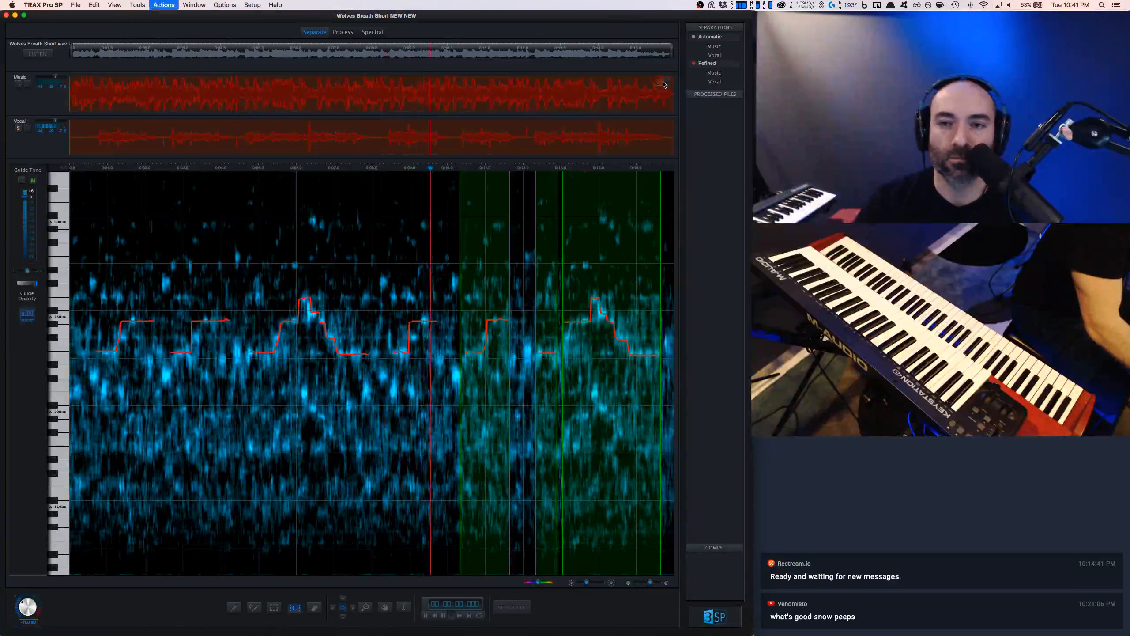
# Step: Alternate between the refined and automatic separations, replaying each soloed vocal from about 8.3 seconds
pyautogui.press('space')
pyautogui.press('space')
pyautogui.press('space')
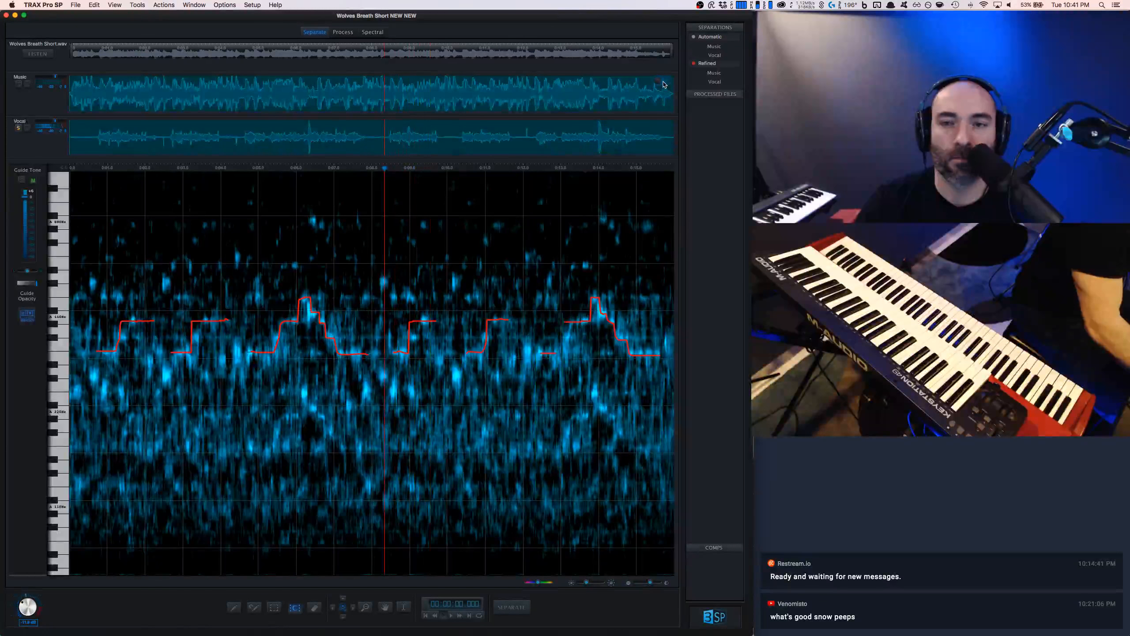
pyautogui.press('space')
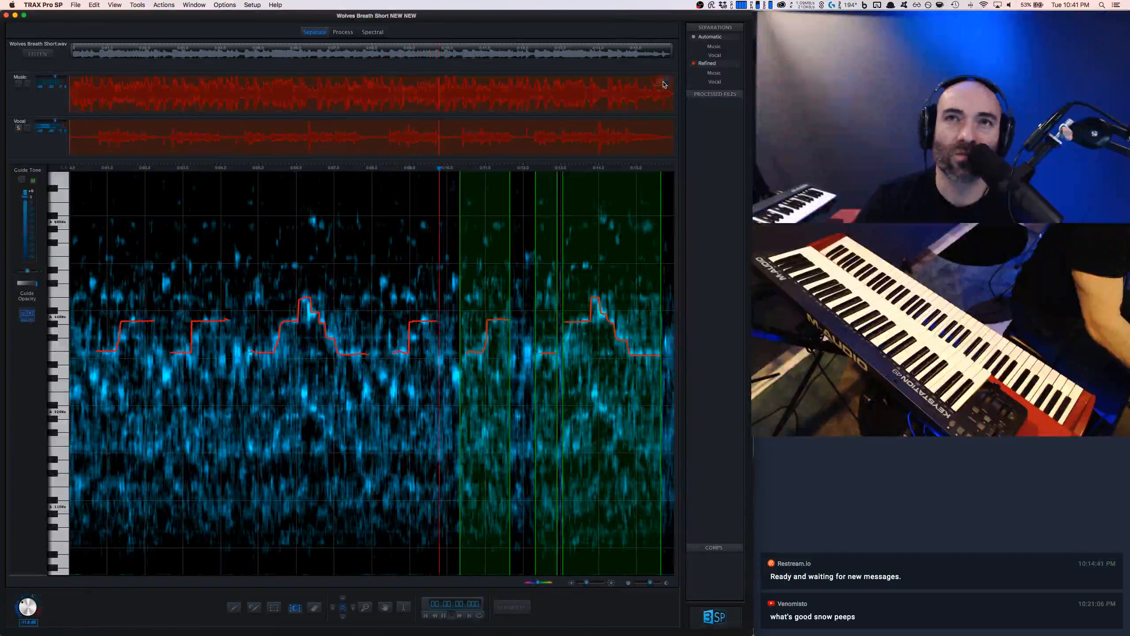
pyautogui.press('space')
pyautogui.press('space')
pyautogui.press('space')
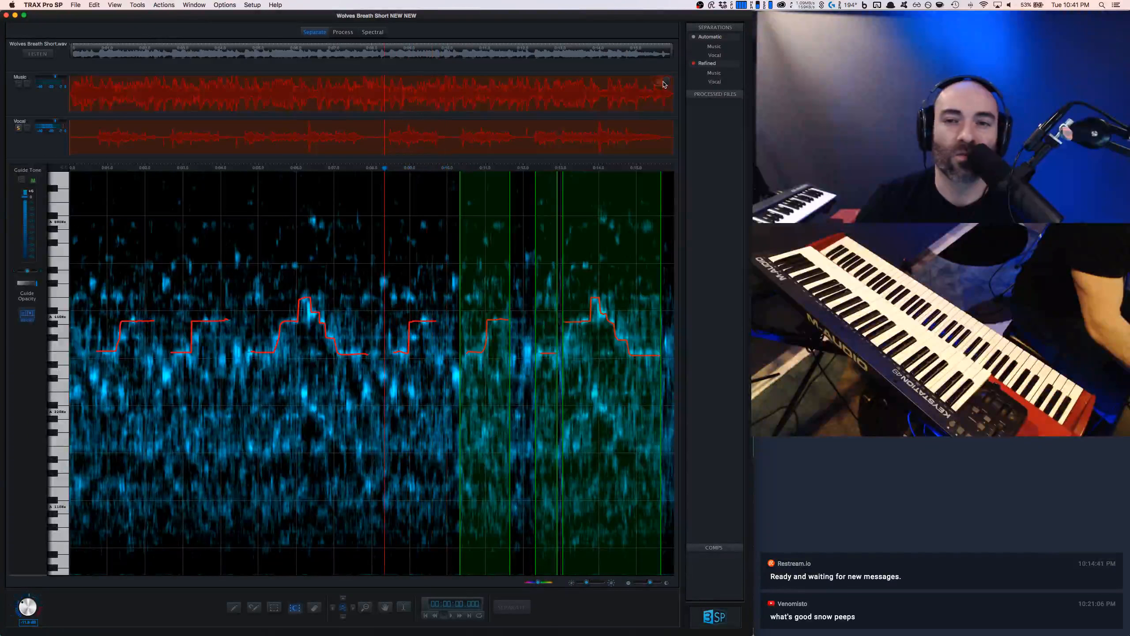
pyautogui.click(664, 83)
pyautogui.press('space')
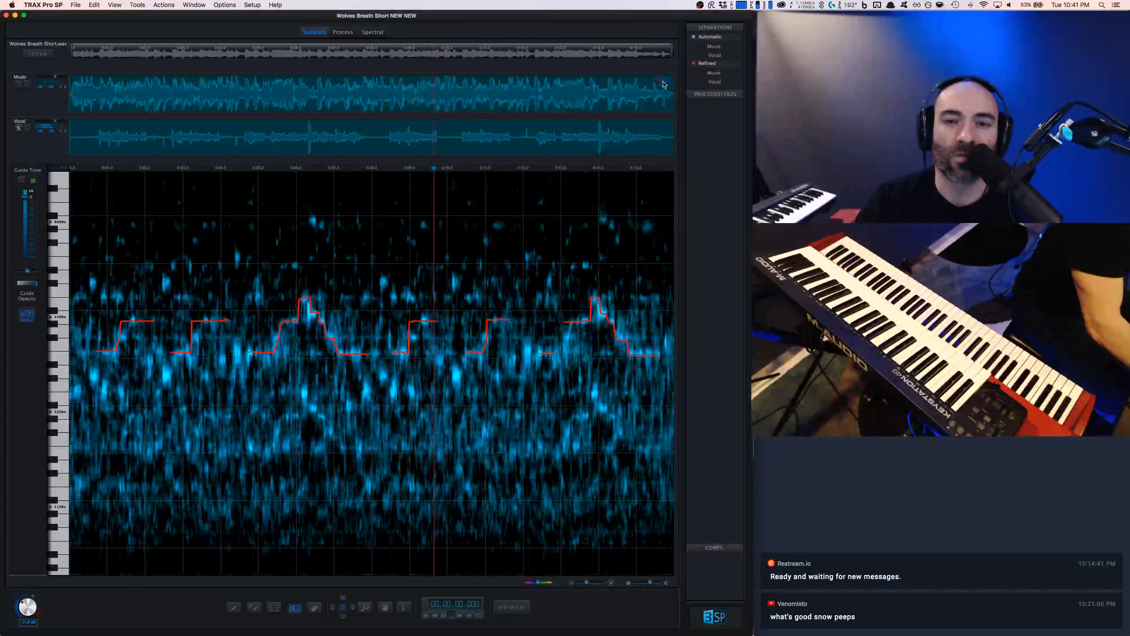
# Step: Replay the automatic vocal from about 8.3 seconds, and switch to the refined separation to hear the same passage
pyautogui.press('space')
pyautogui.press('space')
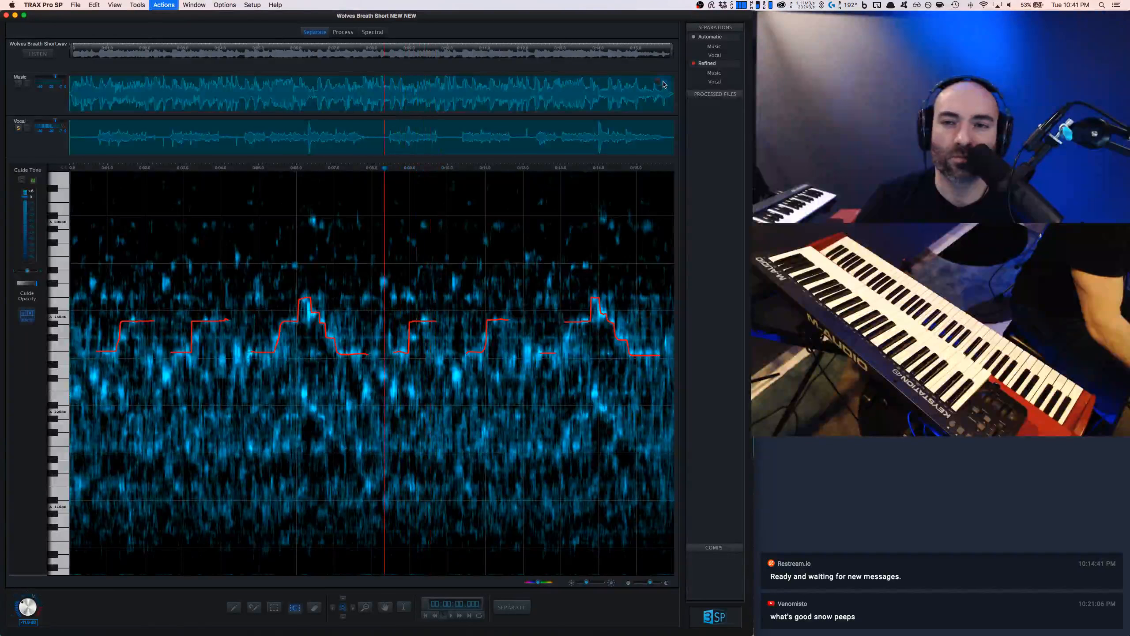
pyautogui.press('space')
pyautogui.click(664, 84)
pyautogui.press('space')
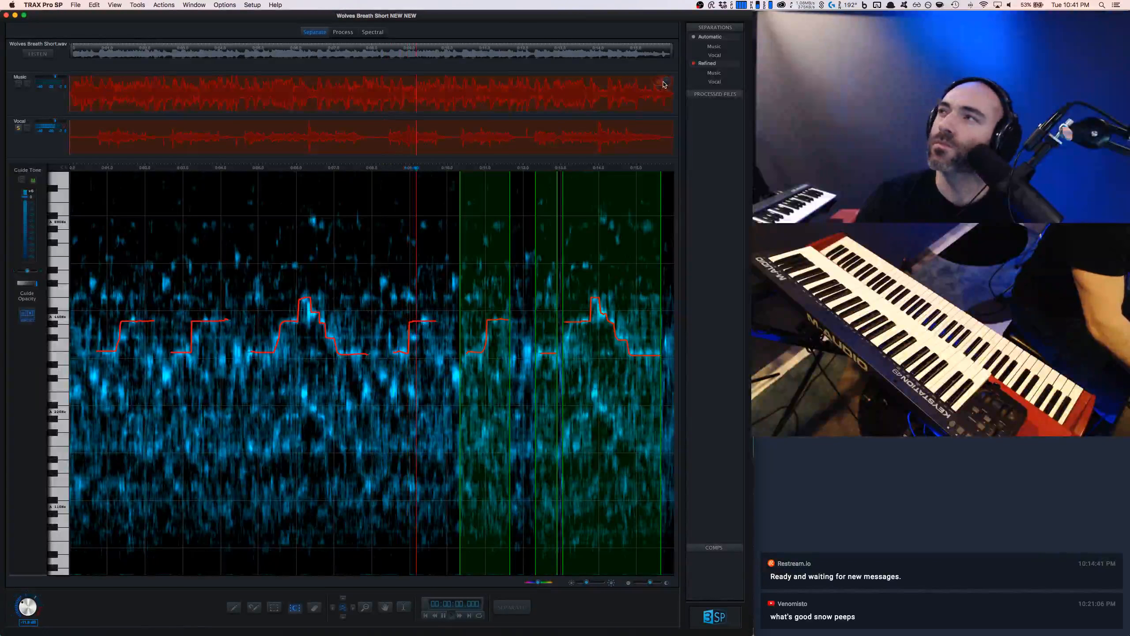
# Step: Listen to the refined separation with the vocal solo off, and solo the vocal again to replay it
pyautogui.press('space')
pyautogui.press('space')
pyautogui.press('space')
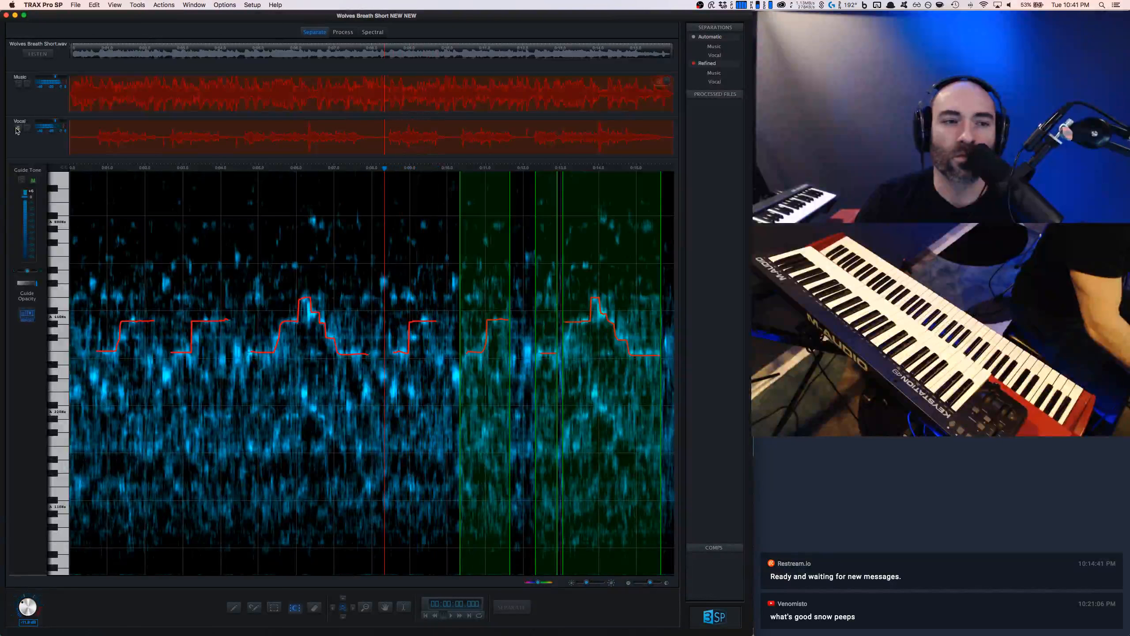
pyautogui.press('space')
pyautogui.press('space')
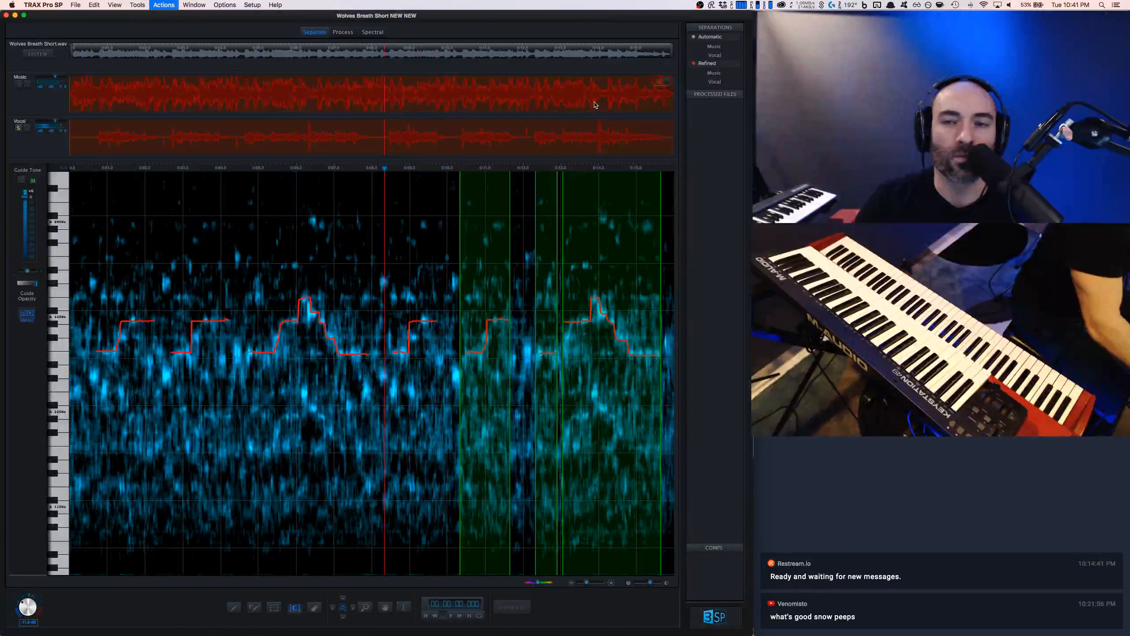
pyautogui.press('space')
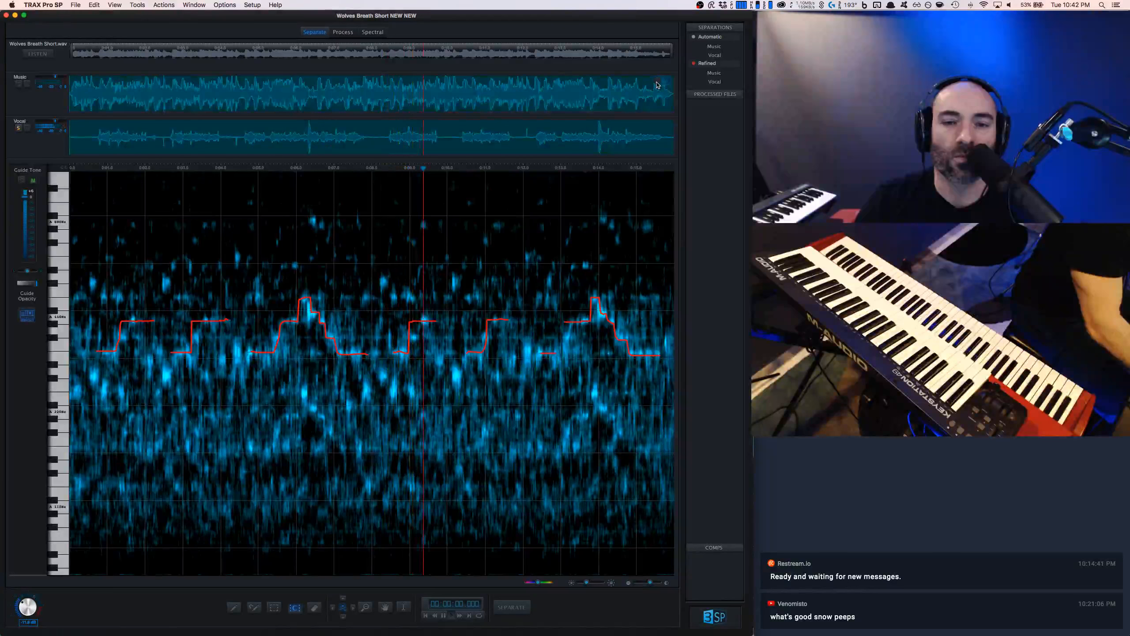
# Step: Switch to the automatic separation and replay short vocal passages from about 8.3 seconds, checking them against the refined vocal
pyautogui.press('space')
pyautogui.press('space')
pyautogui.press('space')
pyautogui.press('space')
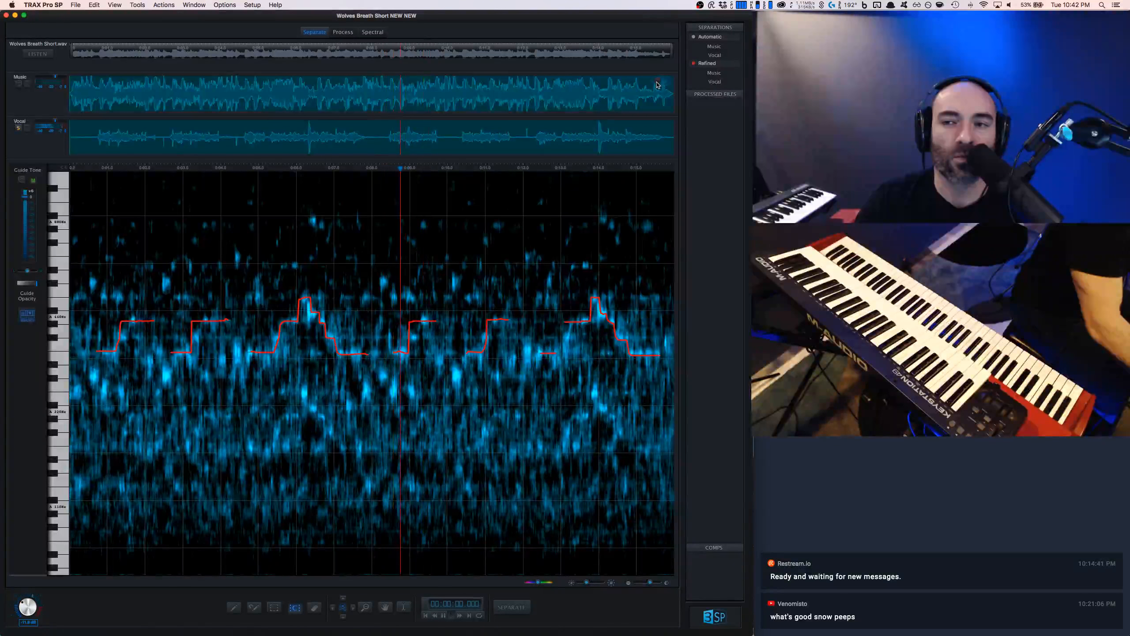
pyautogui.press('space')
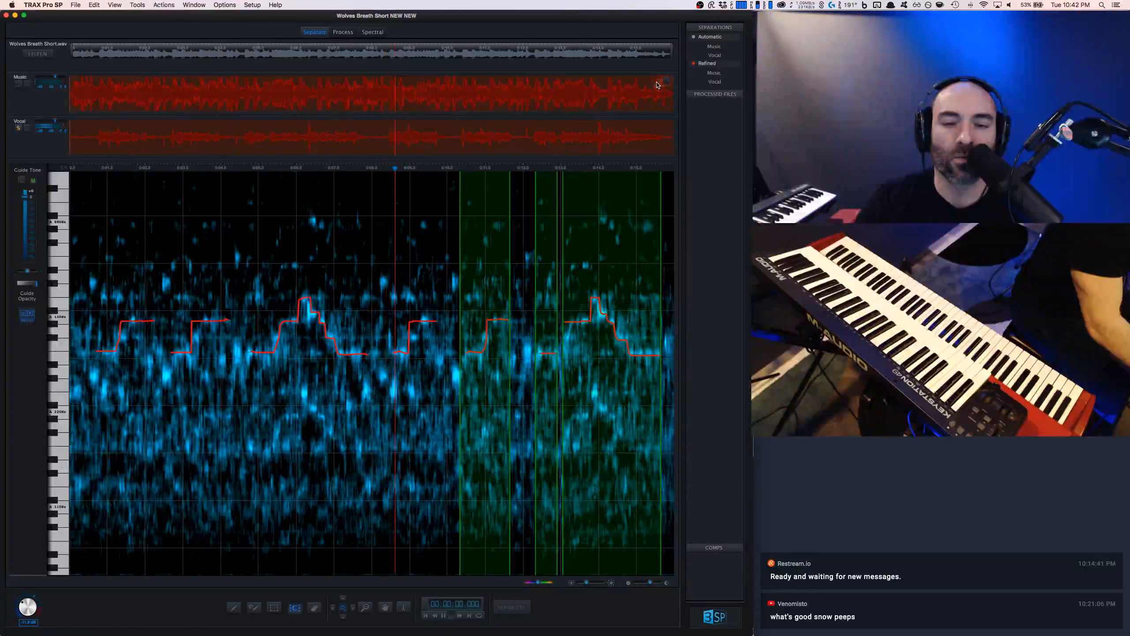
pyautogui.press('space')
pyautogui.press('space')
pyautogui.press('space')
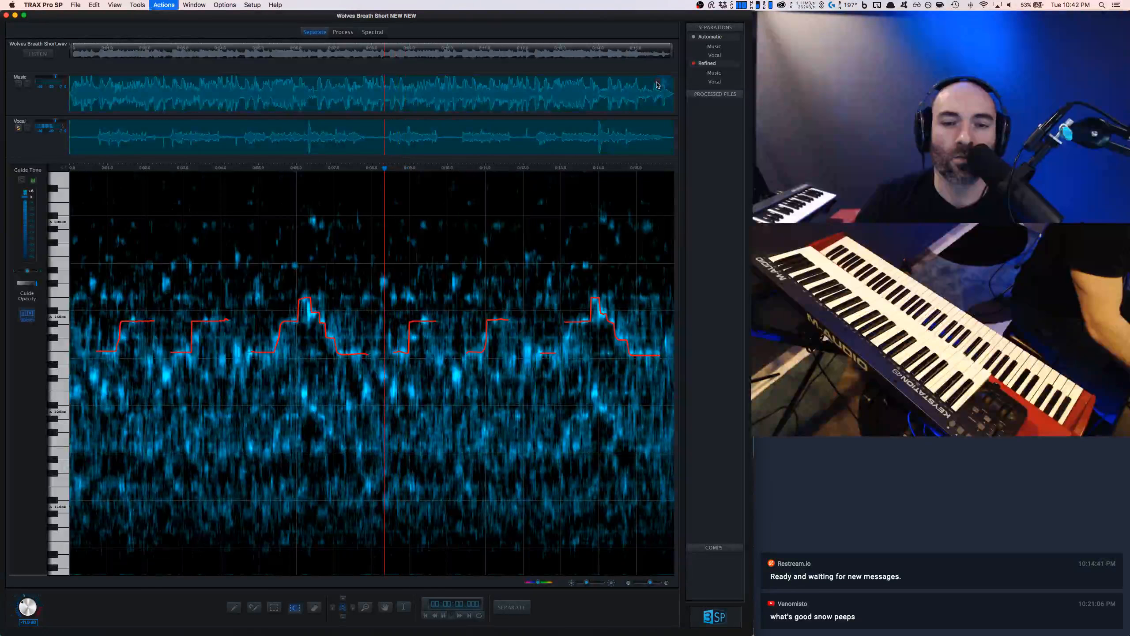
# Step: Replay the vocal in both separations once more from about 8.3 seconds, ending on the automatic one
pyautogui.press('space')
pyautogui.press('space')
pyautogui.press('space')
pyautogui.press('space')
pyautogui.press('space')
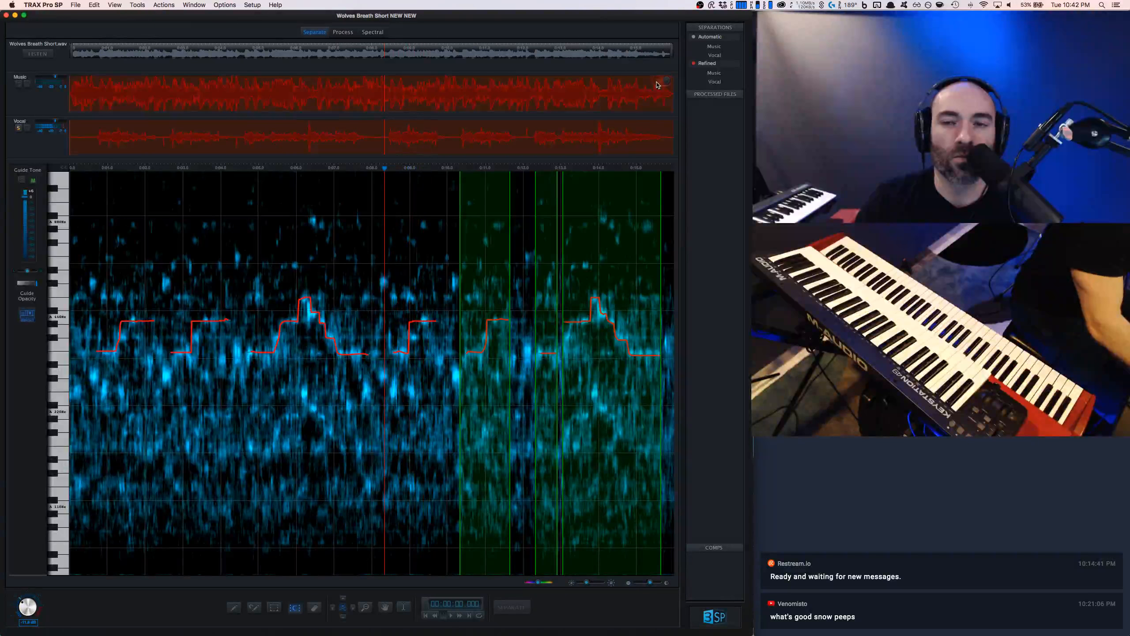
pyautogui.press('space')
pyautogui.press('space')
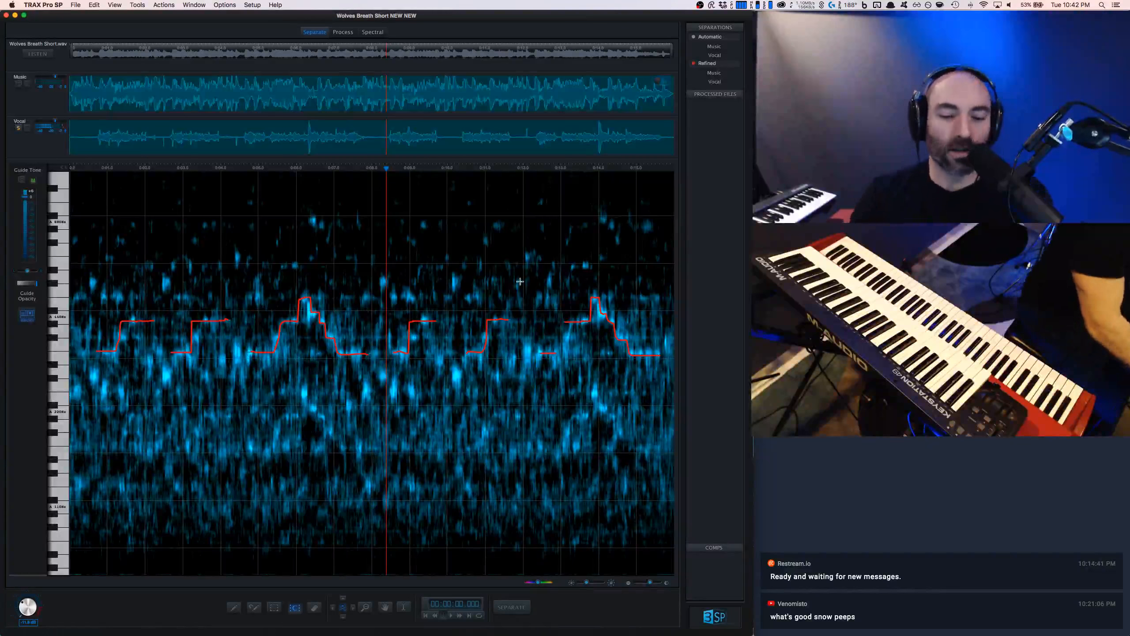
# Step: Extend the start of the fourth pitch guide phrase to about 8.5 seconds with the Pencil, checking against the unsoloed mix
pyautogui.click(234, 608)
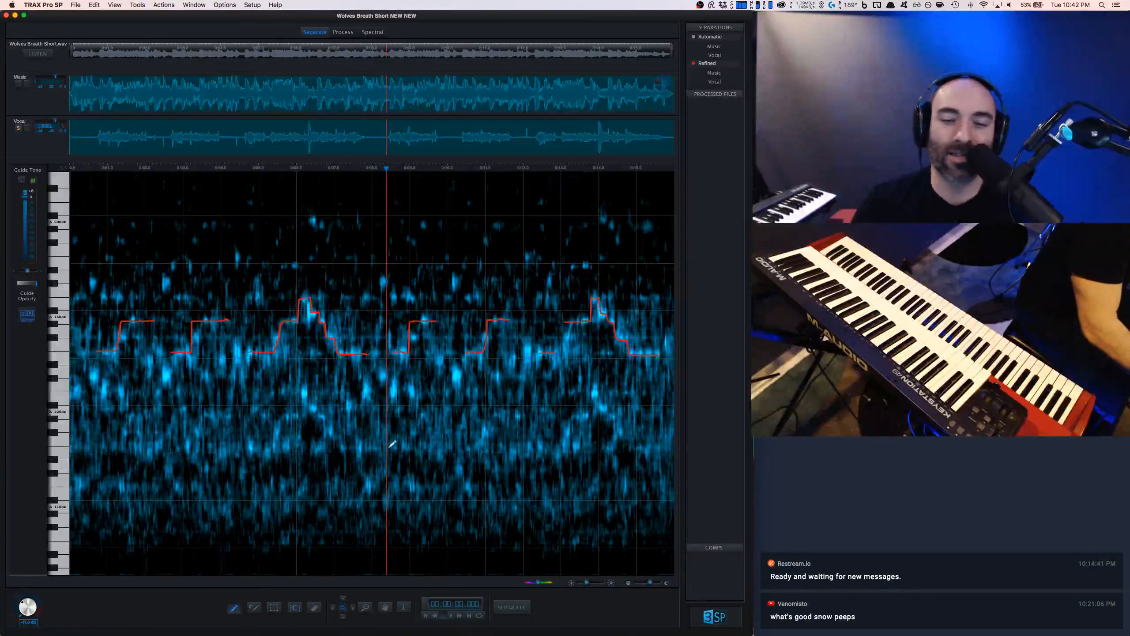
pyautogui.press('space')
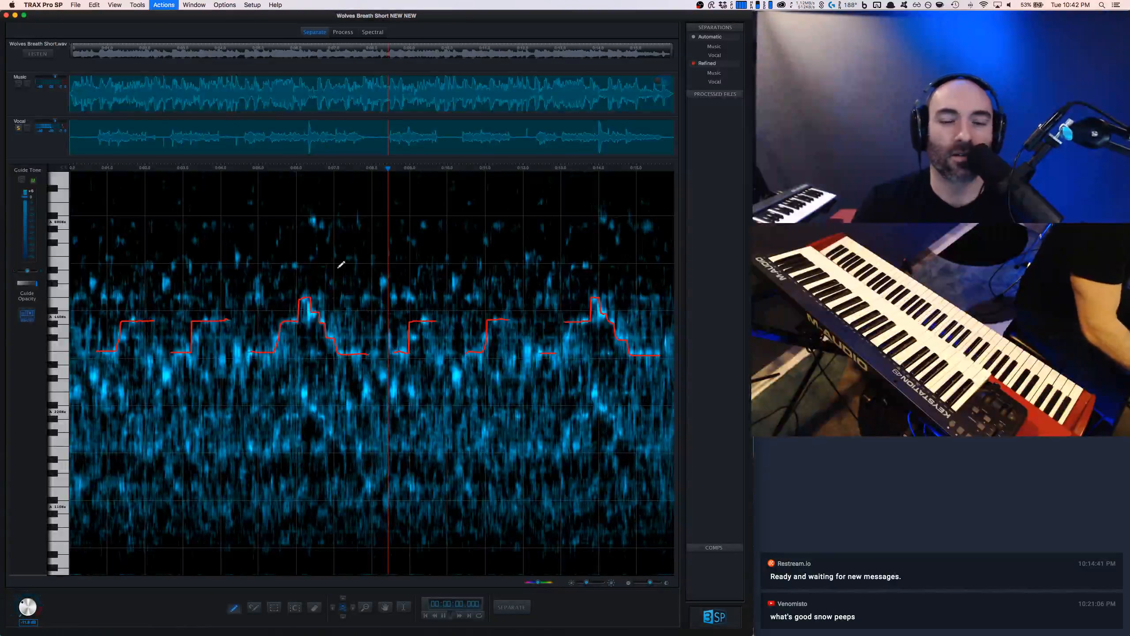
pyautogui.press('space')
pyautogui.press('space')
pyautogui.press('space')
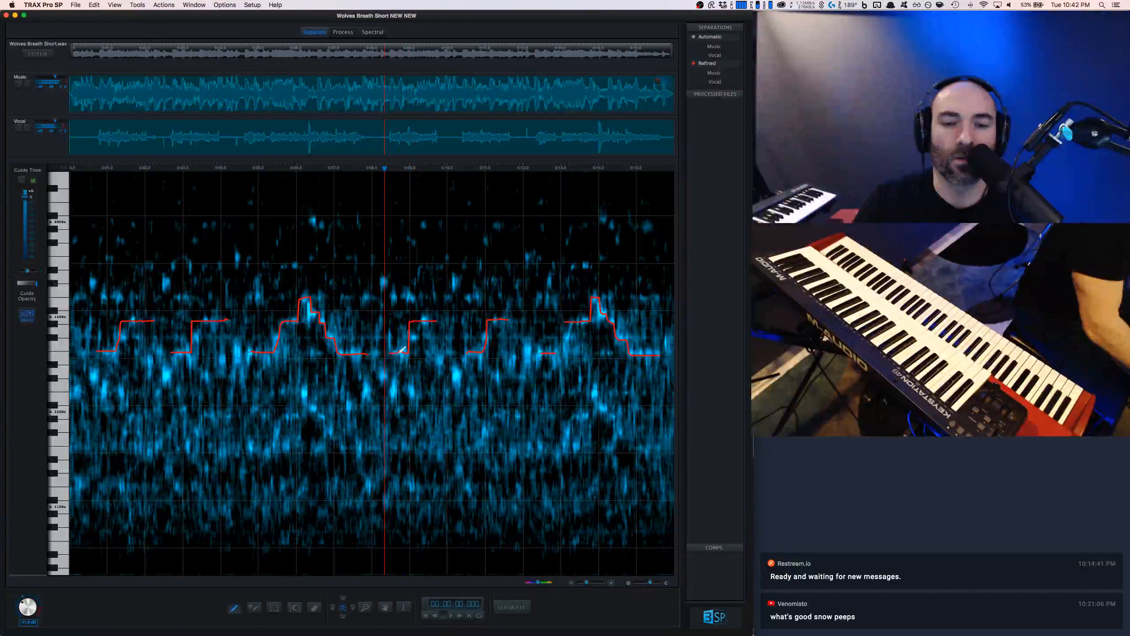
pyautogui.press('space')
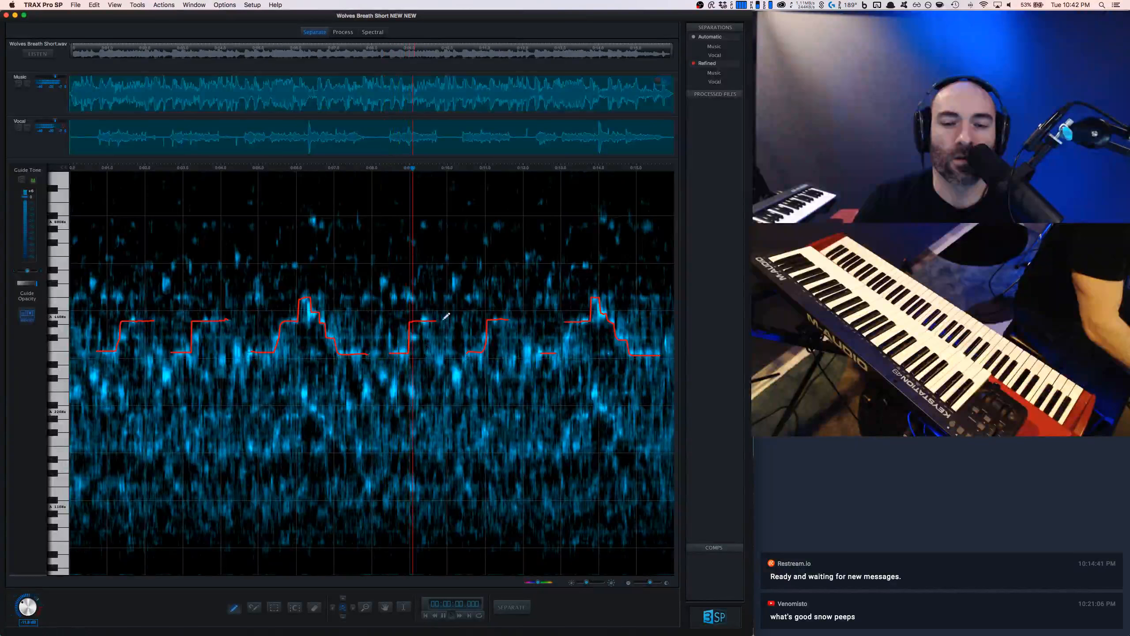
pyautogui.press('space')
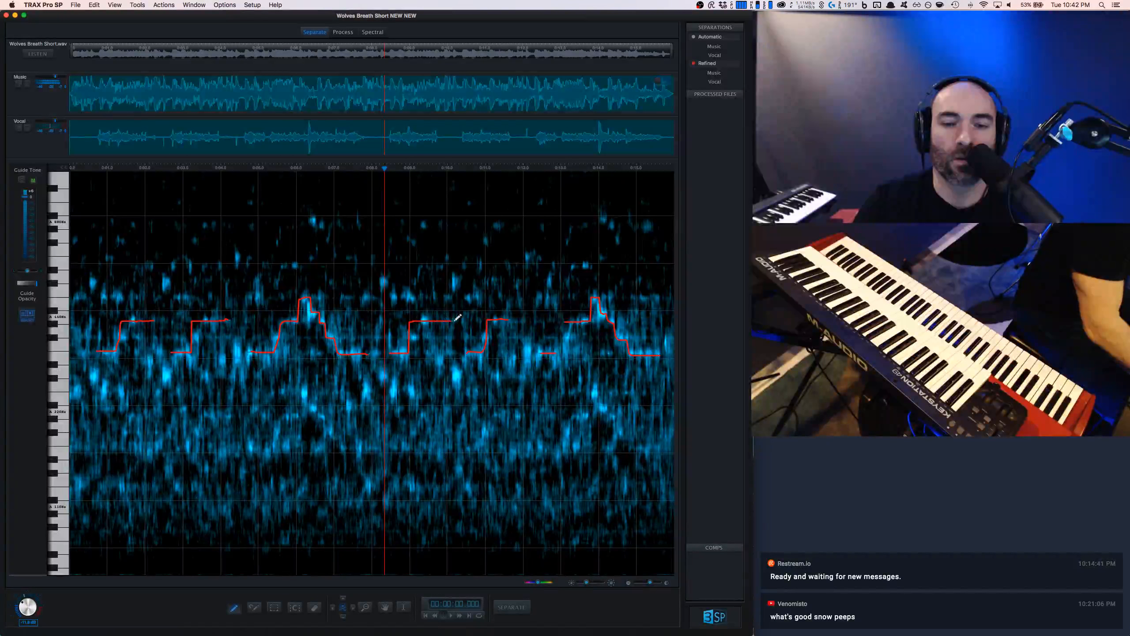
pyautogui.press('space')
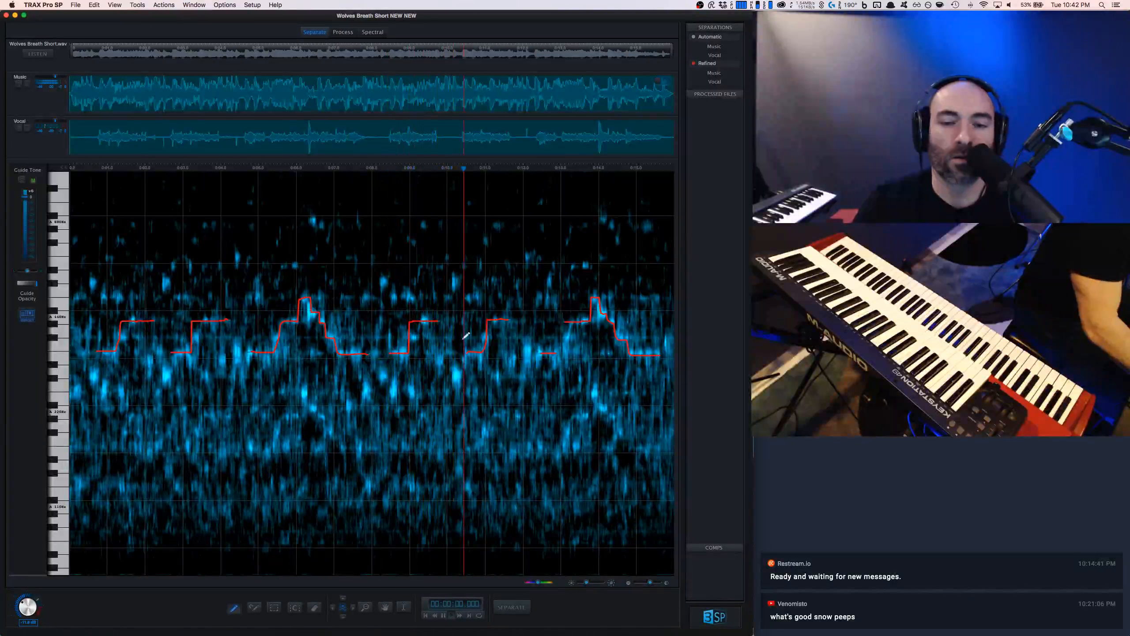
# Step: Listen through 10 to 13 seconds while extending the start of the short guide phrase near 12.4 seconds
pyautogui.press('space')
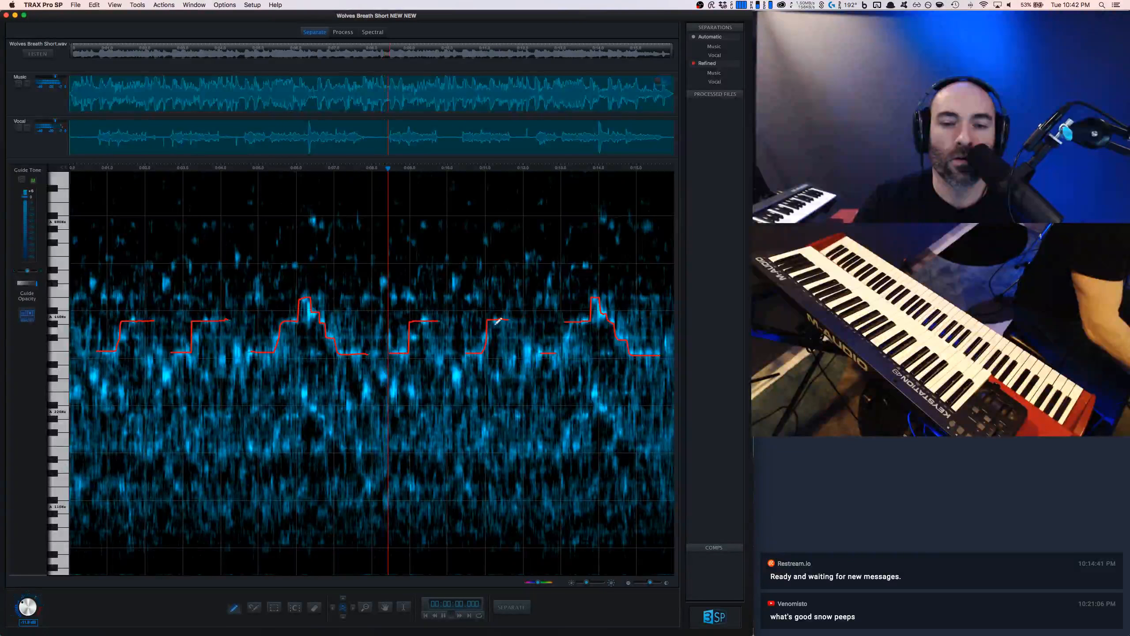
pyautogui.press('space')
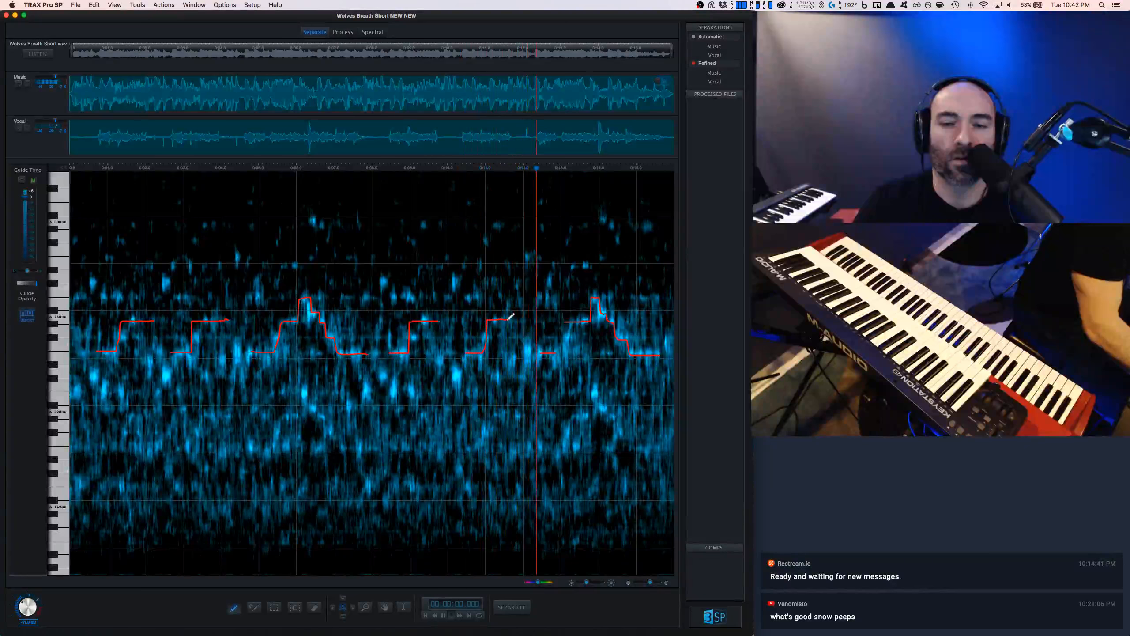
pyautogui.press('space')
pyautogui.press('space')
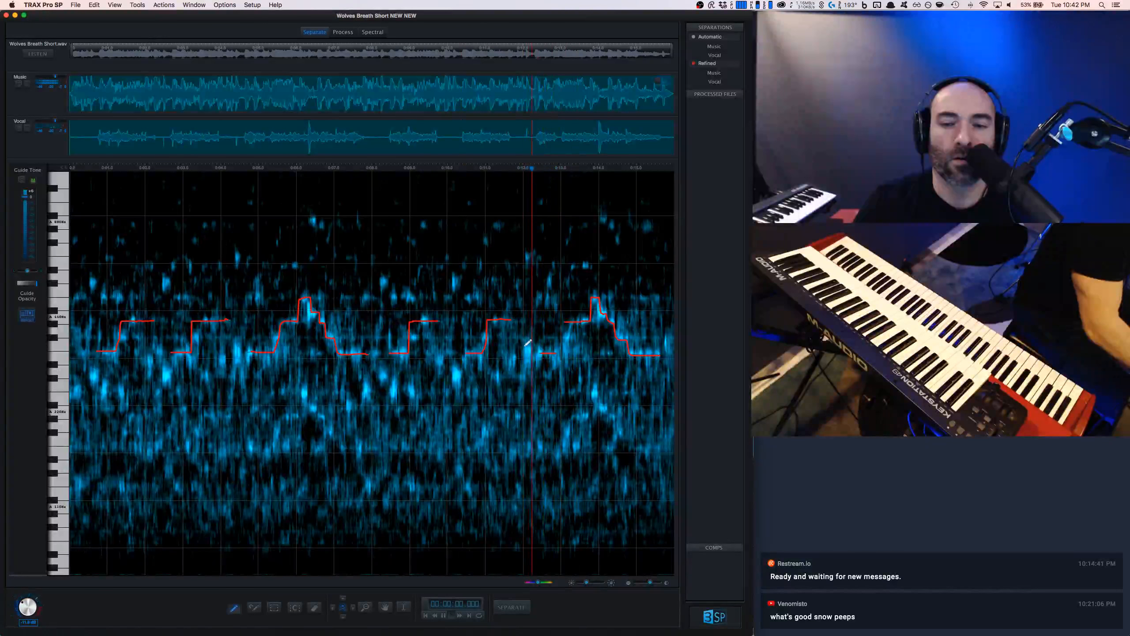
pyautogui.press('space')
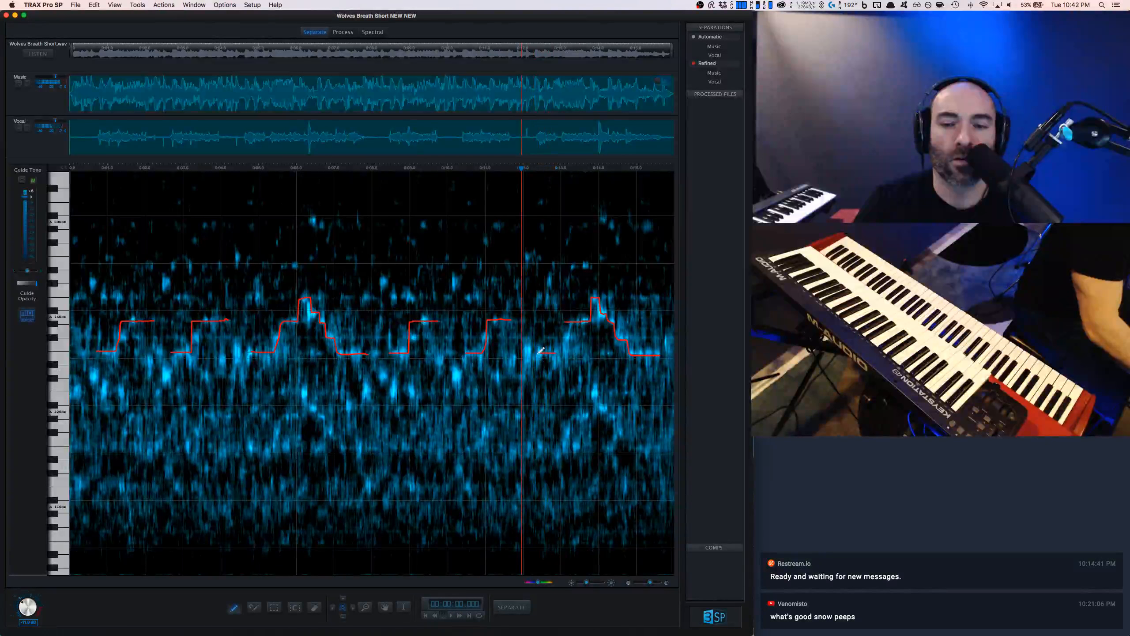
pyautogui.press('space')
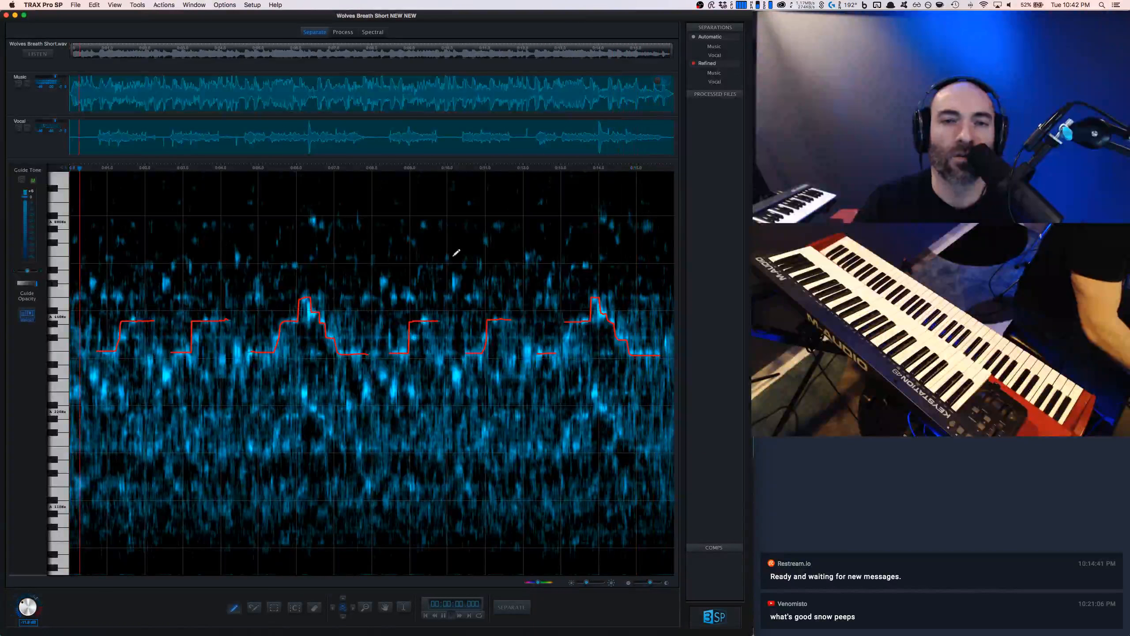
pyautogui.press('space')
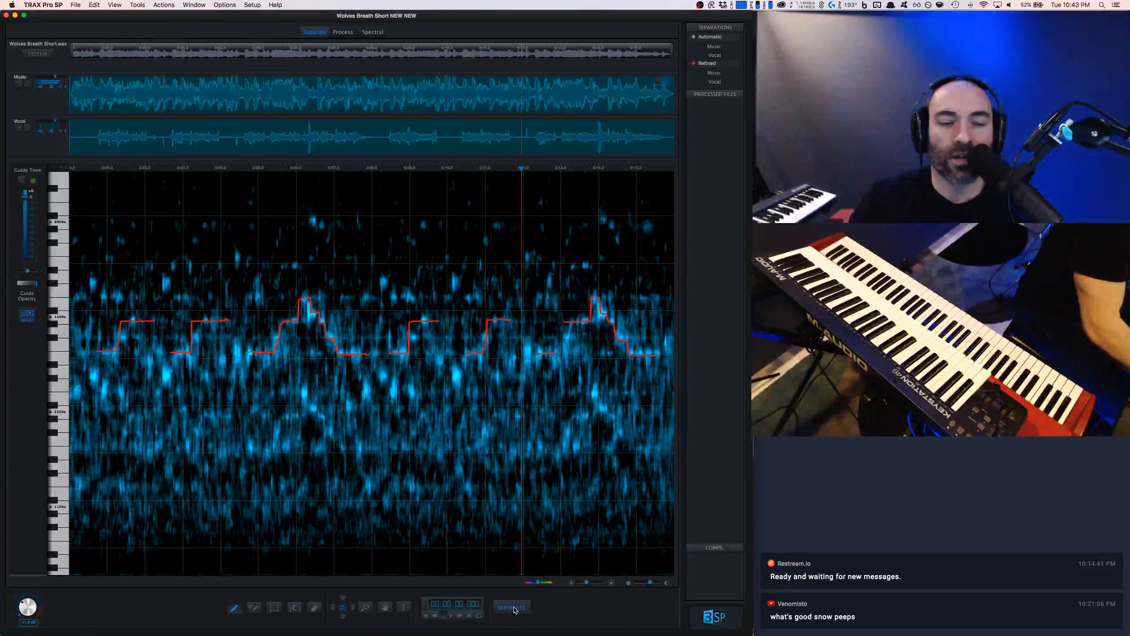
# Step: Separate with the extended guide, solo the vocal, and audition the refined result from about 8.2 seconds
pyautogui.click(512, 607)
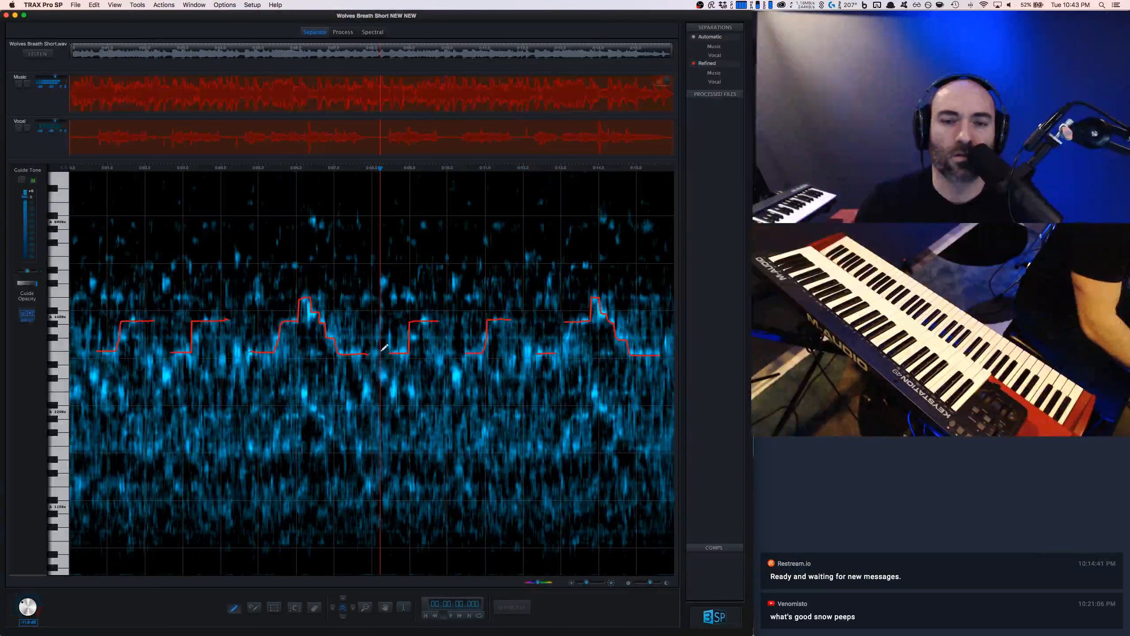
pyautogui.press('space')
pyautogui.press('space')
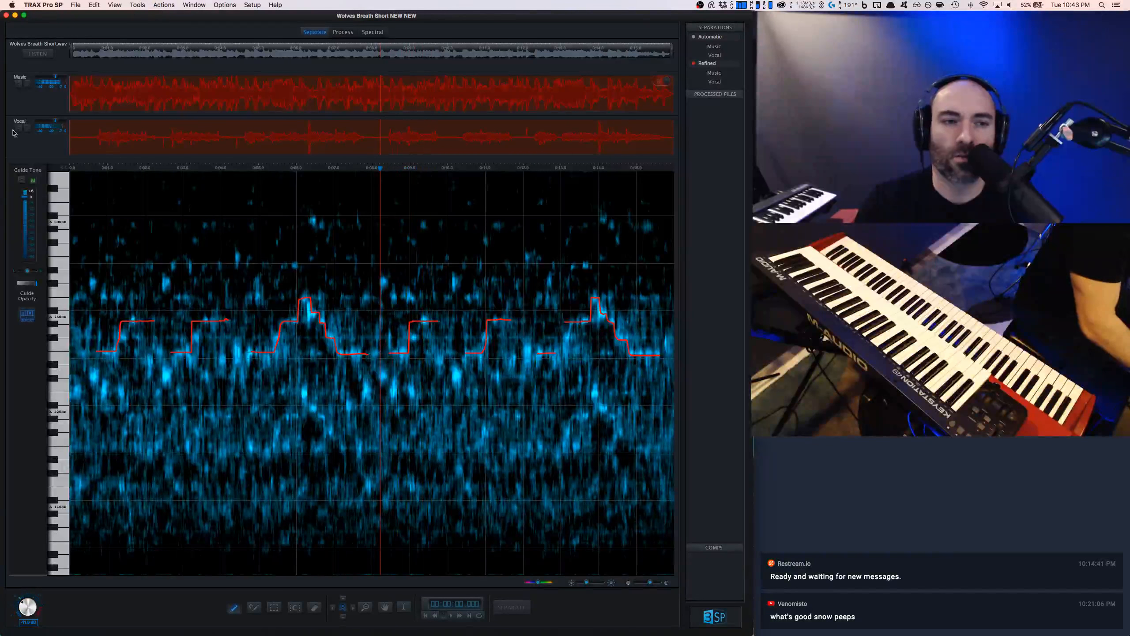
pyautogui.click(18, 127)
pyautogui.press('space')
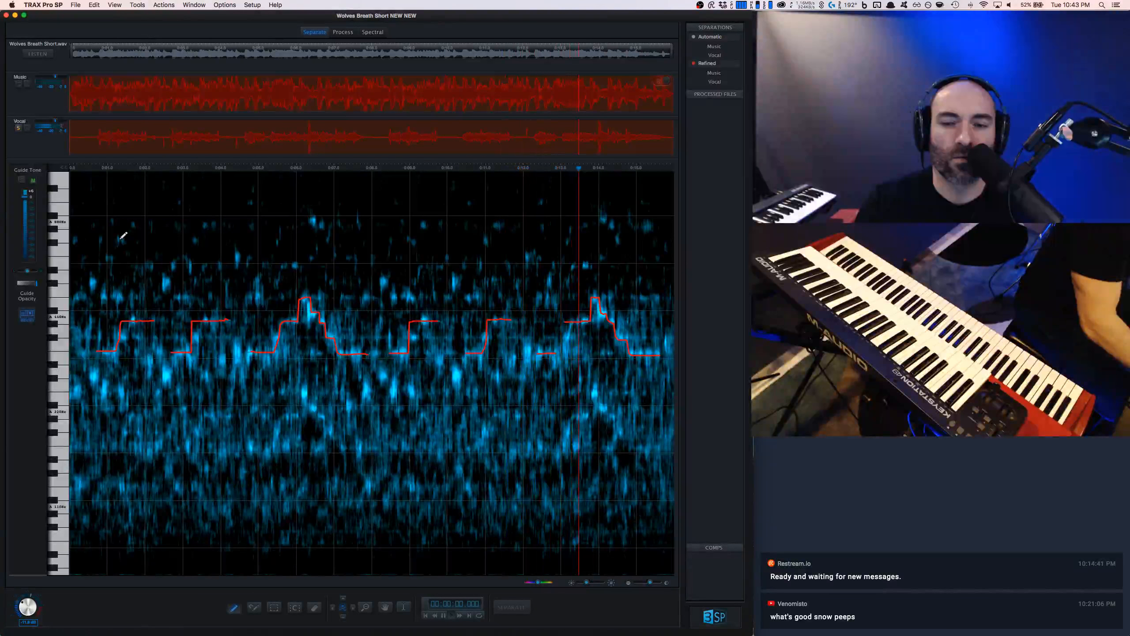
pyautogui.press('space')
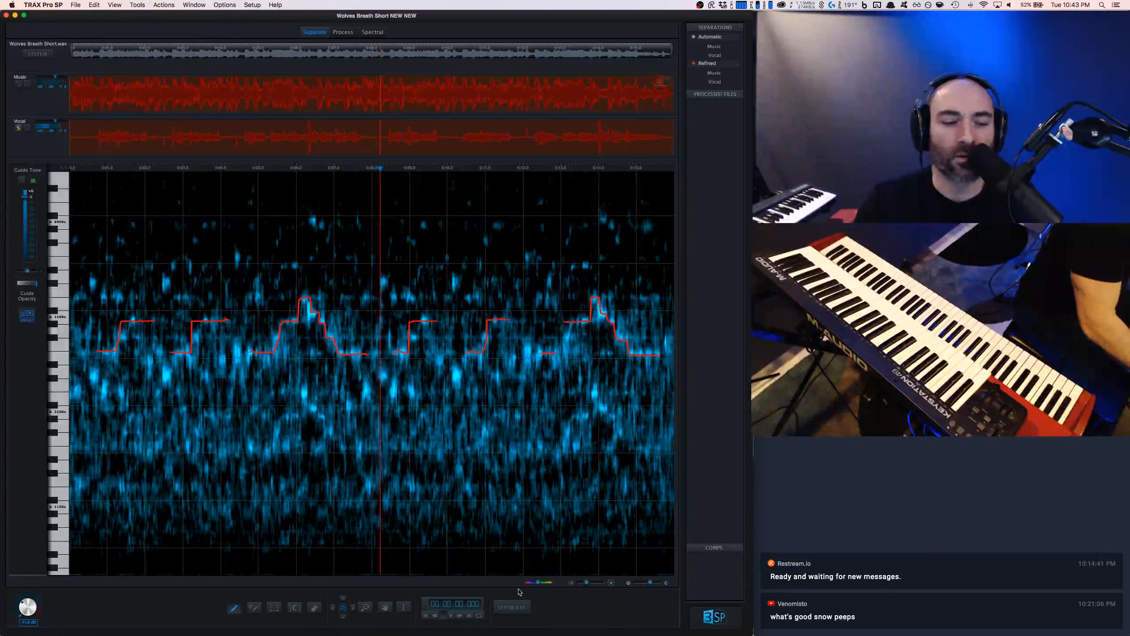
# Step: Separate again with the guide extensions undone, and audition the refined vocal from about 0.5 seconds
pyautogui.click(511, 606)
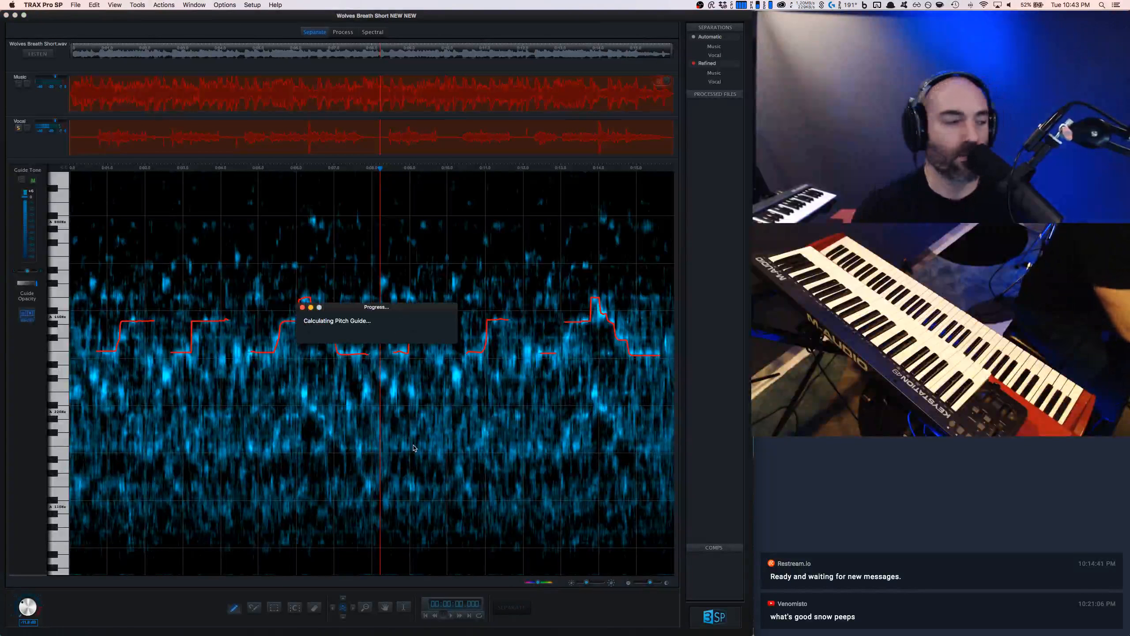
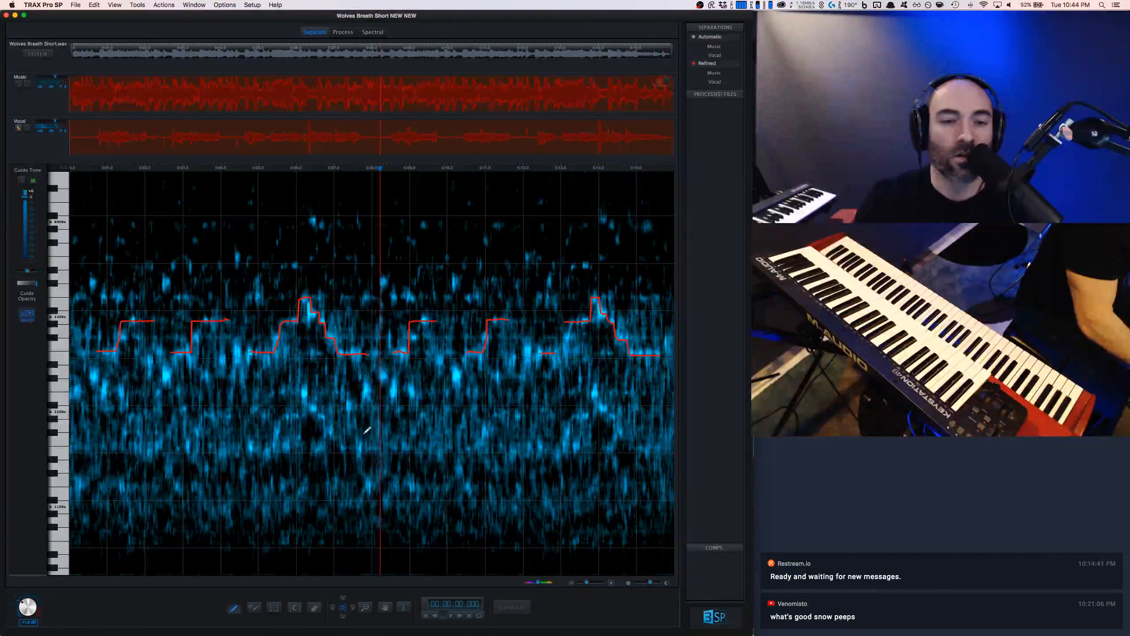
pyautogui.click(89, 335)
pyautogui.press('space')
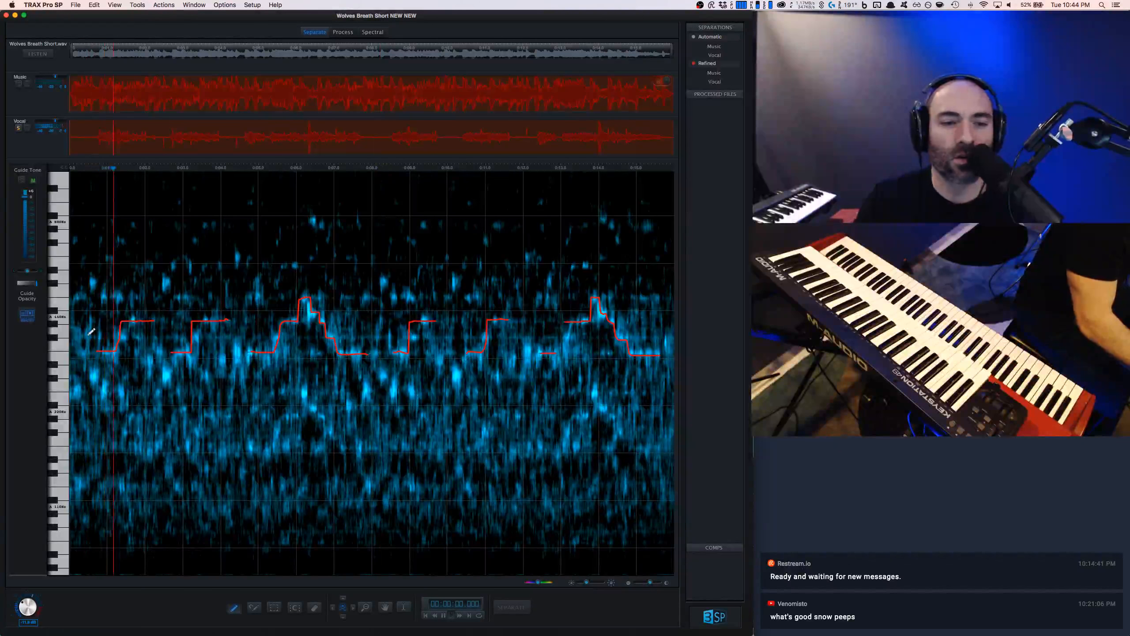
pyautogui.press('space')
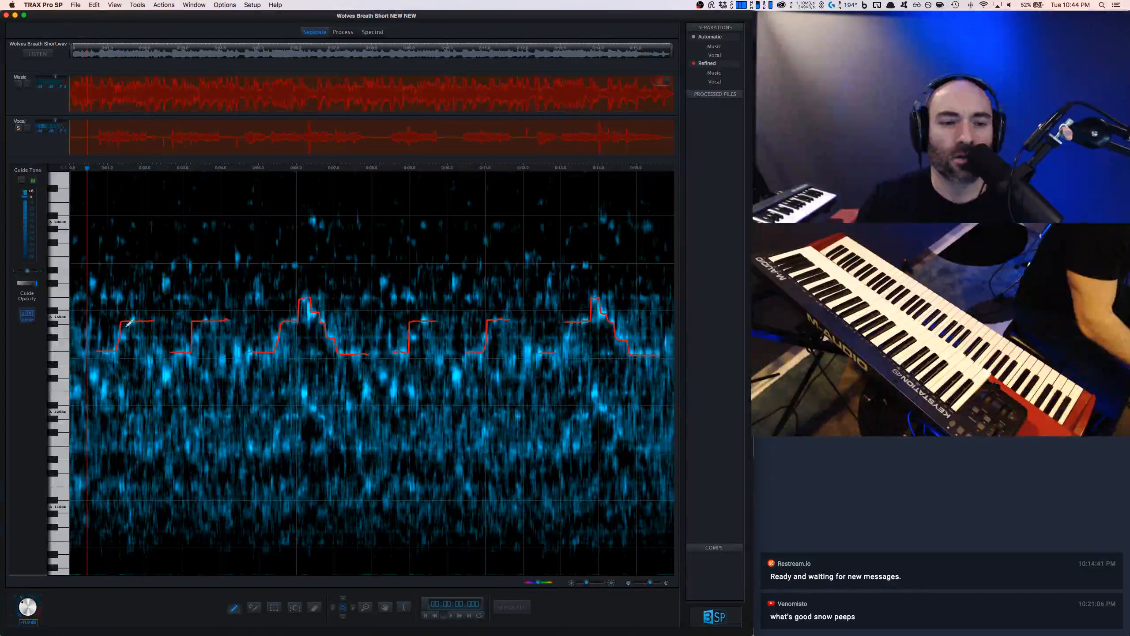
# Step: Erase the tails of the first two guide phrases back to about 1.9 and 3.8 seconds, checking against the unsoloed mix
pyautogui.click(315, 606)
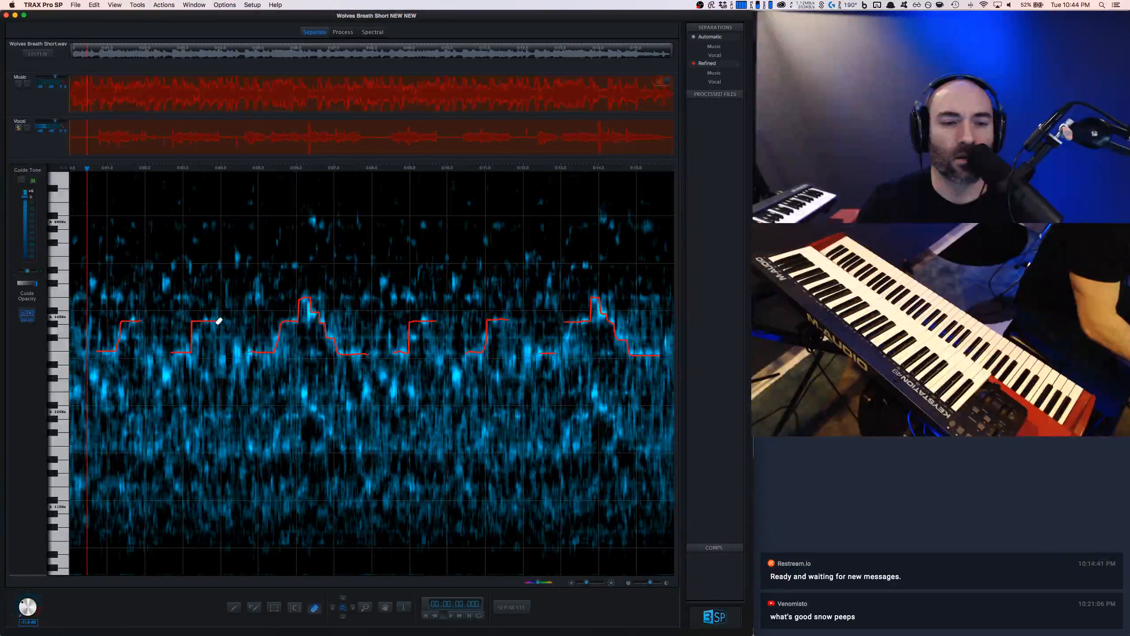
pyautogui.click(162, 322)
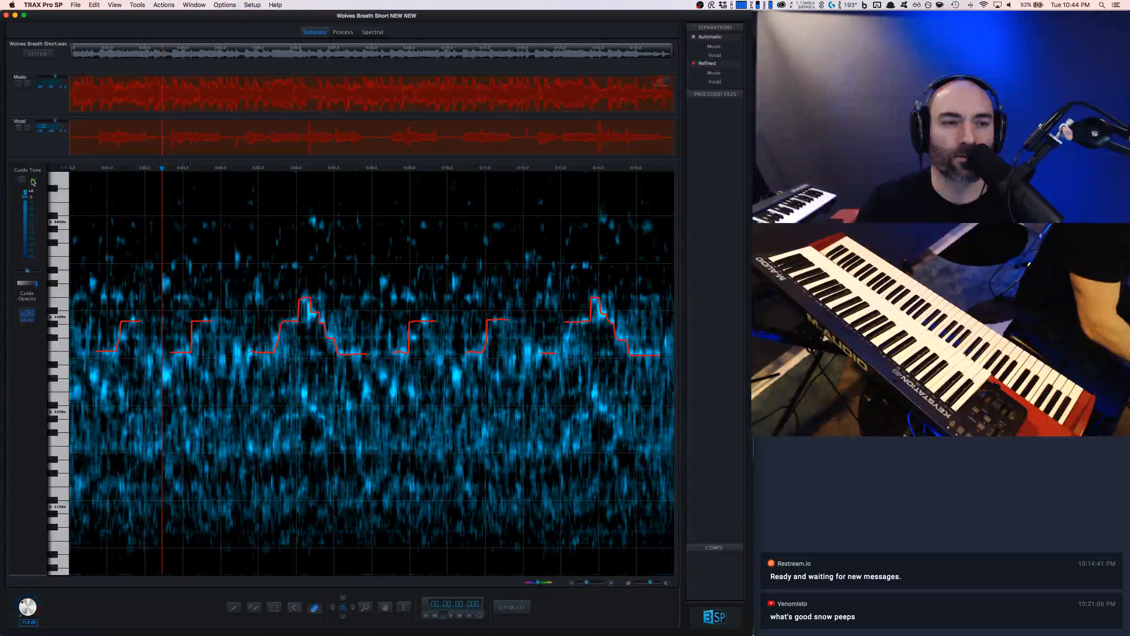
pyautogui.click(85, 327)
pyautogui.press('space')
pyautogui.press('space')
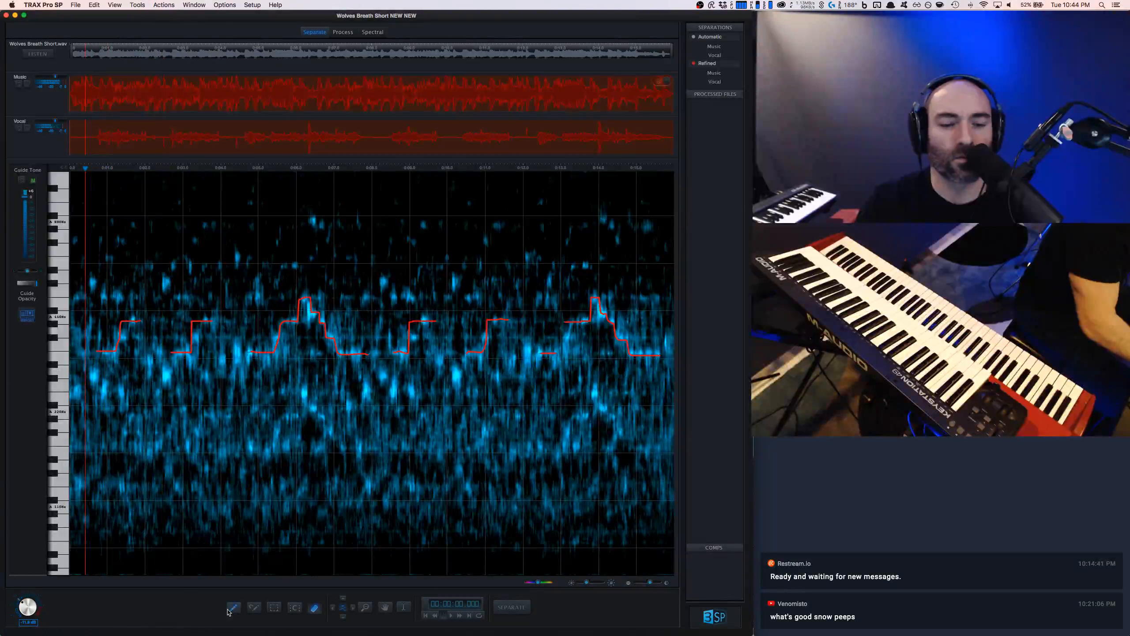
pyautogui.click(230, 609)
pyautogui.press('space')
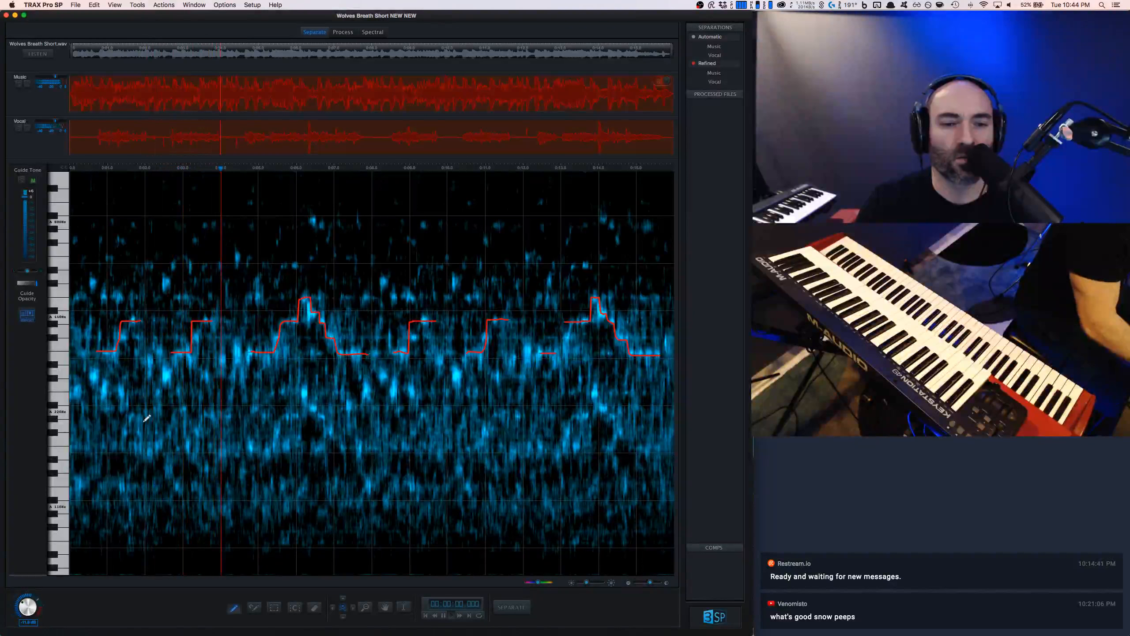
pyautogui.press('space')
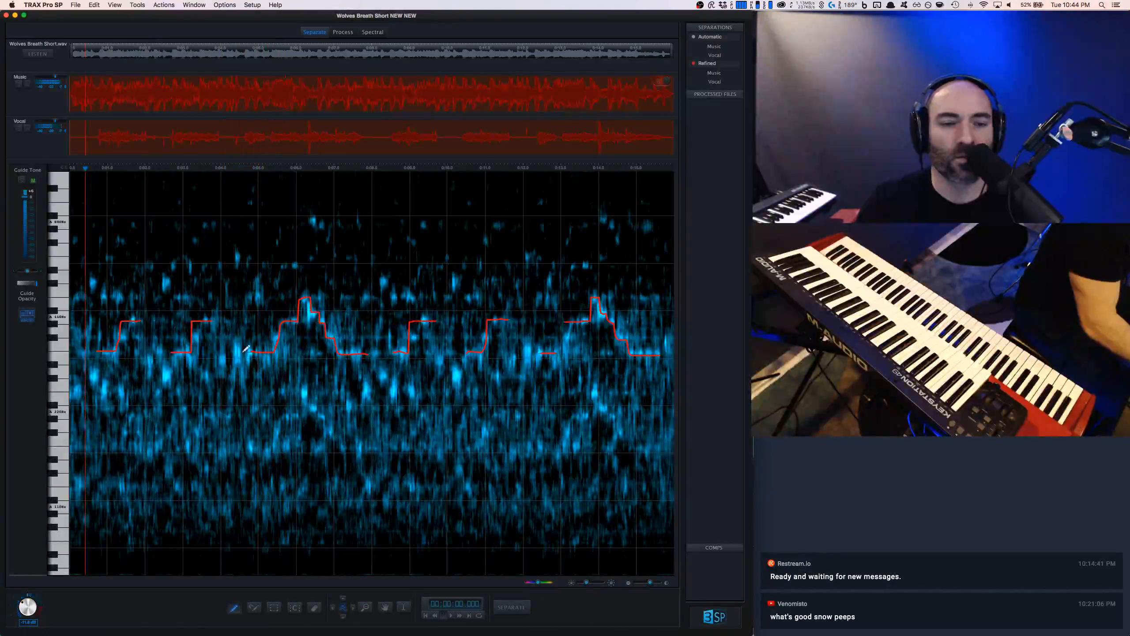
# Step: Erase the rising join between the low and upper notes of the third guide phrase, listening from about 4.4 seconds
pyautogui.click(316, 611)
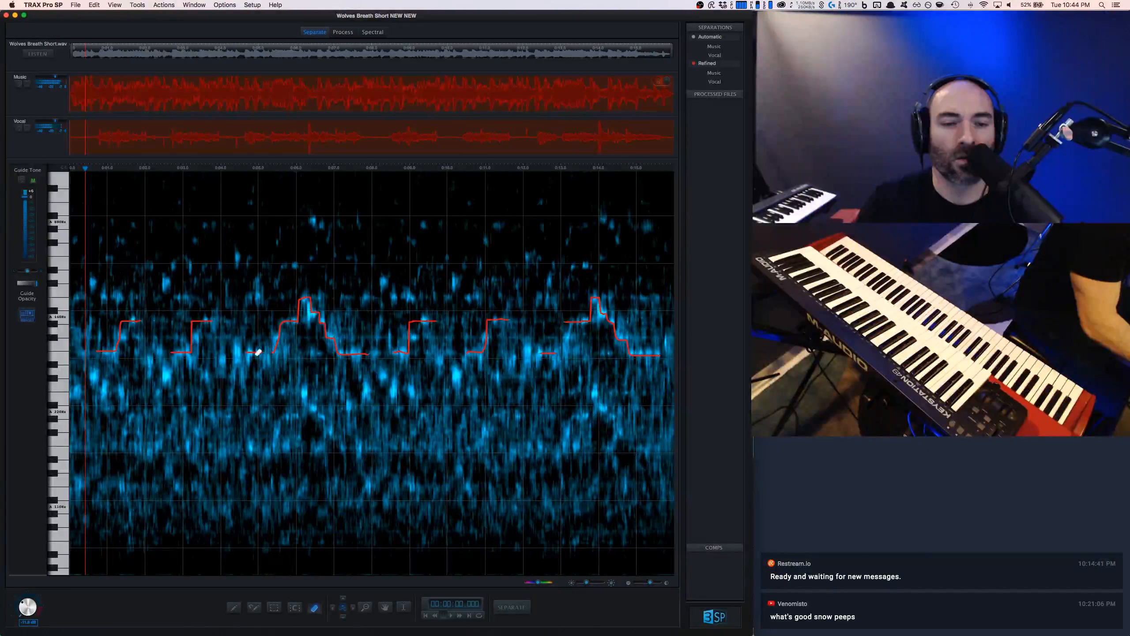
pyautogui.click(238, 349)
pyautogui.press('space')
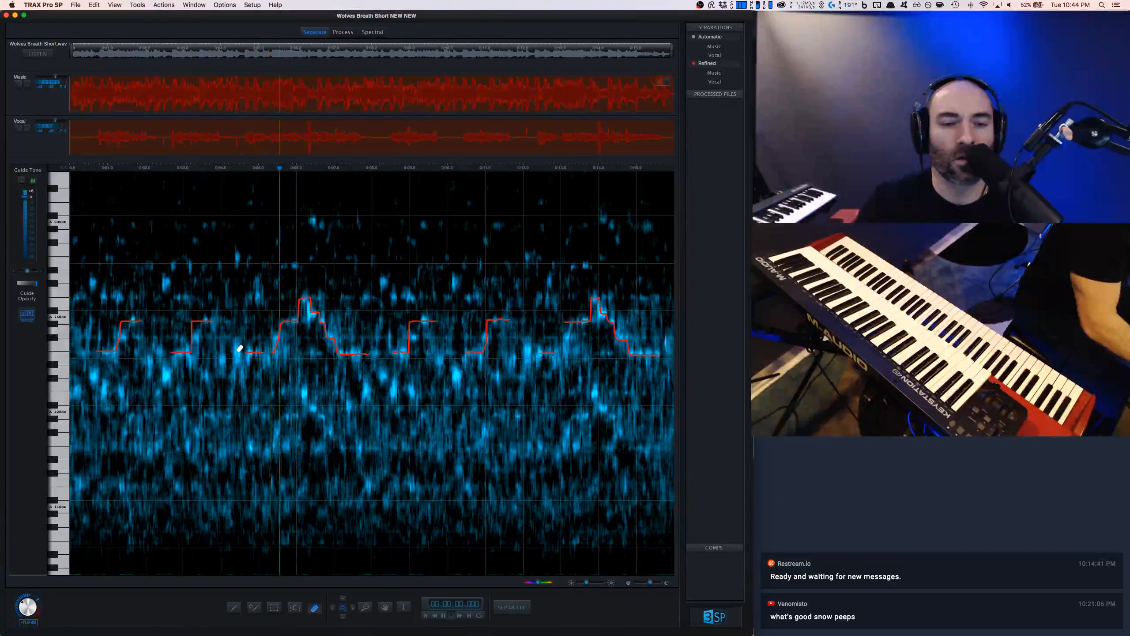
pyautogui.press('space')
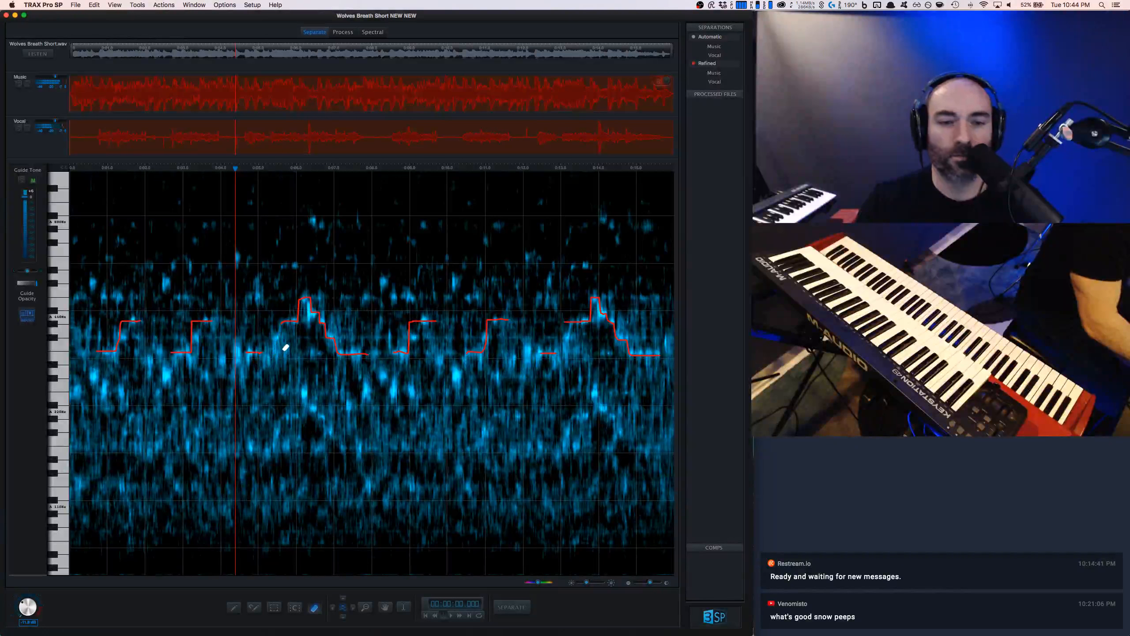
# Step: Extend the start of the third phrase's upper note back to about 5.4 seconds with the Pencil, replaying the passage
pyautogui.click(234, 607)
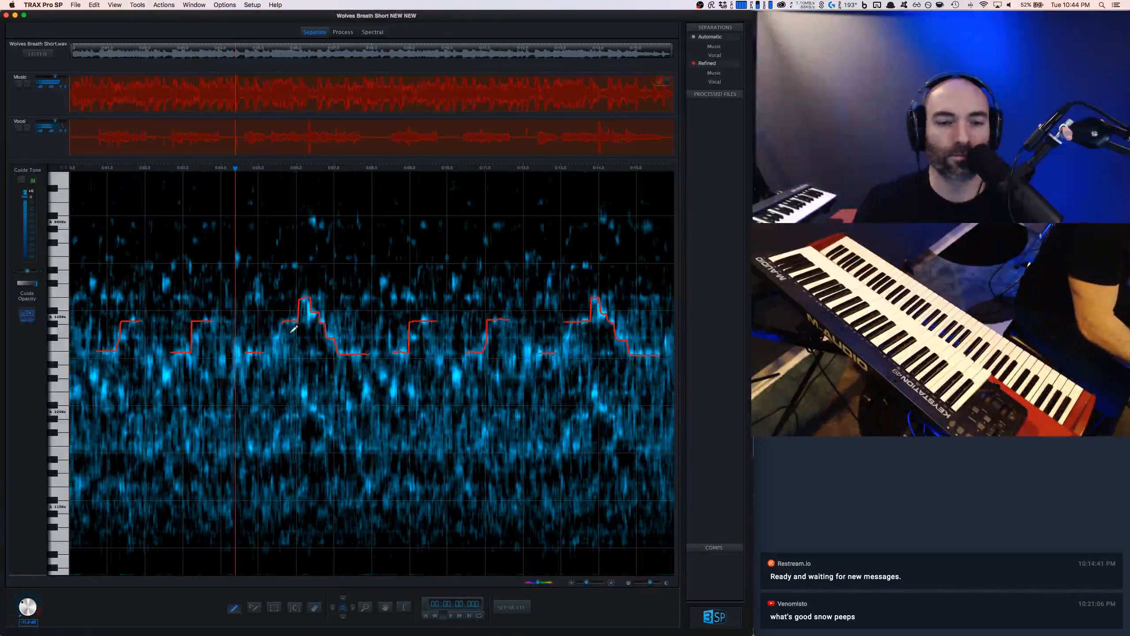
pyautogui.press('space')
pyautogui.press('space')
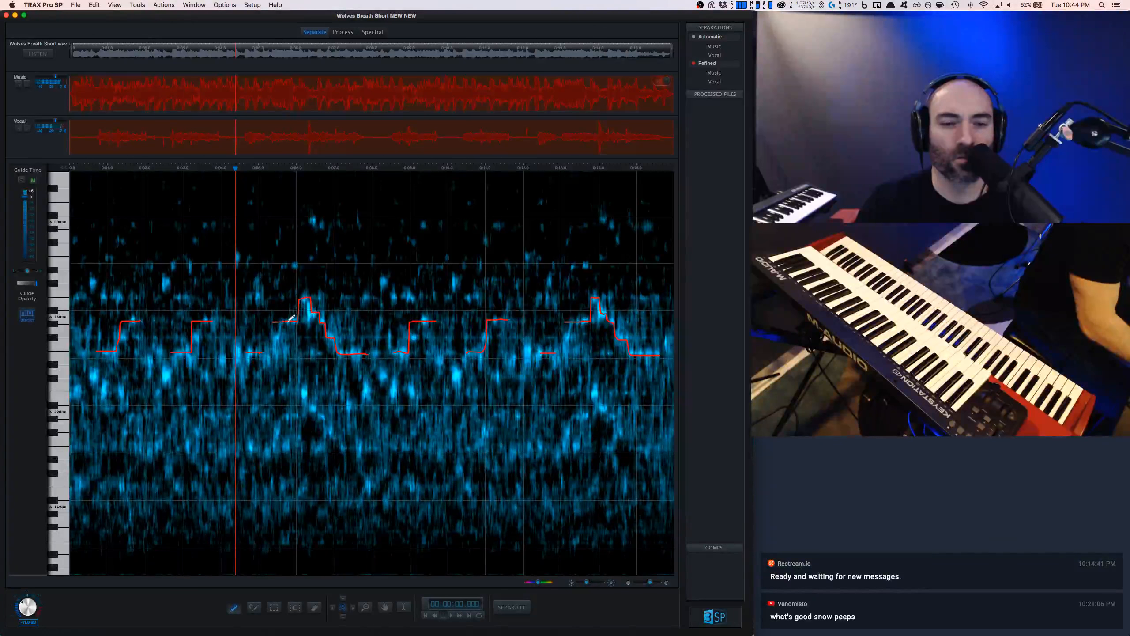
pyautogui.press('space')
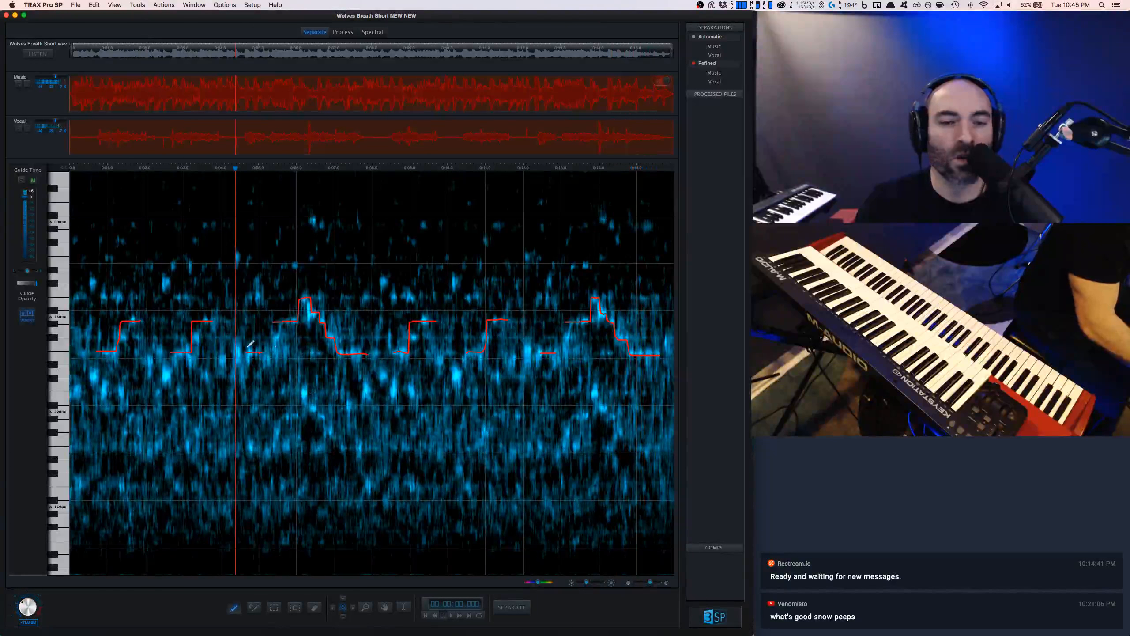
# Step: Separate with the trimmed guide, solo the vocal, and audition the refined result from about 0.5 seconds
pyautogui.click(511, 607)
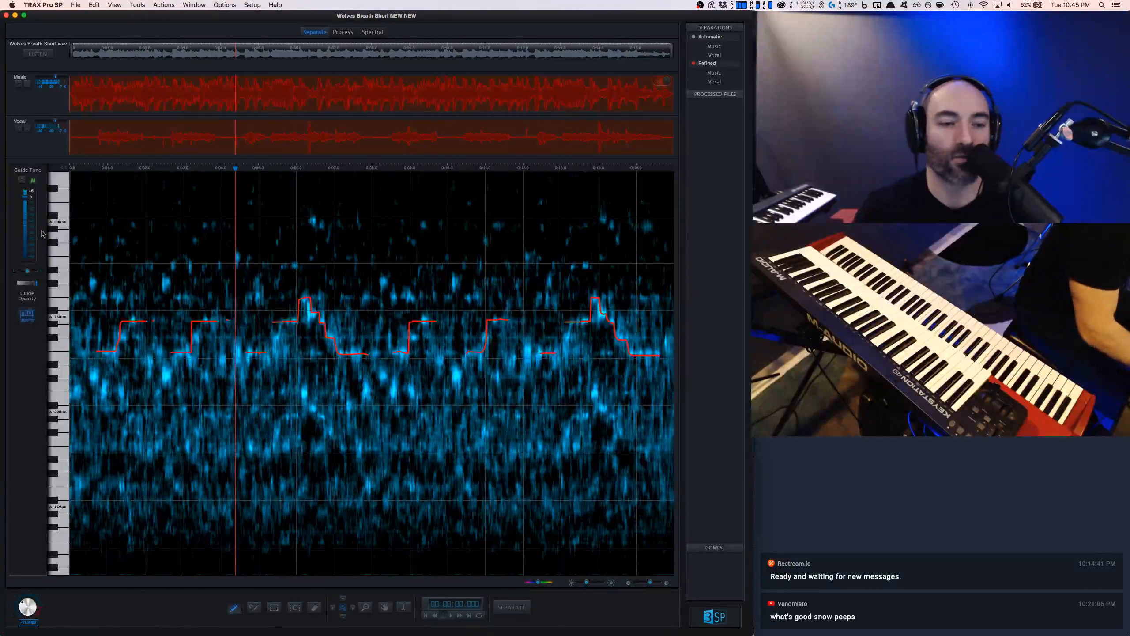
pyautogui.click(87, 308)
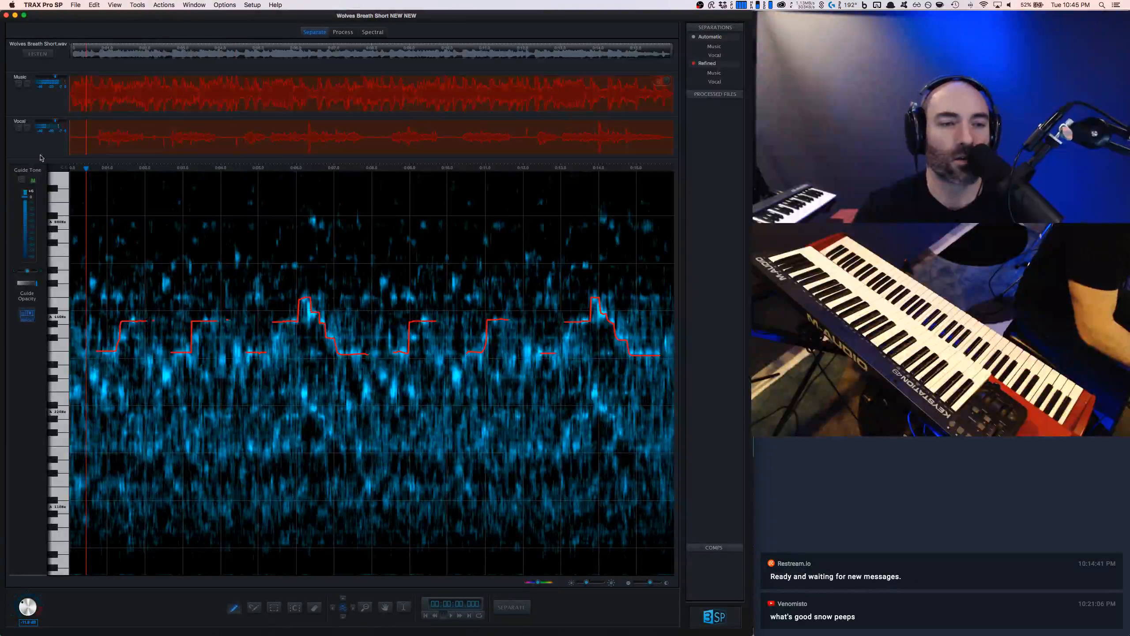
pyautogui.click(18, 128)
pyautogui.press('space')
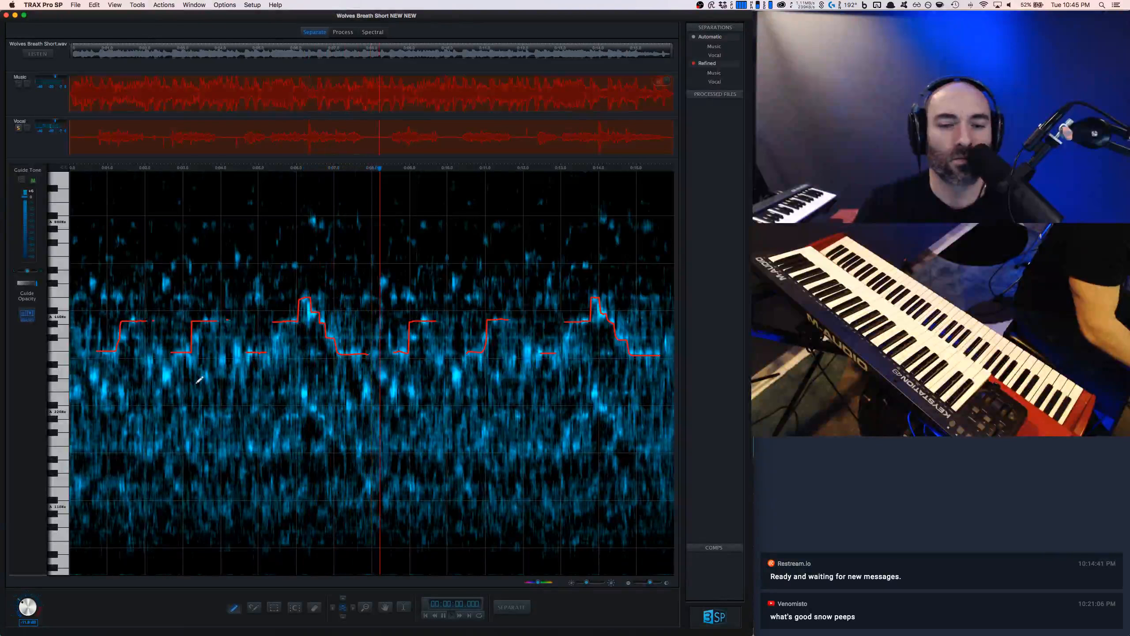
pyautogui.press('space')
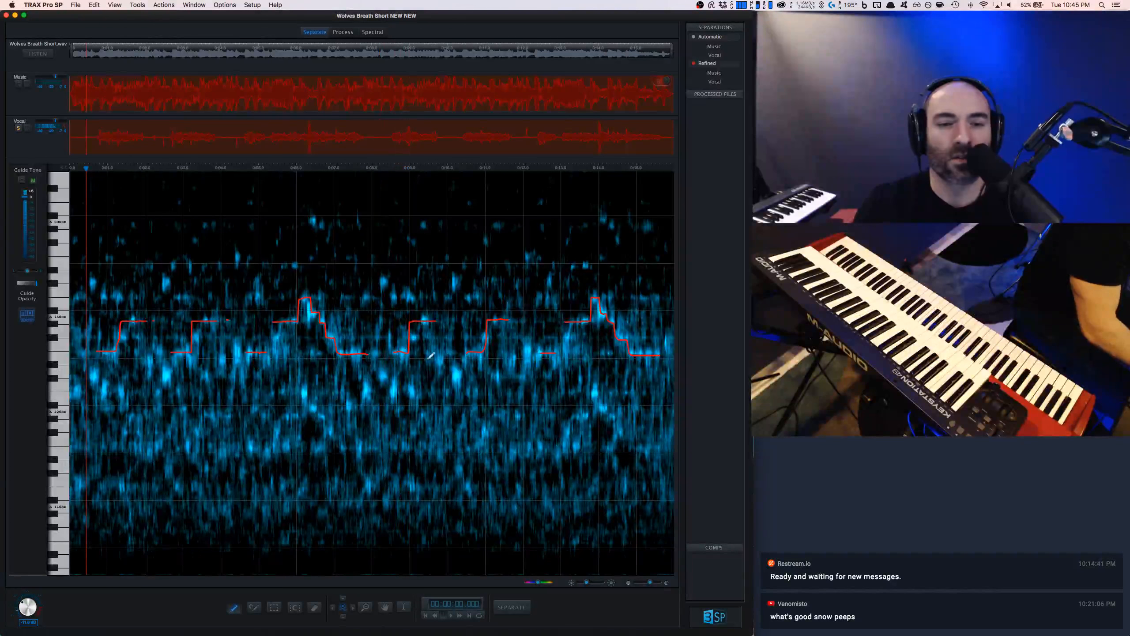
# Step: Listen to the unsoloed mix from about 4.3 seconds and extend the third phrase's final low note to about 8.1 seconds with the Pencil
pyautogui.click(313, 608)
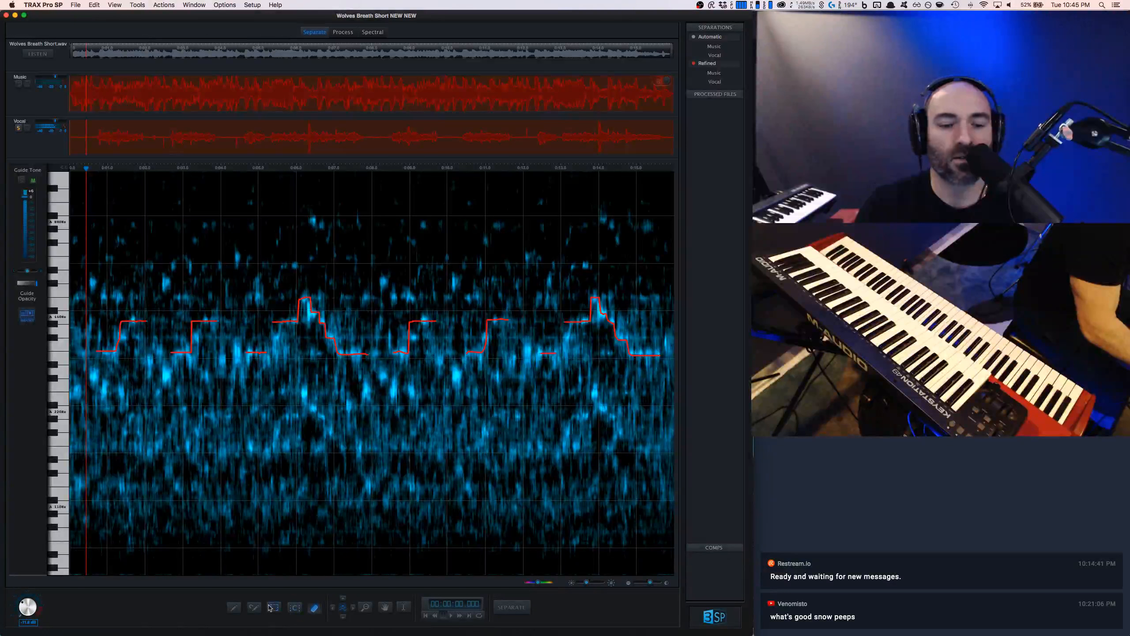
pyautogui.click(233, 608)
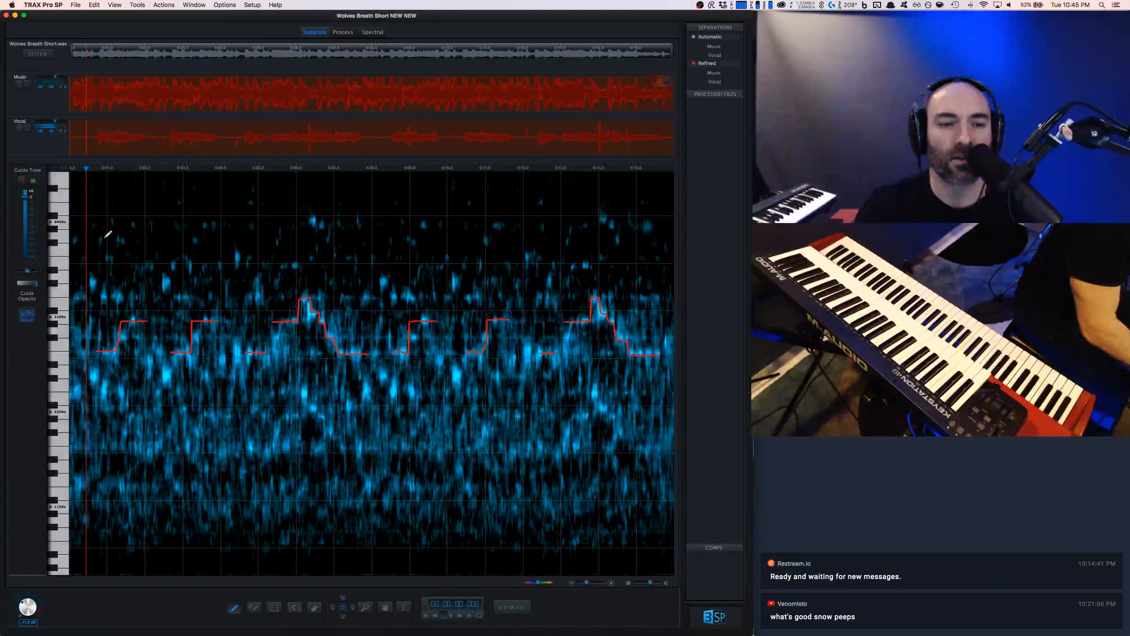
pyautogui.click(235, 349)
pyautogui.press('space')
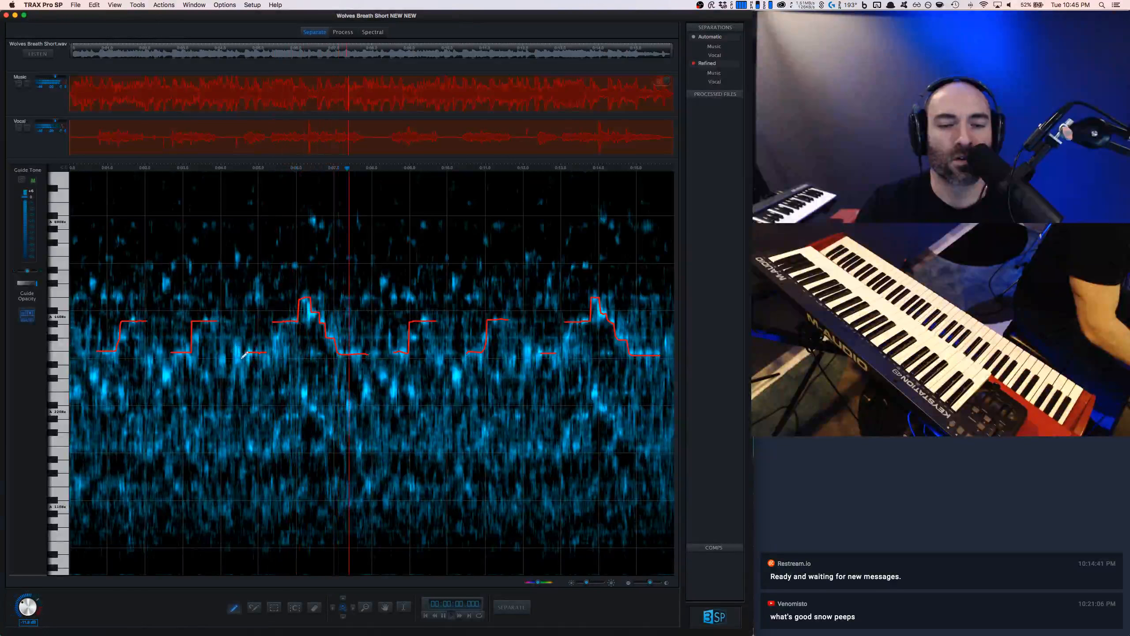
pyautogui.press('space')
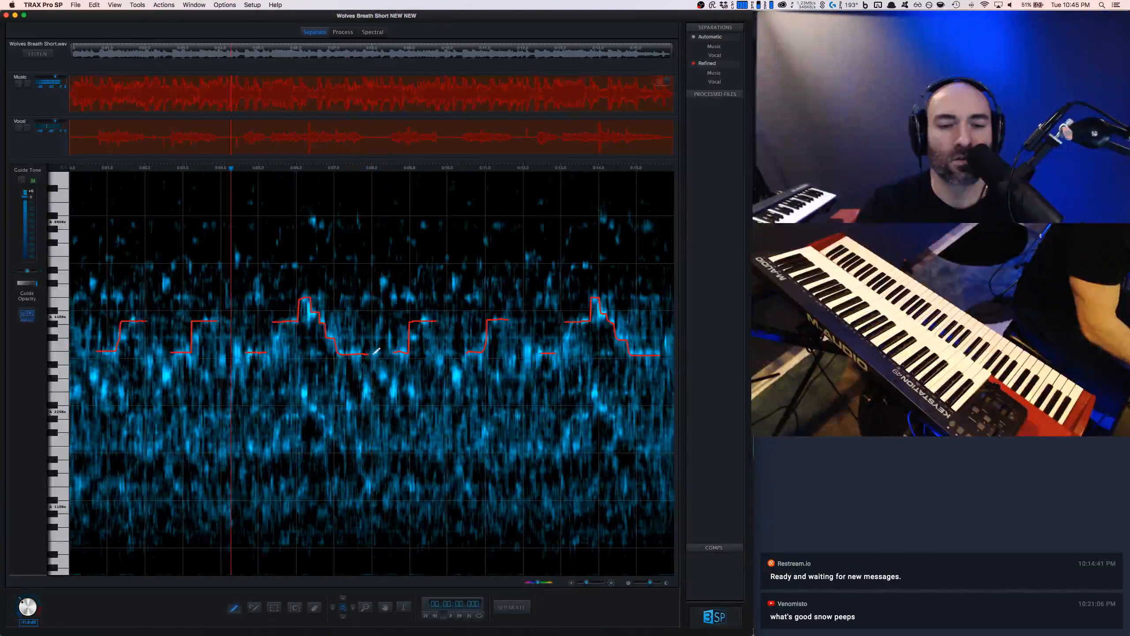
# Step: Separate again with the lengthened third phrase, solo the vocal, and audition the refined result through the end of the clip
pyautogui.click(524, 613)
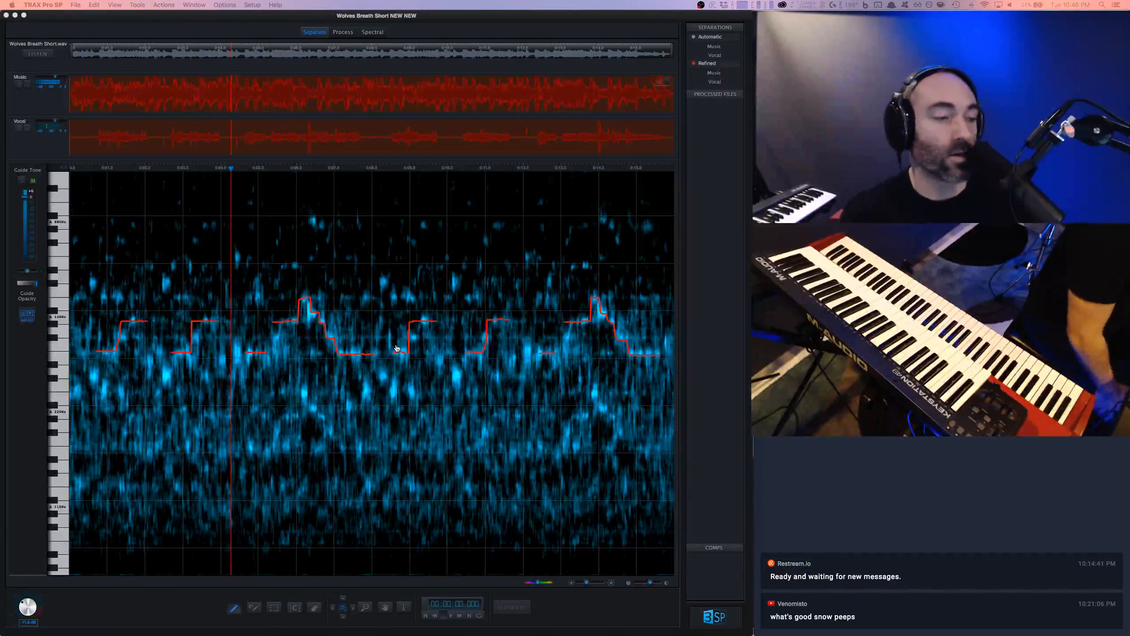
pyautogui.press('super+Tab')
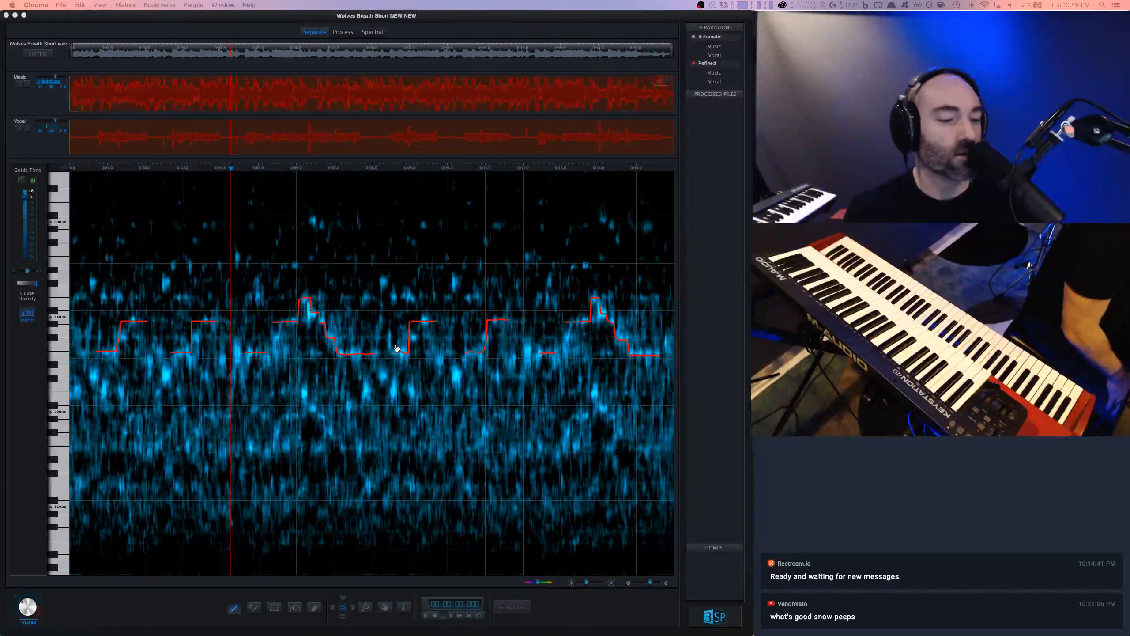
pyautogui.press('super+Tab')
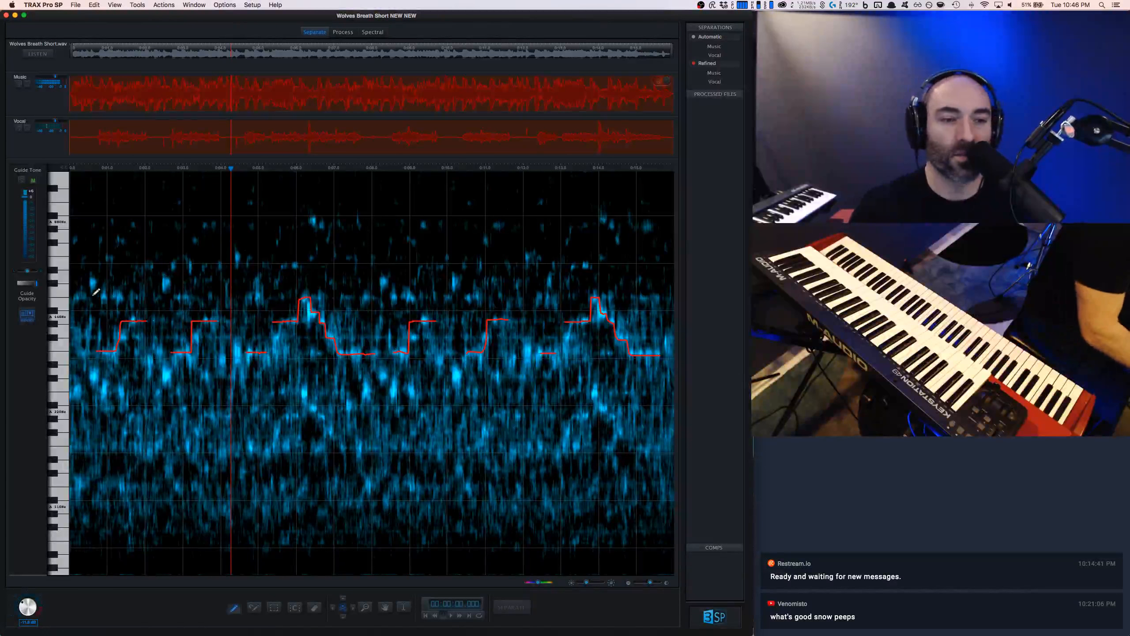
pyautogui.press('space')
pyautogui.click(18, 128)
pyautogui.press('space')
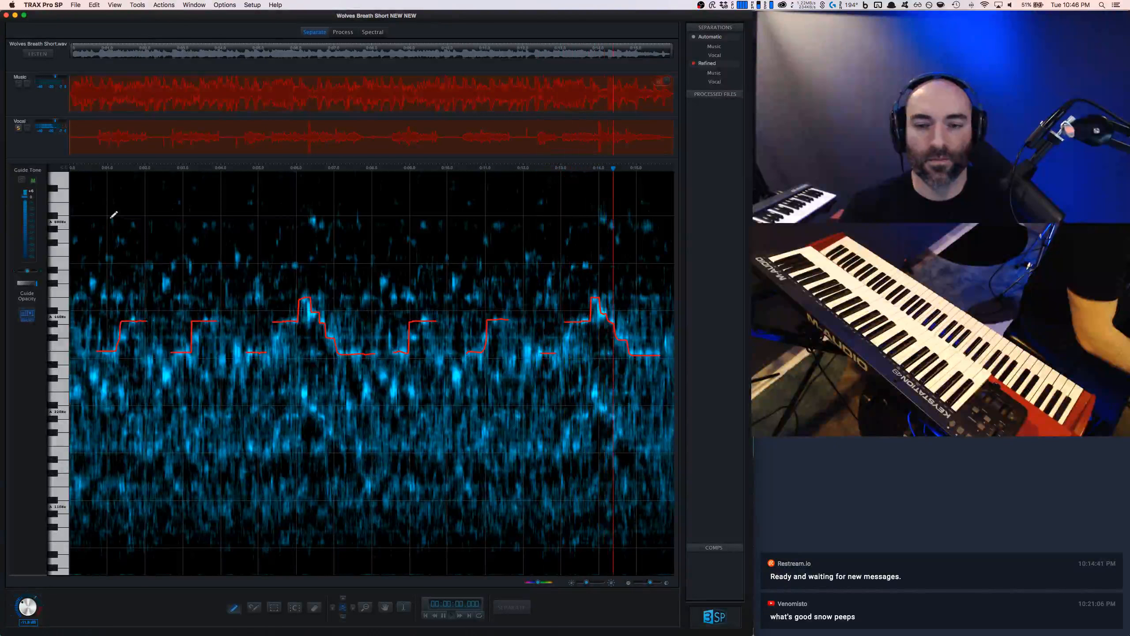
pyautogui.press('space')
# Step: Switch to the Process view and start processing the vocal separations, bringing up the guide selection
pyautogui.click(342, 33)
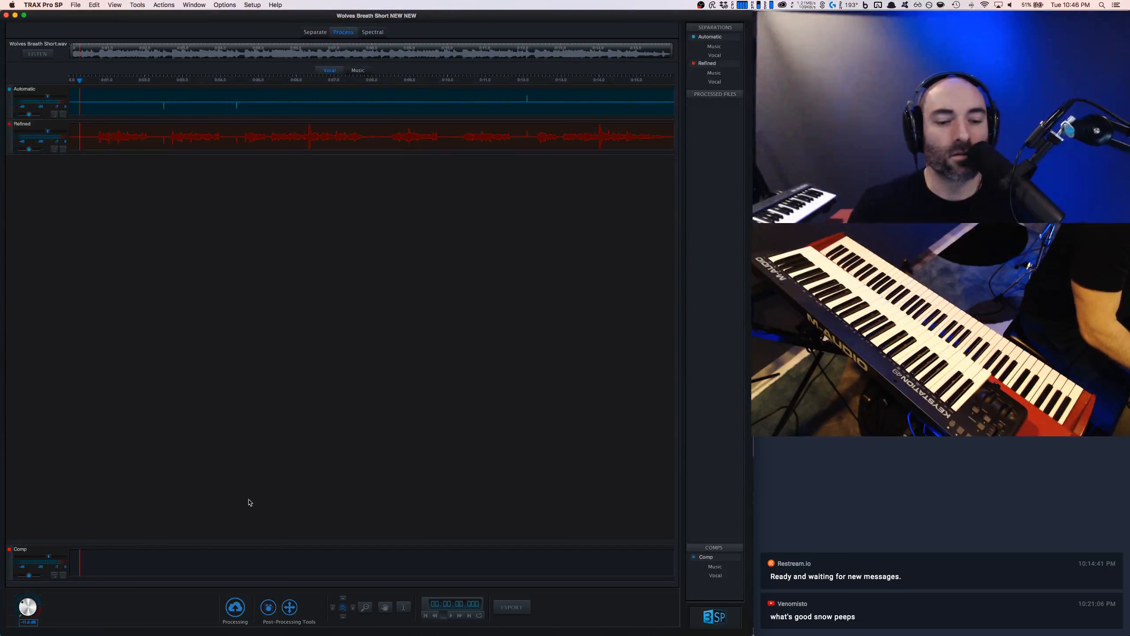
pyautogui.click(240, 610)
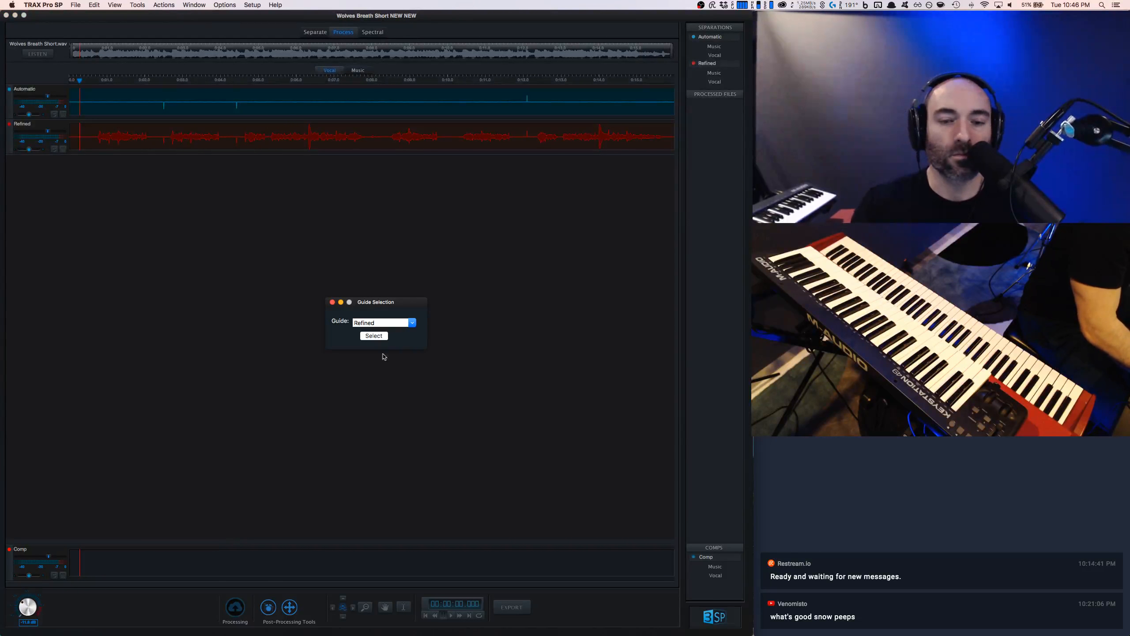
# Step: Process an HQ vocal separation using the Refined track as guide, keeping the suggested track name
pyautogui.click(376, 336)
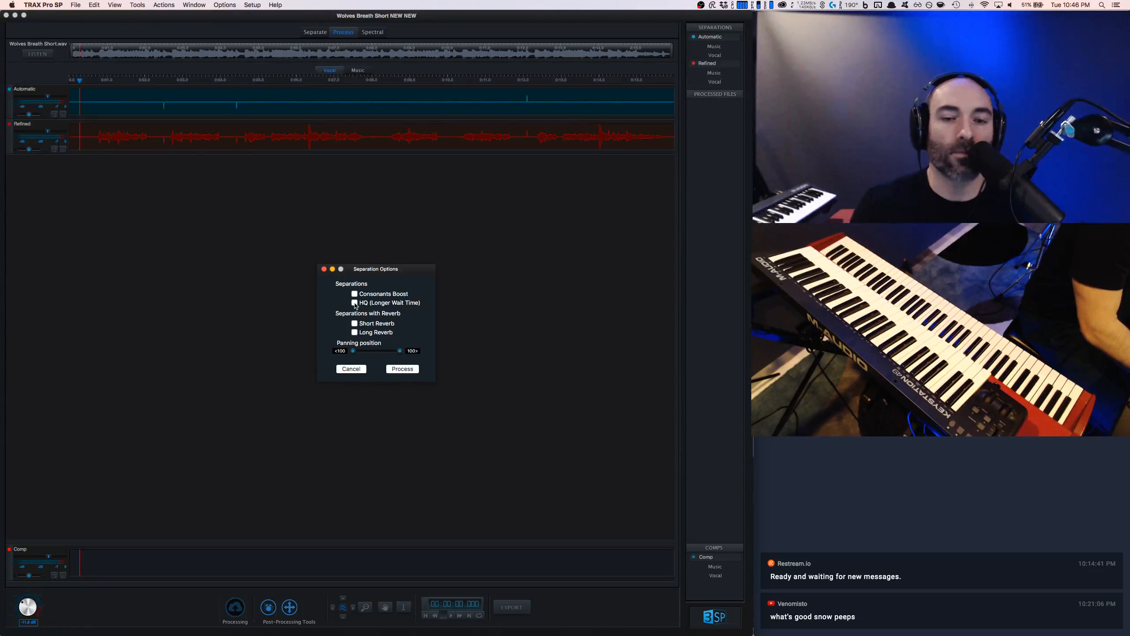
pyautogui.click(401, 369)
pyautogui.click(428, 337)
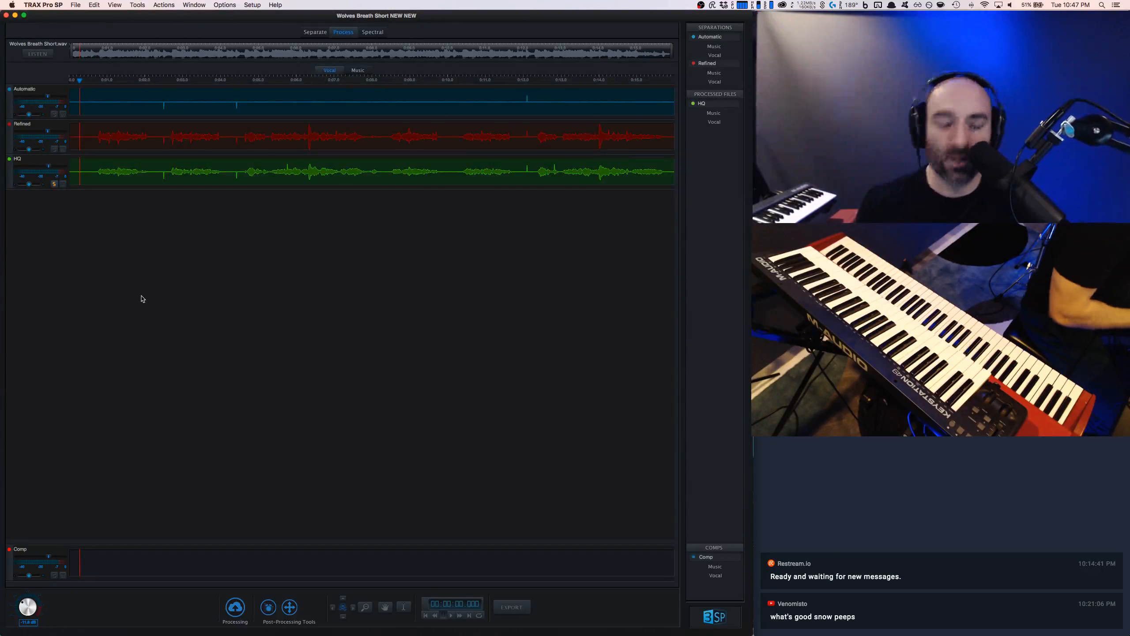
# Step: Play back the HQ track on its own, and the Refined track for comparison
pyautogui.press('space')
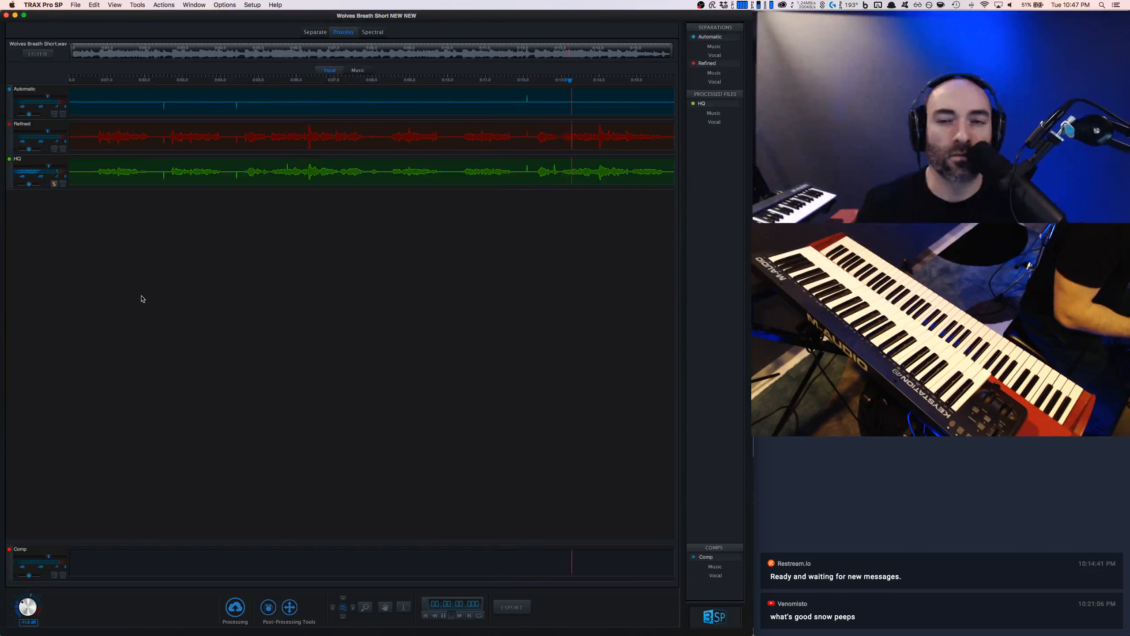
pyautogui.press('space')
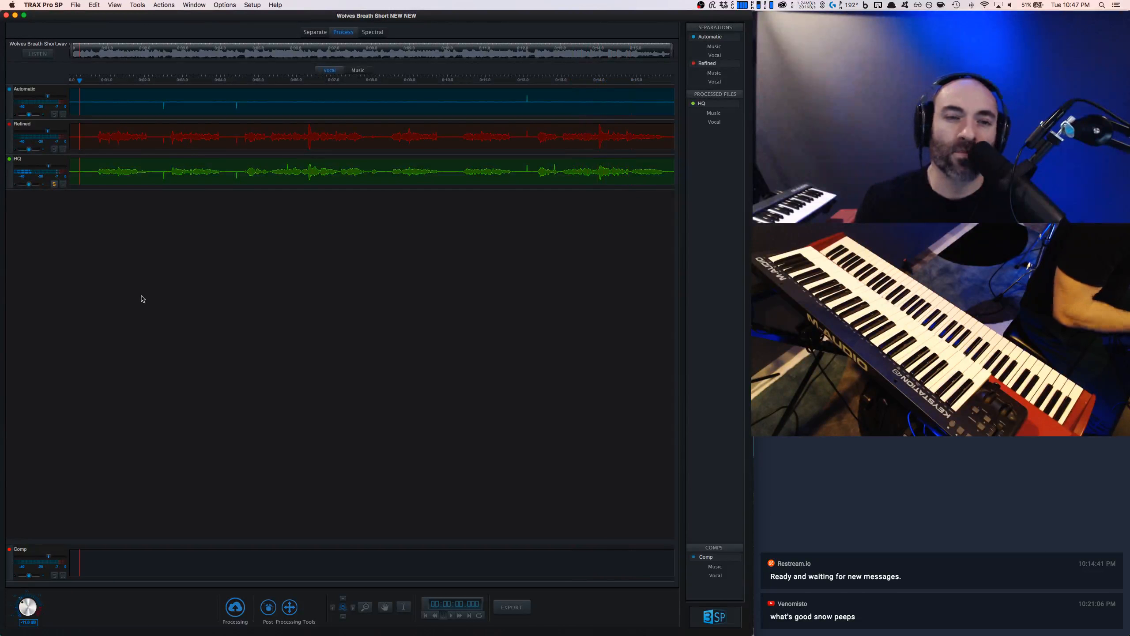
pyautogui.press('space')
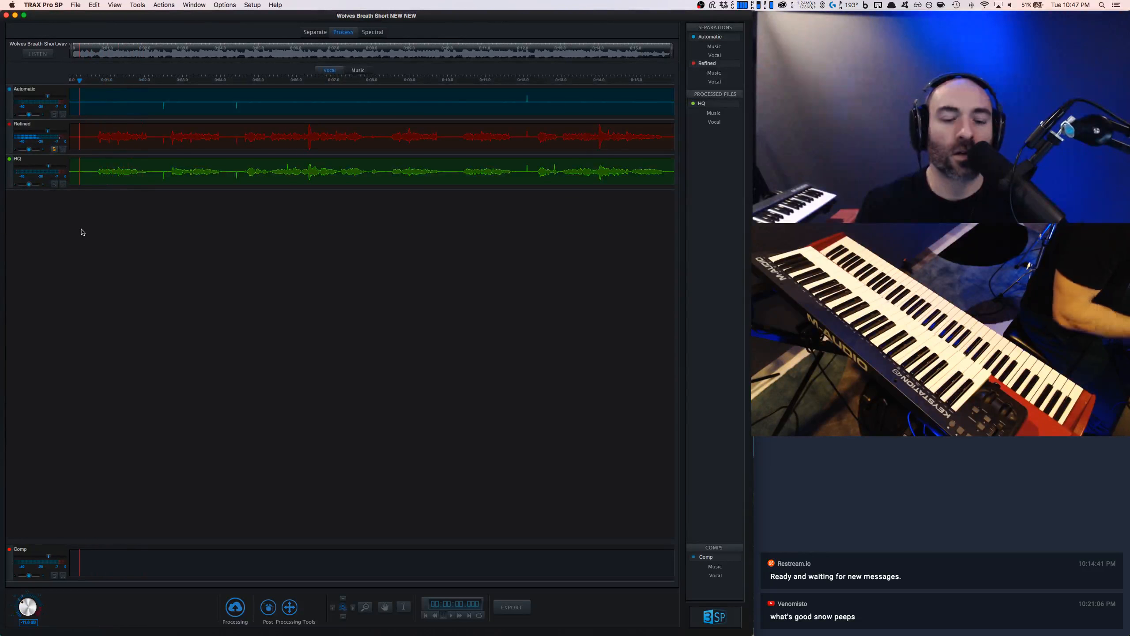
# Step: Process a Short Reverb separation from the Refined guide, accepting the suggested track name
pyautogui.click(234, 607)
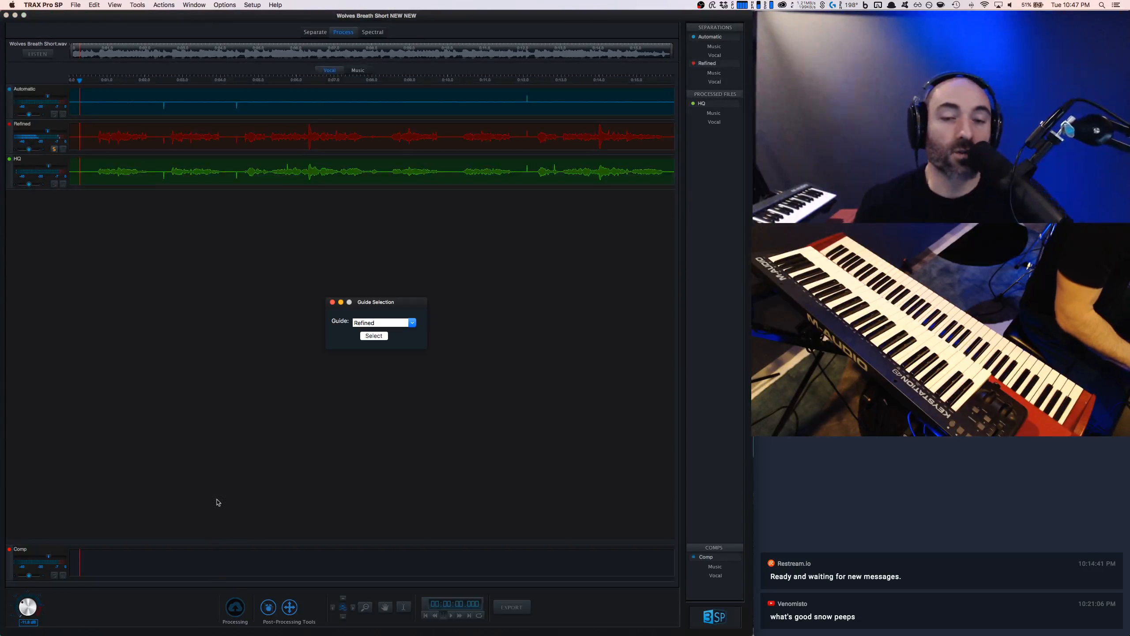
pyautogui.click(374, 335)
pyautogui.click(354, 303)
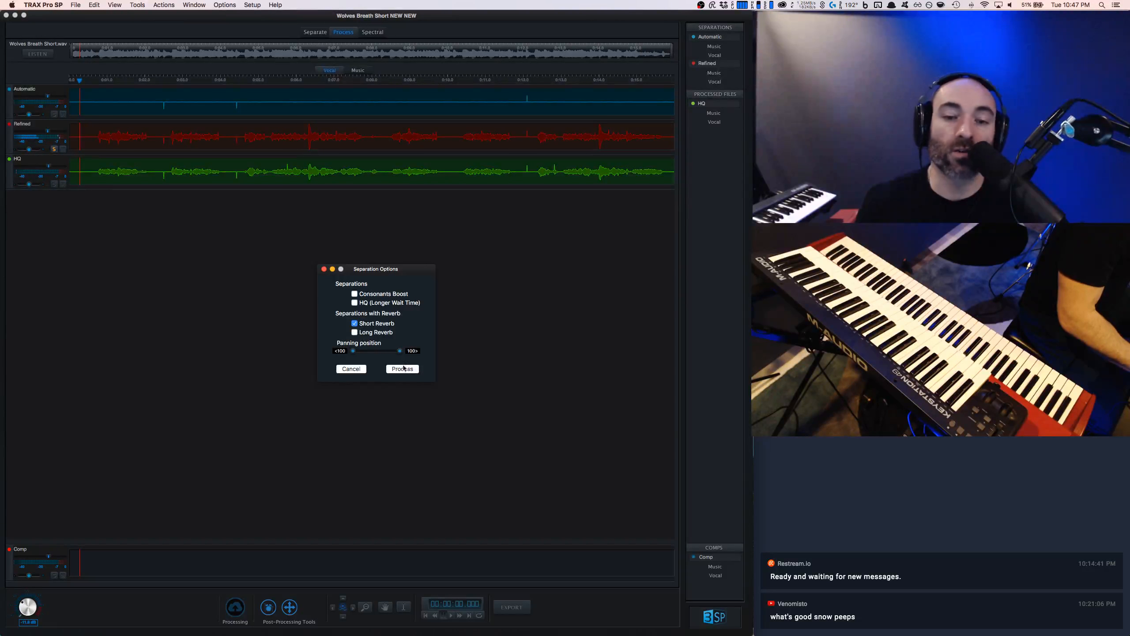
pyautogui.click(403, 368)
pyautogui.click(477, 333)
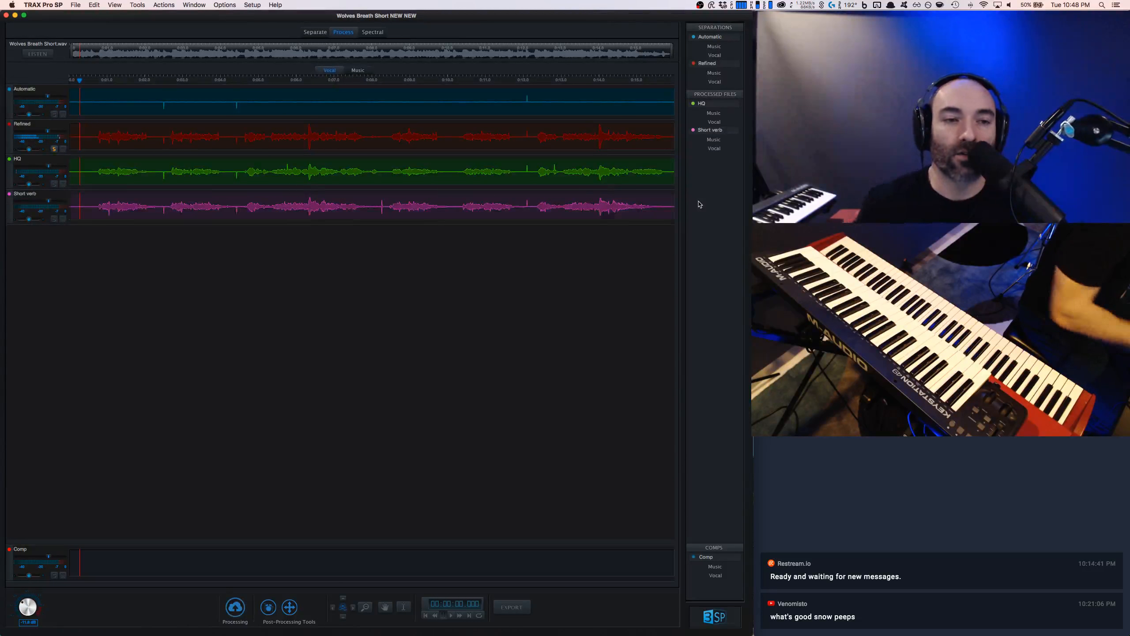
# Step: Solo the short reverb separation and listen to its vocal from the beginning
pyautogui.click(54, 219)
pyautogui.press('space')
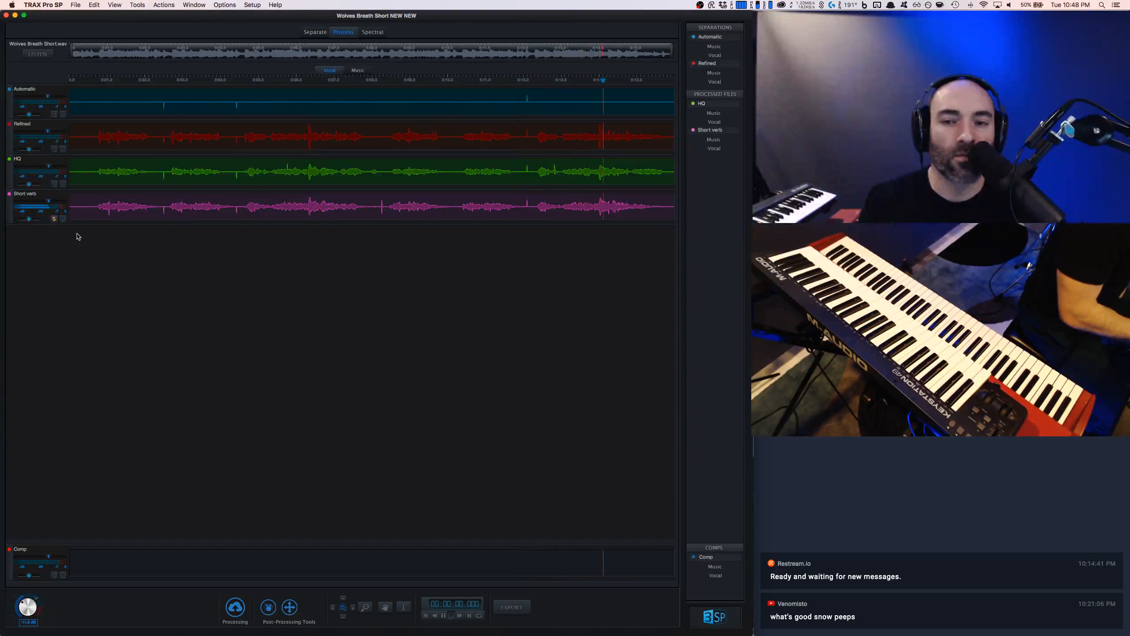
pyautogui.press('space')
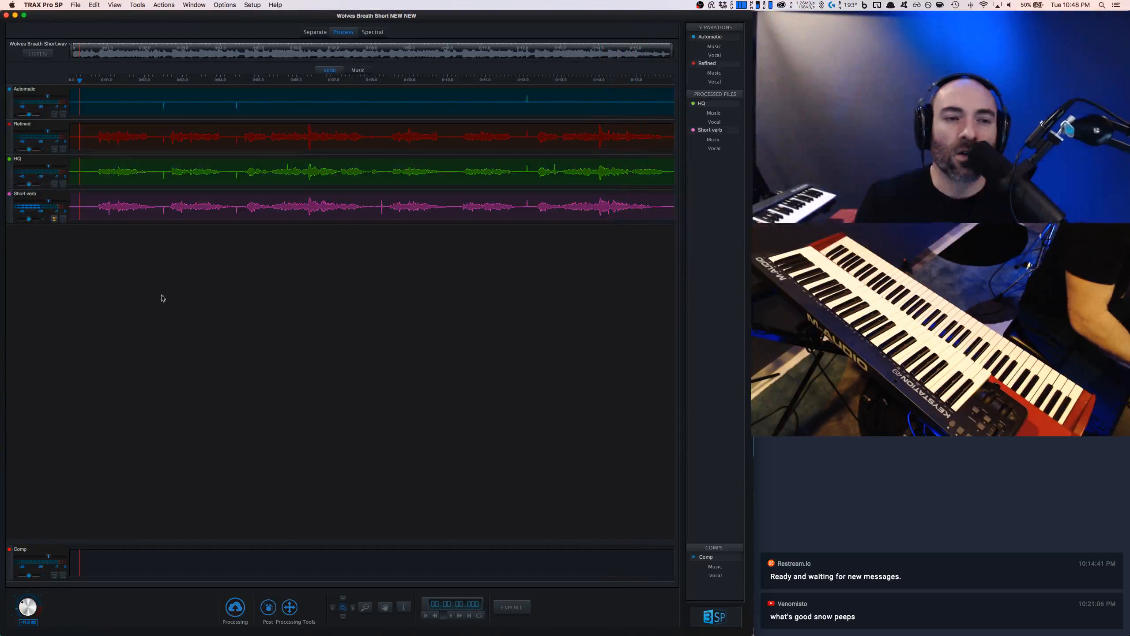
# Step: Process a Long Reverb separation from the Refined guide, accepting the suggested track name
pyautogui.click(235, 606)
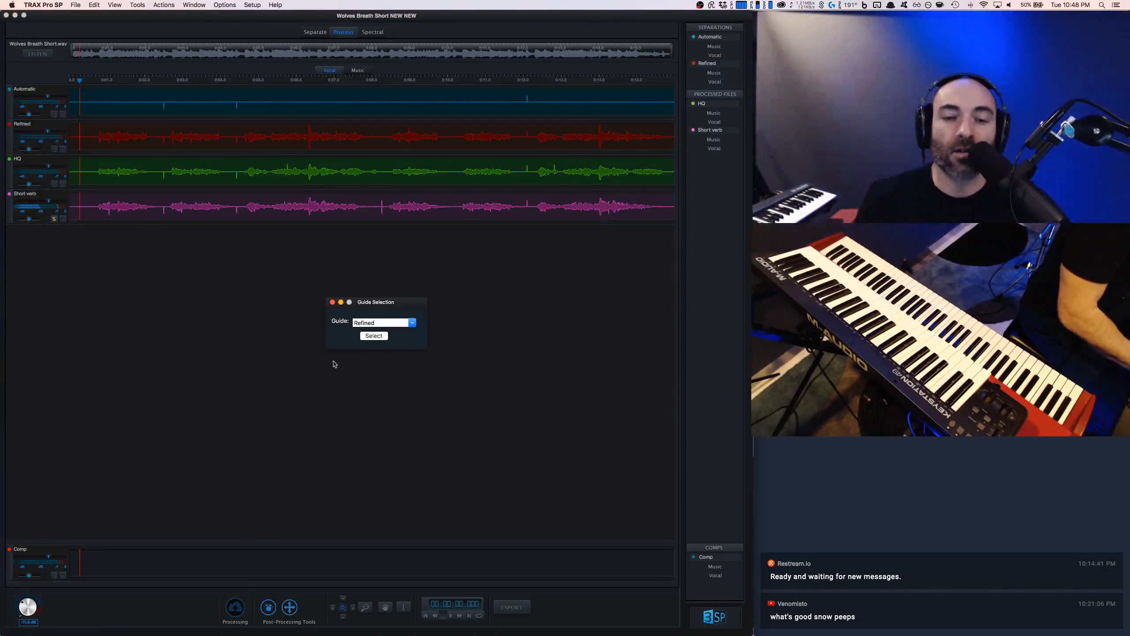
pyautogui.click(375, 337)
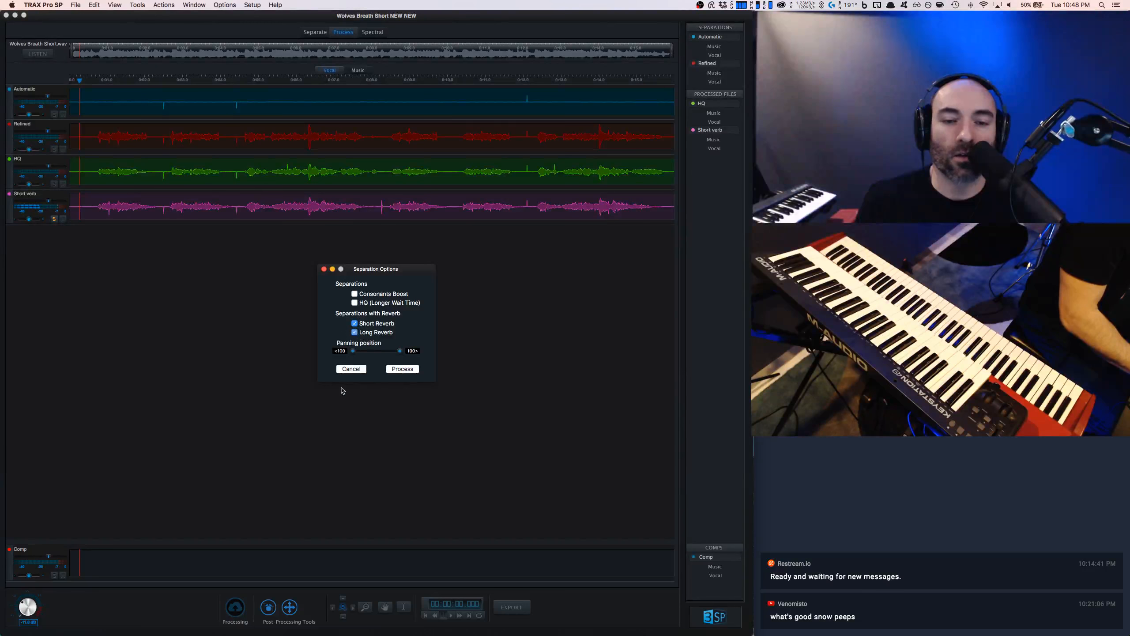
pyautogui.click(401, 368)
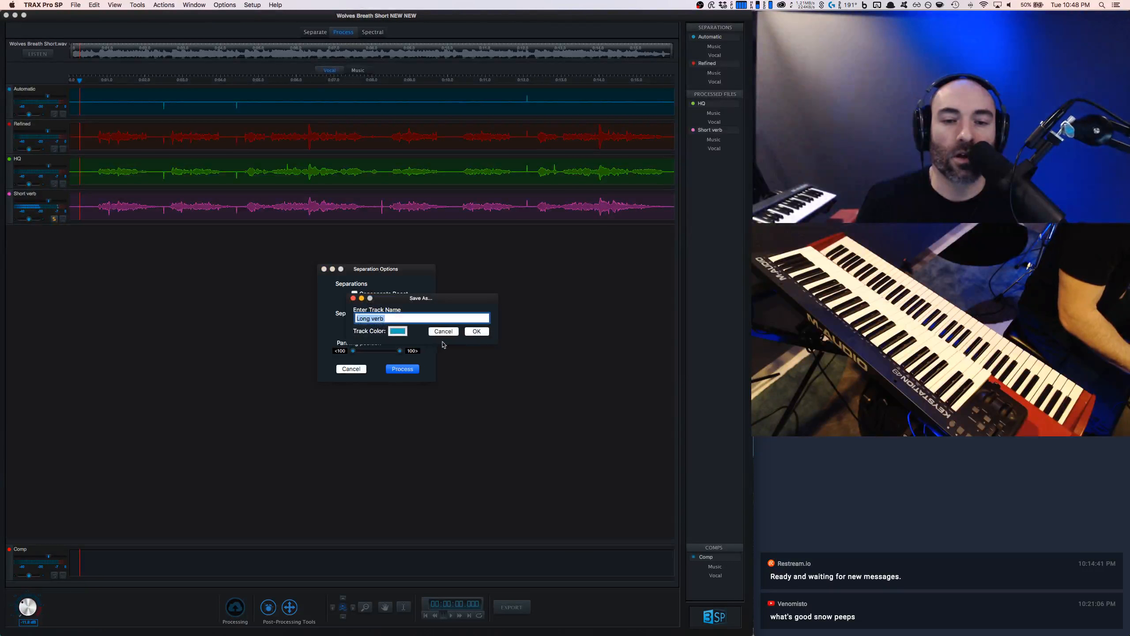
pyautogui.click(472, 333)
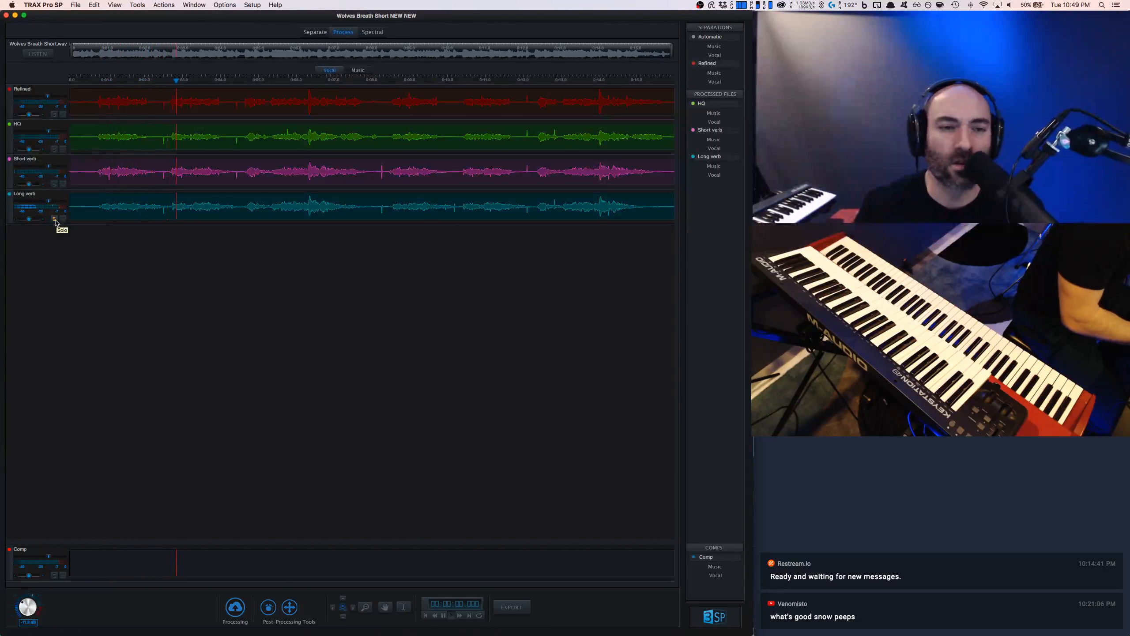
# Step: Listen to the soloed long reverb separation and compare it with the opening of the Refined track
pyautogui.press('space')
pyautogui.click(54, 219)
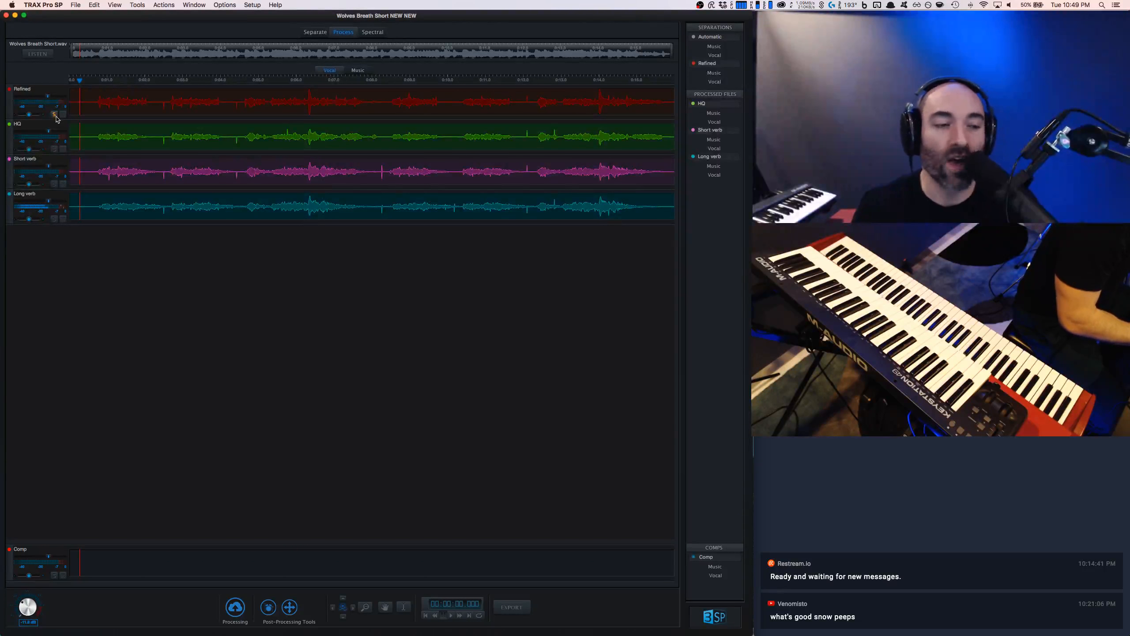
pyautogui.press('space')
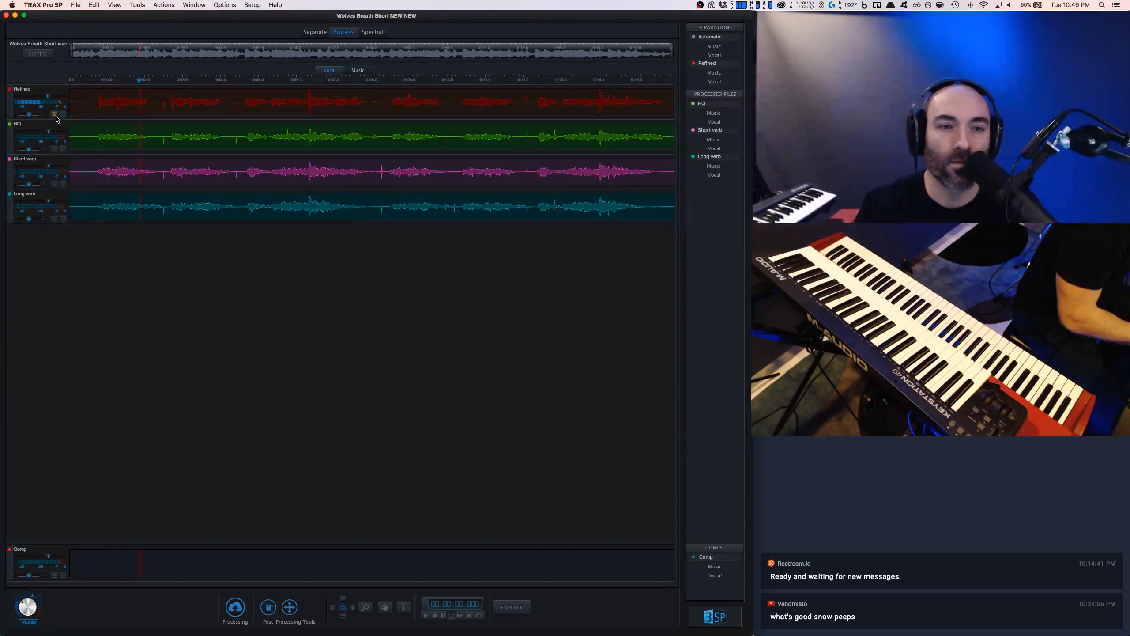
pyautogui.press('space')
# Step: Process a Consonants Boost separation from the Refined guide with Long Reverb turned off, keeping the suggested name, and play the new track soloed
pyautogui.click(246, 619)
pyautogui.click(385, 336)
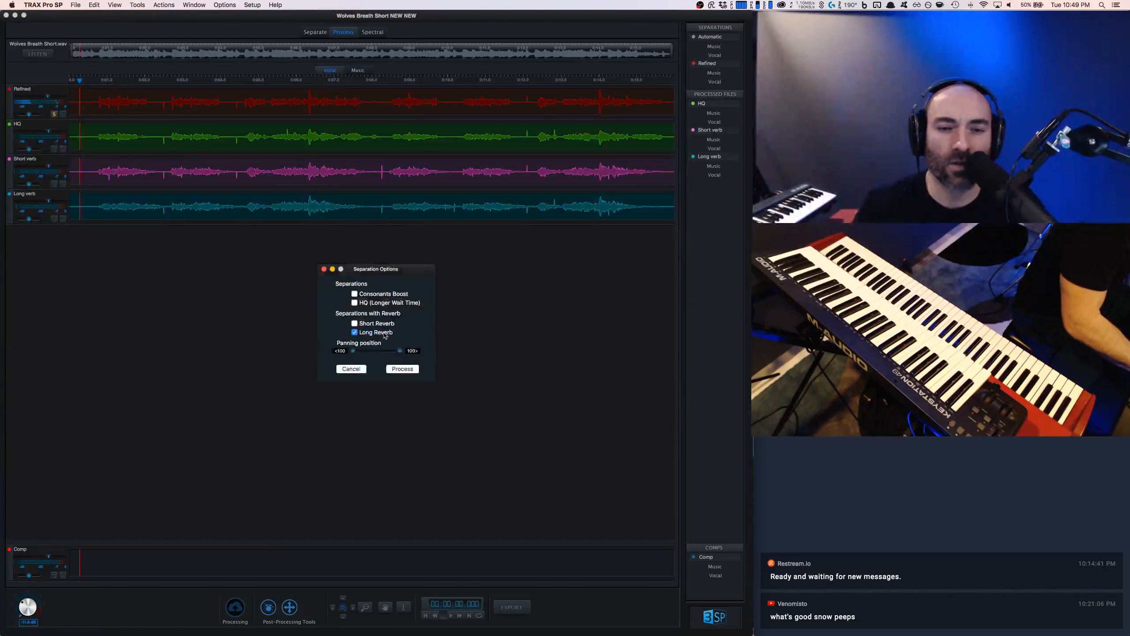
pyautogui.click(355, 294)
pyautogui.click(354, 332)
pyautogui.click(396, 370)
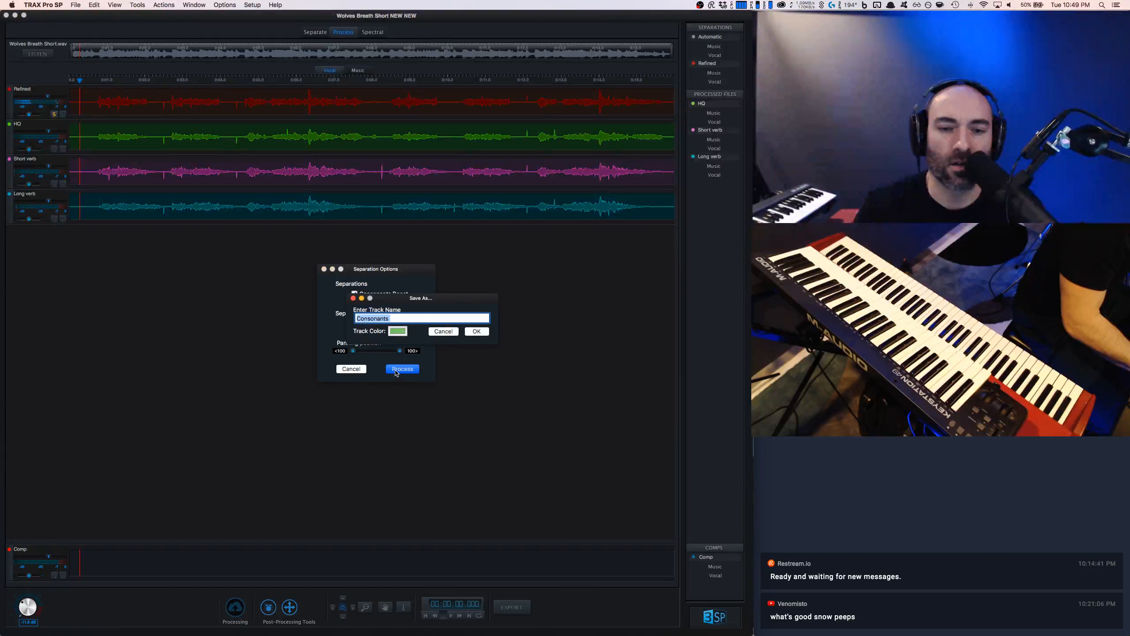
pyautogui.click(466, 335)
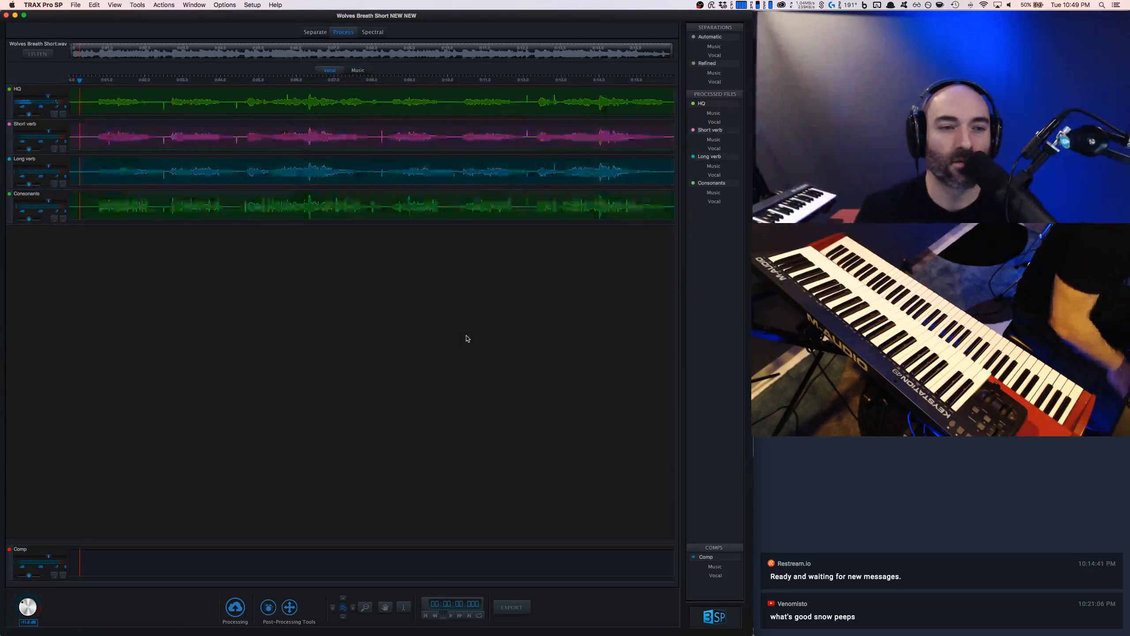
pyautogui.click(54, 219)
pyautogui.press('space')
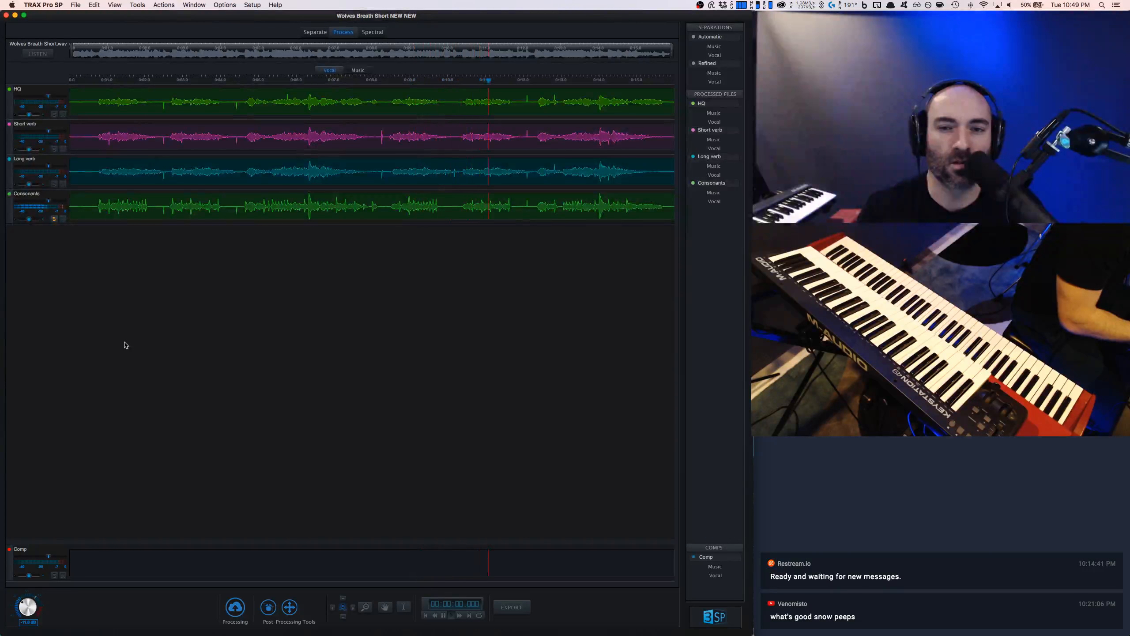
# Step: Delete the HQ, Short verb and Long verb tracks from the processed files
pyautogui.rightClick(703, 105)
pyautogui.click(721, 107)
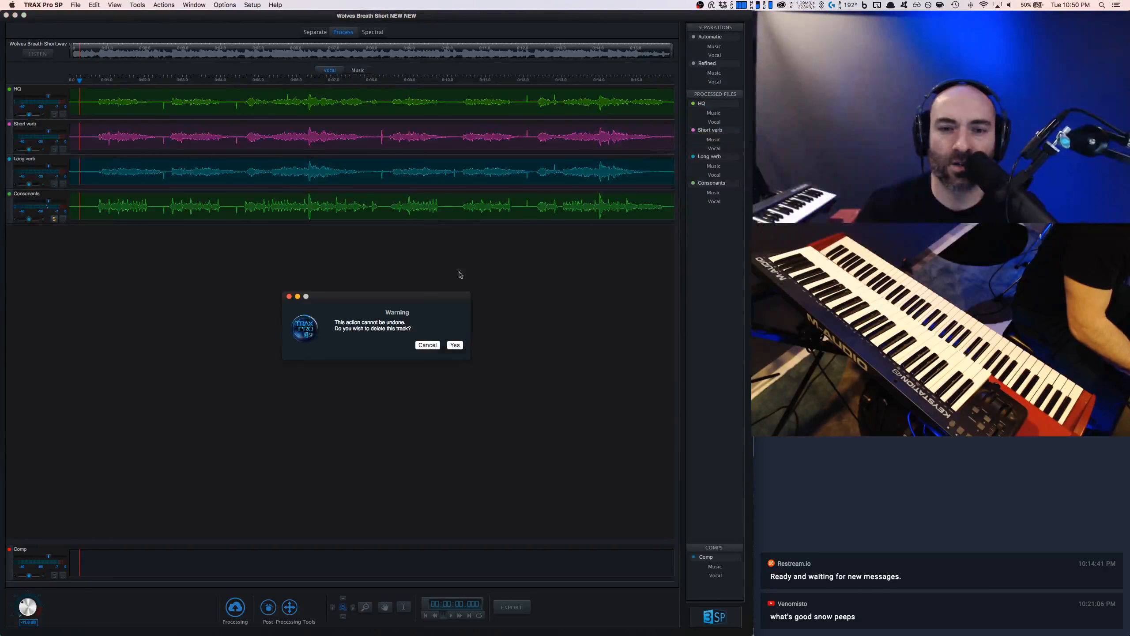
pyautogui.click(454, 346)
pyautogui.rightClick(706, 104)
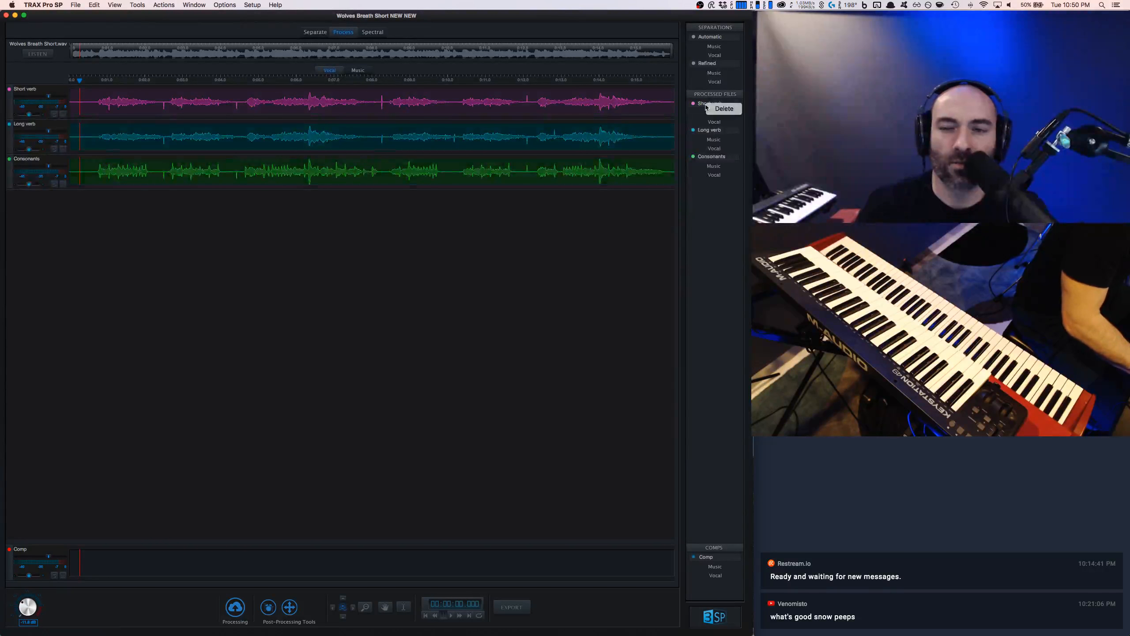
pyautogui.click(724, 109)
pyautogui.click(455, 345)
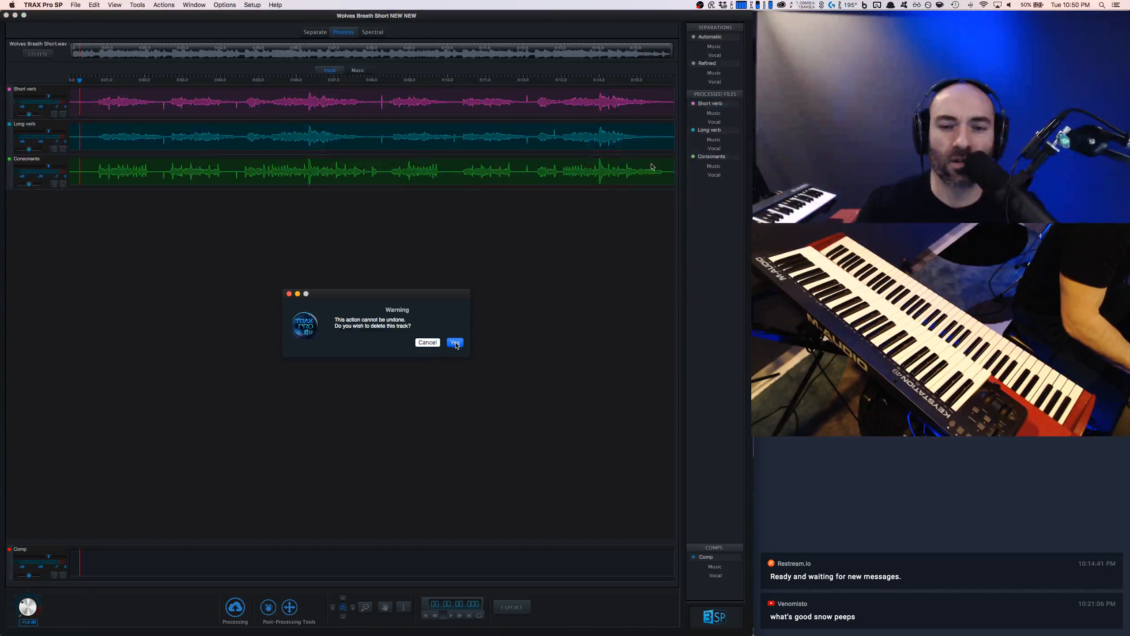
pyautogui.rightClick(709, 103)
pyautogui.click(721, 109)
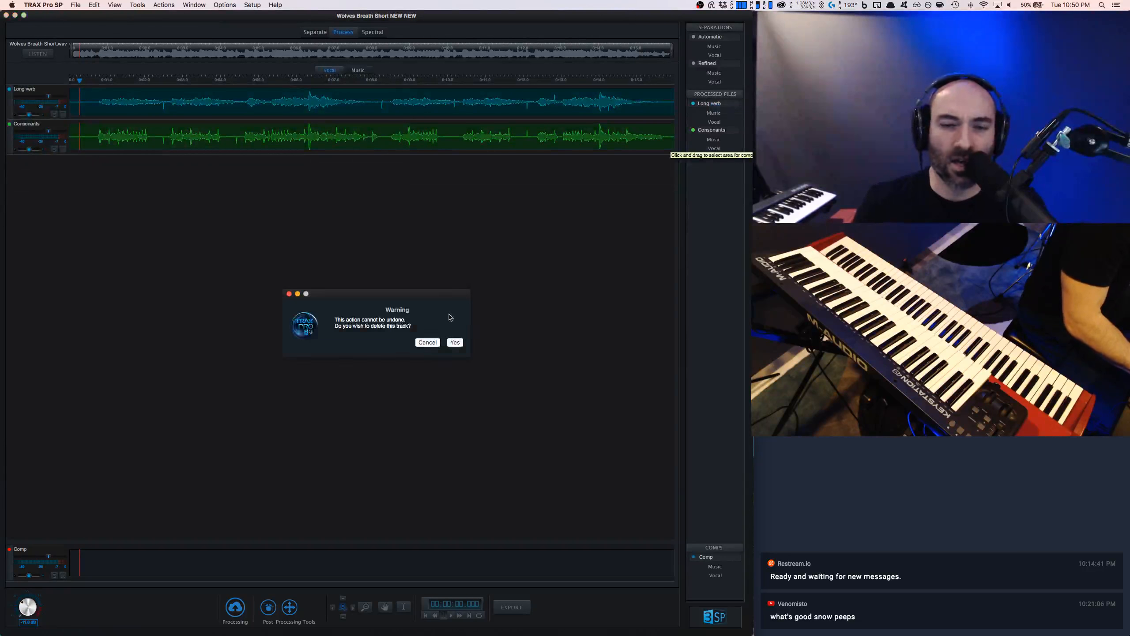
pyautogui.click(454, 346)
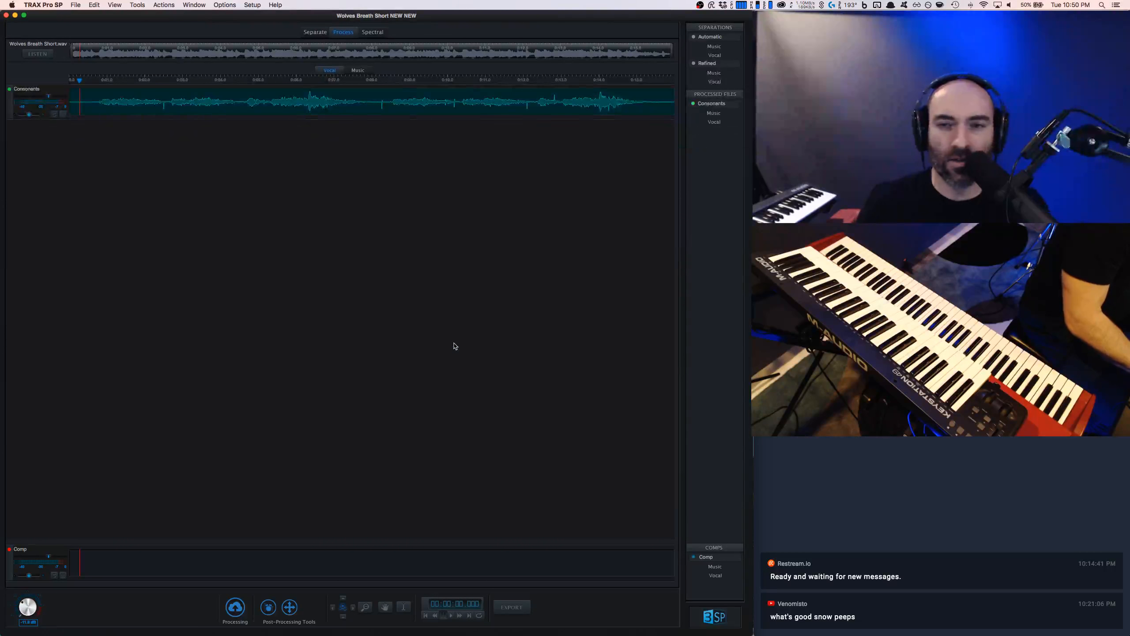
# Step: Show the Refined track again and play it soloed from just before the first vocal phrase
pyautogui.click(693, 64)
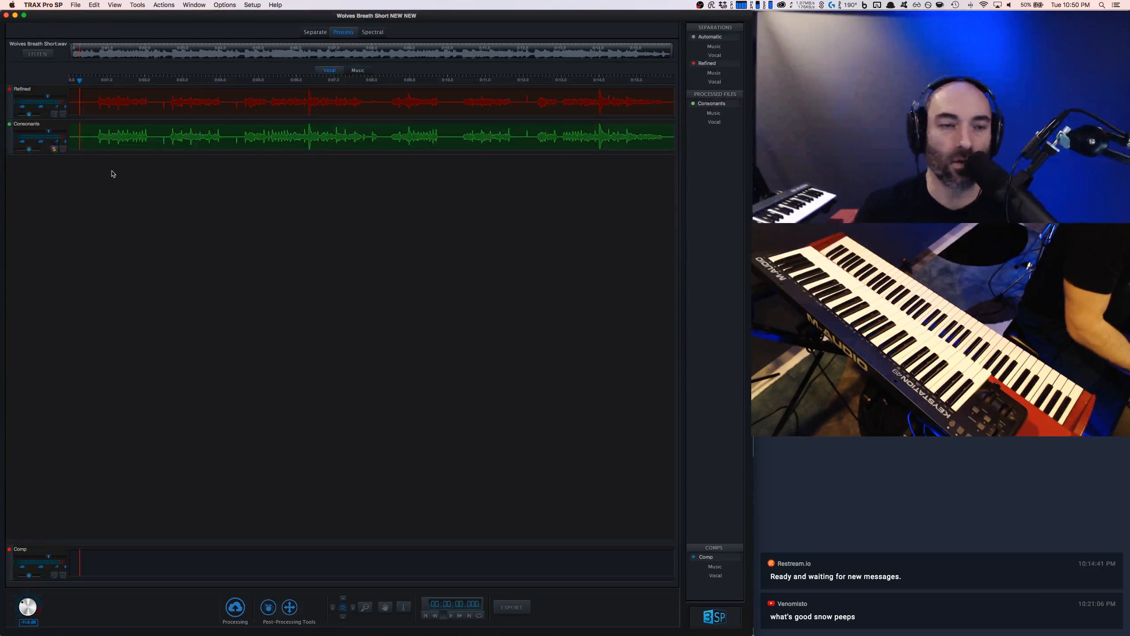
pyautogui.click(92, 138)
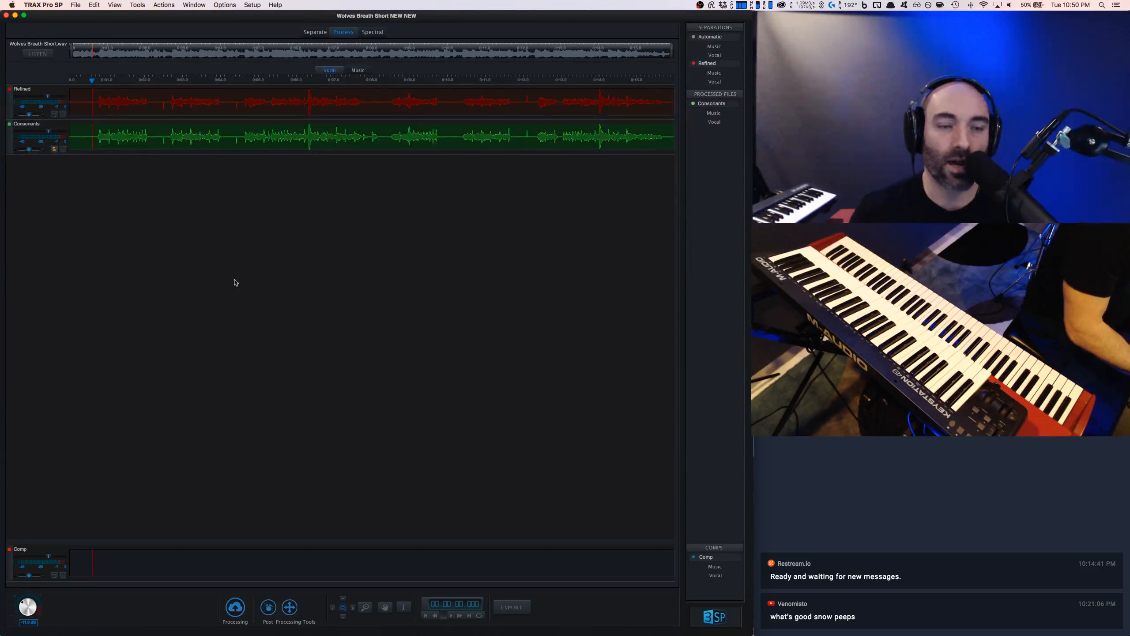
pyautogui.click(55, 115)
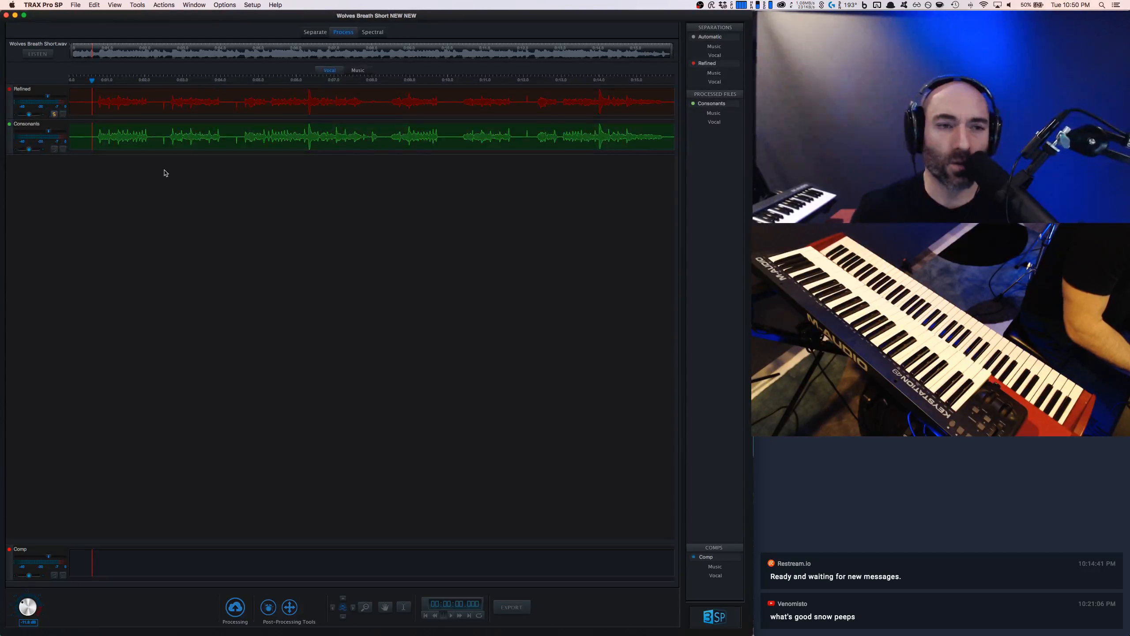
pyautogui.press('space')
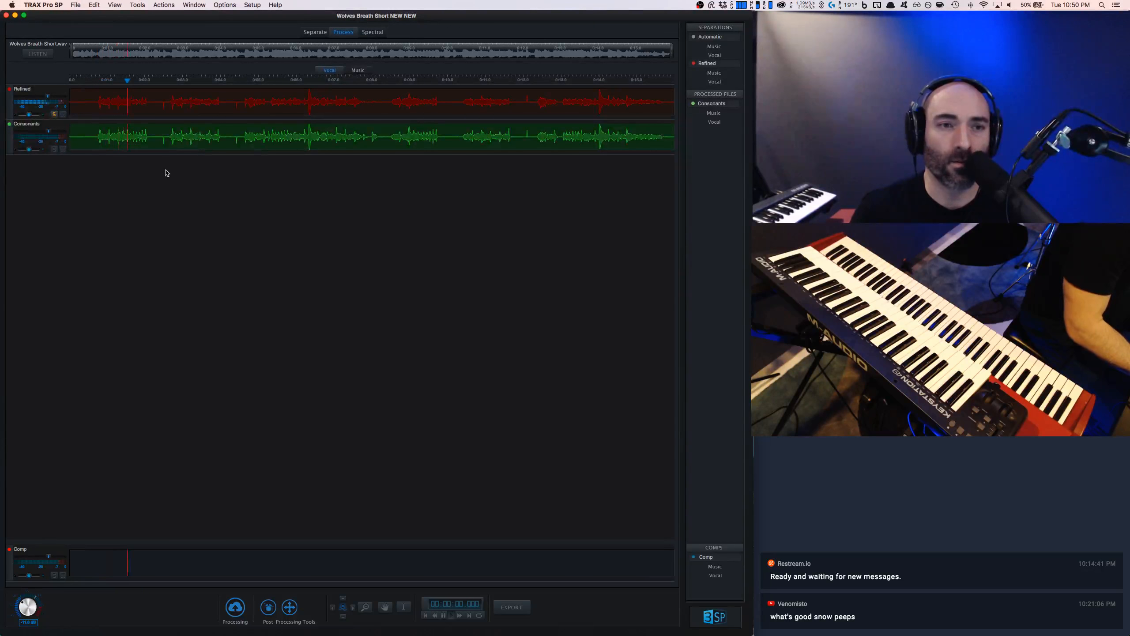
pyautogui.press('space')
# Step: Compare the first vocal phrase by alternately soloing and playing the Consonants and Refined tracks
pyautogui.click(55, 150)
pyautogui.press('space')
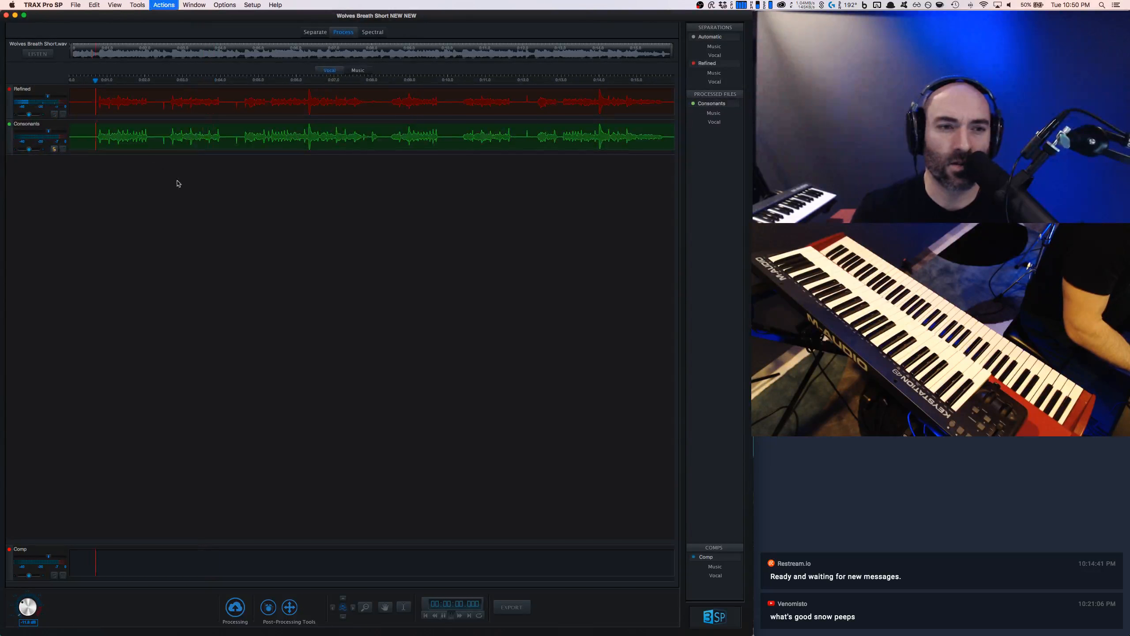
pyautogui.press('space')
pyautogui.click(54, 117)
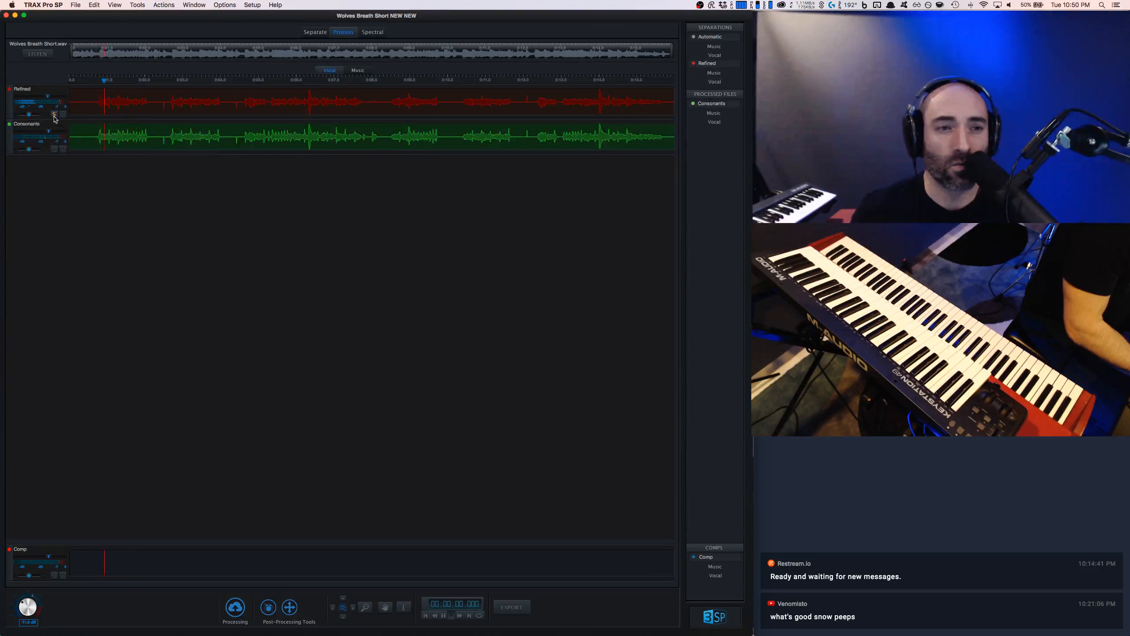
pyautogui.click(56, 149)
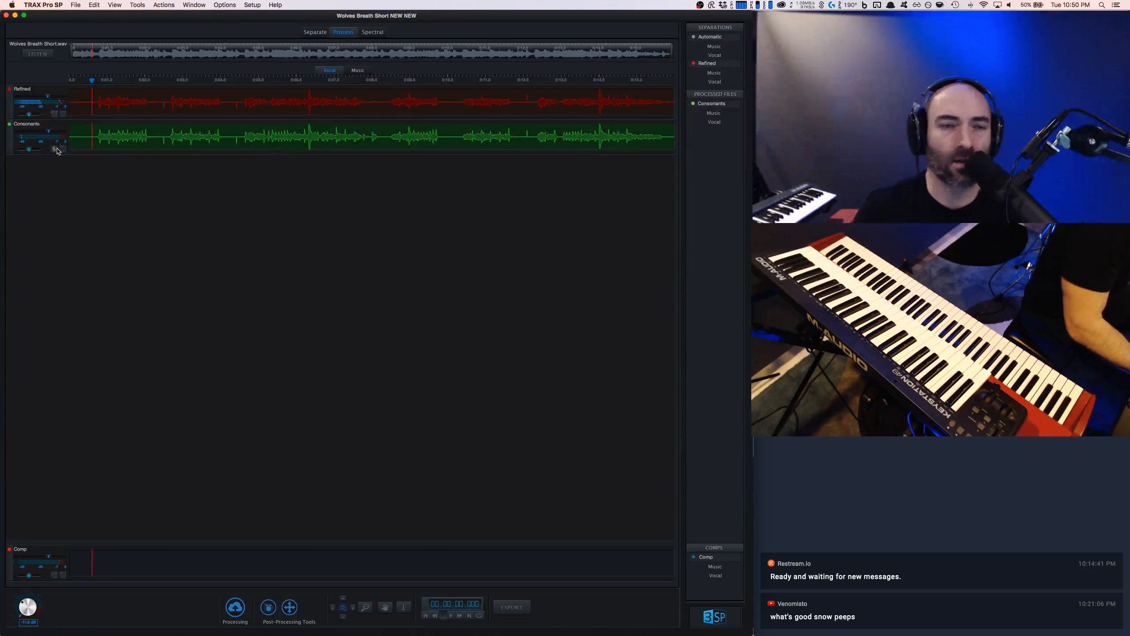
pyautogui.press('space')
pyautogui.press('space')
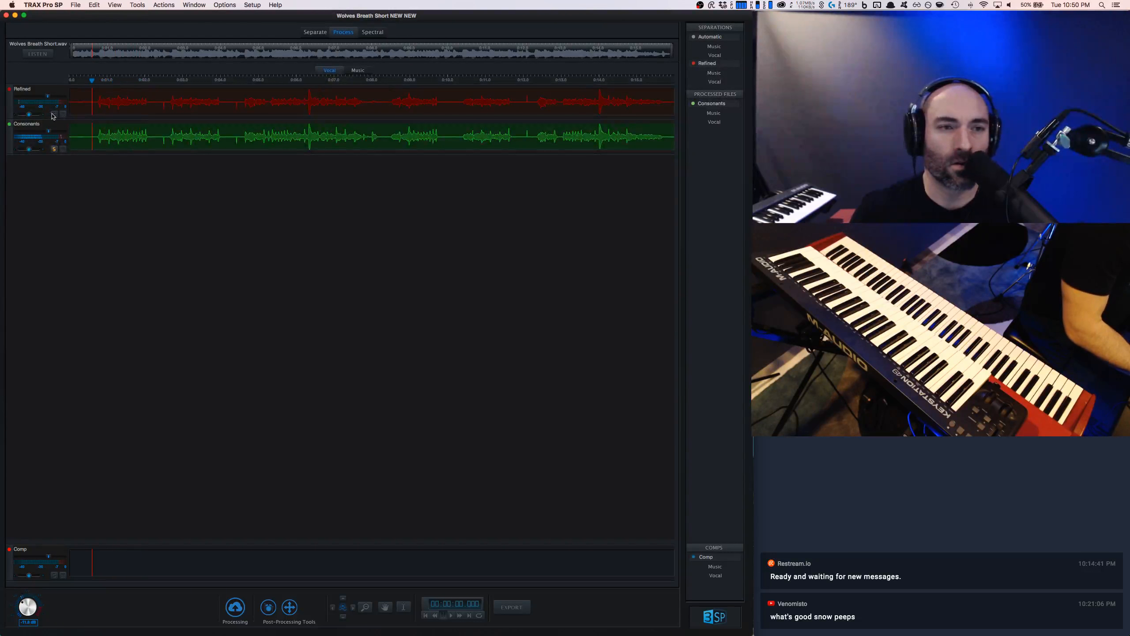
pyautogui.click(54, 114)
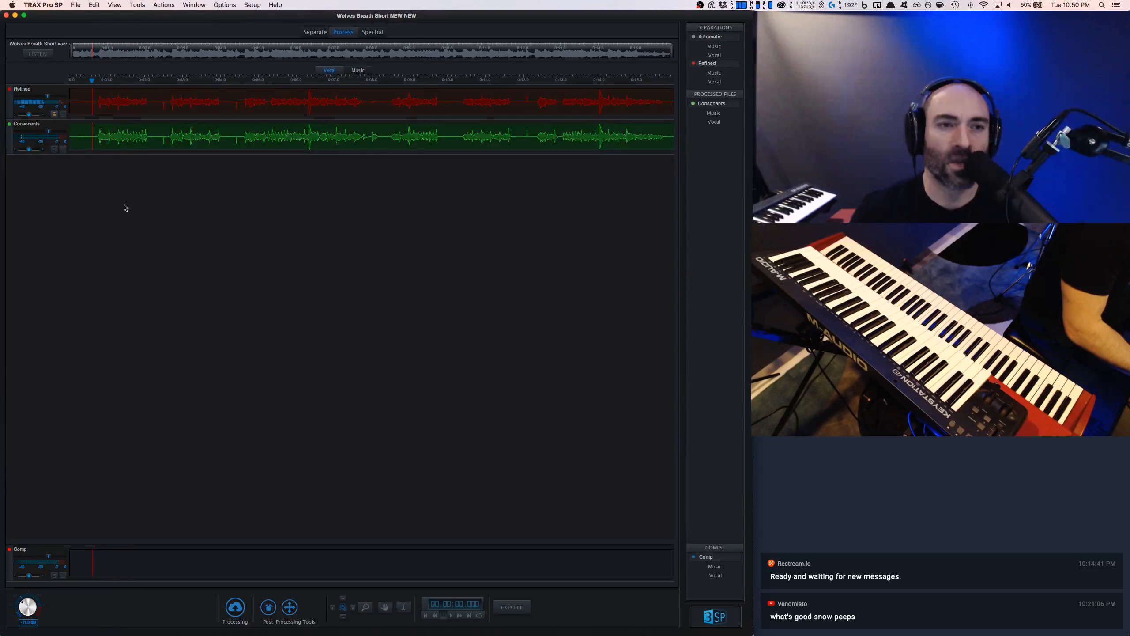
# Step: Run Drum Reduction on the Refined track, keeping the name Attenuated drums, and play the new track soloed
pyautogui.click(270, 609)
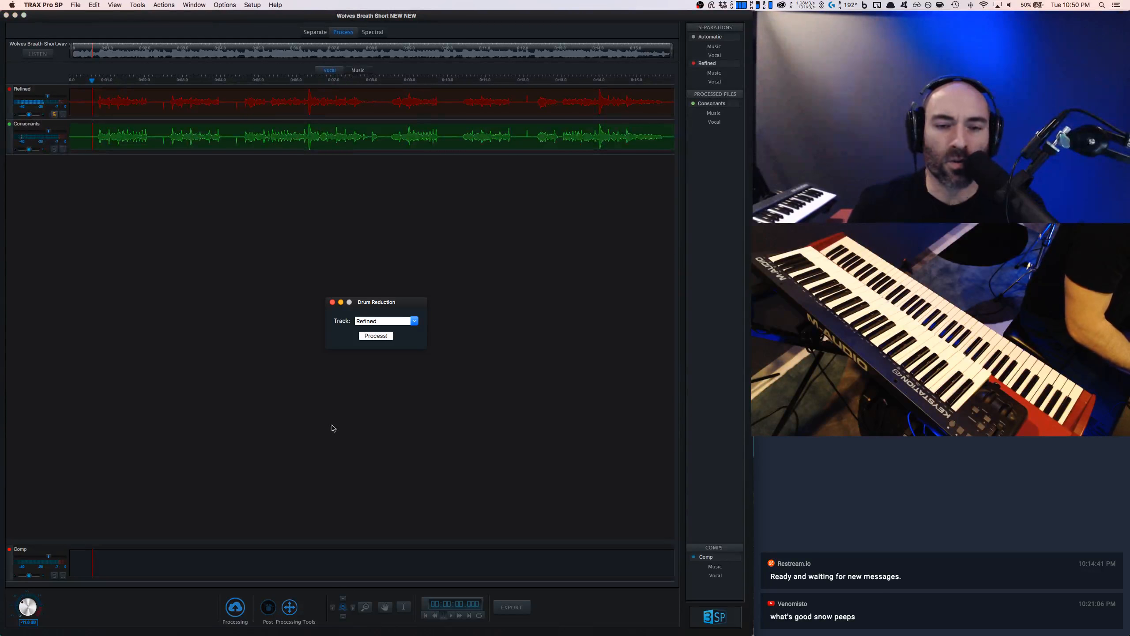
pyautogui.click(376, 336)
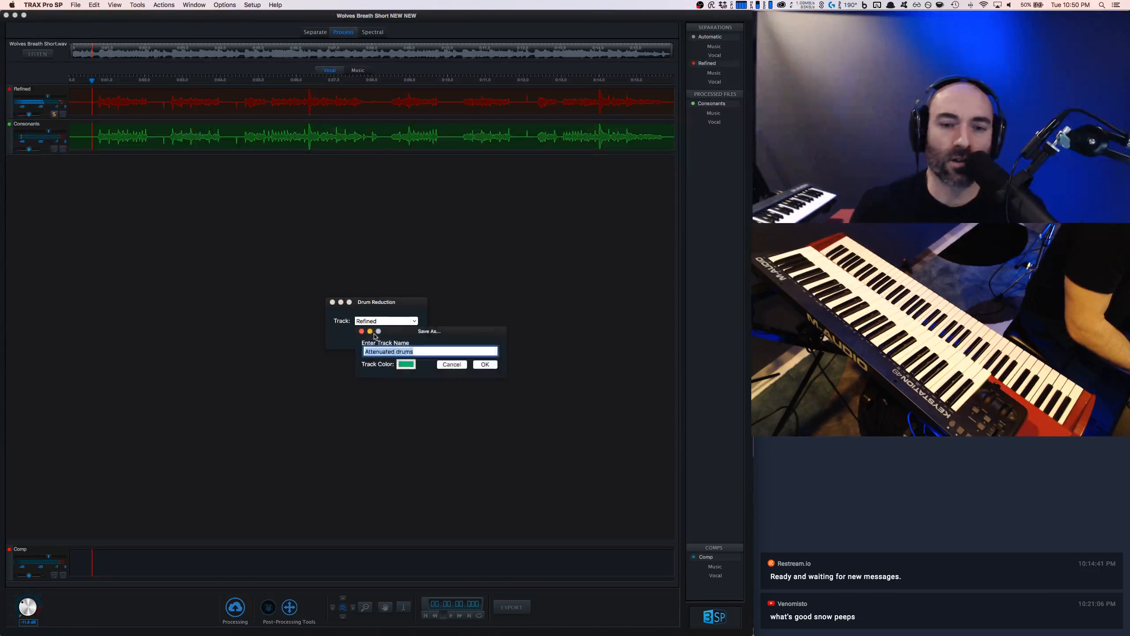
pyautogui.click(485, 366)
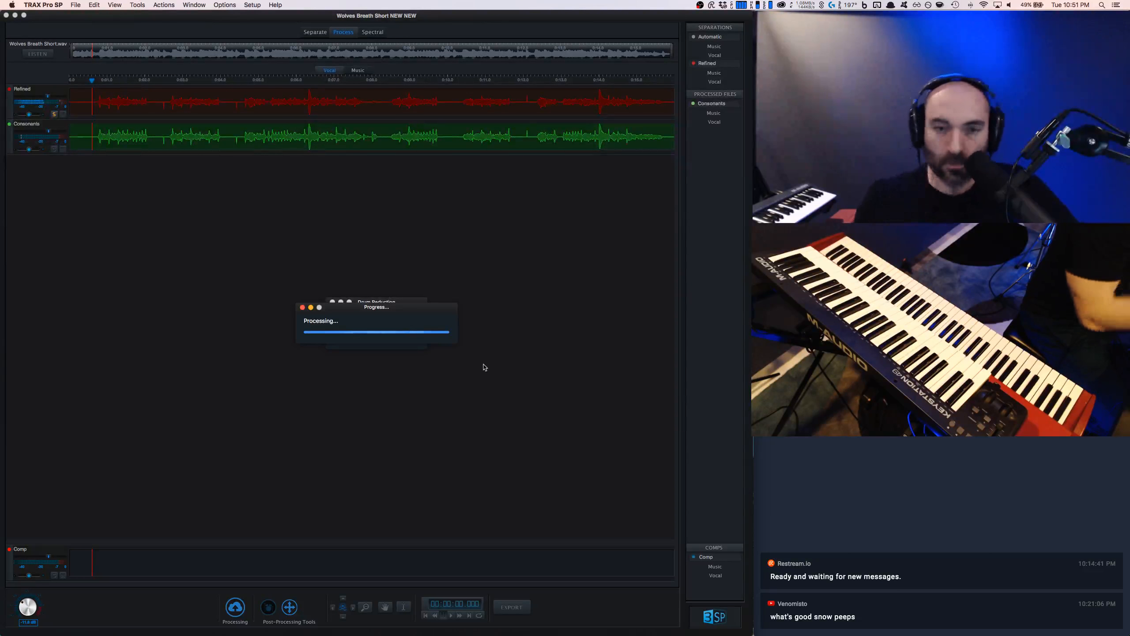
pyautogui.press('Return')
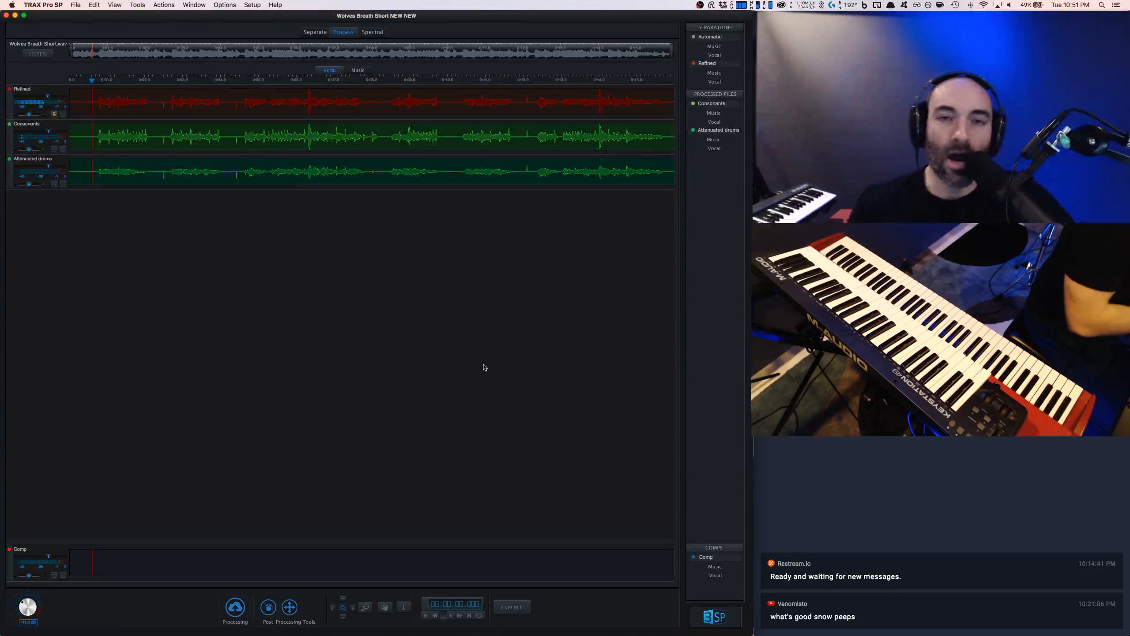
pyautogui.press('space')
pyautogui.click(54, 184)
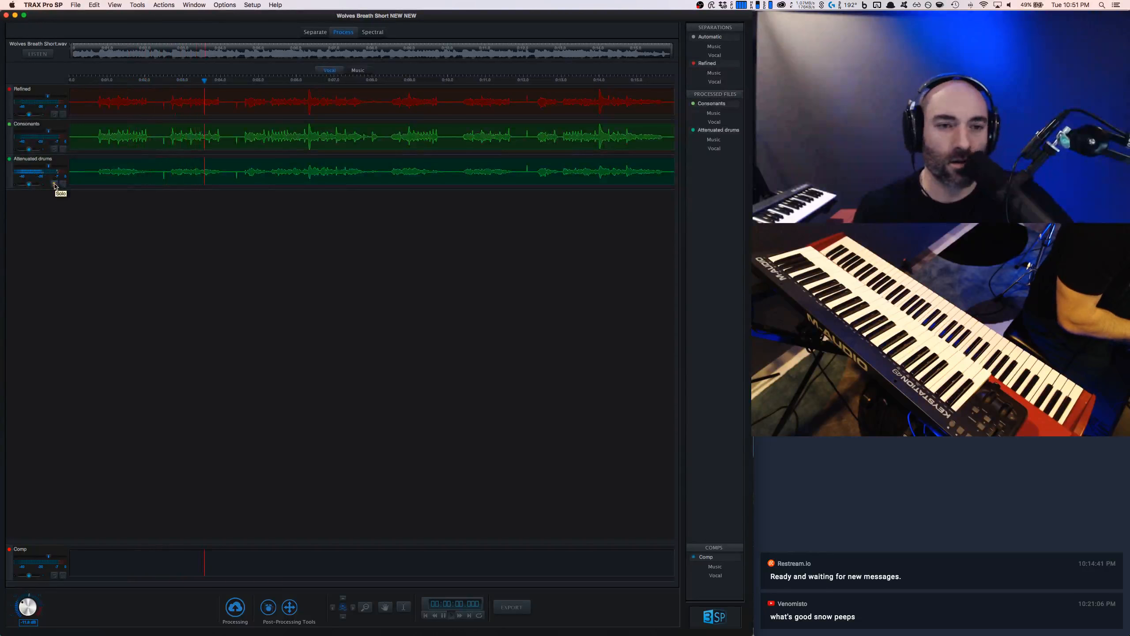
pyautogui.press('space')
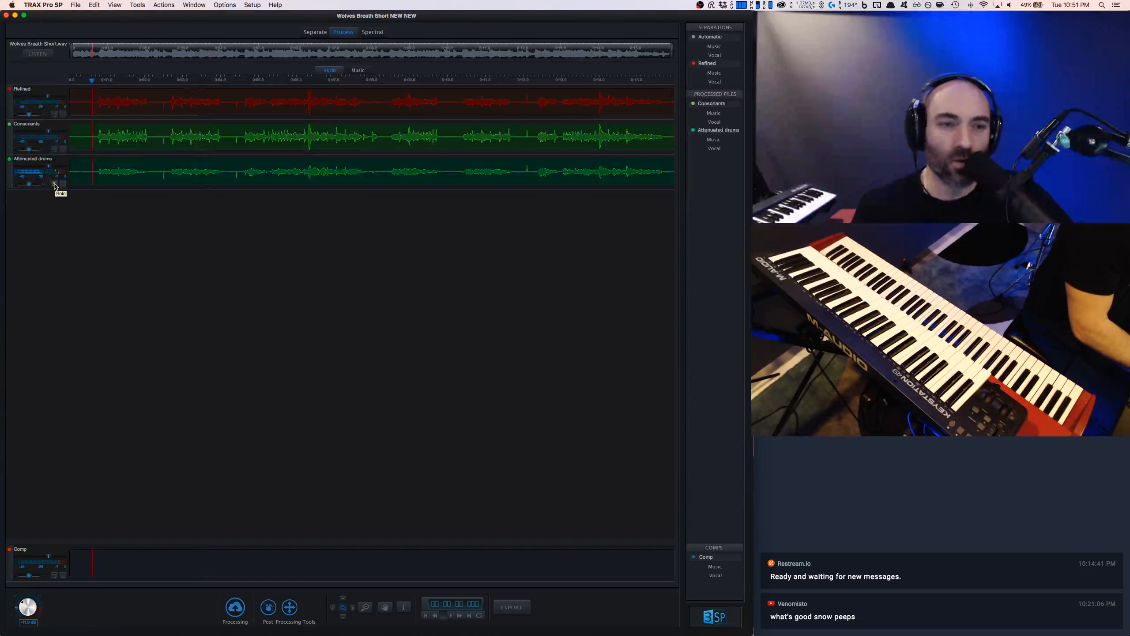
# Step: Delete the Attenuated drums track from the processed files
pyautogui.rightClick(708, 130)
pyautogui.click(716, 136)
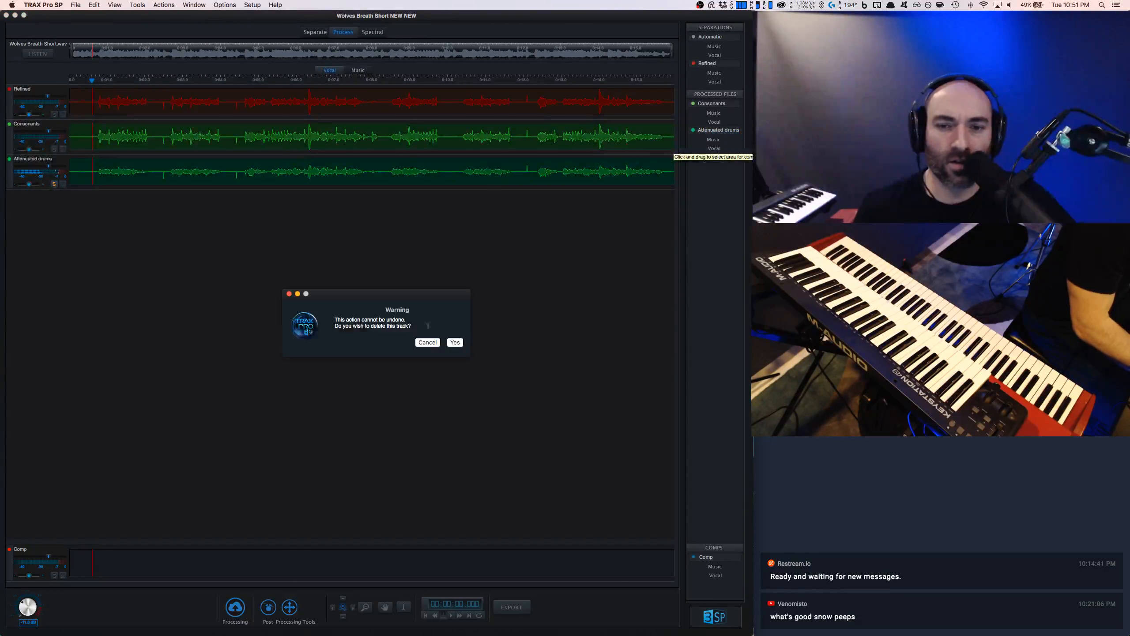
pyautogui.click(455, 343)
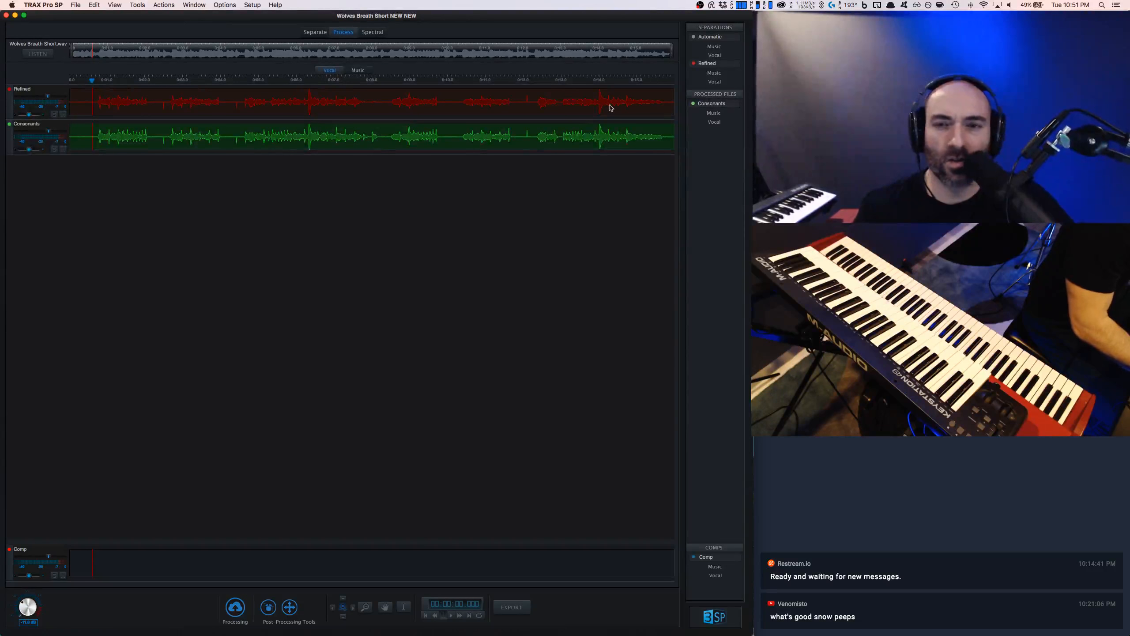
pyautogui.click(292, 608)
pyautogui.moveTo(515, 242); pyautogui.dragTo(448, 255)
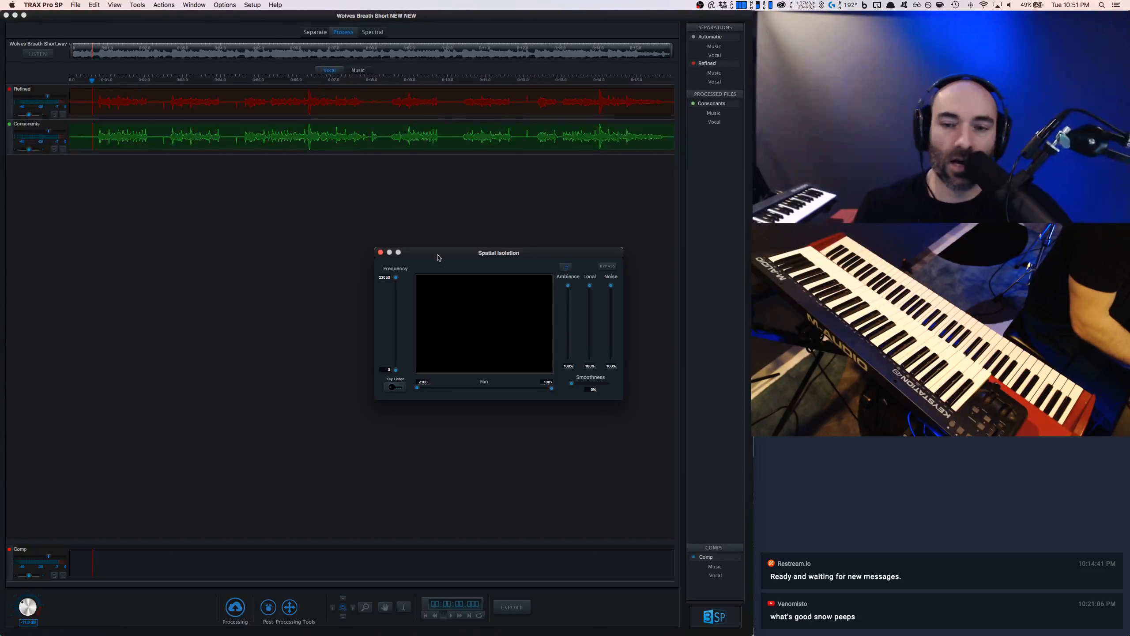
pyautogui.click(381, 253)
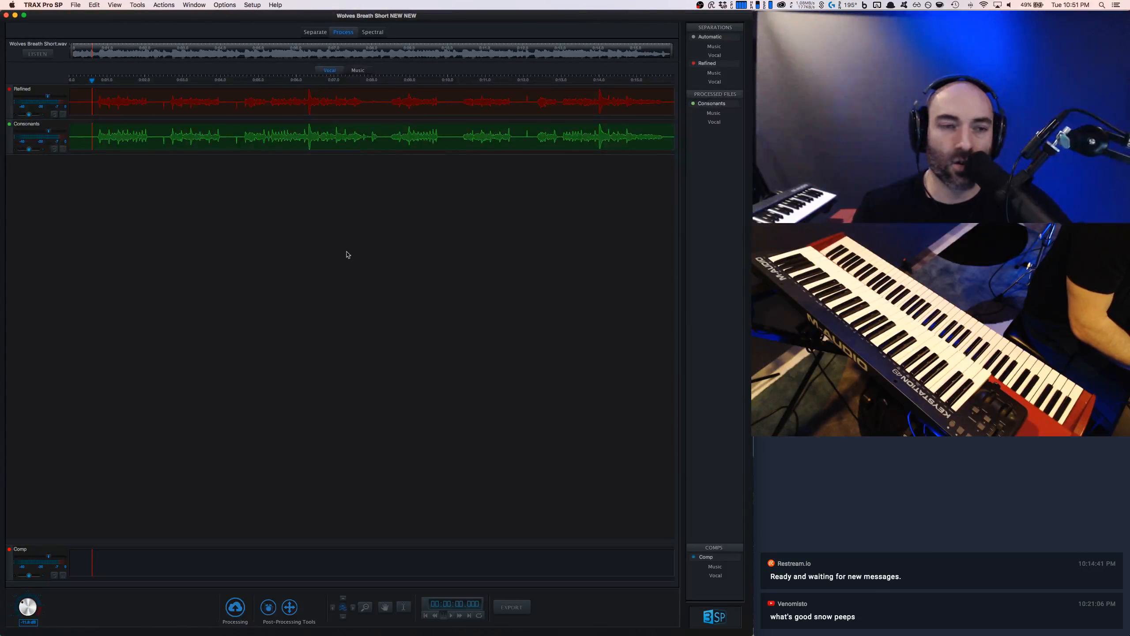
# Step: Open the vocal in the spectral view and play it from the start and from just before the third phrase
pyautogui.click(376, 35)
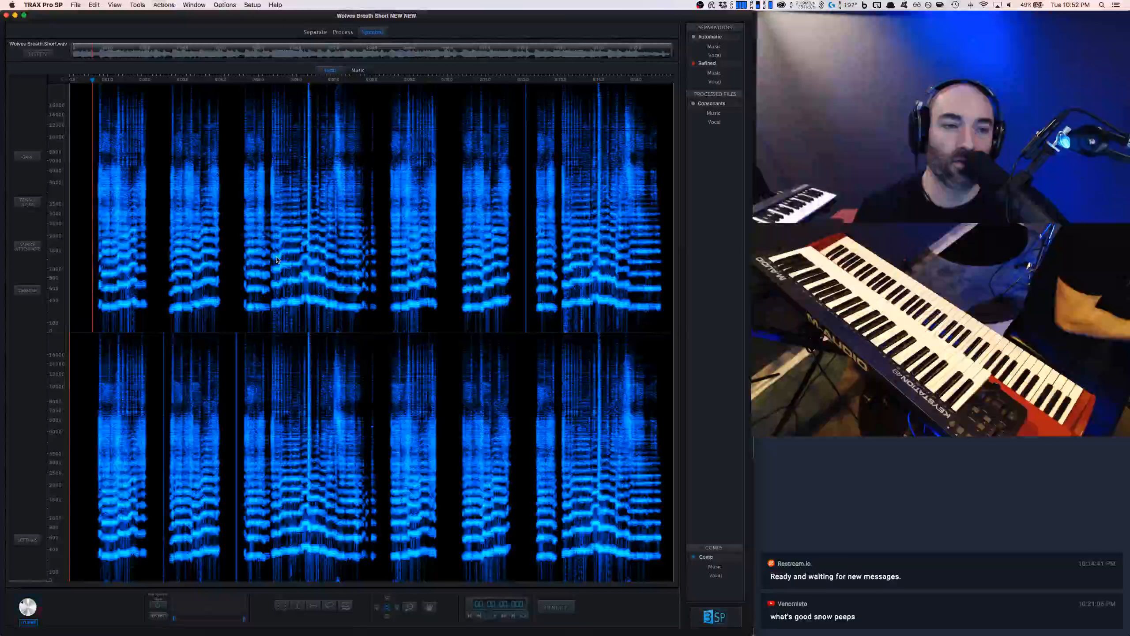
pyautogui.press('space')
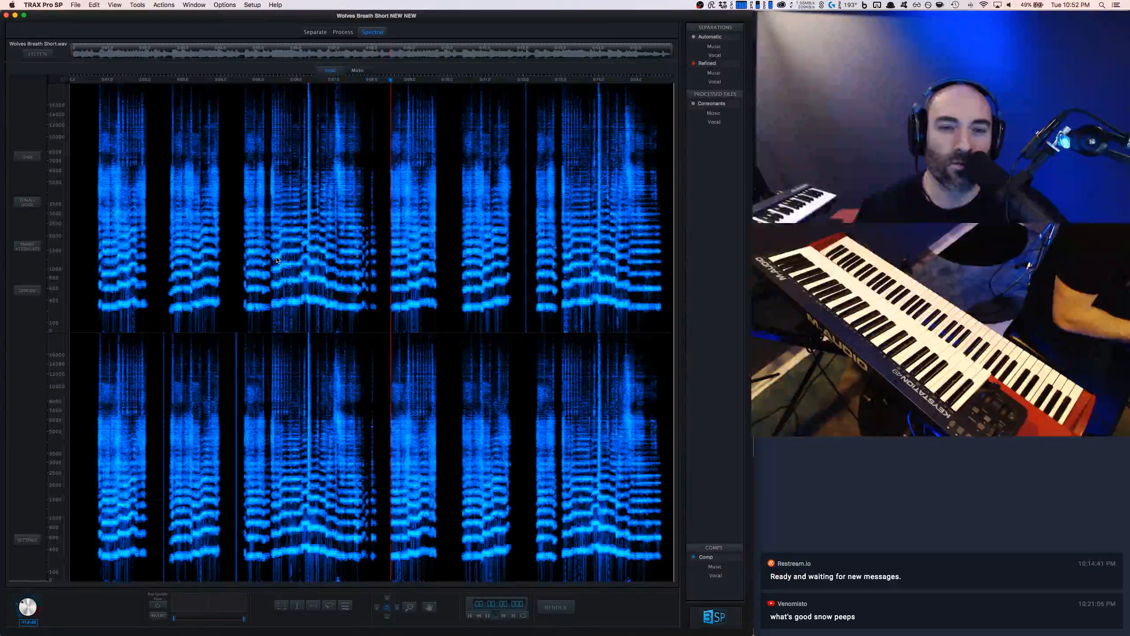
pyautogui.press('space')
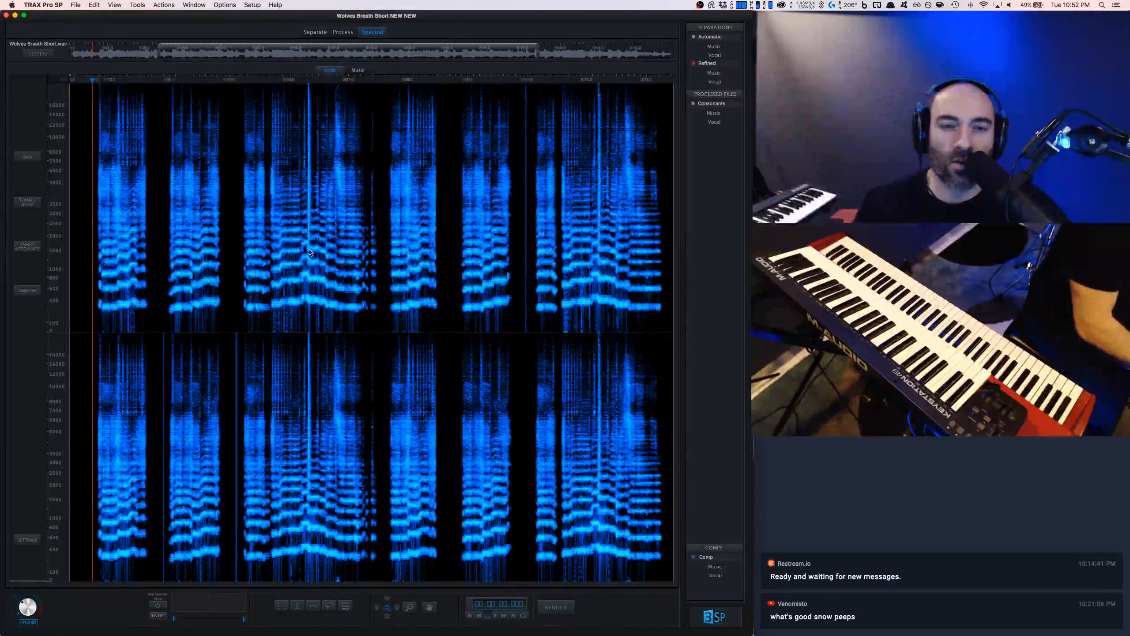
pyautogui.scroll(3, 310, 253)
pyautogui.click(132, 209)
pyautogui.press('space')
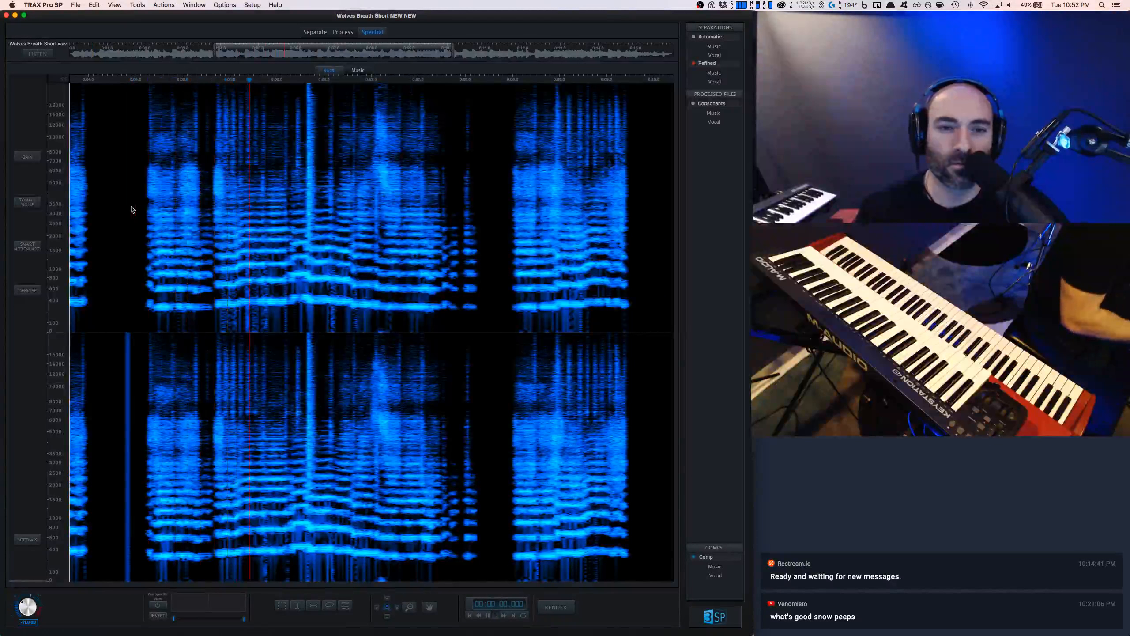
pyautogui.press('space')
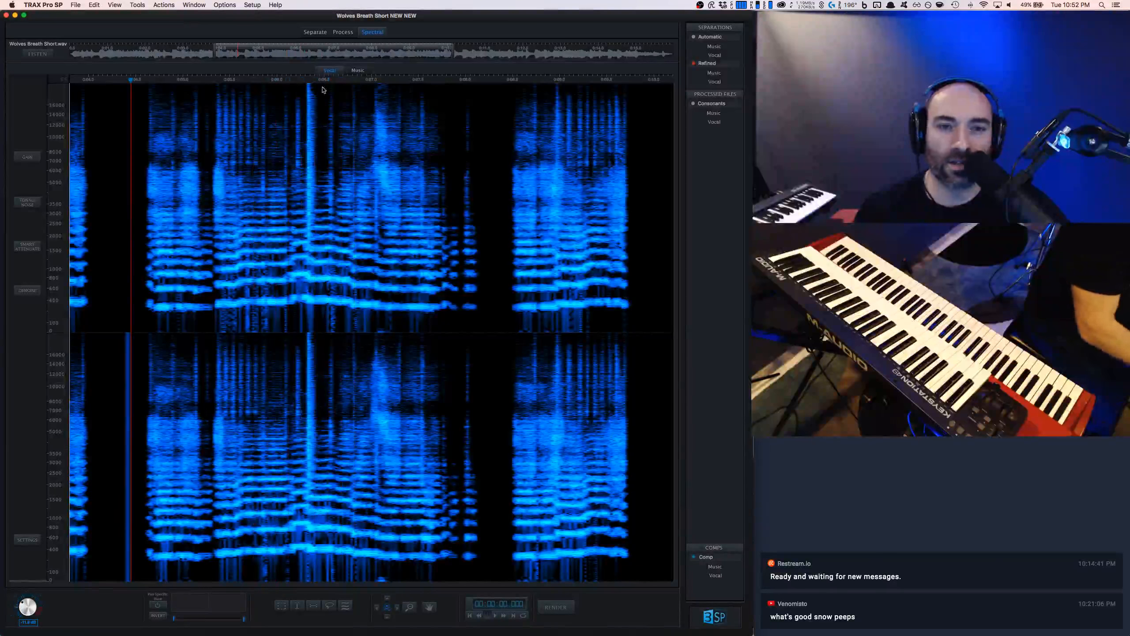
# Step: Show the music part's spectrogram and play it twice from just before the third vocal phrase
pyautogui.click(358, 70)
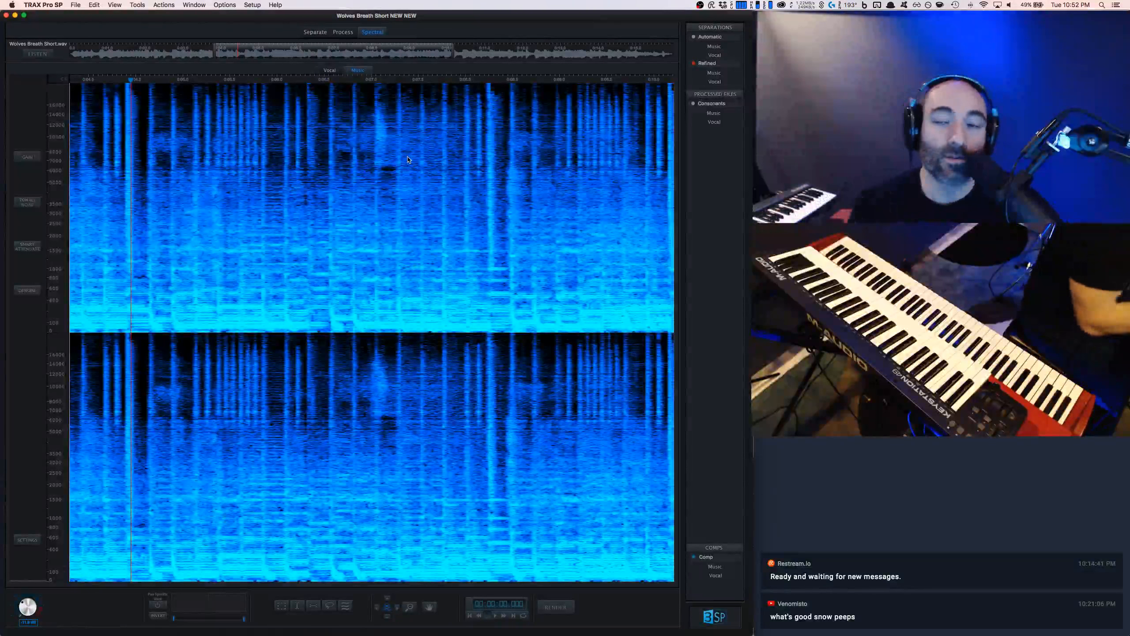
pyautogui.press('space')
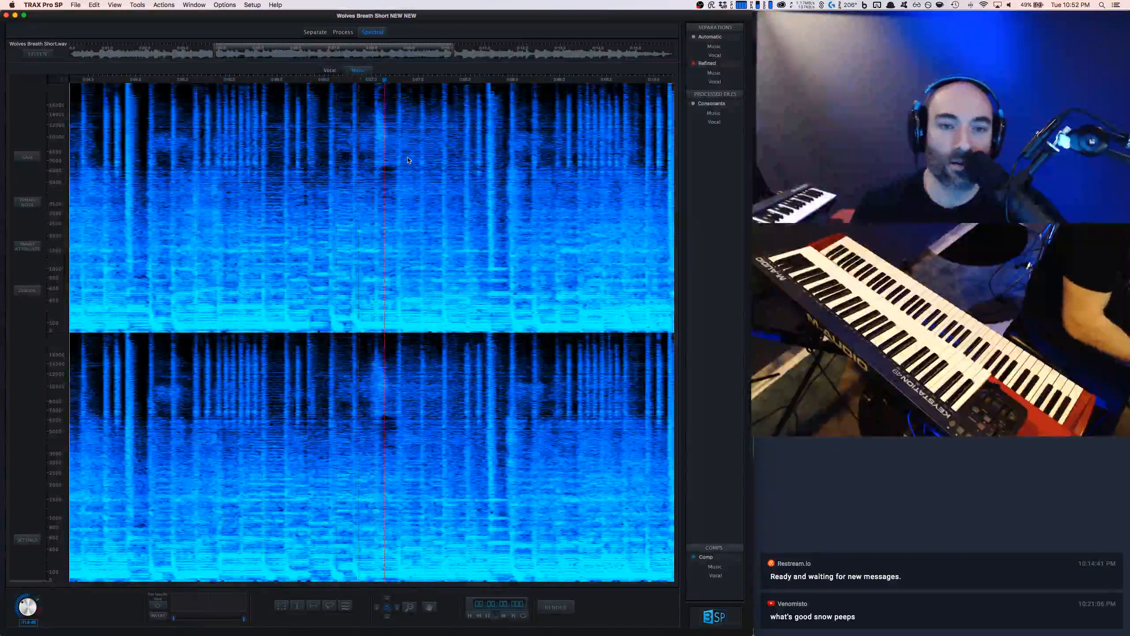
pyautogui.press('space')
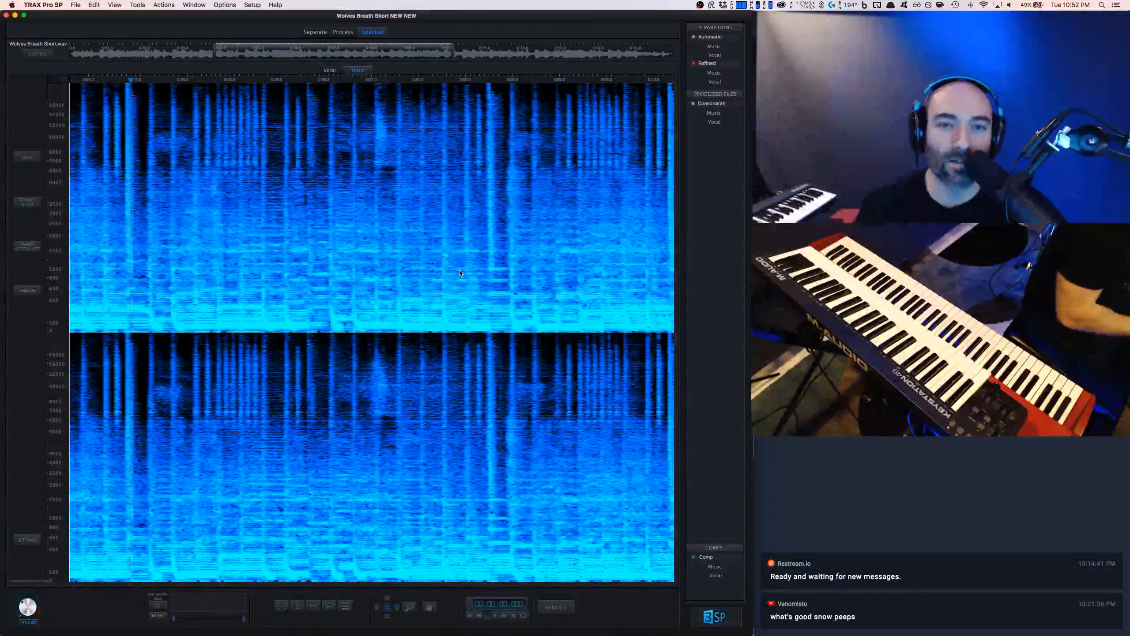
pyautogui.press('space')
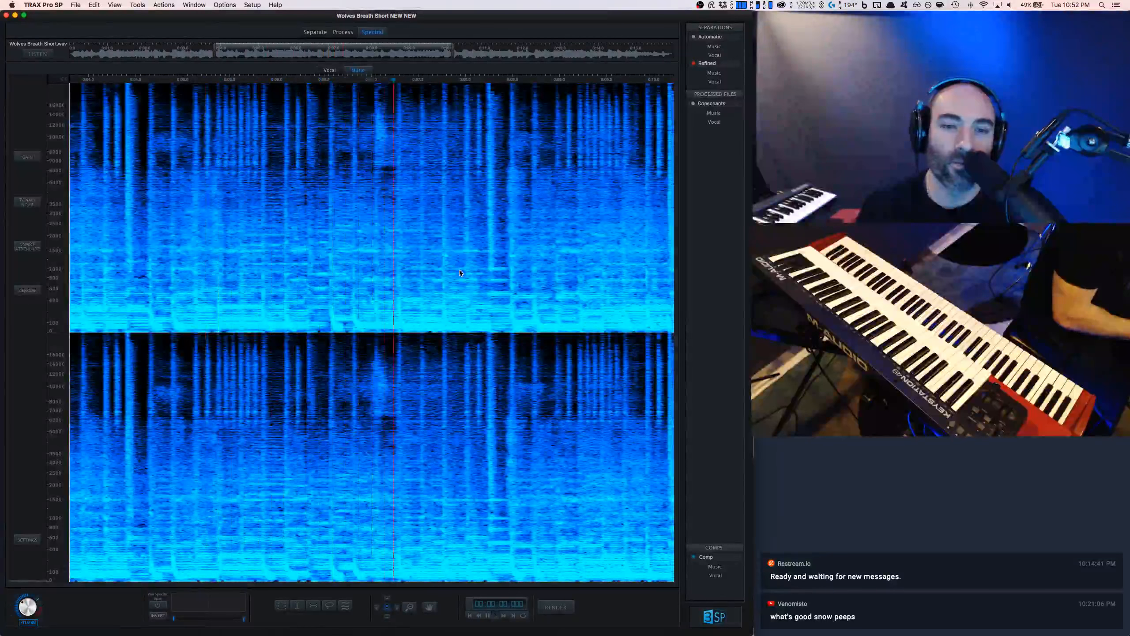
pyautogui.press('space')
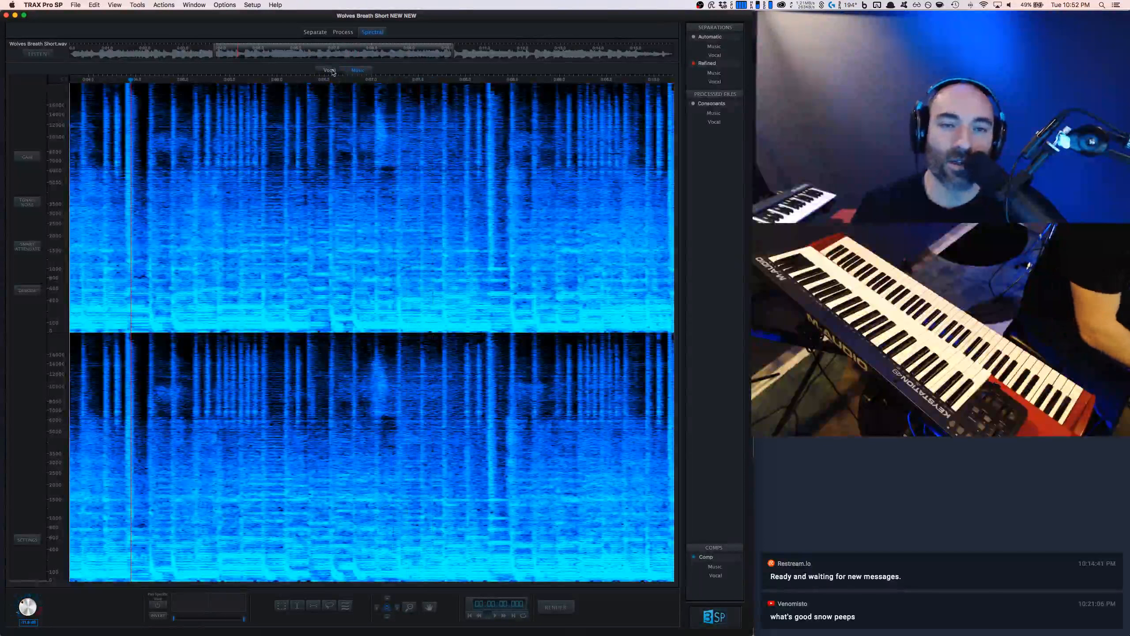
# Step: Box-select the bright drum hit in the vocal's third phrase and attenuate it with learning size 0.699 s, centering 58% and attenuation 100%
pyautogui.click(330, 70)
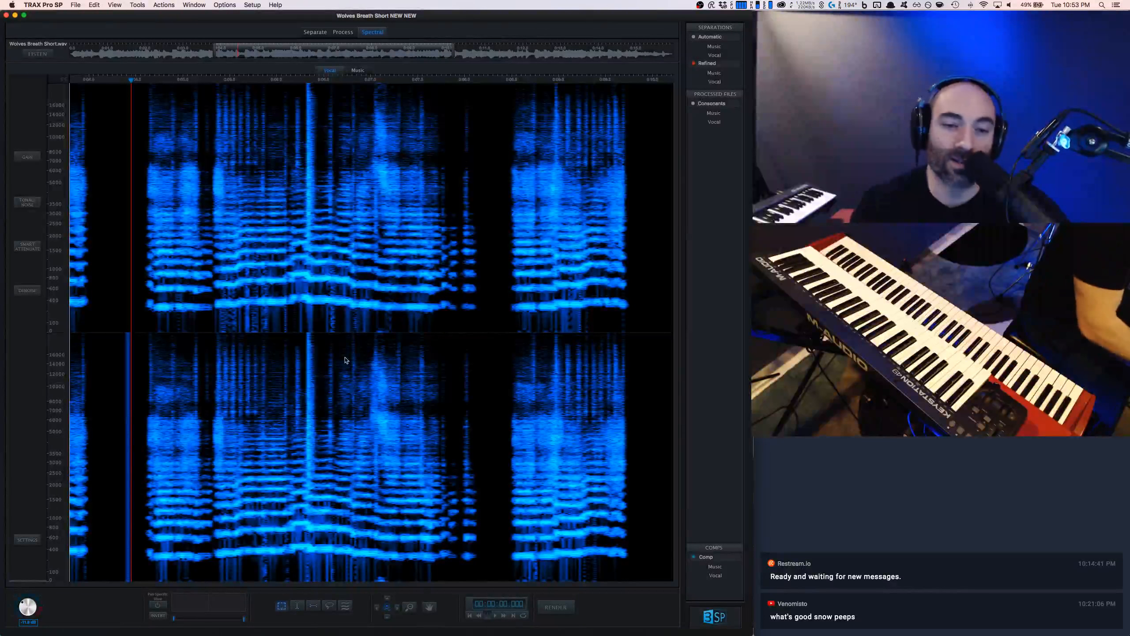
pyautogui.click(27, 246)
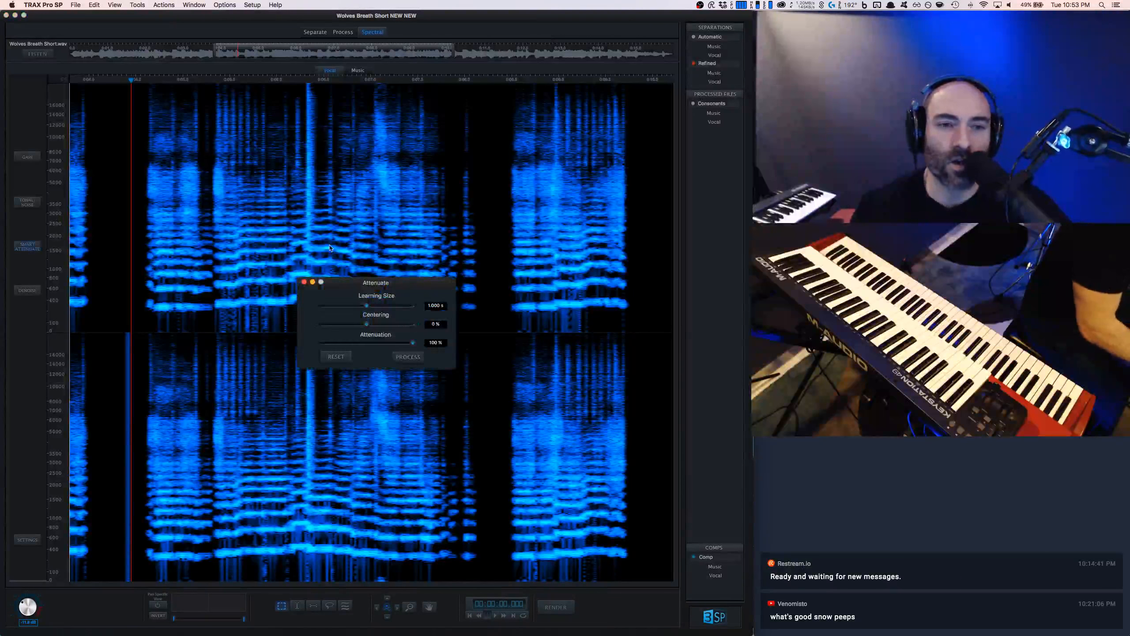
pyautogui.moveTo(394, 278); pyautogui.dragTo(663, 164)
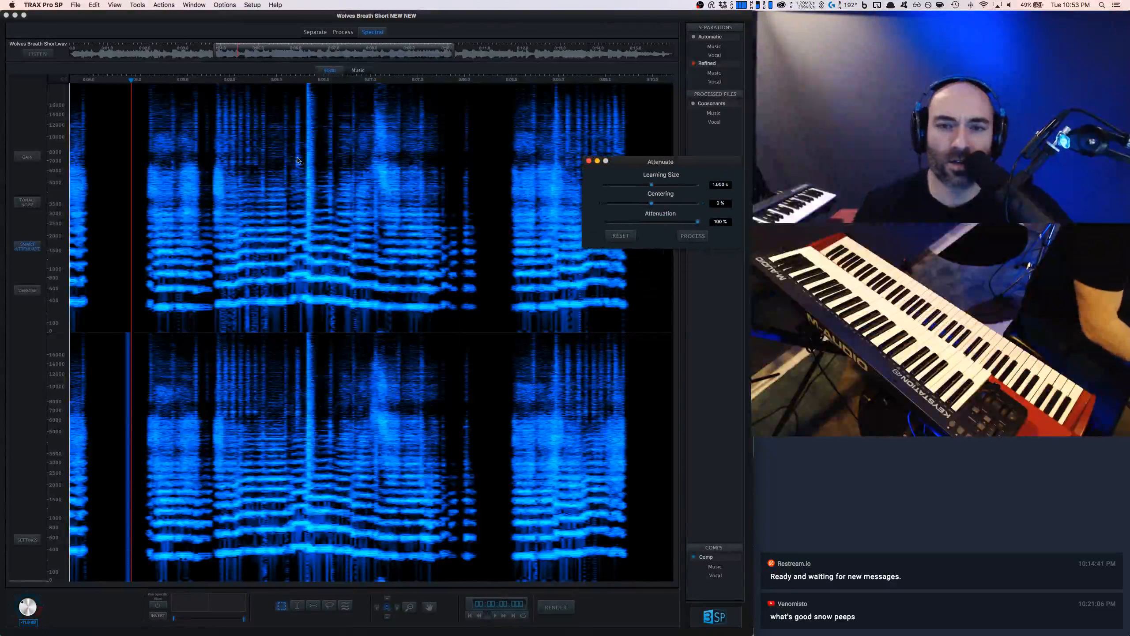
pyautogui.click(305, 145)
pyautogui.click(257, 403)
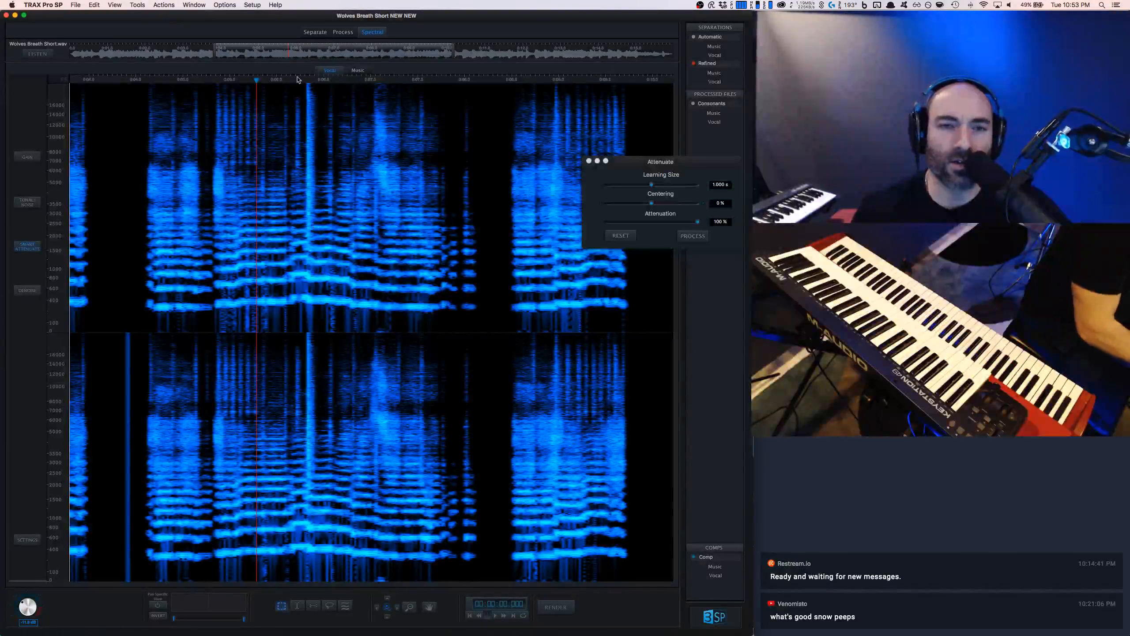
pyautogui.moveTo(306, 85); pyautogui.dragTo(317, 258)
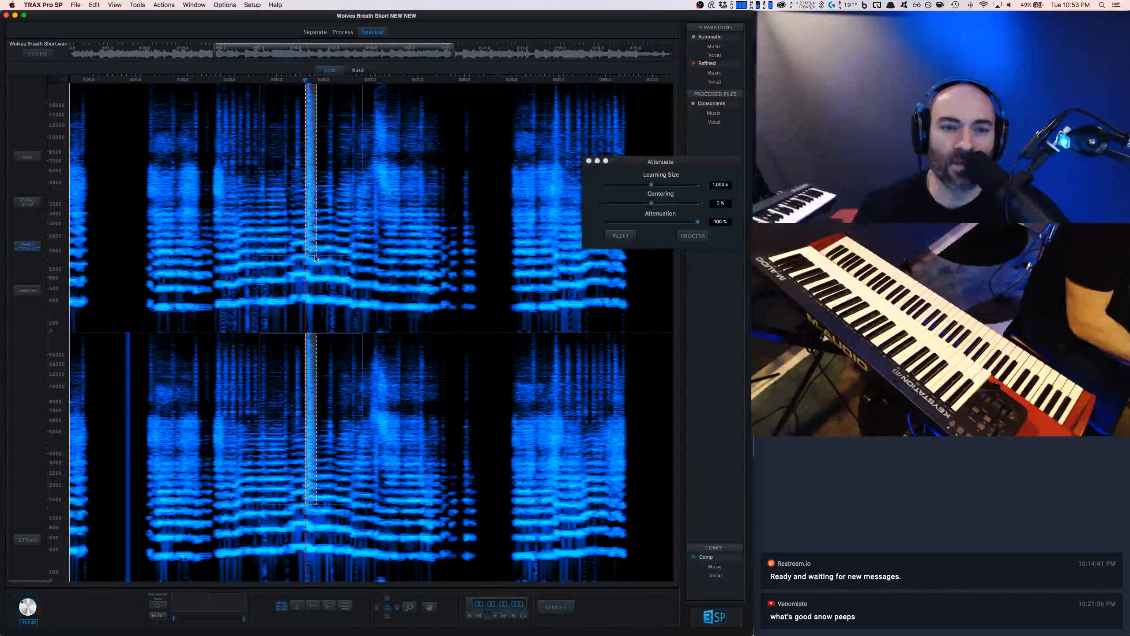
pyautogui.moveTo(652, 187); pyautogui.dragTo(678, 205)
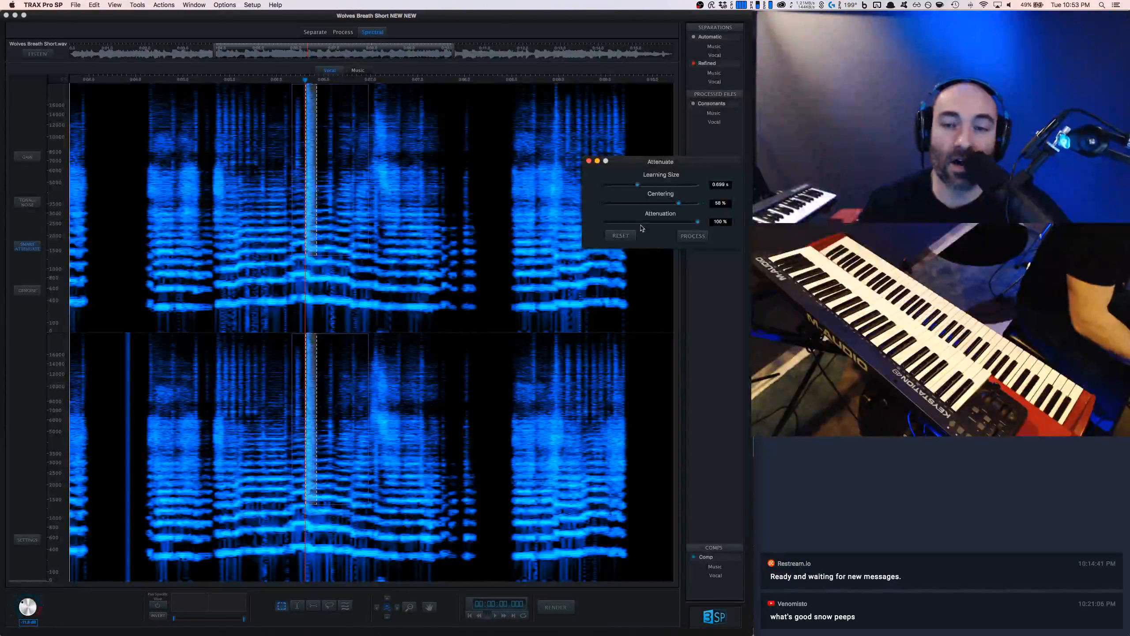
pyautogui.click(695, 237)
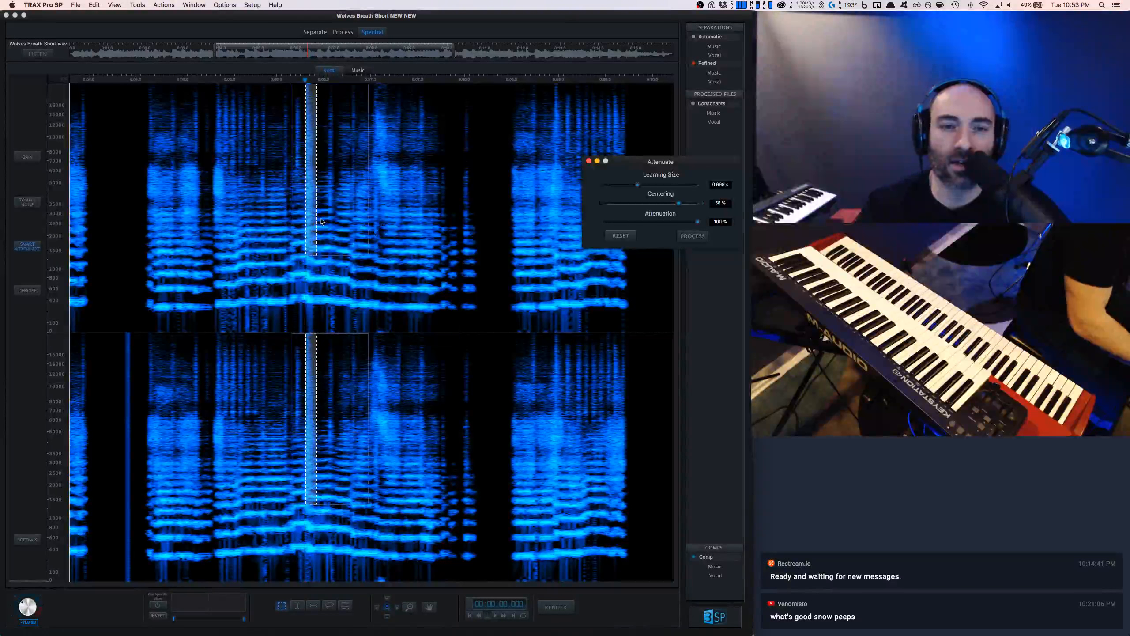
# Step: Play the vocal from shortly before the attenuated drum hit to judge the result
pyautogui.click(256, 206)
pyautogui.press('space')
pyautogui.press('space')
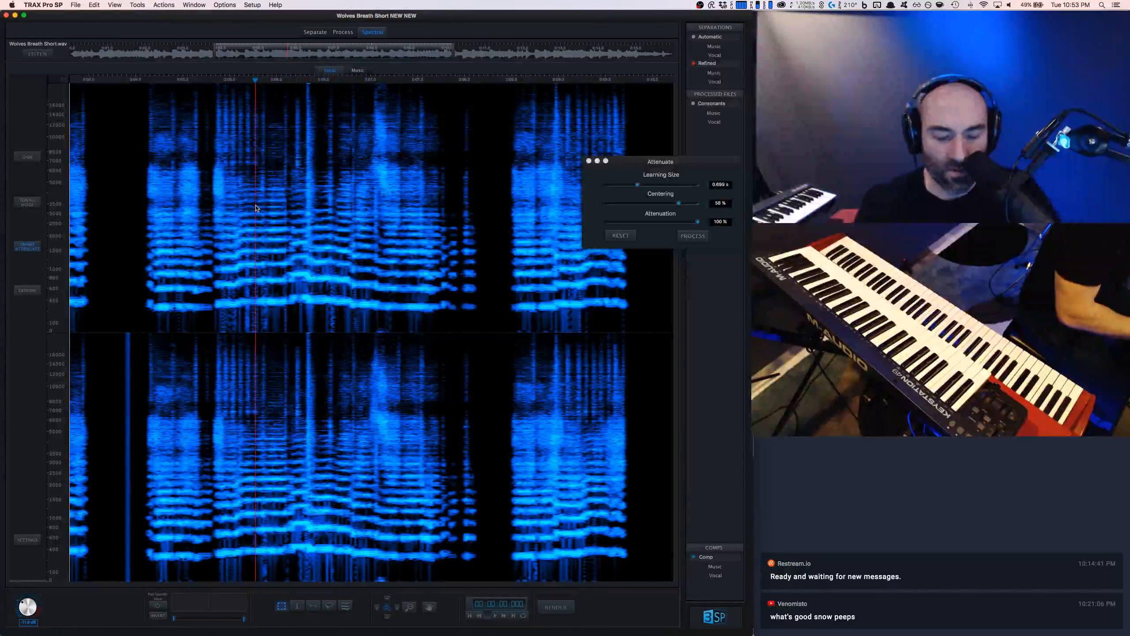
# Step: Undo the drum hit attenuation and play the unprocessed vocal from just before the hit for comparison
pyautogui.press('super+z')
pyautogui.click(263, 201)
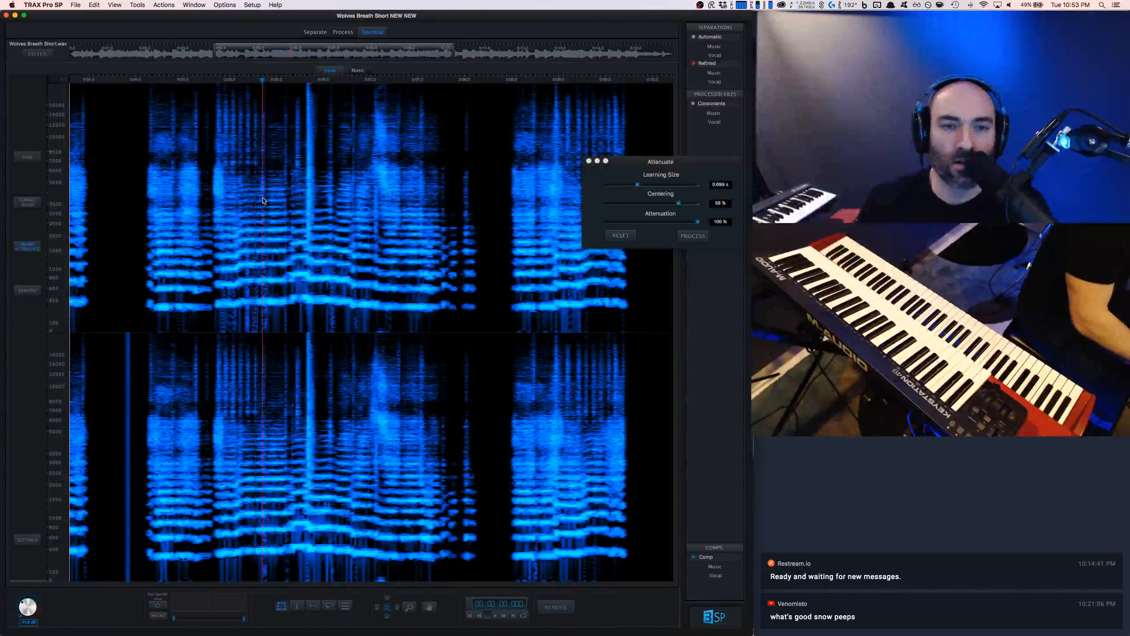
pyautogui.press('space')
pyautogui.press('space')
# Step: Restore the selection around the drum hit, reapply the attenuation with the same settings, and play the vocal from just before it
pyautogui.press('super+z')
pyautogui.click(697, 240)
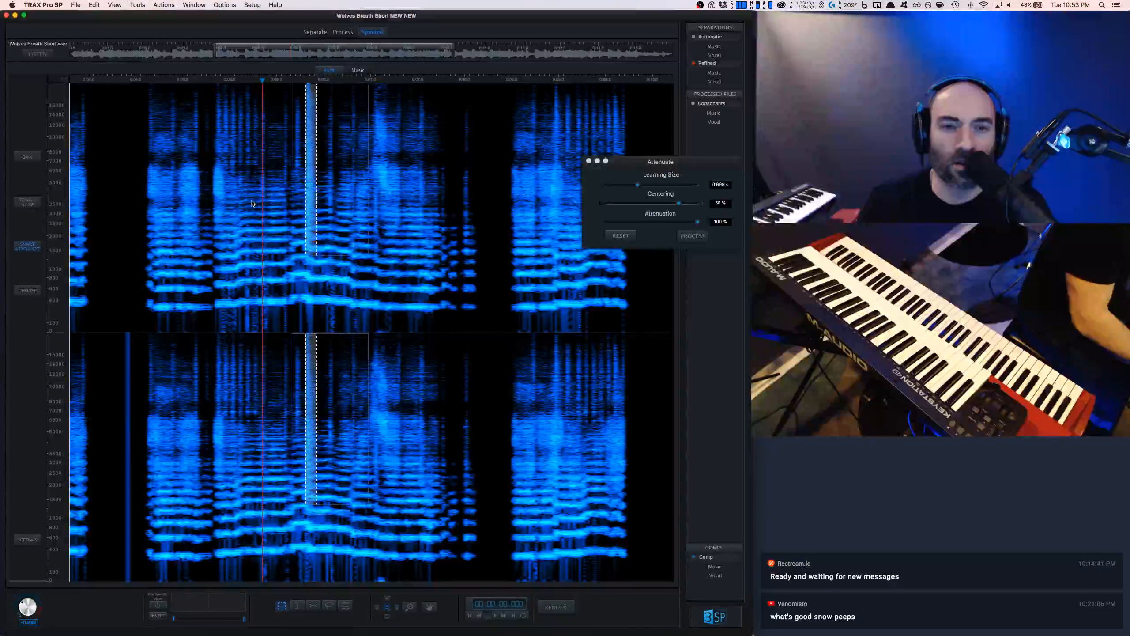
pyautogui.click(694, 237)
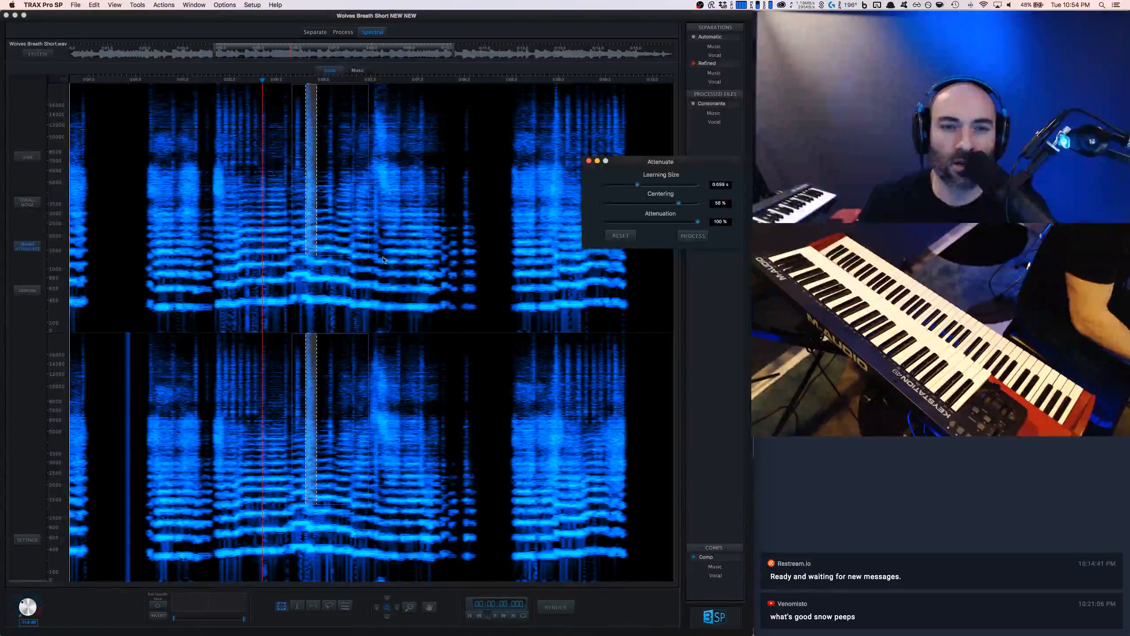
pyautogui.click(250, 221)
pyautogui.press('space')
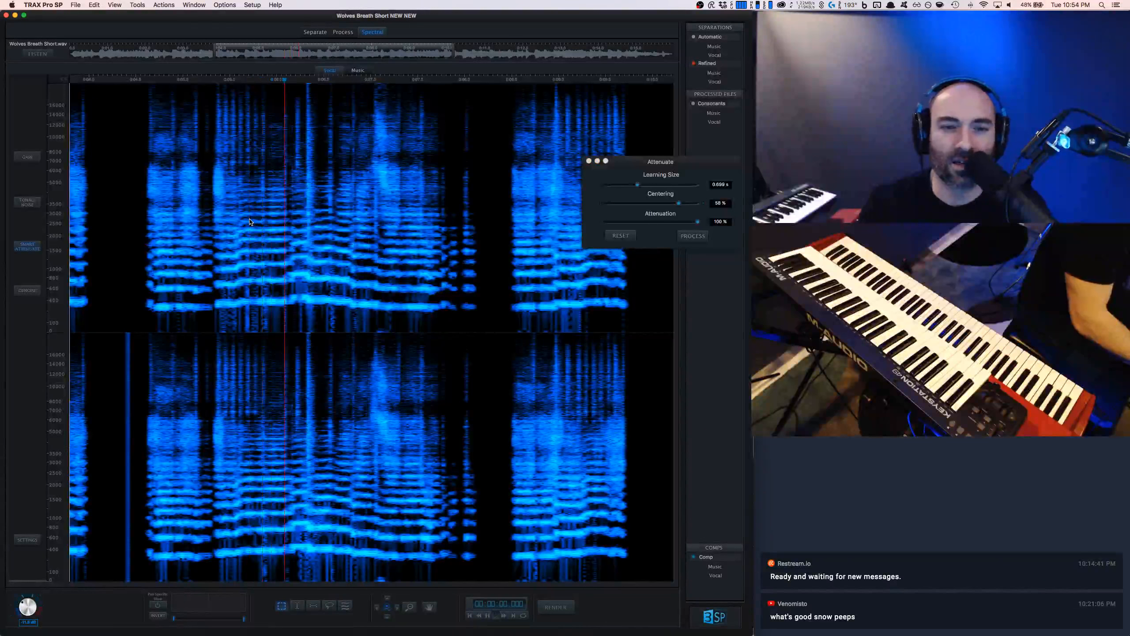
pyautogui.press('space')
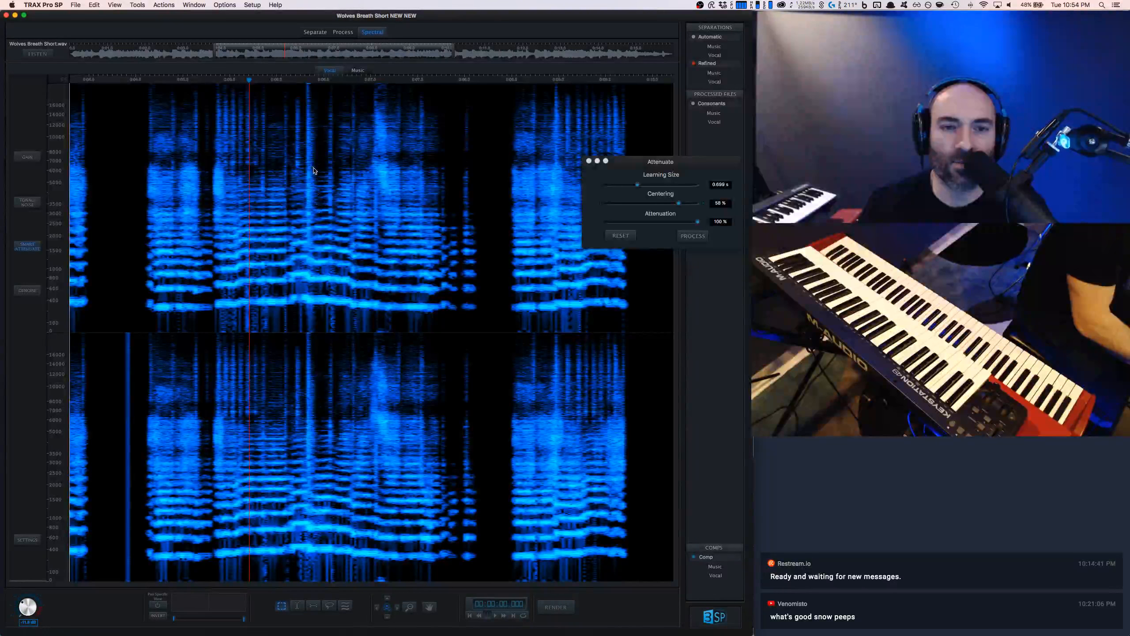
# Step: Box-select the high frequencies of the bright drum hit in the vocal's third phrase and apply Gain at -81%
pyautogui.moveTo(306, 148); pyautogui.dragTo(304, 80)
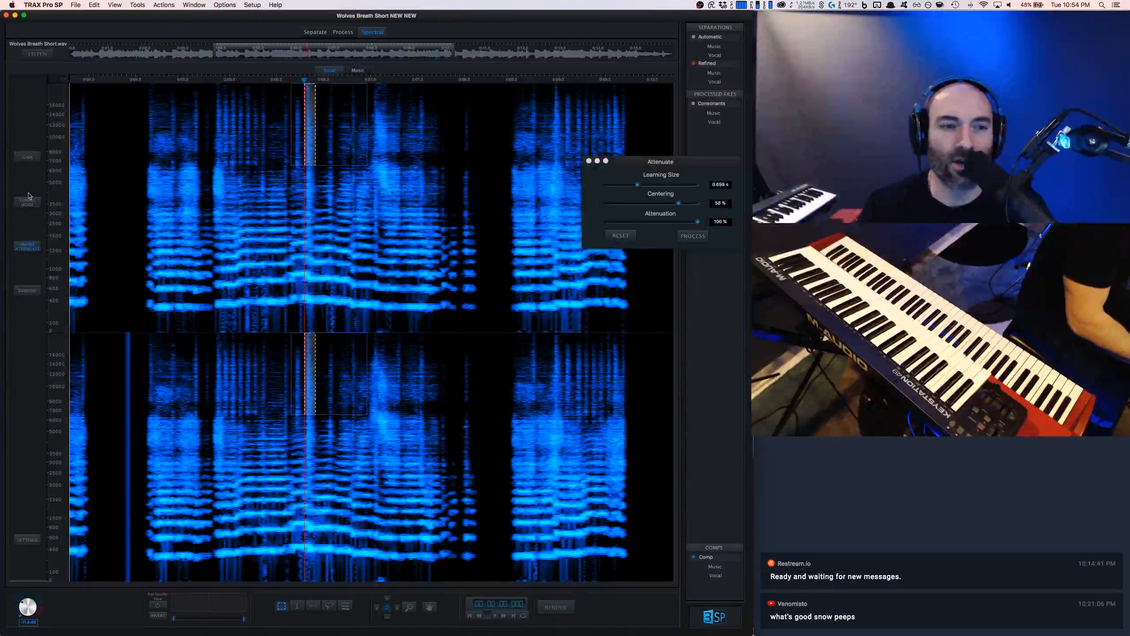
pyautogui.click(29, 159)
pyautogui.moveTo(407, 292); pyautogui.dragTo(677, 192)
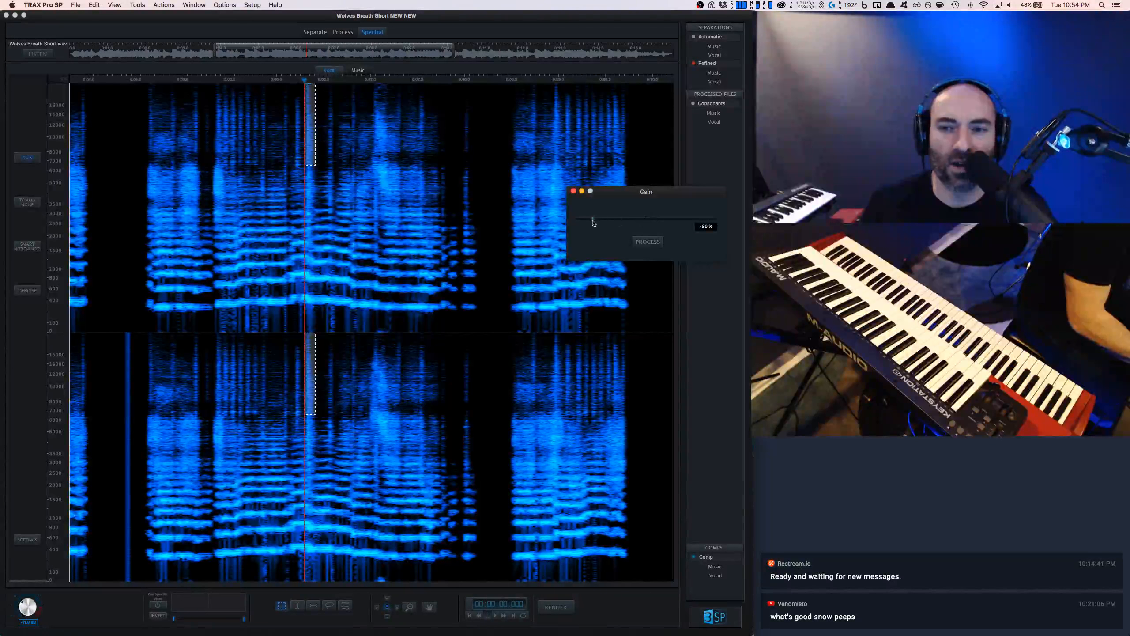
pyautogui.moveTo(593, 222); pyautogui.dragTo(593, 223)
pyautogui.click(648, 243)
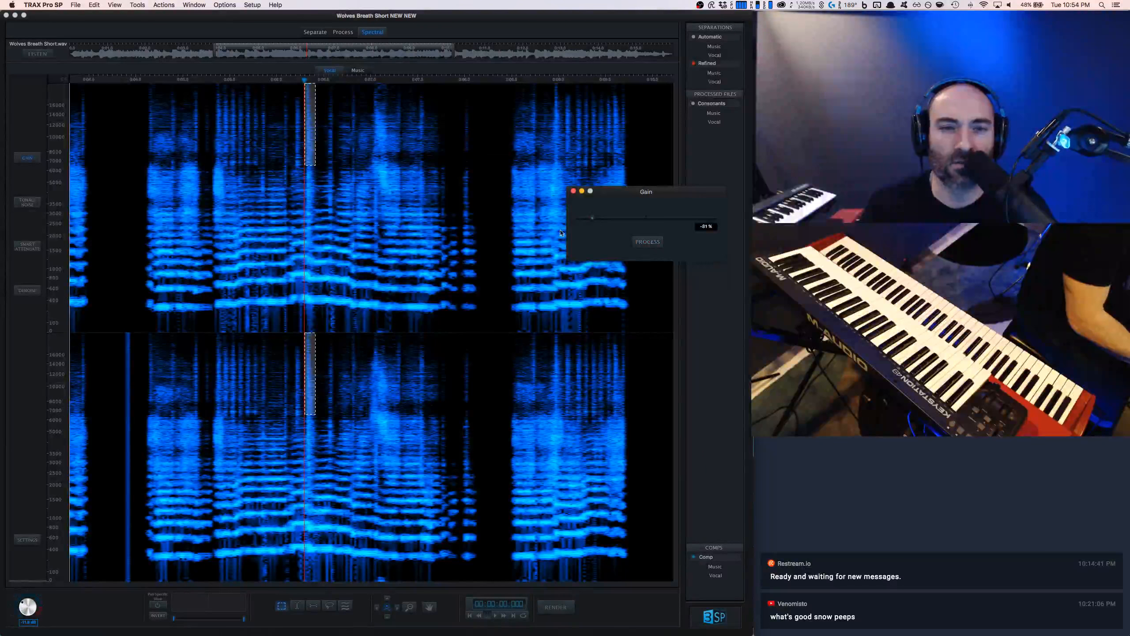
# Step: Play the vocal from shortly before the gain-reduced drum hit to judge the result
pyautogui.click(213, 199)
pyautogui.press('space')
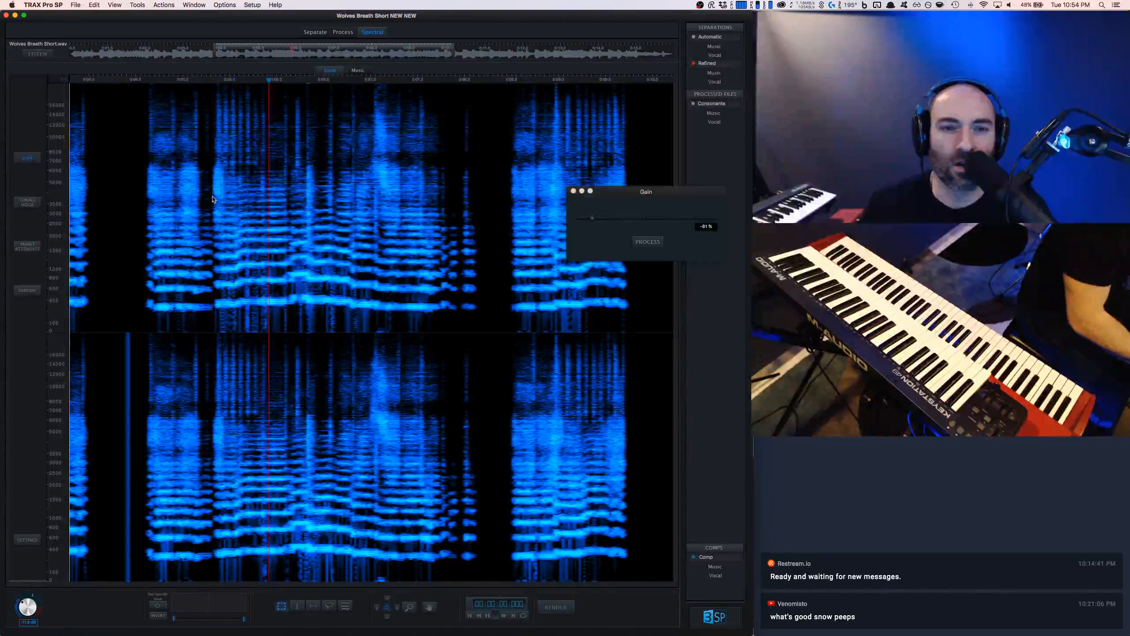
pyautogui.press('space')
pyautogui.press('space')
pyautogui.press('space')
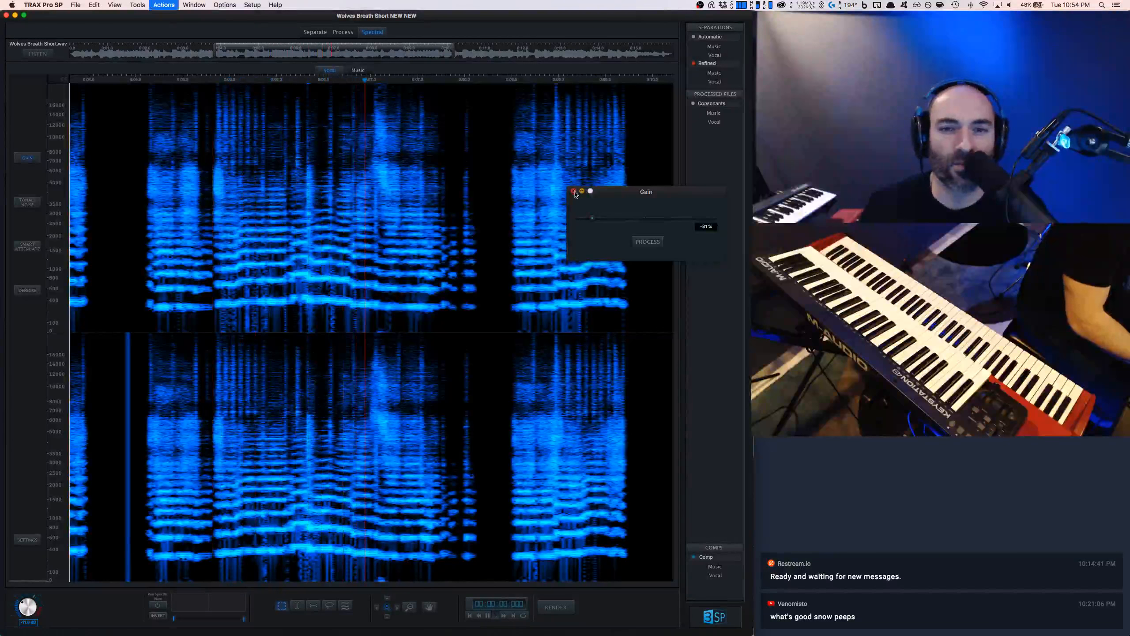
# Step: Undo the gain reduction on the drum hit and play the vocal from the start of the third phrase
pyautogui.press('super+z')
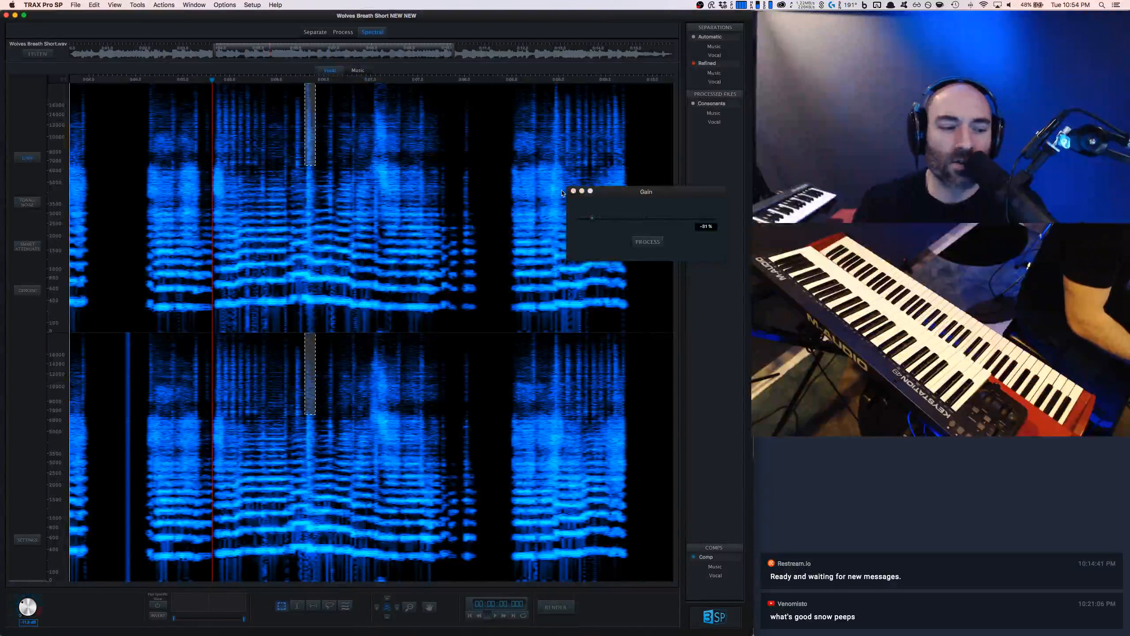
pyautogui.click(143, 211)
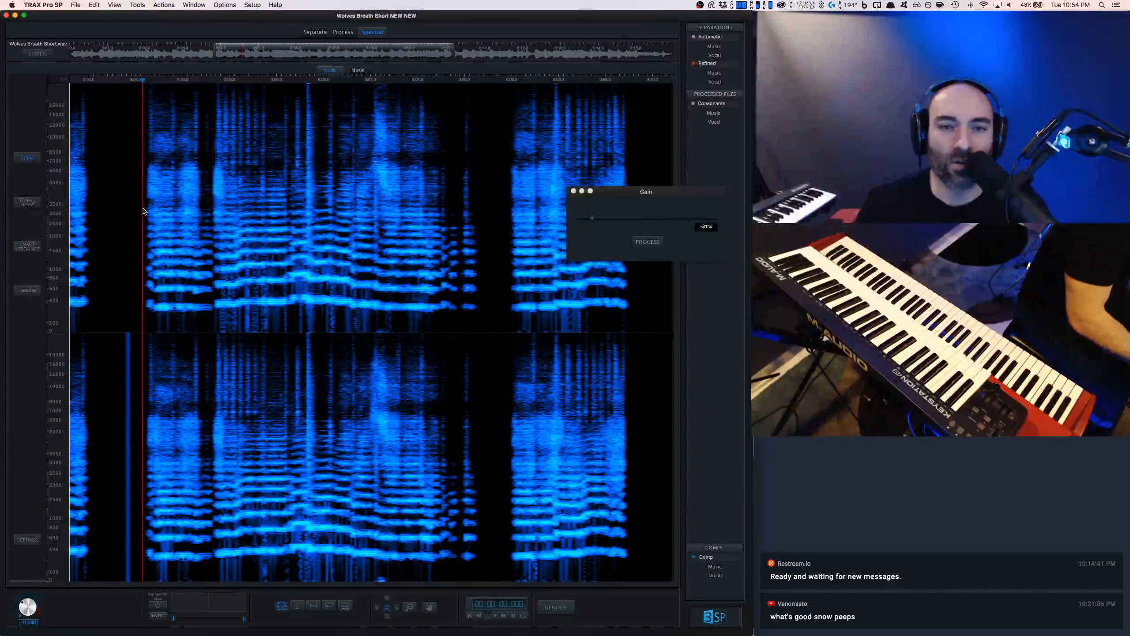
pyautogui.press('space')
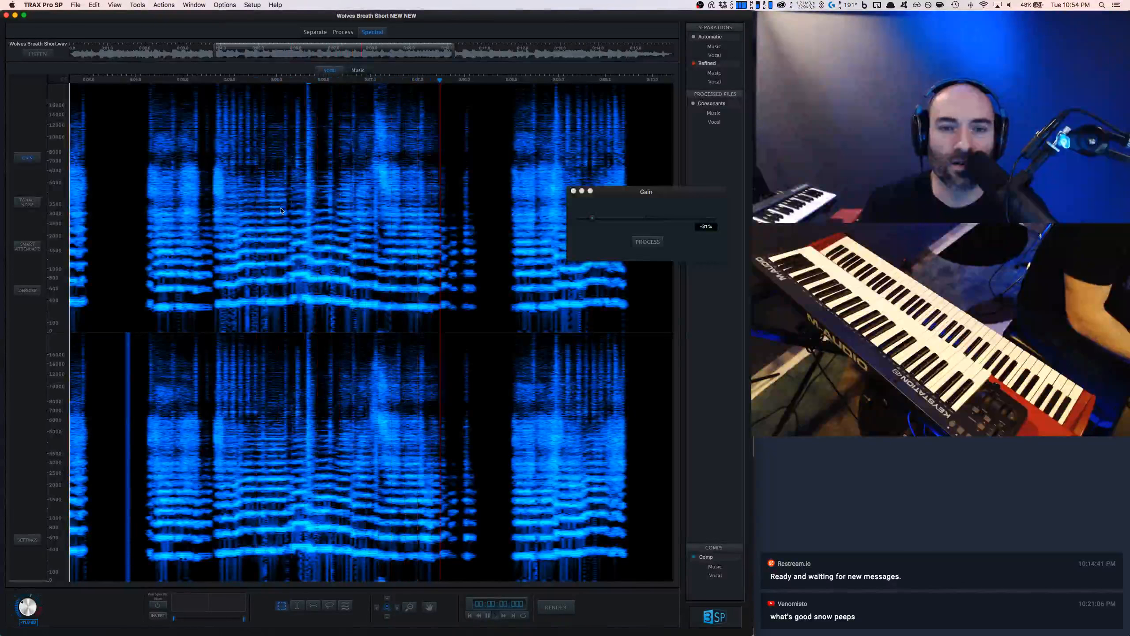
pyautogui.press('space')
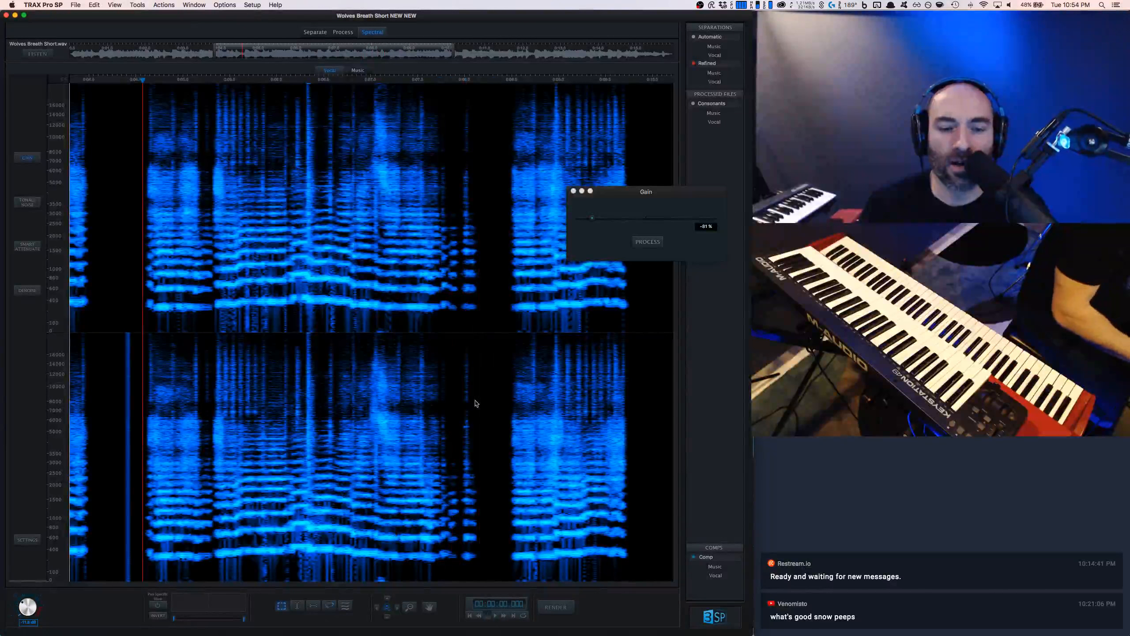
# Step: Box-select the stray fragment after the end of the third phrase across all frequencies, audition it, delete it, and close the Gain settings
pyautogui.moveTo(488, 331)
pyautogui.mouseDown()
pyautogui.moveTo(463, 311)
pyautogui.moveTo(460, 70)
pyautogui.mouseUp()
pyautogui.press('space')
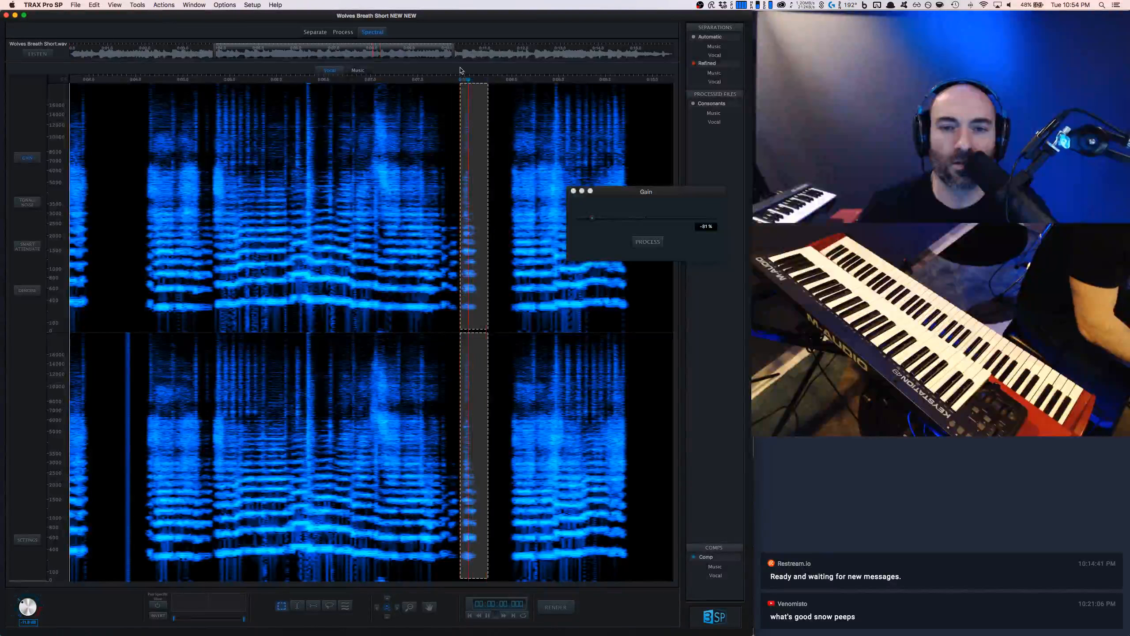
pyautogui.press('super+z')
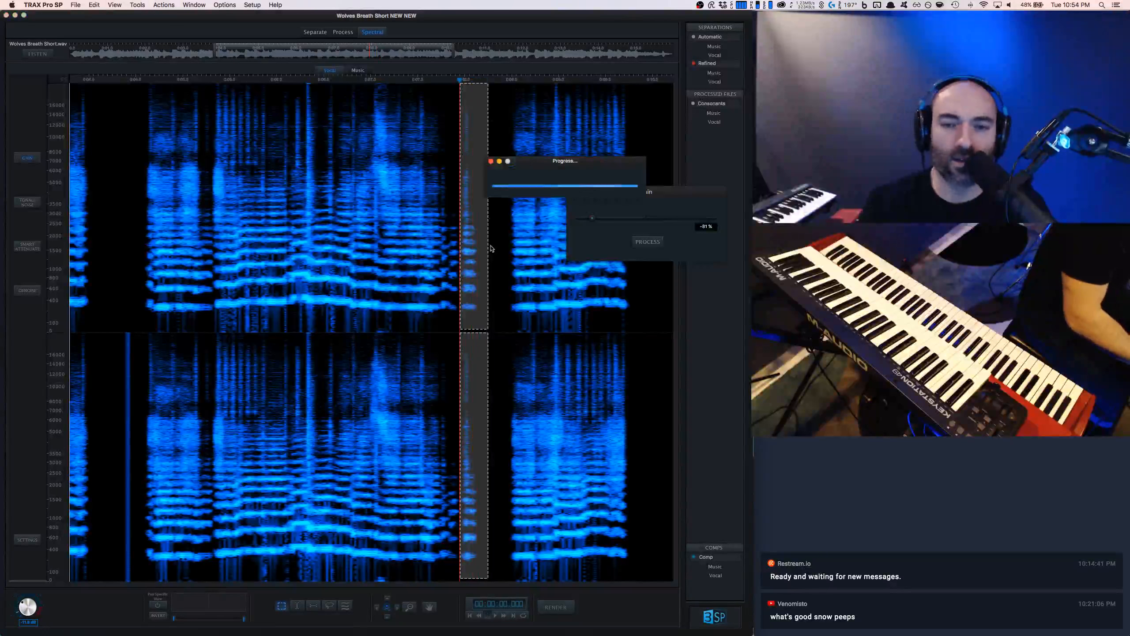
pyautogui.click(573, 191)
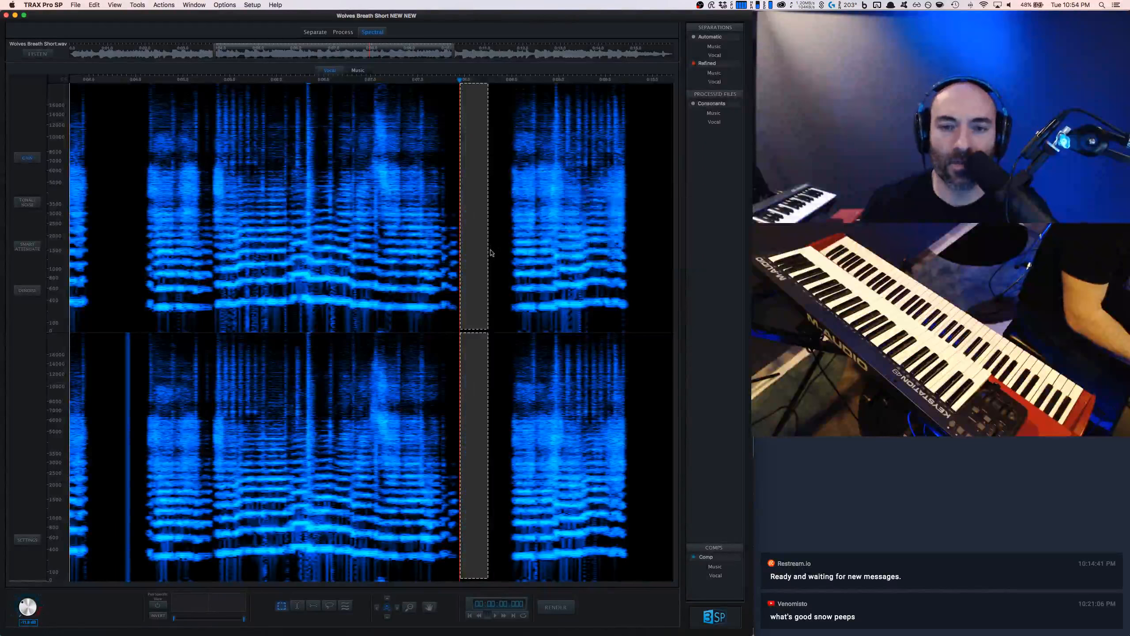
# Step: Play the vocal from before the third phrase to check its cleaned-up ending
pyautogui.click(126, 263)
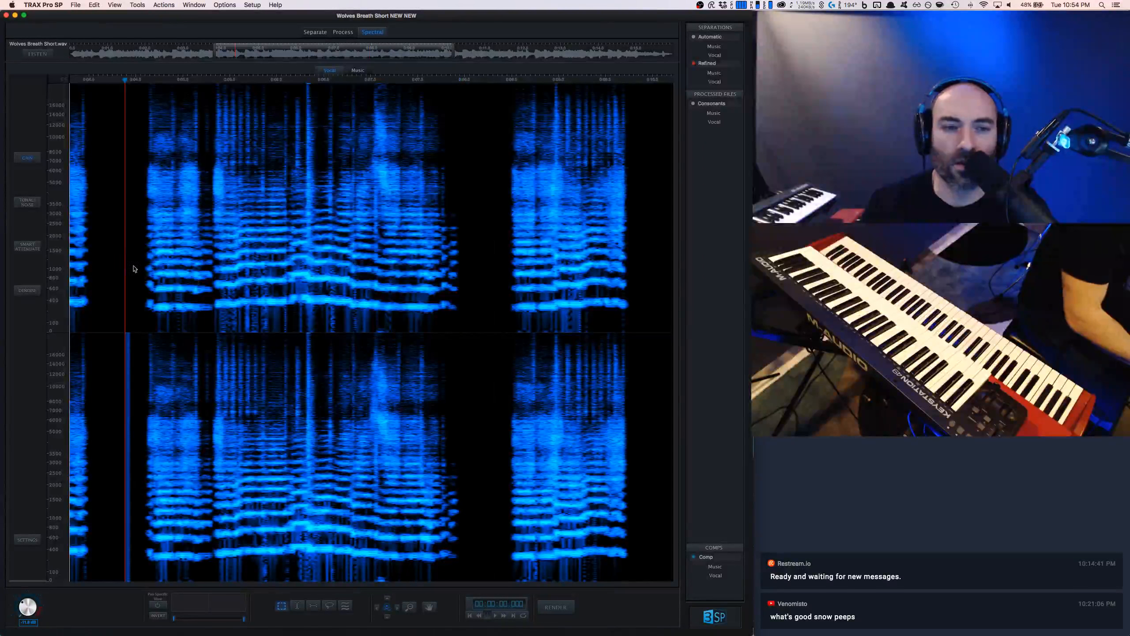
pyautogui.press('space')
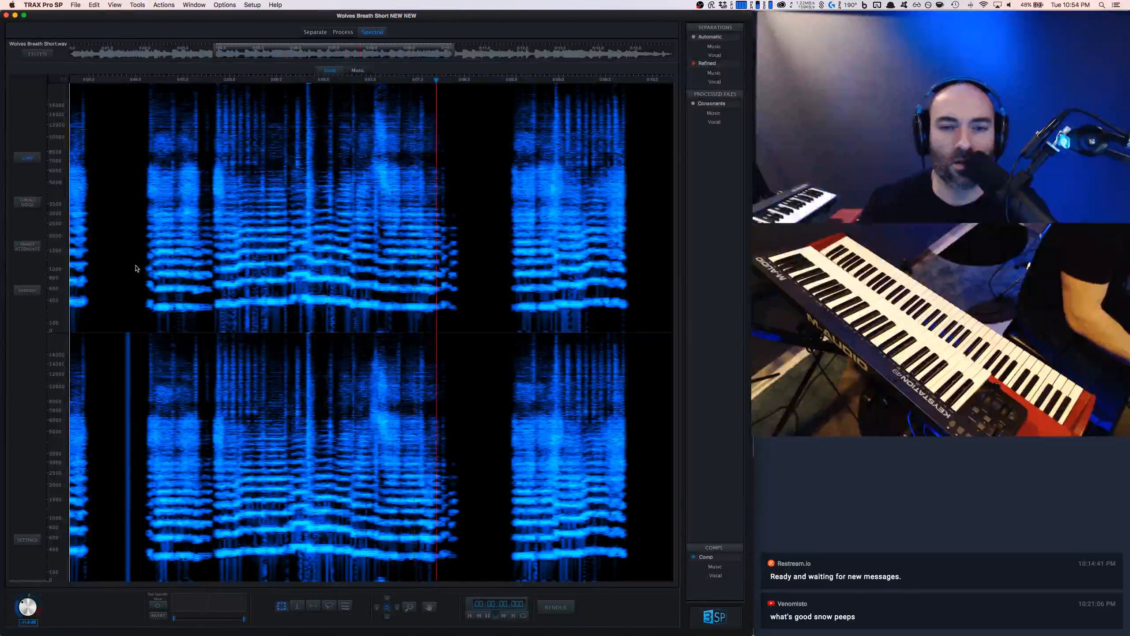
pyautogui.click(136, 268)
# Step: Box-select the short leftover fragment at the tail of the third phrase, audition it, and delete it
pyautogui.moveTo(463, 321); pyautogui.dragTo(449, 196)
pyautogui.press('space')
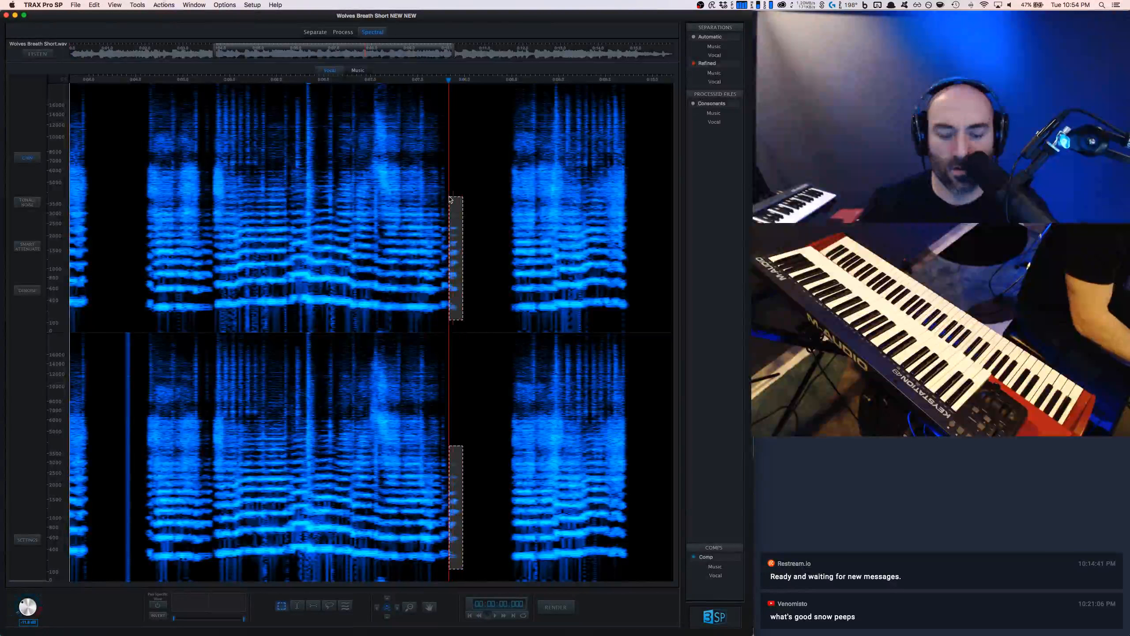
pyautogui.press('BackSpace')
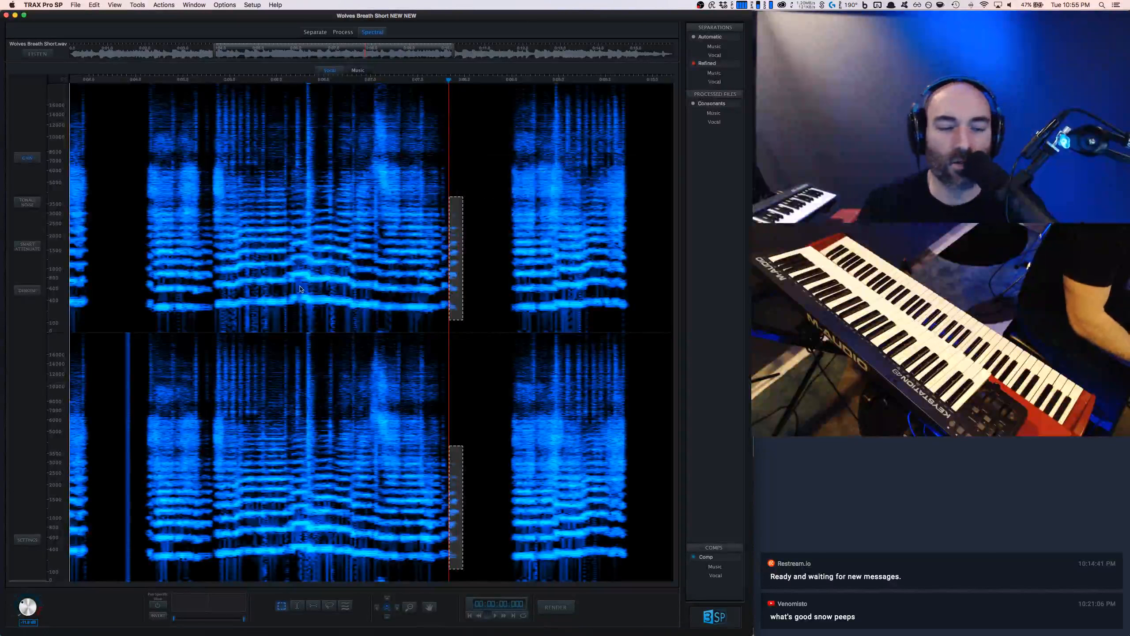
# Step: Select the time range around the isolated noise burst before the third phrase and delete it
pyautogui.click(111, 525)
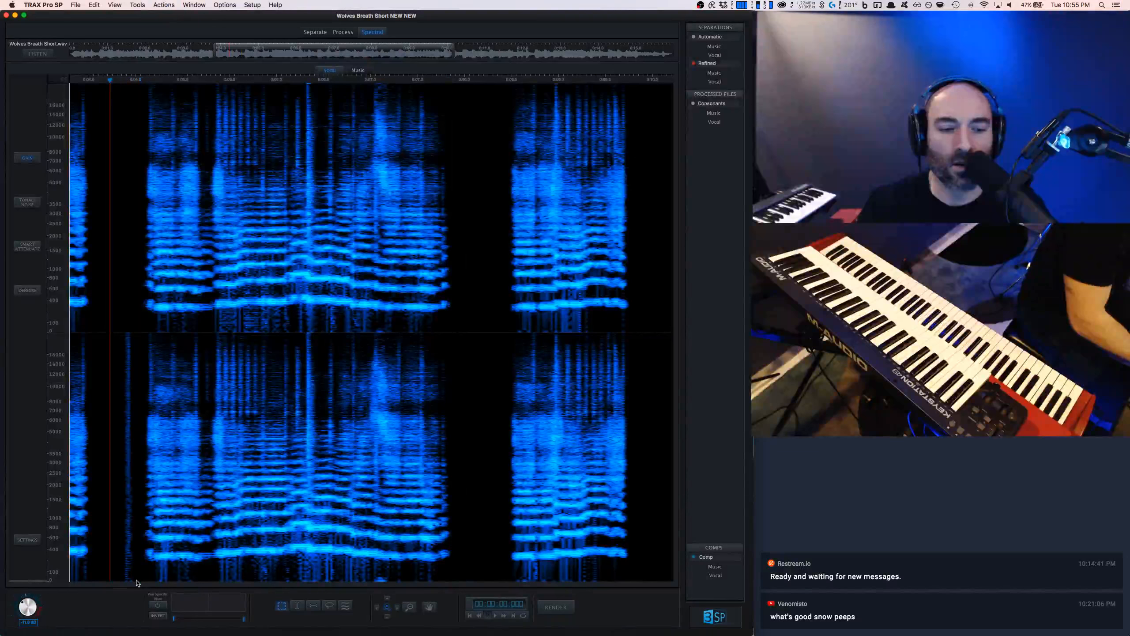
pyautogui.click(297, 606)
pyautogui.moveTo(117, 516); pyautogui.dragTo(137, 515)
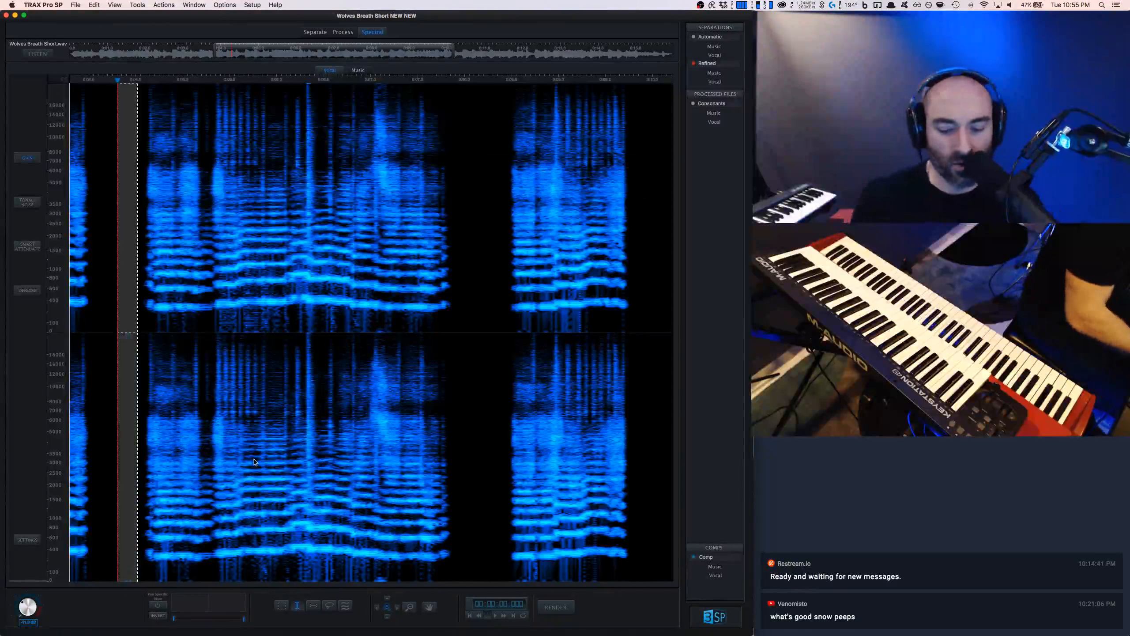
pyautogui.press('Tab')
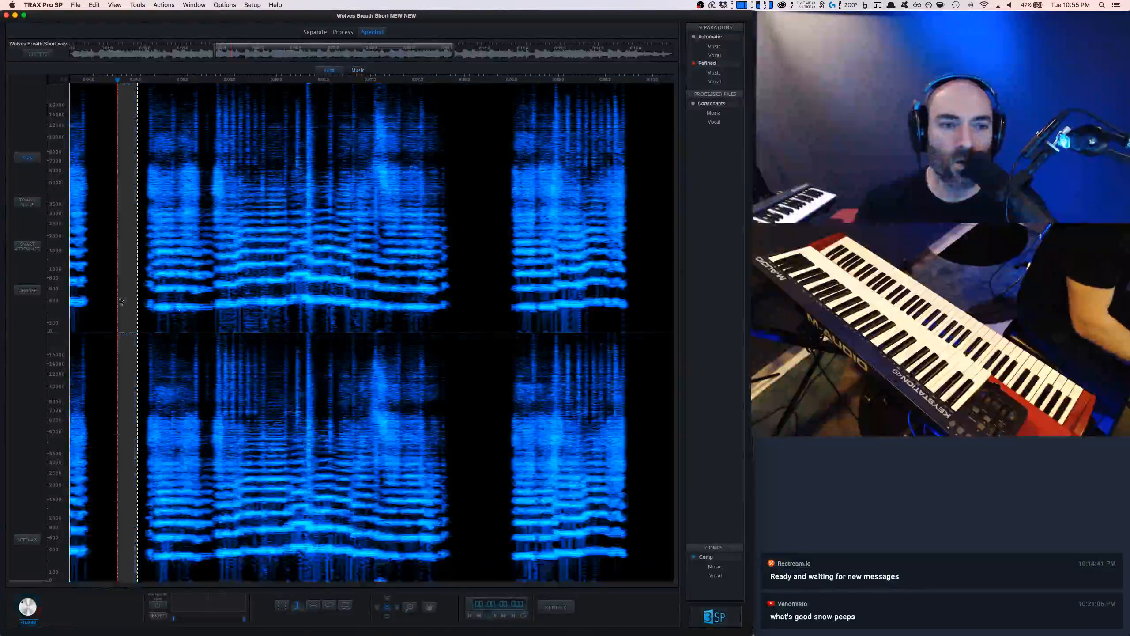
# Step: Select the time range around the isolated right-channel noise burst between the first and second phrases and delete it
pyautogui.press('super+0')
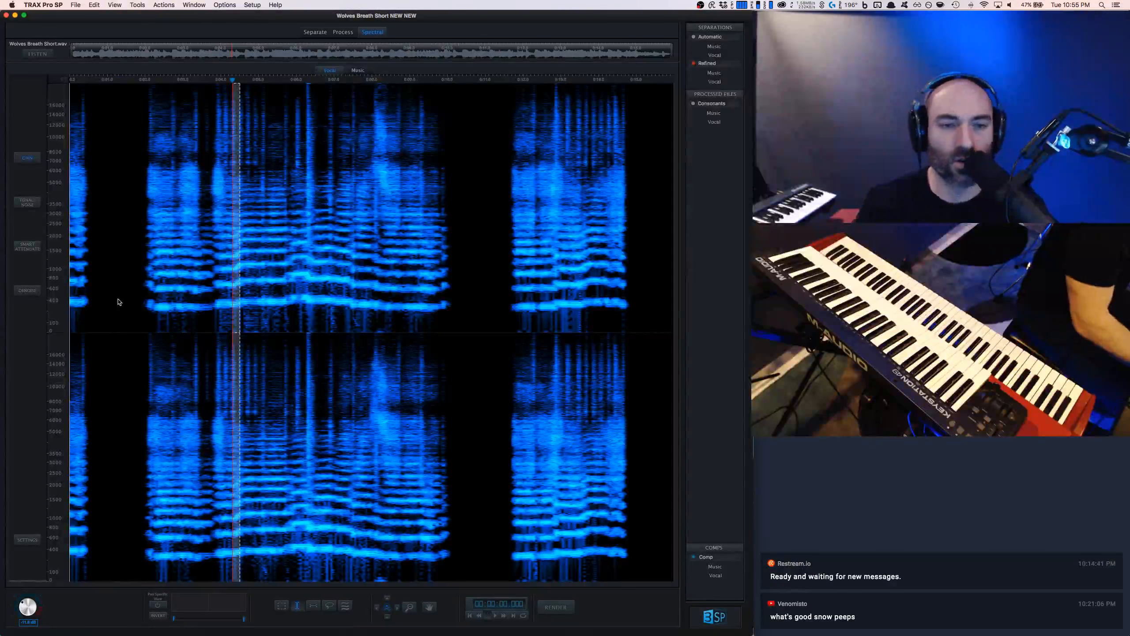
pyautogui.click(81, 280)
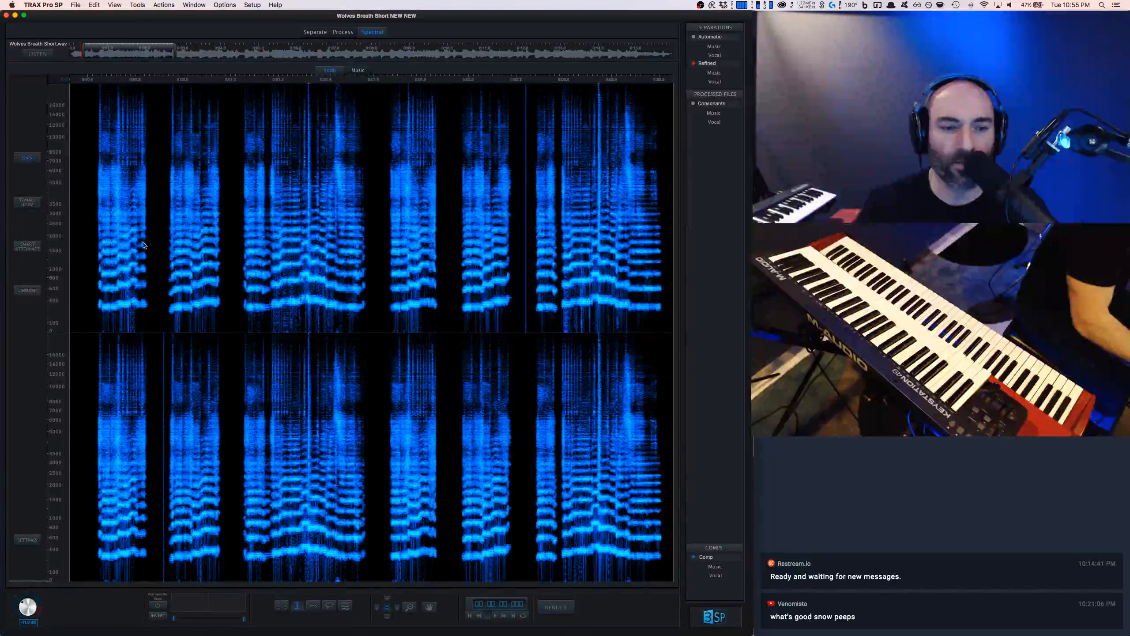
pyautogui.moveTo(164, 57); pyautogui.dragTo(191, 57)
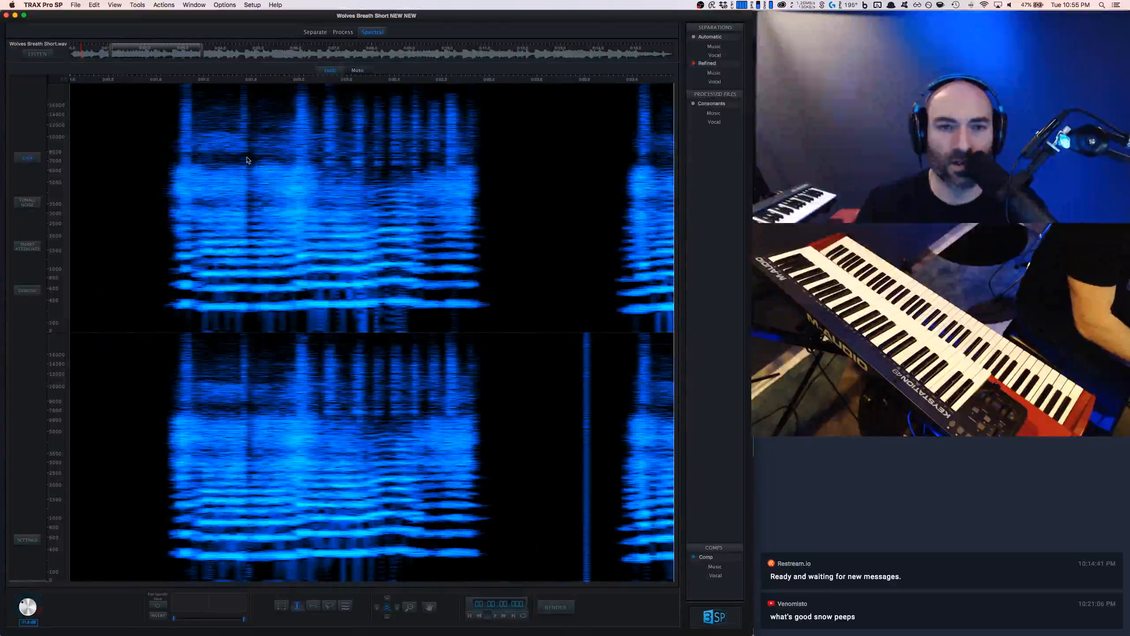
pyautogui.moveTo(399, 378); pyautogui.dragTo(434, 383)
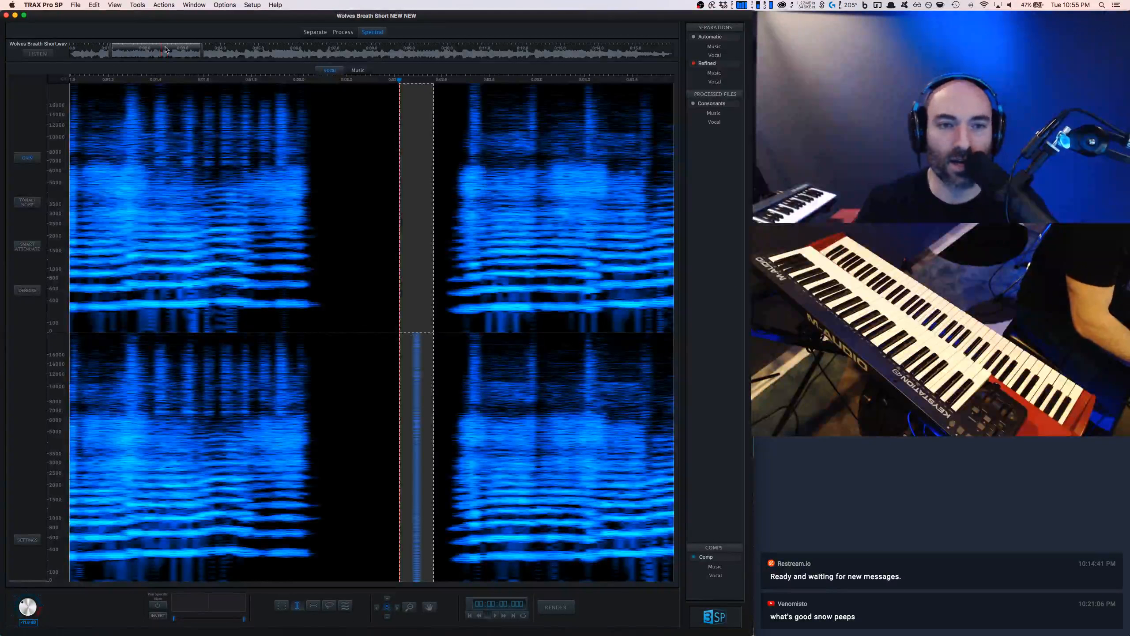
# Step: Select the time range around the isolated left-channel noise burst in the silent gap of the vocal's second half and delete it
pyautogui.moveTo(166, 53); pyautogui.dragTo(193, 54)
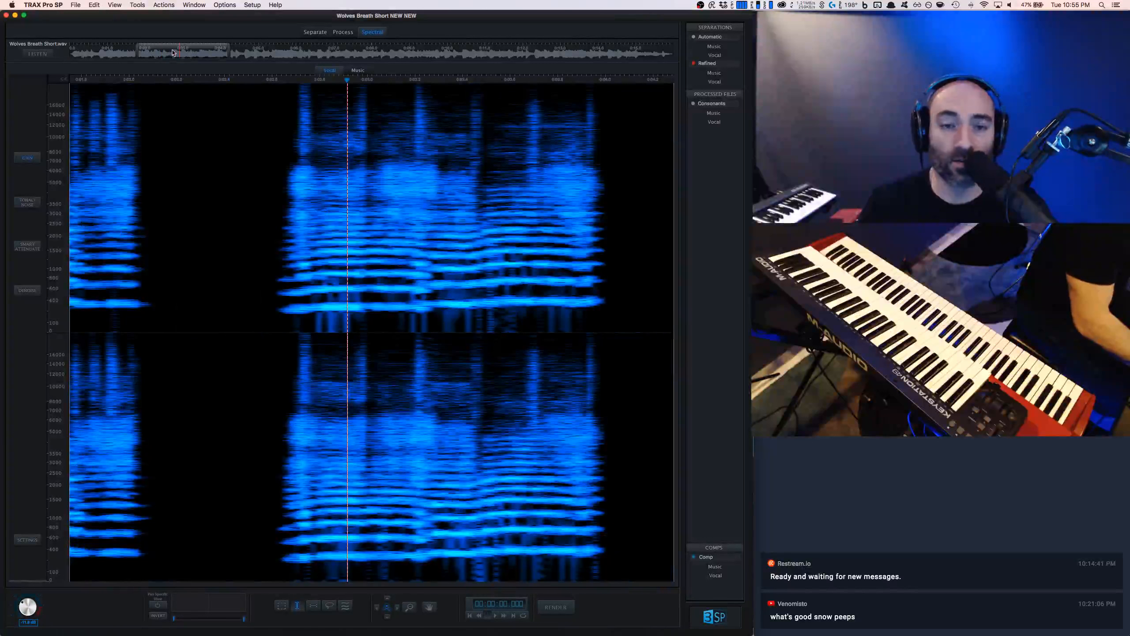
pyautogui.moveTo(173, 53); pyautogui.dragTo(399, 52)
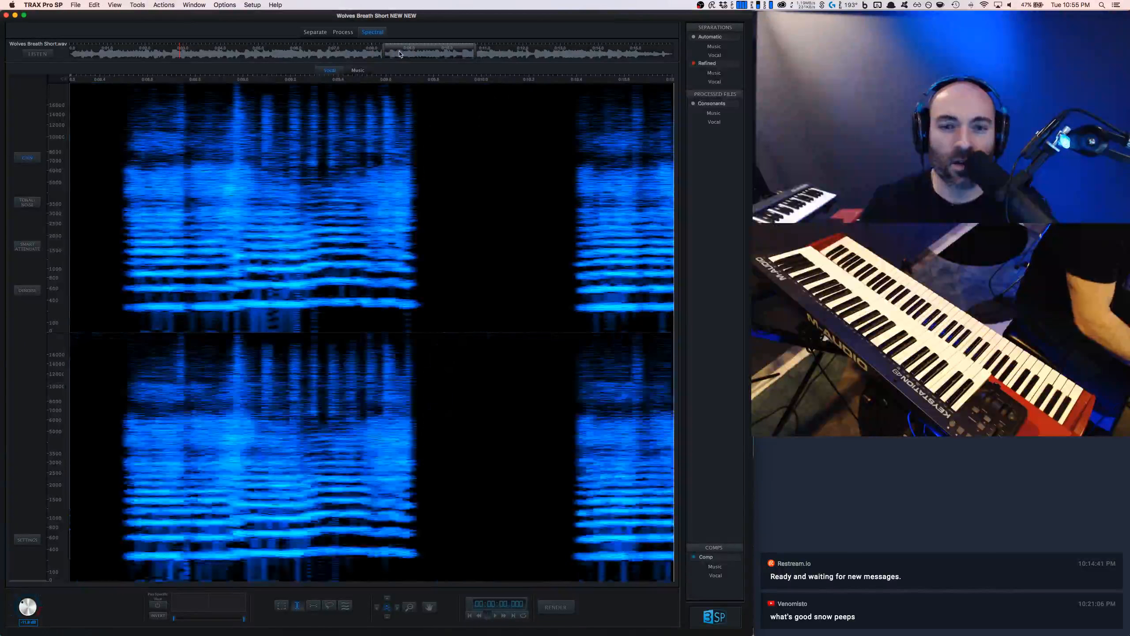
pyautogui.moveTo(445, 53); pyautogui.dragTo(486, 54)
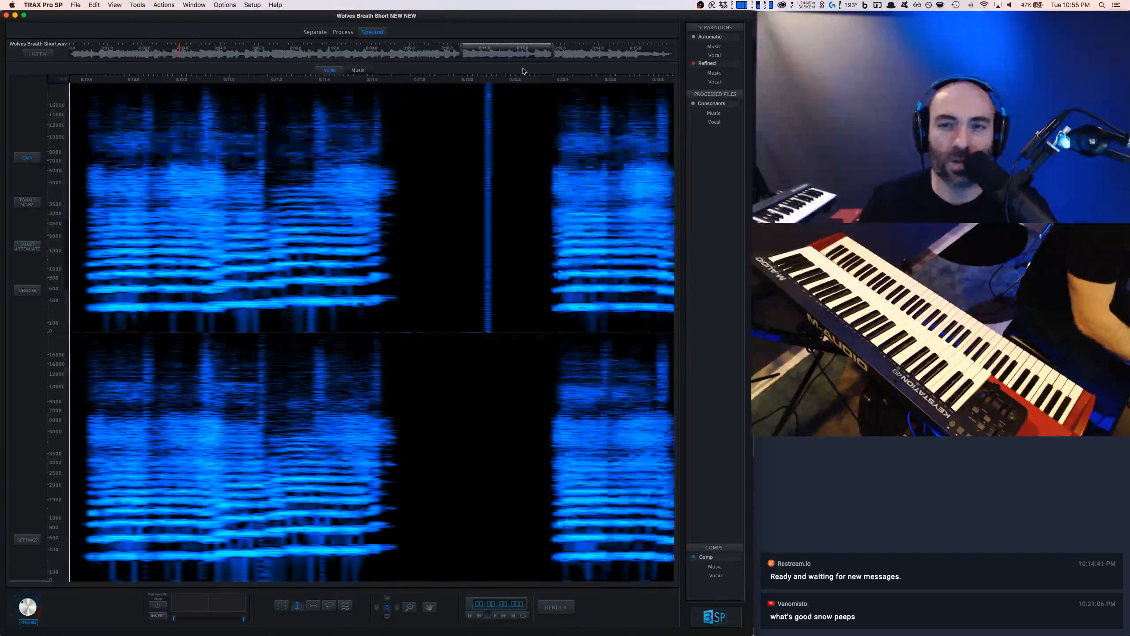
pyautogui.moveTo(471, 129); pyautogui.dragTo(509, 127)
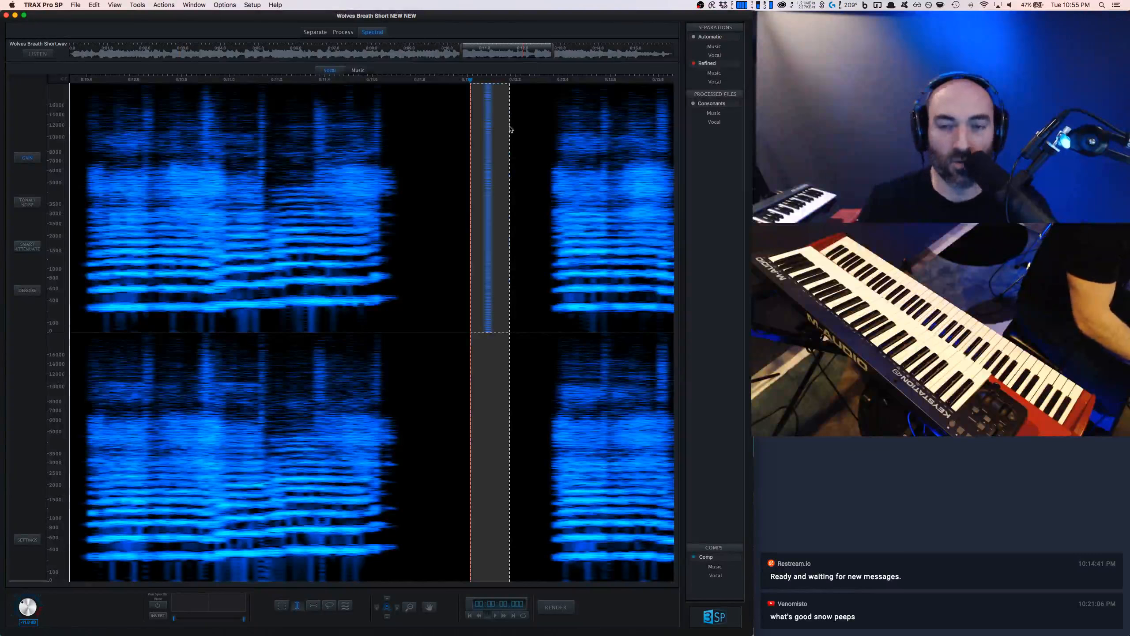
pyautogui.press('super+x')
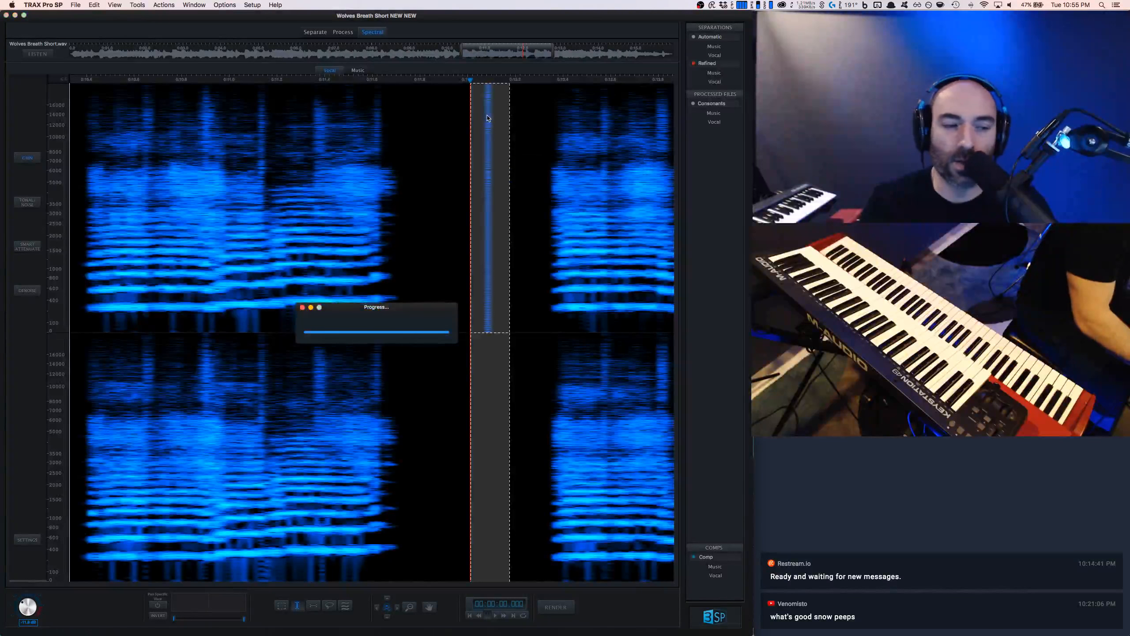
# Step: Turn on the pan-specific view for the whole vocal, narrow its pan range to the left side, and play from the start
pyautogui.moveTo(494, 54); pyautogui.dragTo(535, 52)
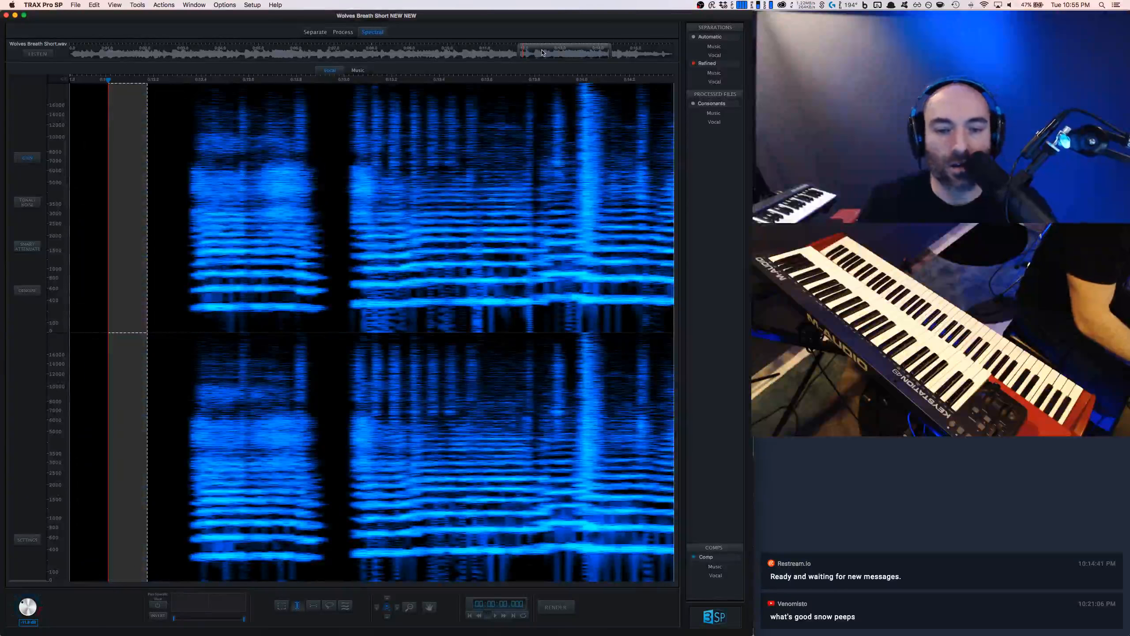
pyautogui.moveTo(543, 52); pyautogui.dragTo(593, 49)
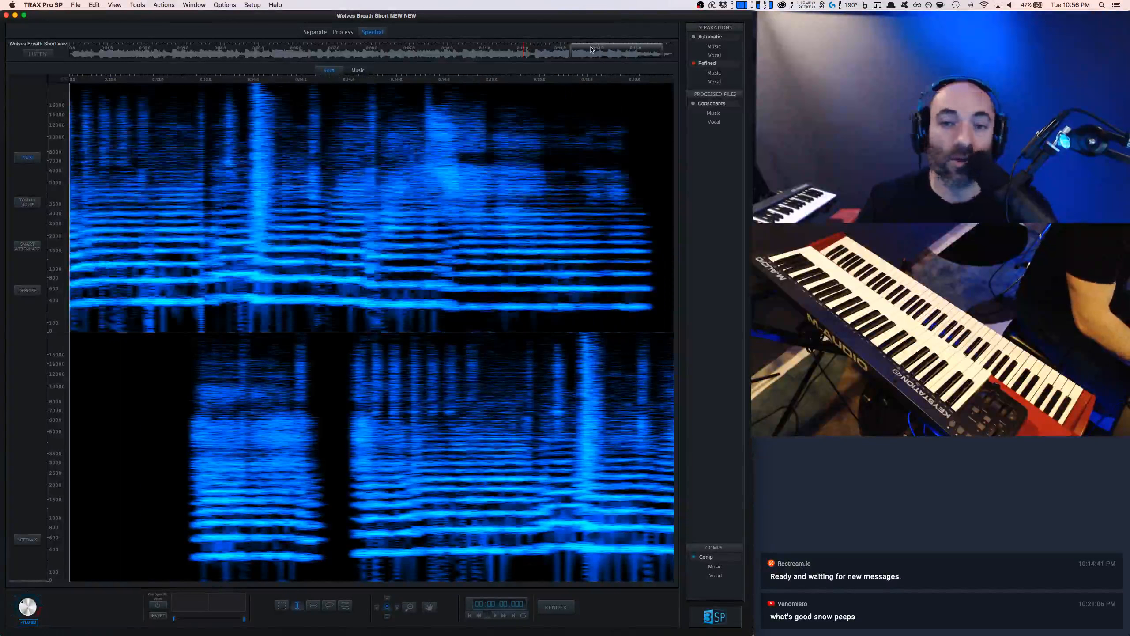
pyautogui.scroll(-10, 482, 134)
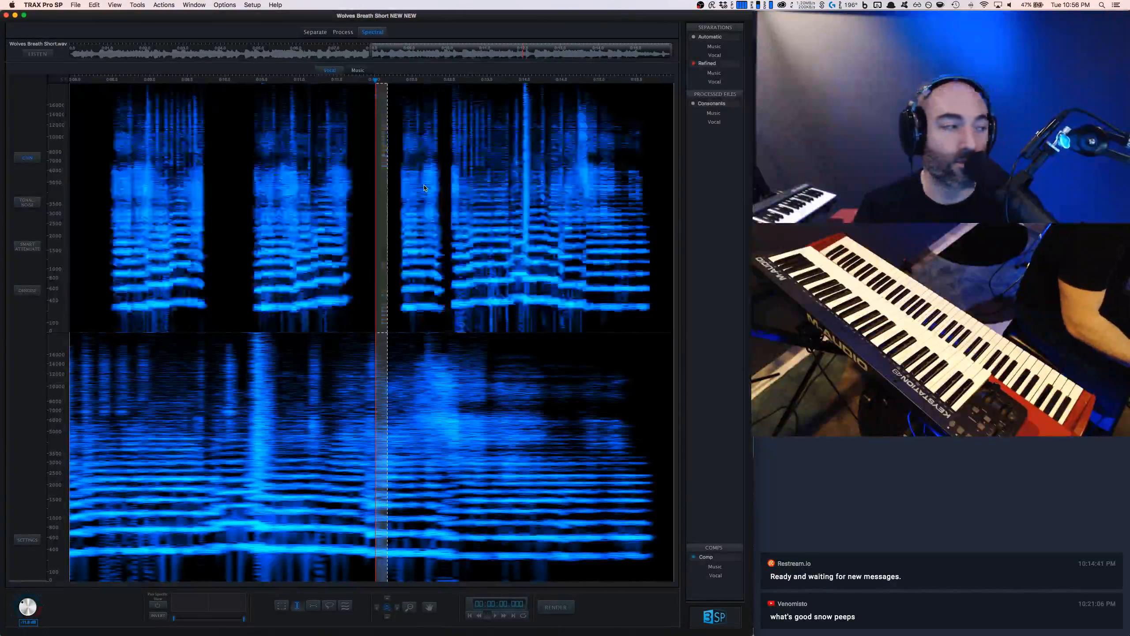
pyautogui.scroll(-5, 250, 154)
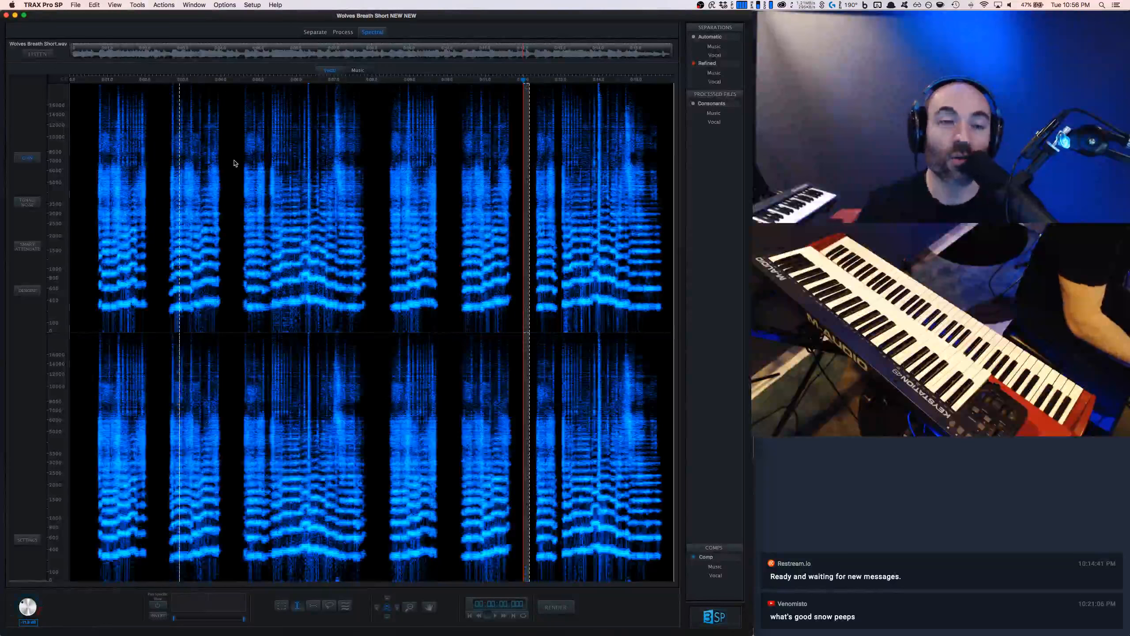
pyautogui.click(88, 219)
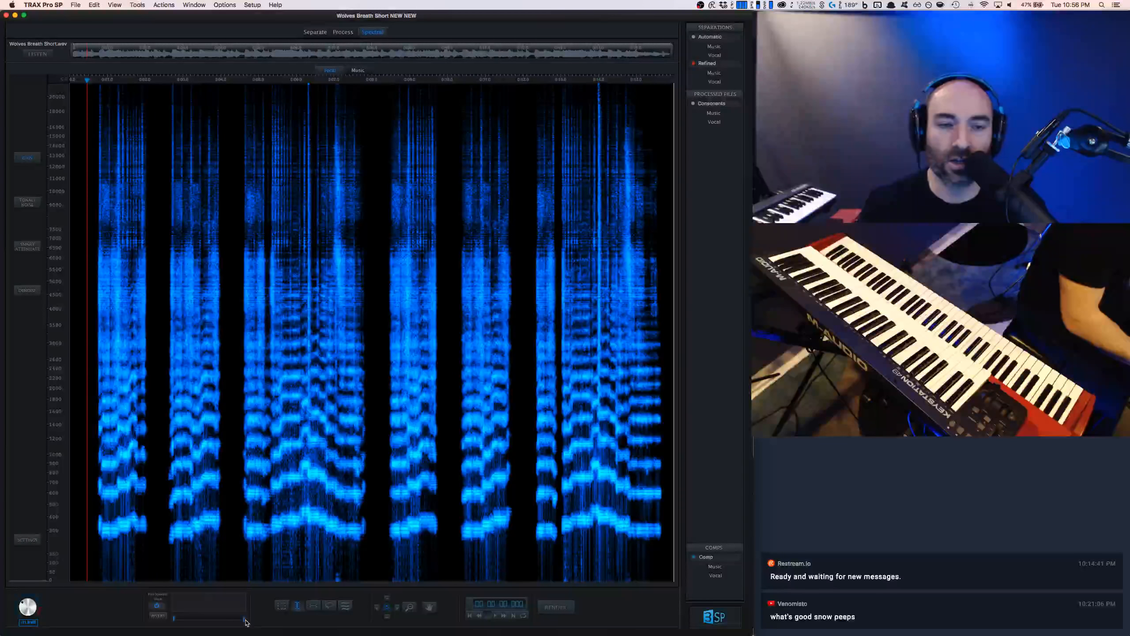
pyautogui.moveTo(244, 619); pyautogui.dragTo(189, 621)
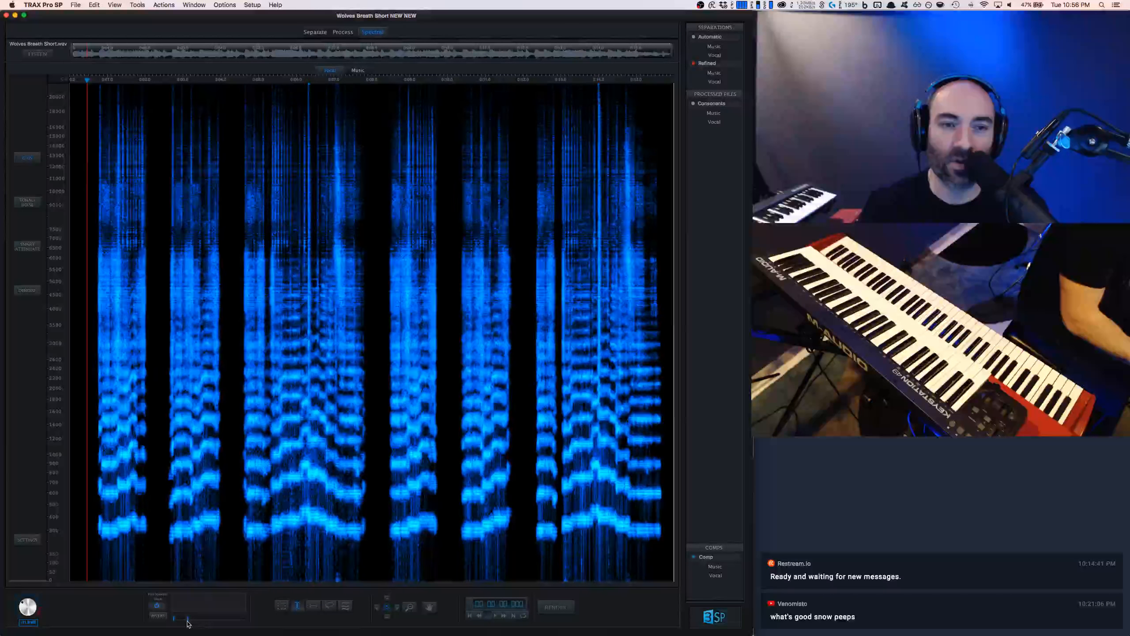
pyautogui.press('space')
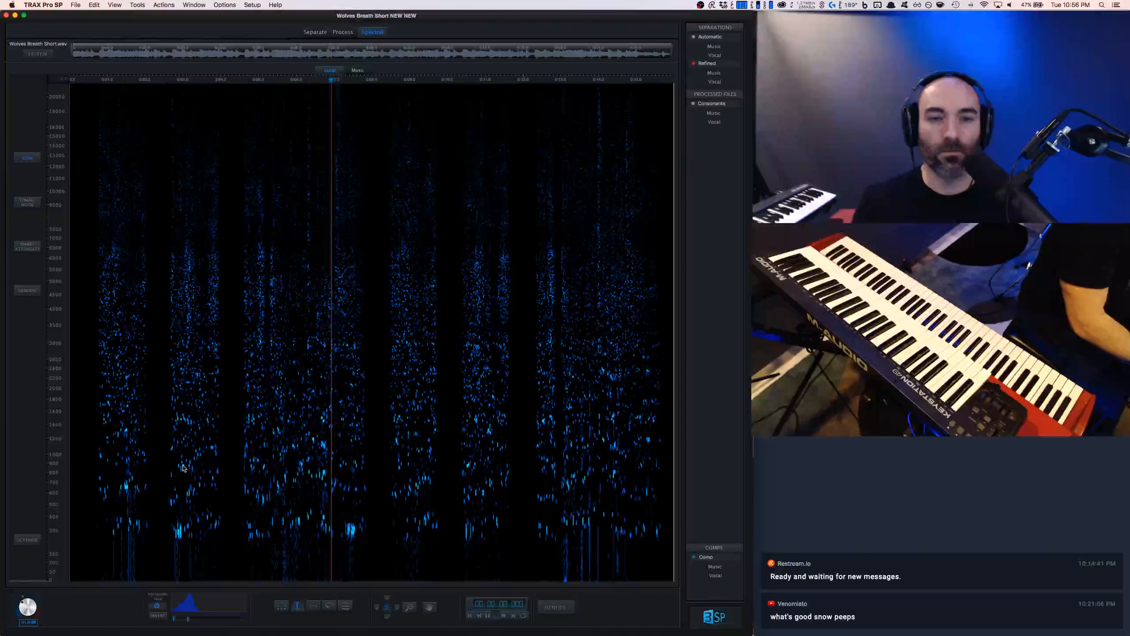
# Step: Stop playback, move the pan-specific range to the right side, and audition the vocal from the start
pyautogui.press('space')
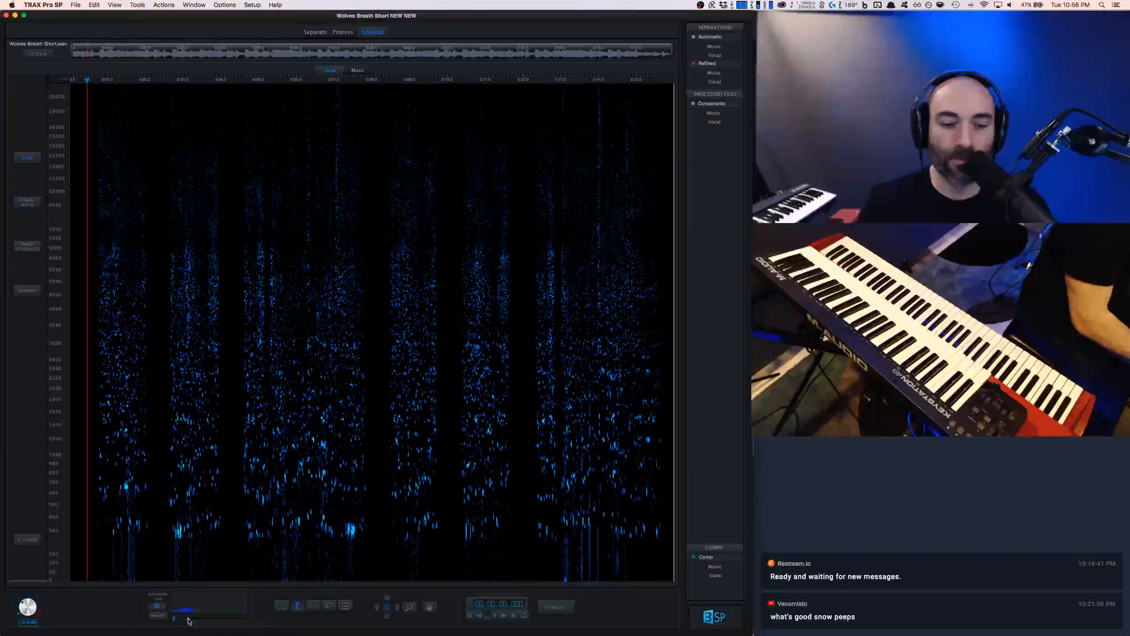
pyautogui.moveTo(175, 619); pyautogui.dragTo(173, 619)
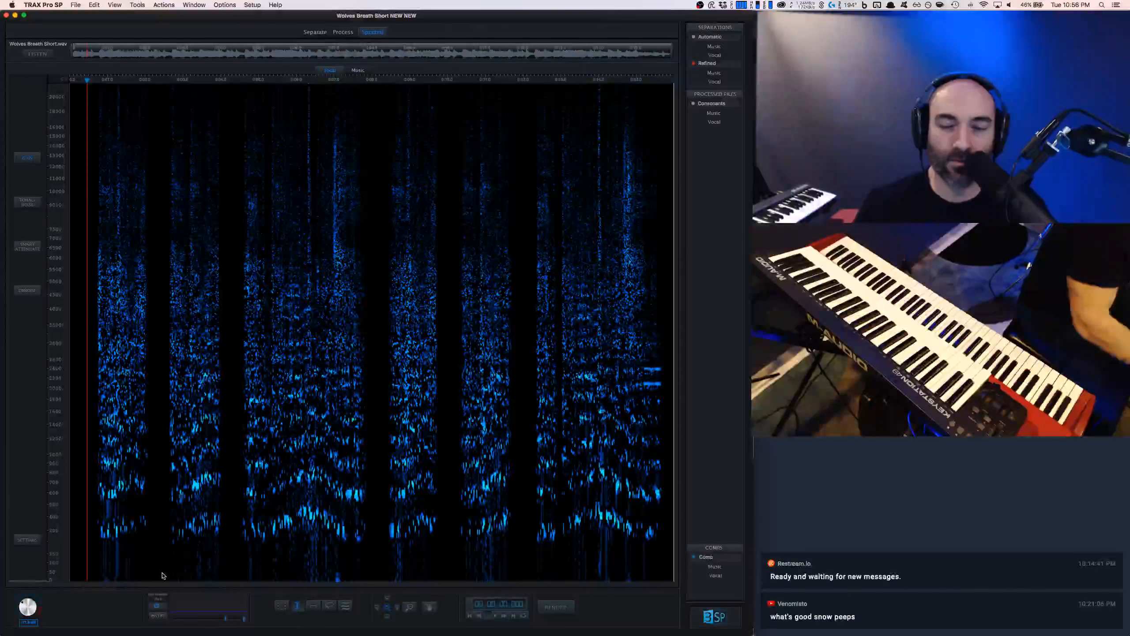
pyautogui.press('space')
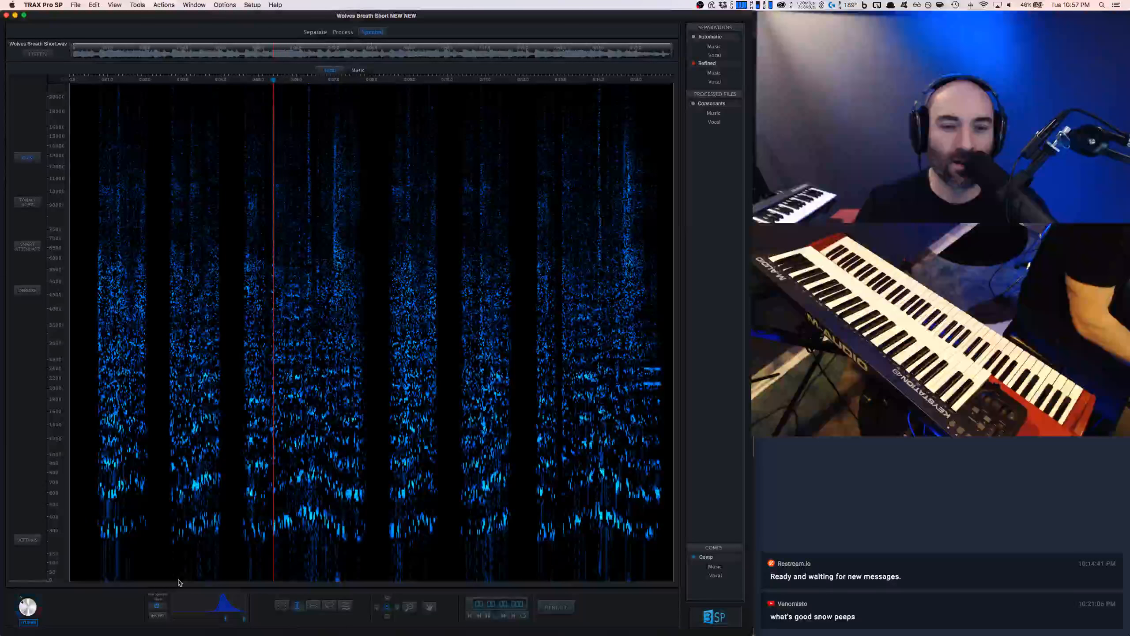
pyautogui.press('space')
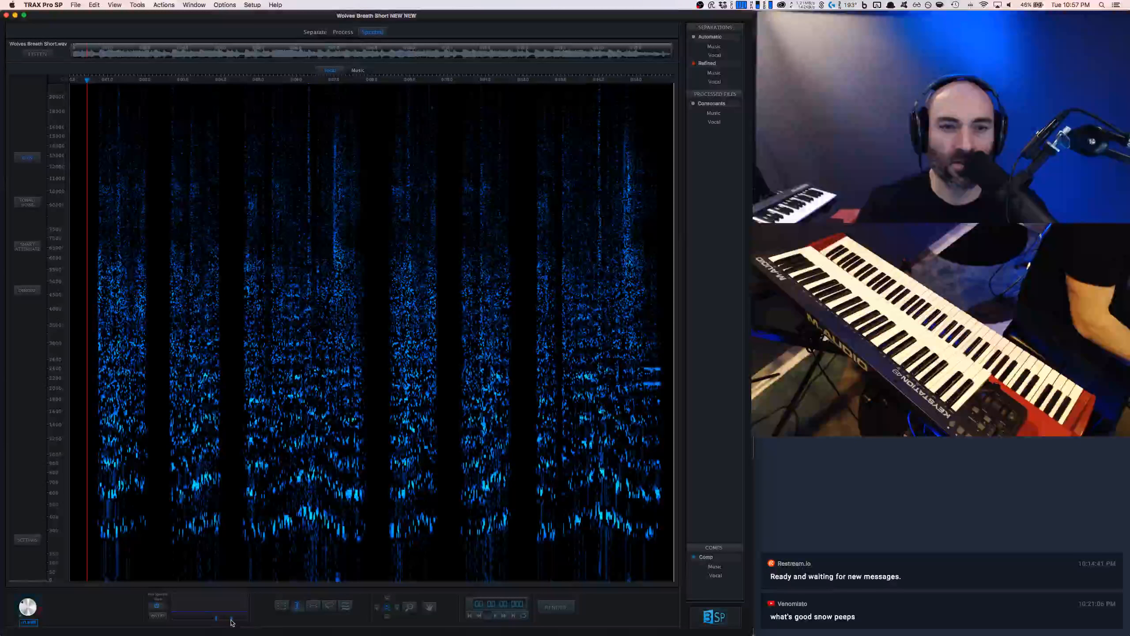
# Step: Shift the pan range in from the right toward the centre, widen it slightly, and audition the vocal at each setting
pyautogui.press('space')
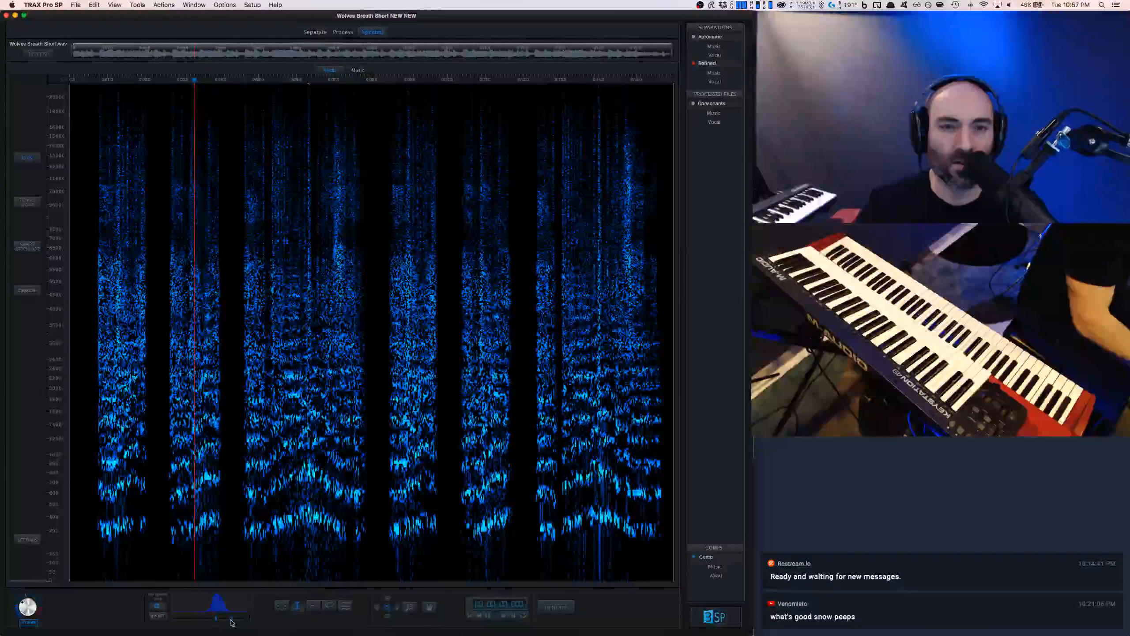
pyautogui.press('space')
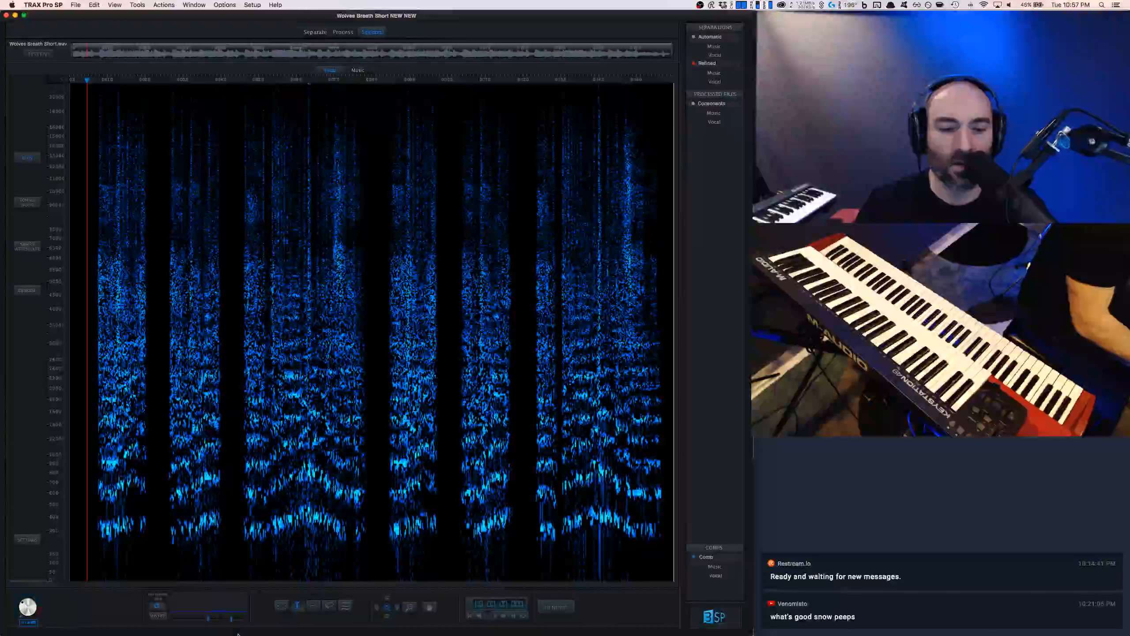
pyautogui.press('space')
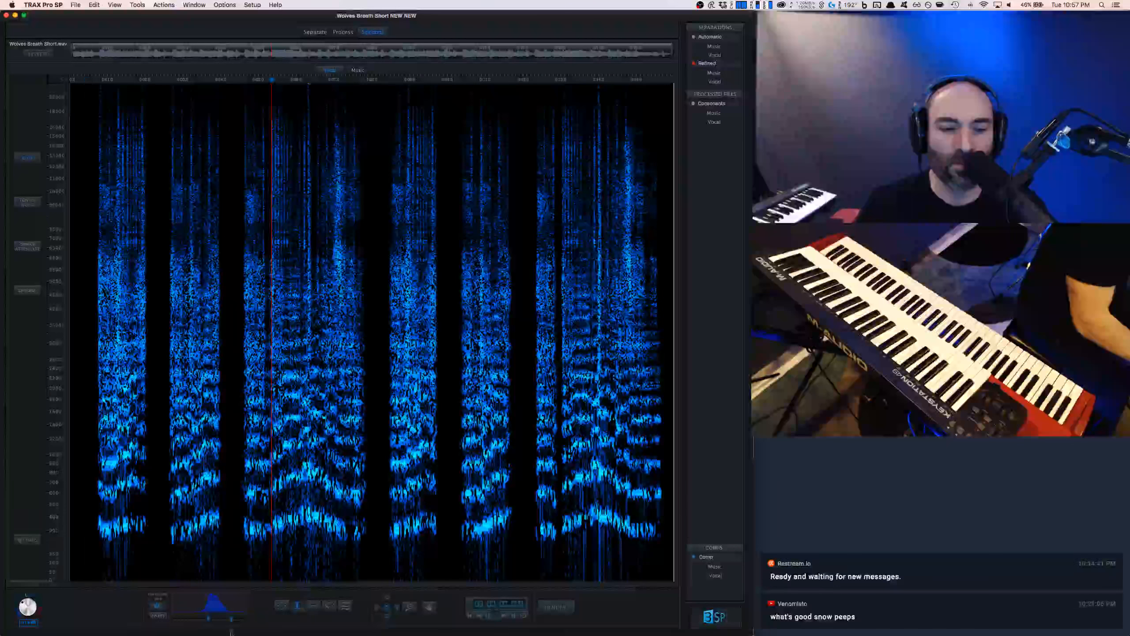
pyautogui.press('space')
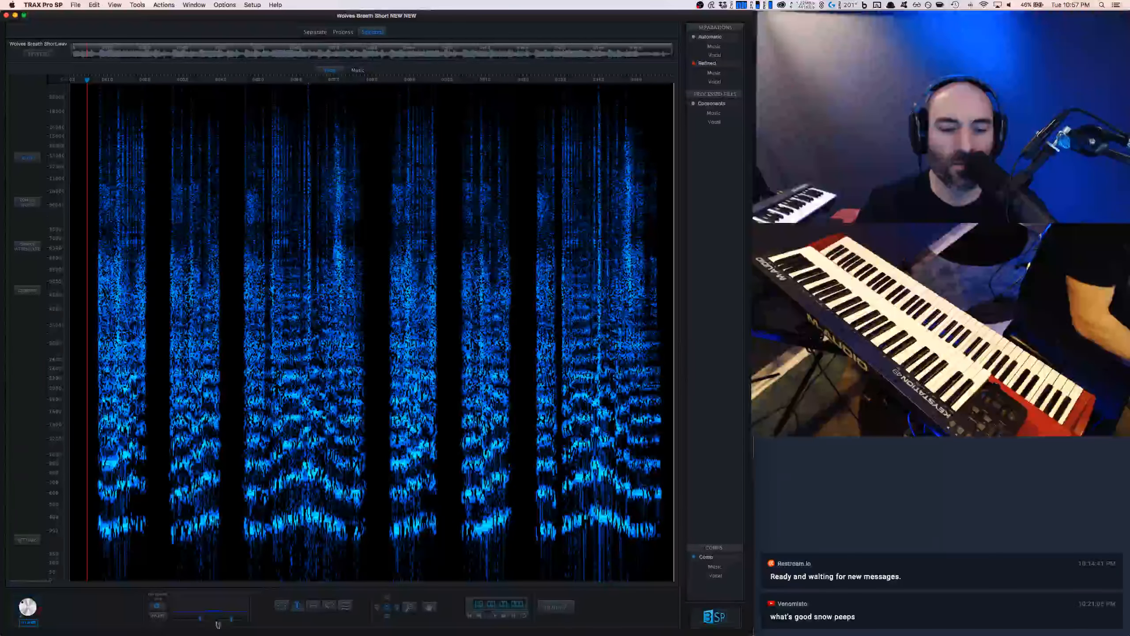
# Step: Narrow the pan range just left of centre, widen and settle it around the centre, and audition the vocal at each setting
pyautogui.moveTo(232, 623); pyautogui.dragTo(215, 623)
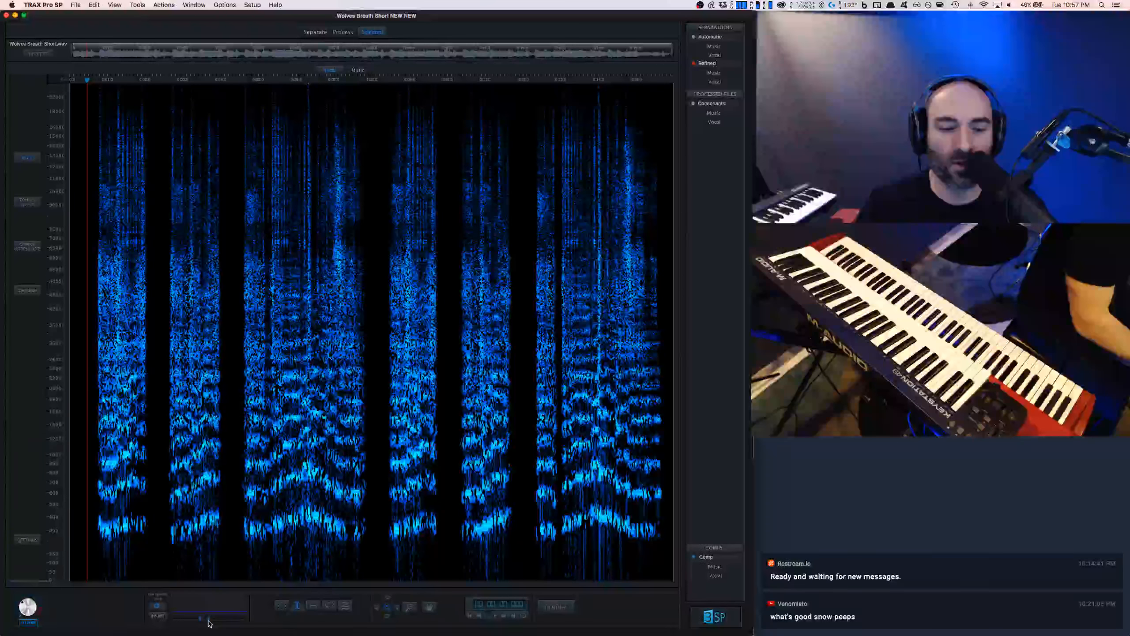
pyautogui.press('space')
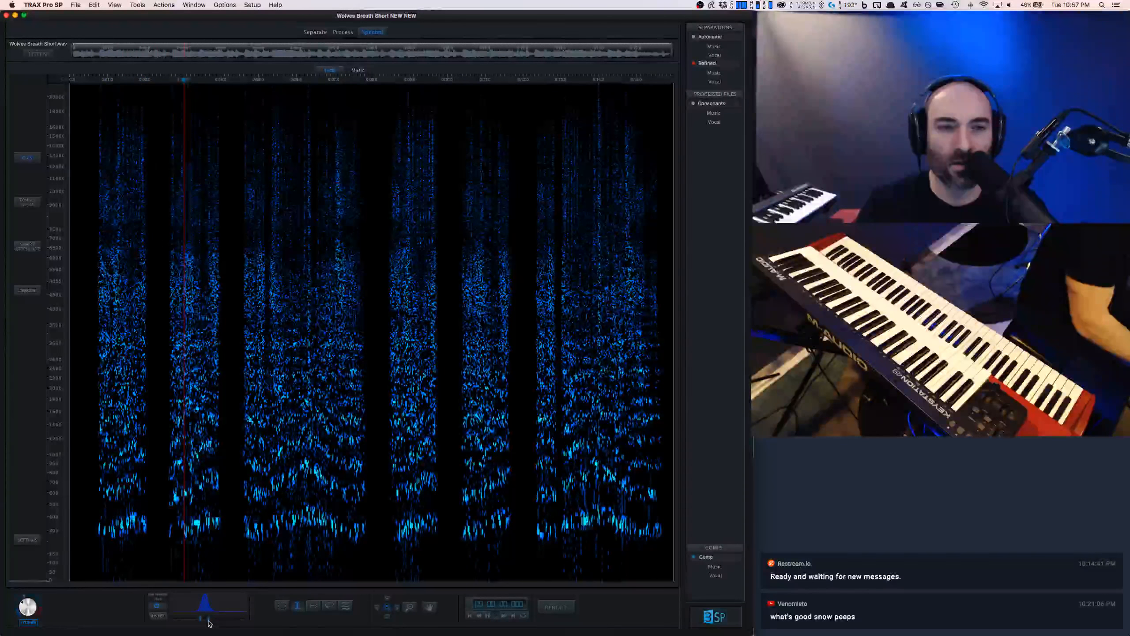
pyautogui.press('space')
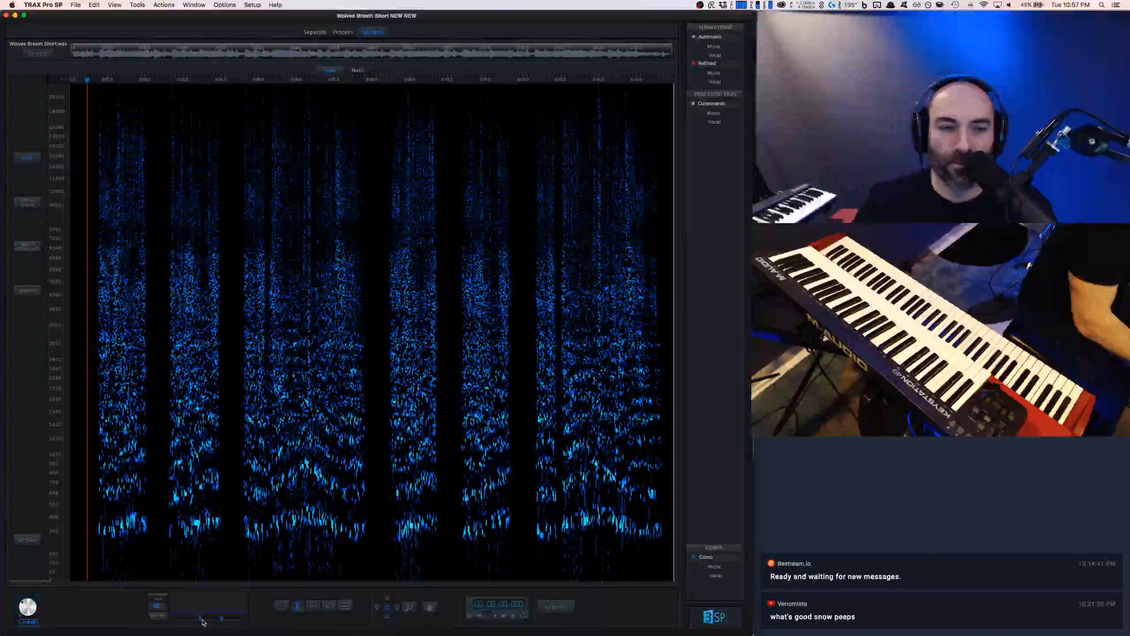
pyautogui.press('space')
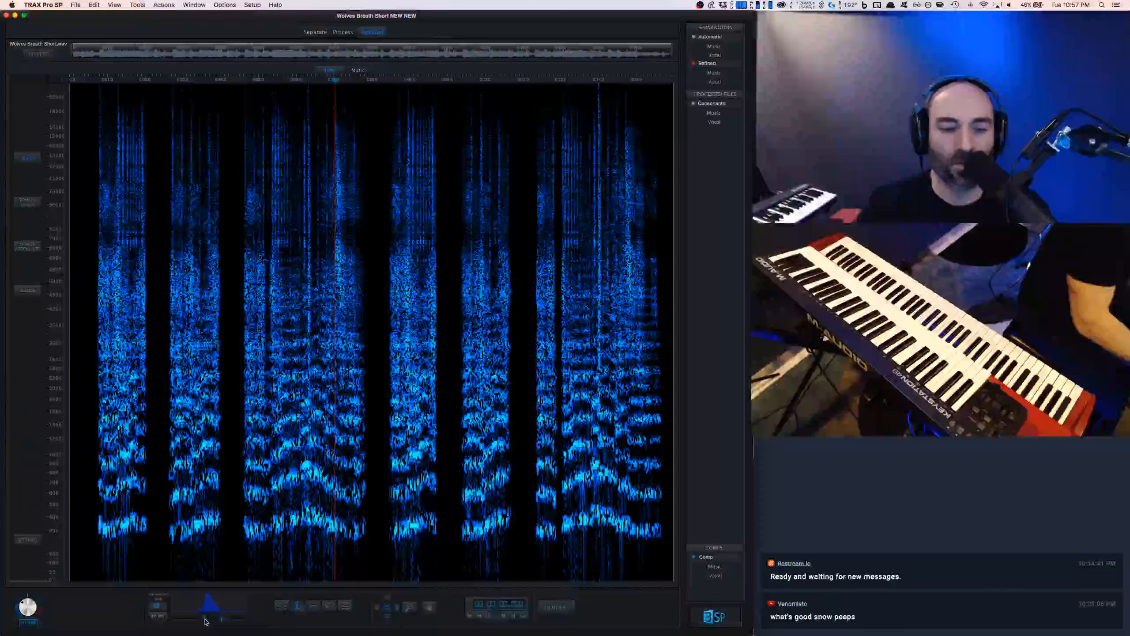
pyautogui.press('space')
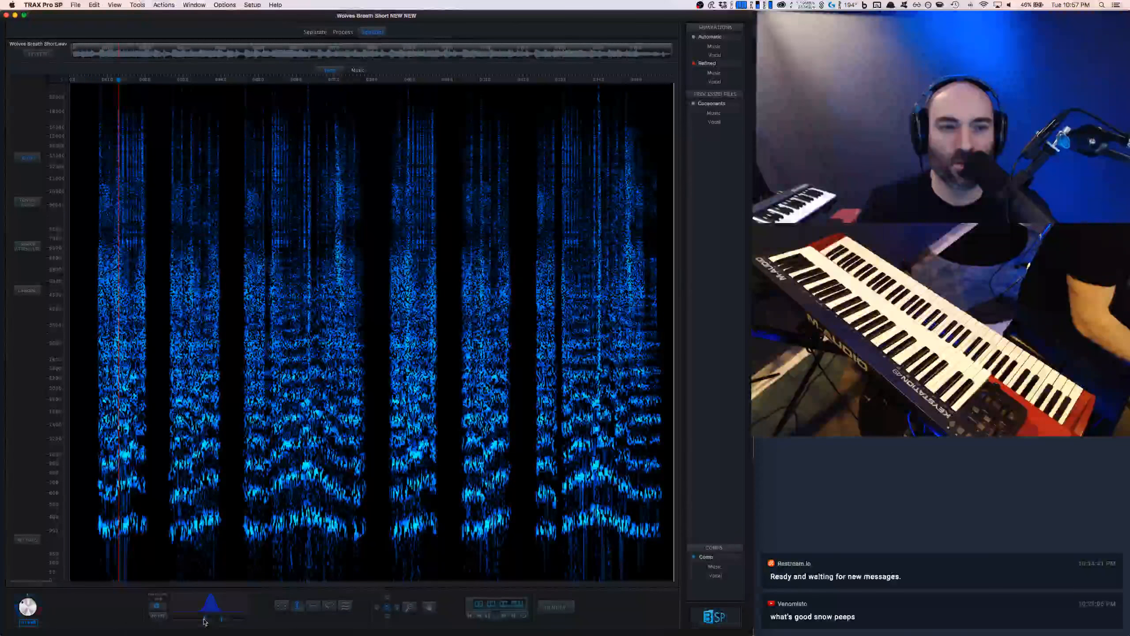
# Step: Select the narrow high-frequency transient stripes across the vocal's first phrase with separate rectangular selections
pyautogui.scroll(5, 117, 238)
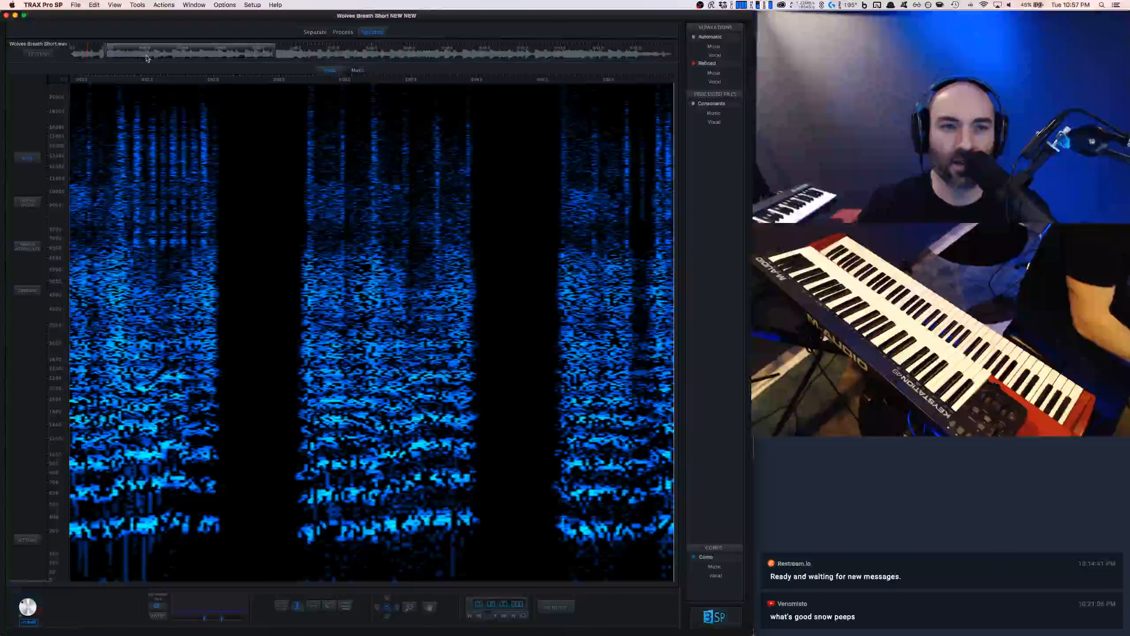
pyautogui.moveTo(147, 58); pyautogui.dragTo(114, 55)
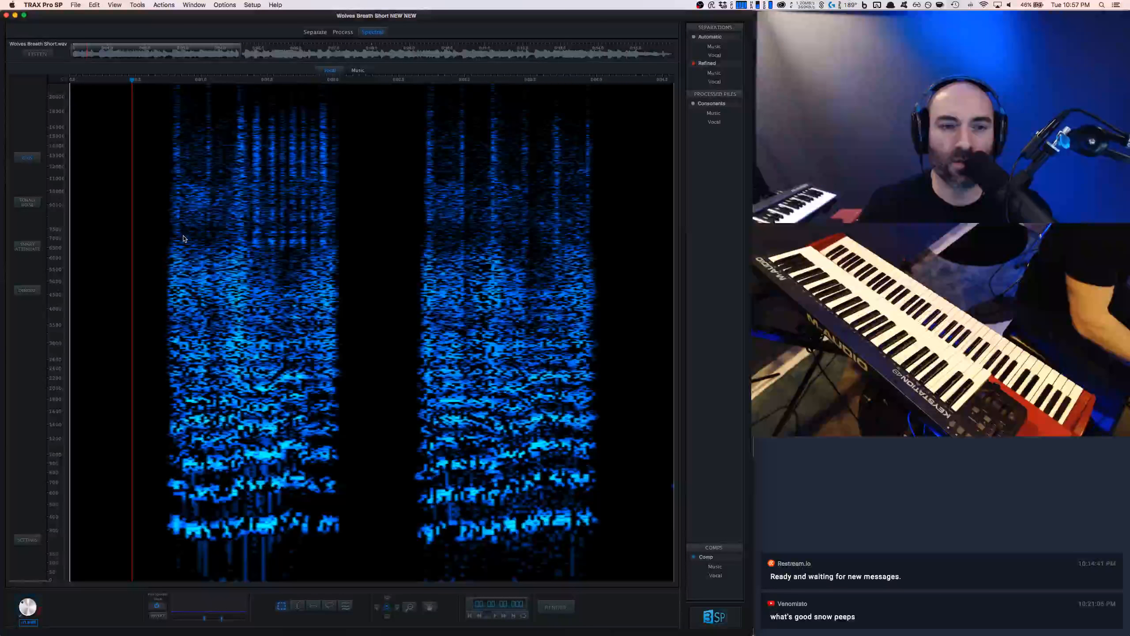
pyautogui.moveTo(184, 238); pyautogui.dragTo(168, 84)
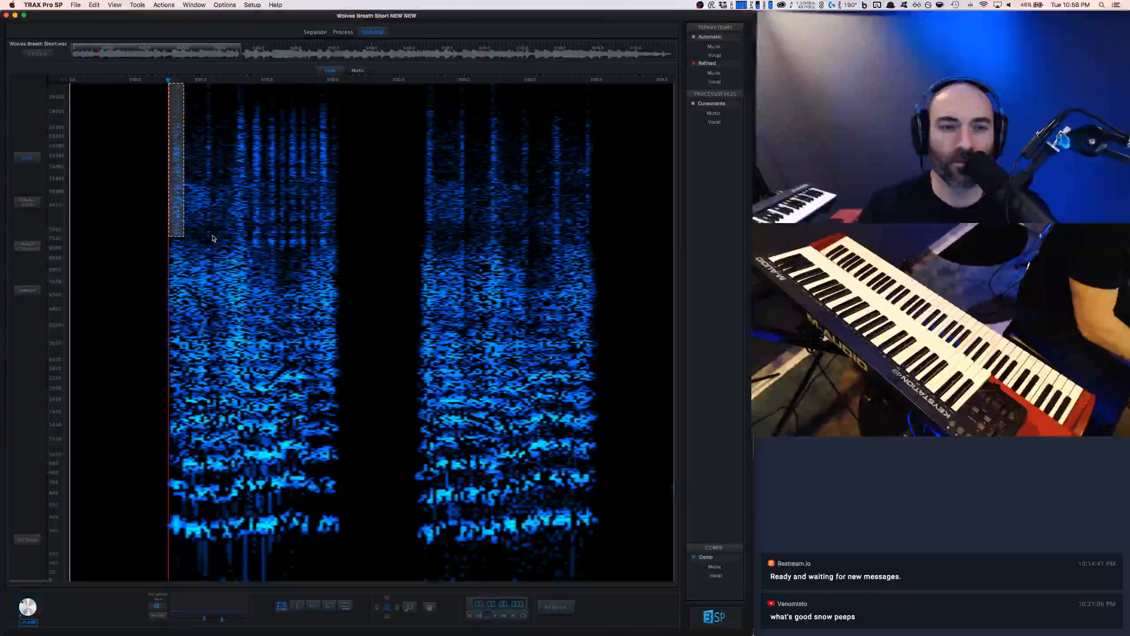
pyautogui.moveTo(203, 184); pyautogui.dragTo(204, 84)
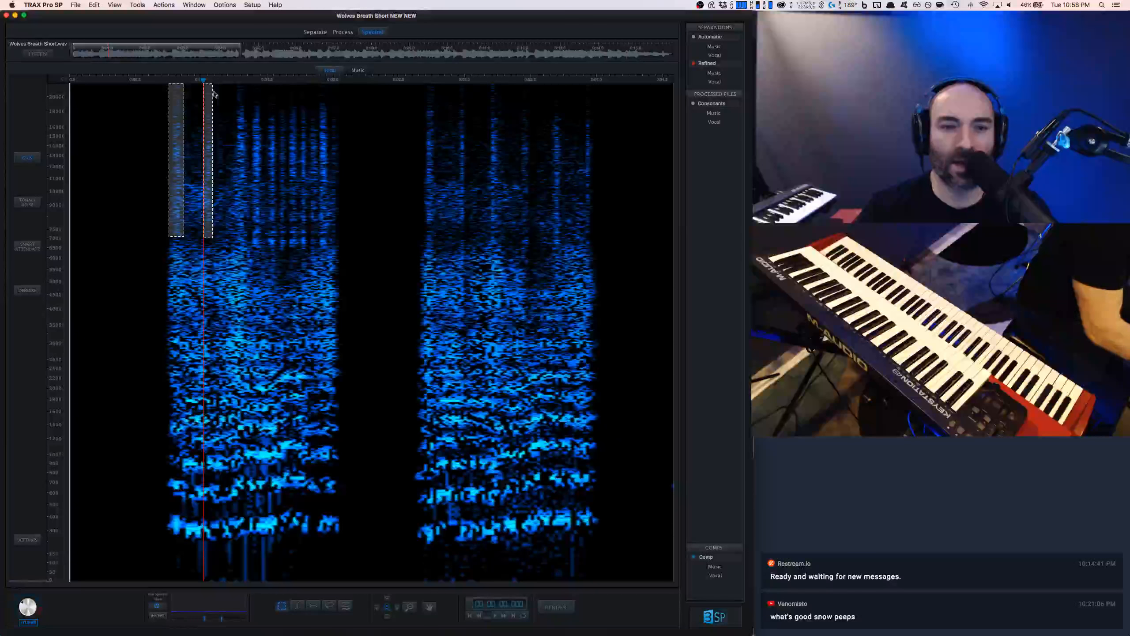
pyautogui.moveTo(249, 167); pyautogui.dragTo(230, 84)
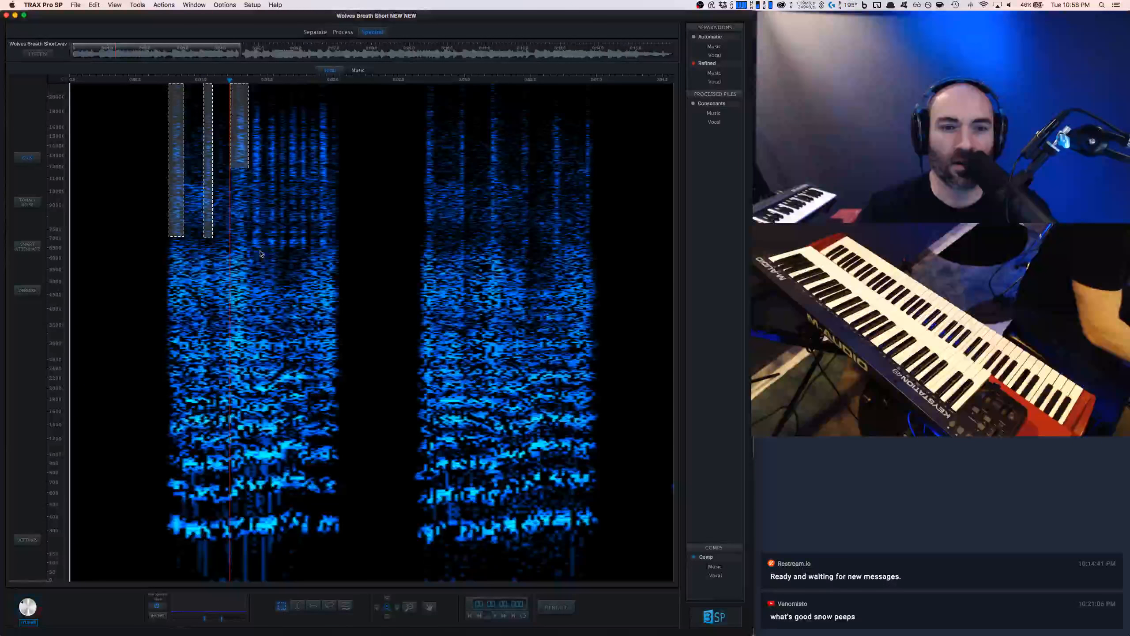
pyautogui.moveTo(265, 249); pyautogui.dragTo(251, 95)
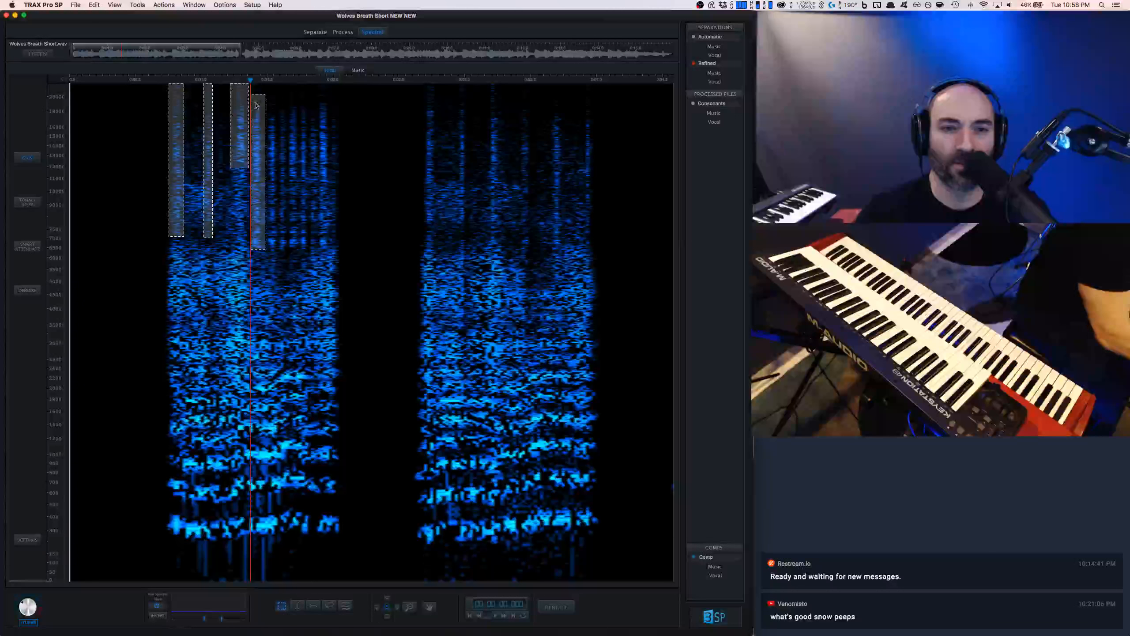
pyautogui.moveTo(268, 216); pyautogui.dragTo(268, 96)
pyautogui.moveTo(284, 252); pyautogui.dragTo(277, 231)
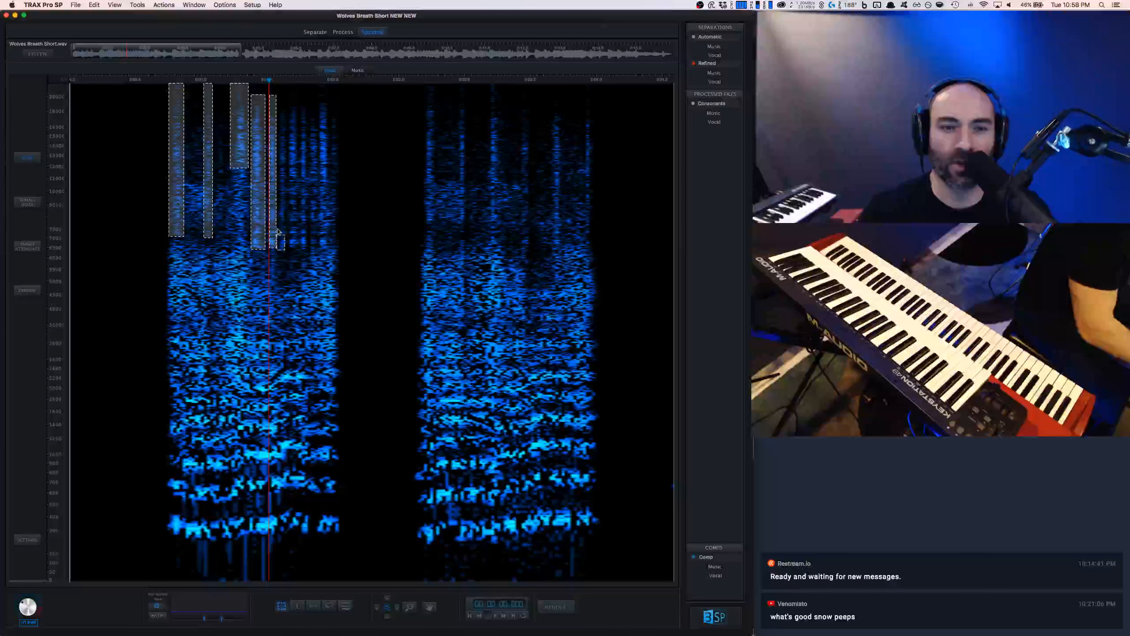
pyautogui.moveTo(282, 126); pyautogui.dragTo(283, 92)
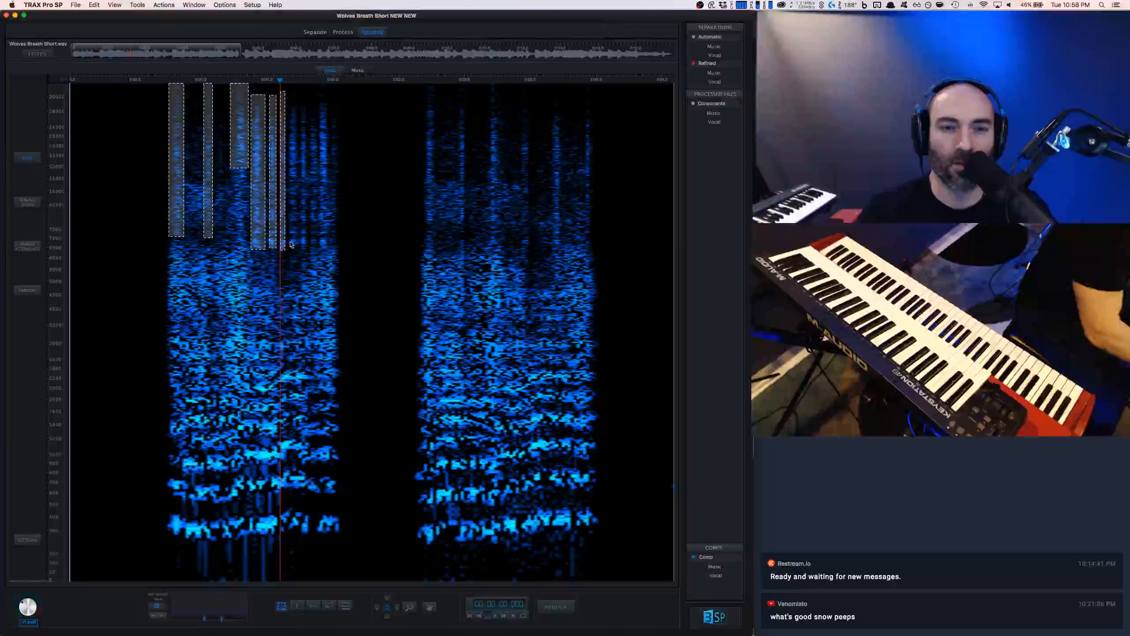
pyautogui.moveTo(290, 196); pyautogui.dragTo(290, 87)
pyautogui.moveTo(303, 190); pyautogui.dragTo(303, 88)
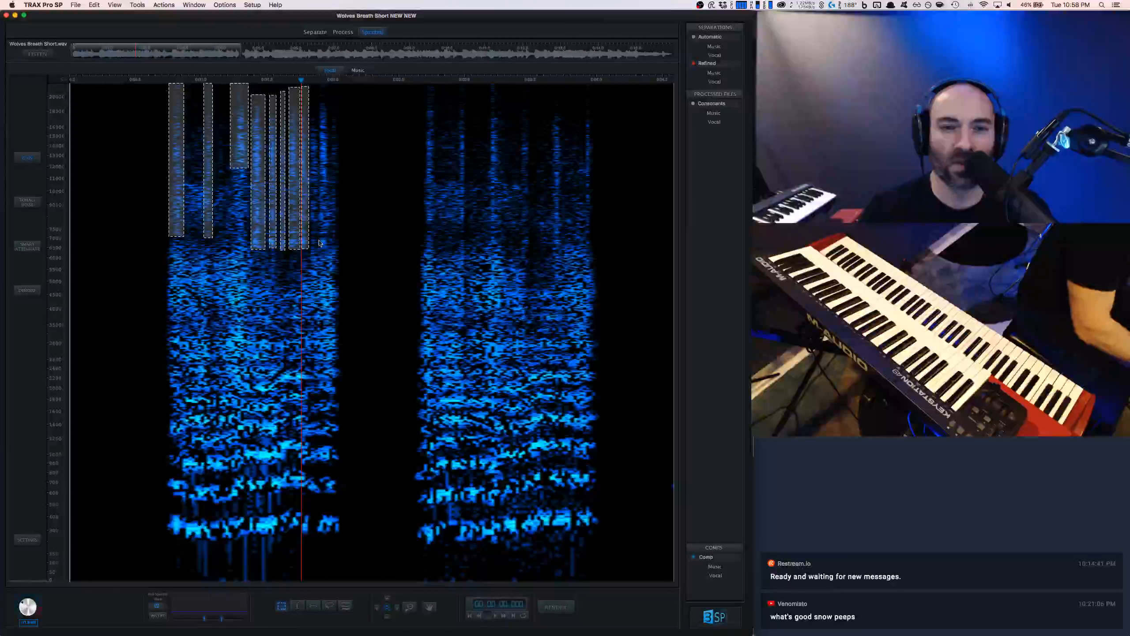
pyautogui.moveTo(316, 252); pyautogui.dragTo(320, 84)
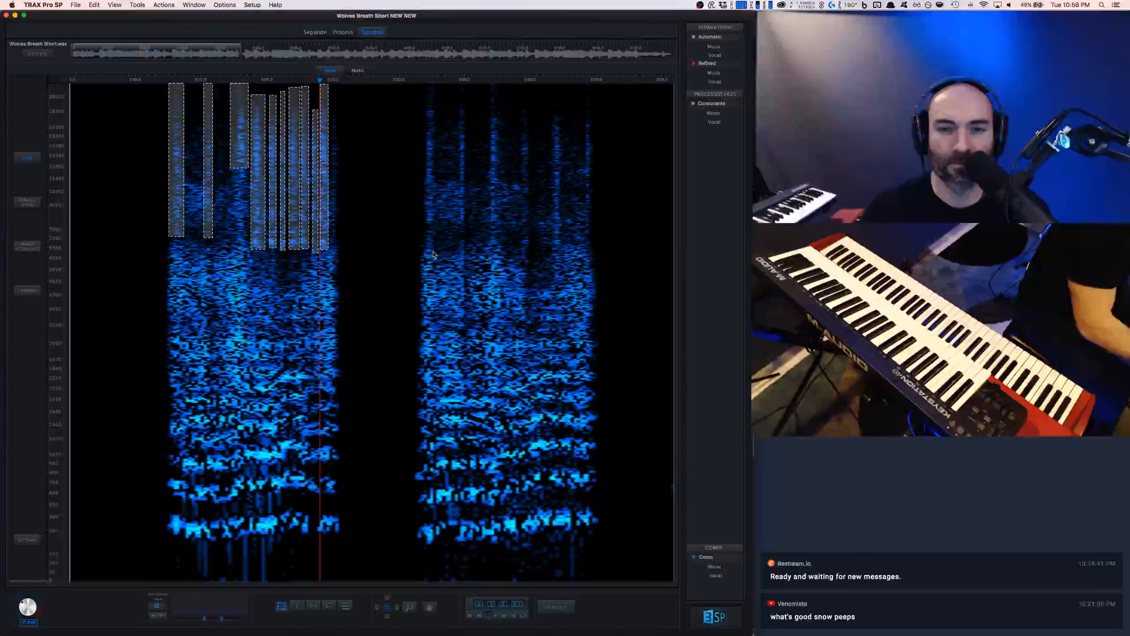
# Step: Add the six high-frequency transient stripes in the second phrase to the selection and reduce all the selected stripes
pyautogui.moveTo(426, 252); pyautogui.dragTo(435, 85)
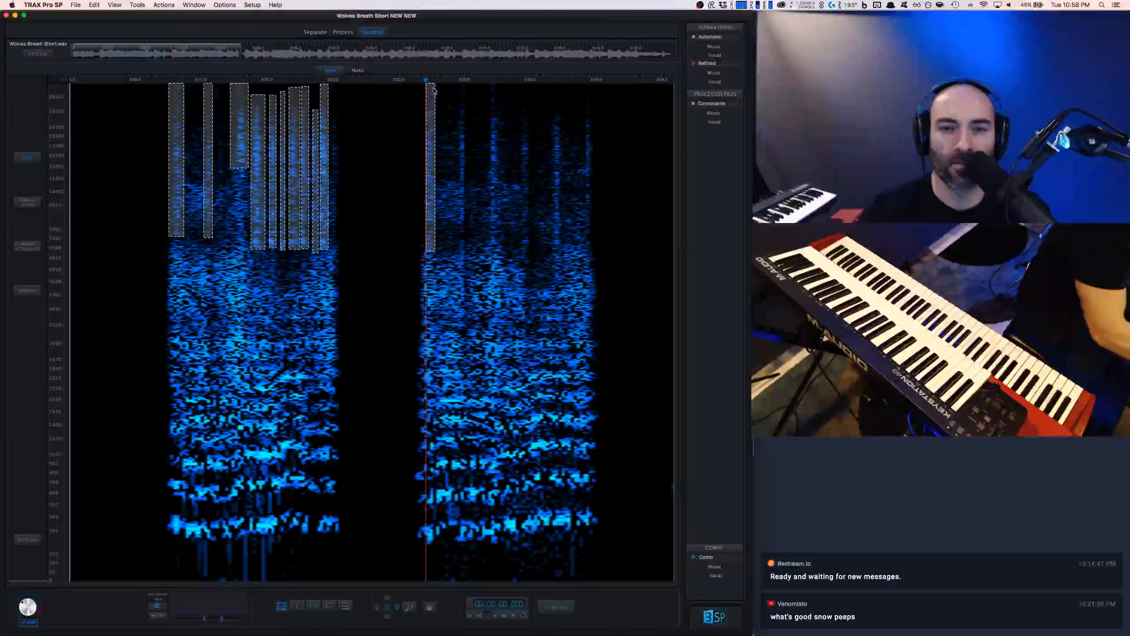
pyautogui.moveTo(459, 249); pyautogui.dragTo(466, 84)
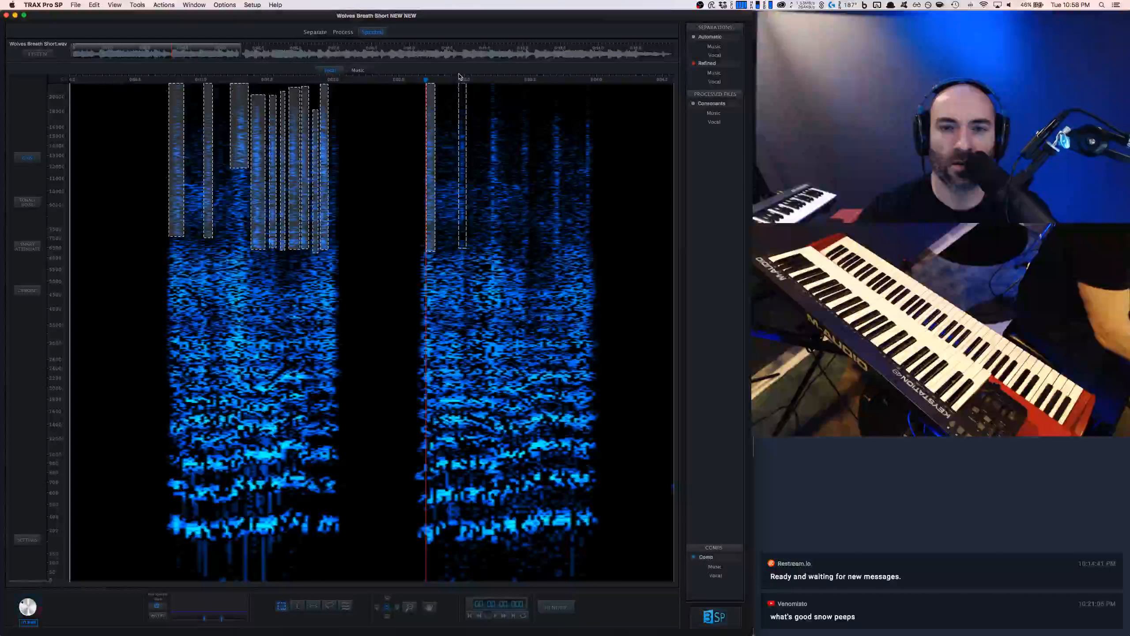
pyautogui.moveTo(490, 244); pyautogui.dragTo(496, 84)
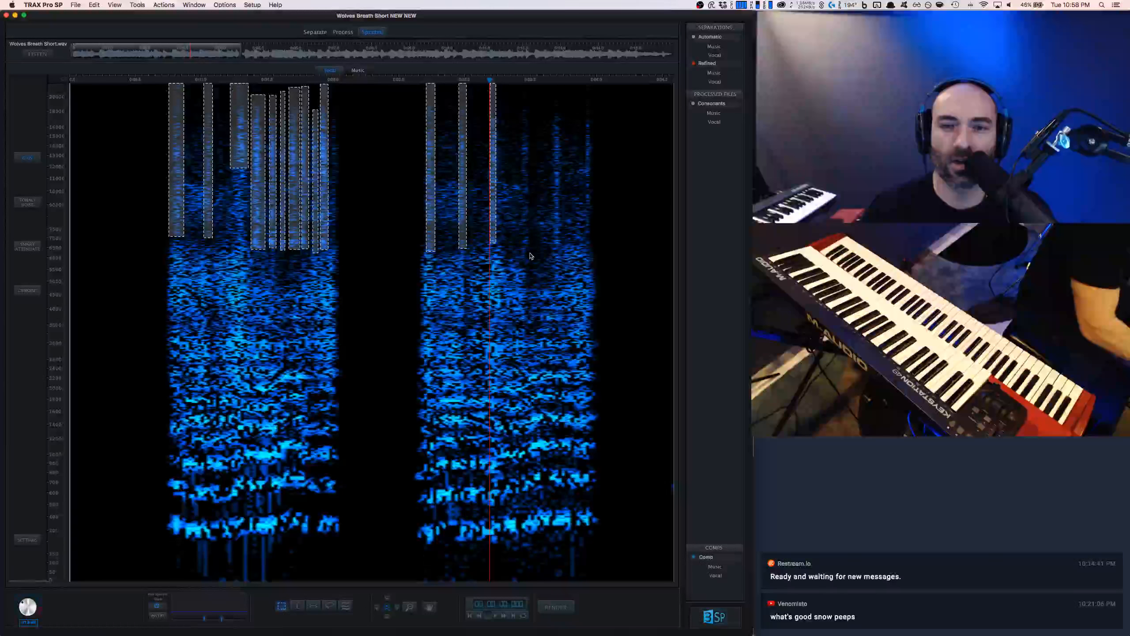
pyautogui.moveTo(529, 252); pyautogui.dragTo(523, 87)
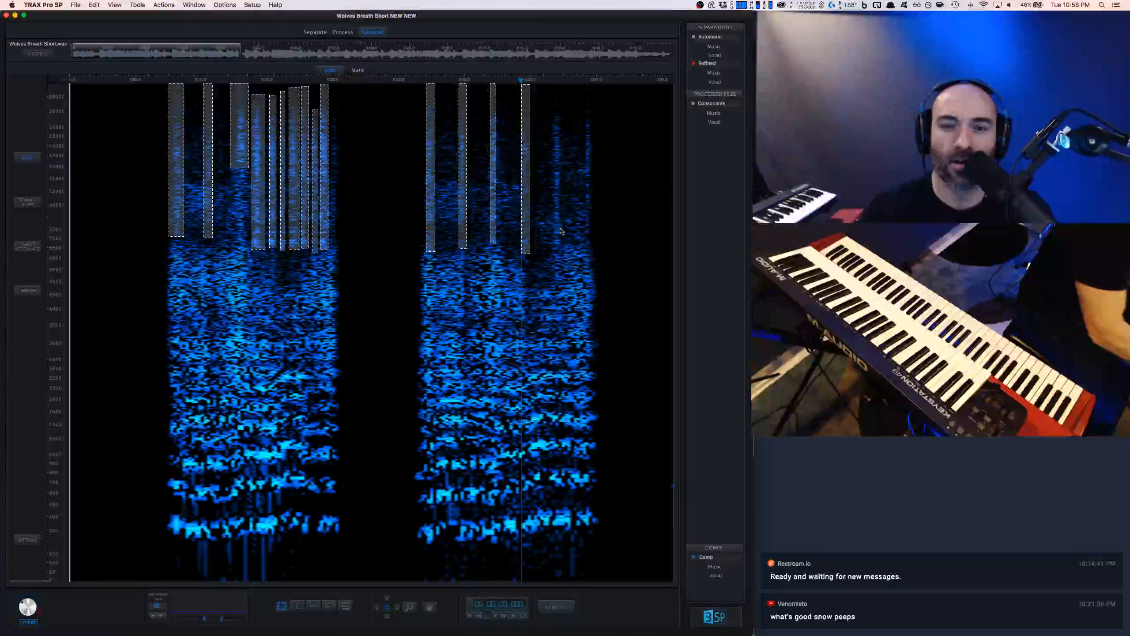
pyautogui.moveTo(562, 248); pyautogui.dragTo(585, 79)
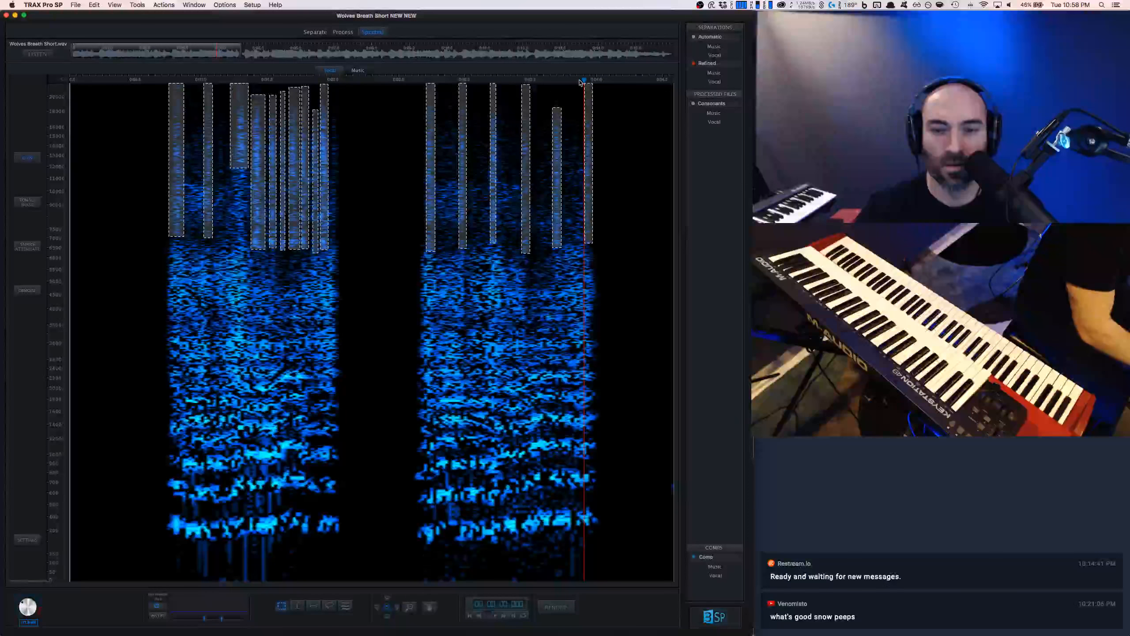
pyautogui.press('super+c')
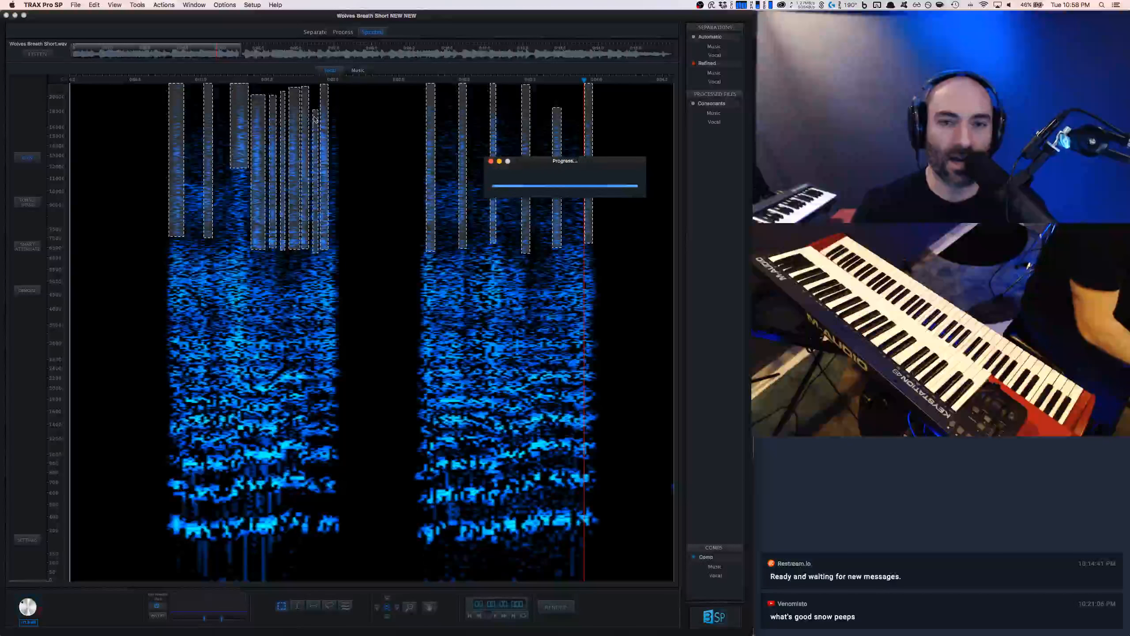
# Step: Play the first two vocal phrases from just before the first one to check the cleaned transients
pyautogui.click(157, 199)
pyautogui.press('space')
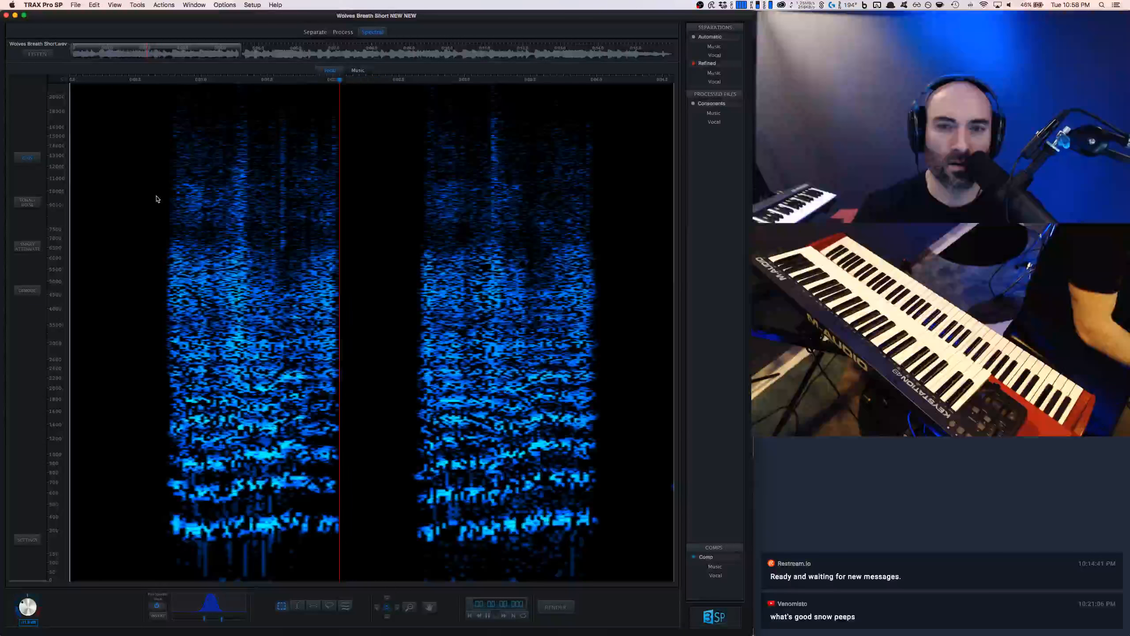
pyautogui.press('space')
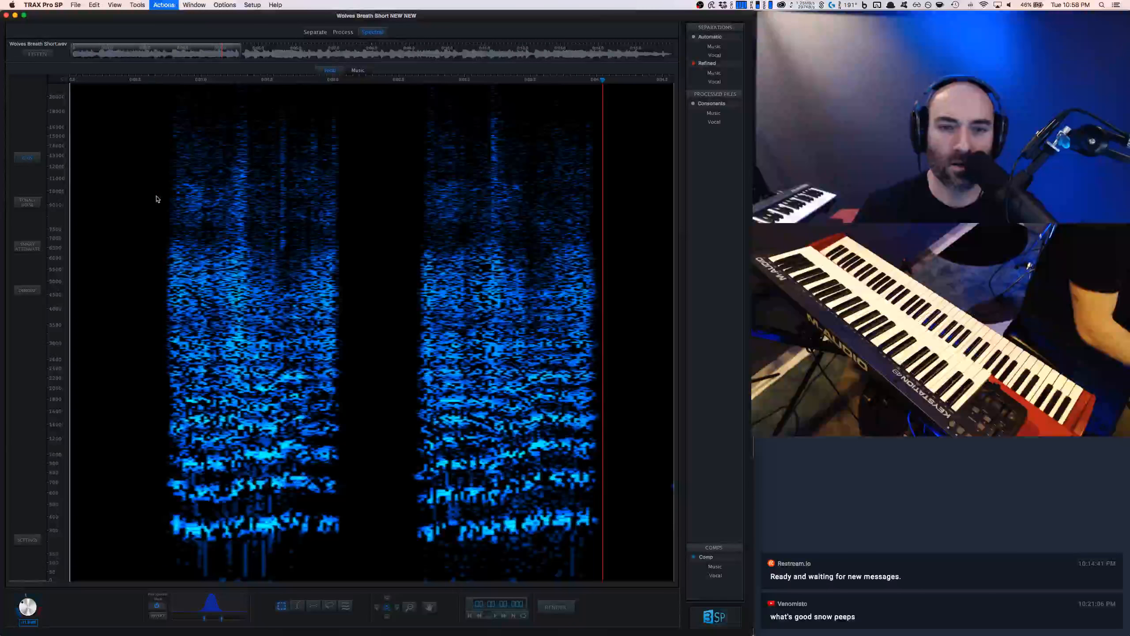
pyautogui.press('space')
pyautogui.press('space')
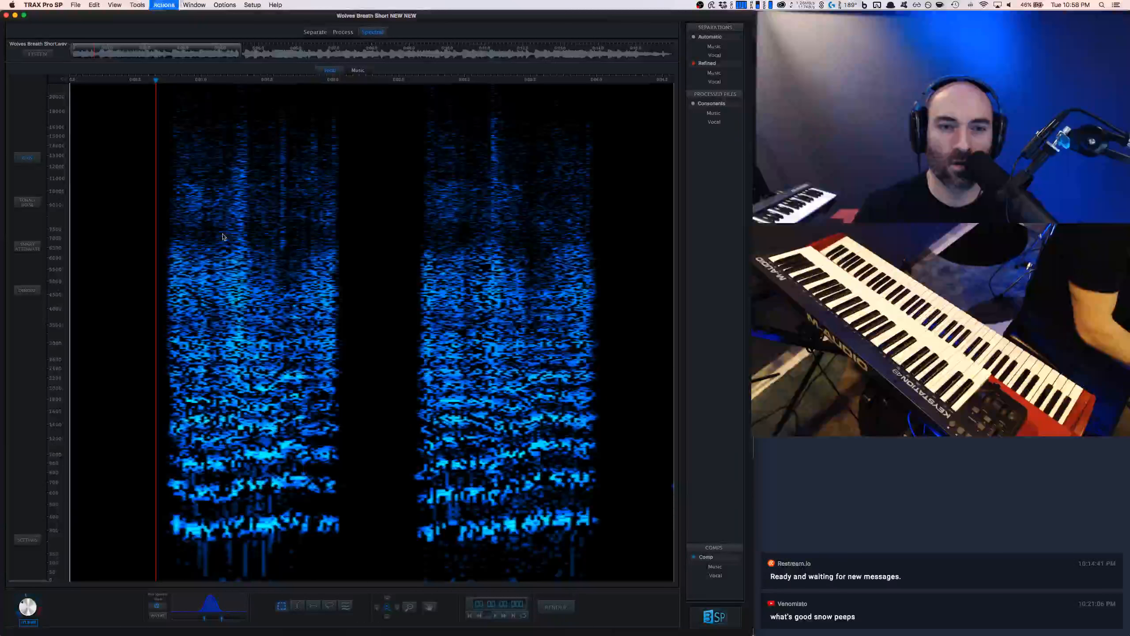
# Step: Select the leftover high-frequency stripes in the middle and at the end of both phrases, and reduce them
pyautogui.moveTo(282, 251); pyautogui.dragTo(281, 84)
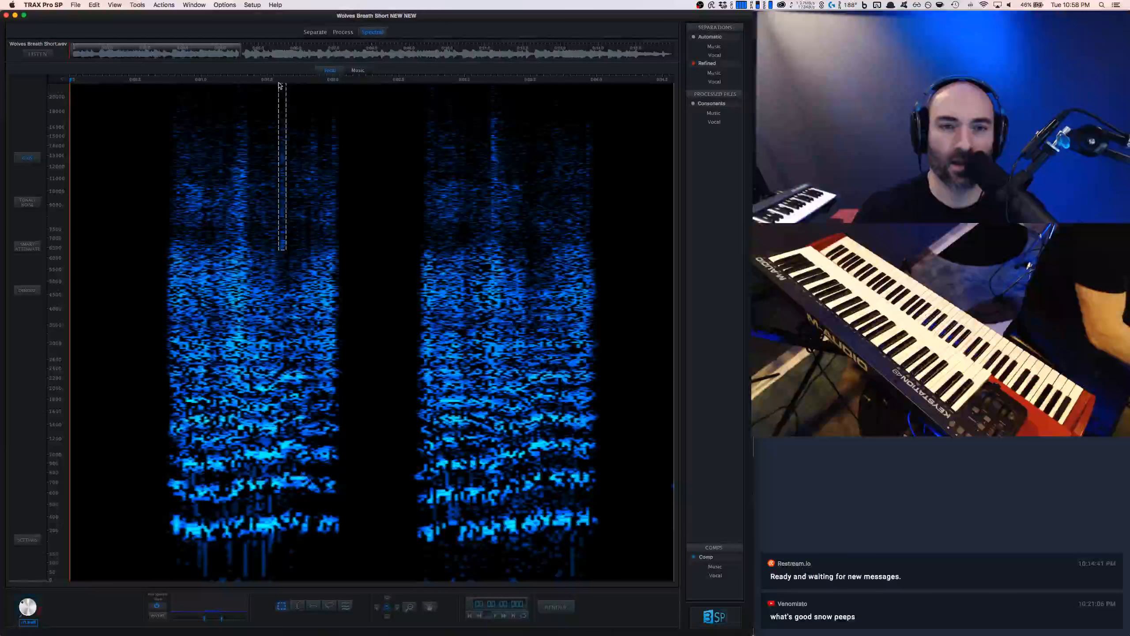
pyautogui.moveTo(339, 168); pyautogui.dragTo(330, 91)
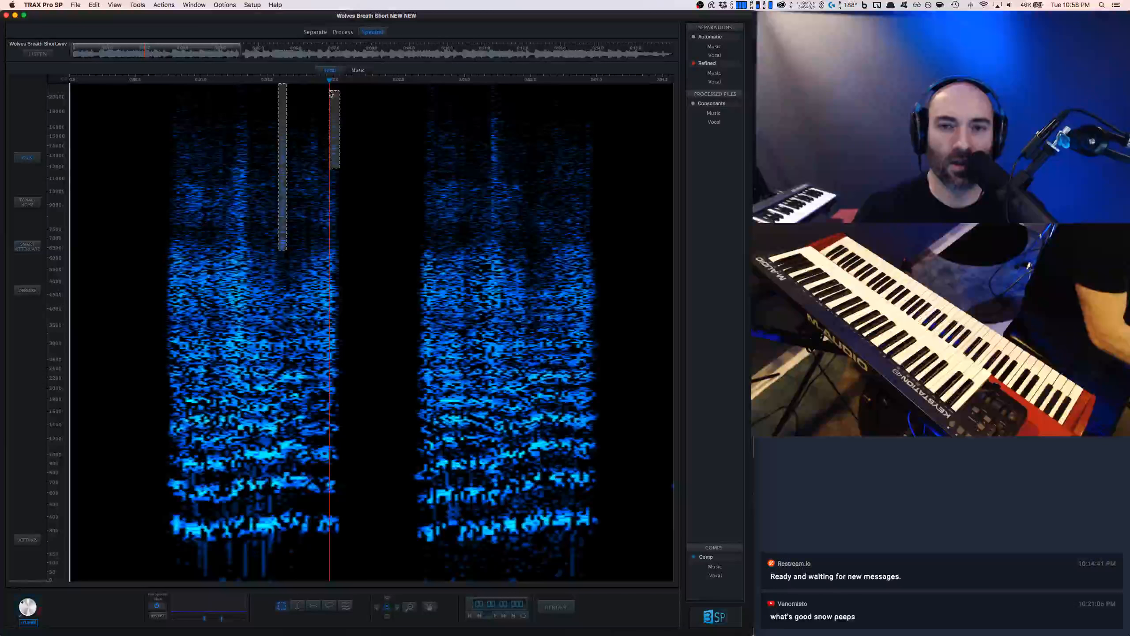
pyautogui.moveTo(490, 106); pyautogui.dragTo(490, 106)
pyautogui.moveTo(591, 237); pyautogui.dragTo(583, 100)
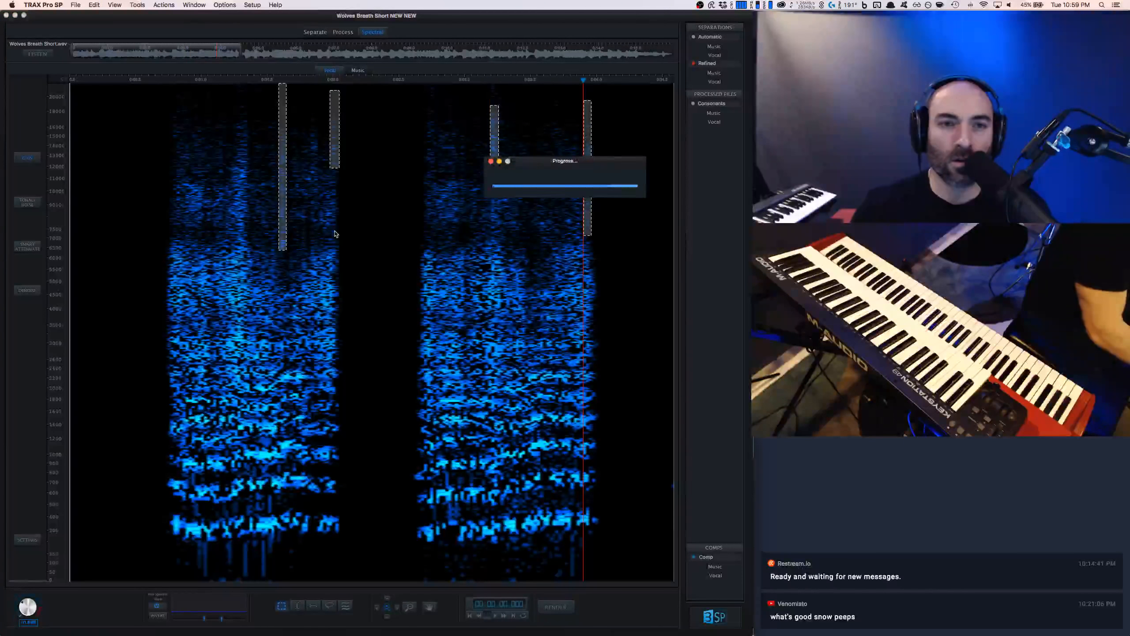
# Step: Play the first two vocal phrases from just before the first one to check the latest reductions
pyautogui.click(137, 213)
pyautogui.press('space')
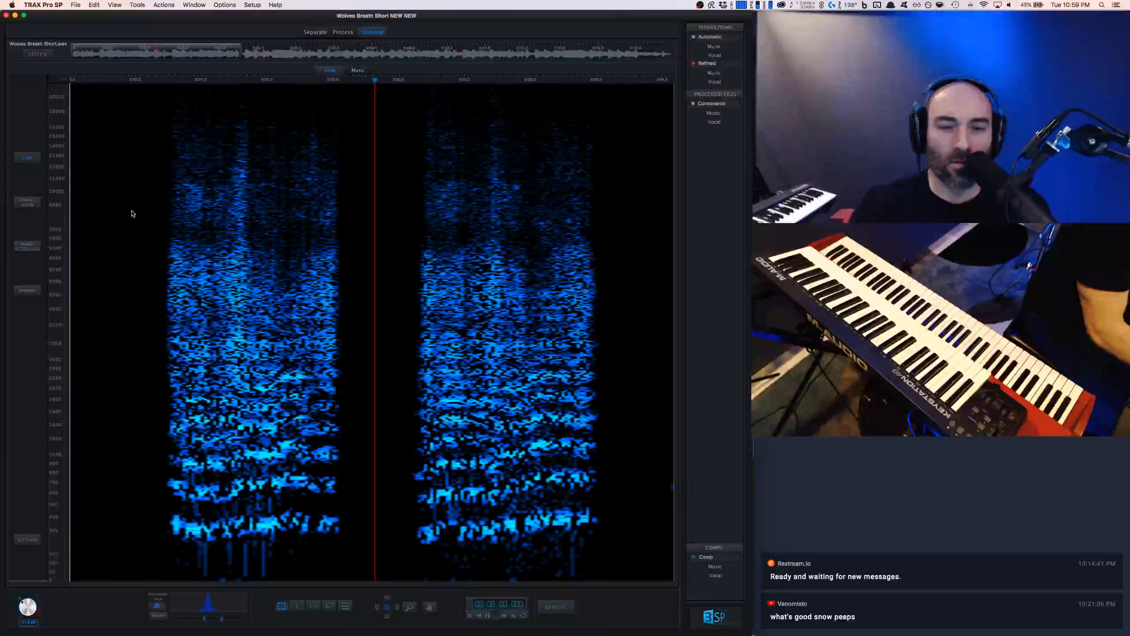
pyautogui.press('space')
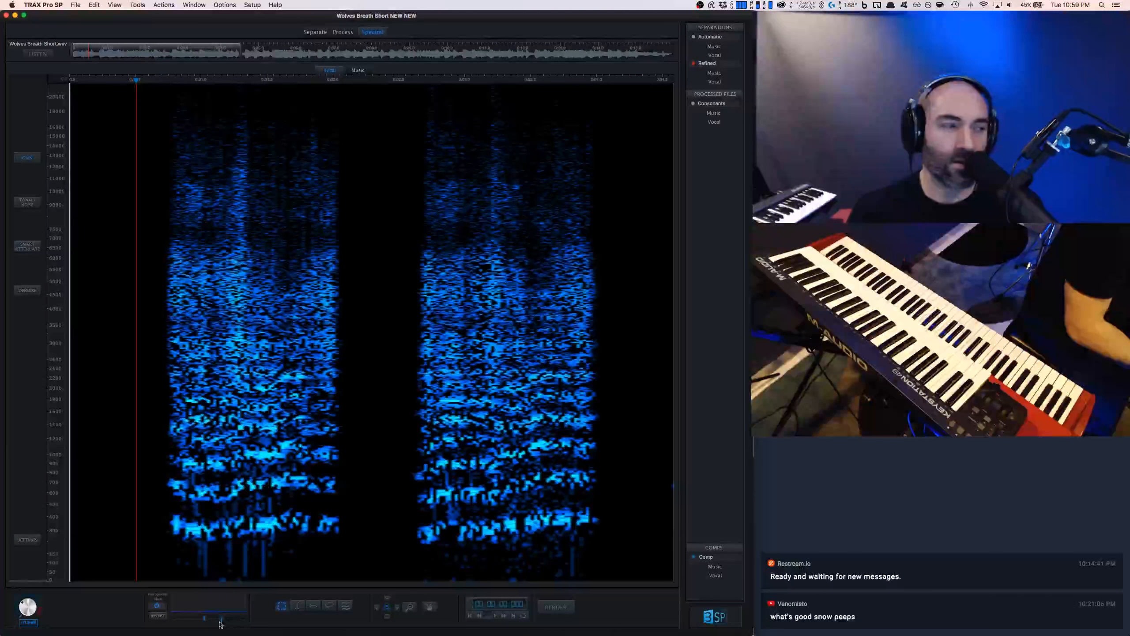
# Step: Go to the following long vocal phrase and select the high-frequency transient stripes at its start, around the short gap
pyautogui.moveTo(159, 53); pyautogui.dragTo(324, 51)
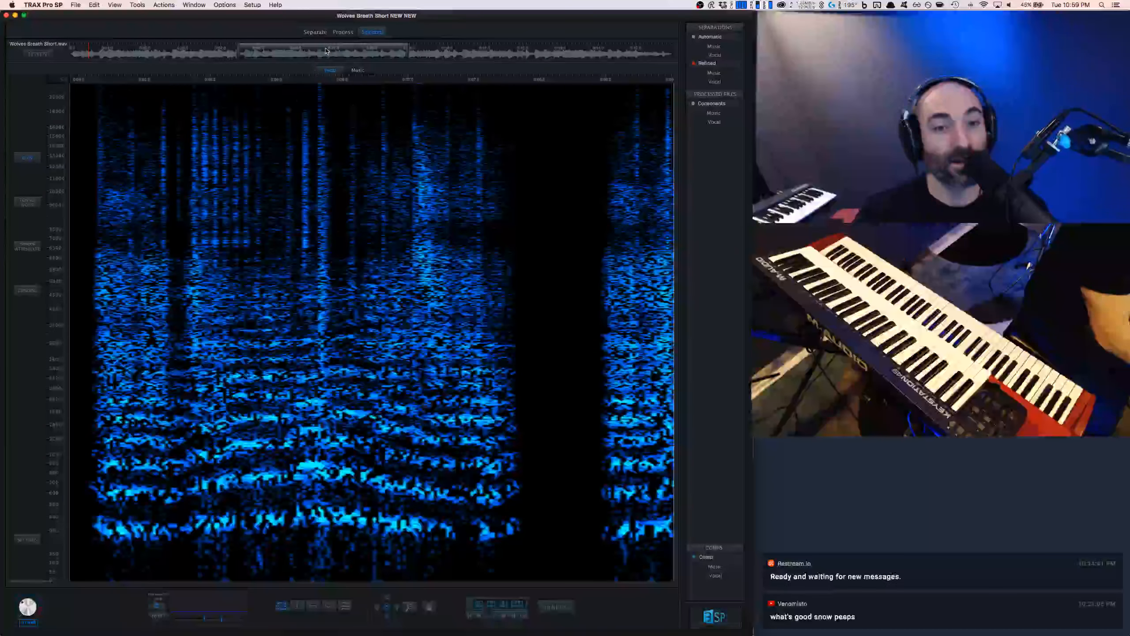
pyautogui.click(81, 242)
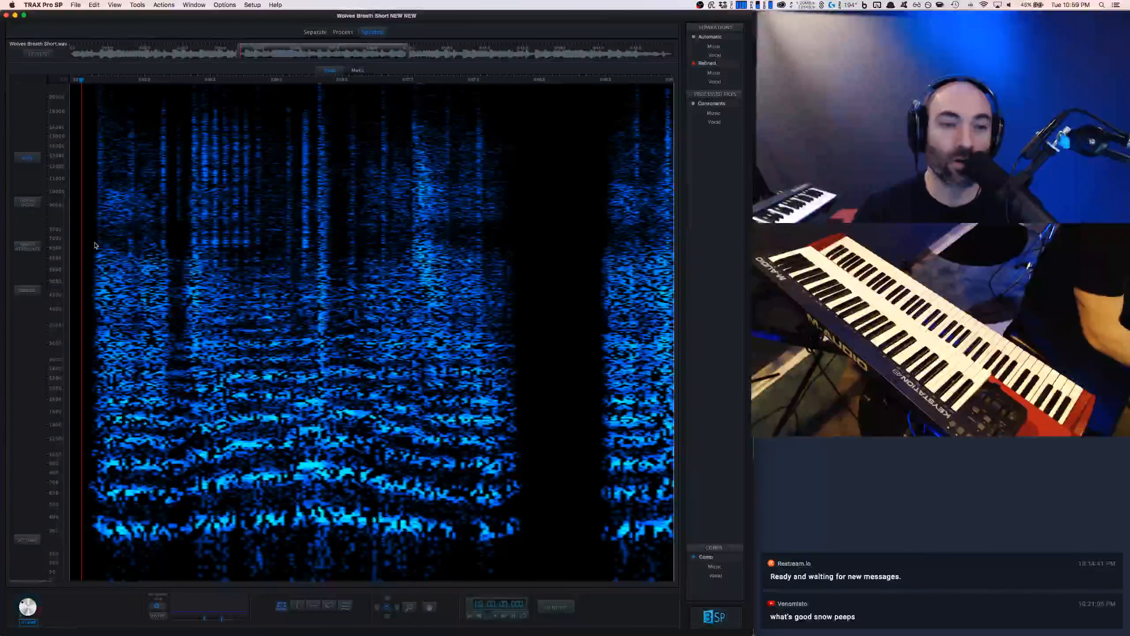
pyautogui.moveTo(105, 245); pyautogui.dragTo(98, 159)
pyautogui.moveTo(95, 92); pyautogui.dragTo(97, 83)
pyautogui.moveTo(136, 249); pyautogui.dragTo(126, 83)
pyautogui.moveTo(168, 249); pyautogui.dragTo(158, 85)
pyautogui.moveTo(182, 222); pyautogui.dragTo(175, 115)
pyautogui.moveTo(200, 251); pyautogui.dragTo(191, 67)
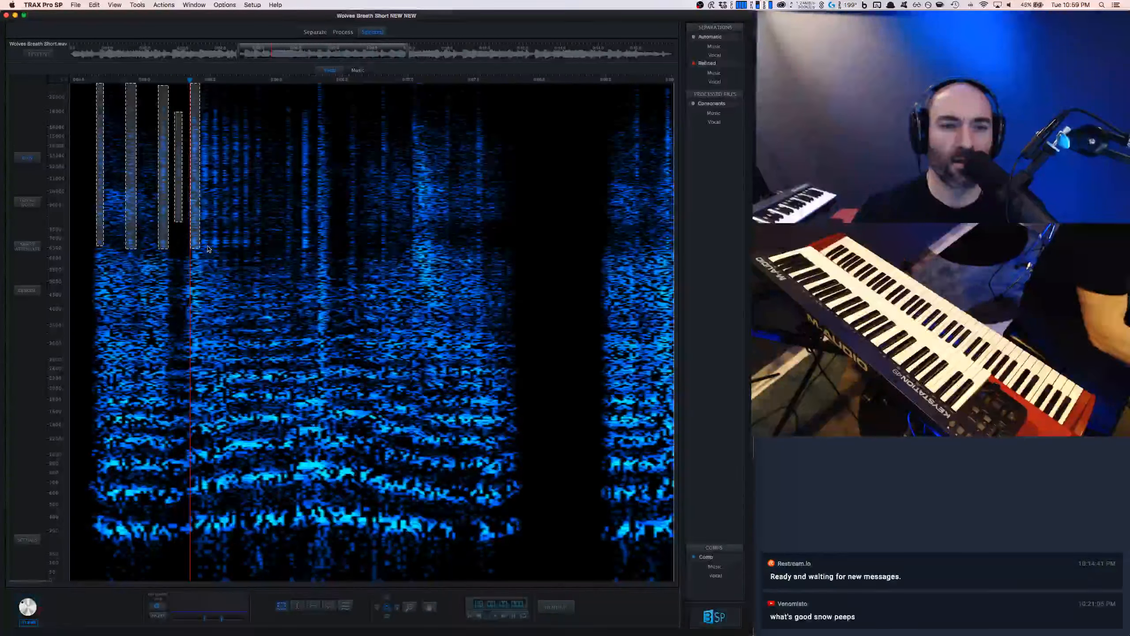
# Step: Add the six closely spaced thin high-frequency stripes after the short gap in the long phrase to the selection
pyautogui.moveTo(208, 250); pyautogui.dragTo(204, 103)
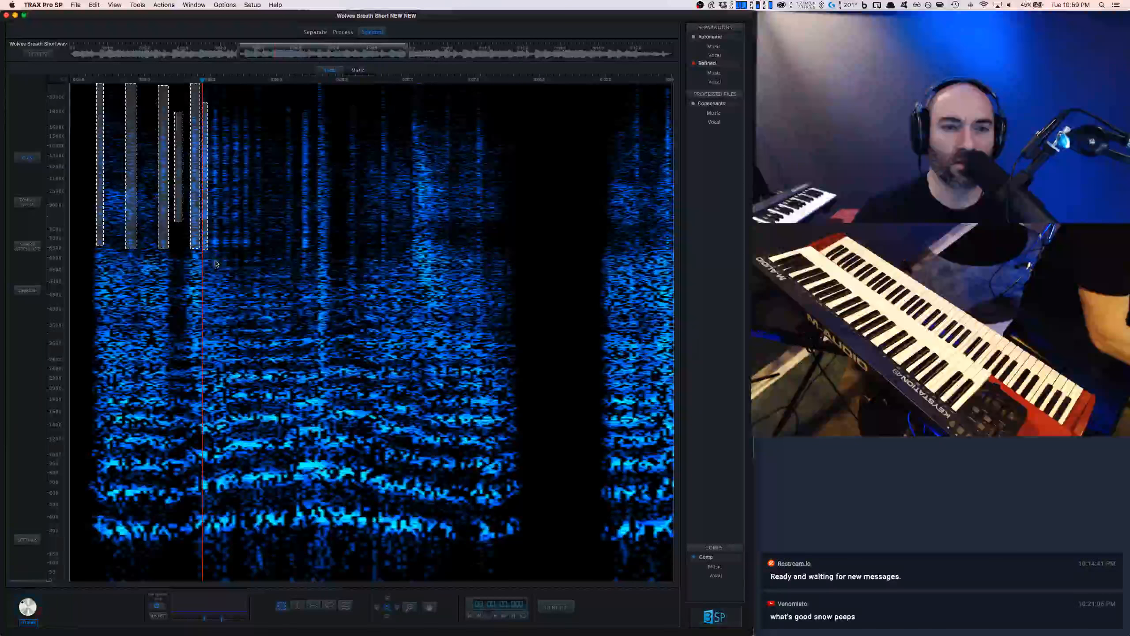
pyautogui.moveTo(213, 233); pyautogui.dragTo(215, 99)
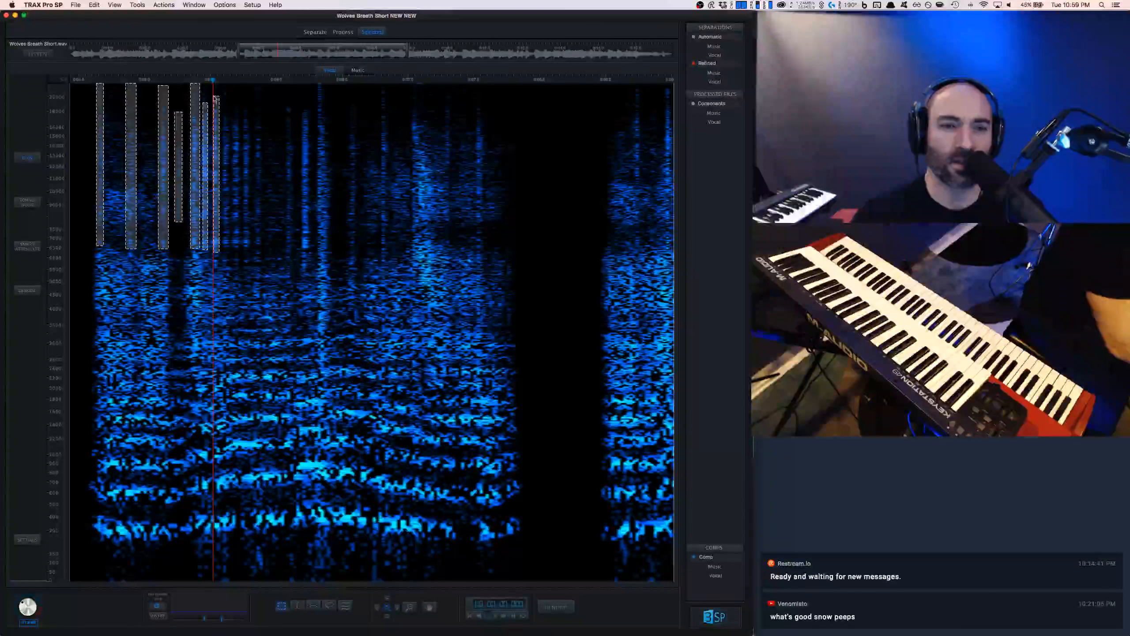
pyautogui.moveTo(222, 226); pyautogui.dragTo(224, 103)
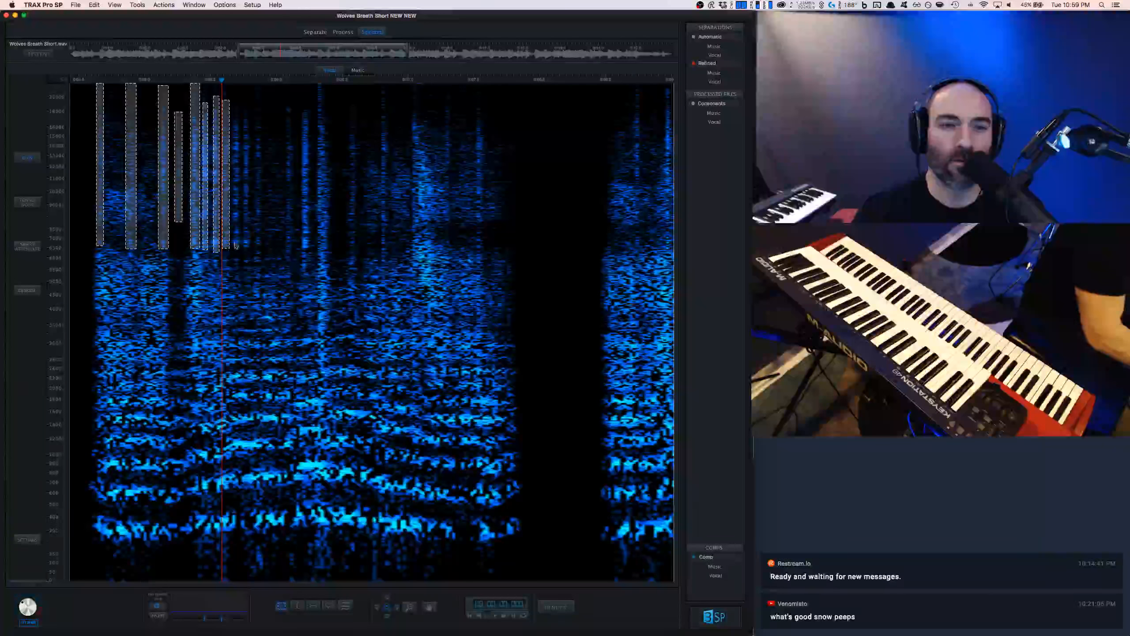
pyautogui.moveTo(234, 248); pyautogui.dragTo(233, 96)
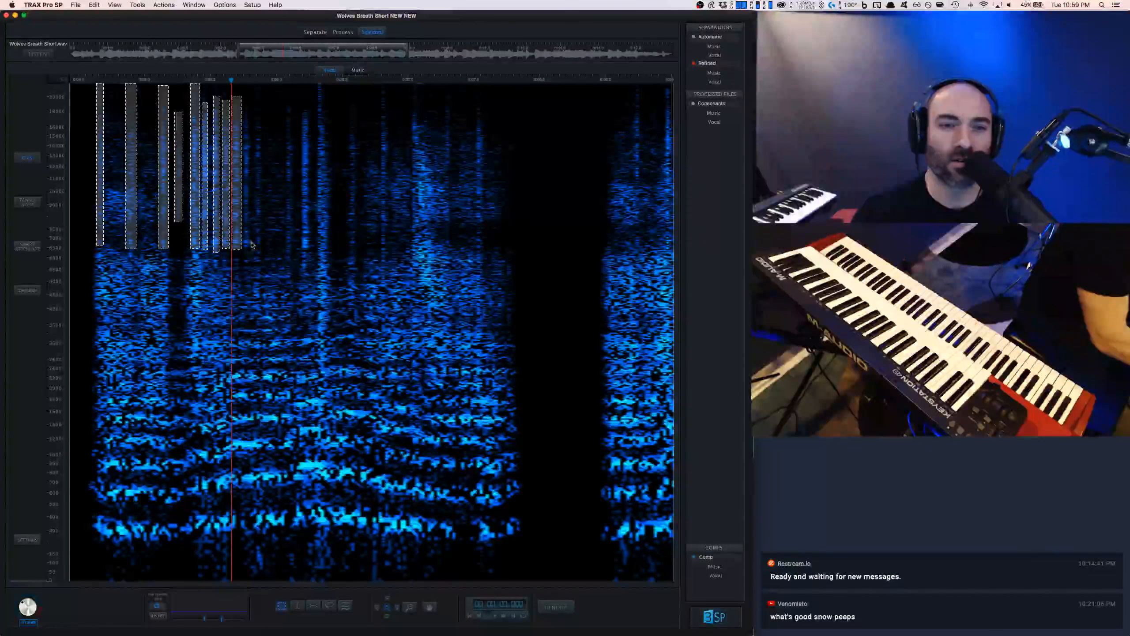
pyautogui.moveTo(249, 249); pyautogui.dragTo(247, 97)
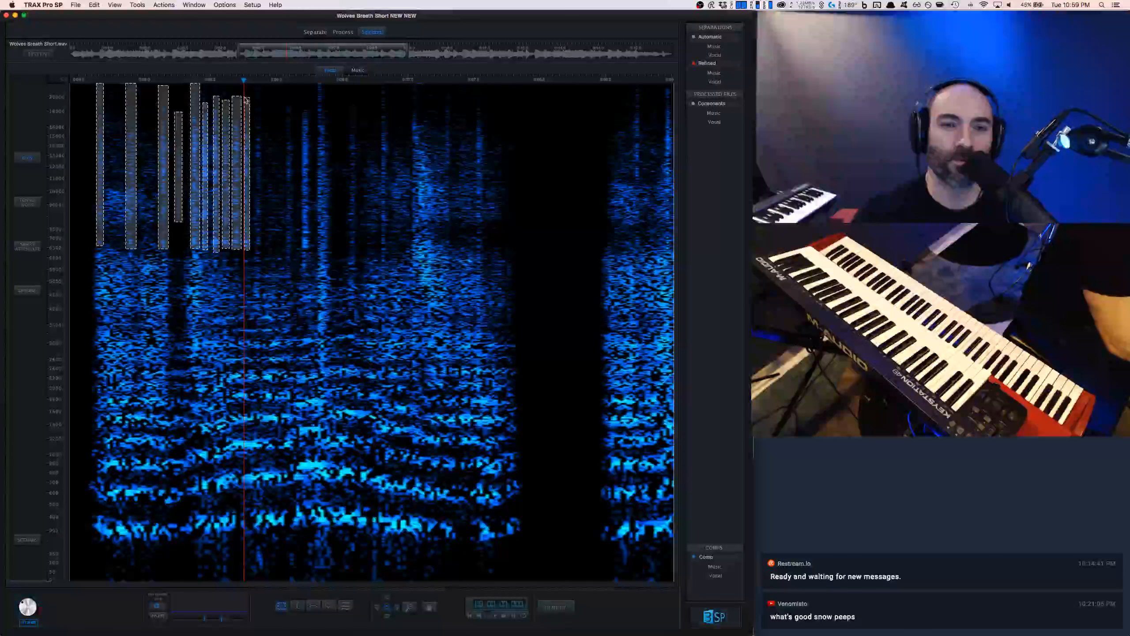
pyautogui.moveTo(256, 239); pyautogui.dragTo(258, 83)
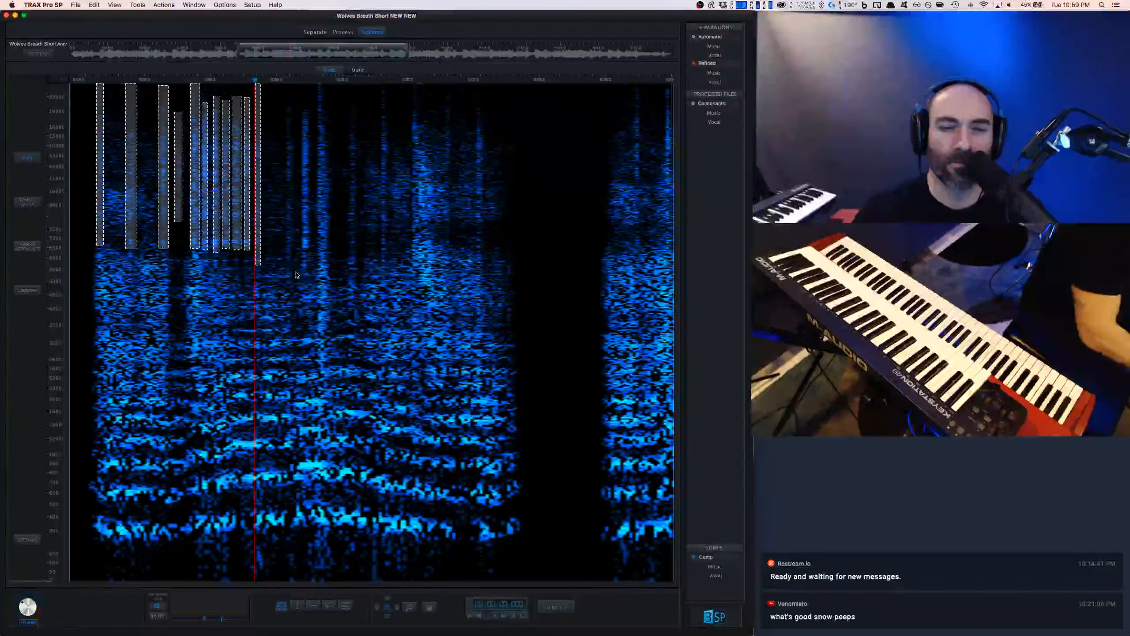
# Step: Add the remaining high-frequency stripes in the middle and end of the long phrase, and reduce all the selected stripes
pyautogui.moveTo(293, 252); pyautogui.dragTo(285, 99)
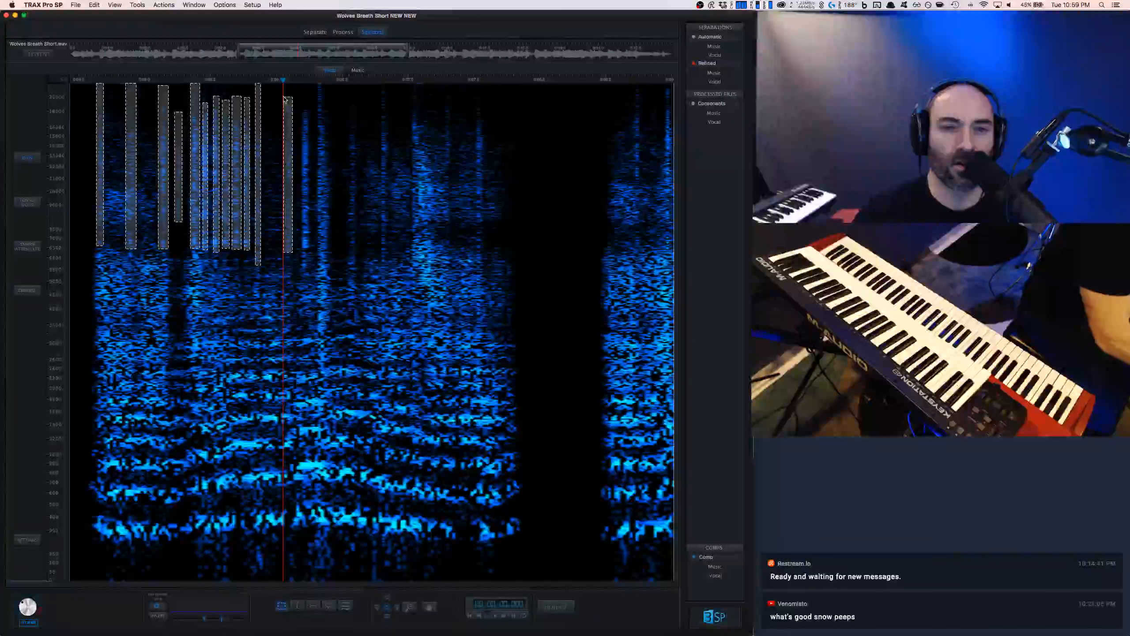
pyautogui.moveTo(311, 251); pyautogui.dragTo(304, 103)
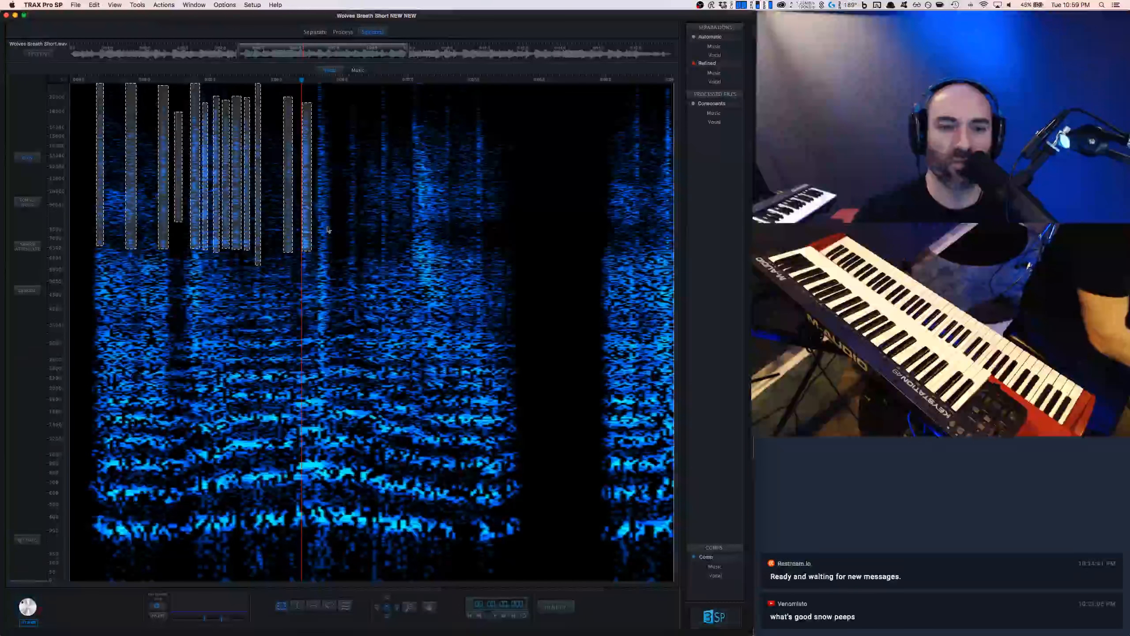
pyautogui.moveTo(325, 253); pyautogui.dragTo(322, 83)
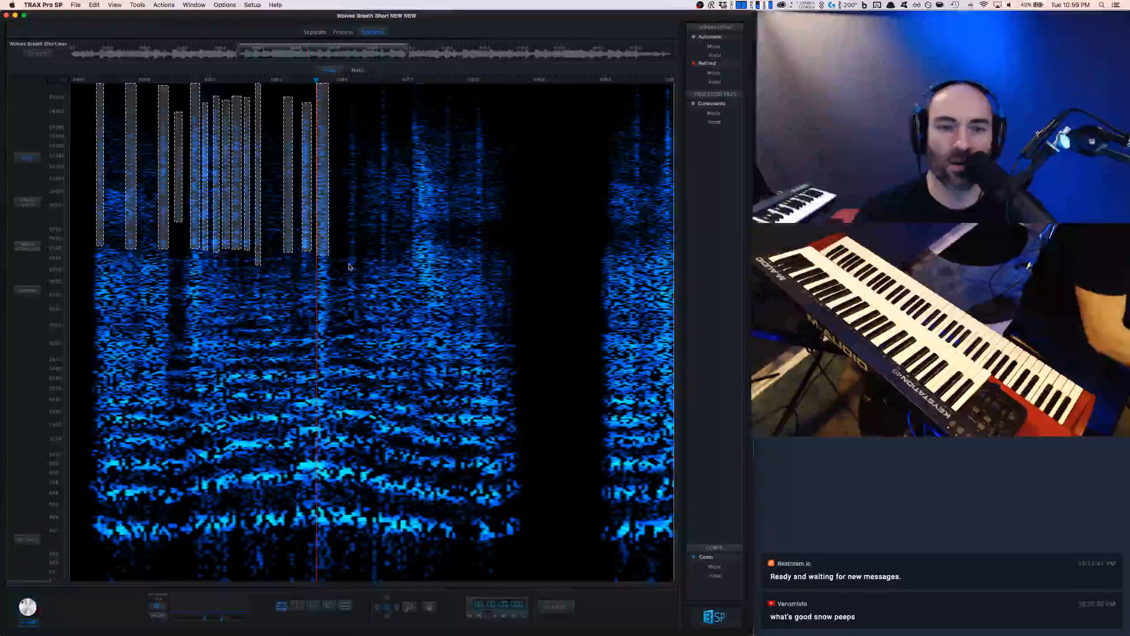
pyautogui.moveTo(356, 250); pyautogui.dragTo(349, 91)
pyautogui.moveTo(386, 252); pyautogui.dragTo(381, 86)
pyautogui.moveTo(453, 248); pyautogui.dragTo(443, 84)
pyautogui.moveTo(485, 250); pyautogui.dragTo(476, 78)
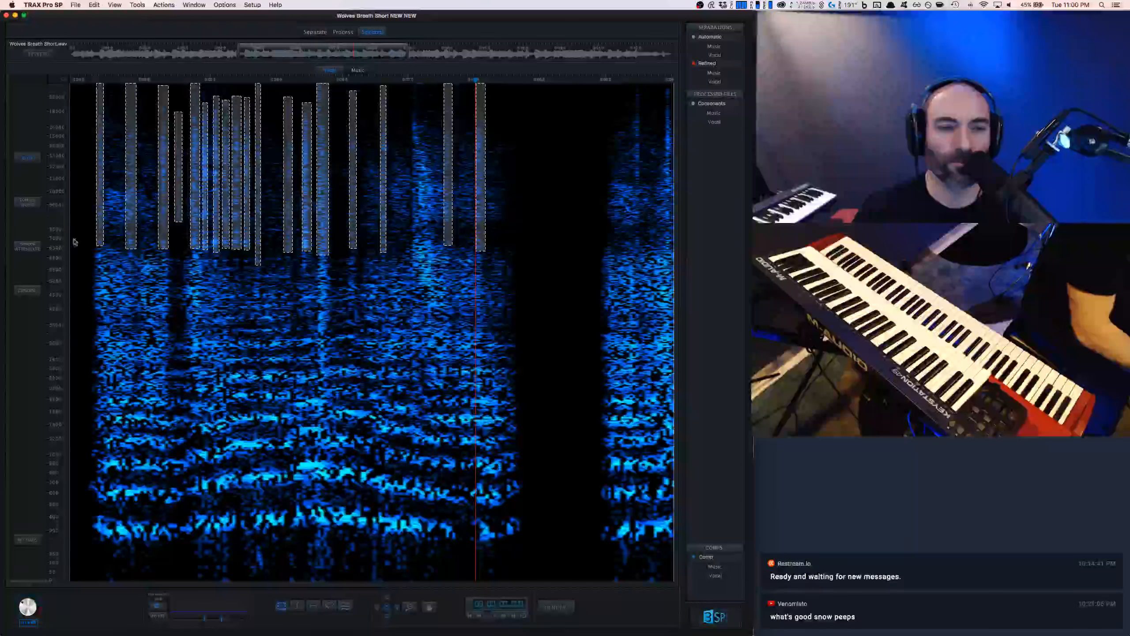
# Step: Play the cleaned long phrase from its start and replay its middle to find leftover transients
pyautogui.click(85, 228)
pyautogui.press('space')
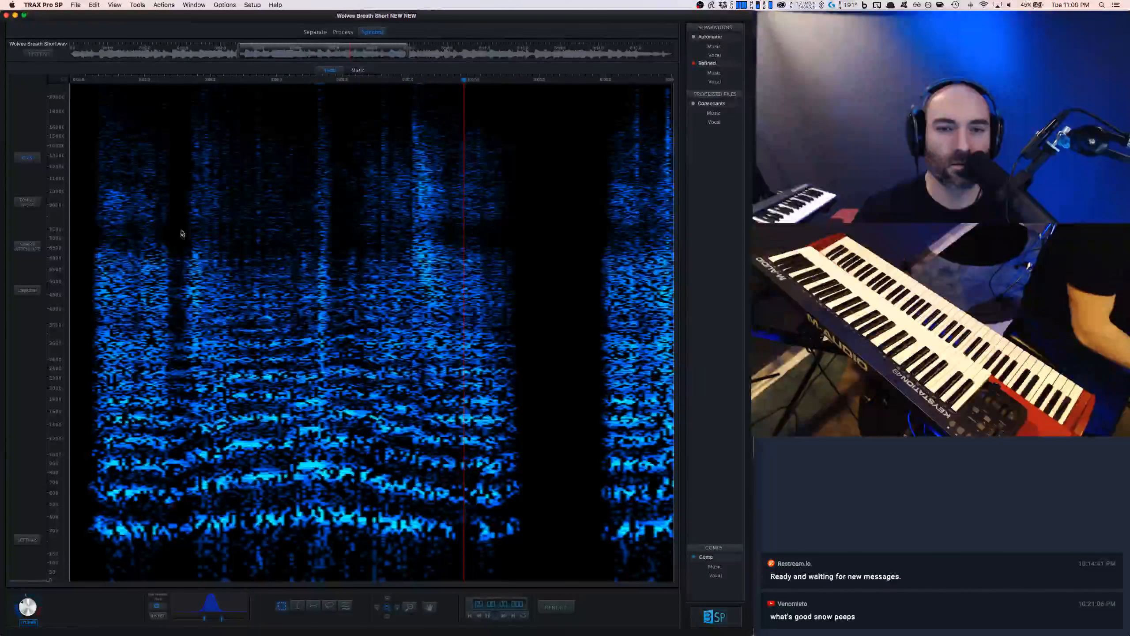
pyautogui.press('space')
pyautogui.click(343, 245)
pyautogui.press('space')
pyautogui.press('space')
# Step: Select the three leftover high-frequency stripes in the middle of the long phrase and reduce them
pyautogui.moveTo(388, 257); pyautogui.dragTo(382, 87)
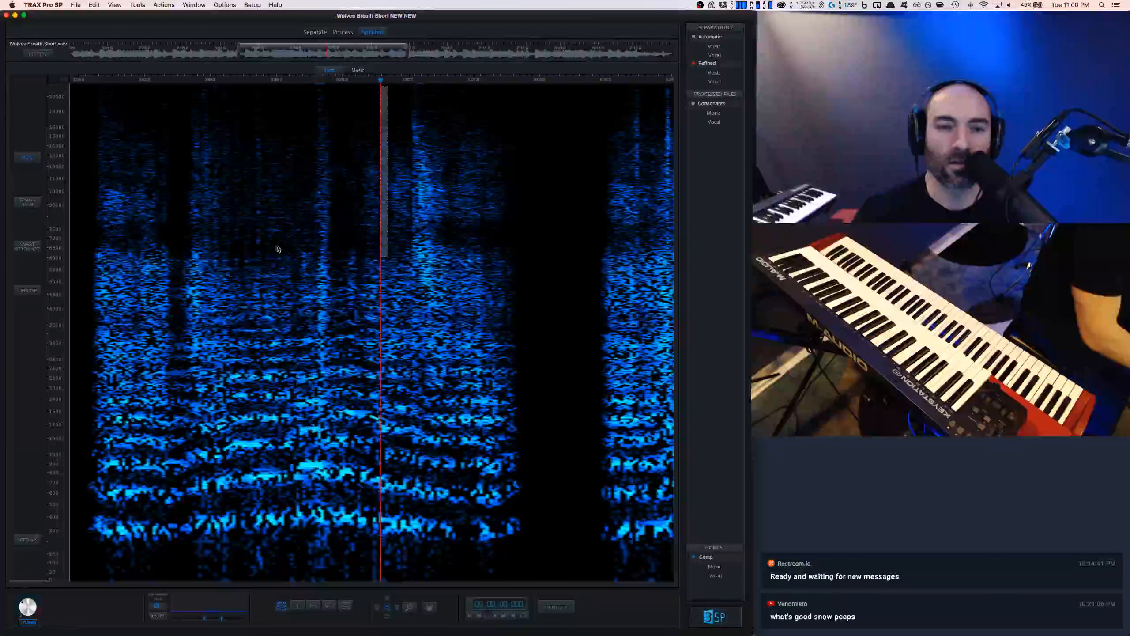
pyautogui.moveTo(261, 255); pyautogui.dragTo(315, 83)
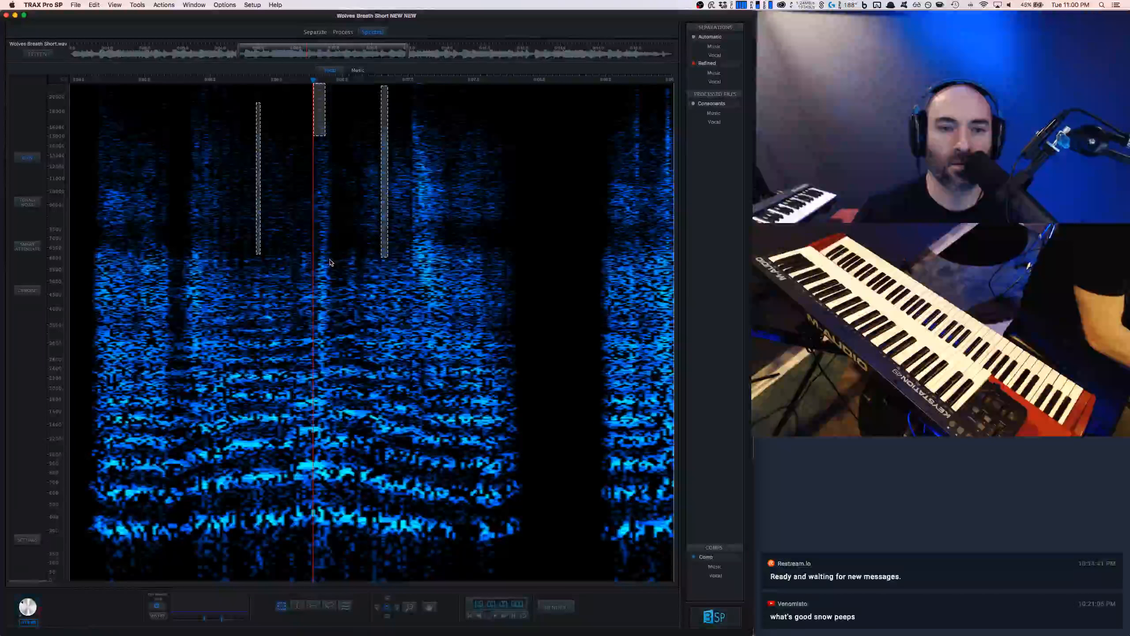
pyautogui.press('super+c')
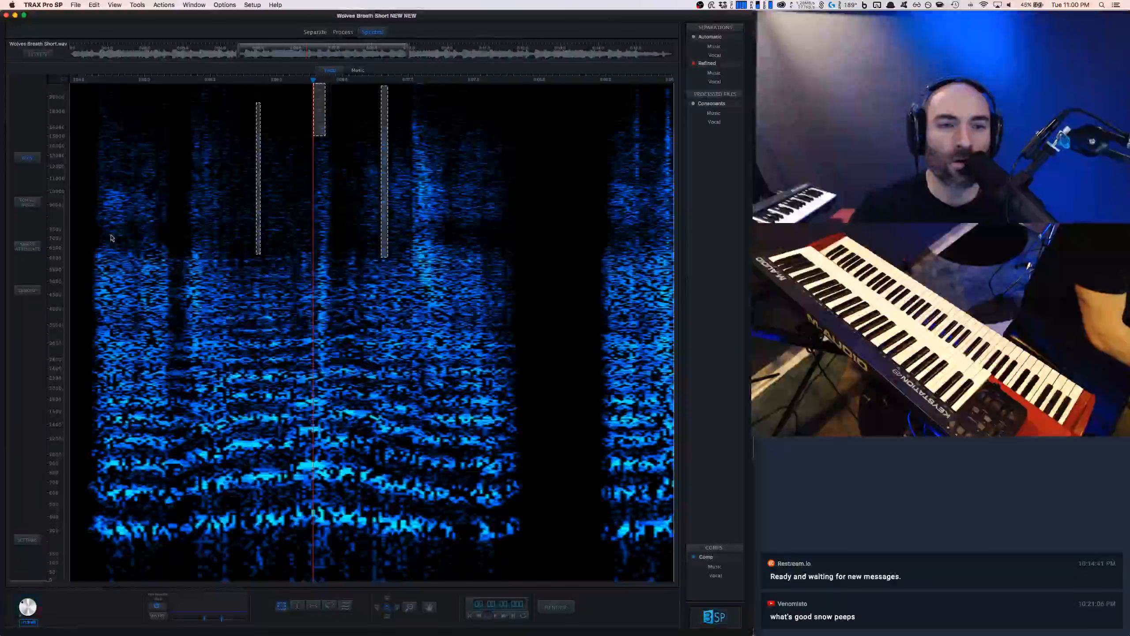
# Step: Play the long phrase from its start and replay its ending to check for remaining transients
pyautogui.click(81, 233)
pyautogui.press('space')
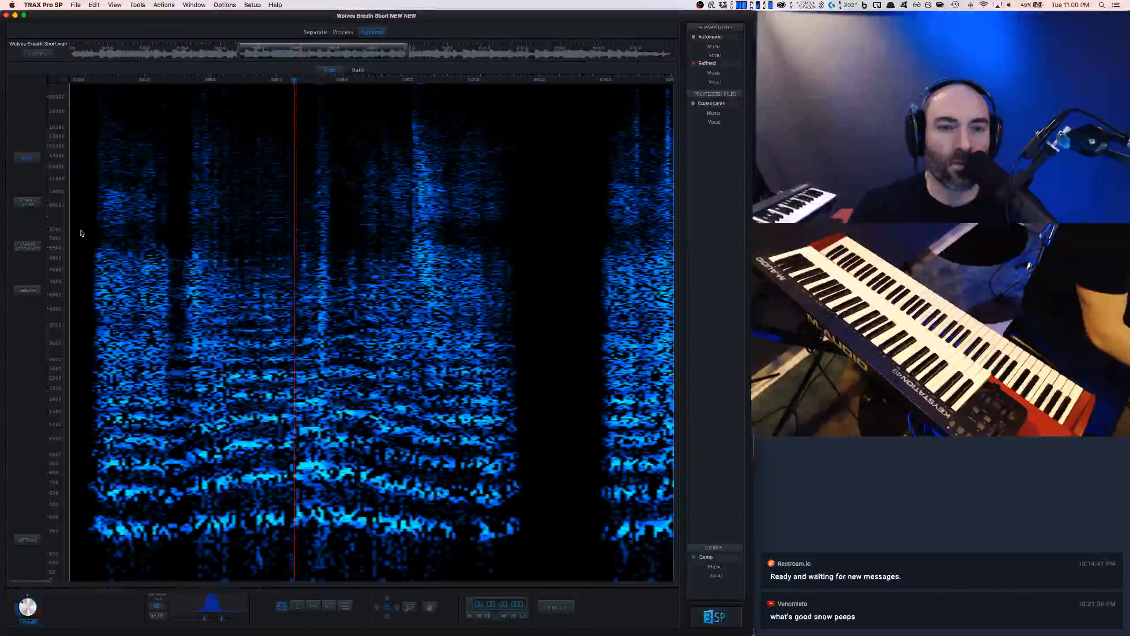
pyautogui.press('space')
pyautogui.click(503, 323)
pyautogui.press('space')
pyautogui.press('space')
pyautogui.click(455, 329)
pyautogui.click(441, 340)
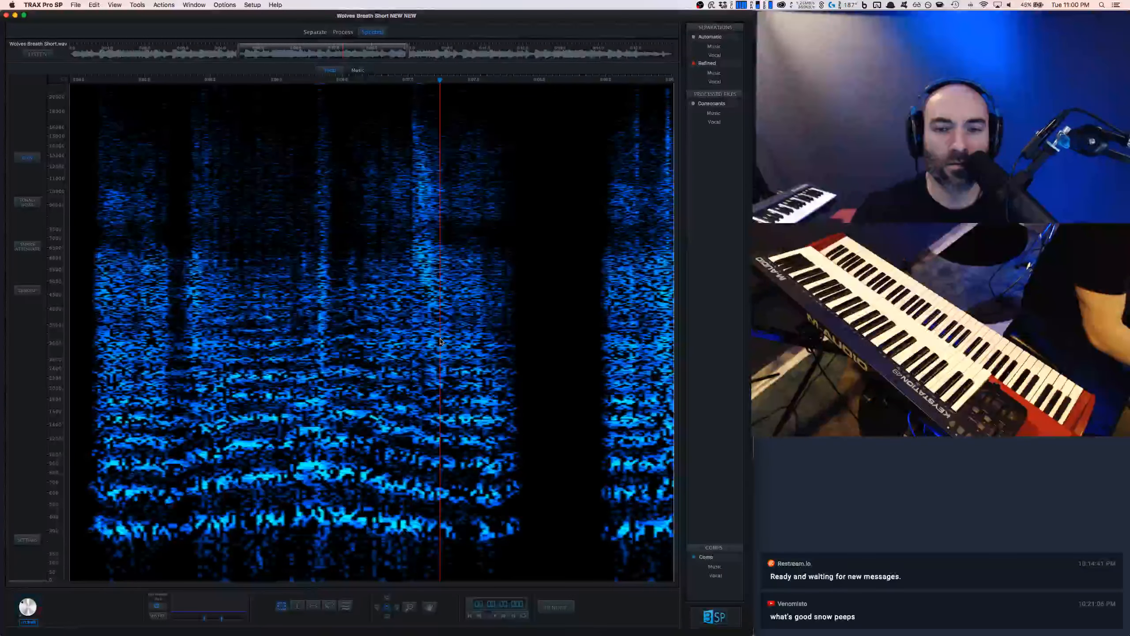
pyautogui.press('space')
pyautogui.press('space')
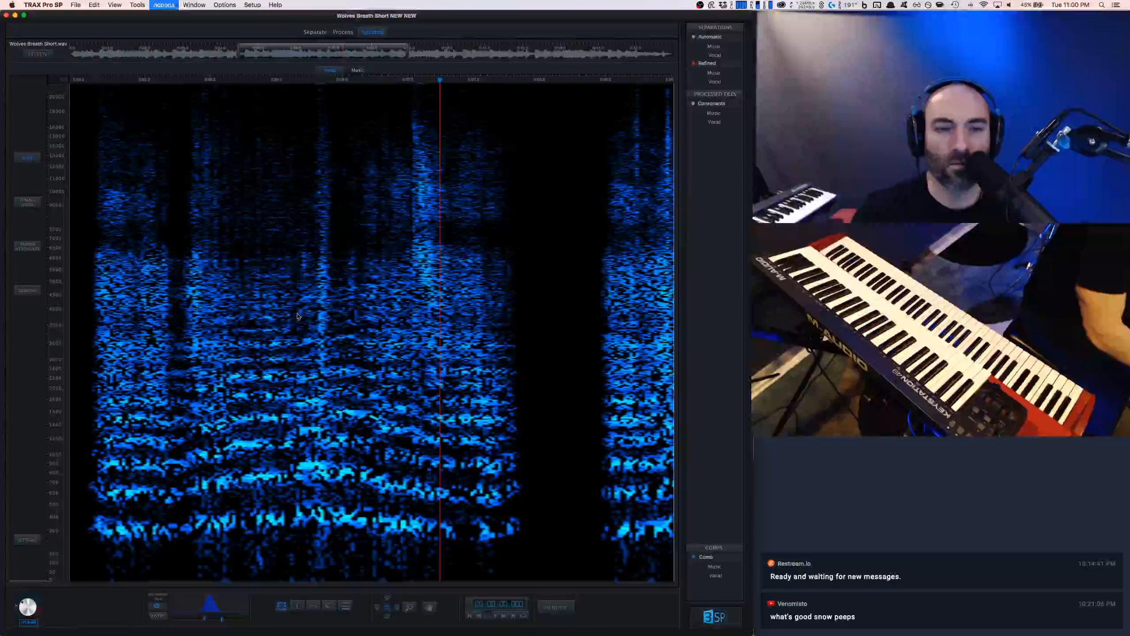
# Step: Listen just before the short gap, then lower the gain of the high-frequency block right after it to -22 %
pyautogui.click(176, 238)
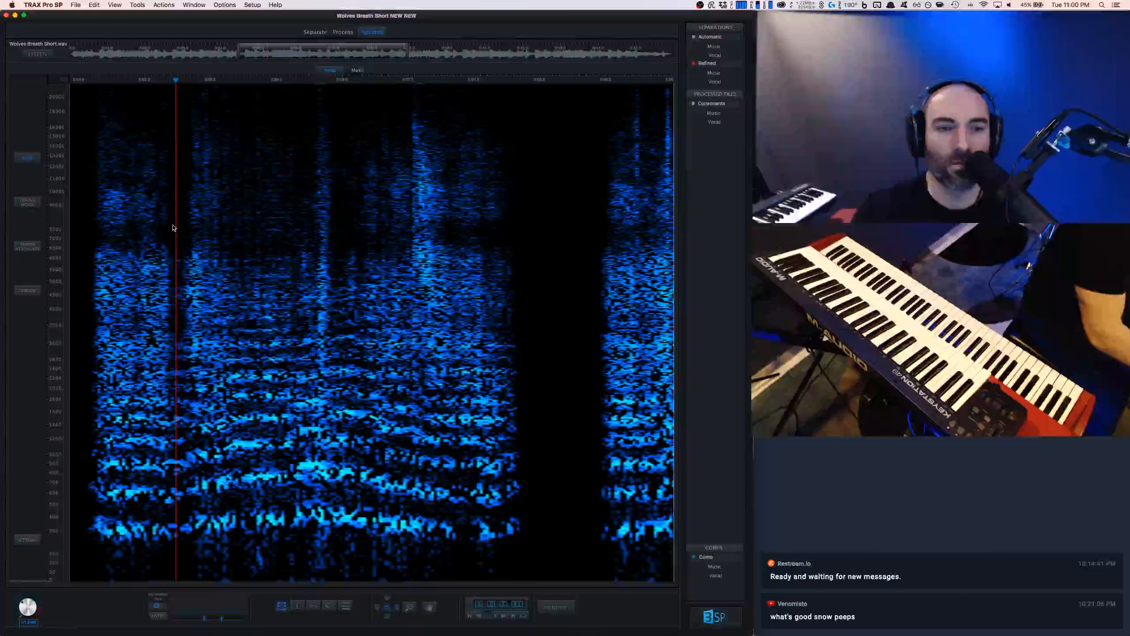
pyautogui.click(171, 227)
pyautogui.press('space')
pyautogui.press('space')
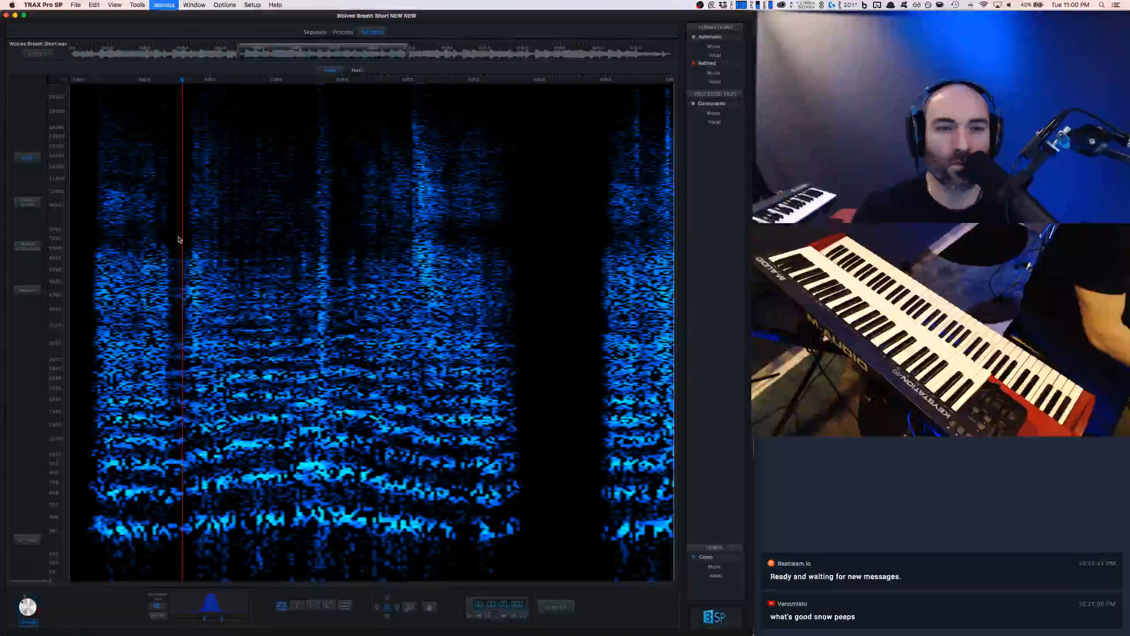
pyautogui.moveTo(226, 237); pyautogui.dragTo(190, 81)
pyautogui.click(26, 161)
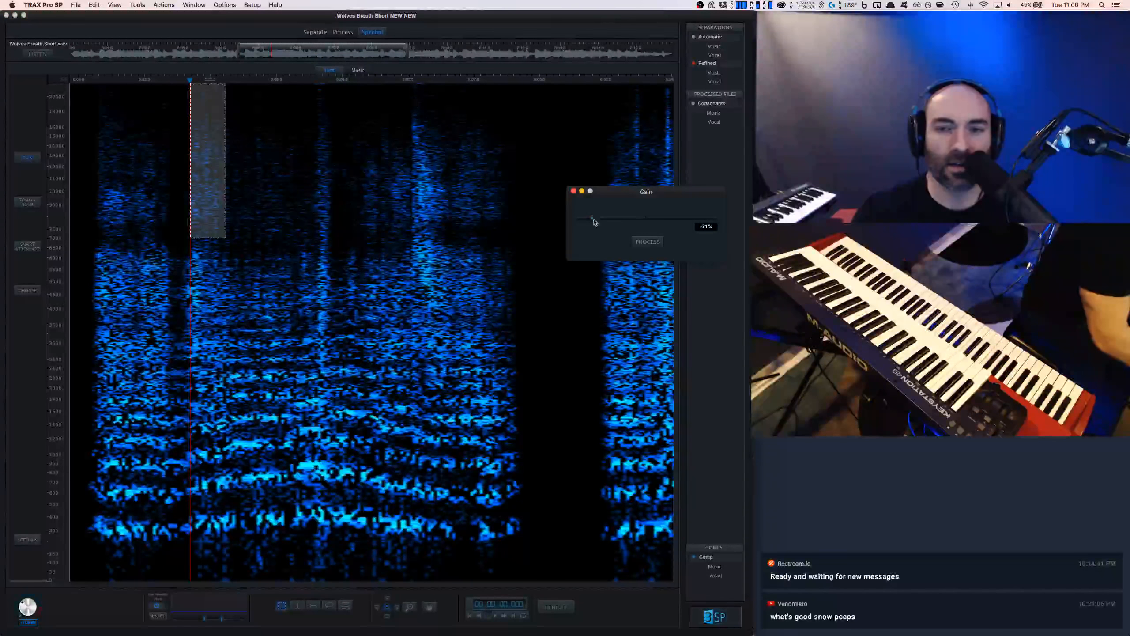
pyautogui.click(652, 245)
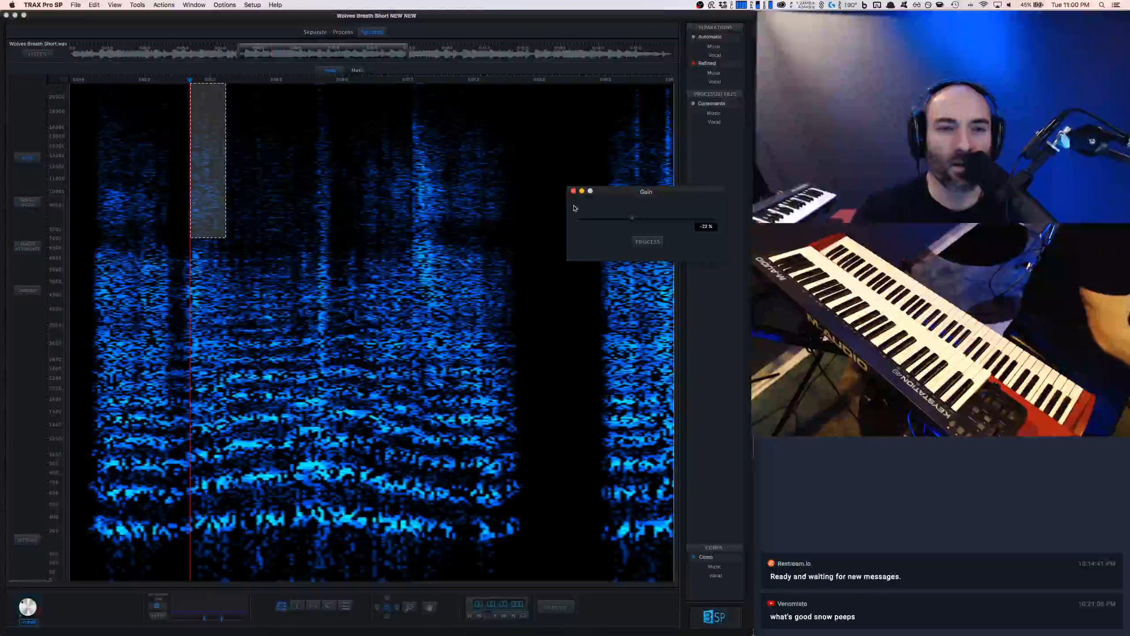
pyautogui.click(573, 191)
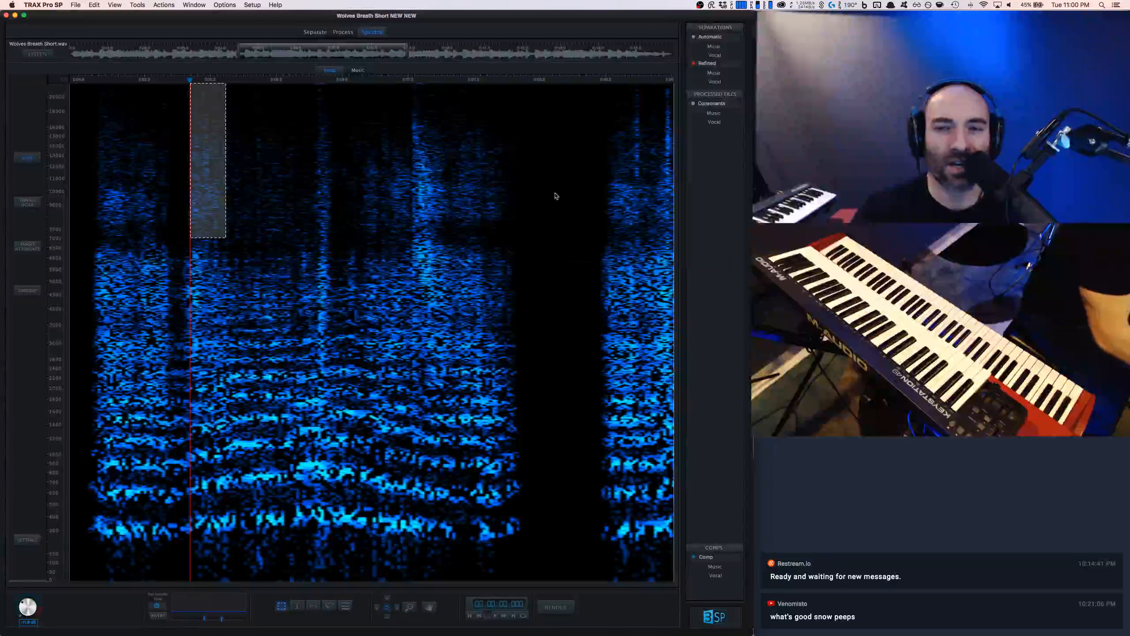
# Step: Replay the opening of the long phrase to check the high-frequency block after the short gap
pyautogui.click(84, 208)
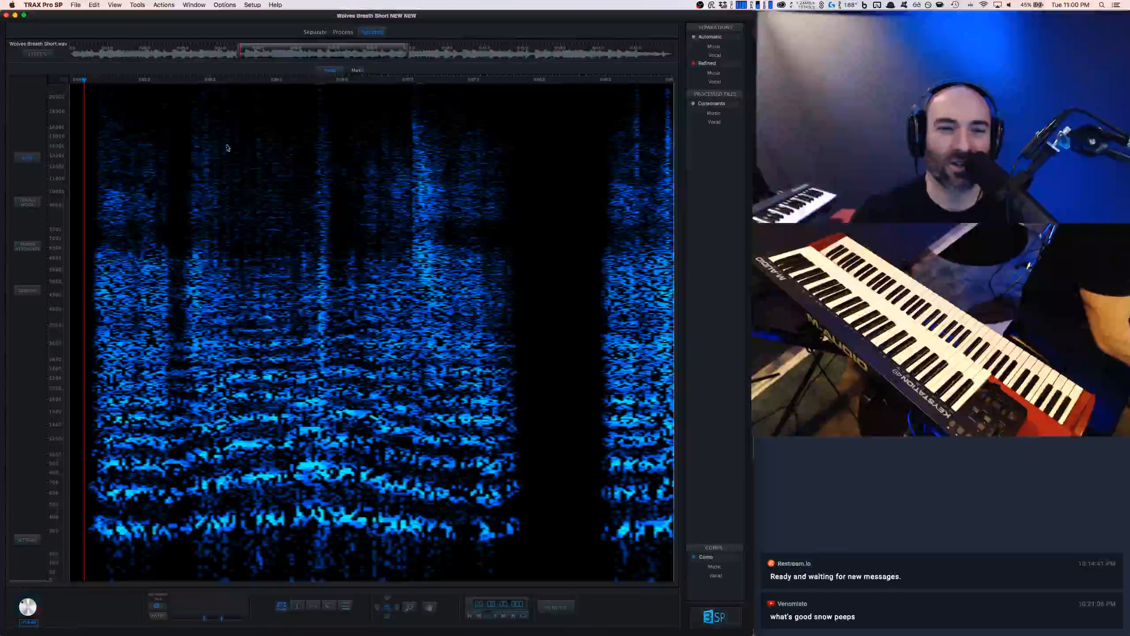
pyautogui.press('space')
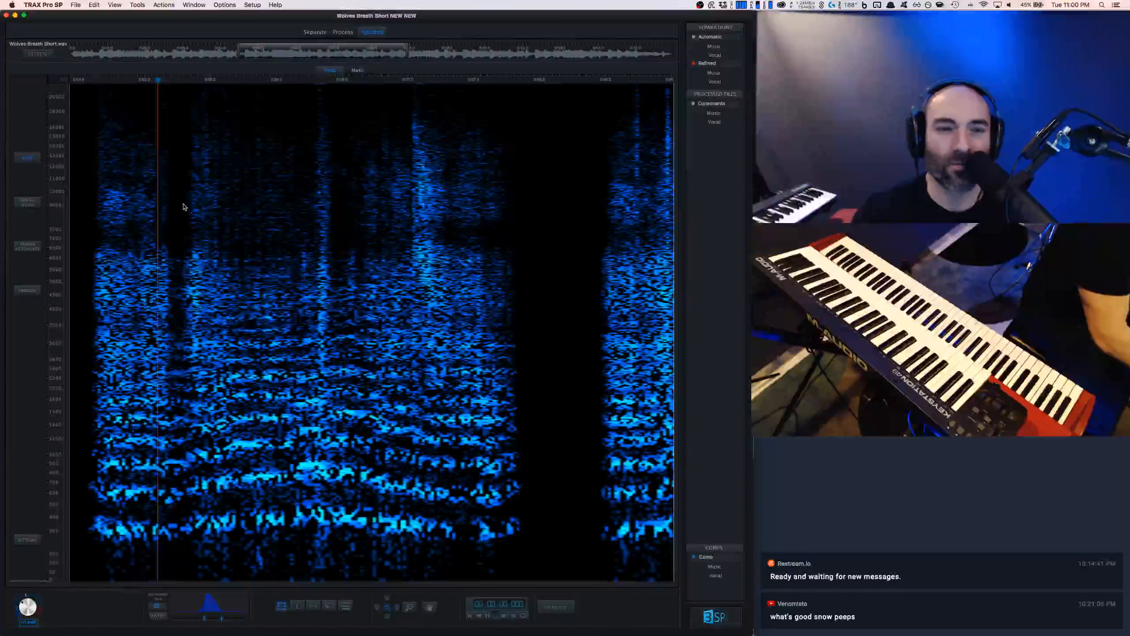
pyautogui.press('space')
pyautogui.press('space')
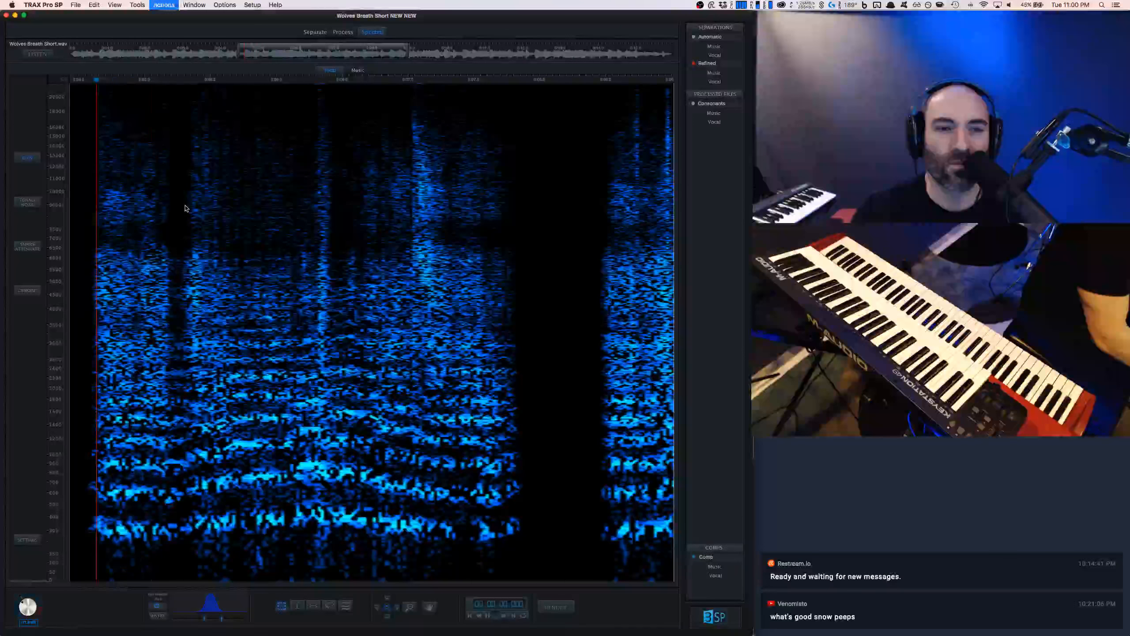
pyautogui.press('space')
pyautogui.press('space')
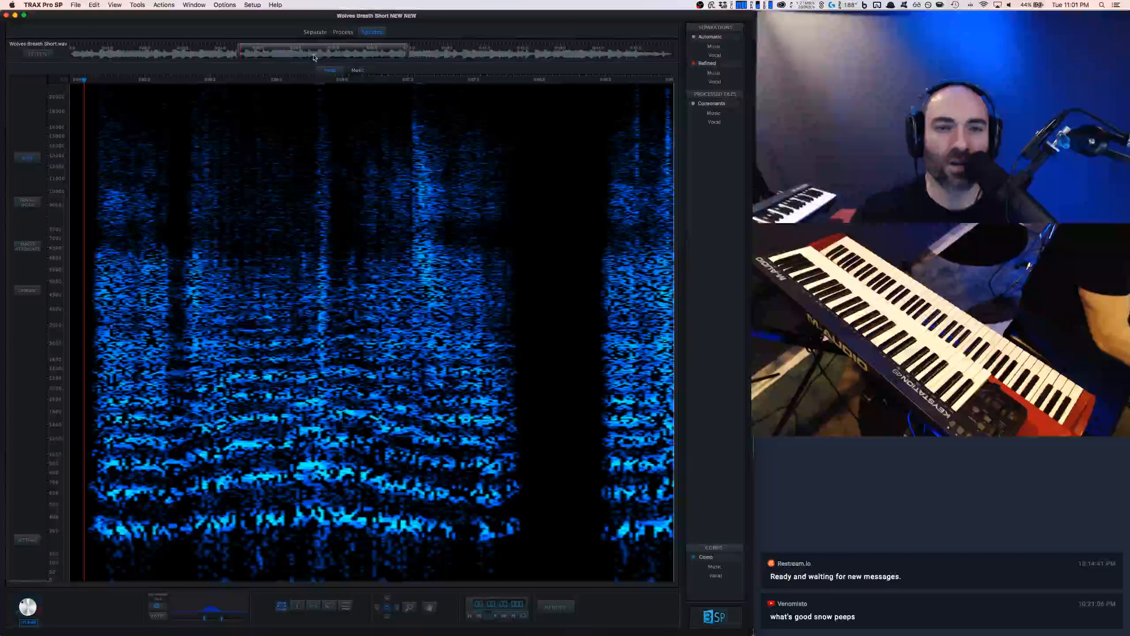
# Step: Select the ten narrow high-frequency stripes across the first of the next three phrases, starting above the dense vocal band
pyautogui.moveTo(374, 55); pyautogui.dragTo(469, 54)
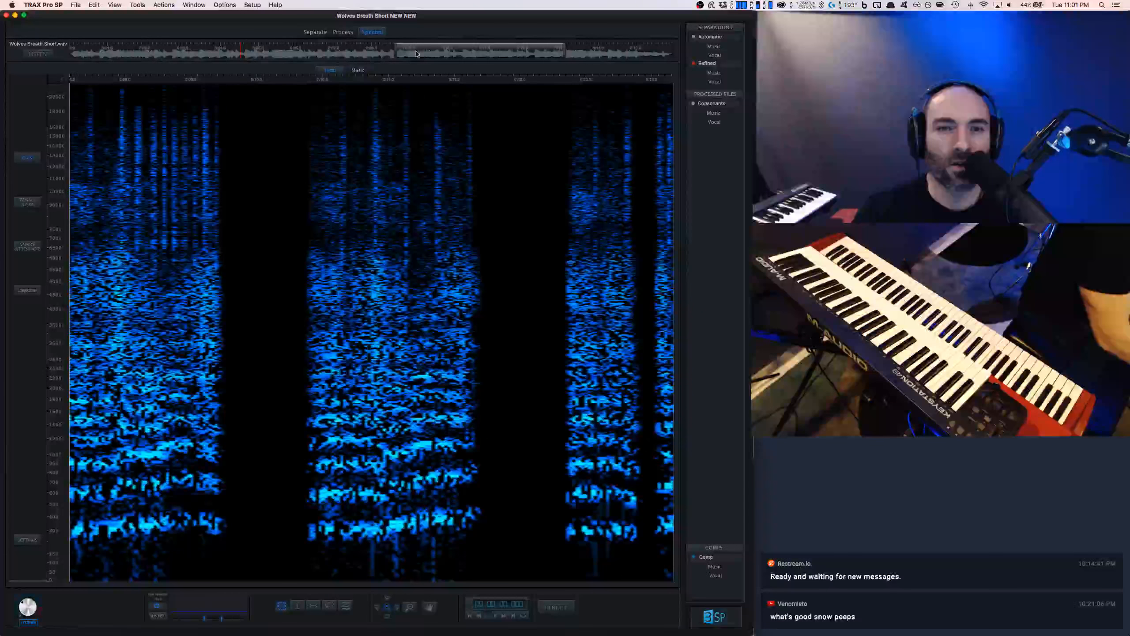
pyautogui.moveTo(411, 54); pyautogui.dragTo(410, 55)
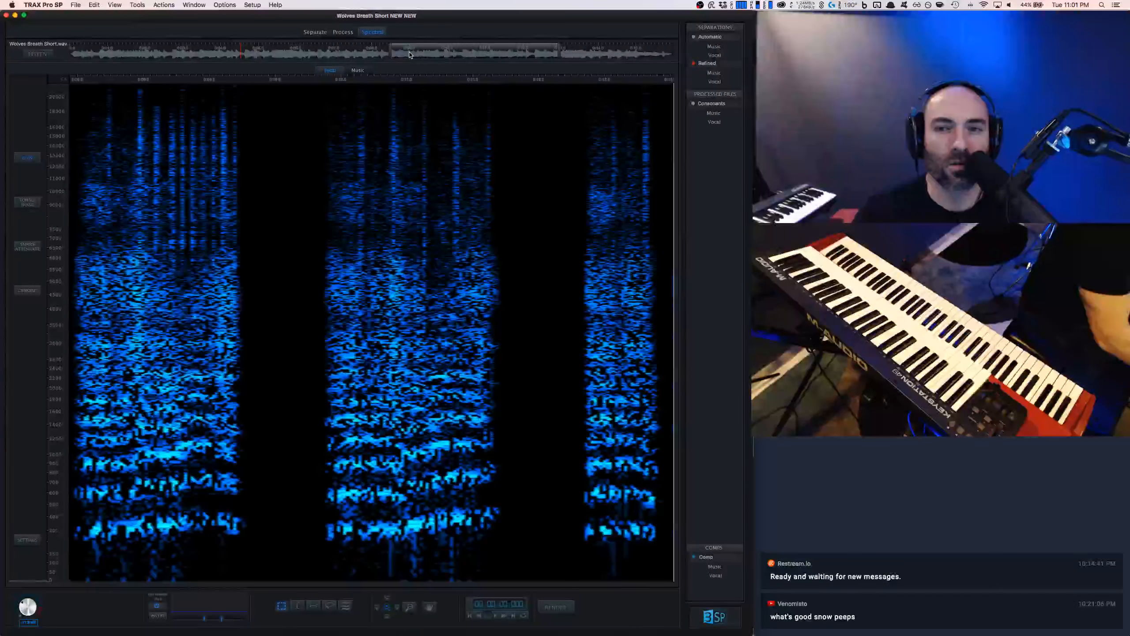
pyautogui.moveTo(111, 243); pyautogui.dragTo(106, 83)
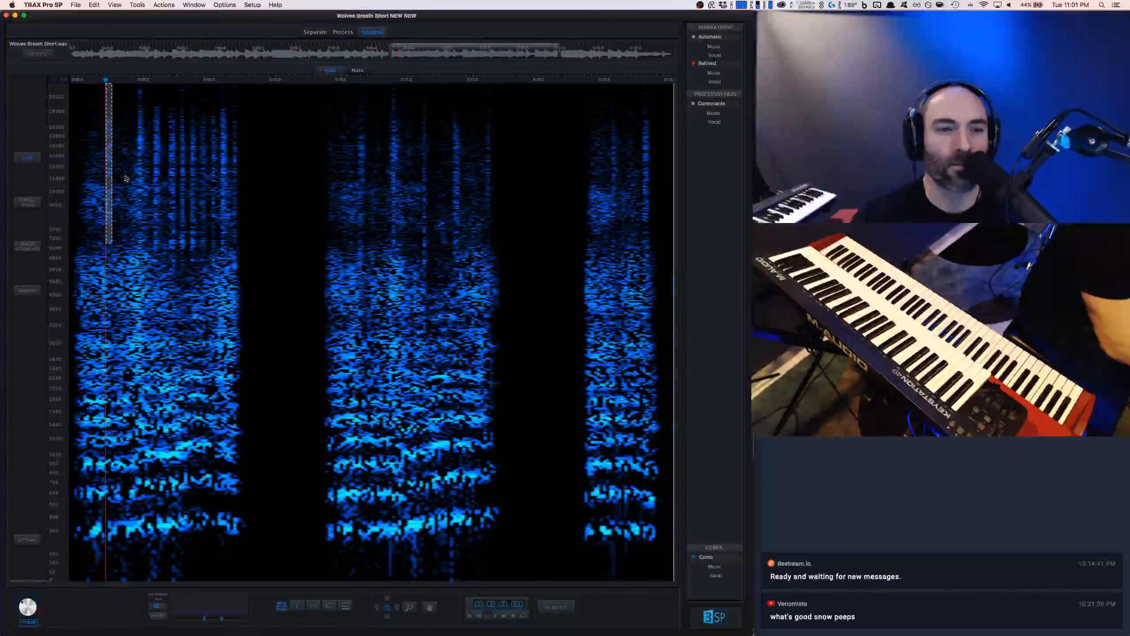
pyautogui.moveTo(138, 162); pyautogui.dragTo(135, 80)
pyautogui.moveTo(159, 252); pyautogui.dragTo(154, 92)
pyautogui.moveTo(167, 227); pyautogui.dragTo(167, 82)
pyautogui.moveTo(181, 251); pyautogui.dragTo(186, 83)
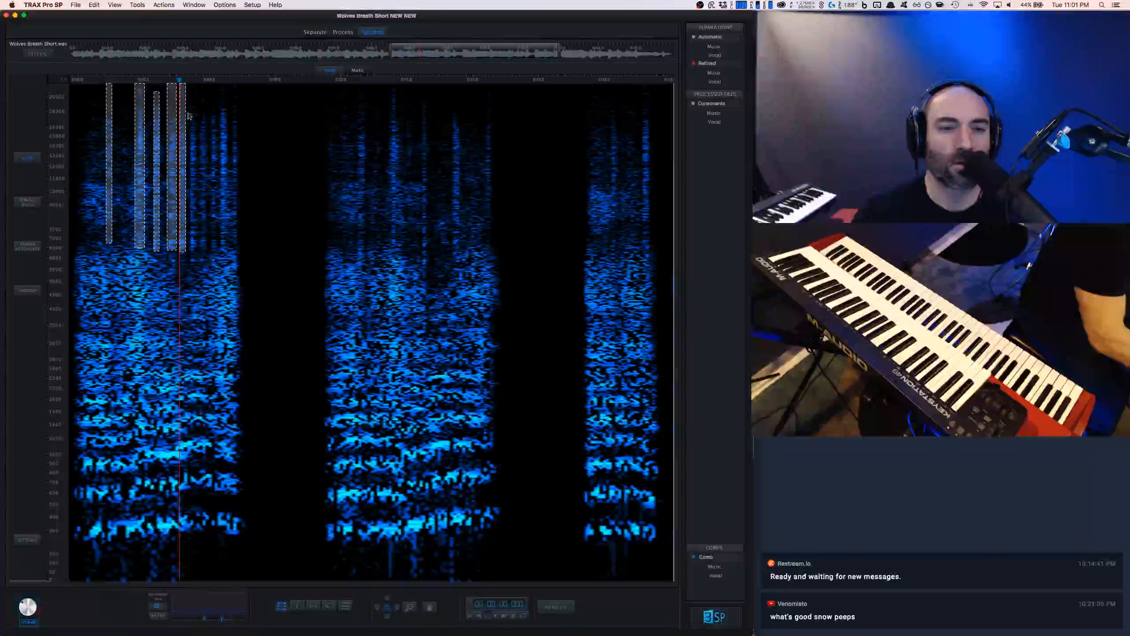
pyautogui.moveTo(194, 163); pyautogui.dragTo(194, 101)
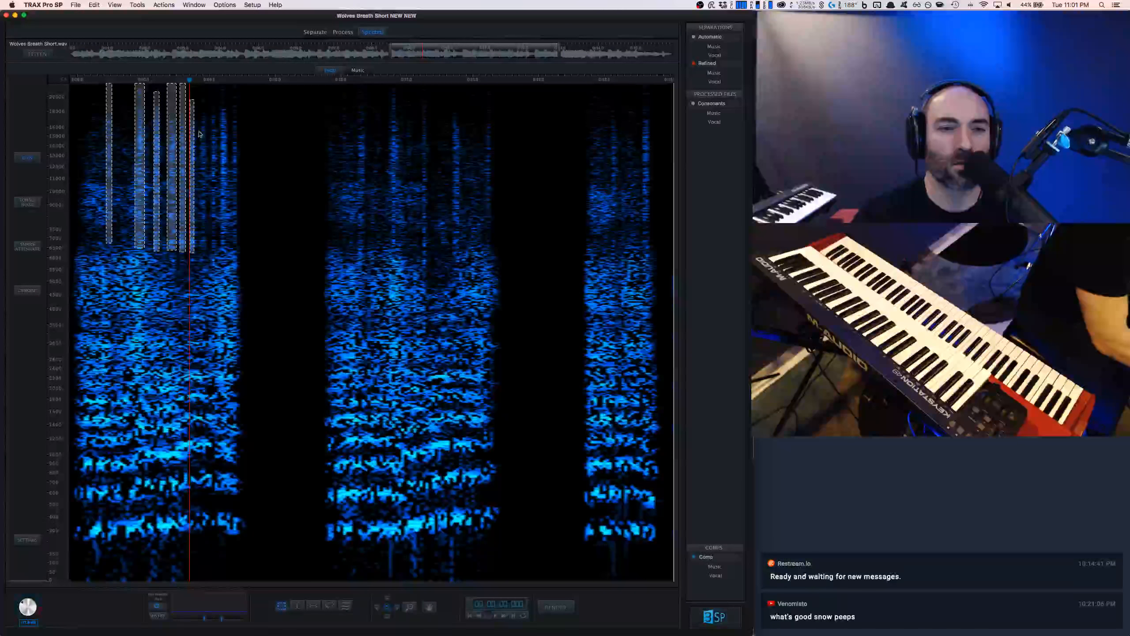
pyautogui.moveTo(207, 251); pyautogui.dragTo(199, 89)
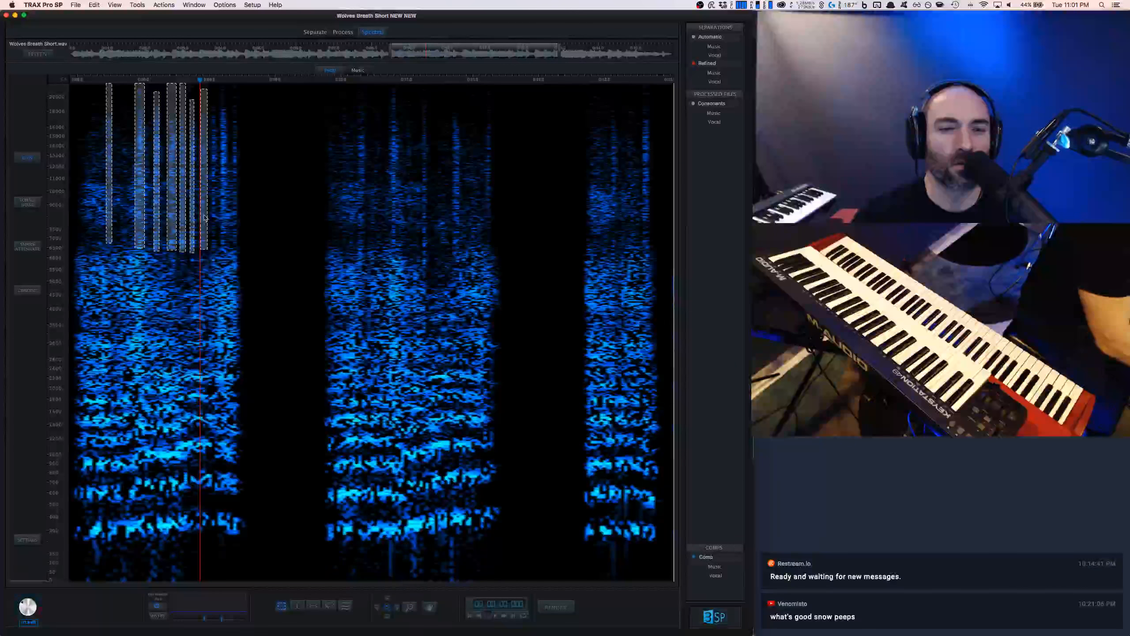
pyautogui.moveTo(212, 210); pyautogui.dragTo(217, 88)
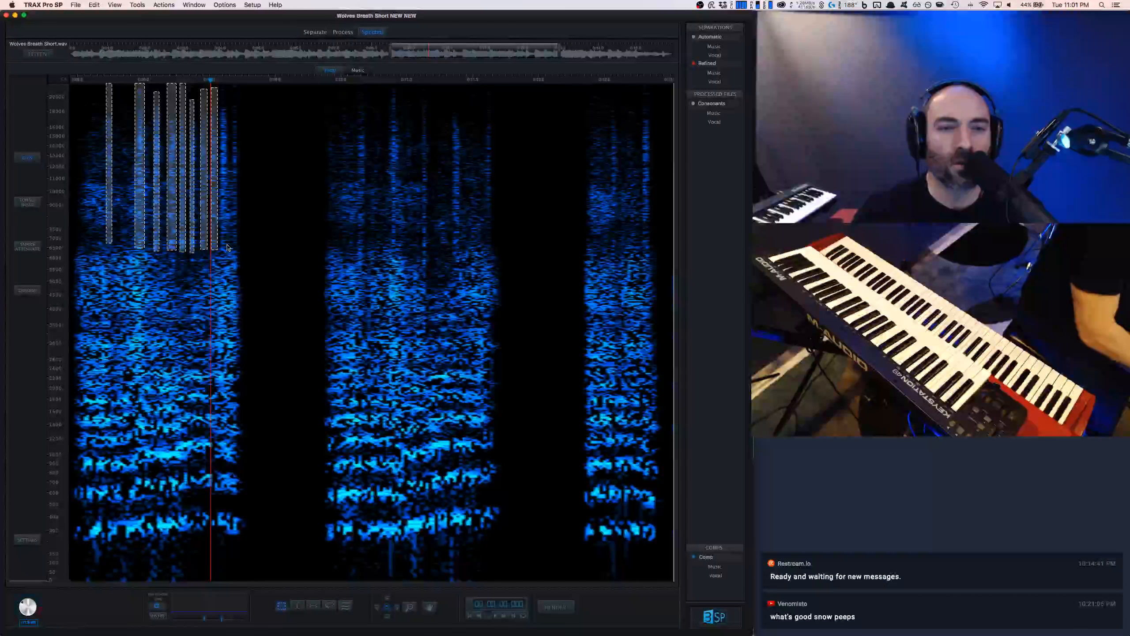
pyautogui.moveTo(226, 245); pyautogui.dragTo(224, 88)
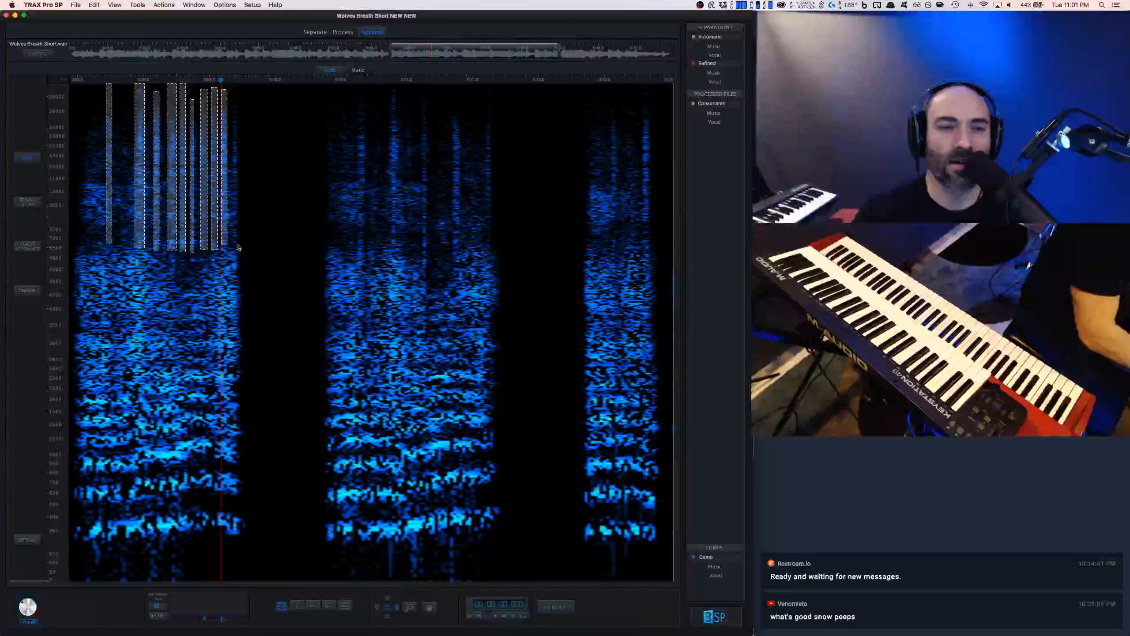
pyautogui.moveTo(238, 247); pyautogui.dragTo(232, 85)
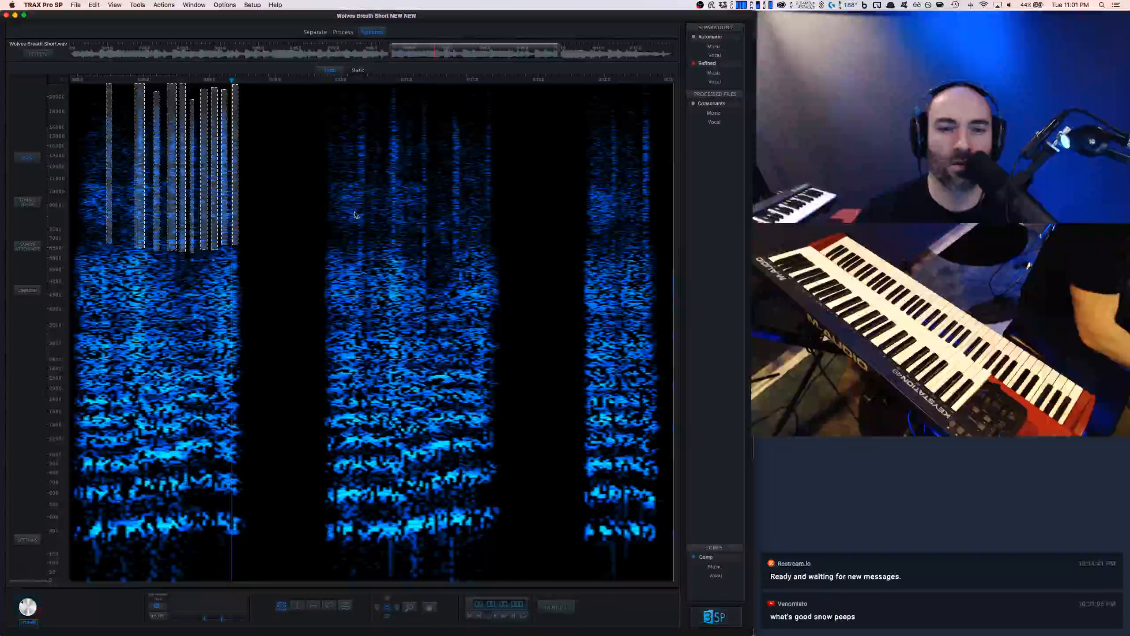
# Step: Add five high-frequency stripes in the second phrase and two in the third to the selection and reduce all the selected stripes
pyautogui.moveTo(363, 252); pyautogui.dragTo(359, 85)
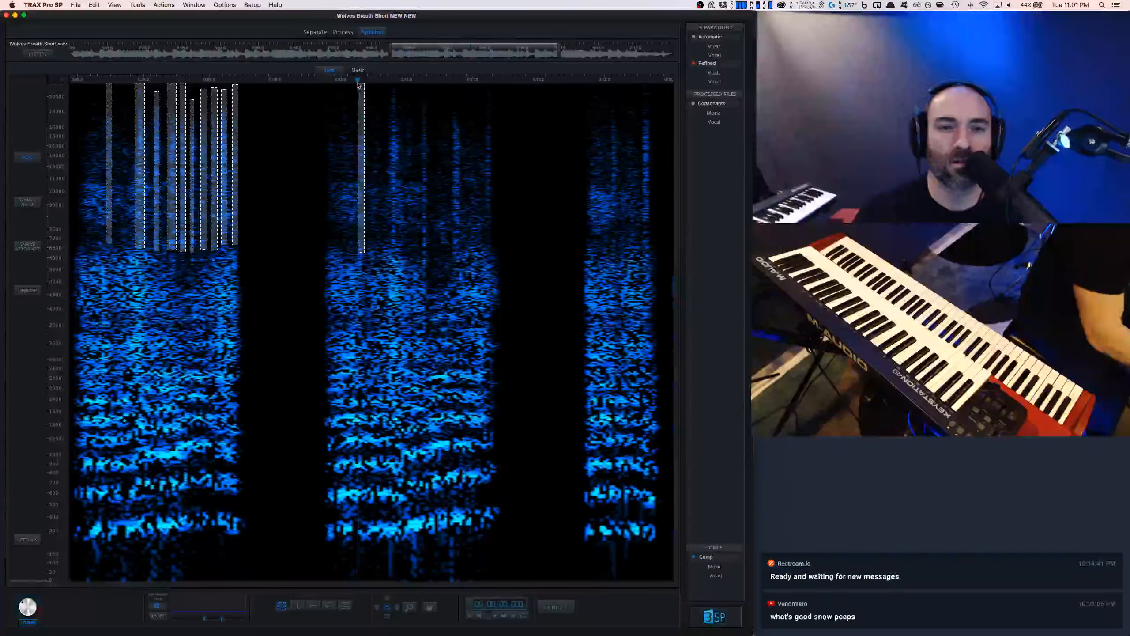
pyautogui.moveTo(393, 241); pyautogui.dragTo(389, 82)
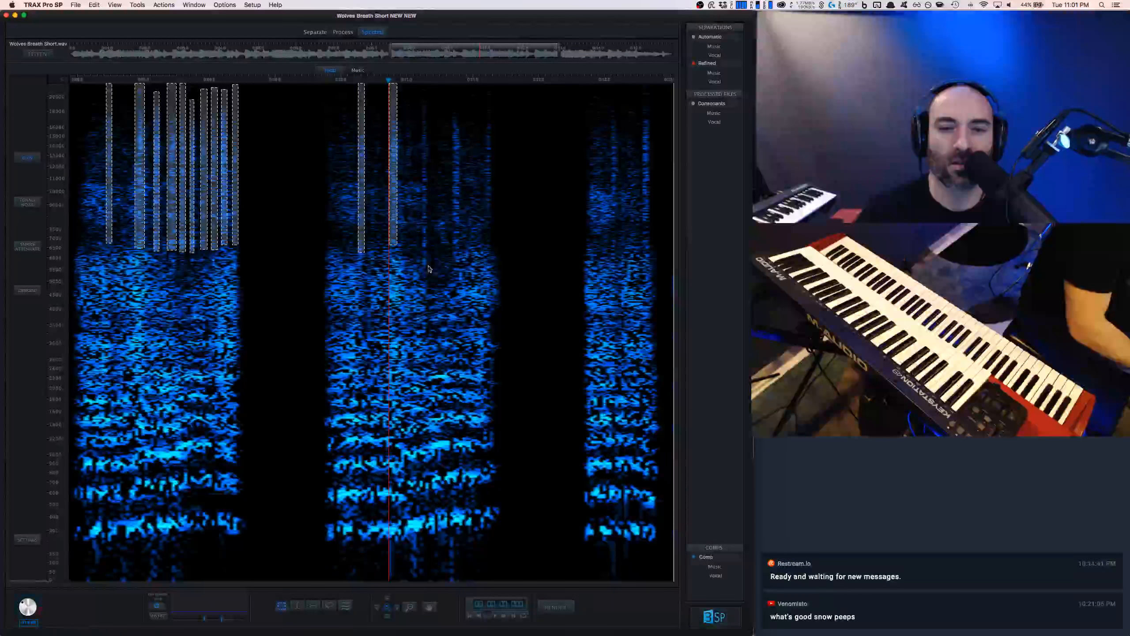
pyautogui.moveTo(429, 266); pyautogui.dragTo(421, 78)
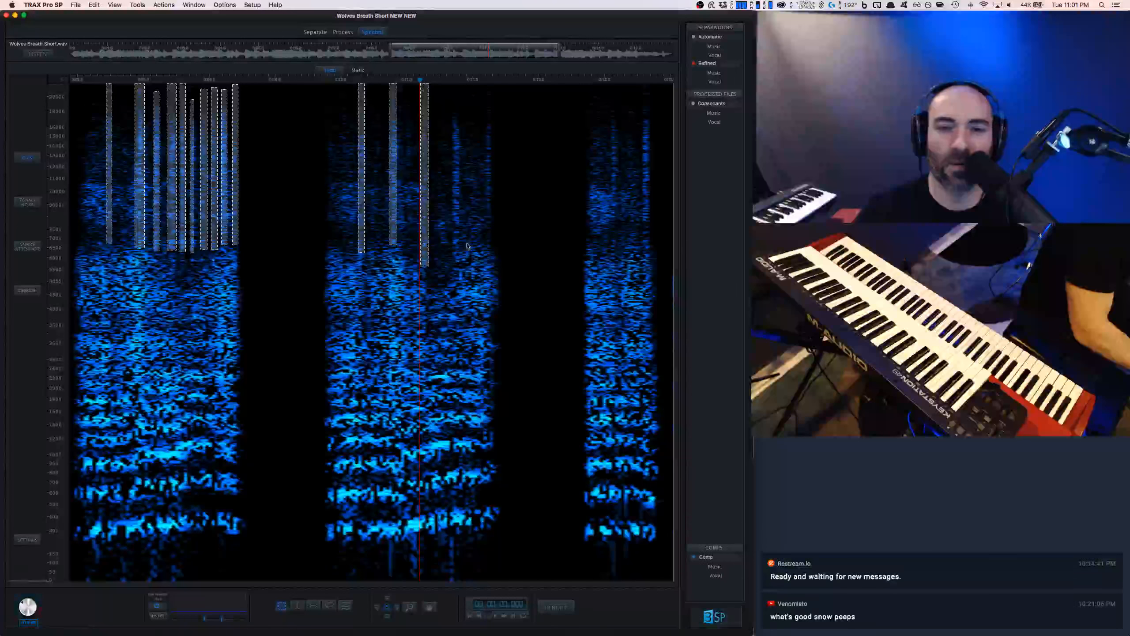
pyautogui.moveTo(452, 228); pyautogui.dragTo(452, 106)
pyautogui.moveTo(490, 240); pyautogui.dragTo(488, 81)
pyautogui.moveTo(617, 261); pyautogui.dragTo(614, 92)
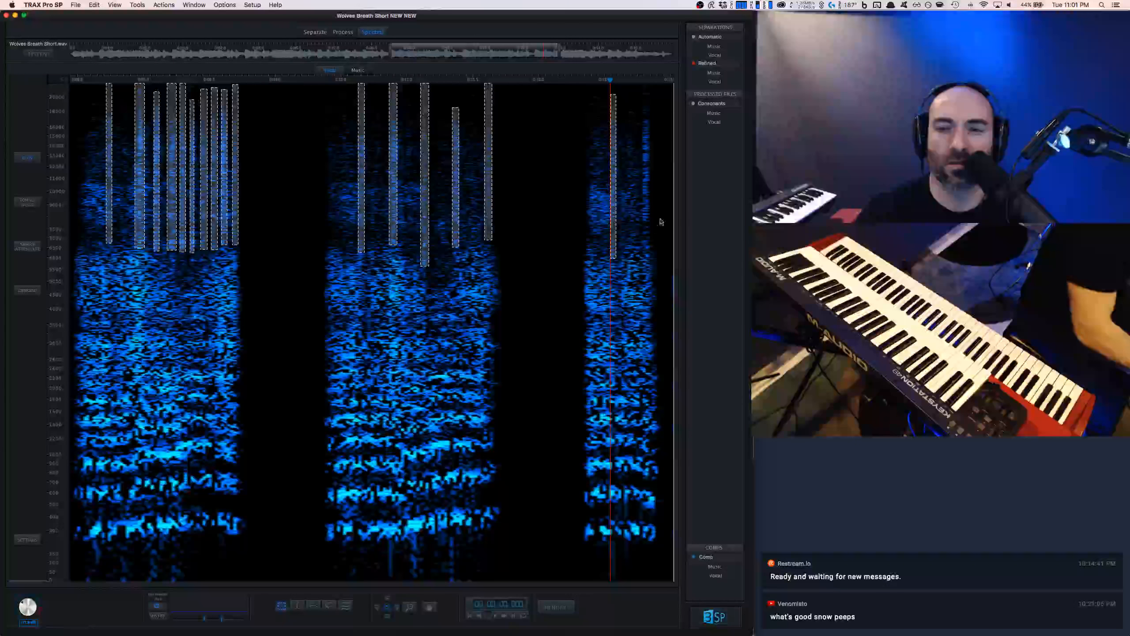
pyautogui.moveTo(646, 176); pyautogui.dragTo(646, 87)
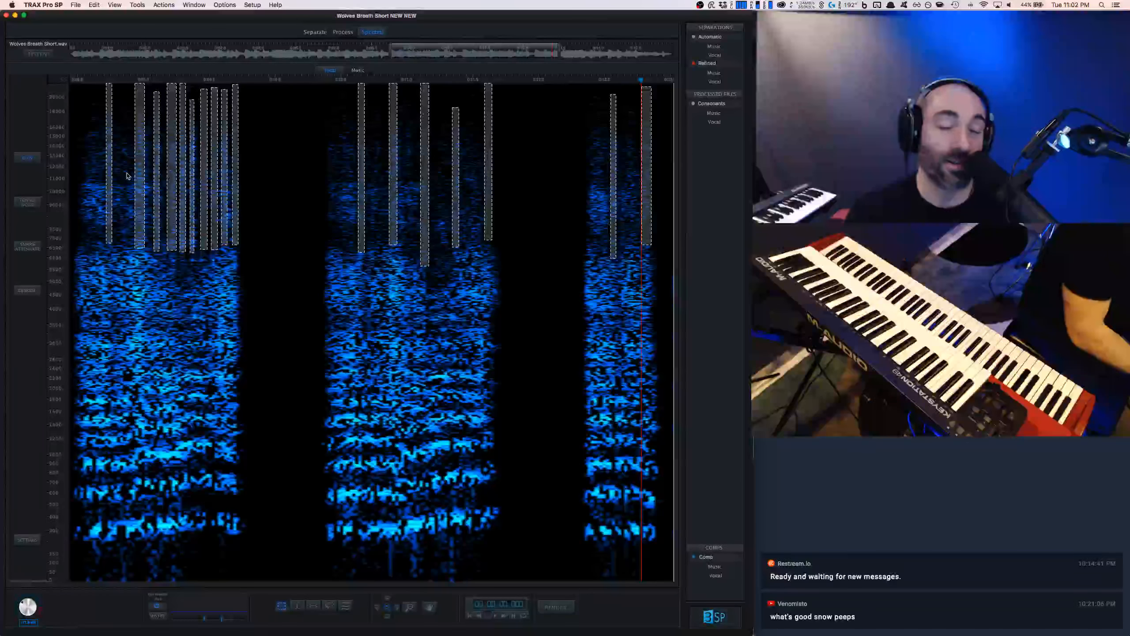
# Step: Play the three phrases from the start of the first one to check for remaining transients
pyautogui.click(74, 210)
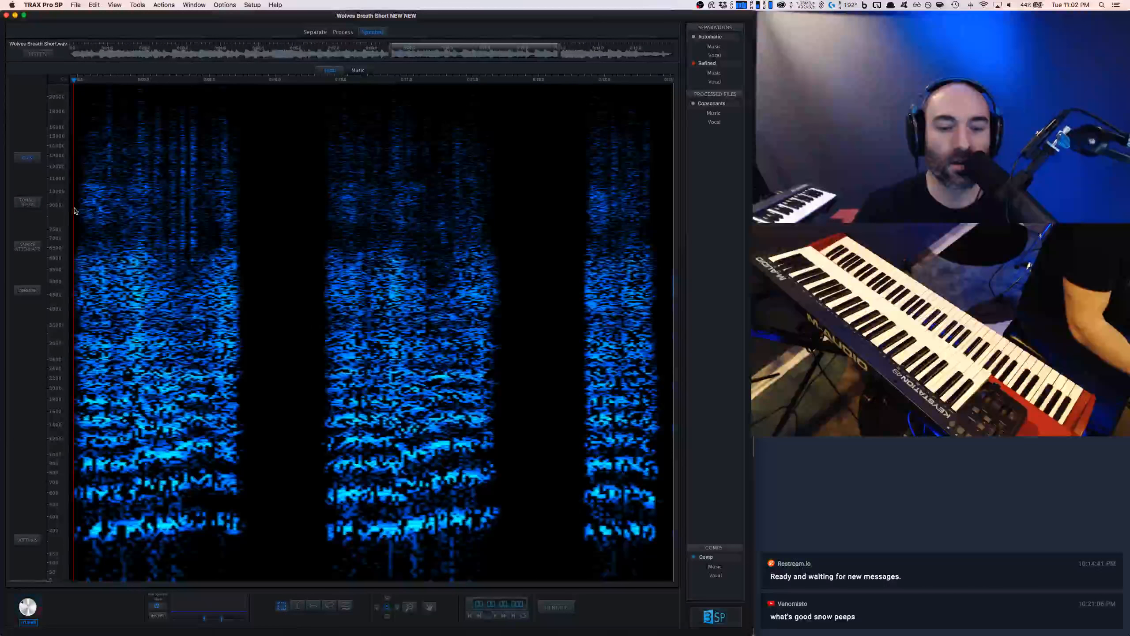
pyautogui.press('space')
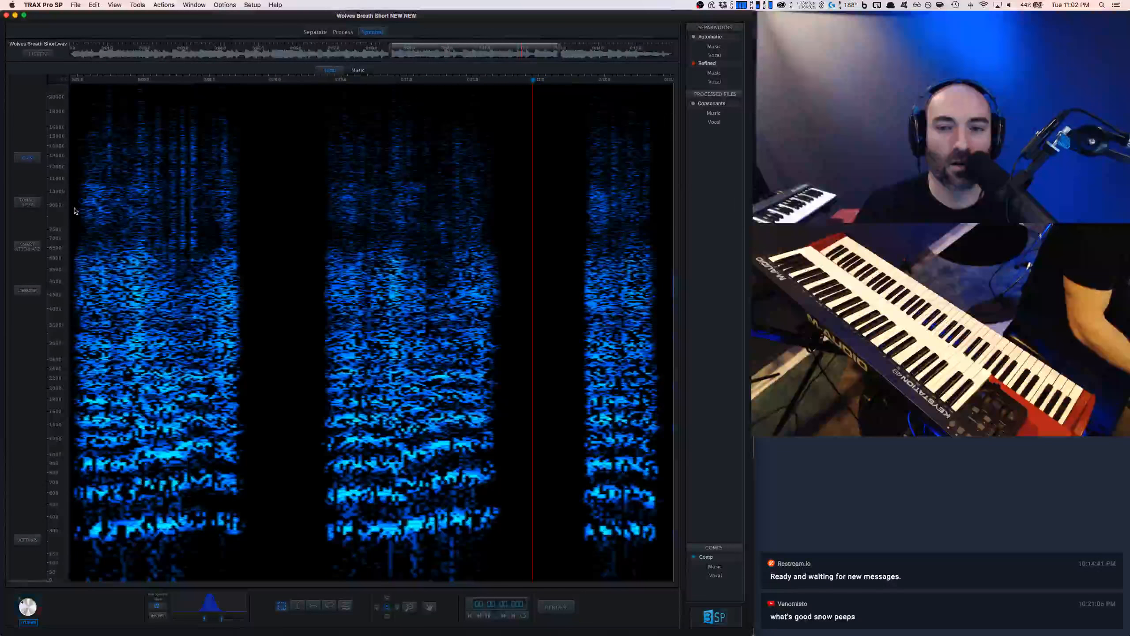
pyautogui.press('space')
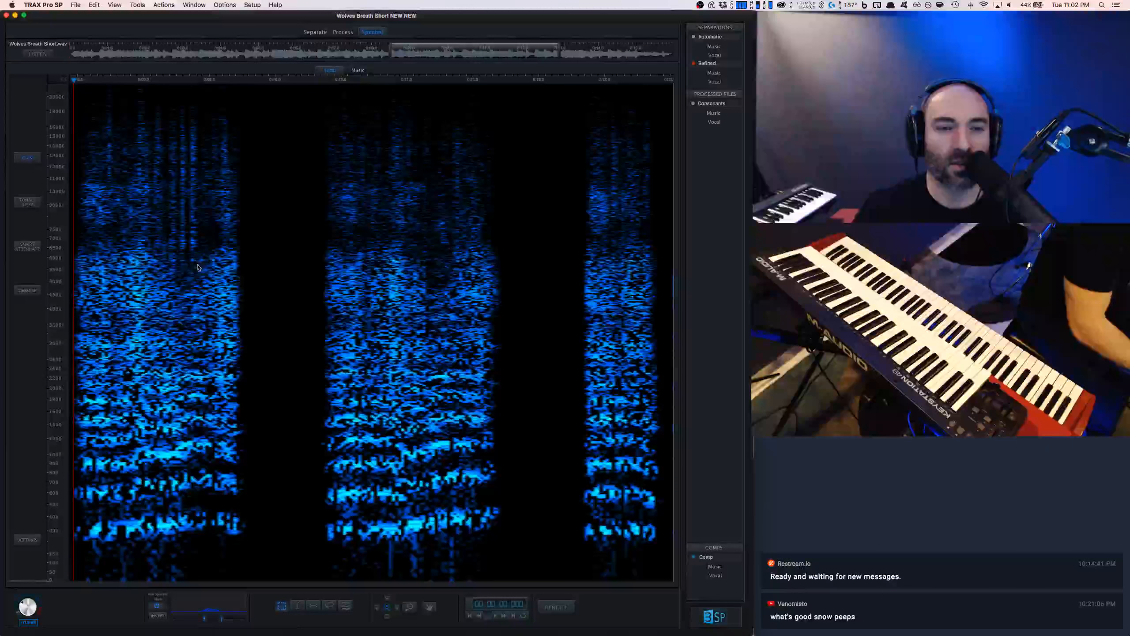
# Step: Select four leftover high-frequency stripes in the first phrase and one each in the second and third, reduce them and replay from the start
pyautogui.moveTo(196, 265); pyautogui.dragTo(190, 83)
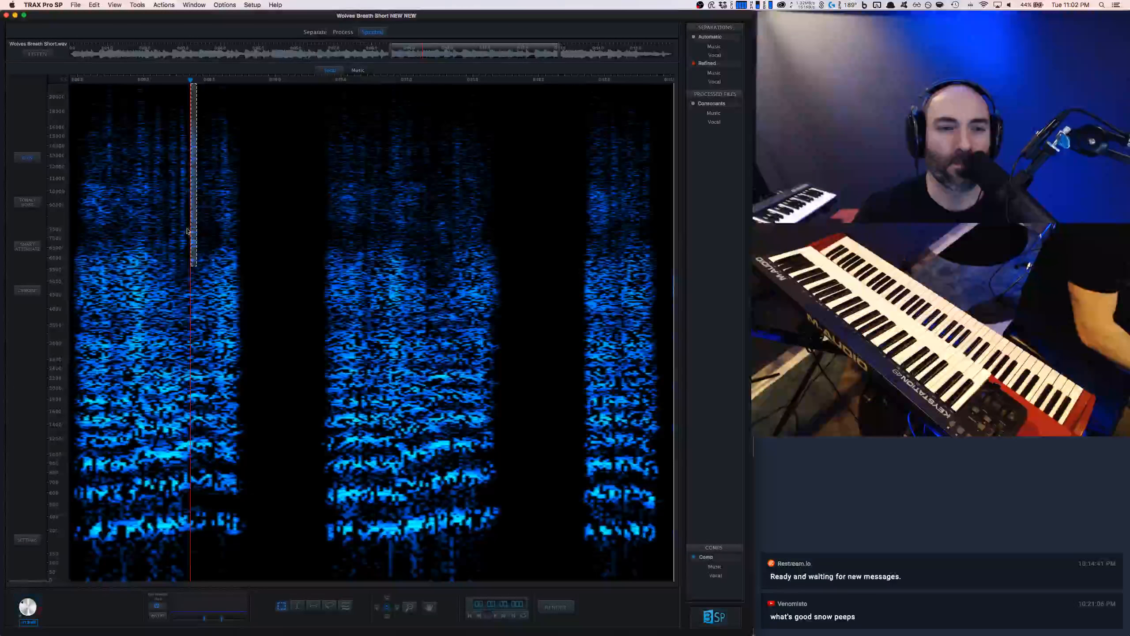
pyautogui.moveTo(188, 266); pyautogui.dragTo(179, 85)
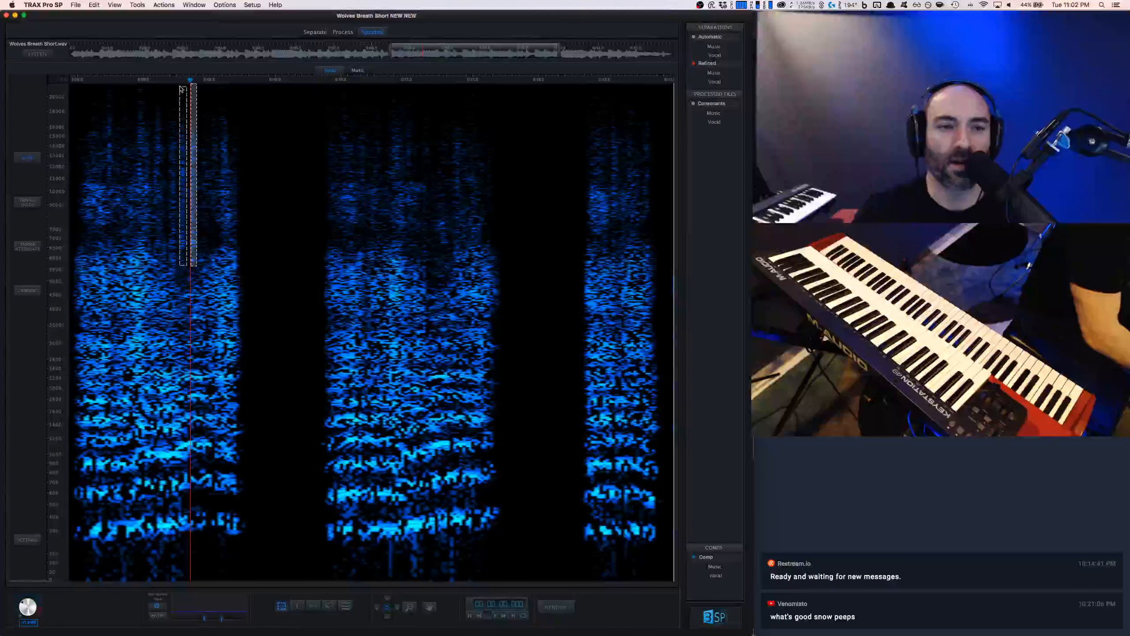
pyautogui.moveTo(112, 102); pyautogui.dragTo(106, 84)
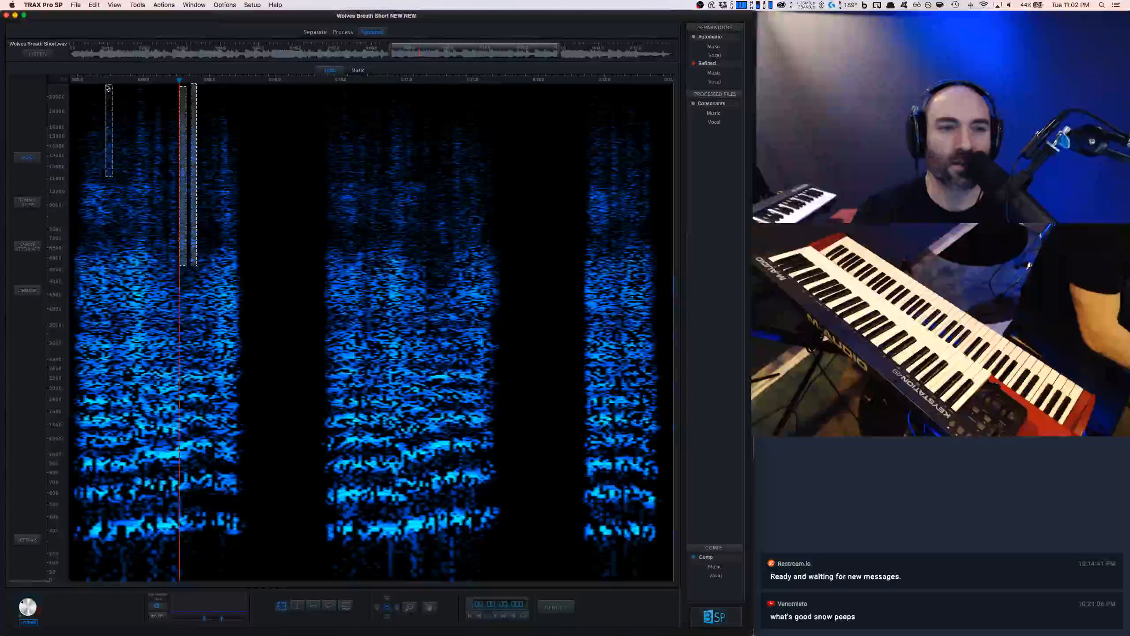
pyautogui.moveTo(168, 208); pyautogui.dragTo(171, 87)
pyautogui.moveTo(463, 201); pyautogui.dragTo(454, 113)
pyautogui.moveTo(615, 239); pyautogui.dragTo(613, 95)
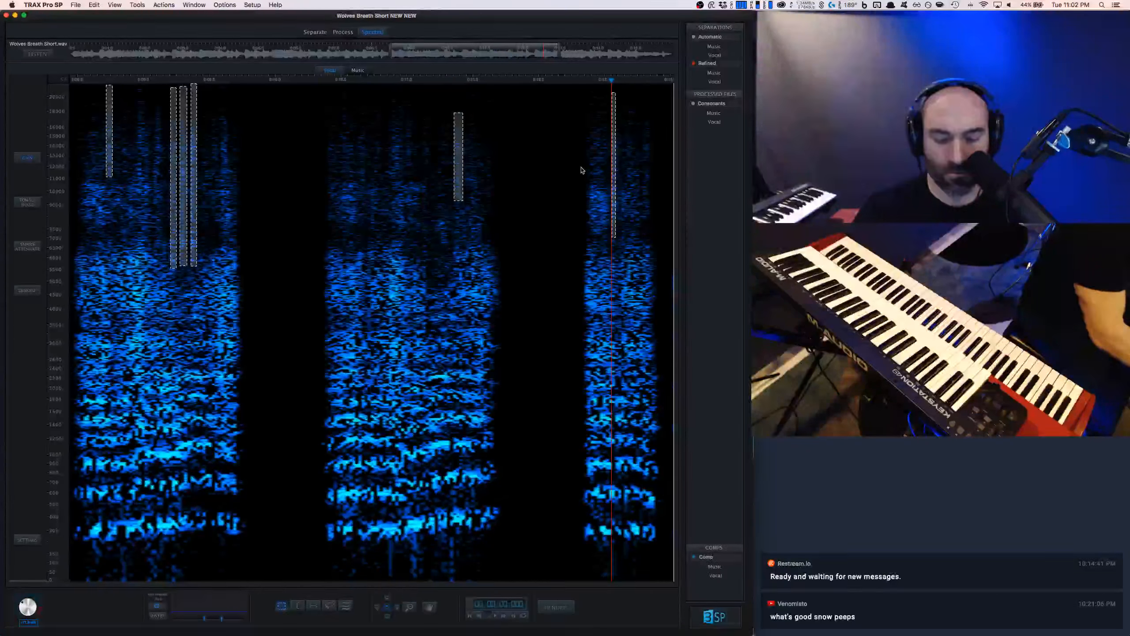
pyautogui.press('super+r')
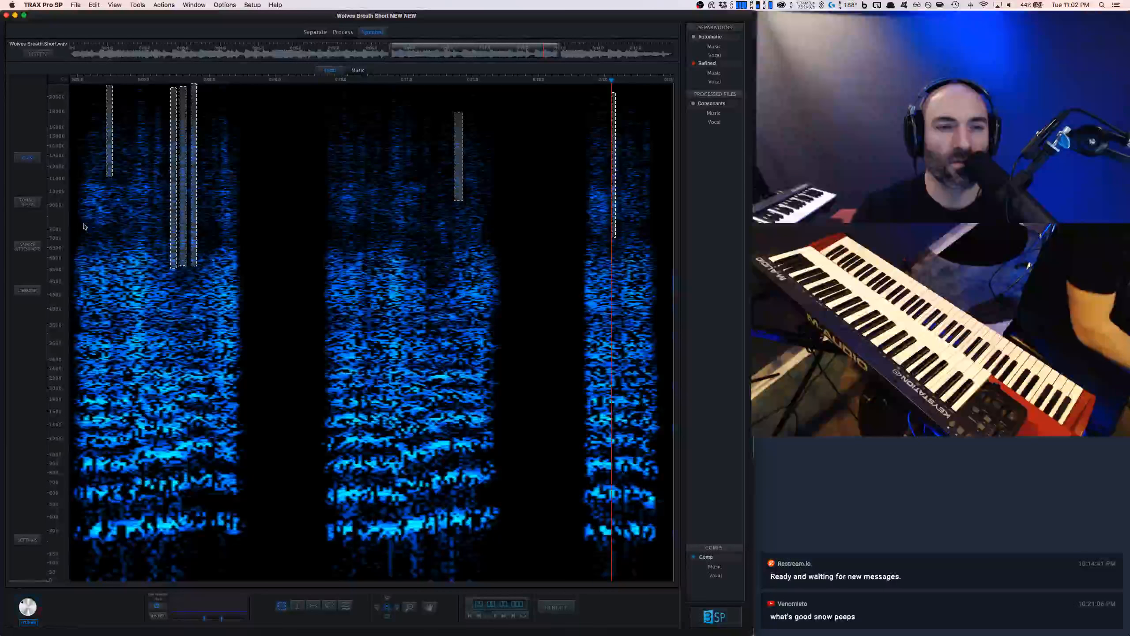
pyautogui.click(75, 244)
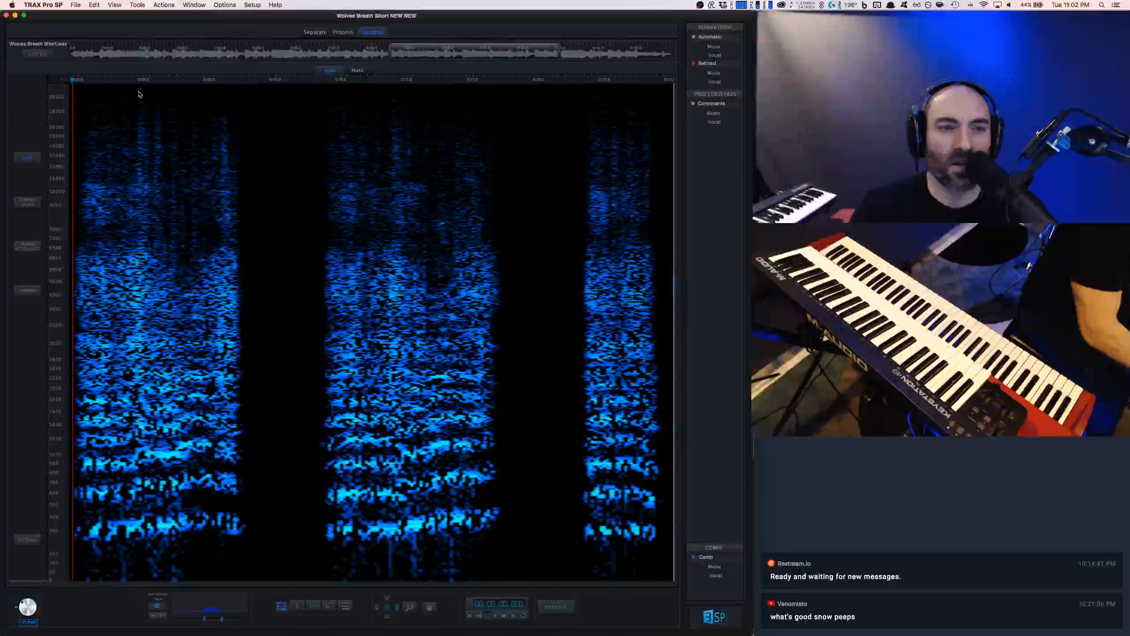
# Step: Reduce two more upper-frequency stripes in the first phrase and one in the second, and replay from the first phrase
pyautogui.moveTo(136, 88); pyautogui.dragTo(146, 189)
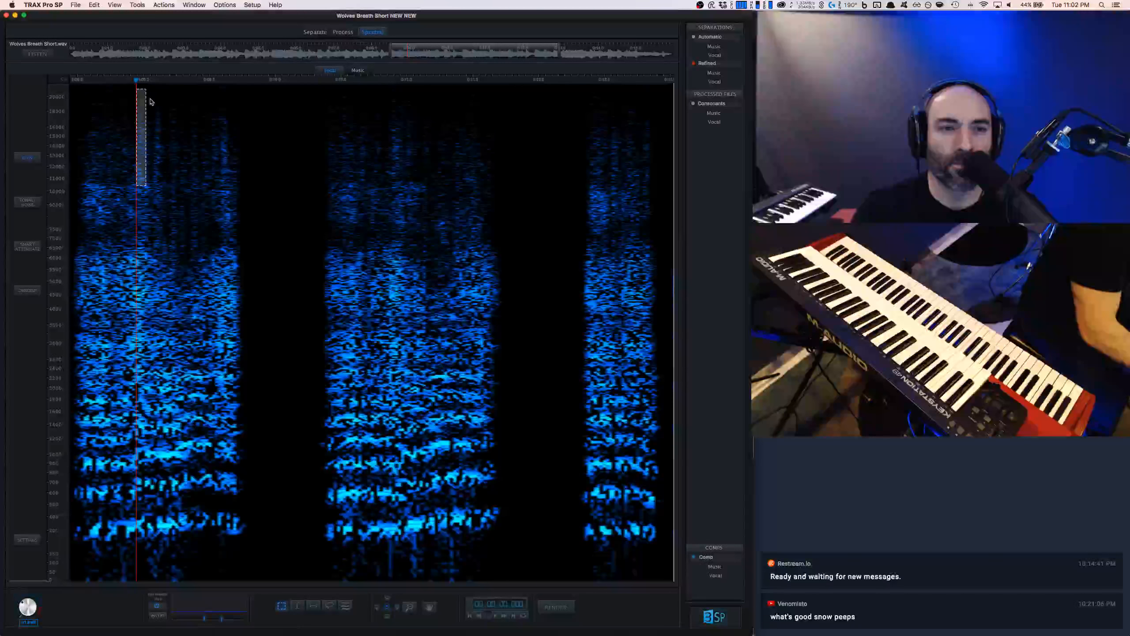
pyautogui.moveTo(152, 98); pyautogui.dragTo(164, 210)
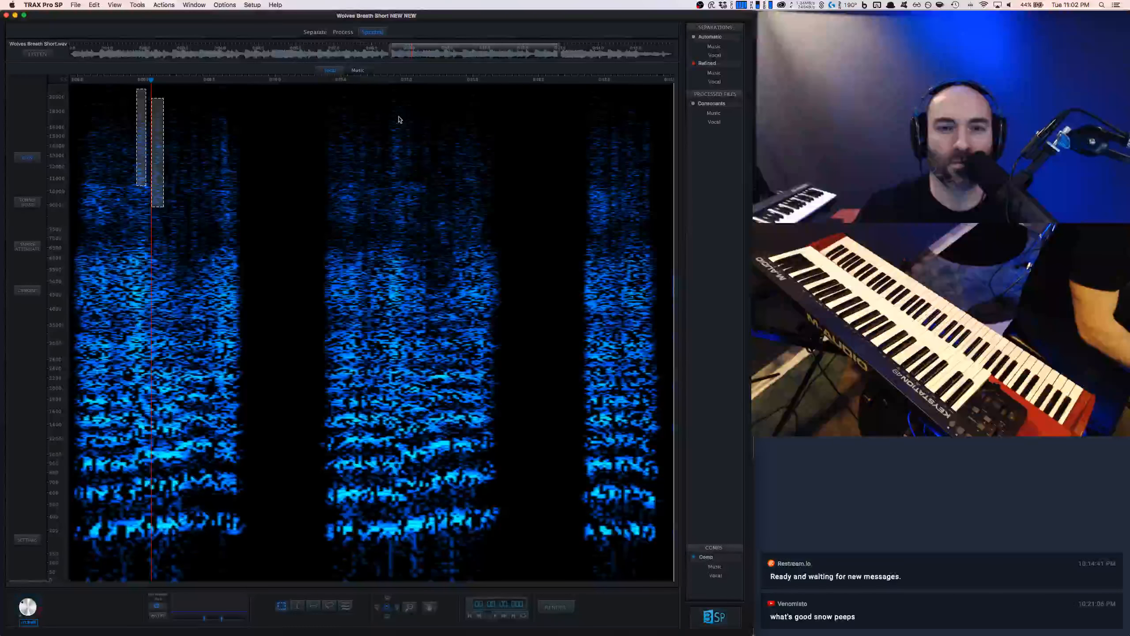
pyautogui.moveTo(400, 160); pyautogui.dragTo(402, 180)
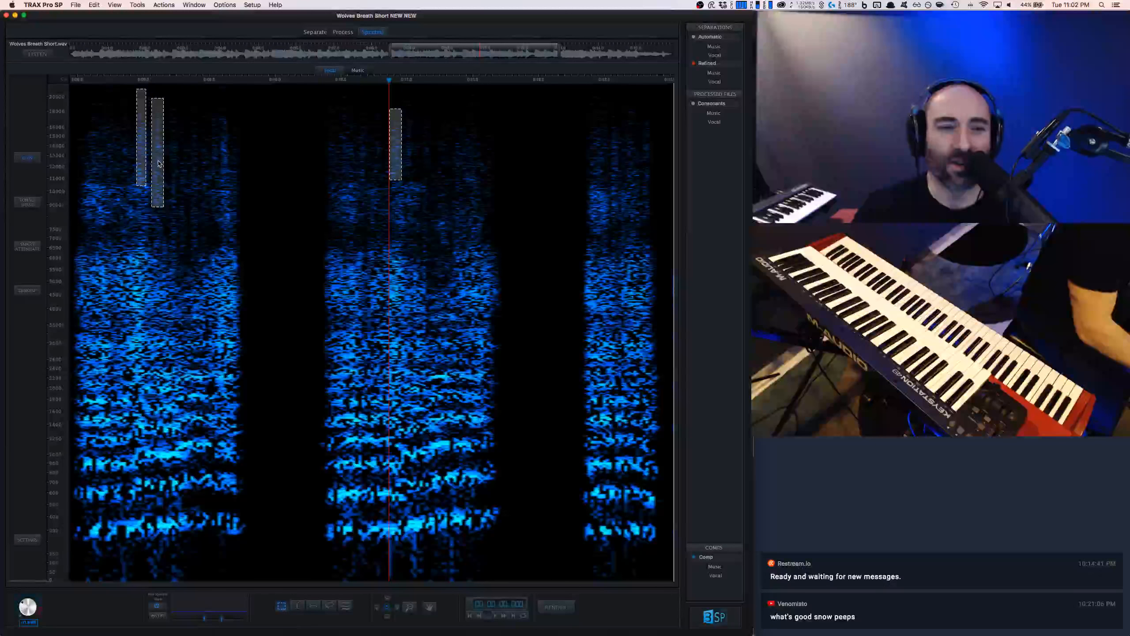
pyautogui.press('Return')
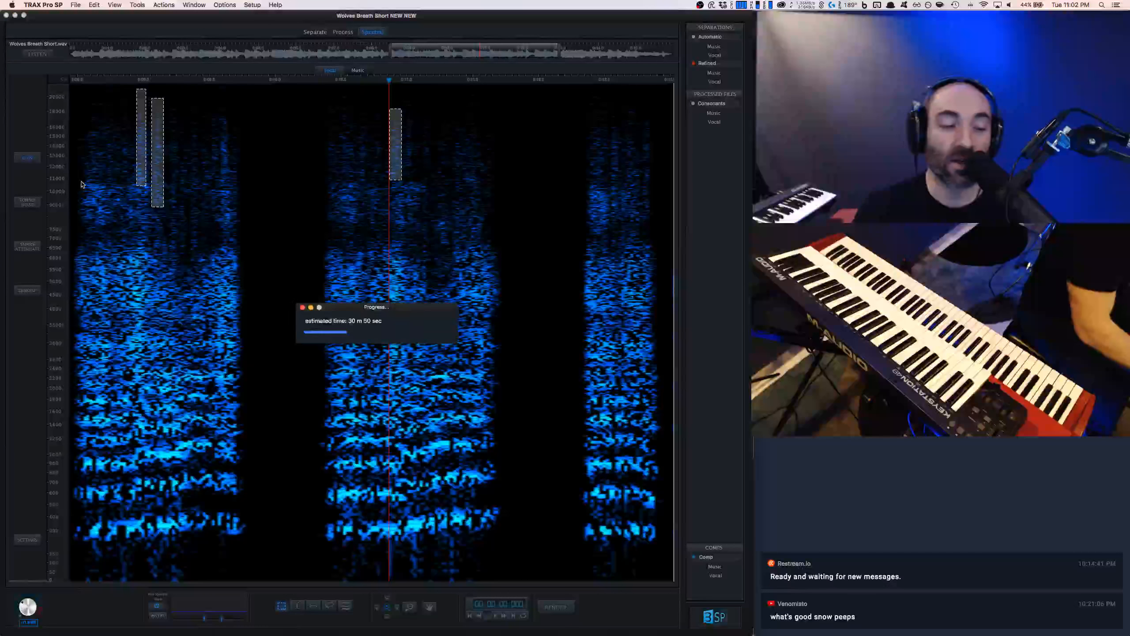
pyautogui.click(75, 190)
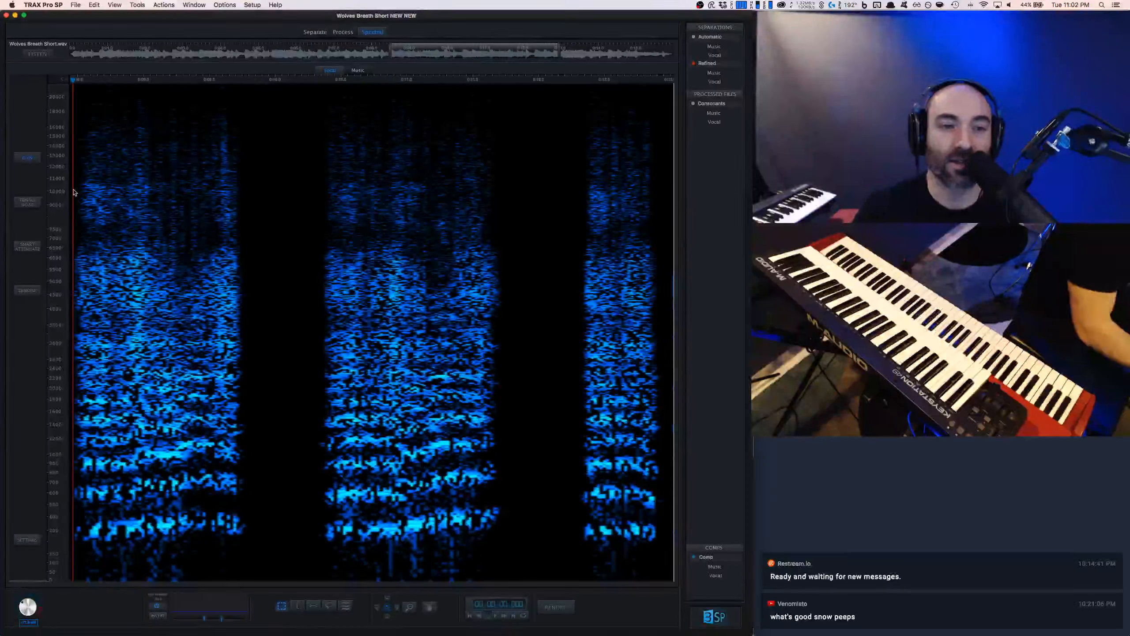
pyautogui.press('space')
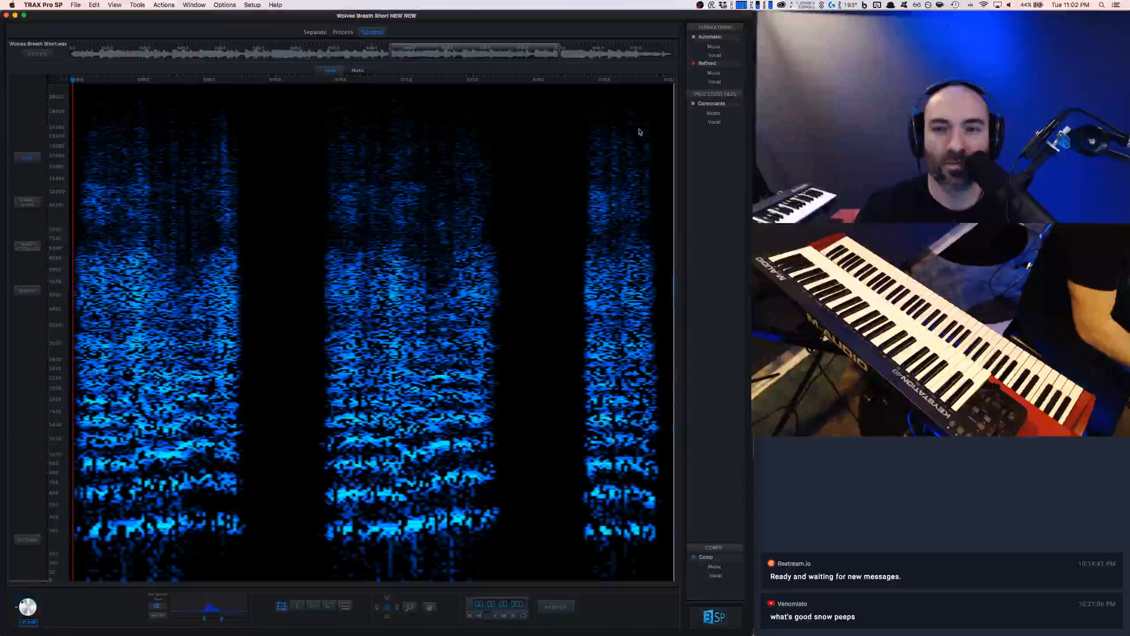
# Step: Reduce the thin high-frequency stripe in the middle of the third phrase and replay that phrase
pyautogui.moveTo(612, 98); pyautogui.dragTo(617, 236)
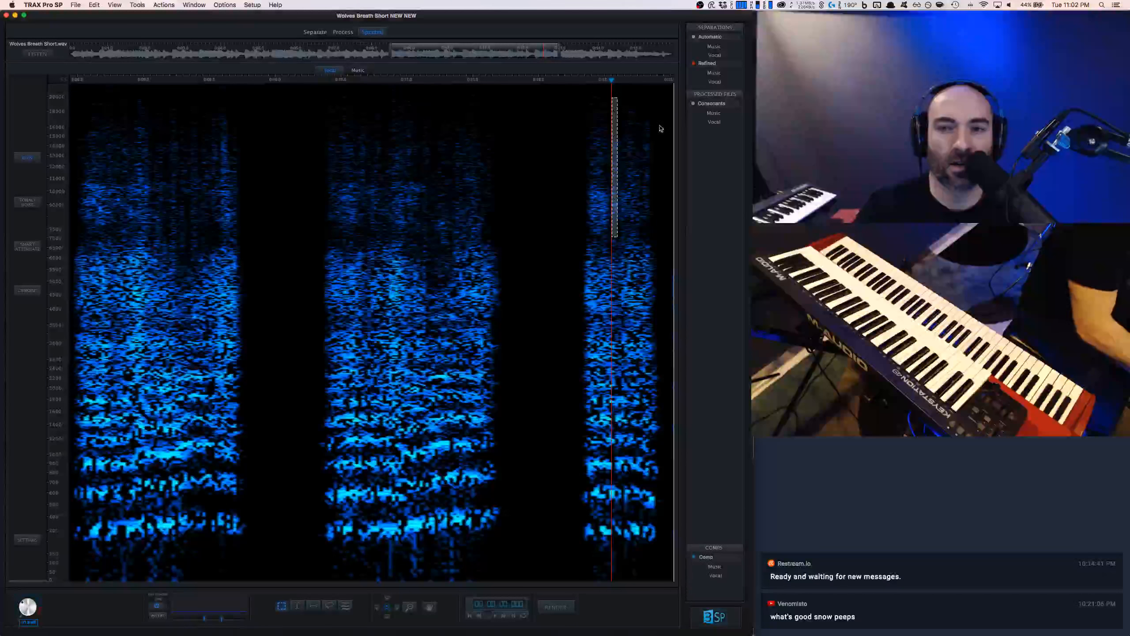
pyautogui.hscroll(-1, 652, 230)
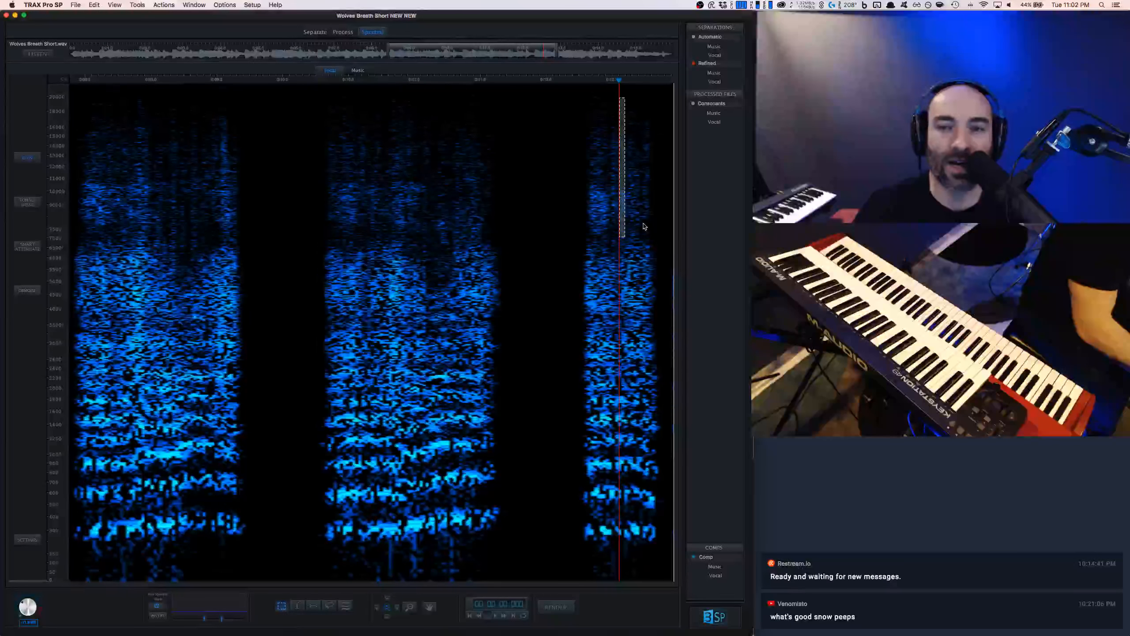
pyautogui.press('super+z')
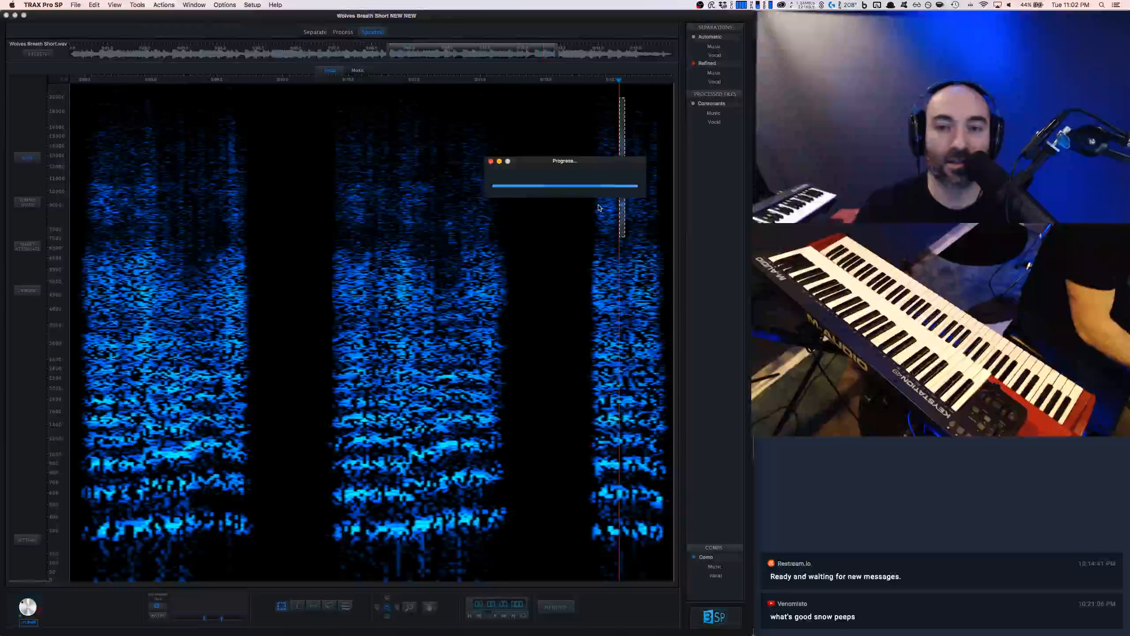
pyautogui.click(589, 211)
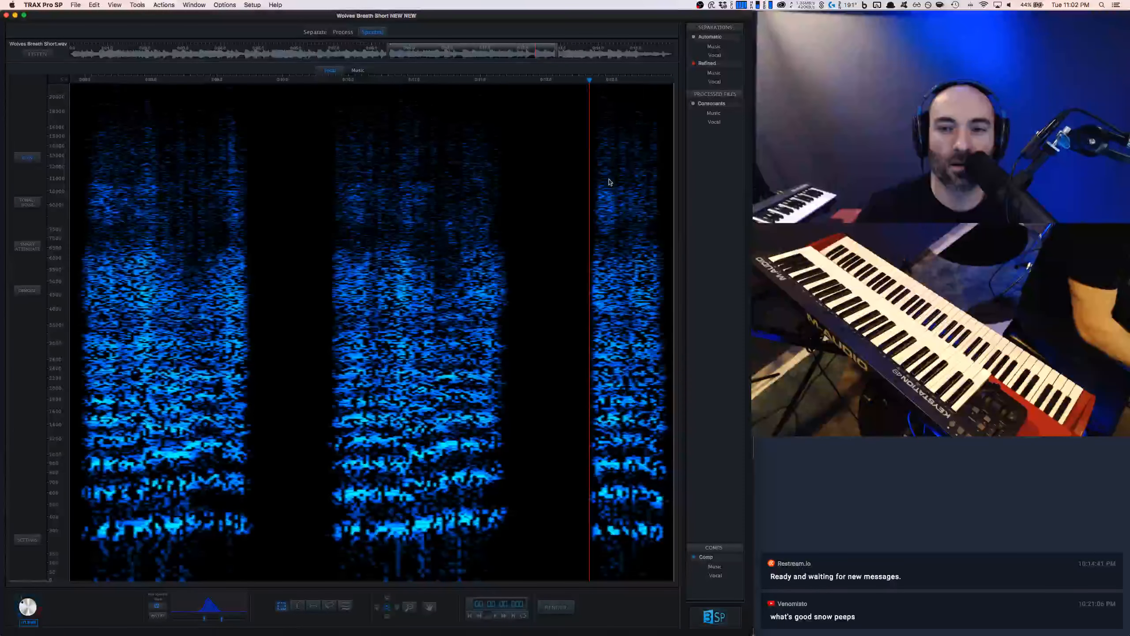
# Step: Select seven high-frequency stripes across the opening part of the final long phrase in the vocal
pyautogui.moveTo(453, 52); pyautogui.dragTo(667, 52)
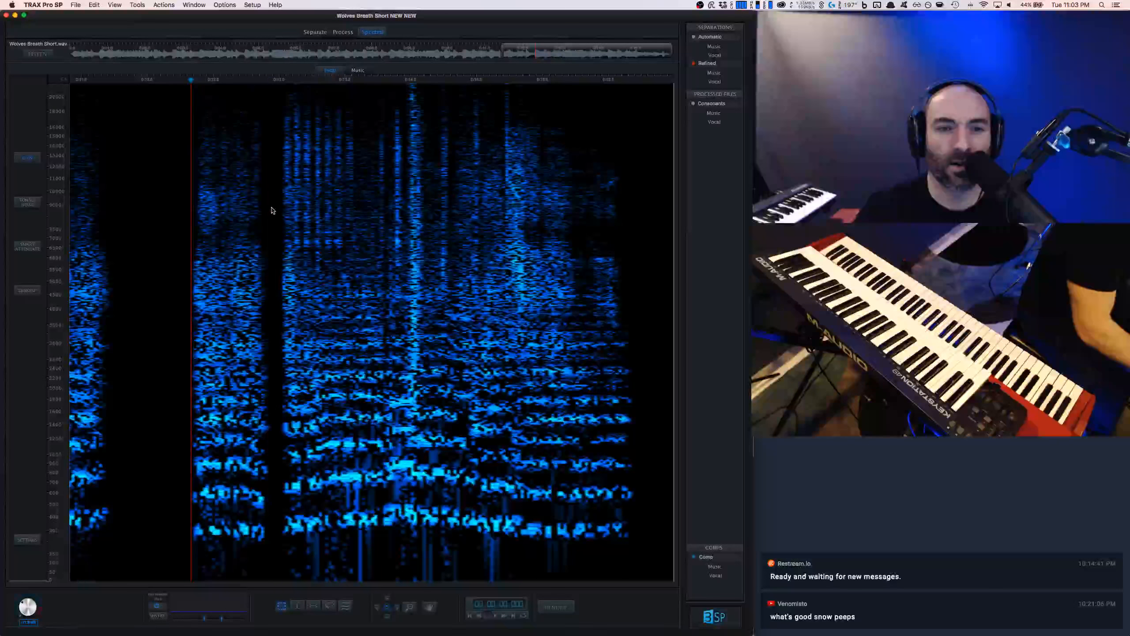
pyautogui.click(272, 191)
pyautogui.moveTo(280, 89); pyautogui.dragTo(291, 241)
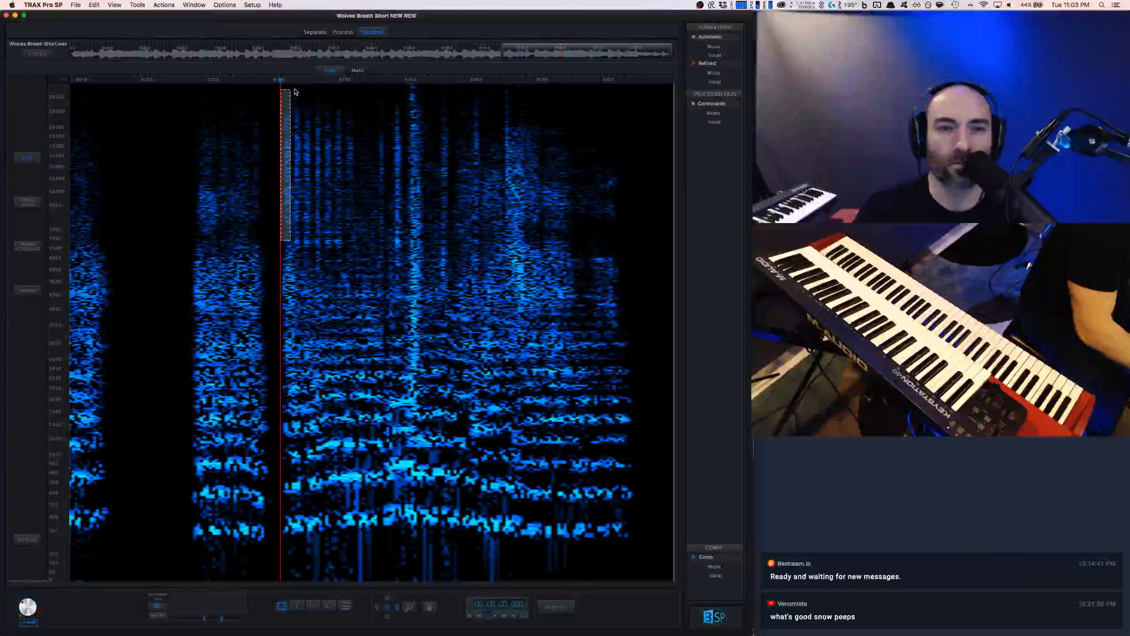
pyautogui.moveTo(309, 151); pyautogui.dragTo(301, 253)
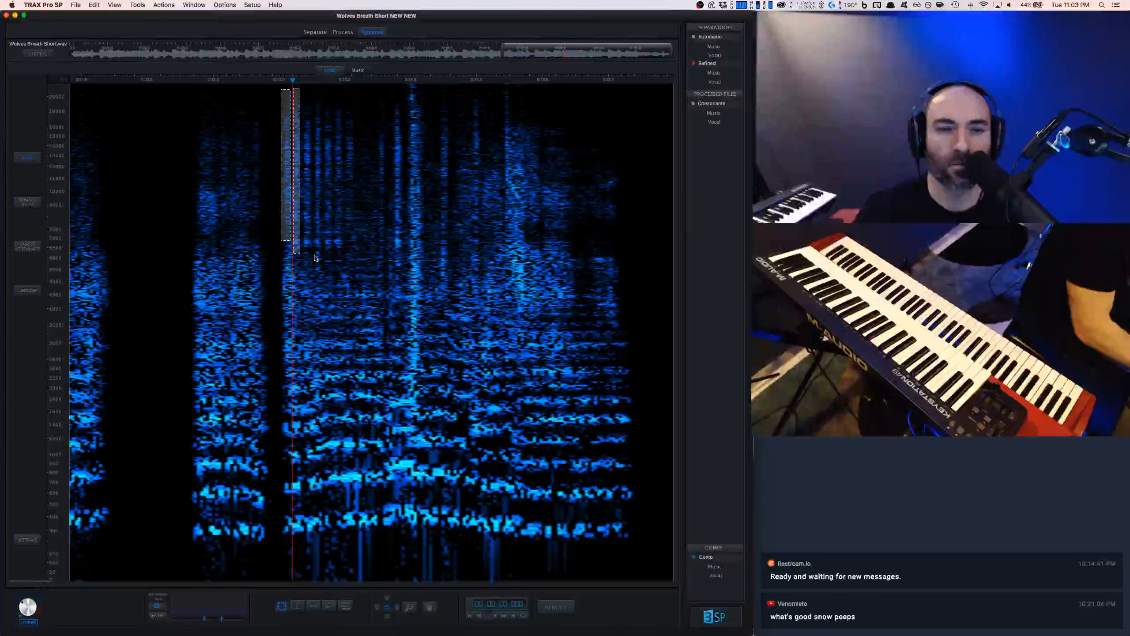
pyautogui.moveTo(300, 190); pyautogui.dragTo(304, 79)
pyautogui.moveTo(319, 160); pyautogui.dragTo(318, 91)
pyautogui.moveTo(333, 251); pyautogui.dragTo(349, 124)
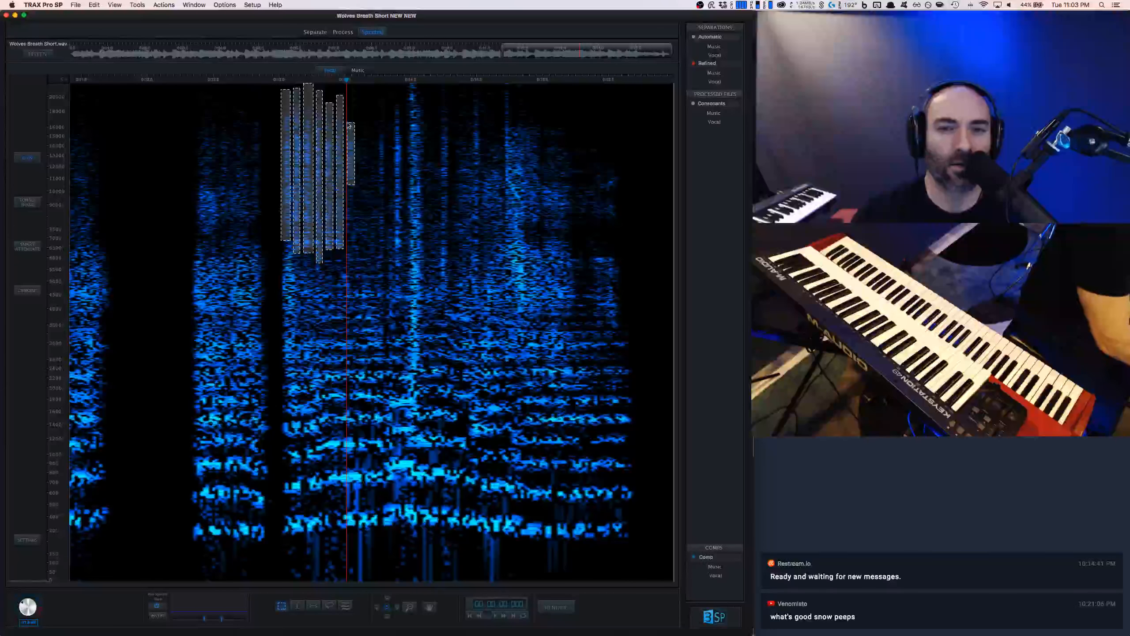
# Step: Add six more high-frequency stripes from the middle of the final long phrase to the selection, reduce them all and replay from the preceding gap
pyautogui.moveTo(385, 248); pyautogui.dragTo(382, 109)
pyautogui.moveTo(392, 232); pyautogui.dragTo(393, 94)
pyautogui.moveTo(439, 189); pyautogui.dragTo(440, 94)
pyautogui.moveTo(473, 269); pyautogui.dragTo(477, 84)
pyautogui.moveTo(508, 191); pyautogui.dragTo(506, 82)
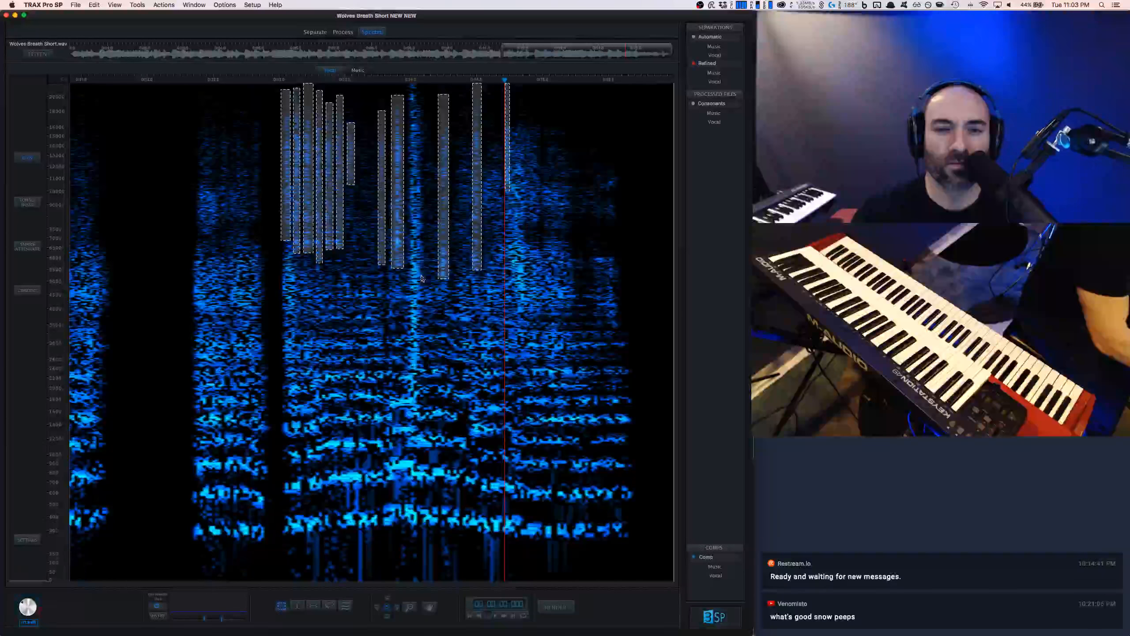
pyautogui.moveTo(424, 273); pyautogui.dragTo(411, 84)
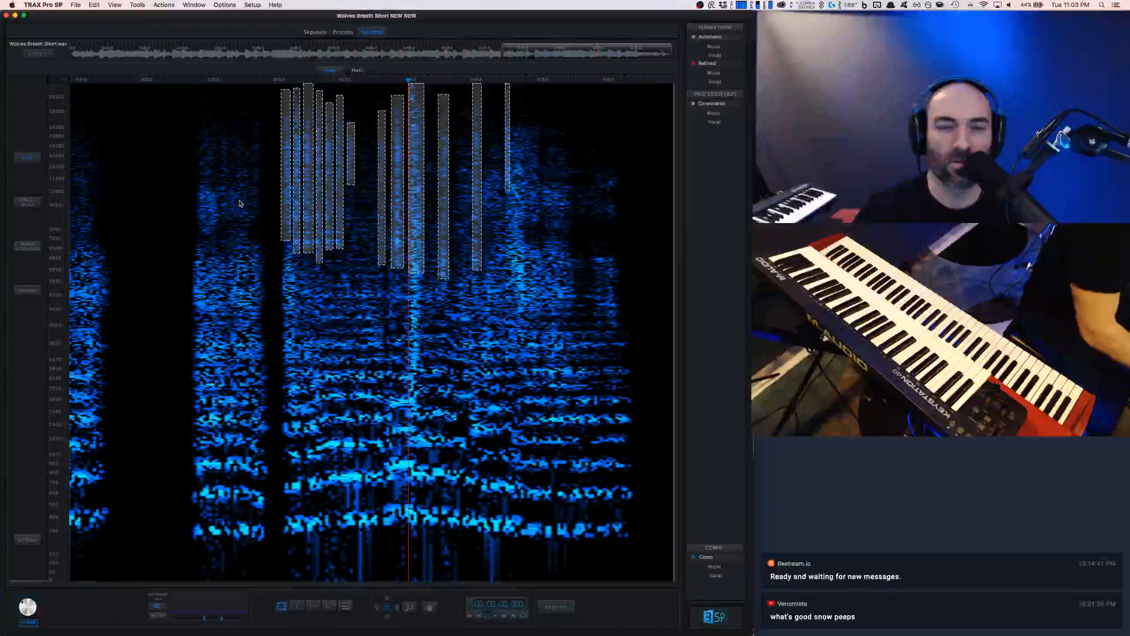
pyautogui.click(181, 211)
pyautogui.press('space')
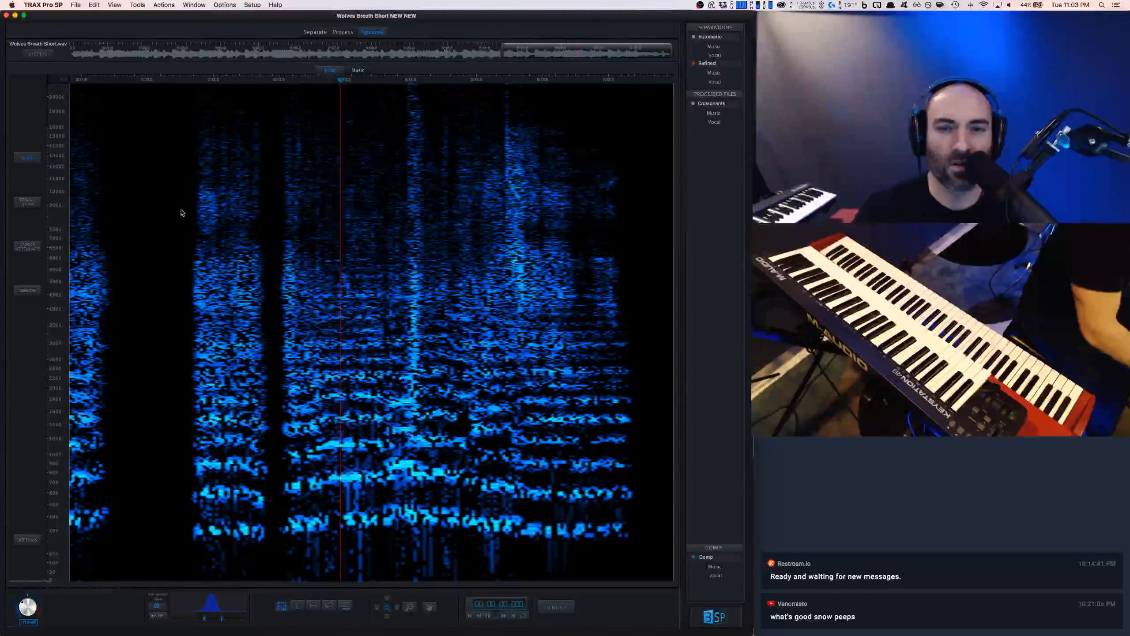
# Step: Reduce two leftover high-frequency stripes in the second half of the final phrase and replay from the gap before it
pyautogui.press('space')
pyautogui.moveTo(438, 102); pyautogui.dragTo(447, 223)
pyautogui.moveTo(502, 87); pyautogui.dragTo(510, 135)
pyautogui.press('Delete')
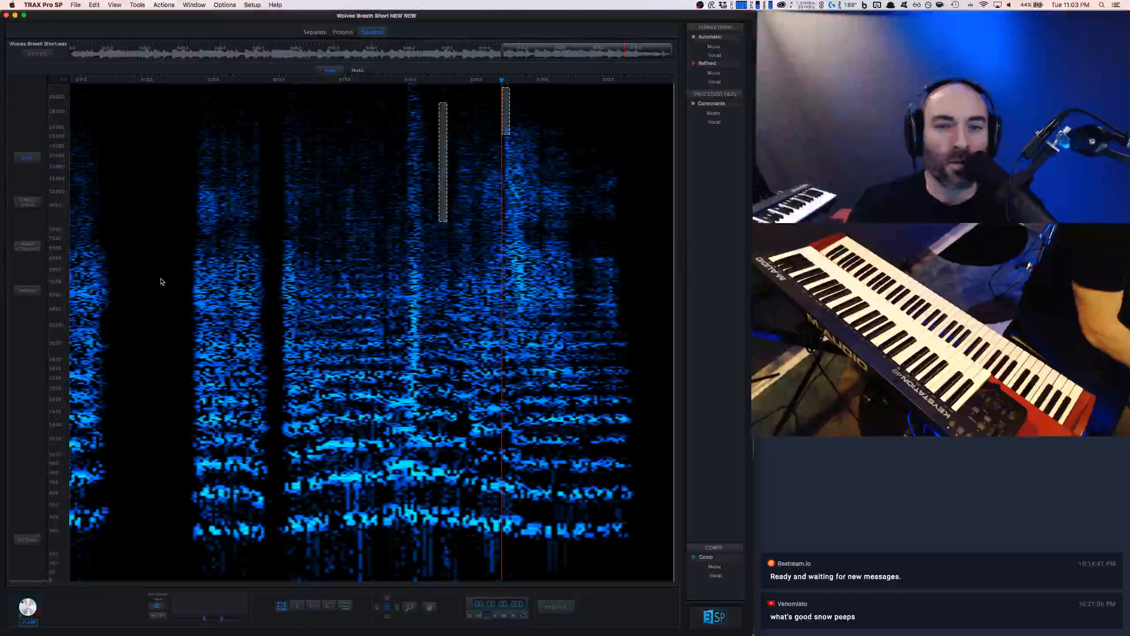
pyautogui.click(162, 282)
pyautogui.press('space')
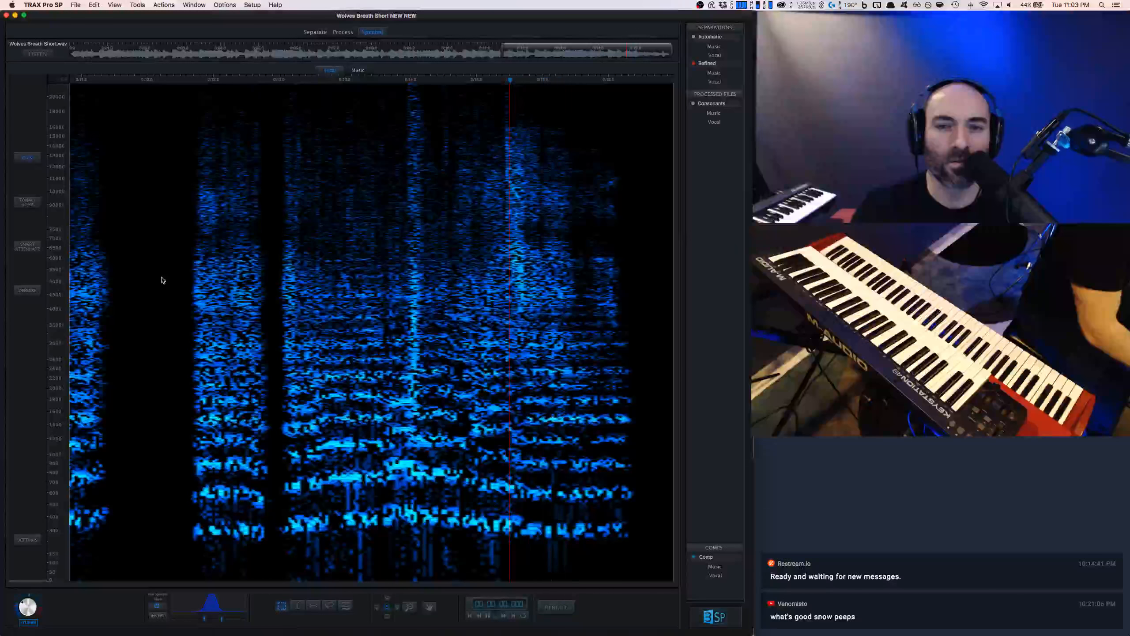
pyautogui.press('space')
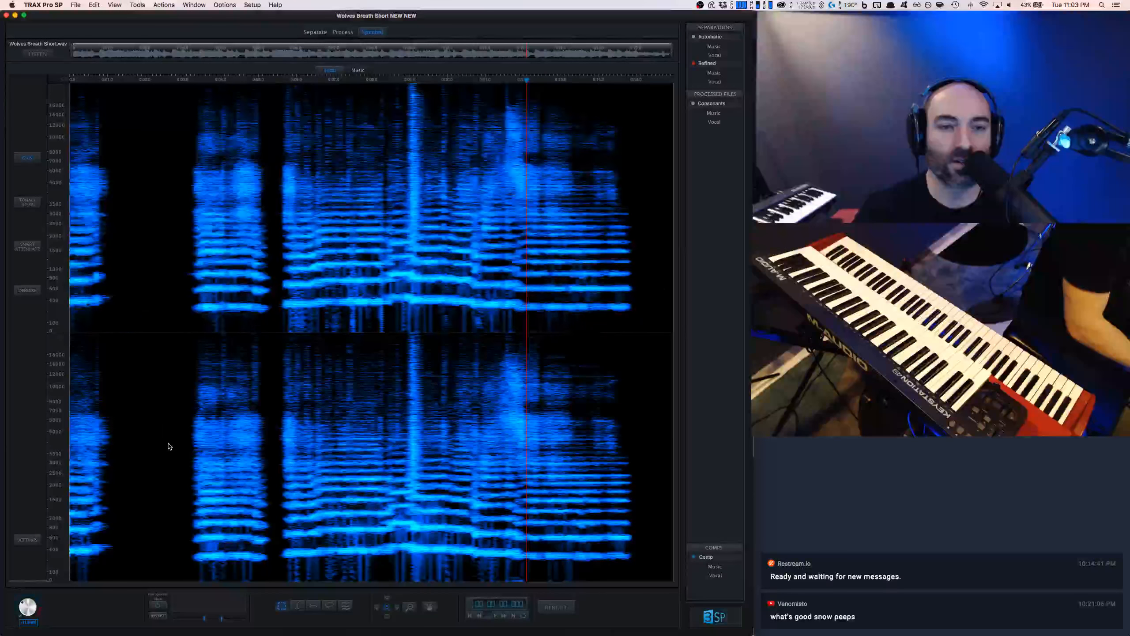
# Step: Play the vocal from before the first phrase to check for remaining transients
pyautogui.click(90, 264)
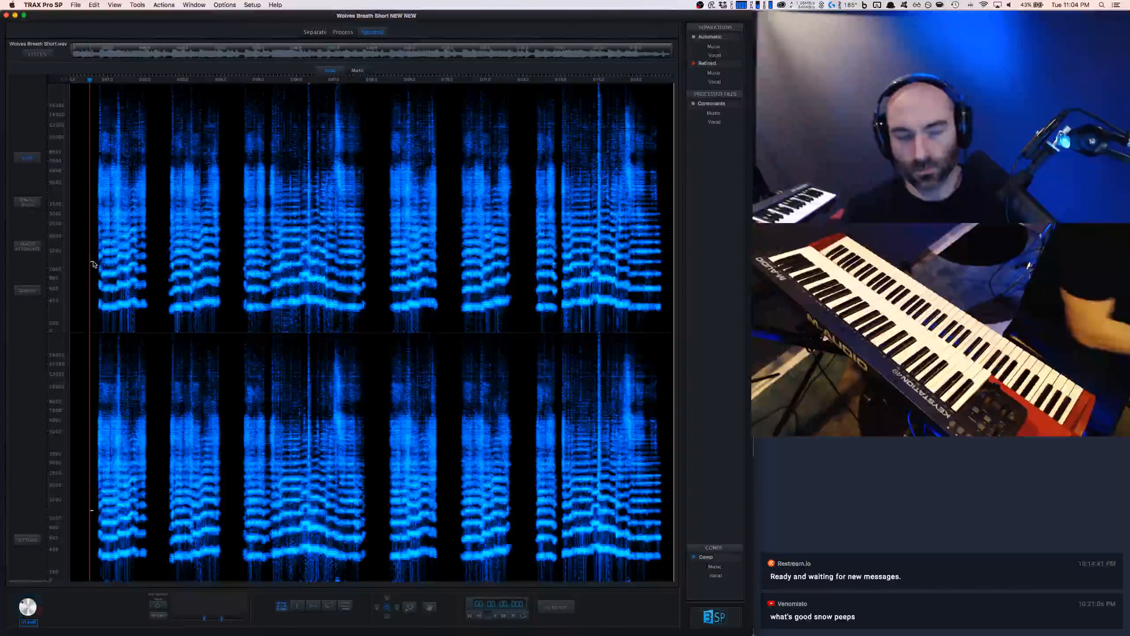
pyautogui.click(82, 258)
pyautogui.press('space')
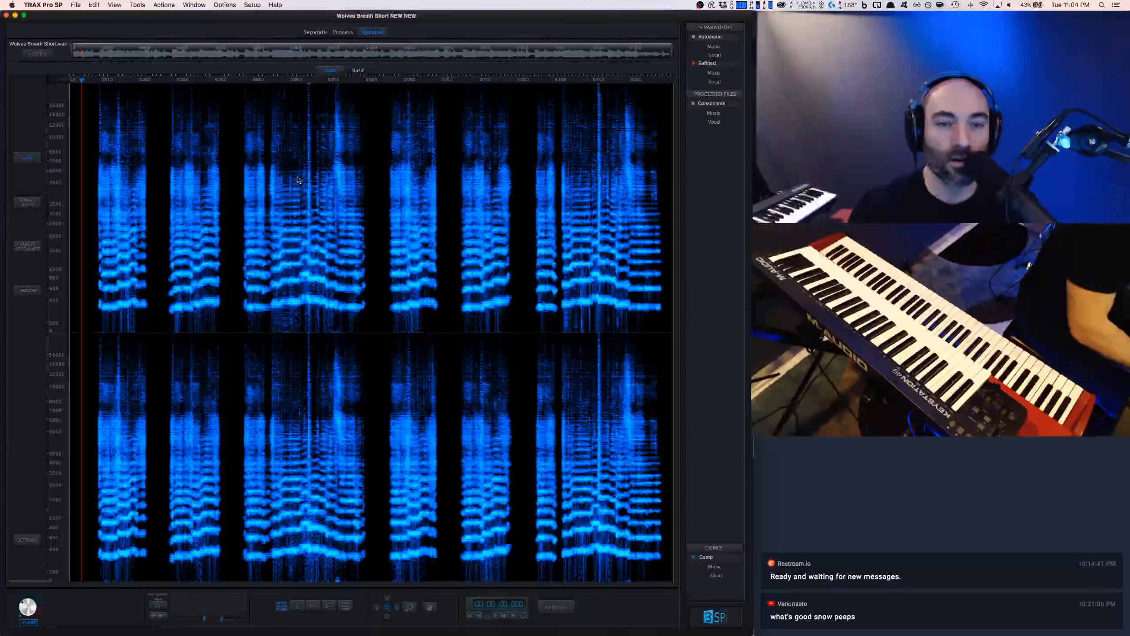
# Step: Select the full-height transient in the middle of the third phrase, process it with Tonal Noise at -53% Tonal/Noisy Balance, and replay that phrase
pyautogui.click(296, 604)
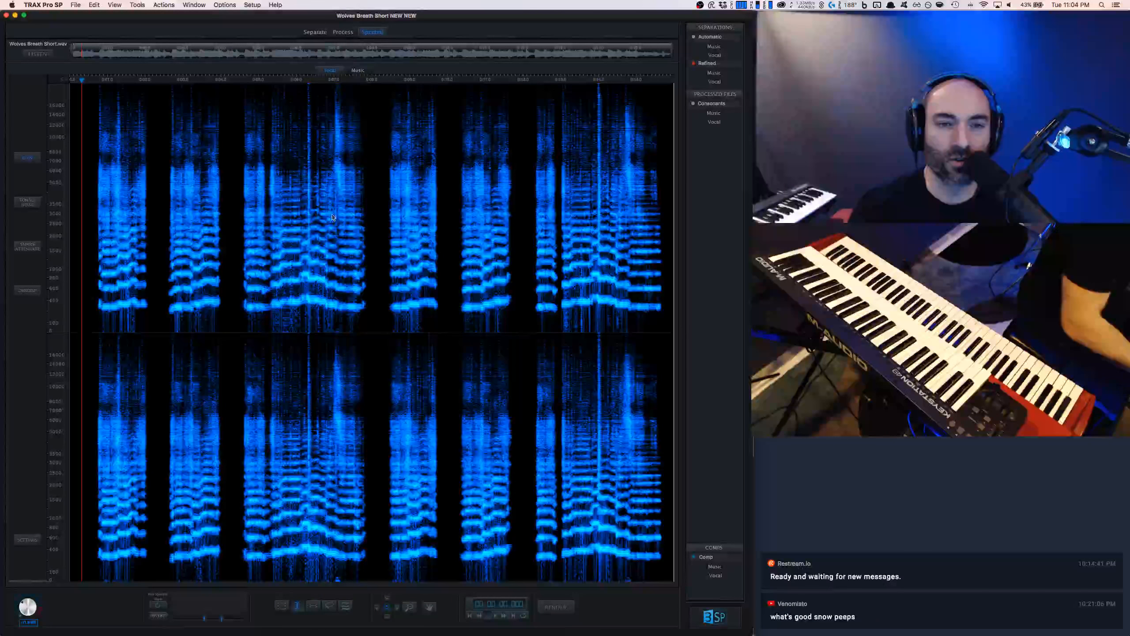
pyautogui.click(307, 219)
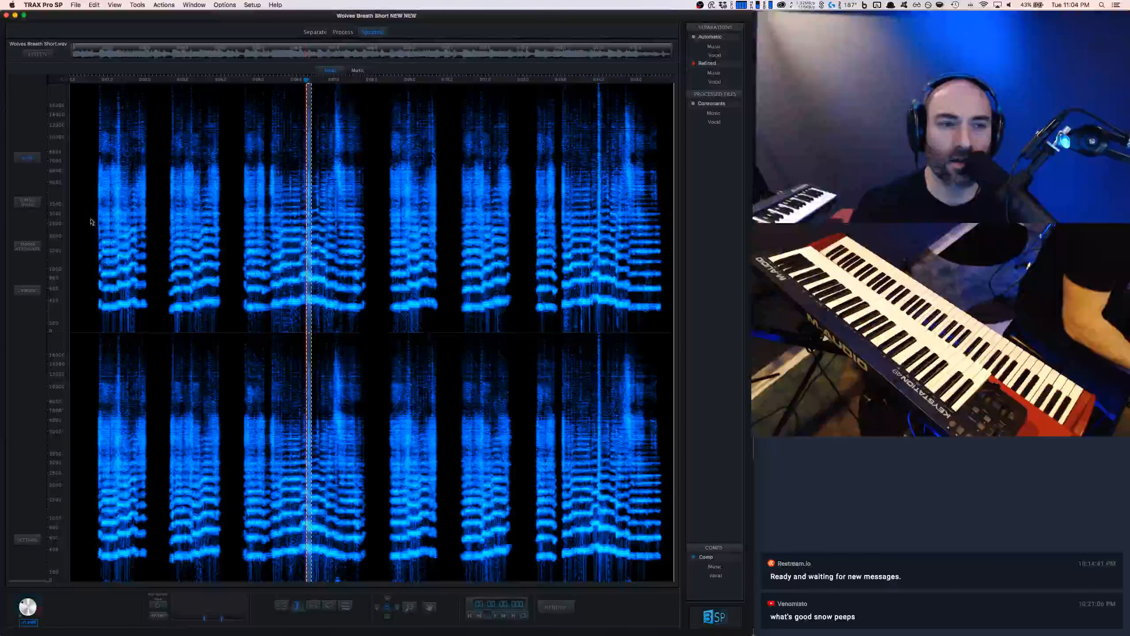
pyautogui.click(27, 202)
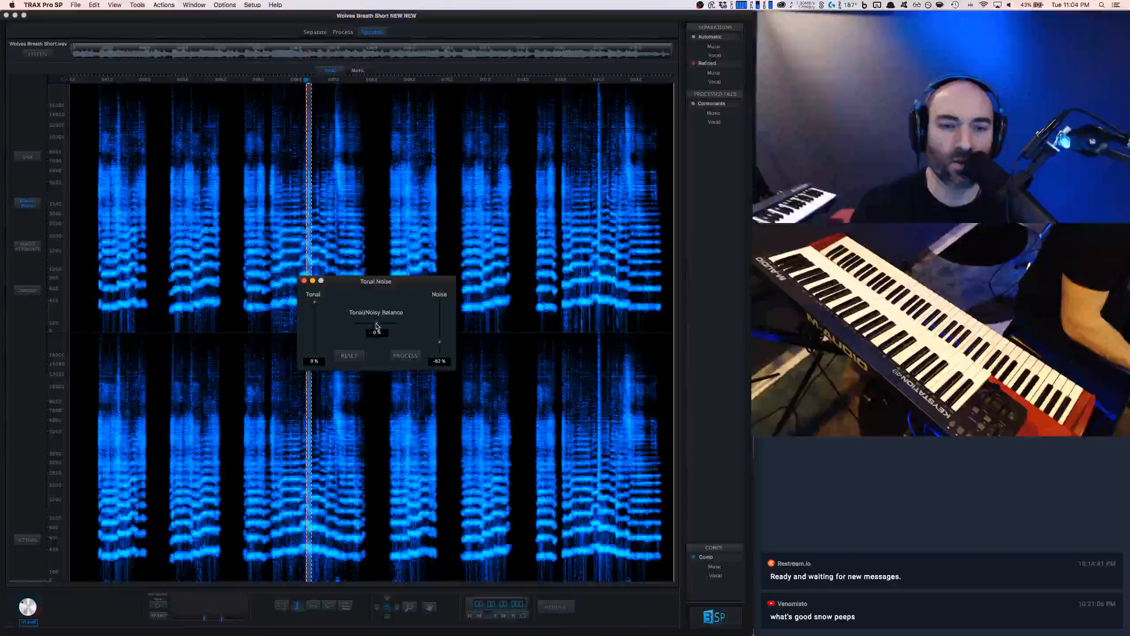
pyautogui.click(406, 356)
pyautogui.moveTo(372, 285); pyautogui.dragTo(504, 267)
pyautogui.click(535, 340)
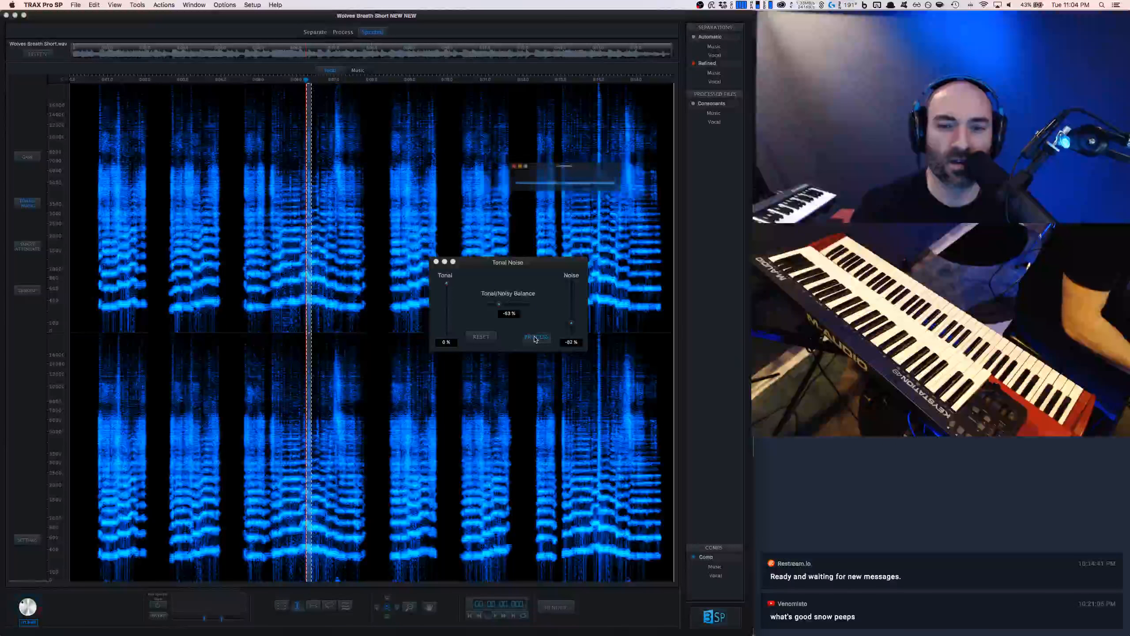
pyautogui.click(239, 221)
pyautogui.press('space')
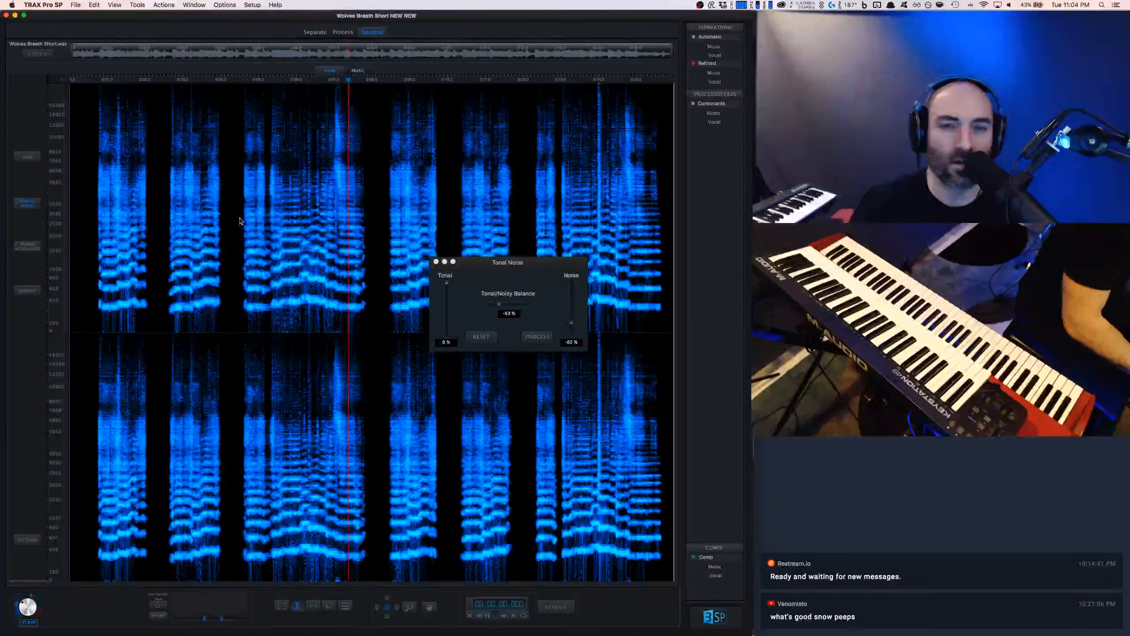
pyautogui.press('space')
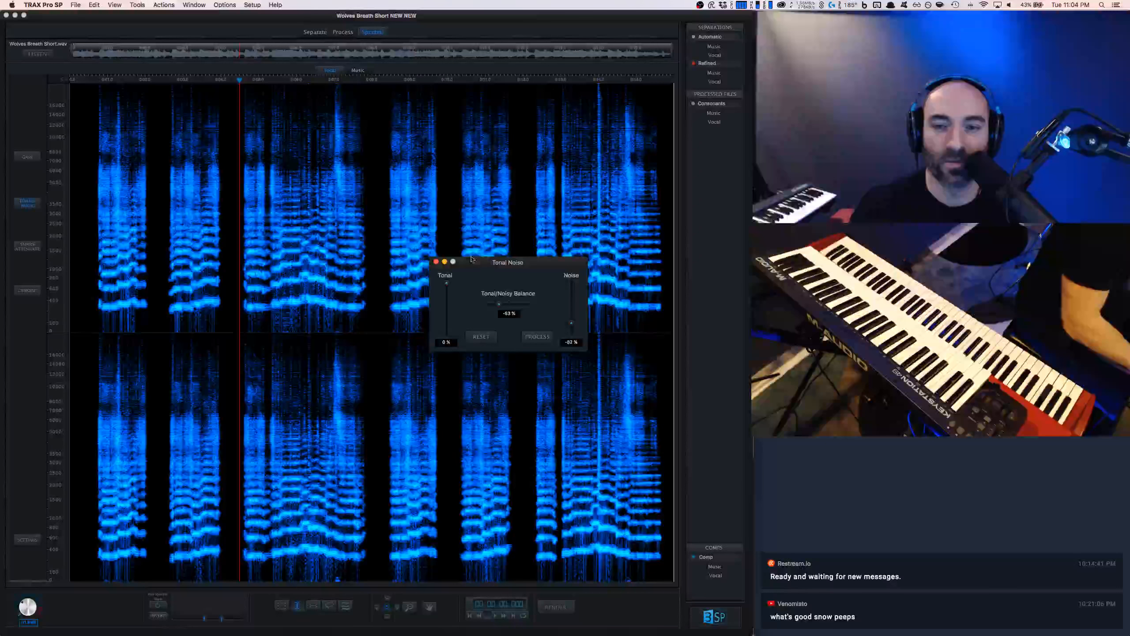
# Step: Process the full-height transient in the middle of the final long phrase with the same Tonal Noise settings and replay from the gap before it
pyautogui.moveTo(487, 265); pyautogui.dragTo(447, 253)
pyautogui.click(597, 202)
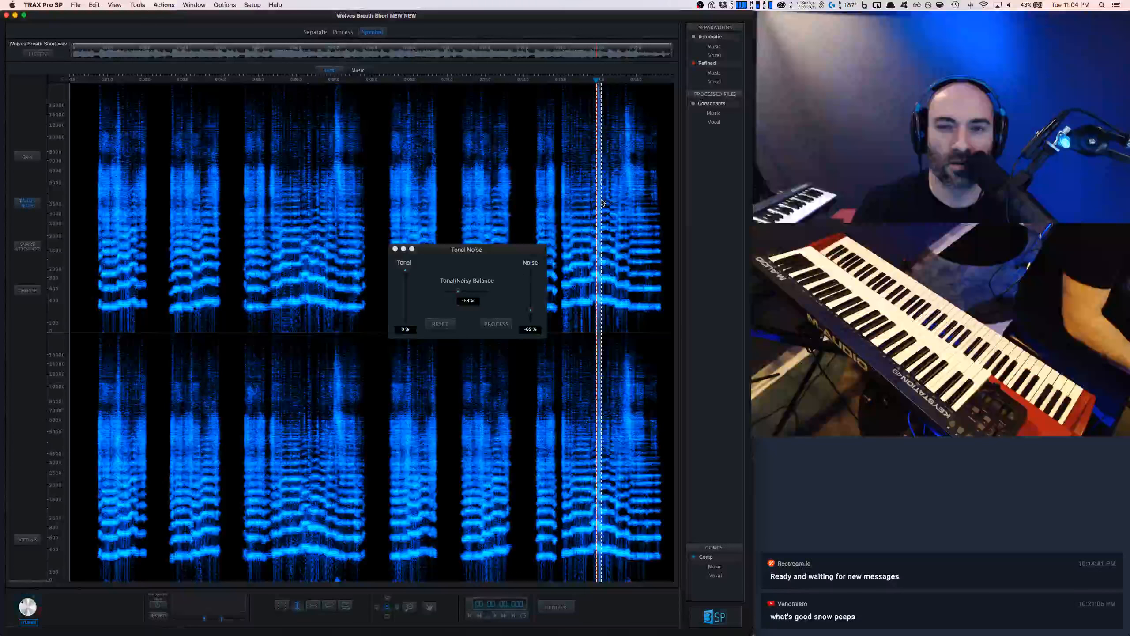
pyautogui.click(494, 324)
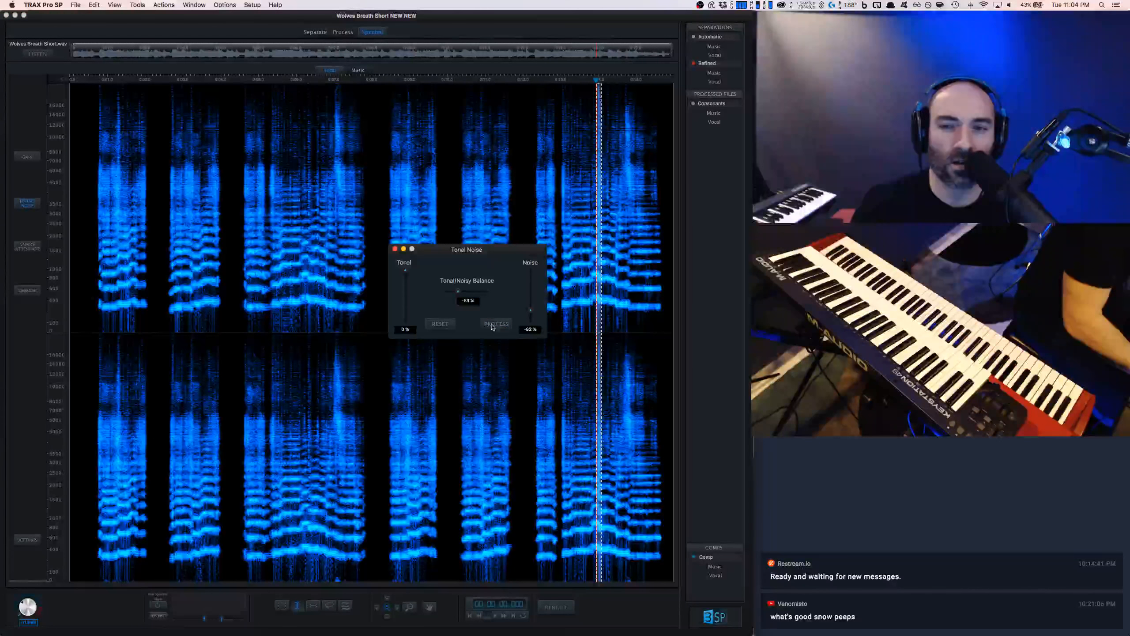
pyautogui.click(495, 325)
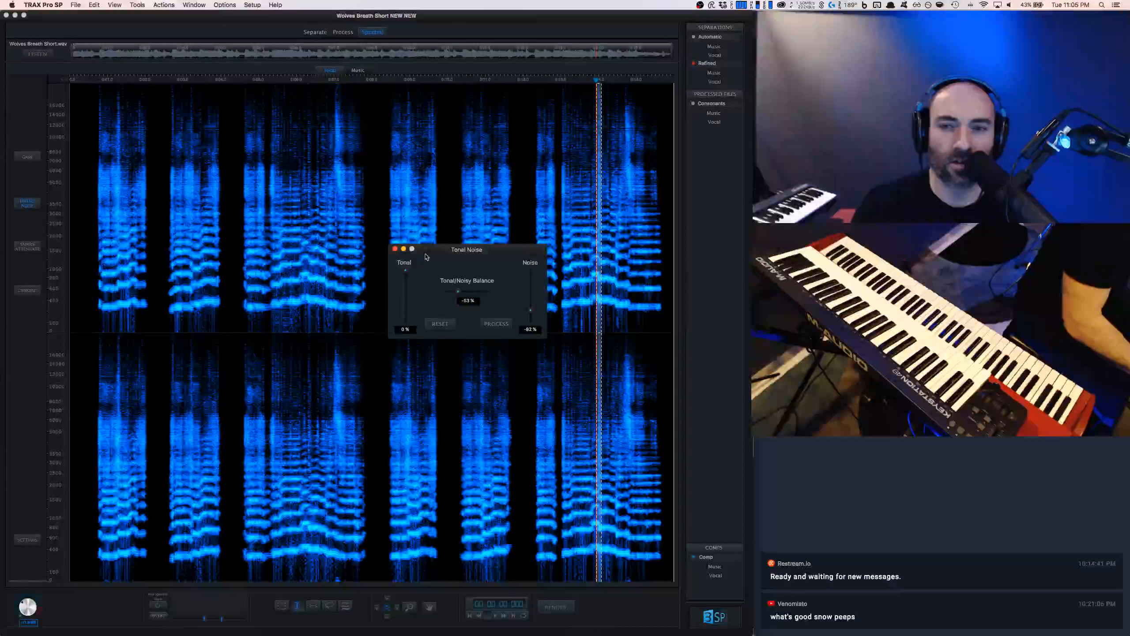
pyautogui.click(395, 249)
pyautogui.click(522, 213)
pyautogui.press('space')
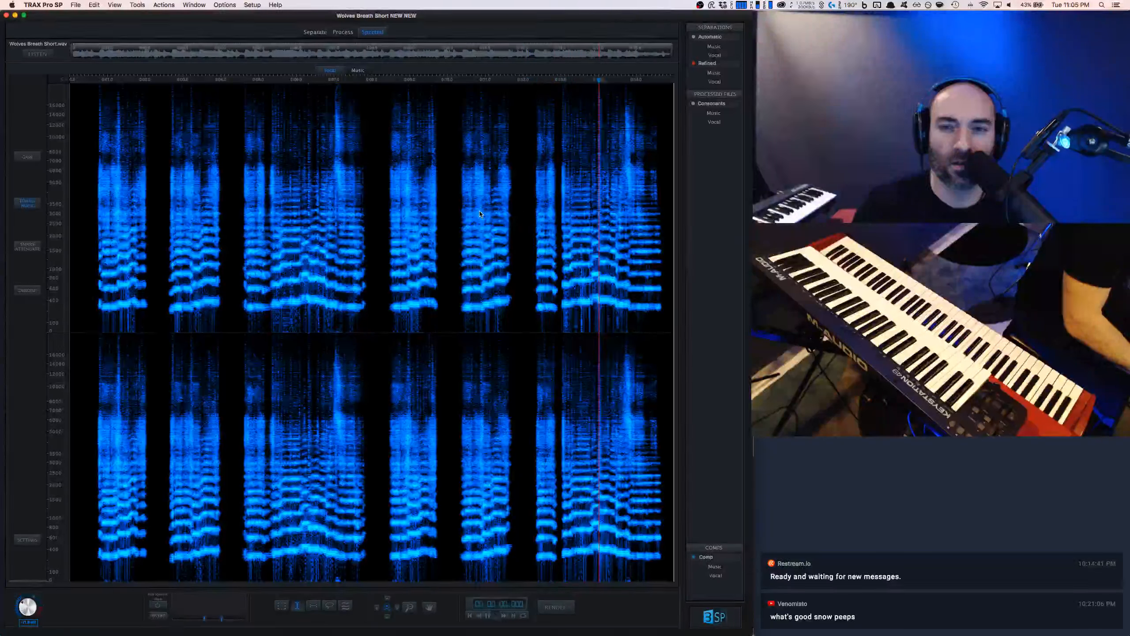
pyautogui.press('space')
# Step: Select a slightly wider time range around the final phrase's remaining transient, process it again with Tonal Noise and replay the ending
pyautogui.scroll(5, 614, 186)
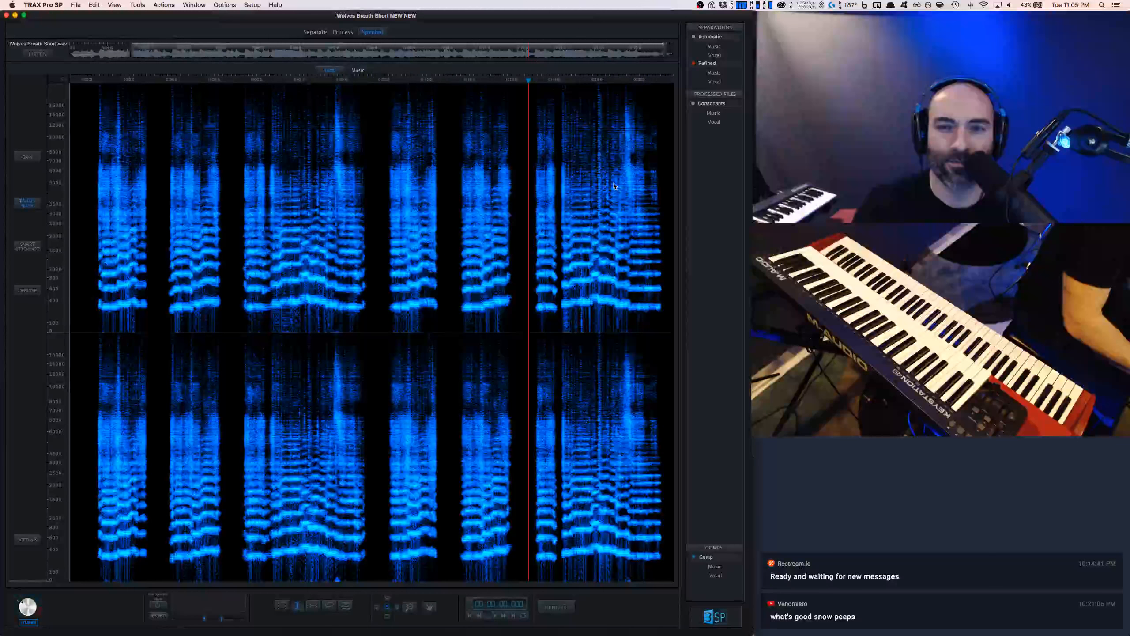
pyautogui.scroll(3, 610, 185)
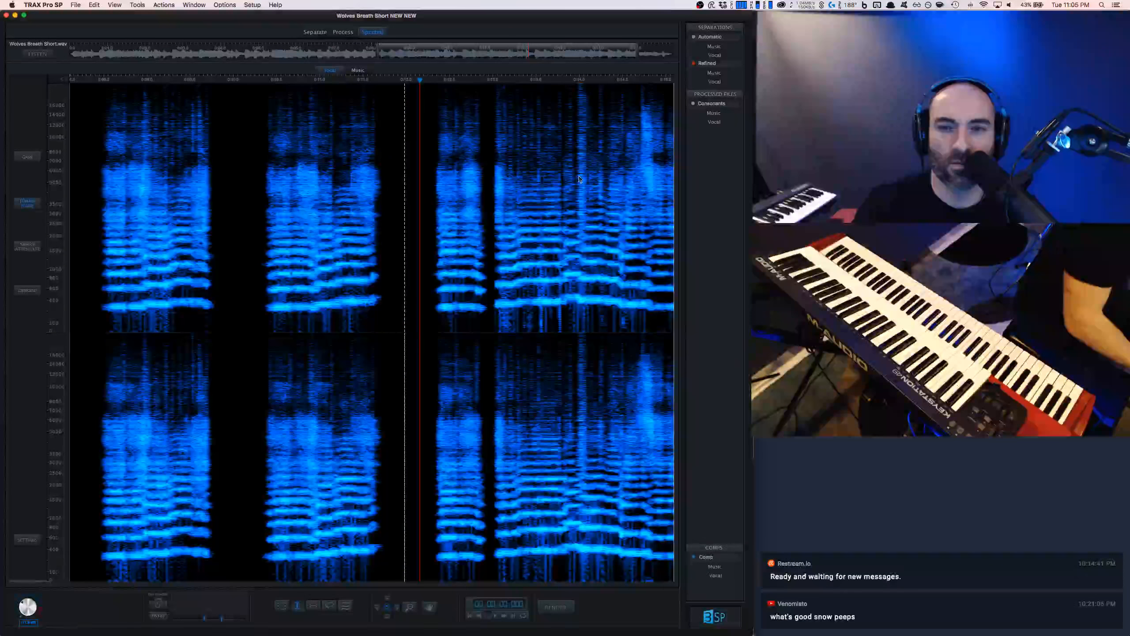
pyautogui.moveTo(576, 179); pyautogui.dragTo(588, 179)
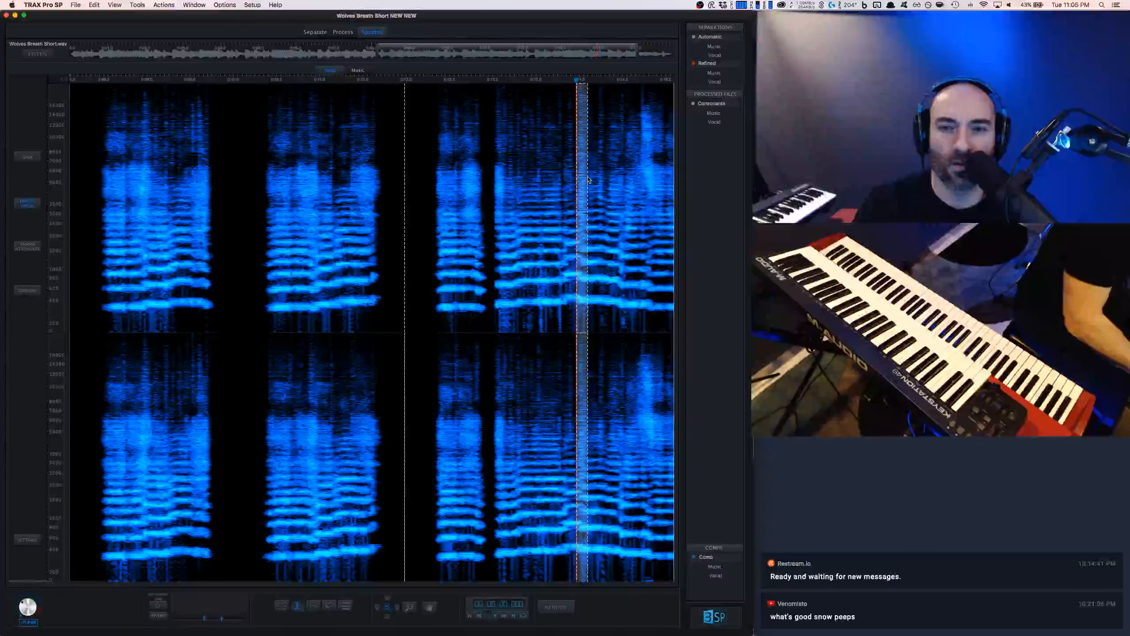
pyautogui.click(28, 204)
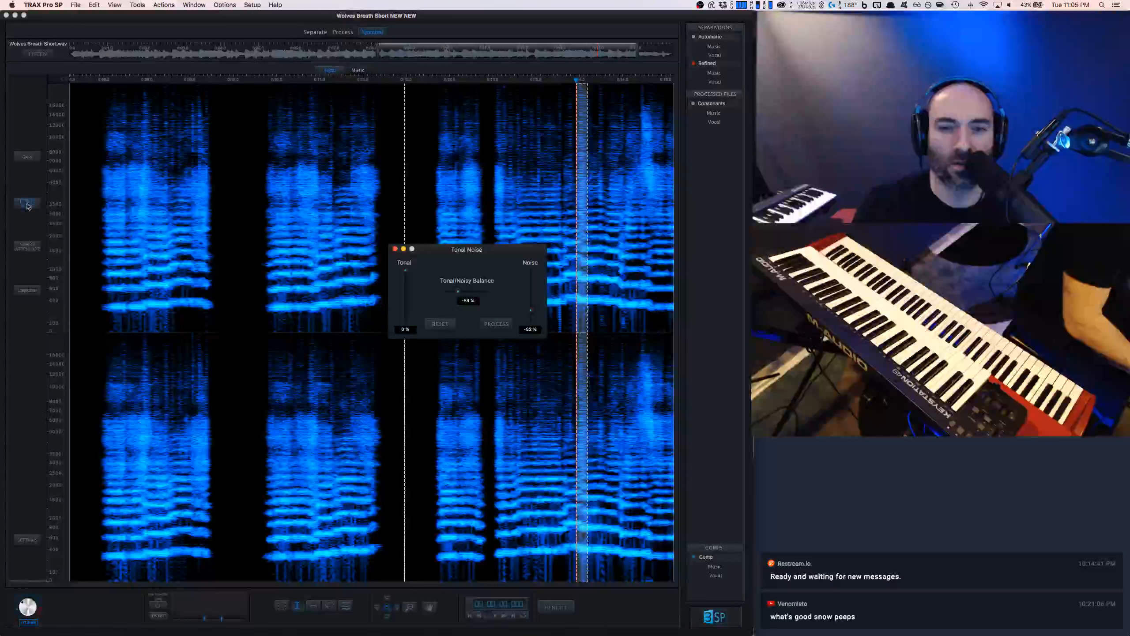
pyautogui.click(497, 324)
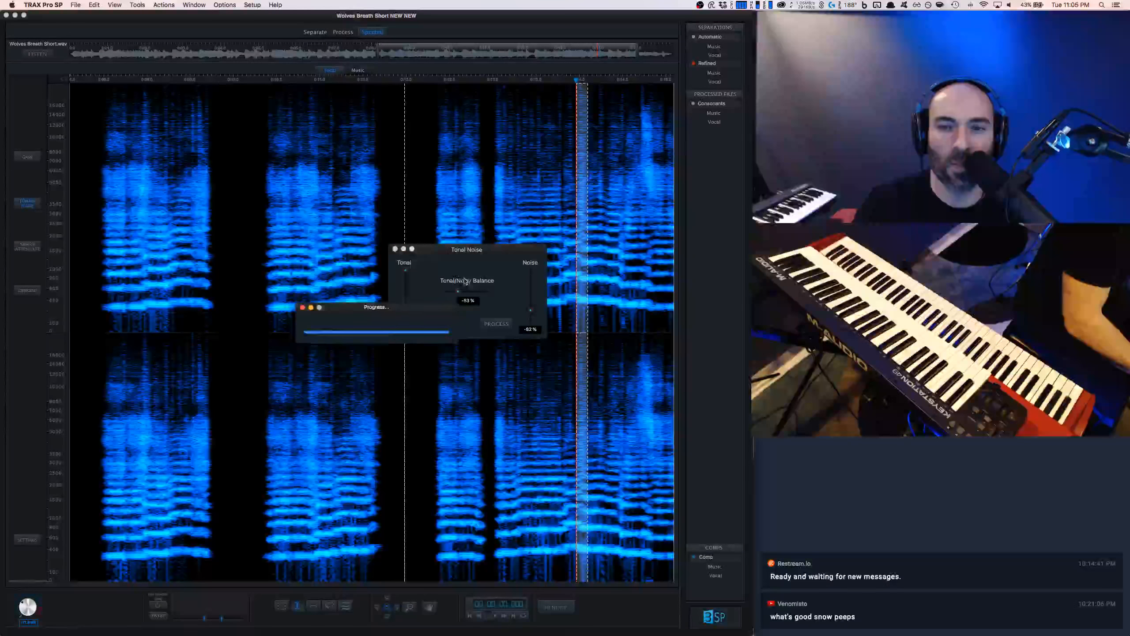
pyautogui.click(395, 249)
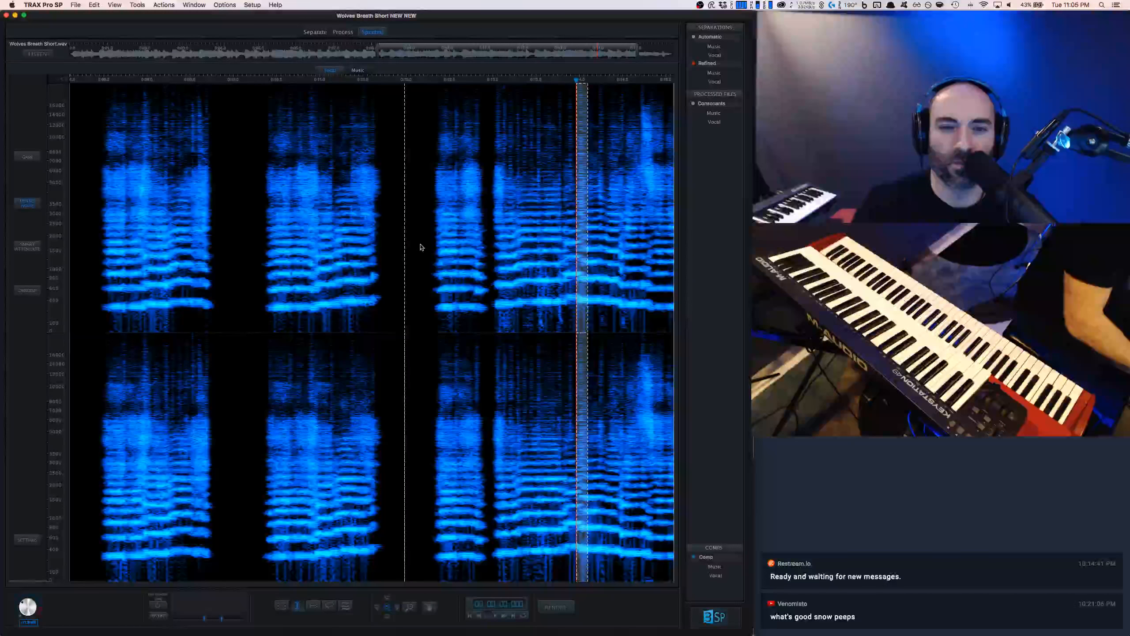
pyautogui.click(421, 245)
pyautogui.scroll(-2, 422, 245)
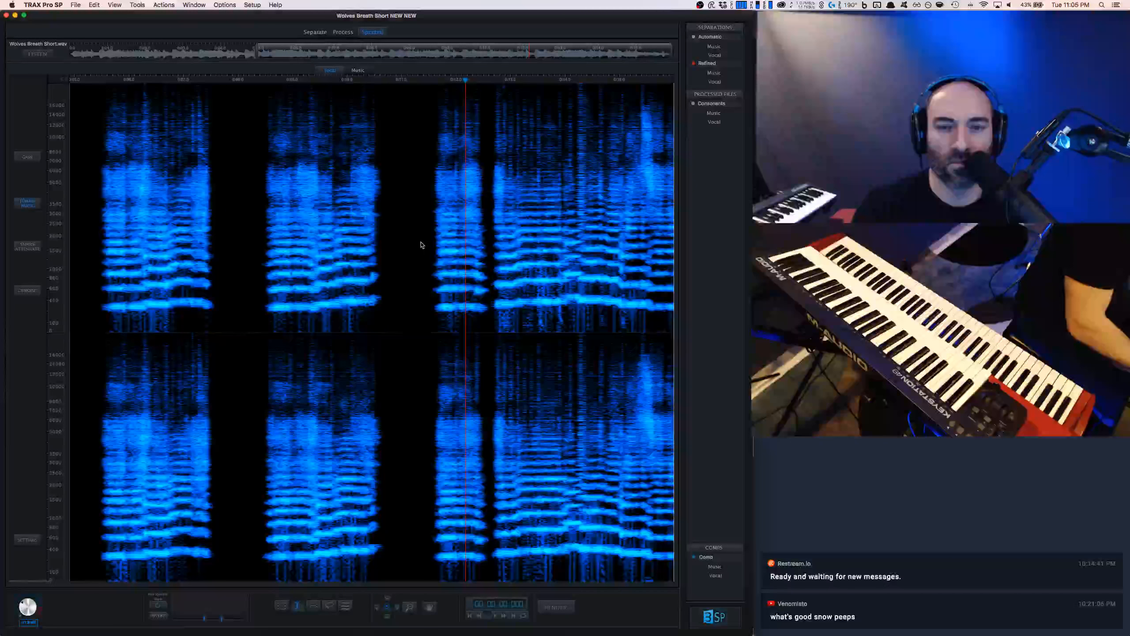
pyautogui.scroll(-2, 421, 245)
pyautogui.press('space')
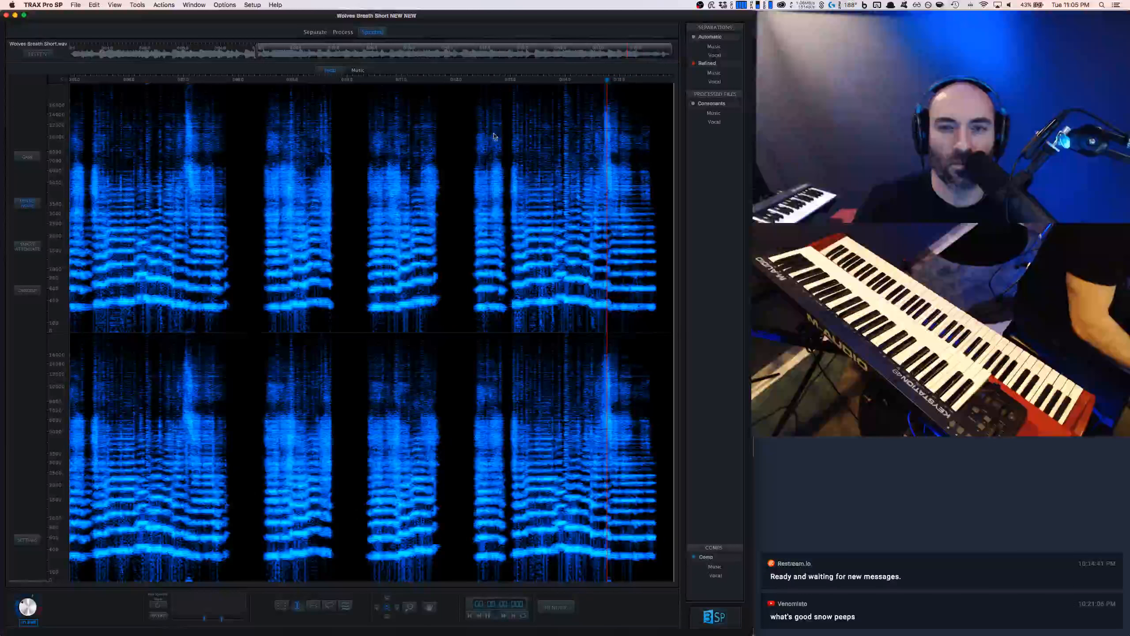
pyautogui.press('space')
# Step: Try Tonal Noise processing on a rectangular high-frequency area over the first half of the final phrase and listen to it
pyautogui.click(285, 609)
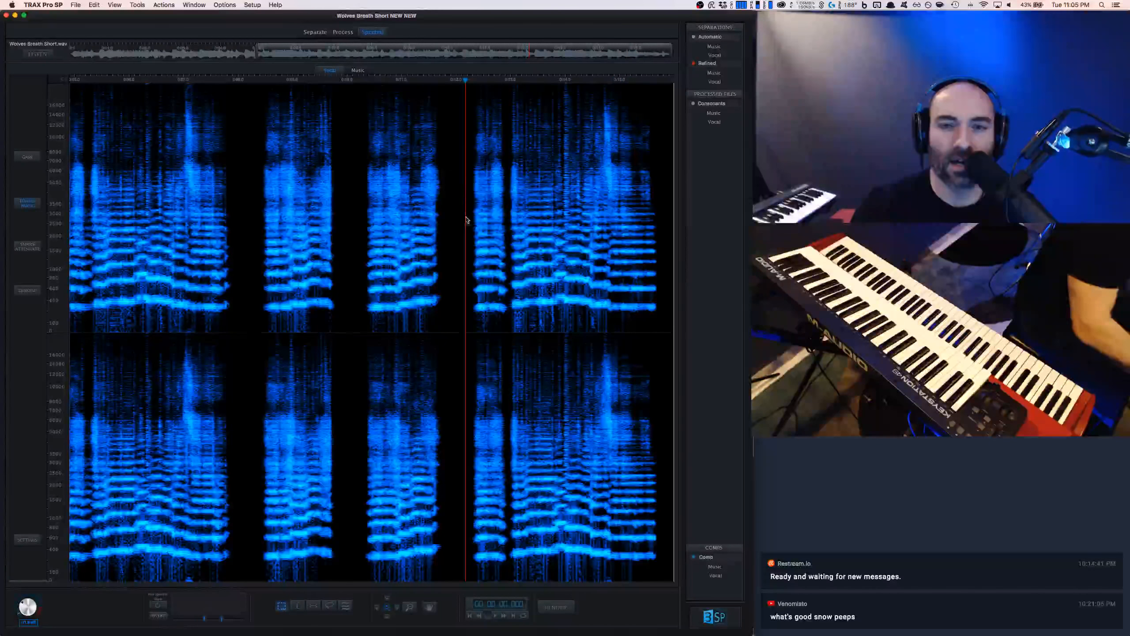
pyautogui.hscroll(-1, 516, 90)
pyautogui.moveTo(510, 88)
pyautogui.mouseDown()
pyautogui.moveTo(543, 115)
pyautogui.moveTo(571, 187)
pyautogui.moveTo(567, 170)
pyautogui.mouseUp()
pyautogui.click(31, 204)
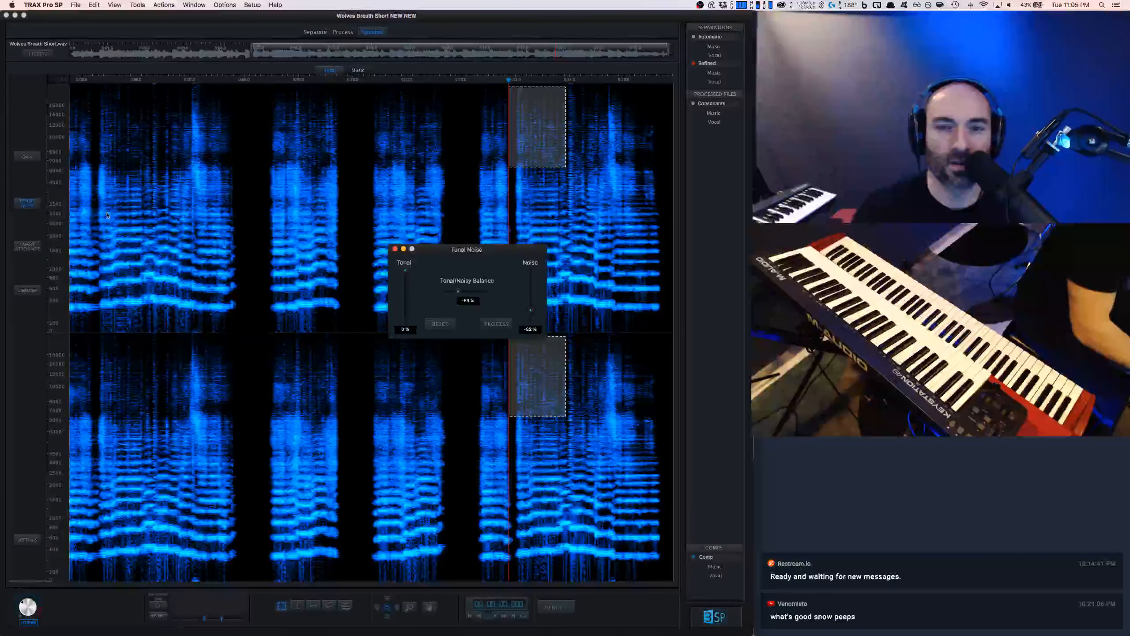
pyautogui.click(496, 324)
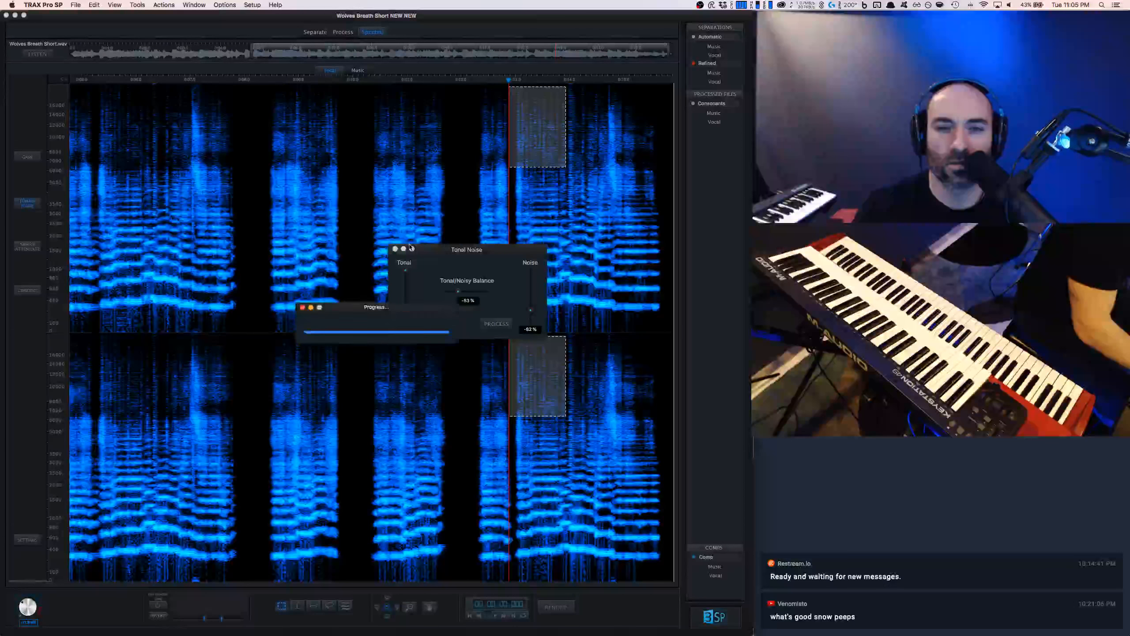
pyautogui.click(395, 249)
pyautogui.click(463, 182)
pyautogui.press('space')
pyautogui.press('space')
# Step: Undo the Tonal Noise processing of the high-frequency area and replay the final phrase for comparison
pyautogui.press('super+z')
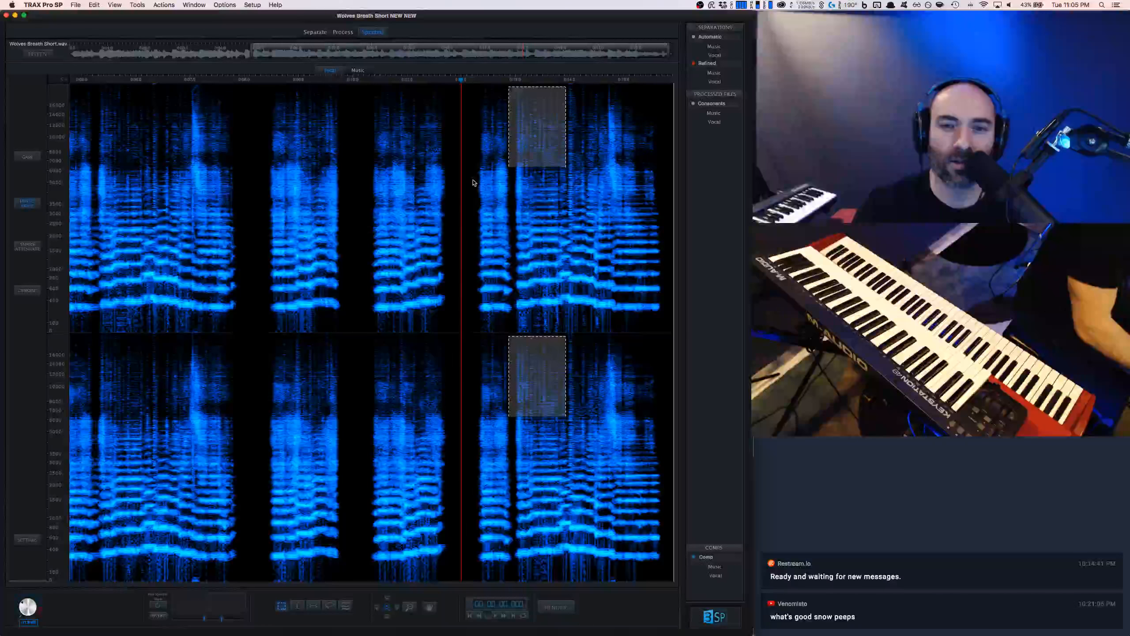
pyautogui.click(472, 182)
pyautogui.press('space')
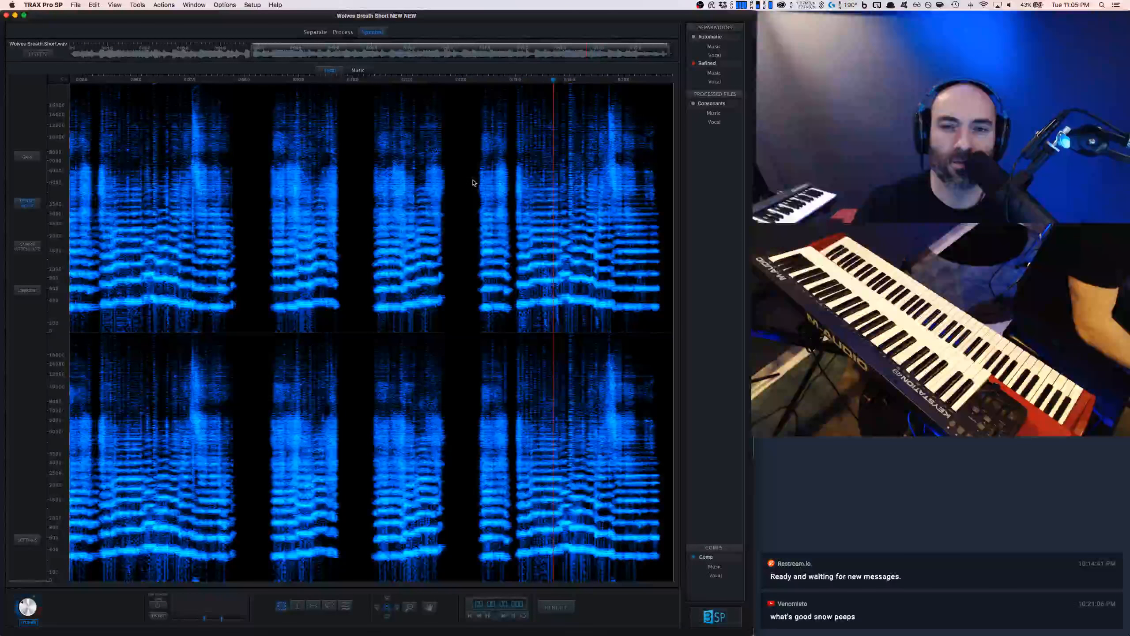
# Step: Select the high-frequency band across nearly the whole vocal and process it with Tonal Noise at noise -33% and balance -48%
pyautogui.press('space')
pyautogui.scroll(-5, 358, 188)
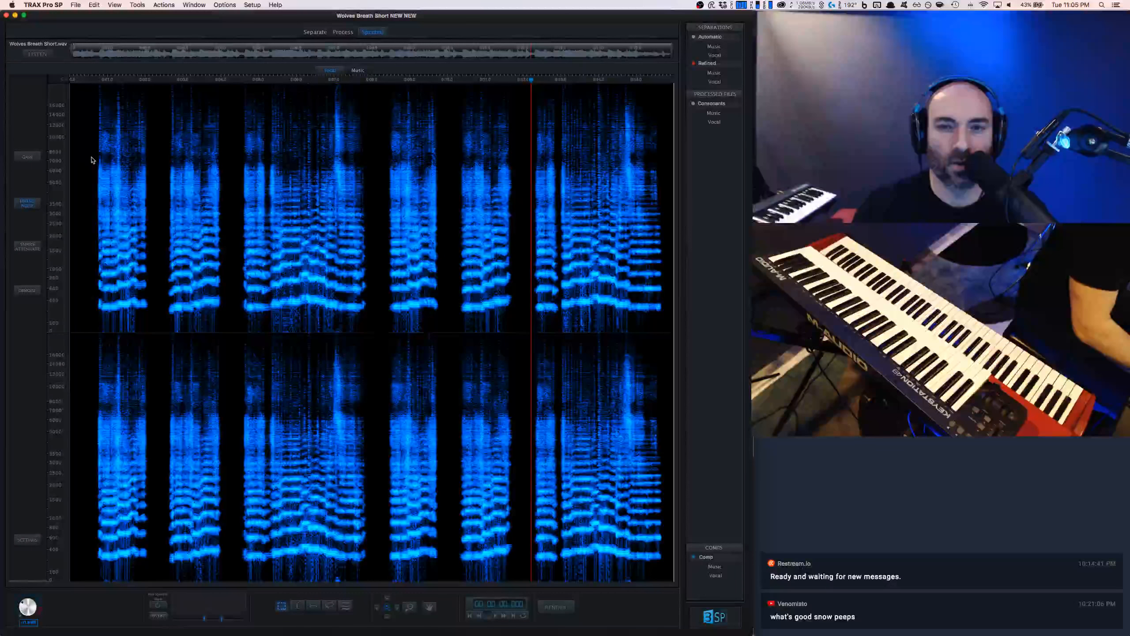
pyautogui.moveTo(89, 160)
pyautogui.mouseDown()
pyautogui.moveTo(276, 156)
pyautogui.moveTo(485, 107)
pyautogui.moveTo(652, 101)
pyautogui.moveTo(635, 81)
pyautogui.moveTo(662, 87)
pyautogui.moveTo(623, 85)
pyautogui.mouseUp()
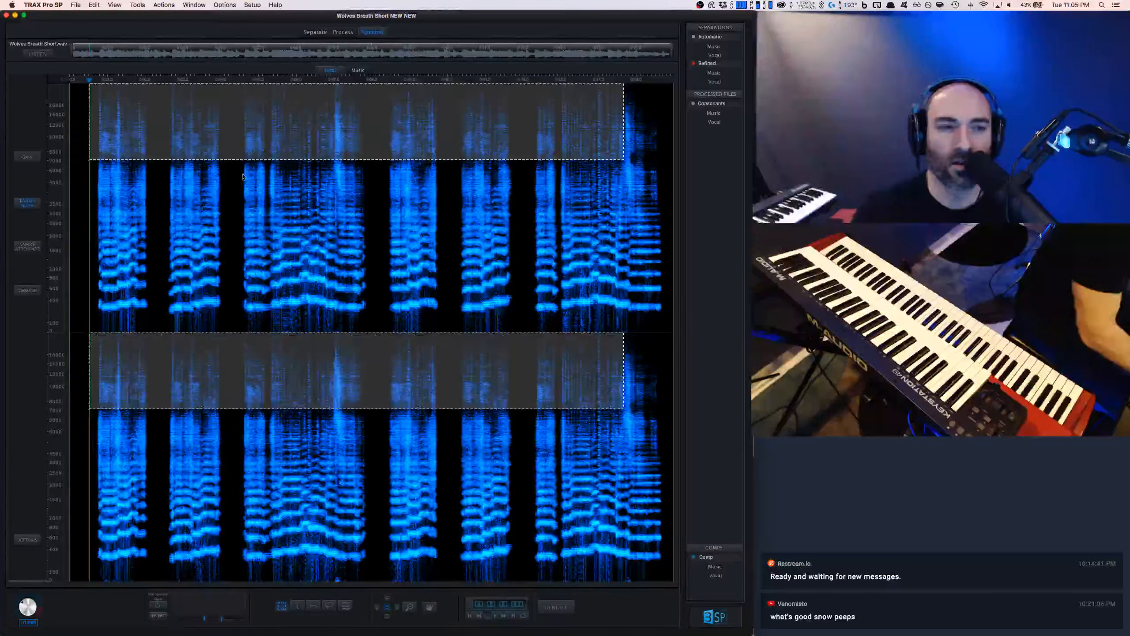
pyautogui.click(27, 205)
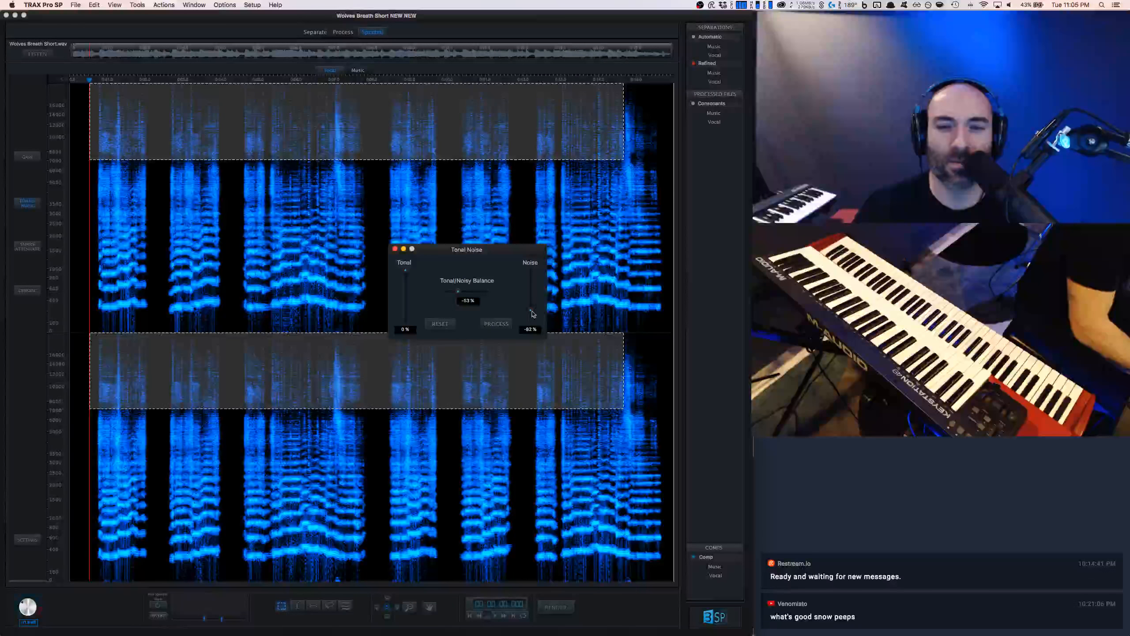
pyautogui.moveTo(531, 283); pyautogui.dragTo(531, 286)
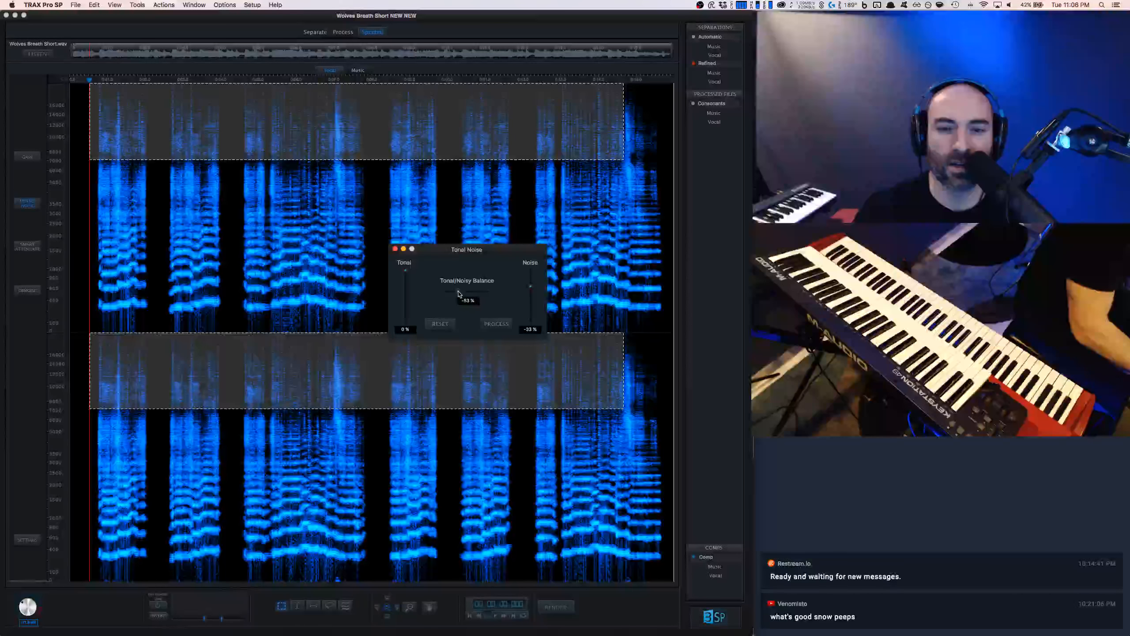
pyautogui.click(495, 324)
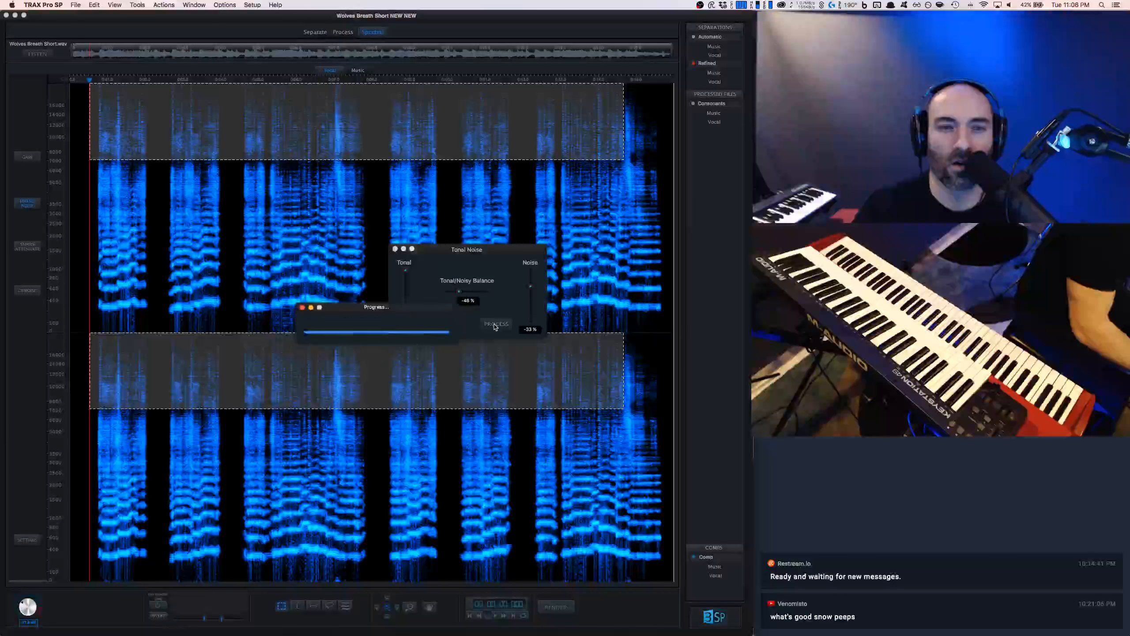
pyautogui.click(395, 249)
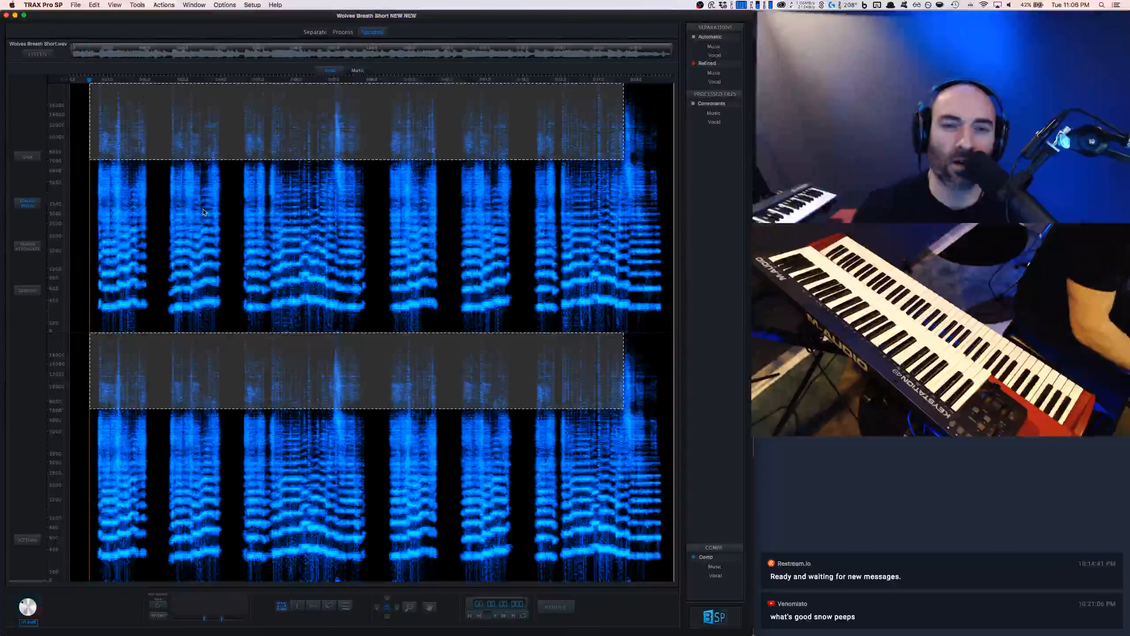
# Step: Listen to the processed vocal from before the first phrase, then from the gaps before the fourth and third phrases
pyautogui.click(88, 193)
pyautogui.press('space')
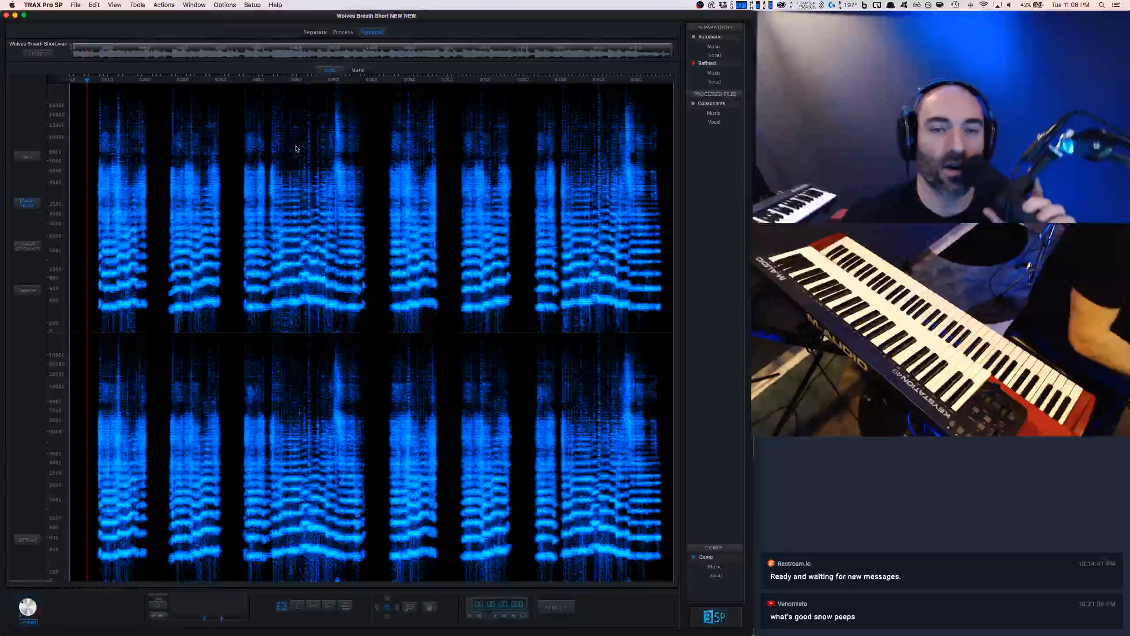
pyautogui.click(383, 191)
pyautogui.press('space')
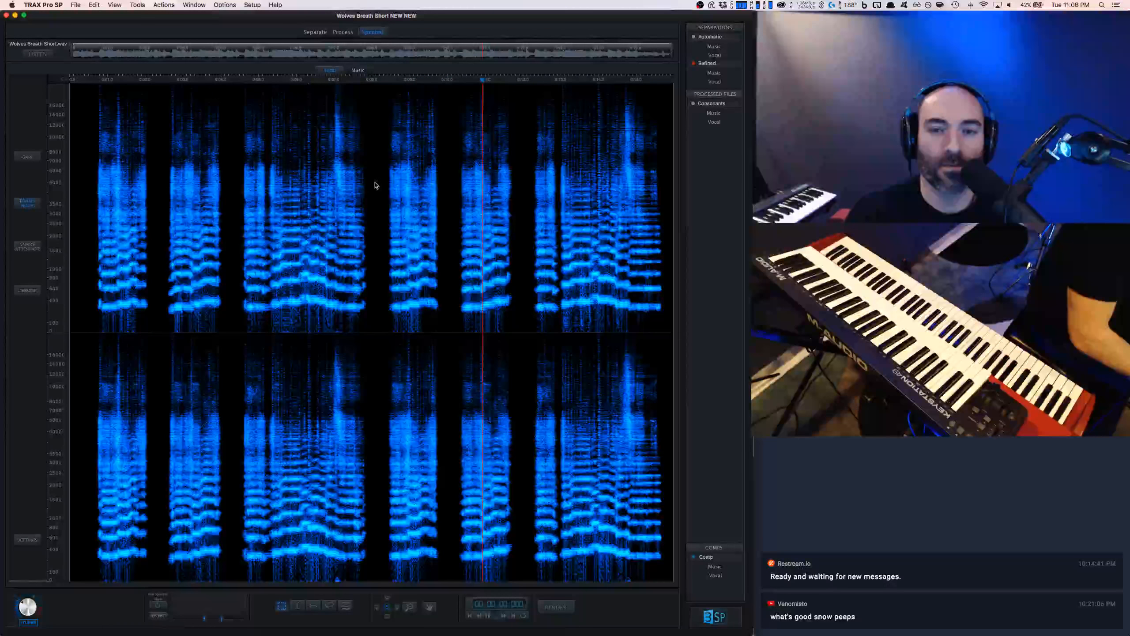
pyautogui.press('space')
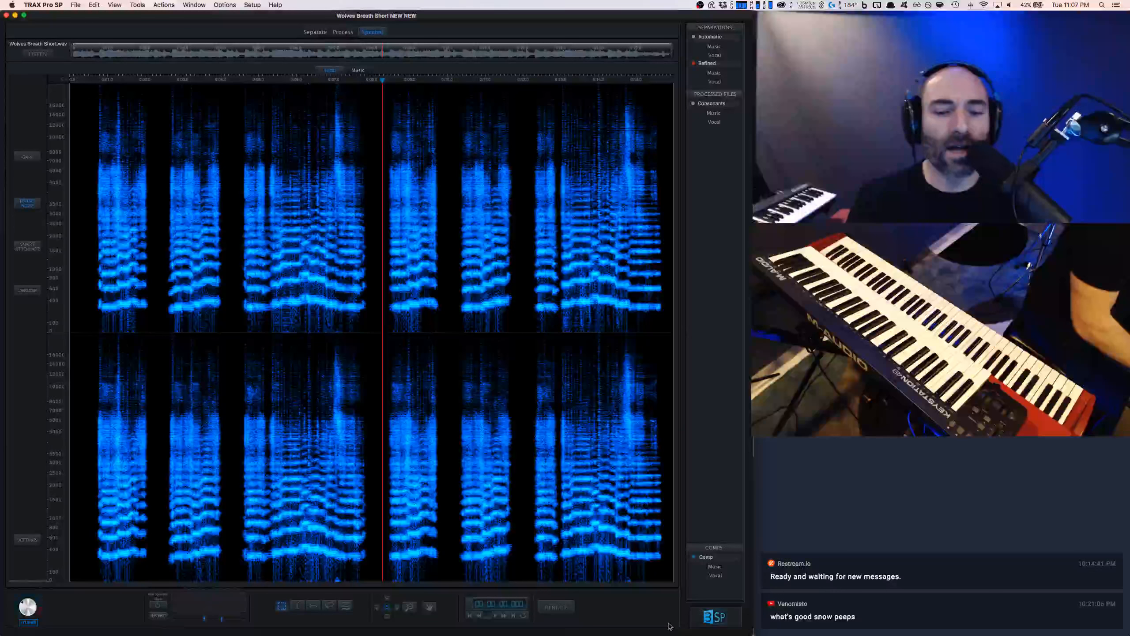
pyautogui.click(235, 233)
pyautogui.press('space')
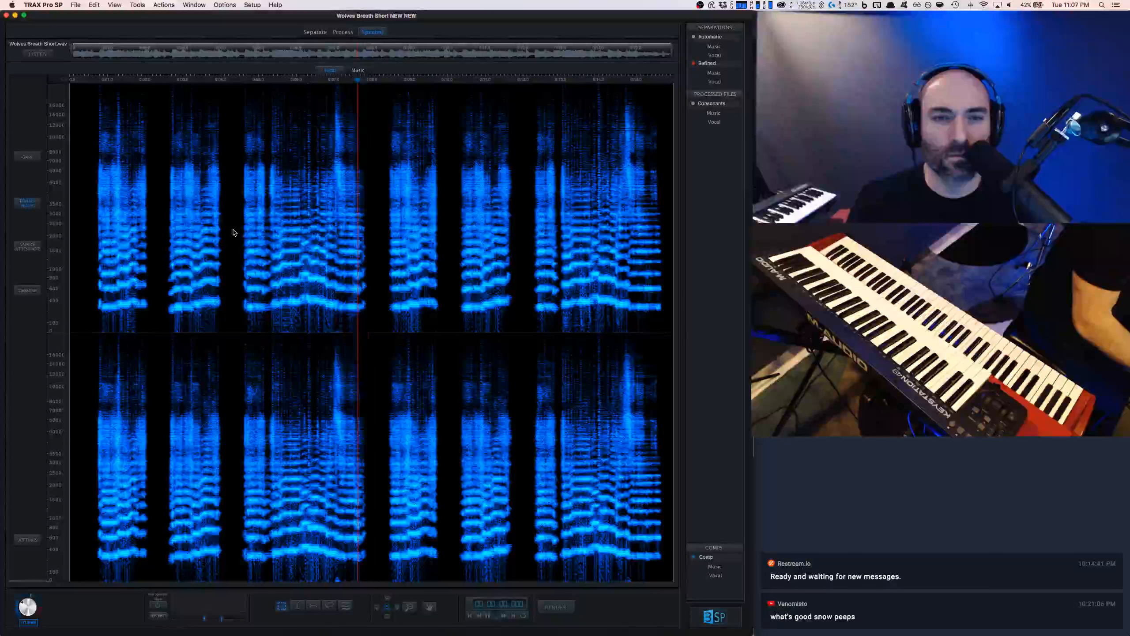
pyautogui.press('space')
# Step: Render the spectral edit as a track named Spectral and add it below the Components track in the Process view
pyautogui.click(556, 606)
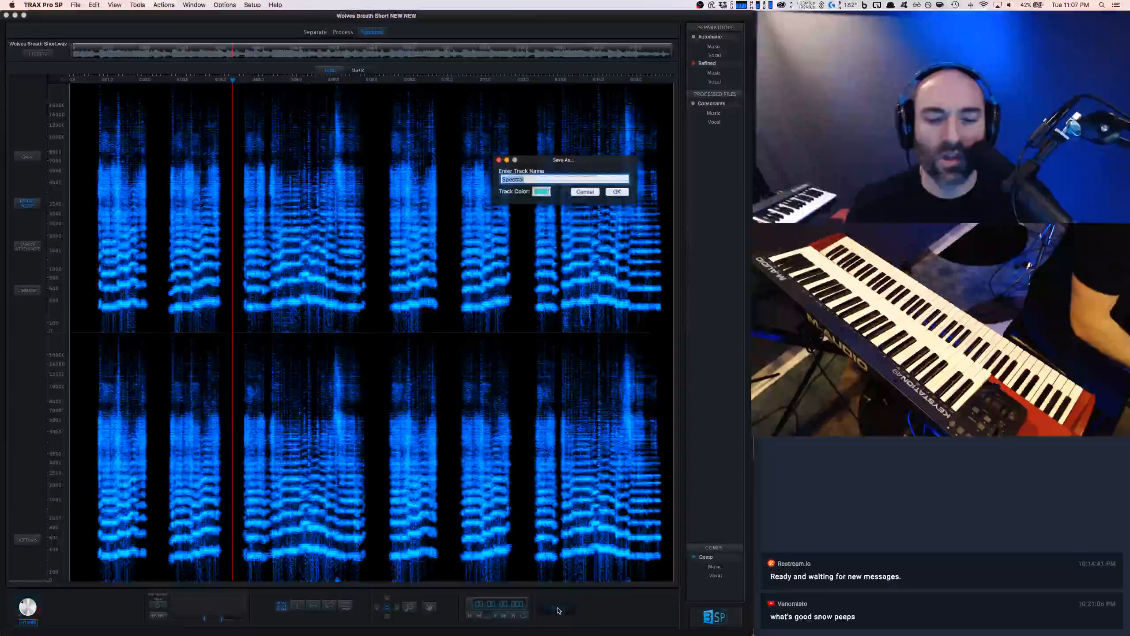
pyautogui.click(619, 193)
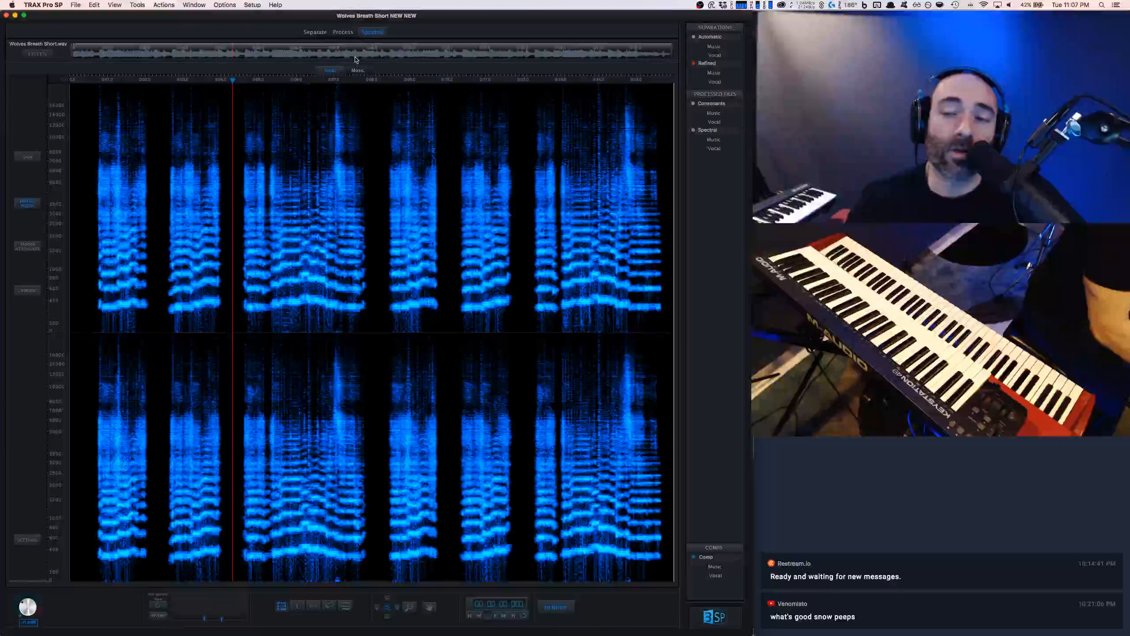
pyautogui.click(335, 34)
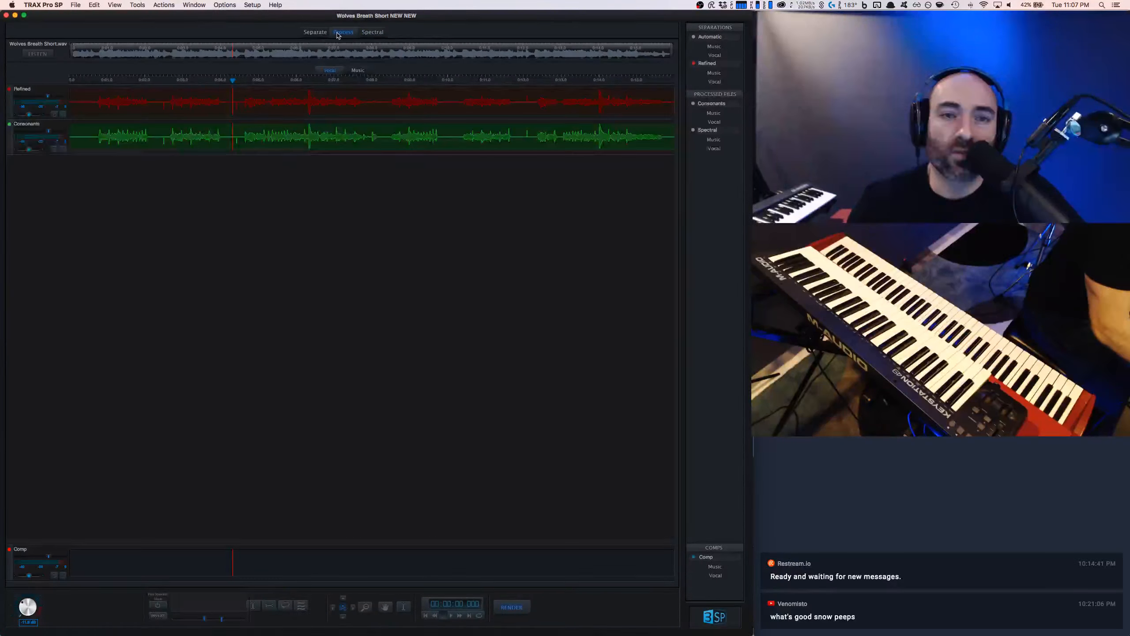
pyautogui.click(693, 130)
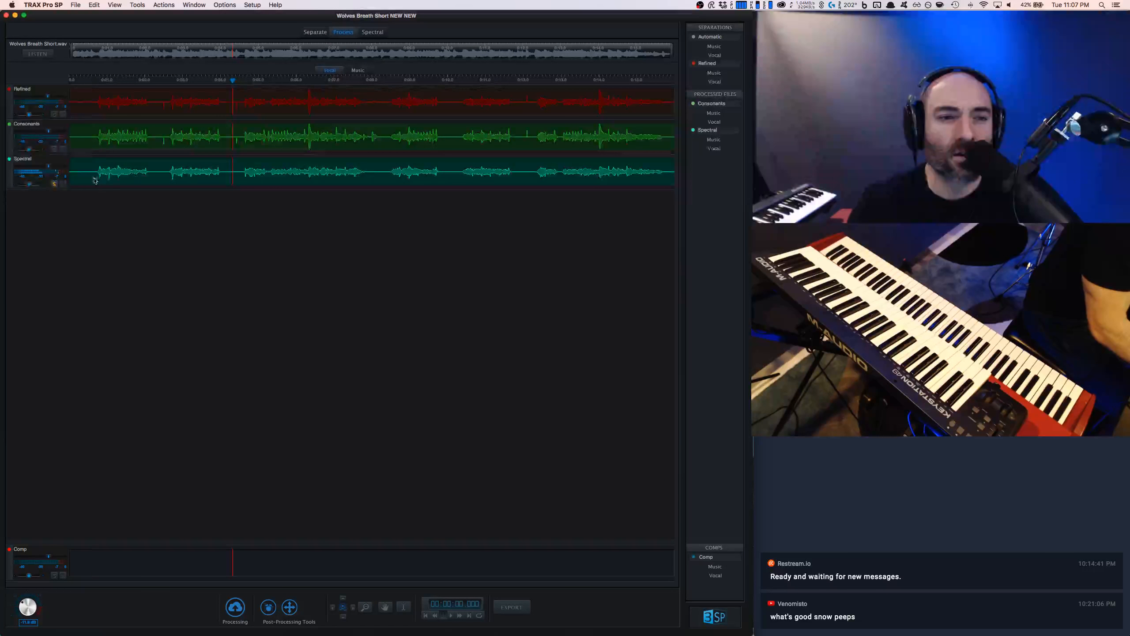
# Step: Compare the Spectral and Refined tracks by soloing each in turn while playing from before the first phrase
pyautogui.press('space')
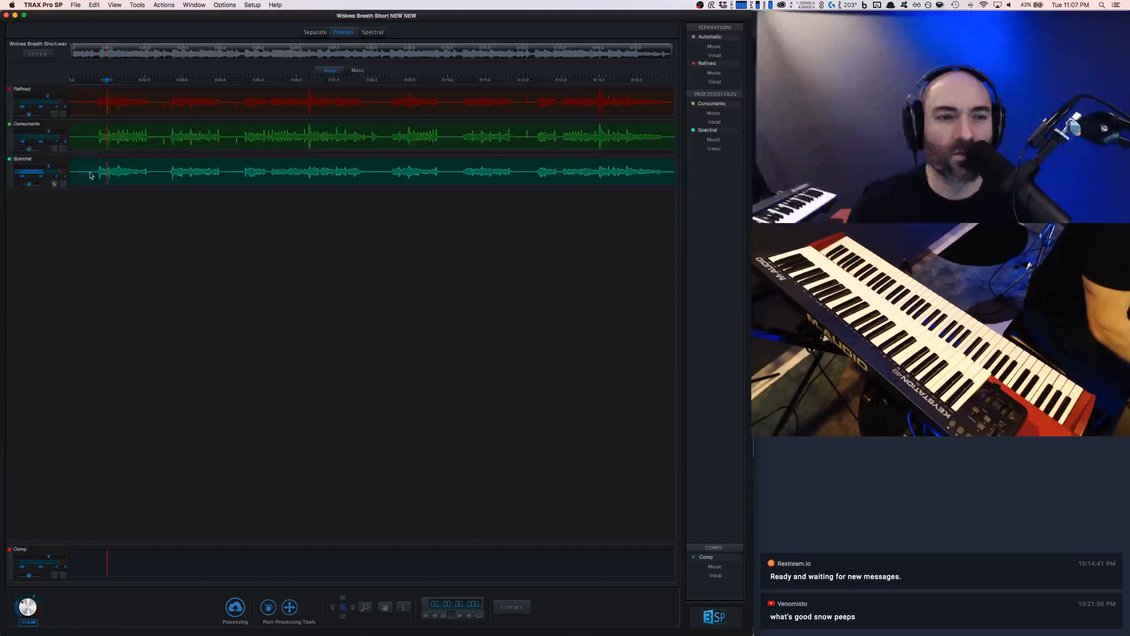
pyautogui.click(54, 115)
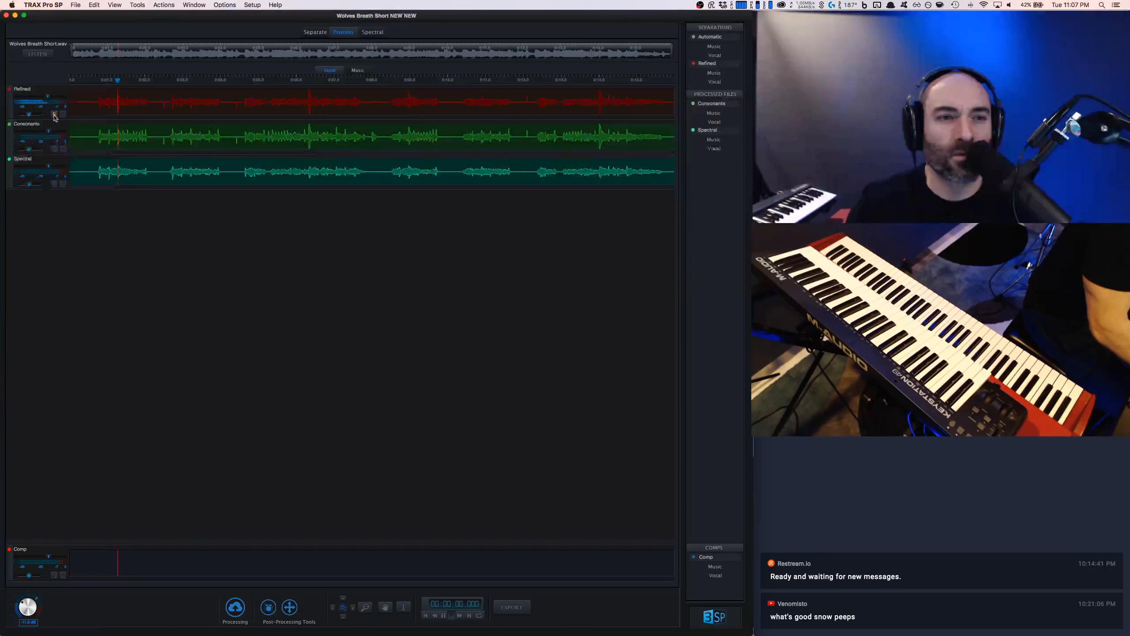
pyautogui.press('space')
pyautogui.click(55, 184)
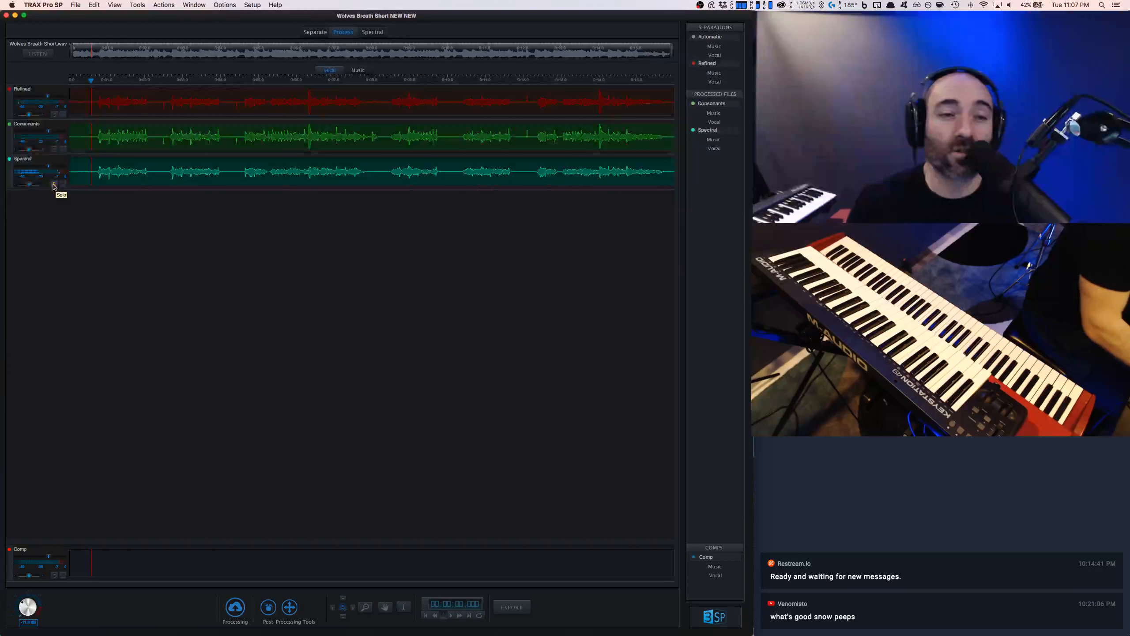
pyautogui.press('space')
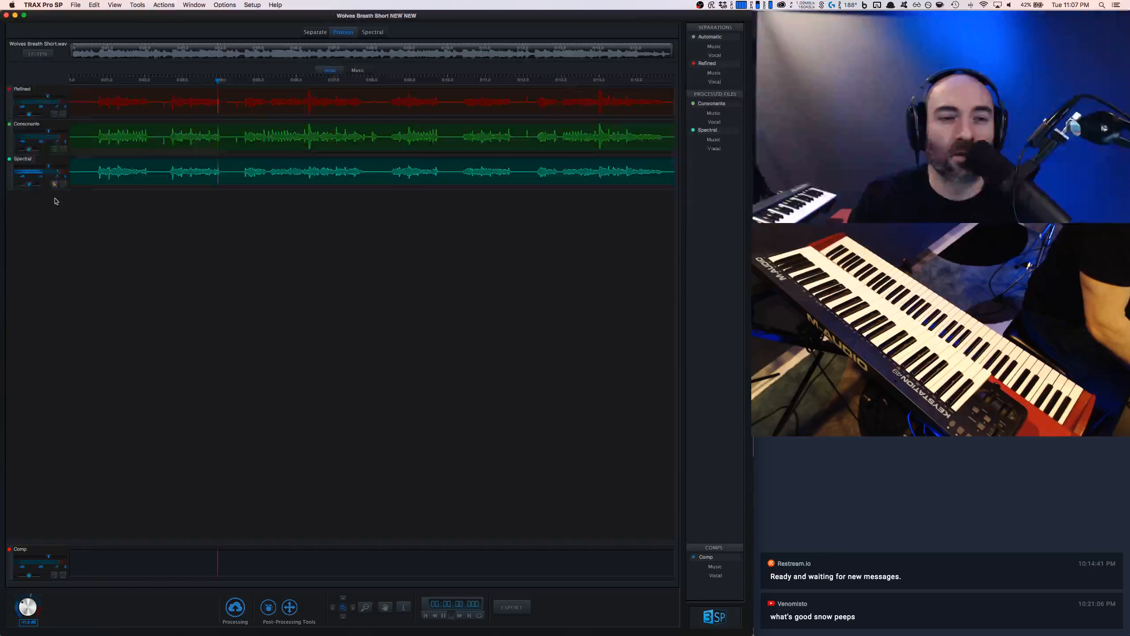
pyautogui.press('space')
pyautogui.press('space')
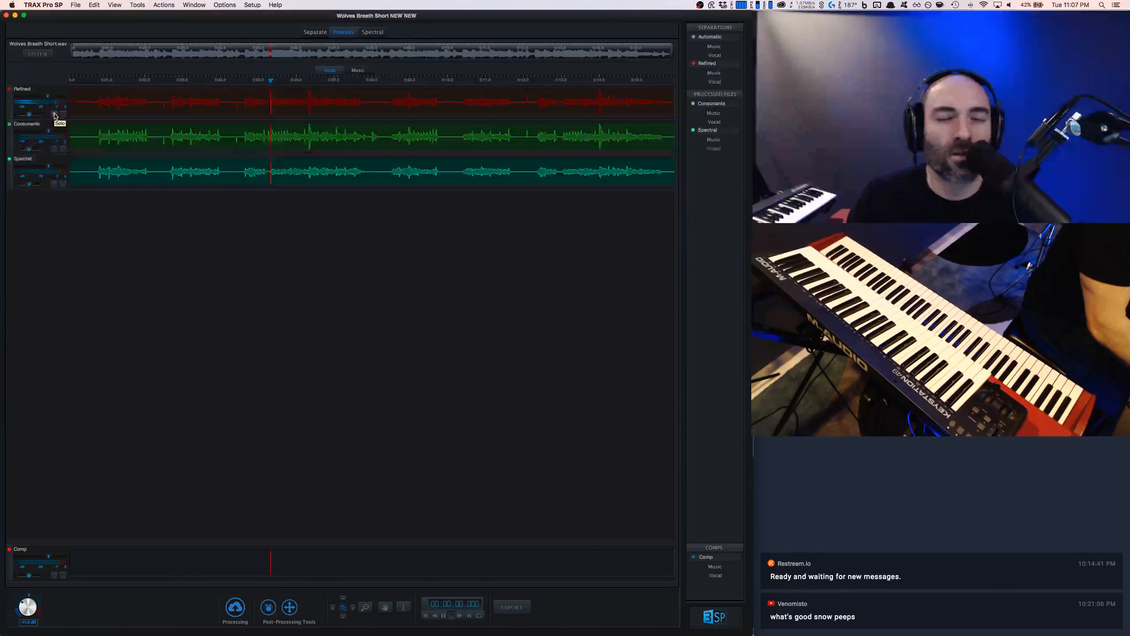
pyautogui.click(54, 114)
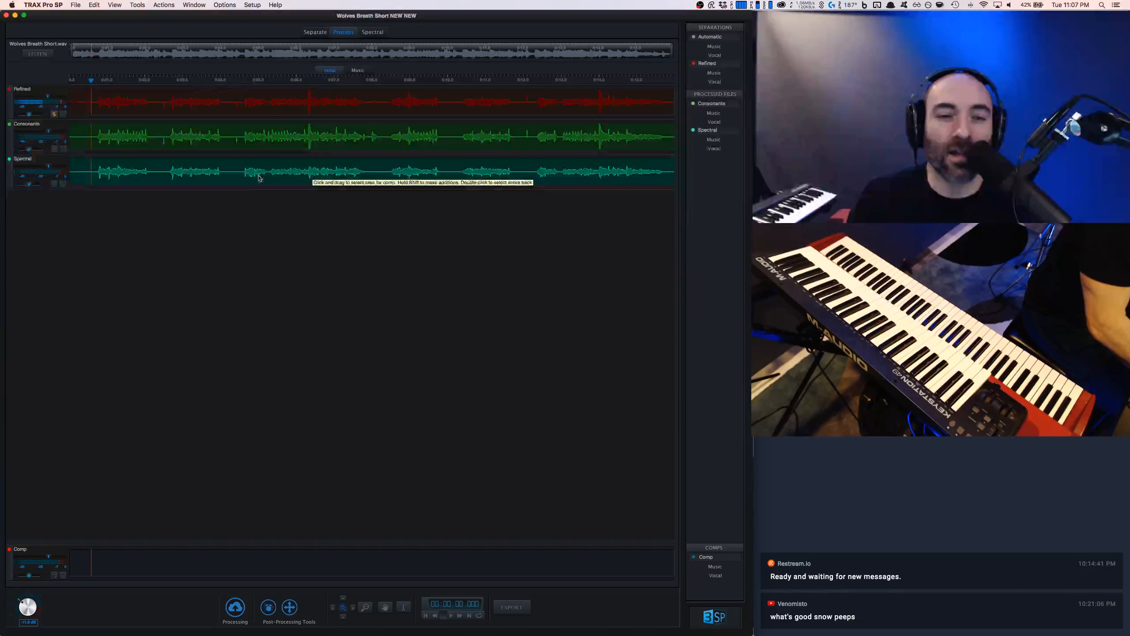
# Step: Compare the Spectral and Refined tracks on the third phrase by soloing each in turn from the gap before it
pyautogui.click(242, 171)
pyautogui.click(54, 184)
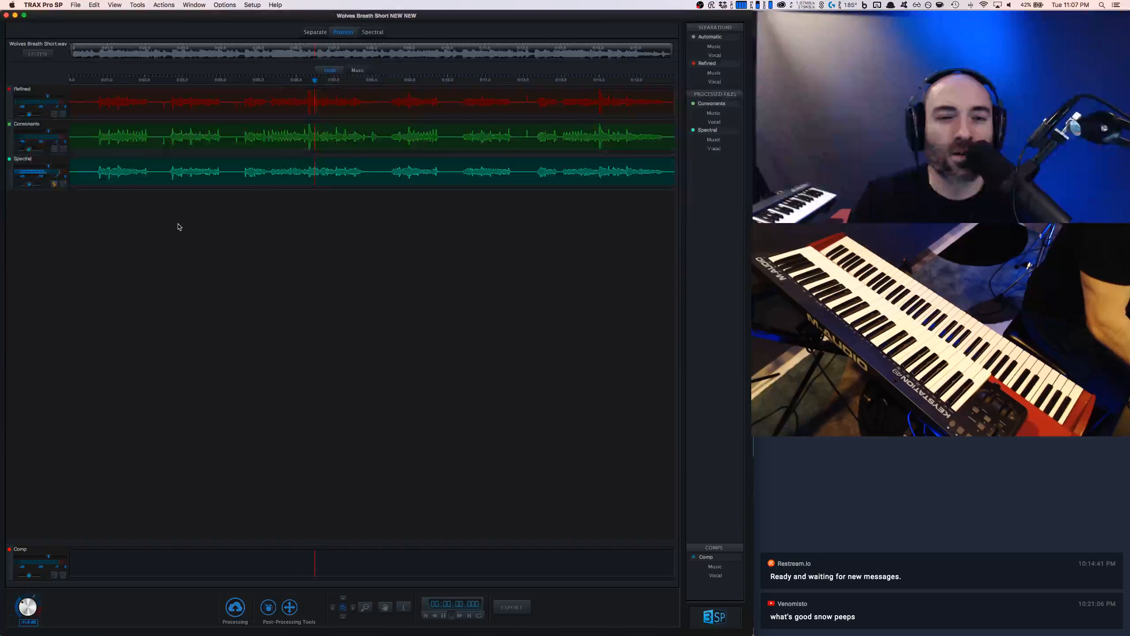
pyautogui.click(241, 106)
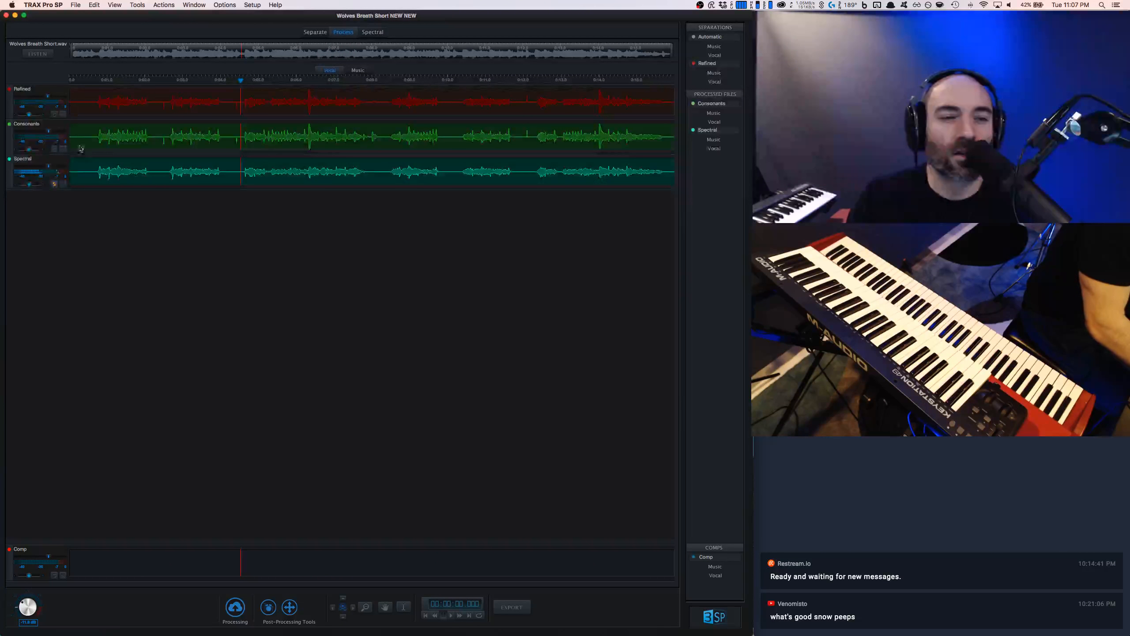
pyautogui.click(54, 115)
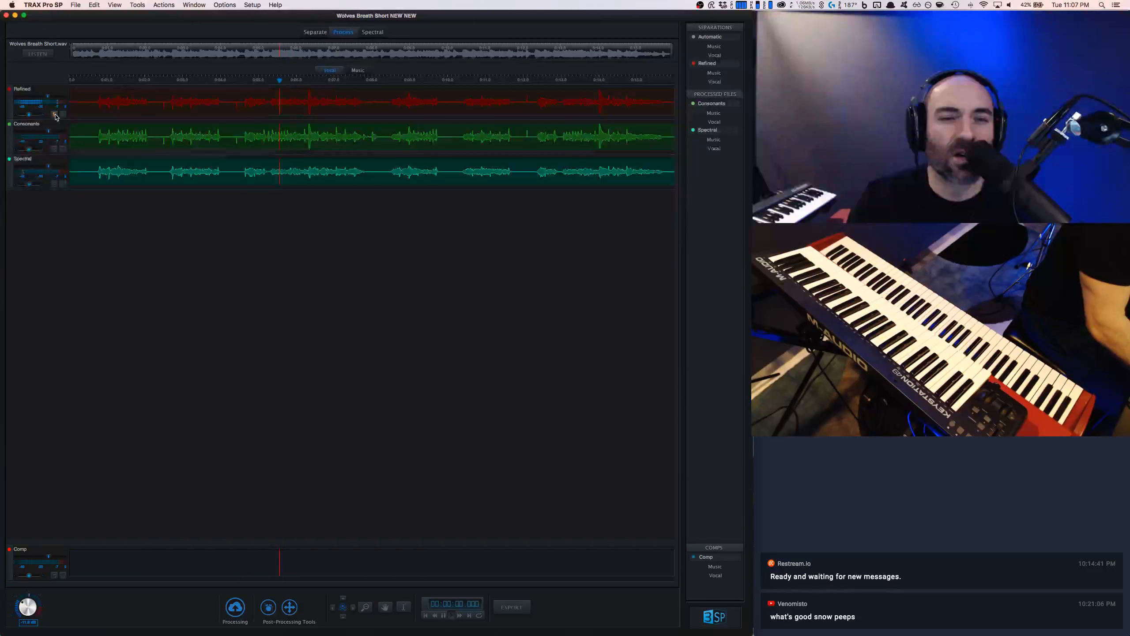
pyautogui.press('space')
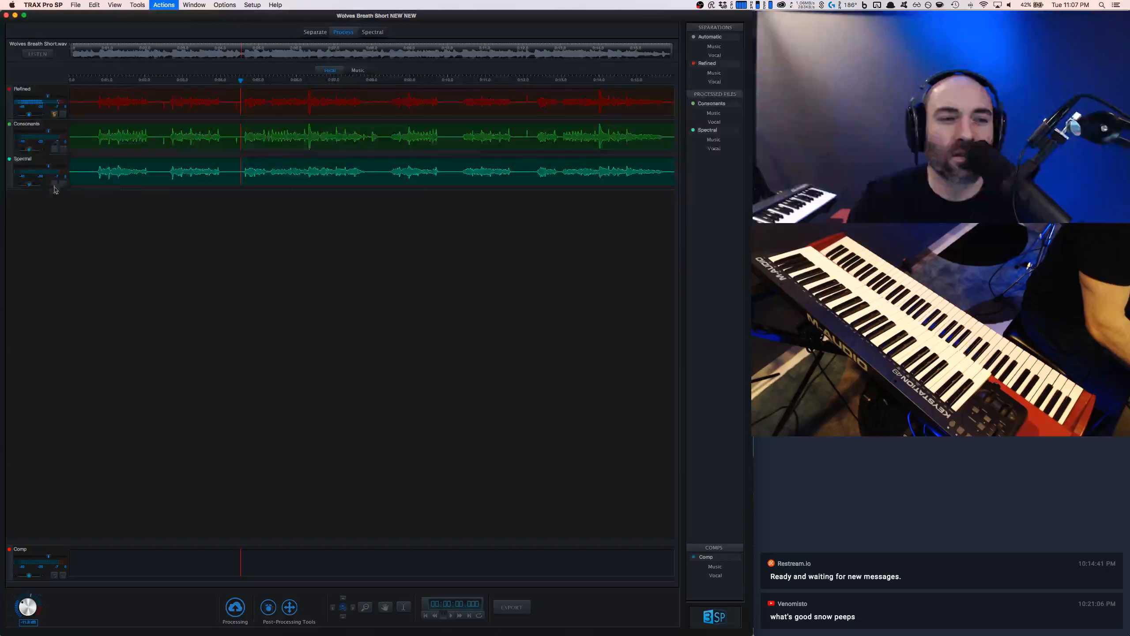
pyautogui.click(54, 184)
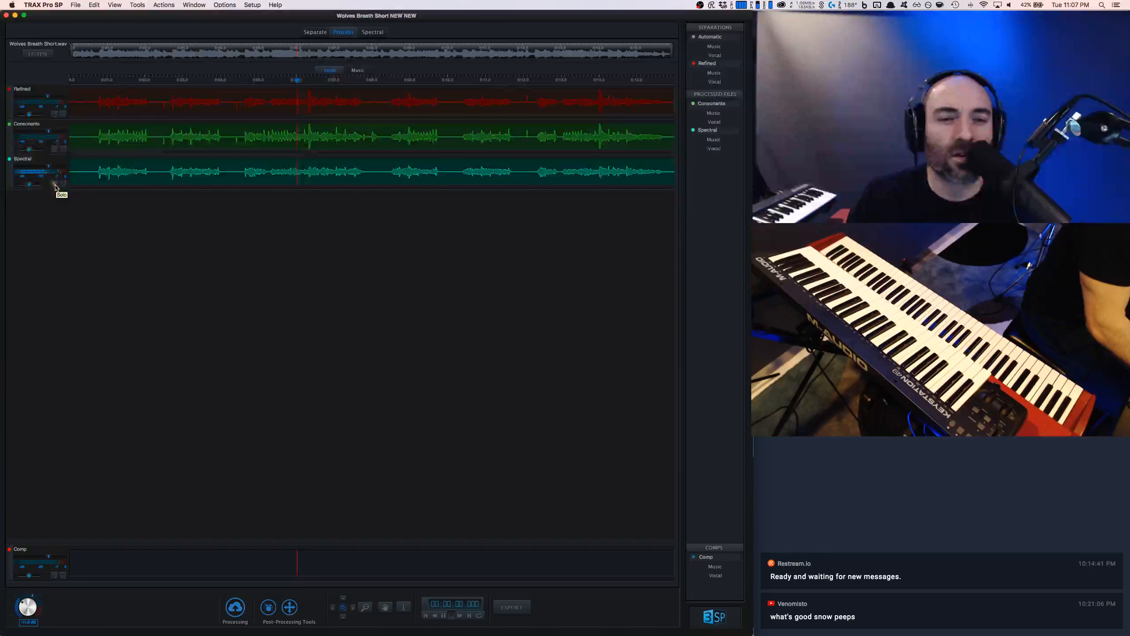
pyautogui.press('space')
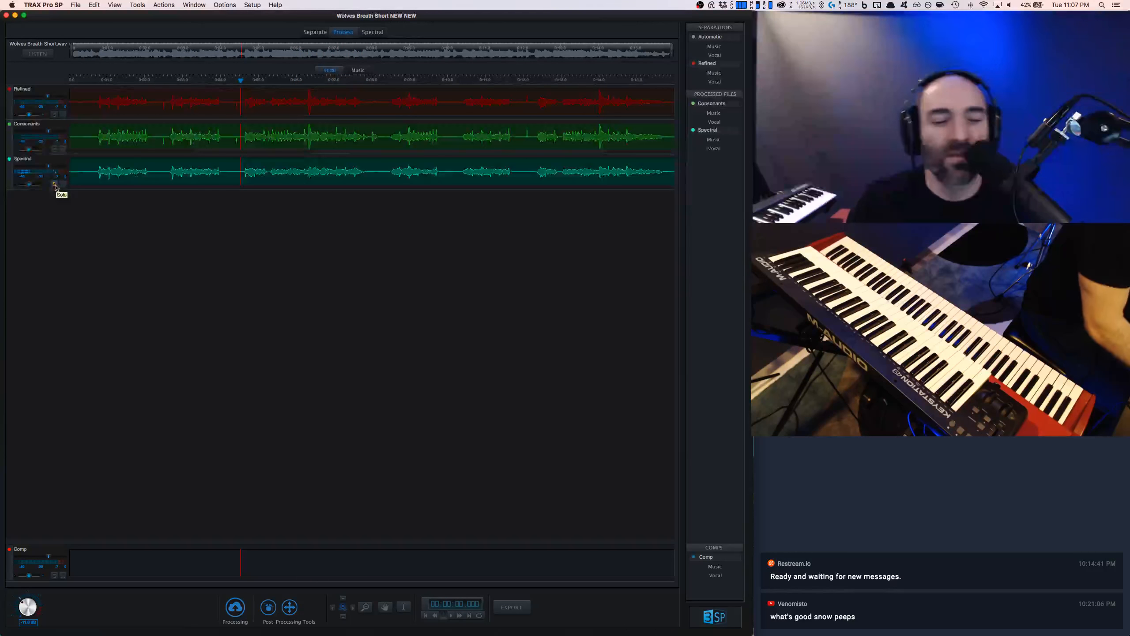
# Step: Listen to the soloed Spectral track from the gap before the fourth phrase
pyautogui.scroll(1, 70, 187)
pyautogui.scroll(-1, 387, 175)
pyautogui.click(387, 175)
pyautogui.press('space')
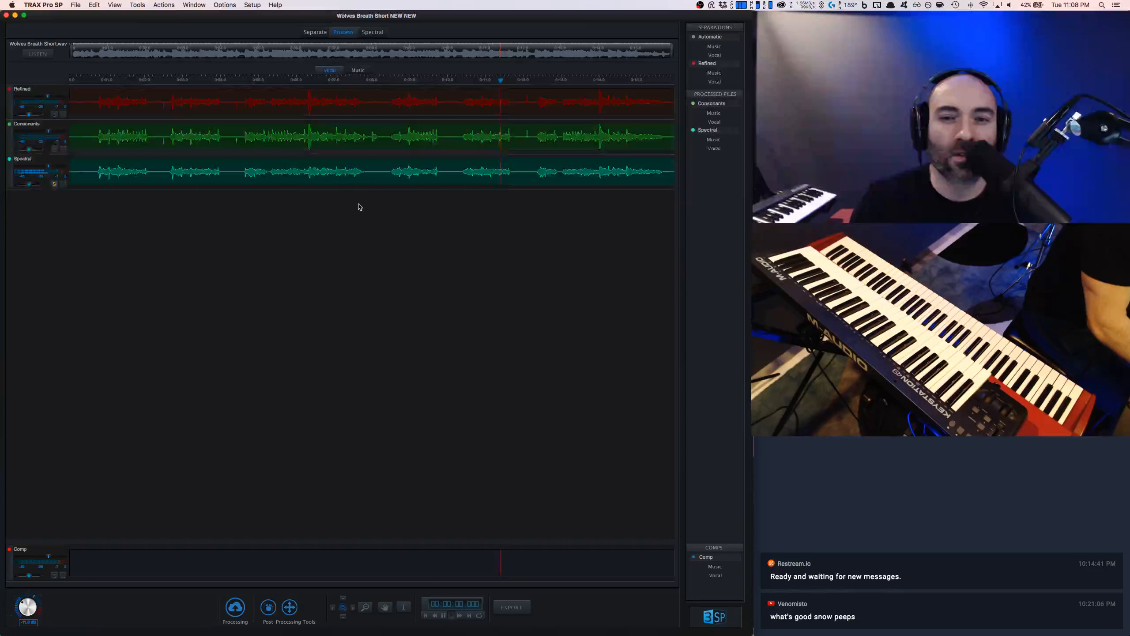
pyautogui.press('space')
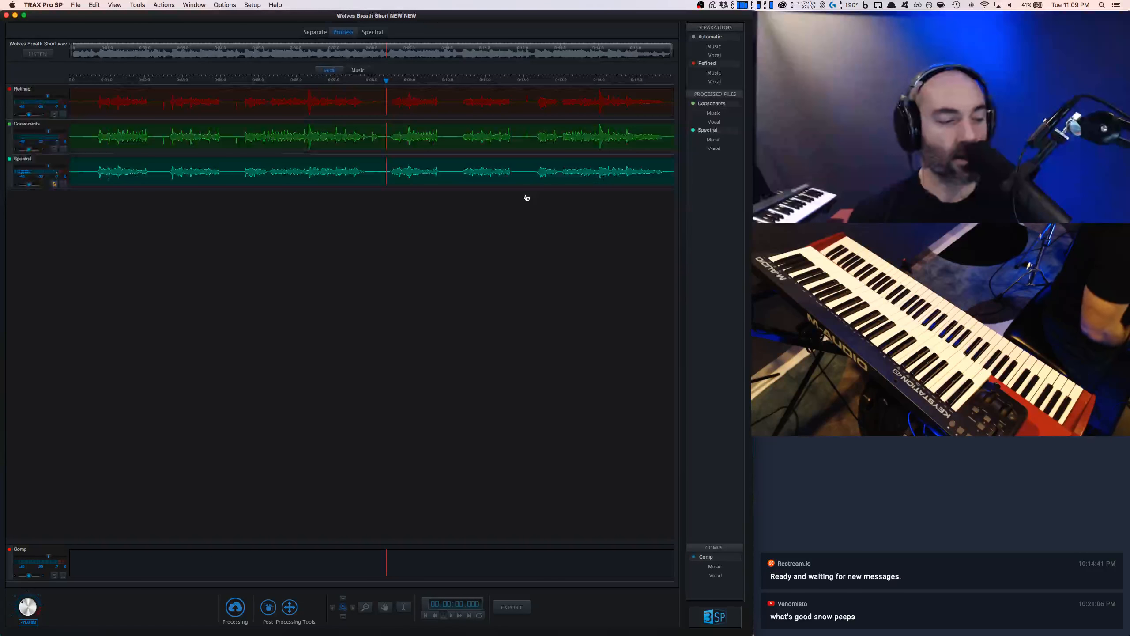
pyautogui.press('super+Tab')
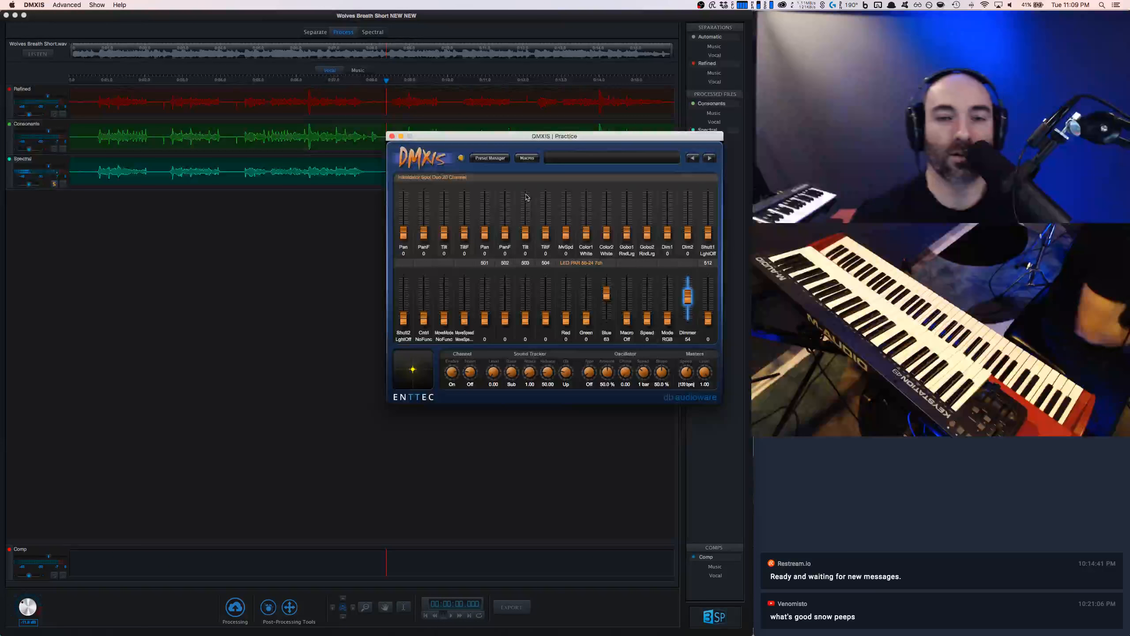
pyautogui.moveTo(500, 140); pyautogui.dragTo(429, 221)
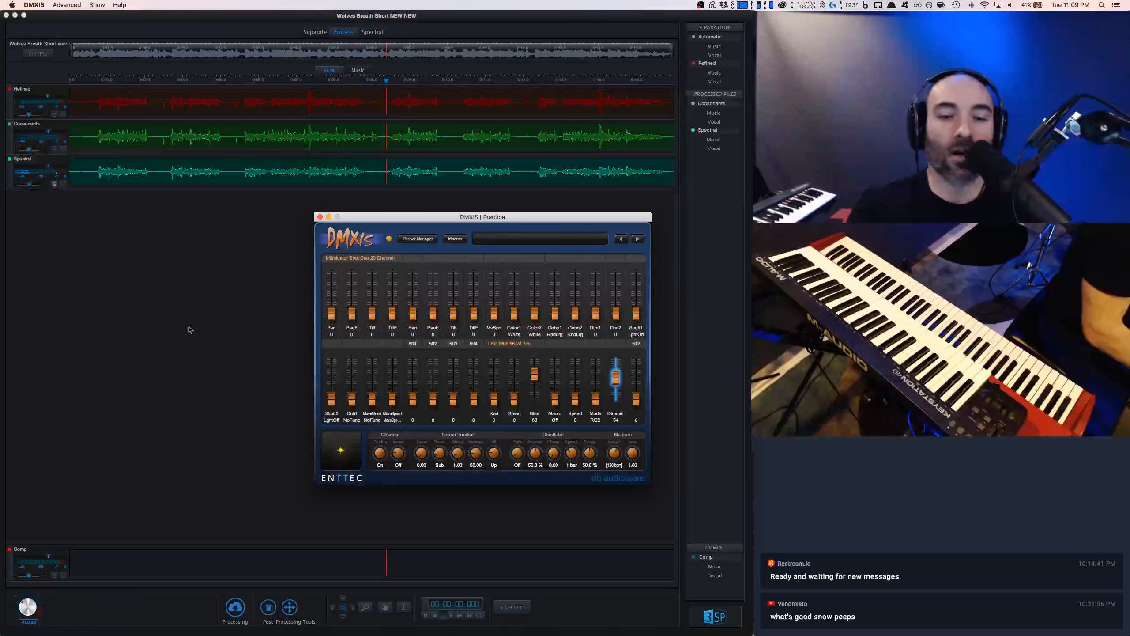
pyautogui.click(232, 316)
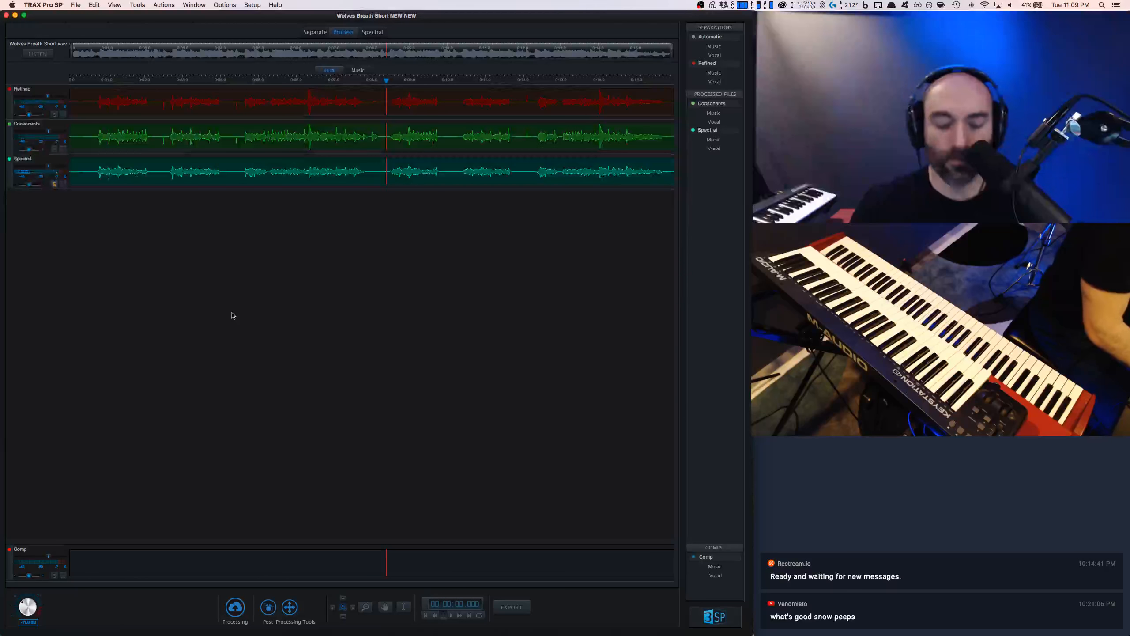